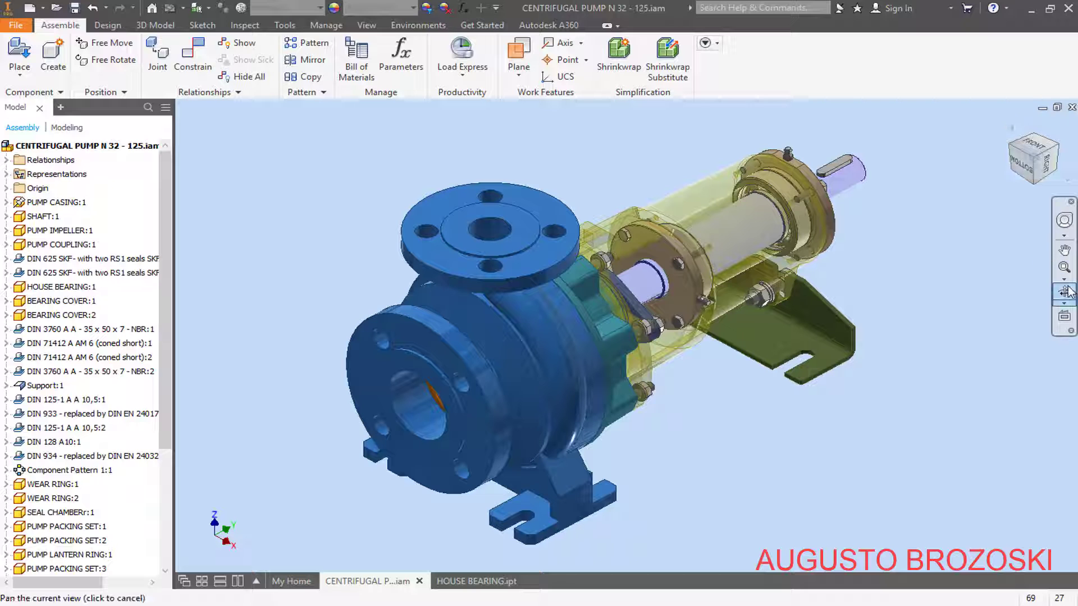
Step: Examine the centrifugal pump assembly from several angles, and open the HOUSE BEARING part to inspect its shape
click(1064, 294)
drag(572, 377, 561, 348)
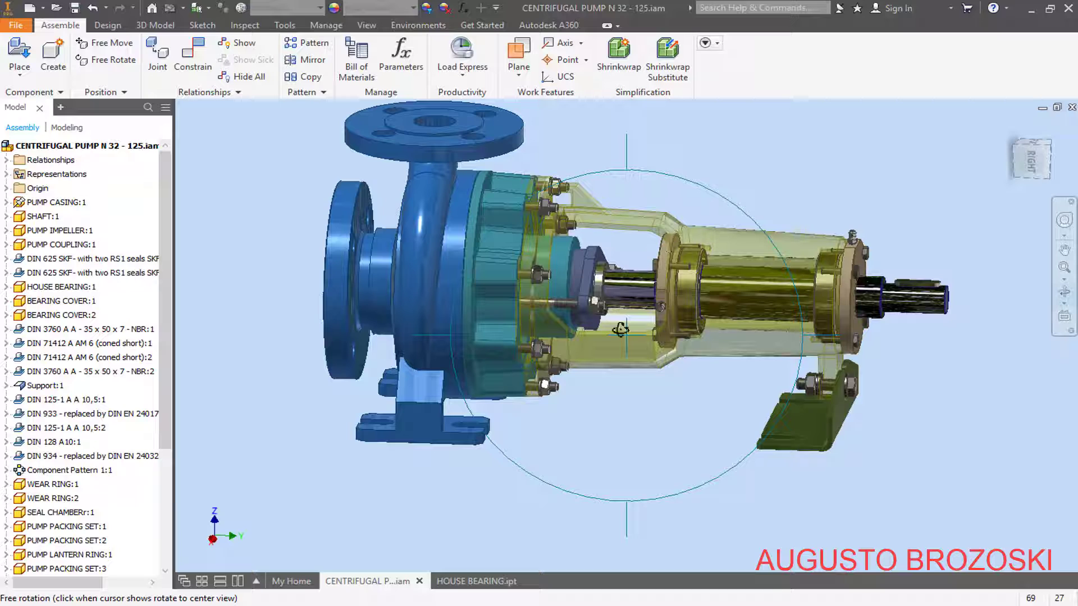
drag(620, 329, 546, 426)
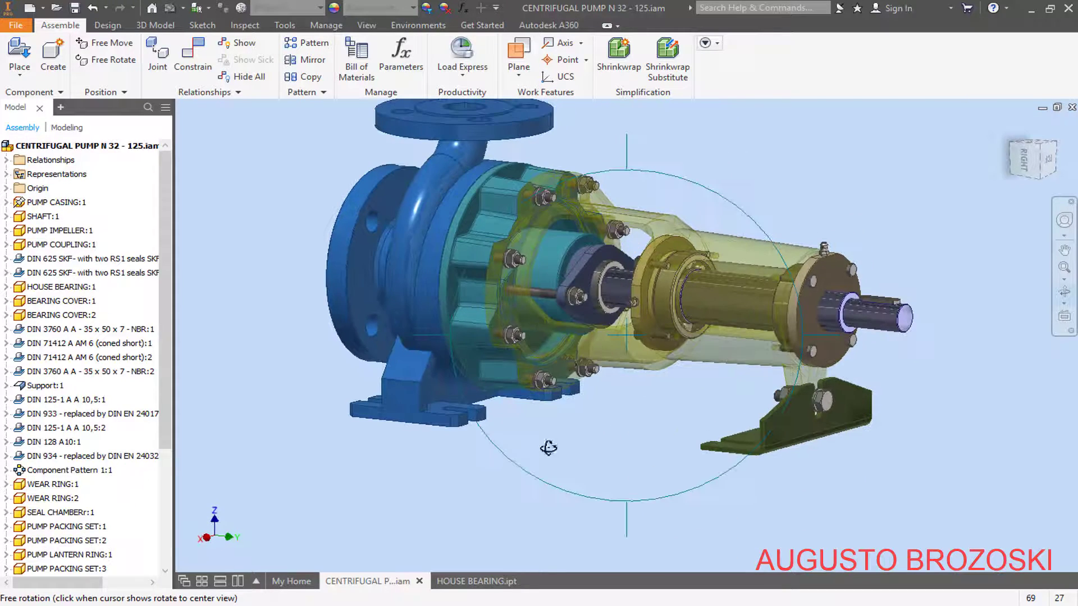
click(488, 581)
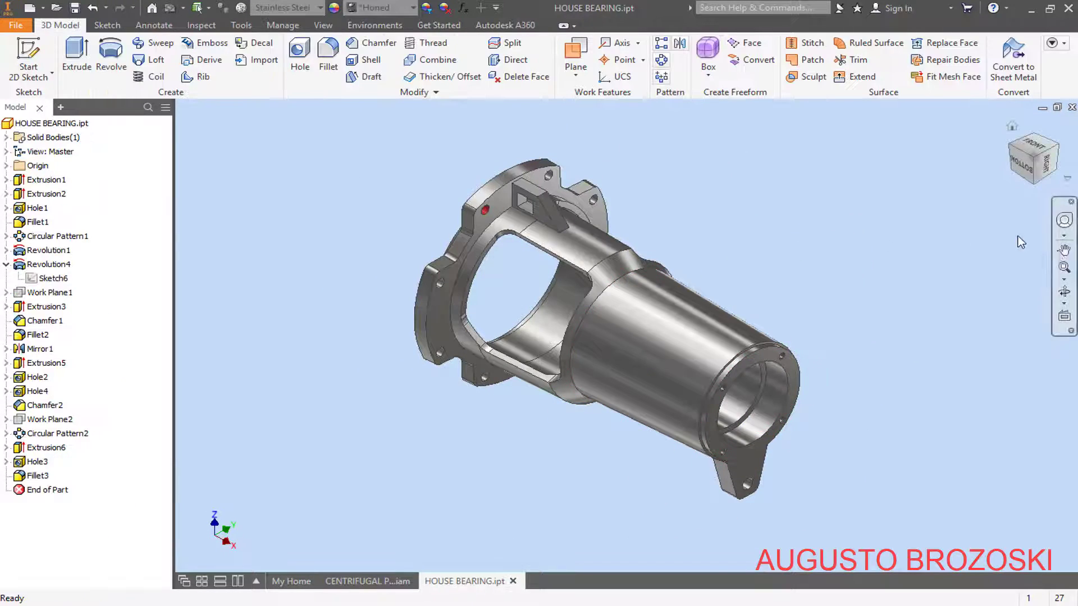
click(1065, 292)
drag(631, 312, 497, 425)
Step: Switch to Adobe Acrobat Reader and browse CENTRIFUGAL PUMP 02.pdf to the house bearing drawing on page 6
click(400, 605)
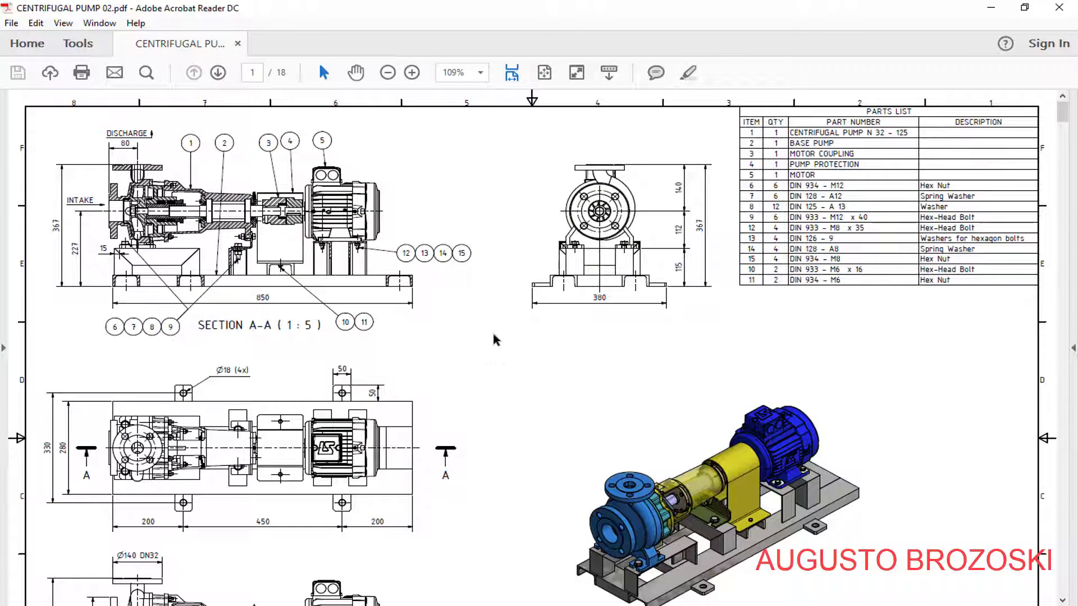
scroll(513, 356, down, 10)
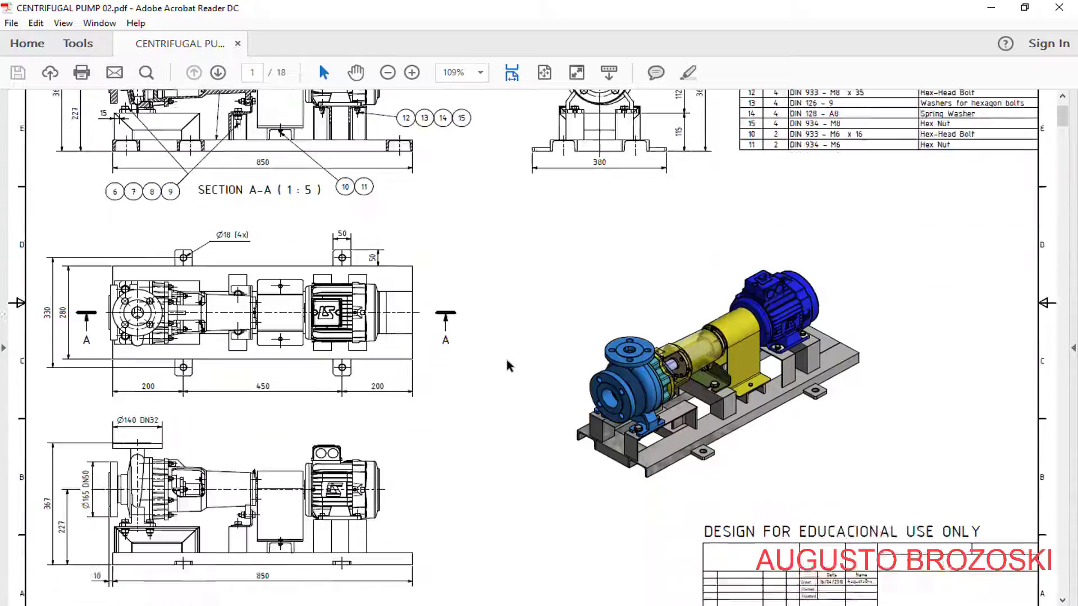
scroll(508, 368, down, 20)
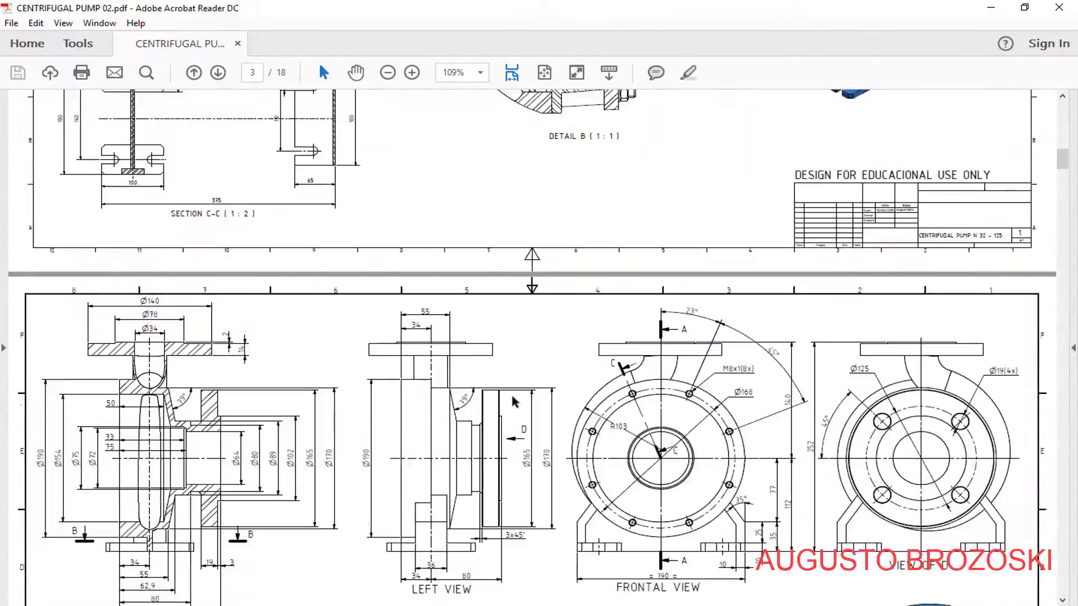
scroll(517, 401, down, 20)
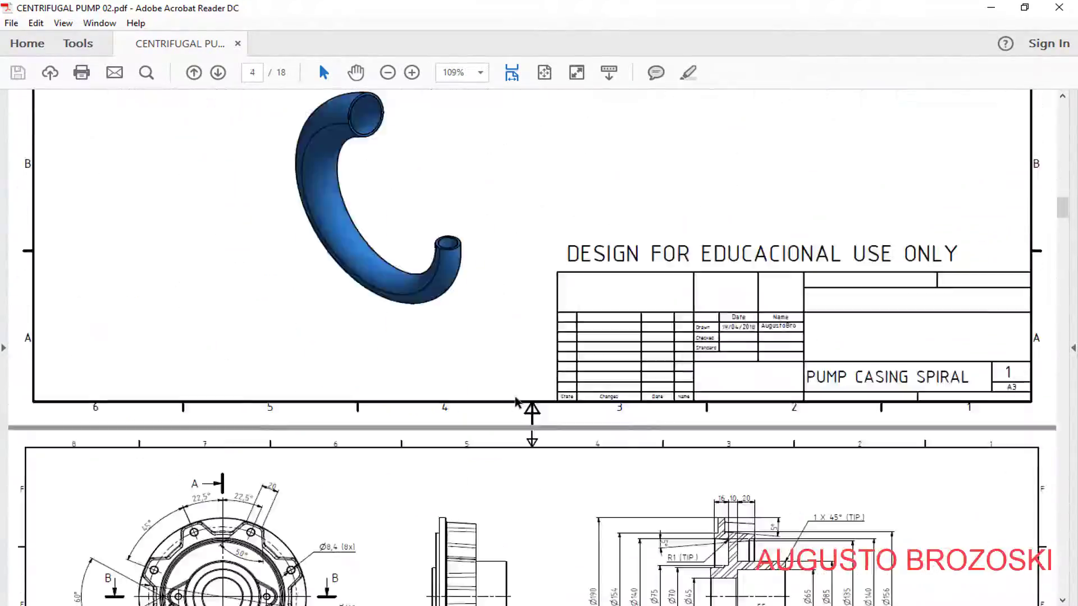
scroll(516, 402, down, 10)
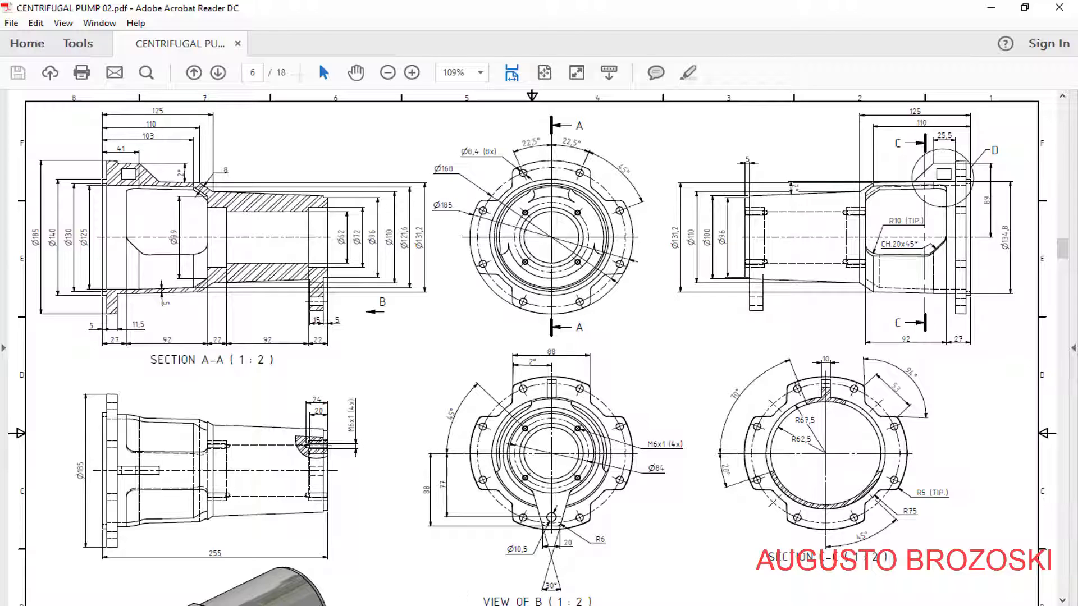
Step: Switch to the browser and read the full description of the Inventor Centrifugal Pump 01 - 08 video, including its PDF link
key(alt+Tab)
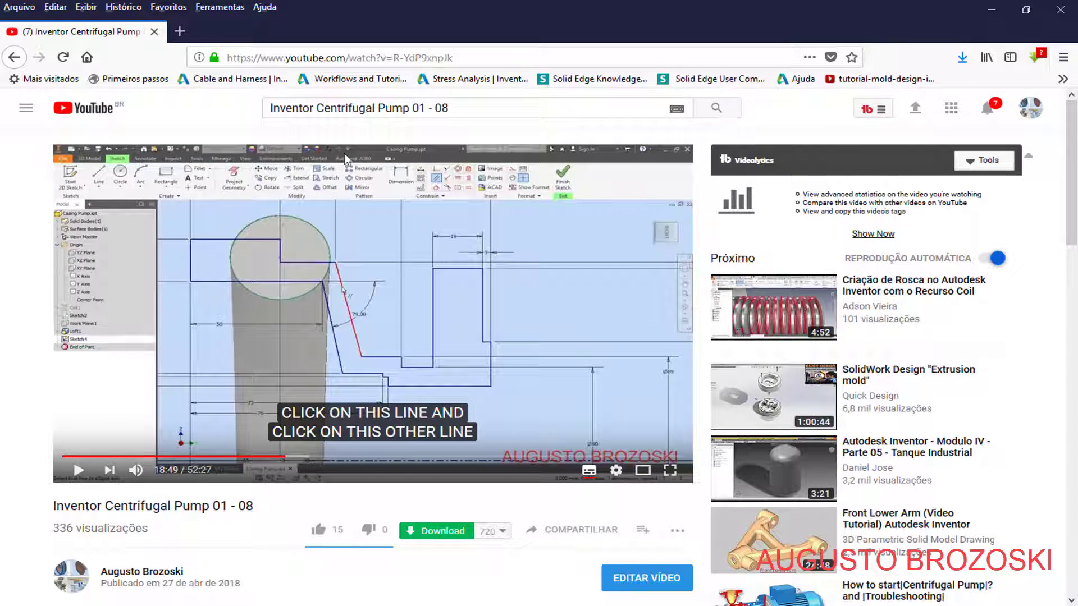
scroll(242, 451, down, 3)
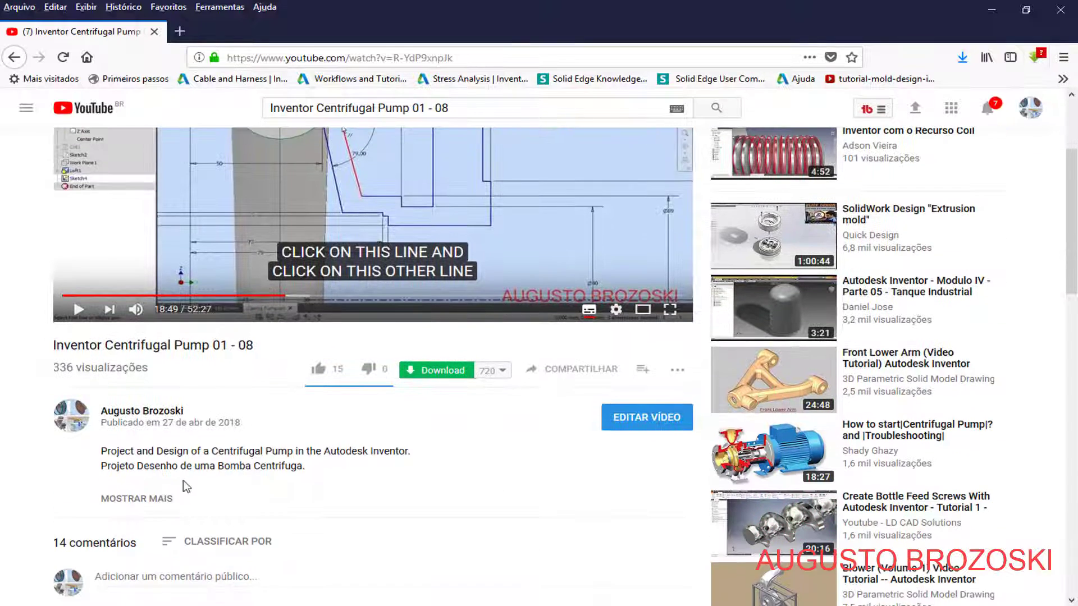
click(155, 501)
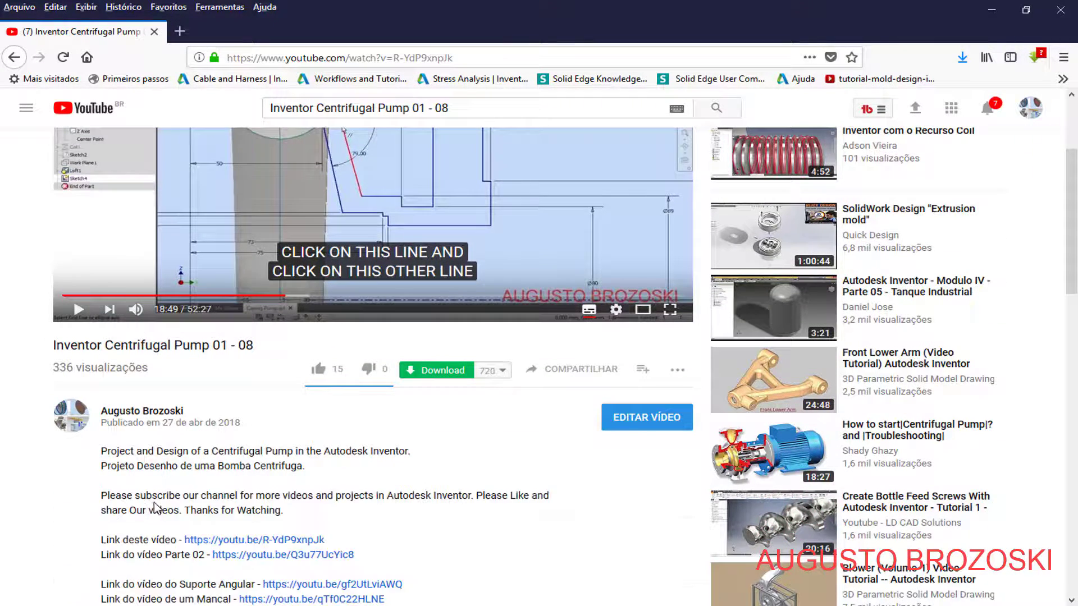
scroll(239, 486, down, 4)
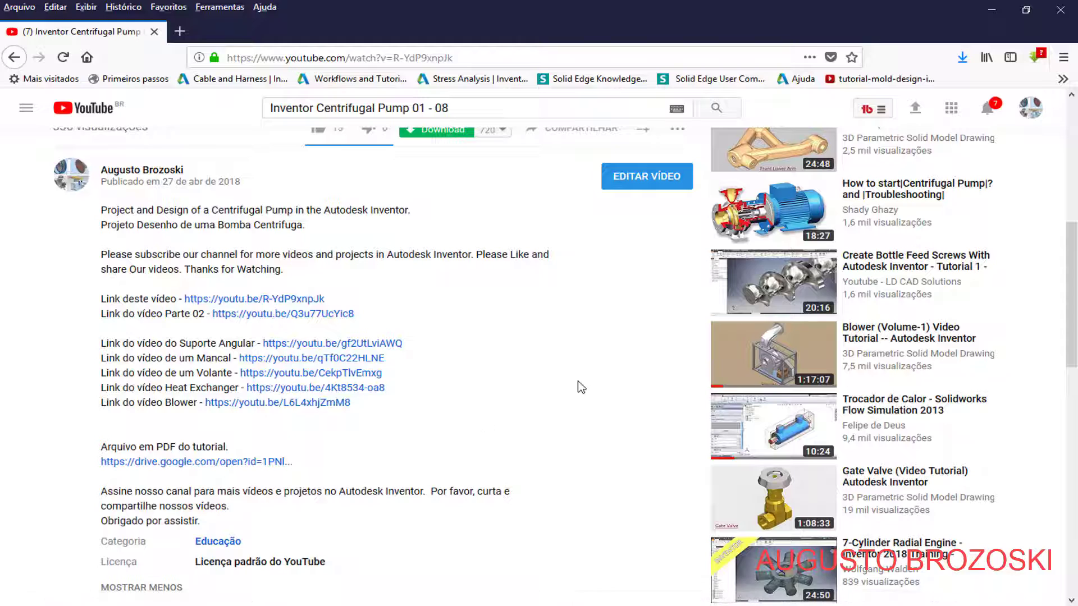
click(992, 9)
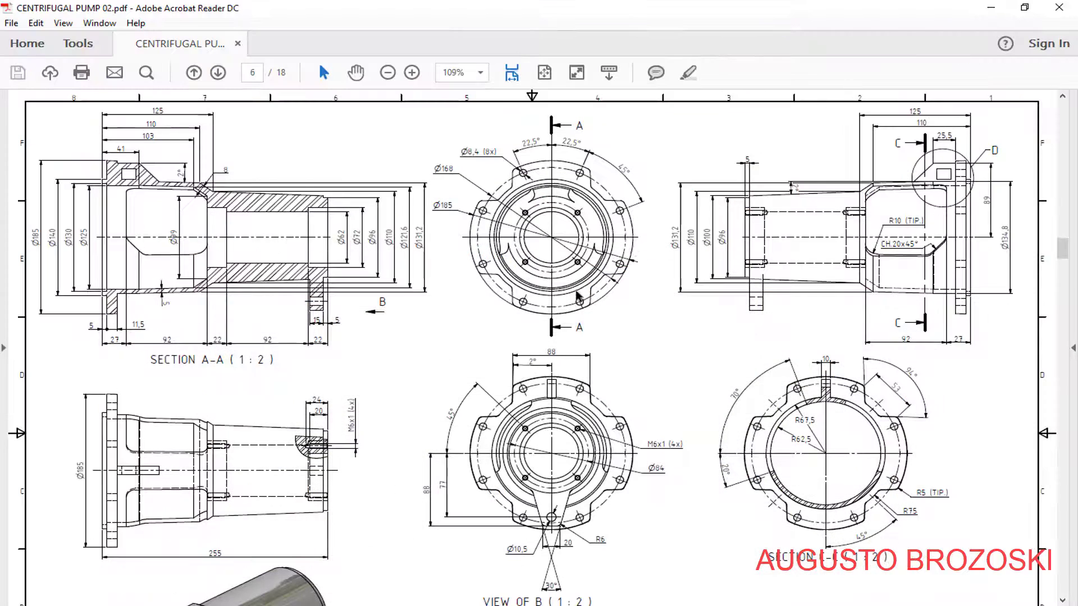
Step: Return to Inventor and examine the HOUSE BEARING part's flange, side openings, bore and support lug from different angles
click(990, 8)
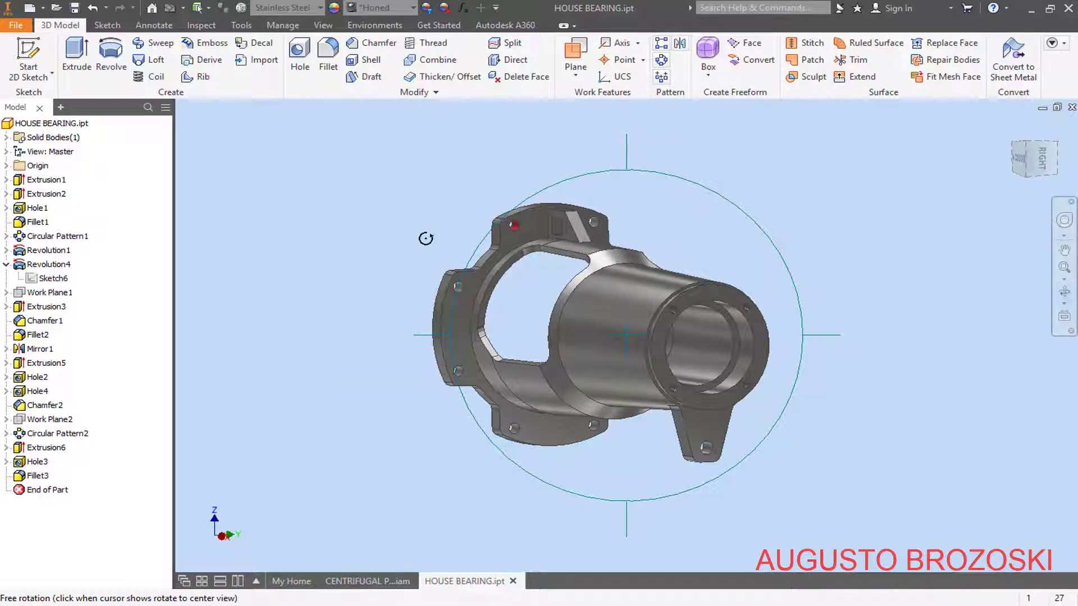
drag(428, 241, 505, 263)
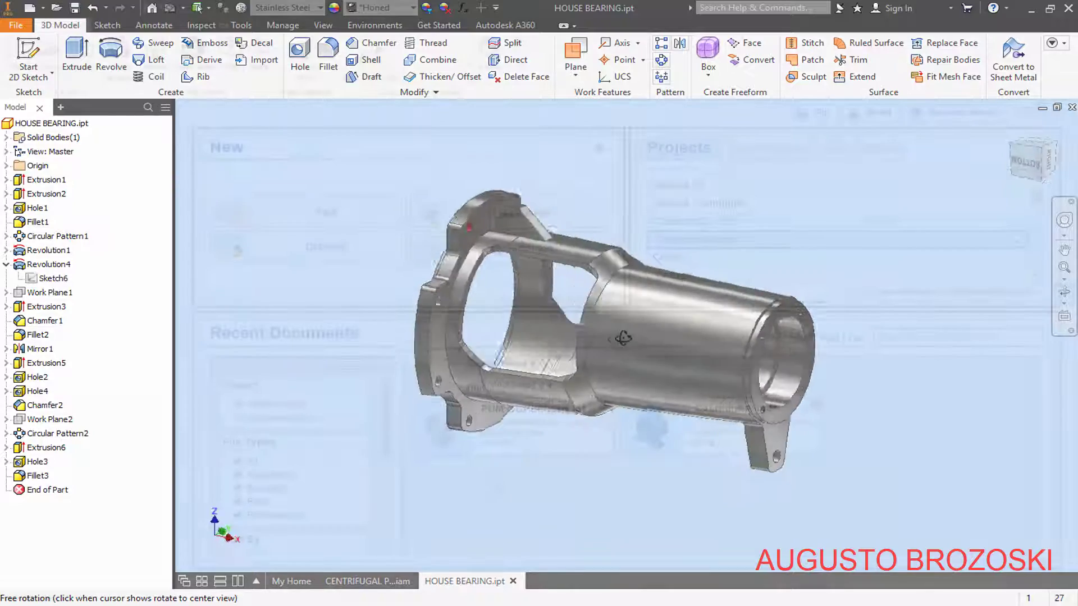
drag(736, 325, 684, 351)
drag(684, 352, 631, 361)
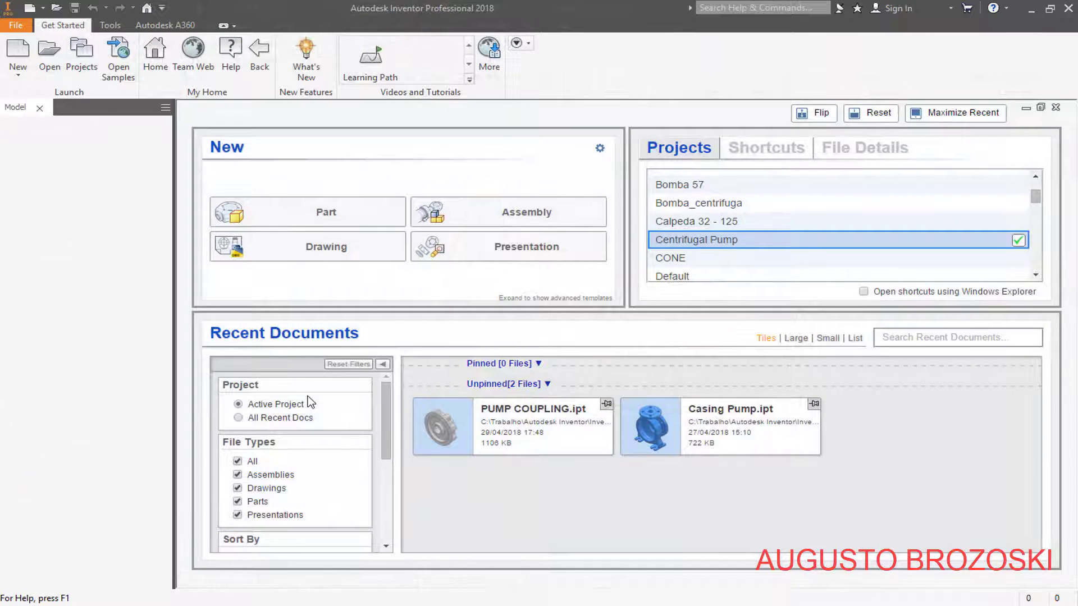
Step: Check the active Centrifugal Pump project's settings, and review the views and title block of the house bearing PDF drawing
click(78, 61)
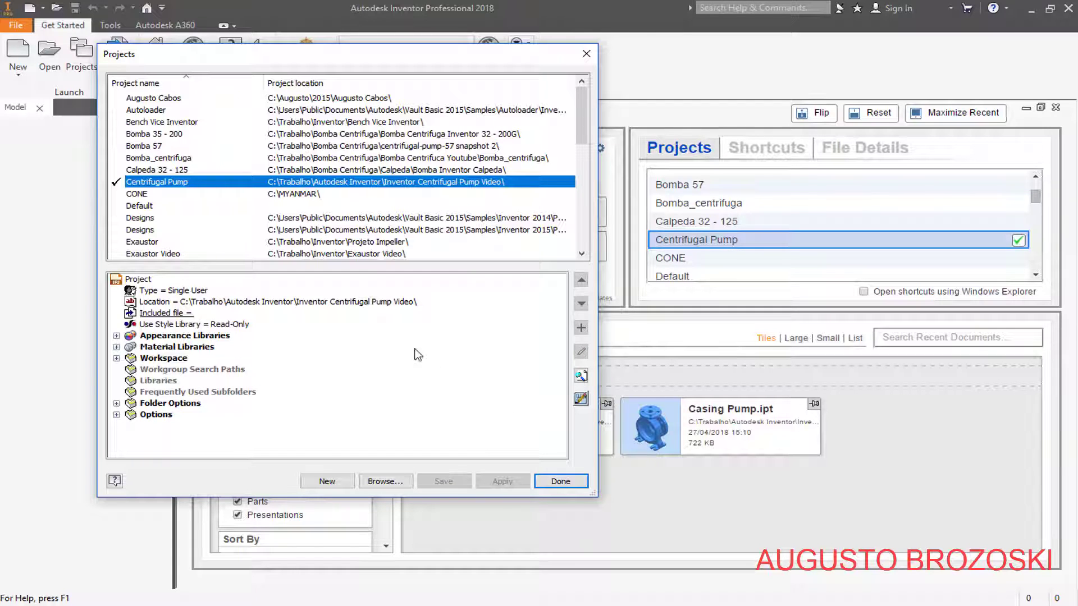
click(560, 481)
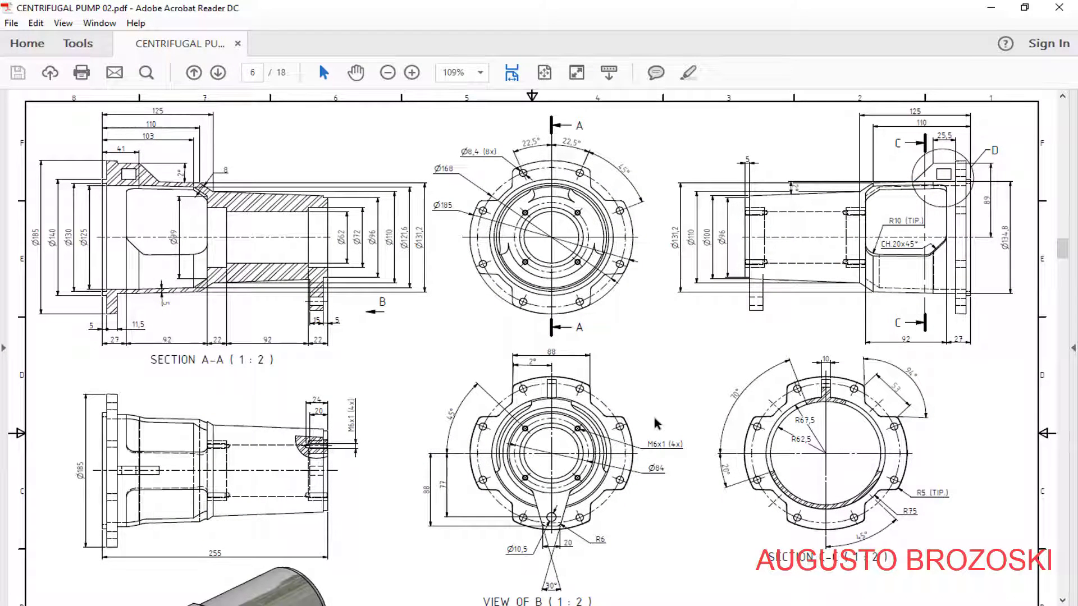
scroll(571, 342, down, 5)
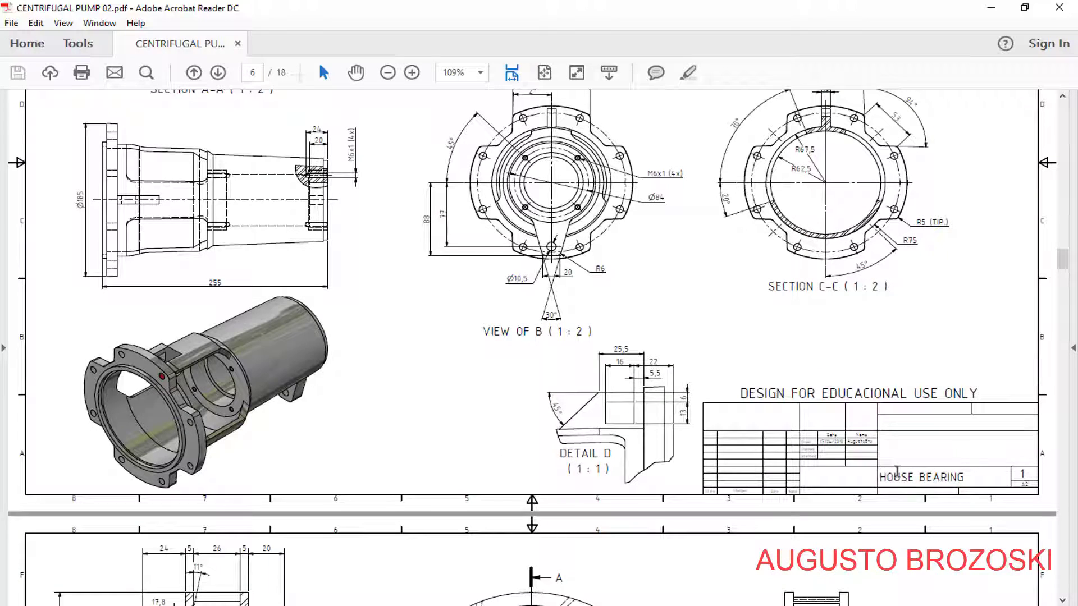
click(991, 7)
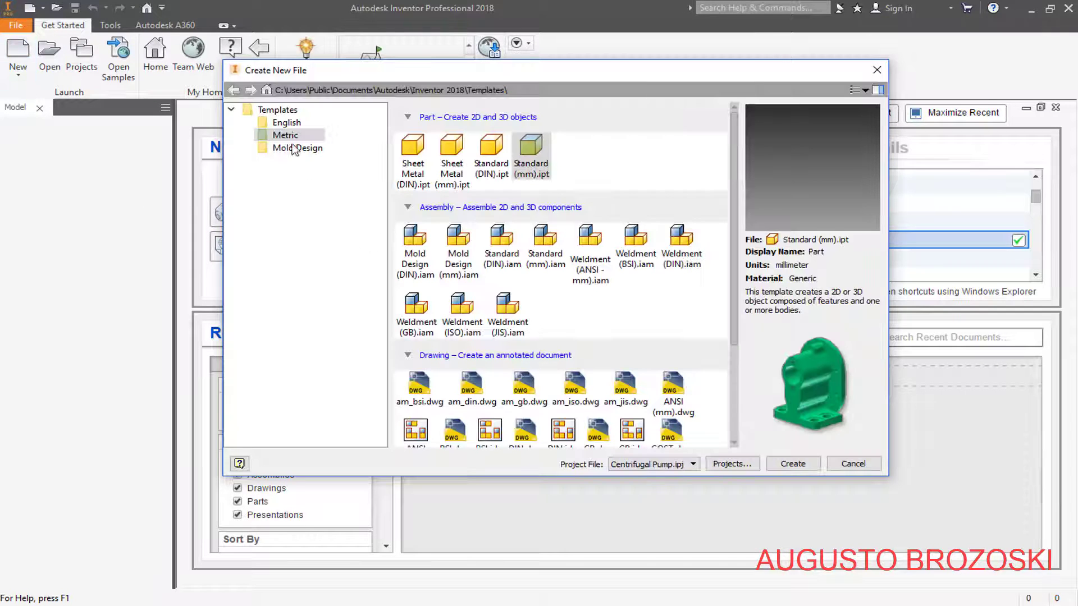
Step: Create a new part from the metric Standard (mm).ipt template and start a 2D sketch on the YZ plane
click(530, 167)
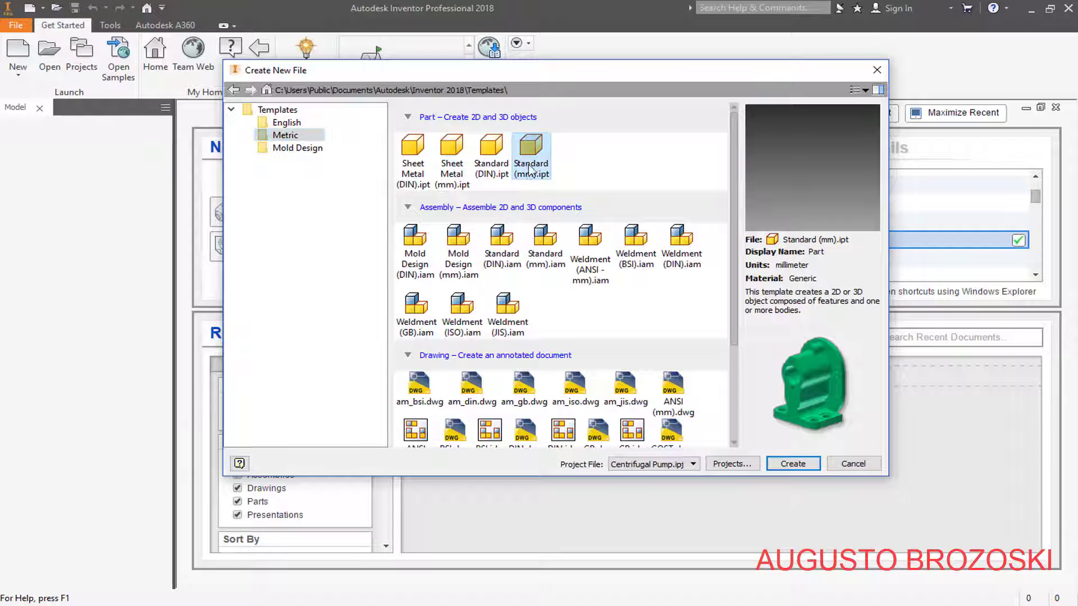
click(791, 464)
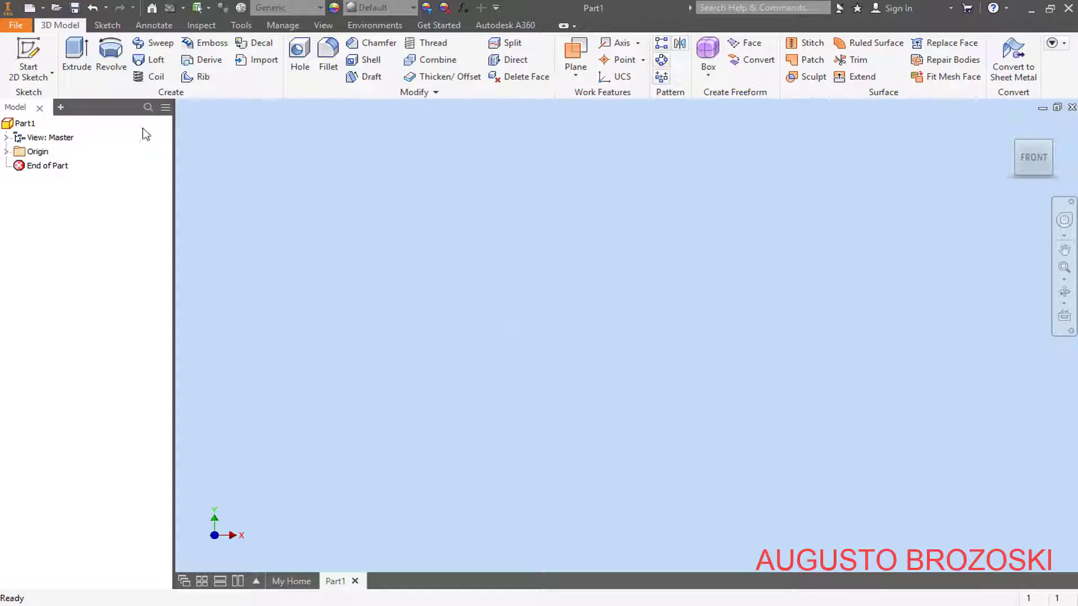
click(28, 56)
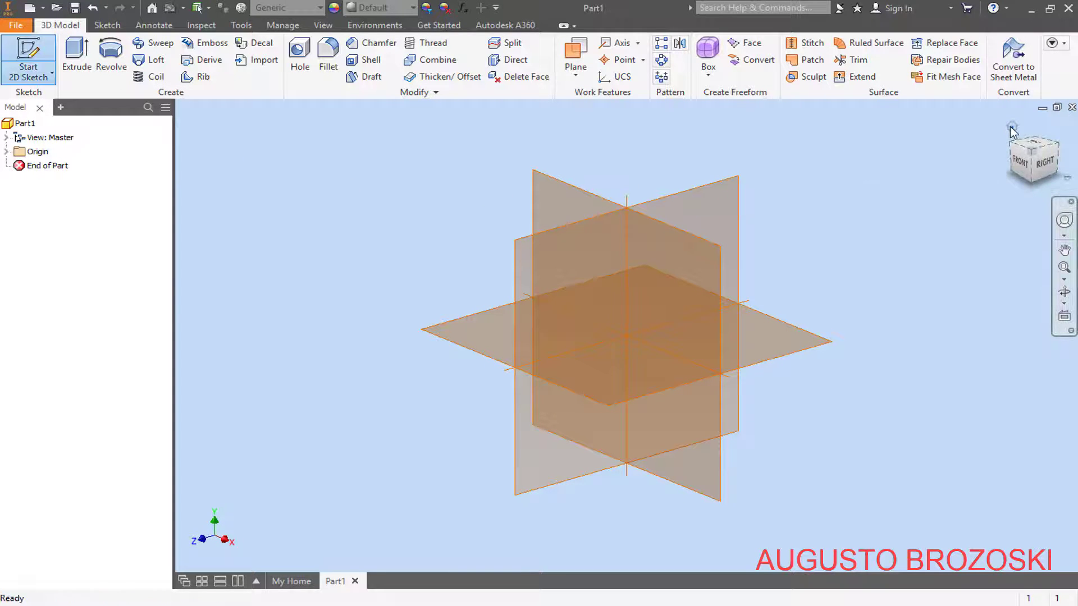
click(1012, 132)
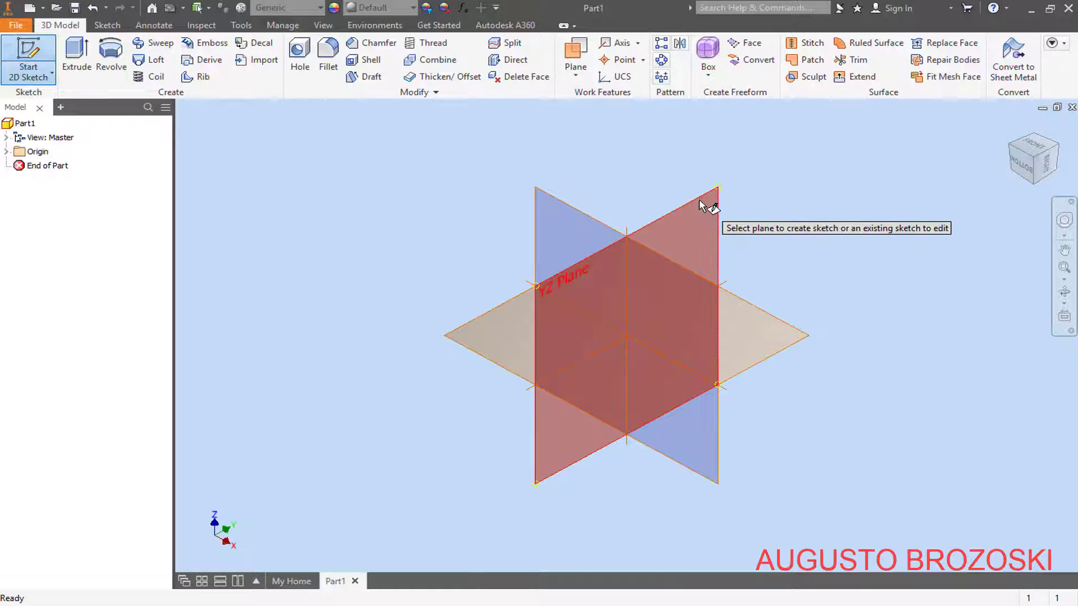
click(699, 206)
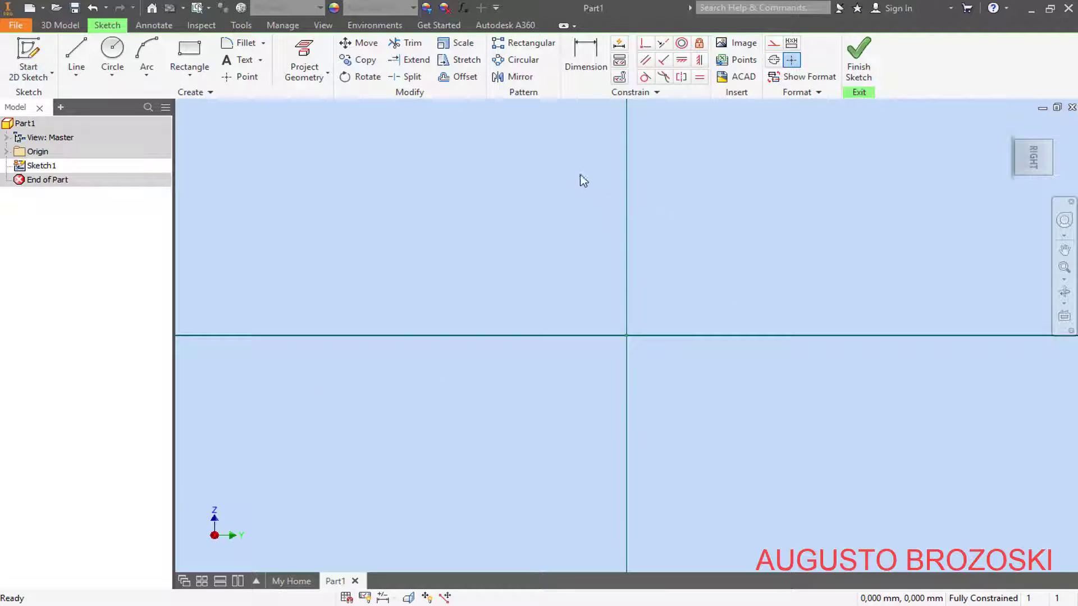
Step: Draw a horizontal line about 16 mm long from the sketch origin along the positive Y axis
click(90, 76)
click(627, 335)
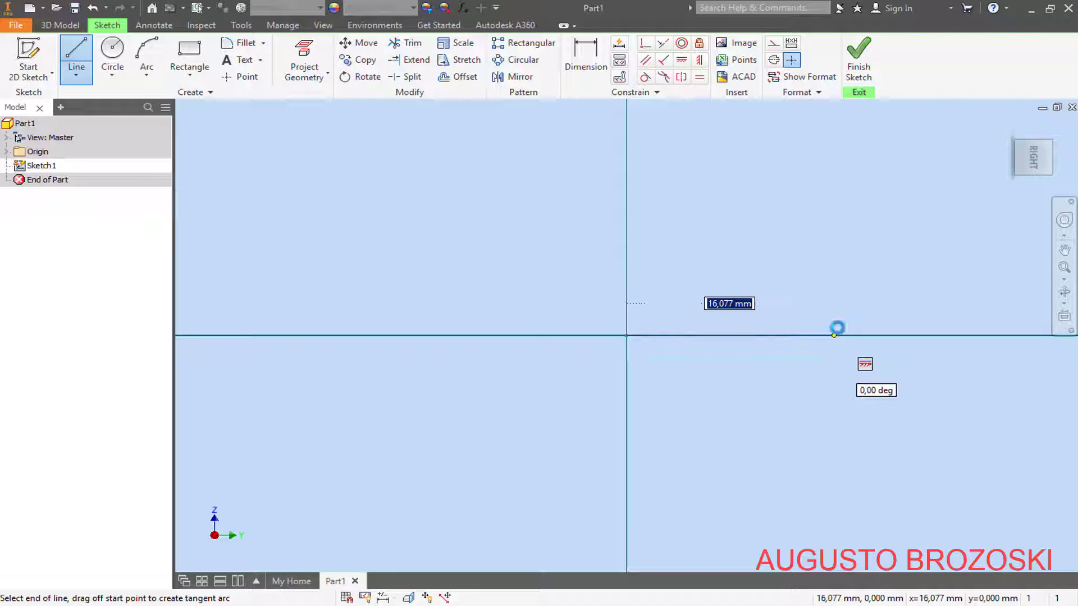
click(835, 335)
key(Escape)
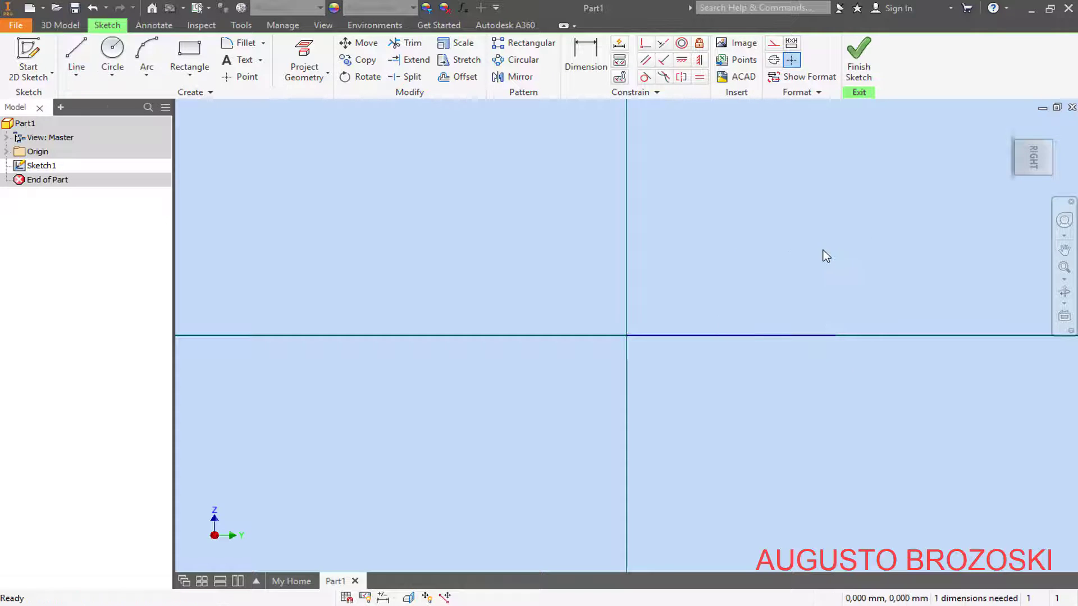
Step: Dimension the horizontal line at 270 mm, consulting the overall length in the house bearing PDF drawing
click(588, 63)
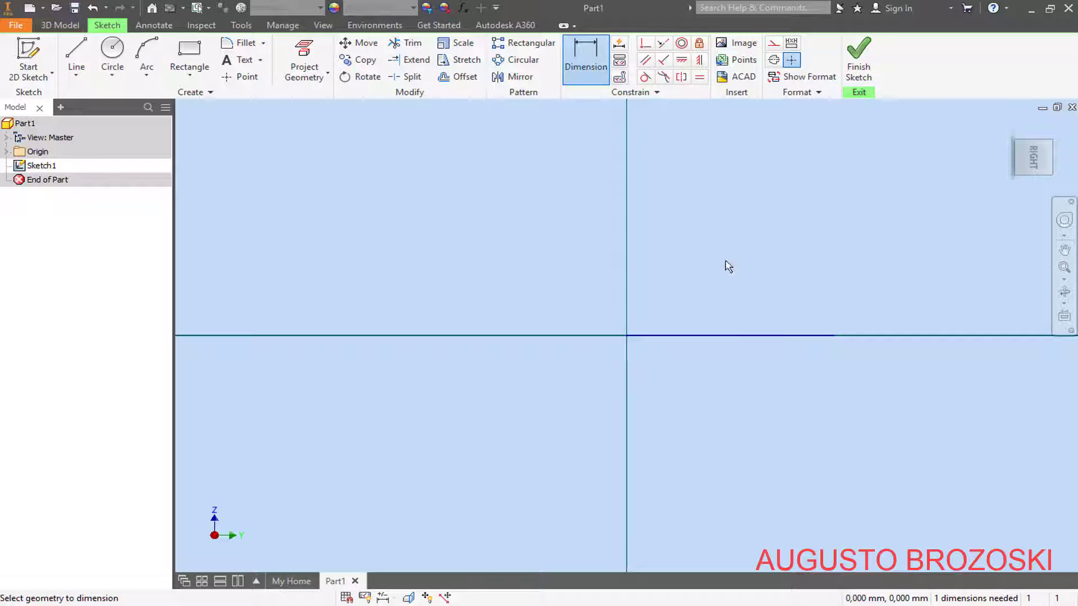
click(728, 335)
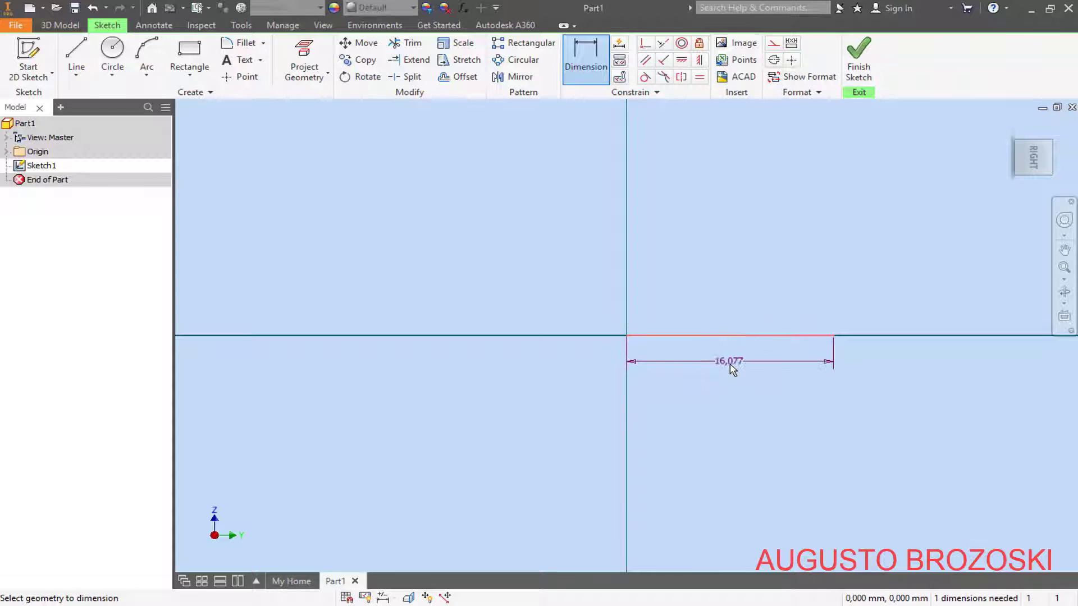
click(729, 365)
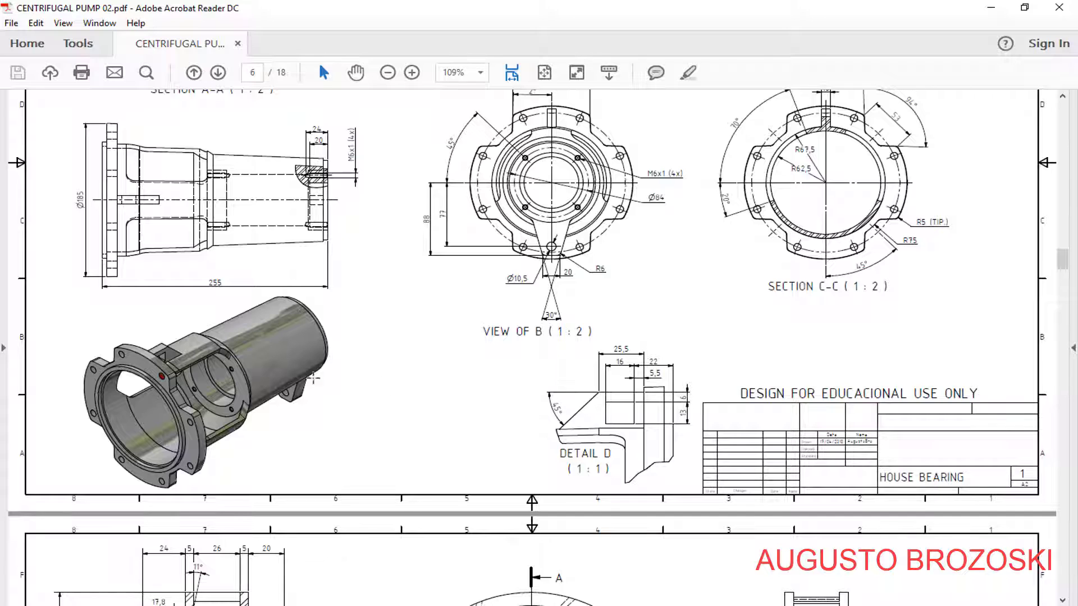
scroll(219, 371, up, 3)
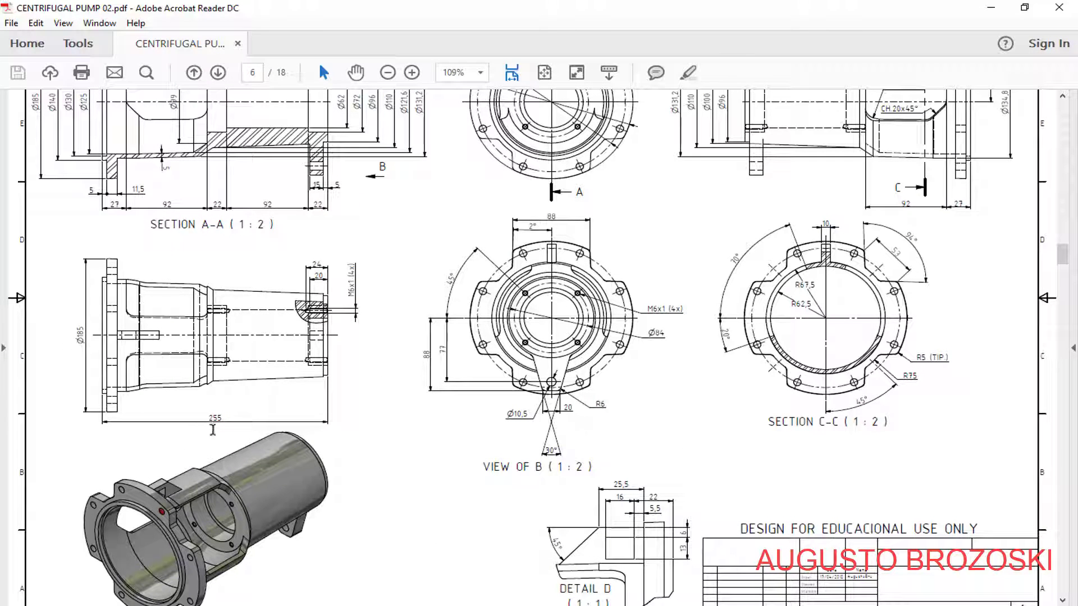
click(992, 8)
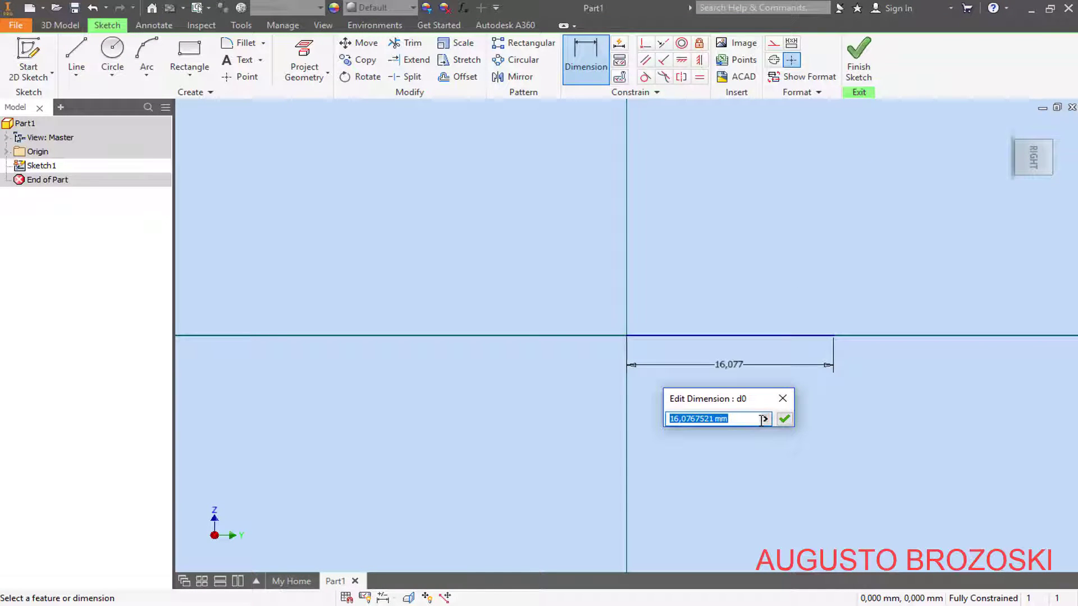
text(27)
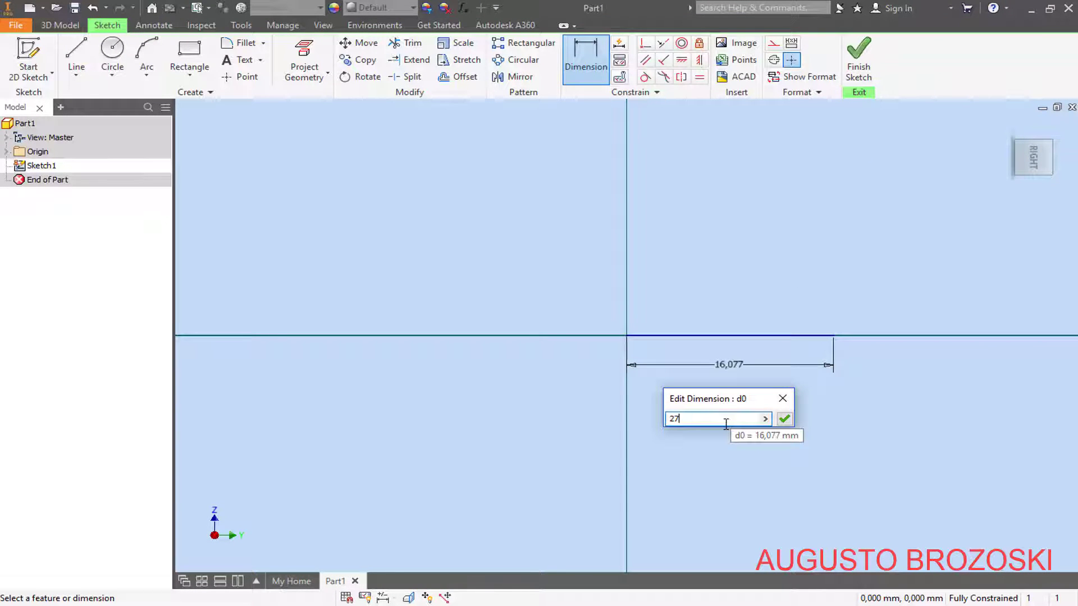
text(0)
key(Return)
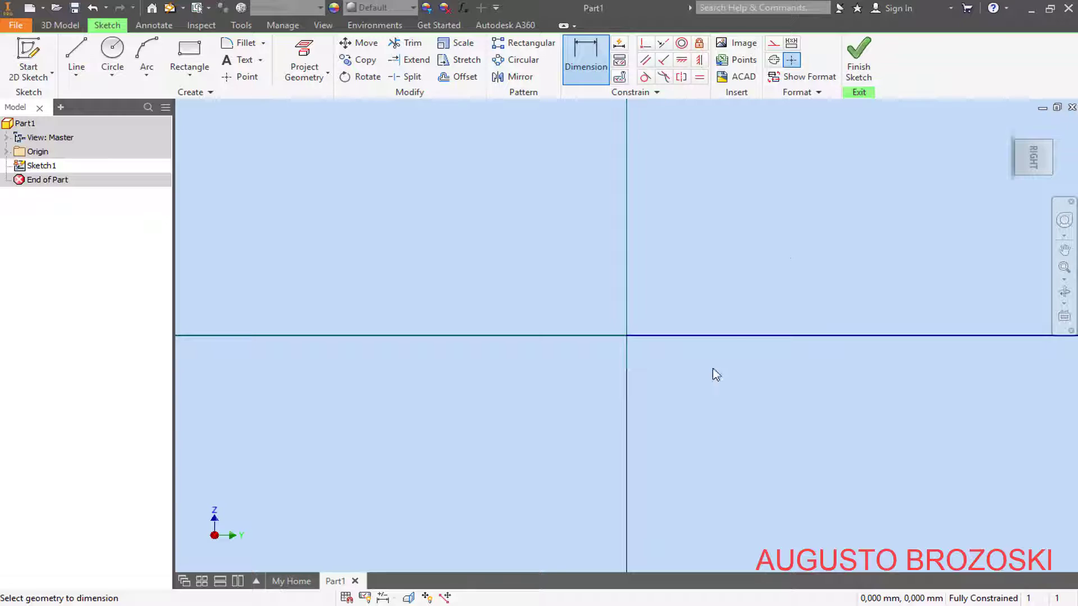
click(1035, 156)
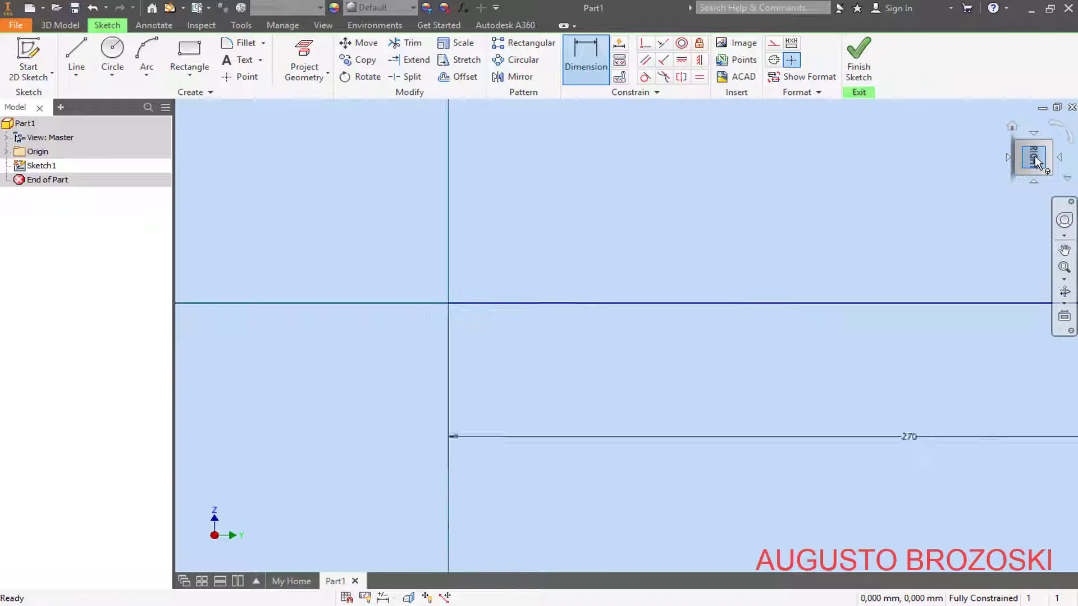
Step: Convert the horizontal 270 mm line on the Y axis into a centerline
click(617, 297)
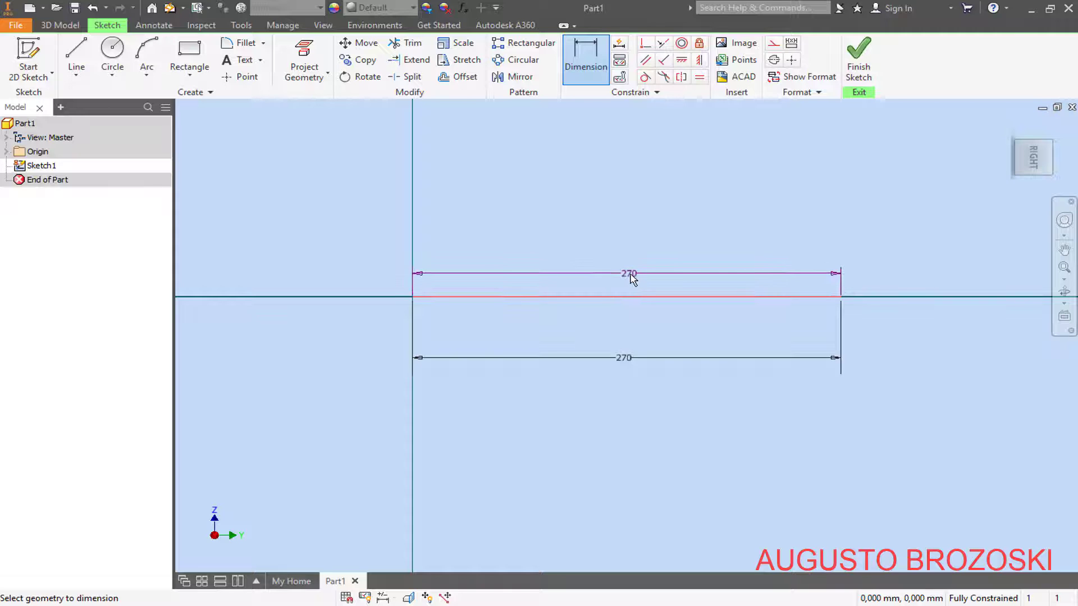
key(Escape)
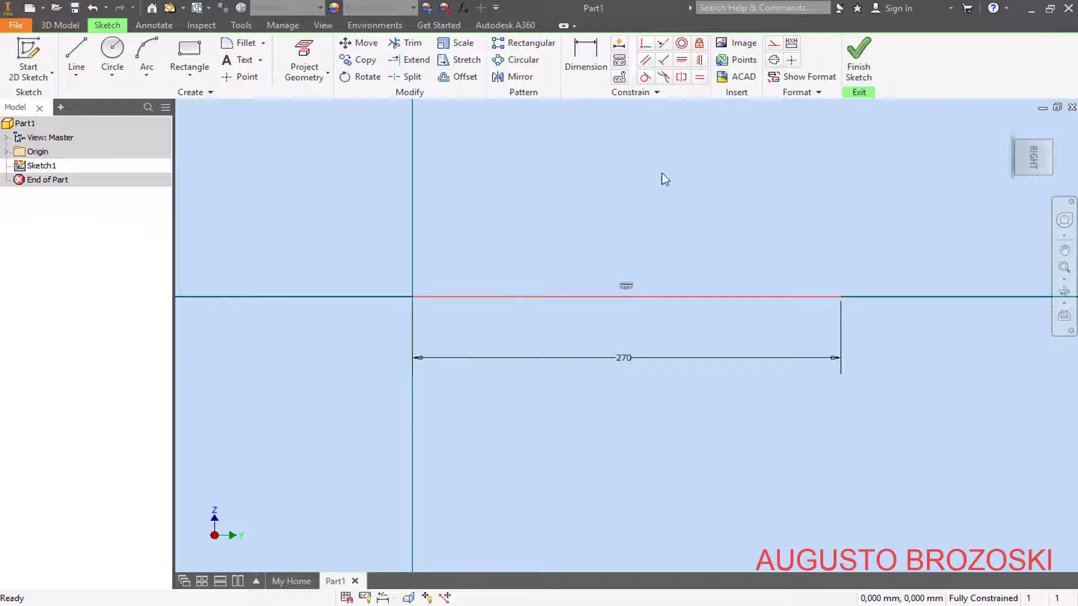
click(774, 60)
click(623, 230)
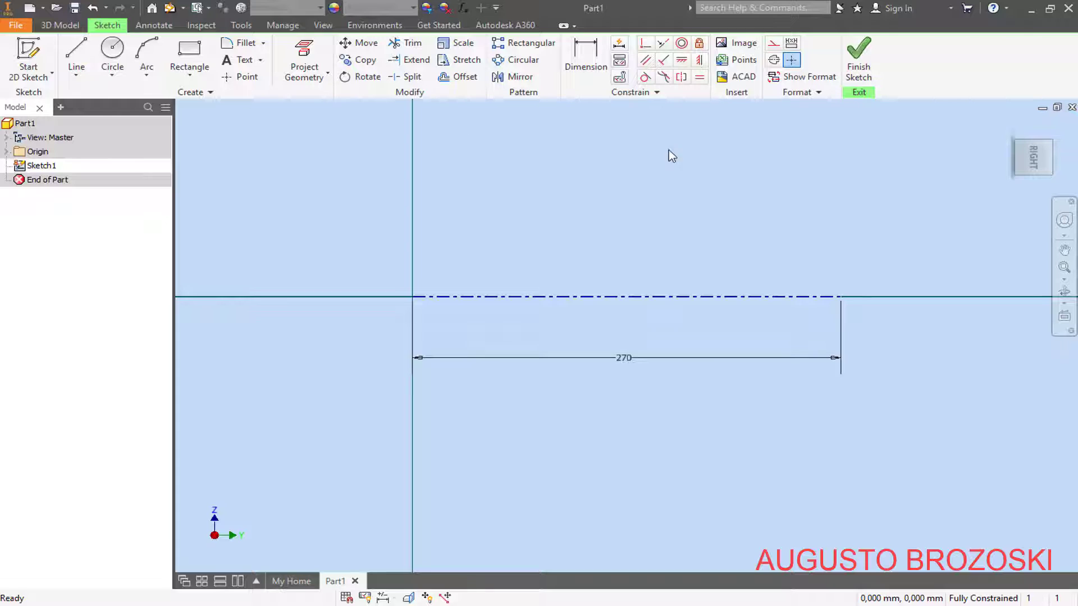
Step: Consulting Section A-A in the PDF, draw a vertical line about 28 mm long on the Z axis and a 28 mm horizontal line from its lower end
middle_drag(563, 245, 557, 303)
mouse_move(567, 219)
middle_down()
mouse_move(570, 236)
mouse_move(587, 237)
middle_up()
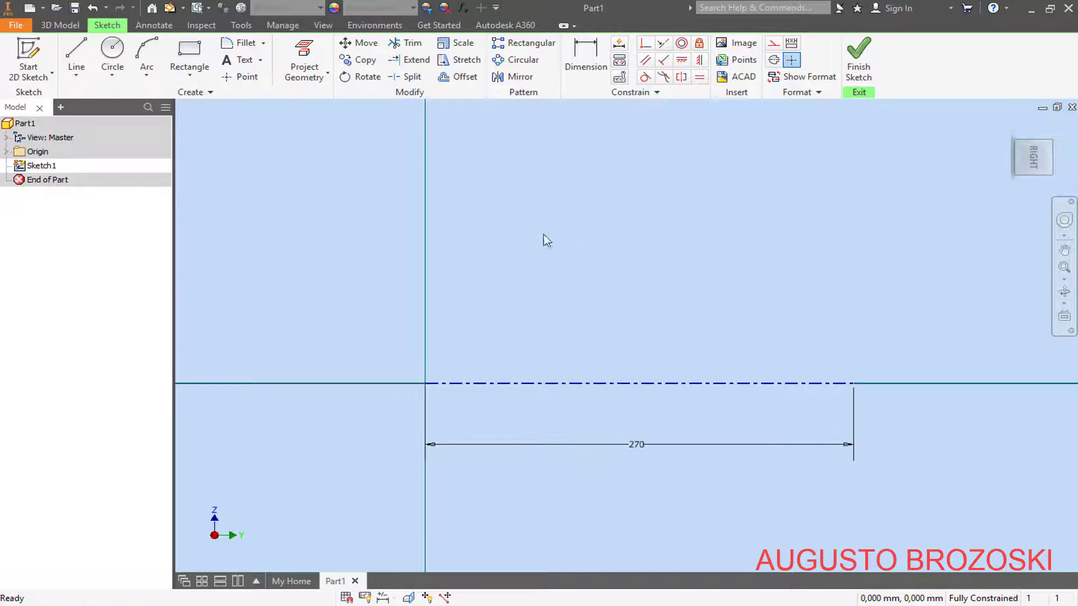
click(79, 59)
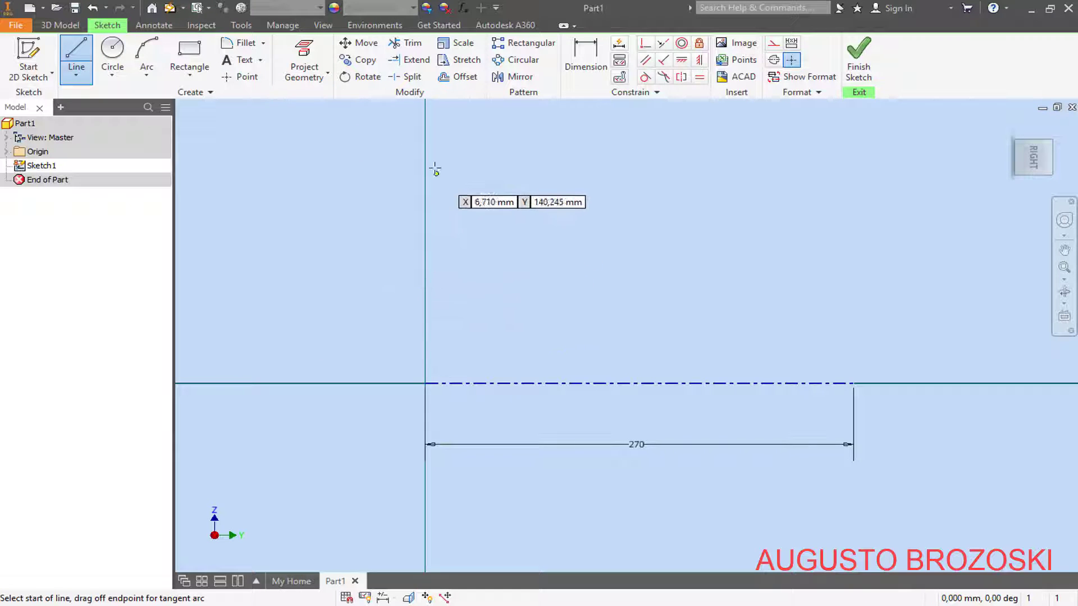
click(431, 595)
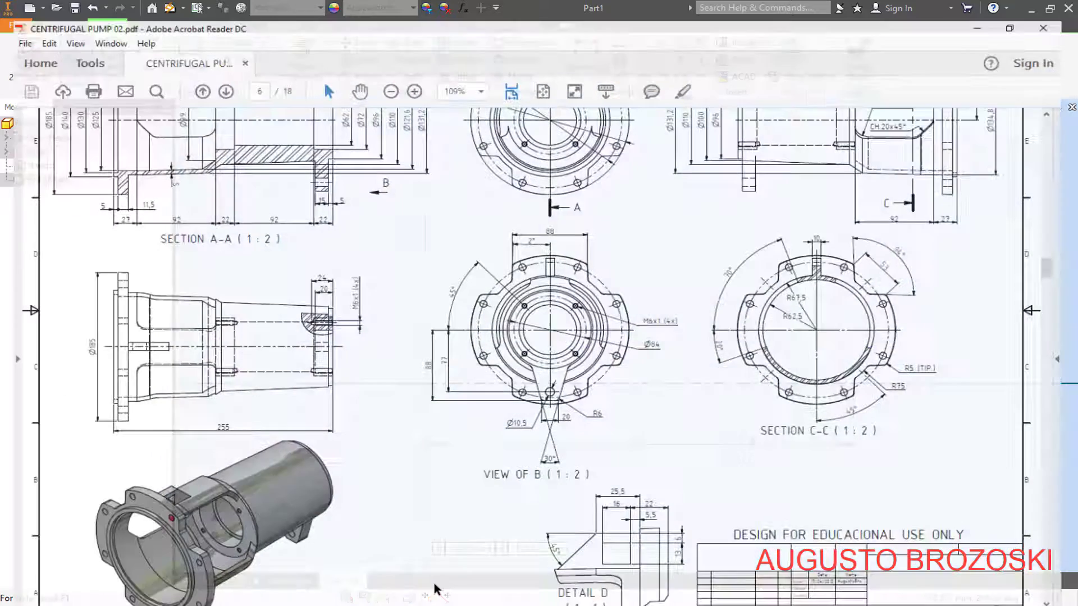
scroll(147, 229, up, 3)
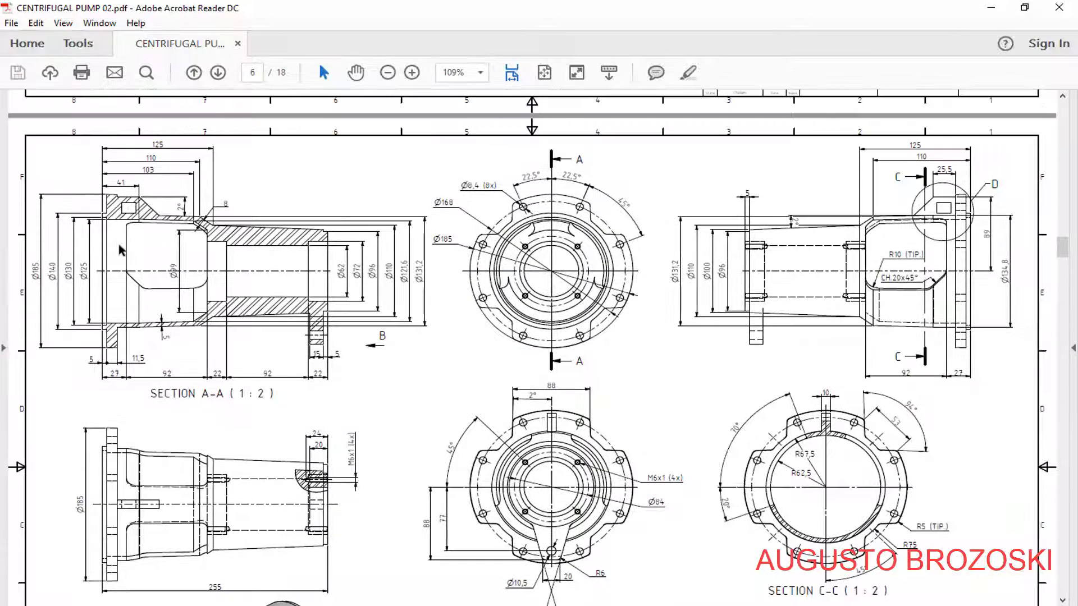
click(412, 73)
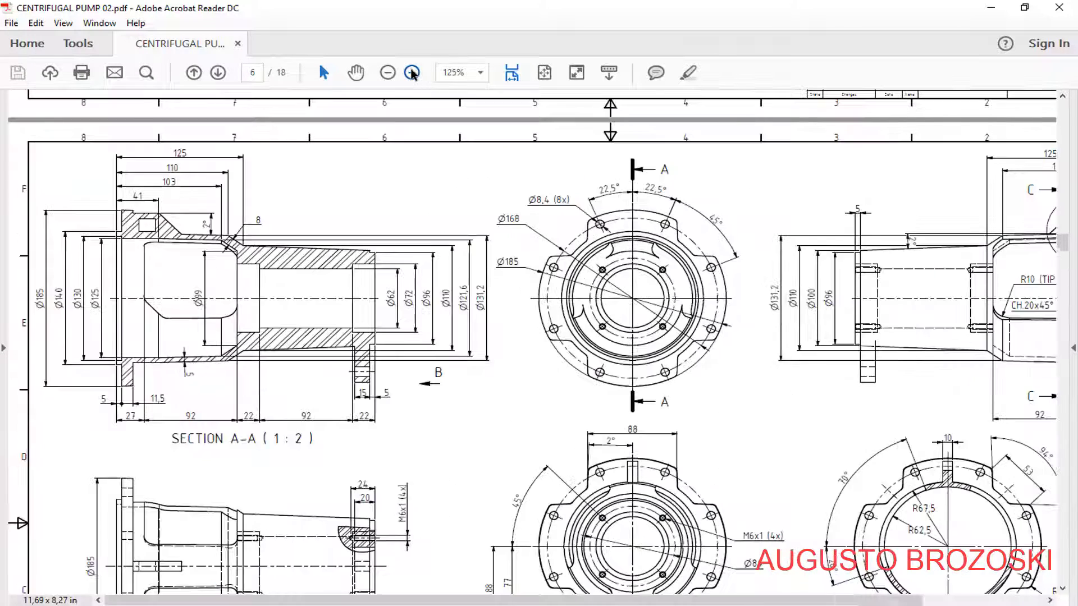
click(412, 72)
ctrl+scroll(416, 313, up, 1)
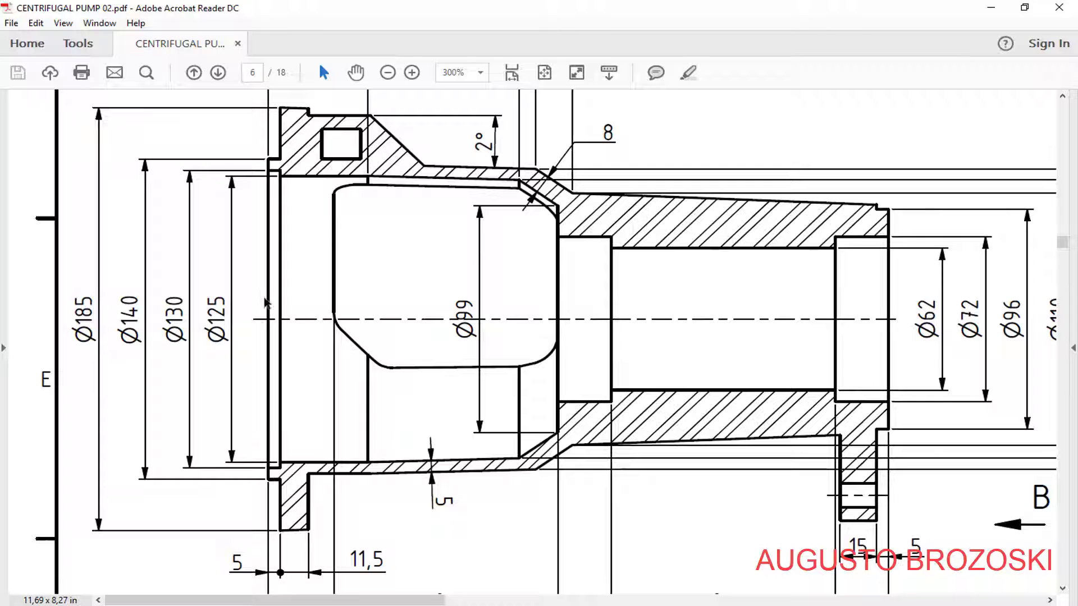
click(990, 7)
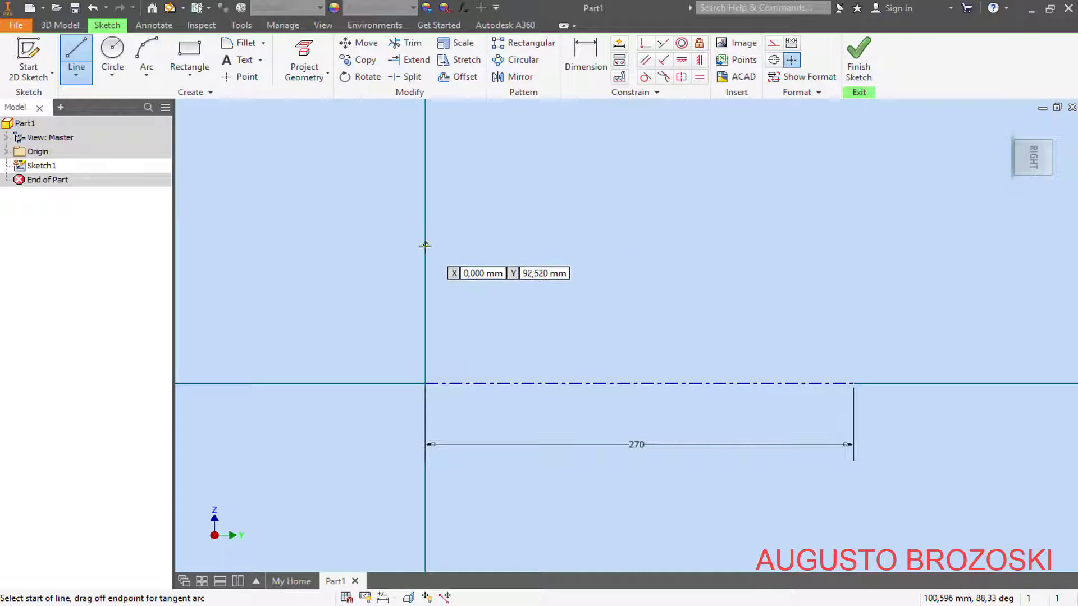
click(425, 173)
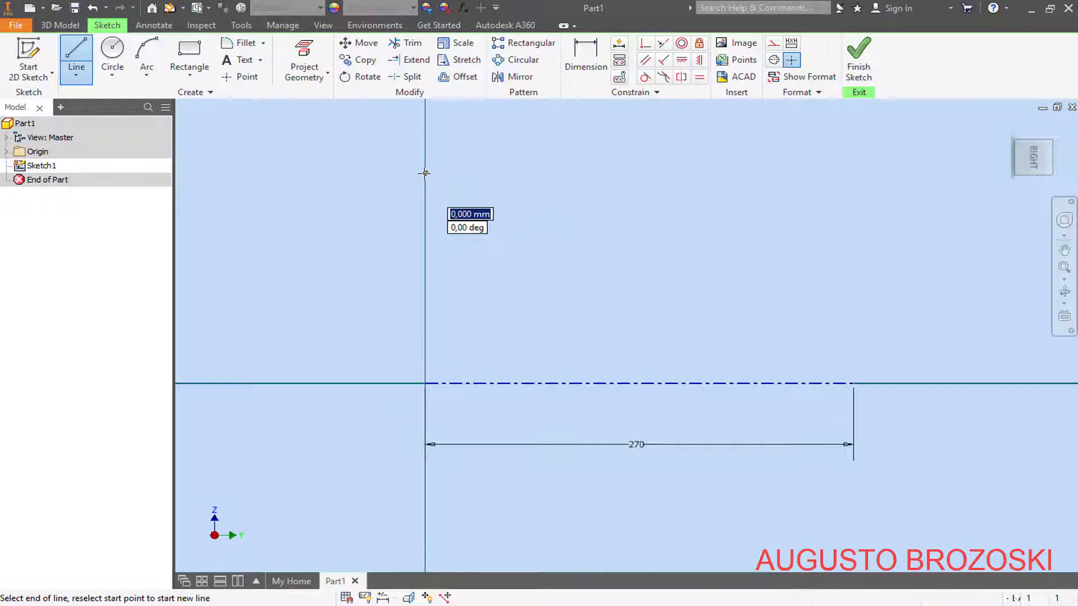
click(426, 215)
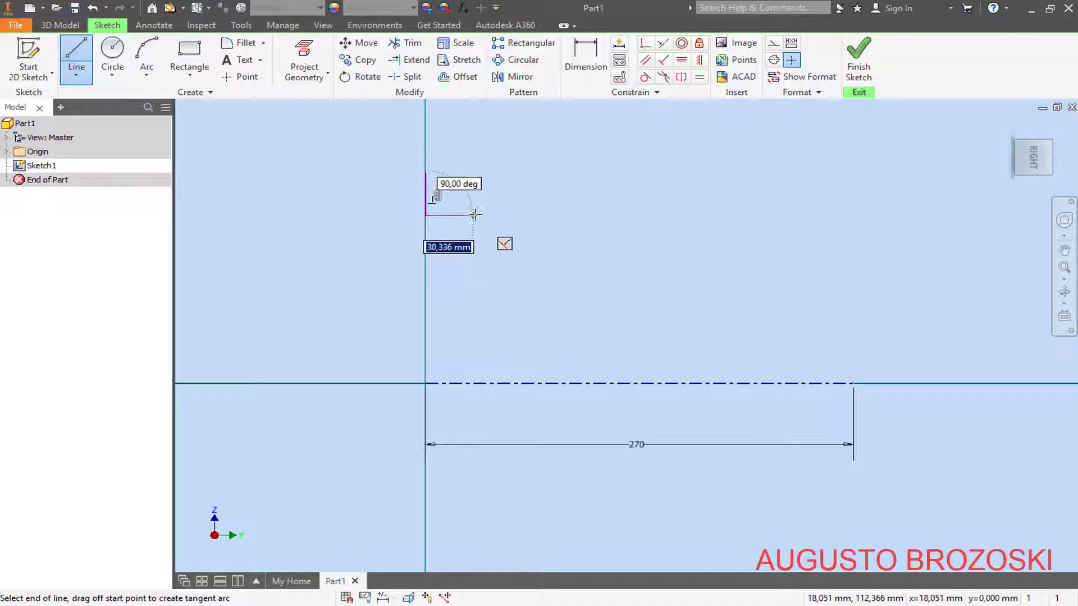
click(471, 215)
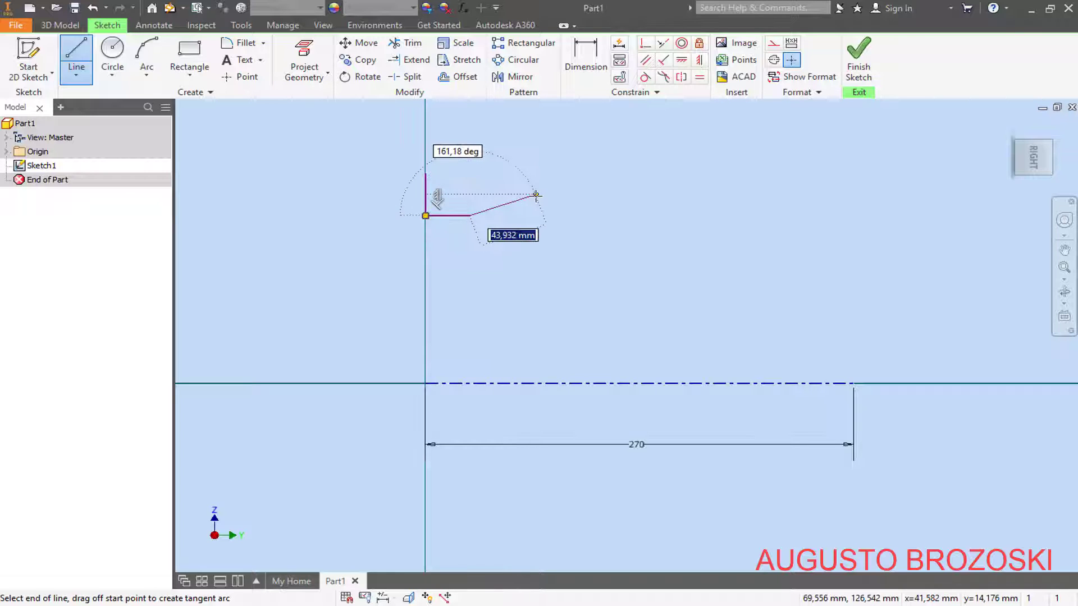
key(Escape)
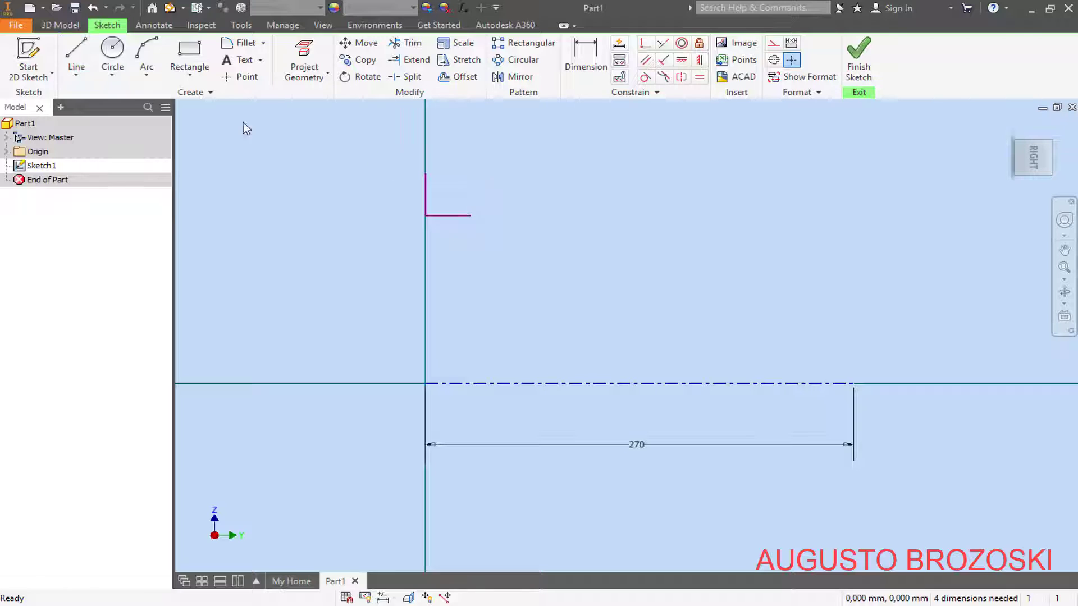
Step: Draw a second horizontal line about 28 mm long from the upper end of the short vertical line
click(76, 60)
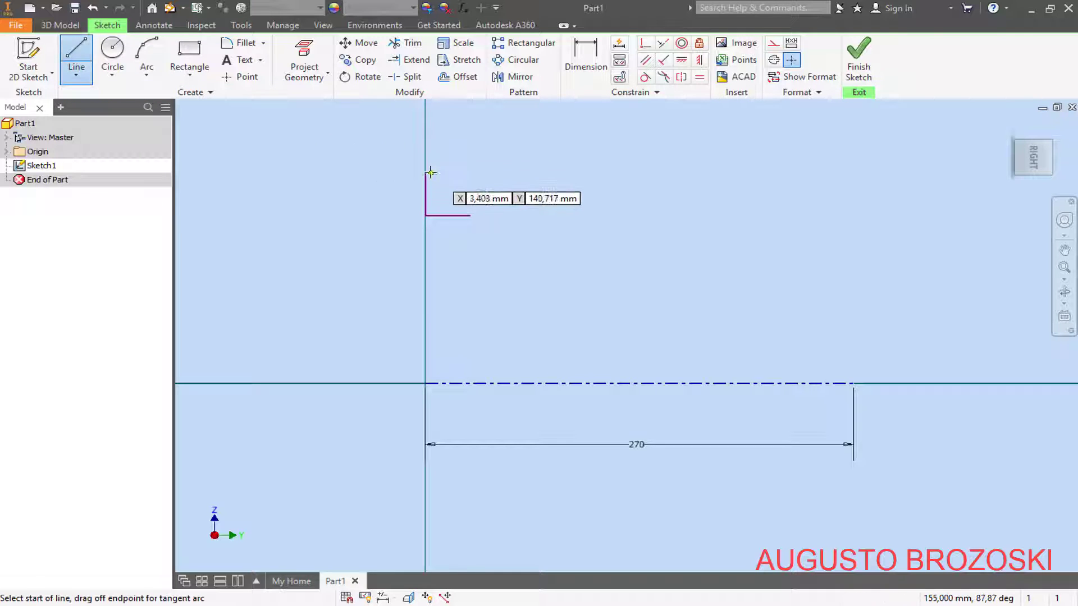
click(425, 173)
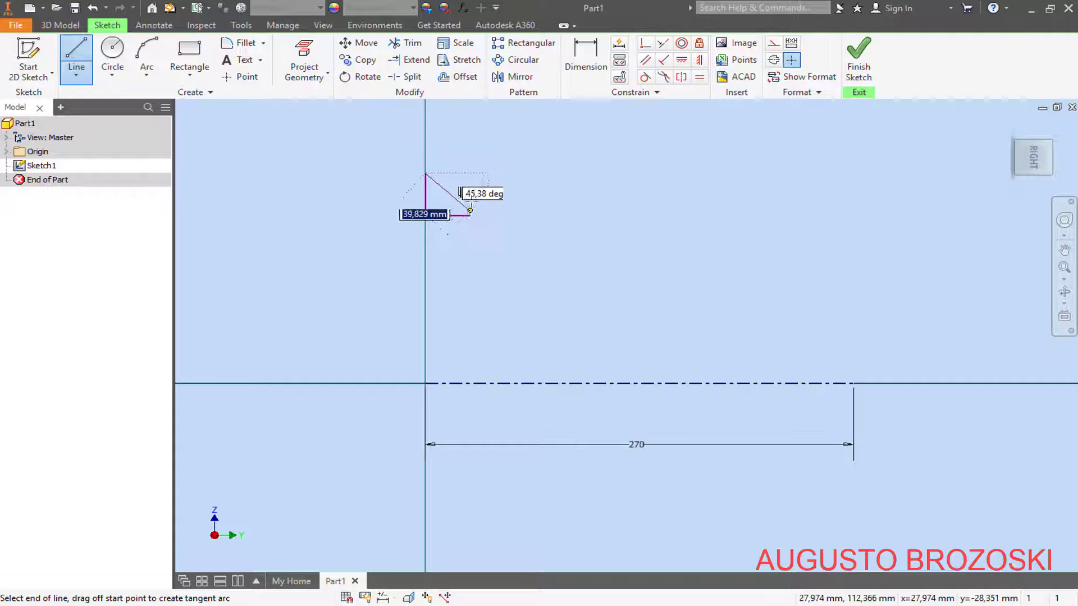
click(470, 173)
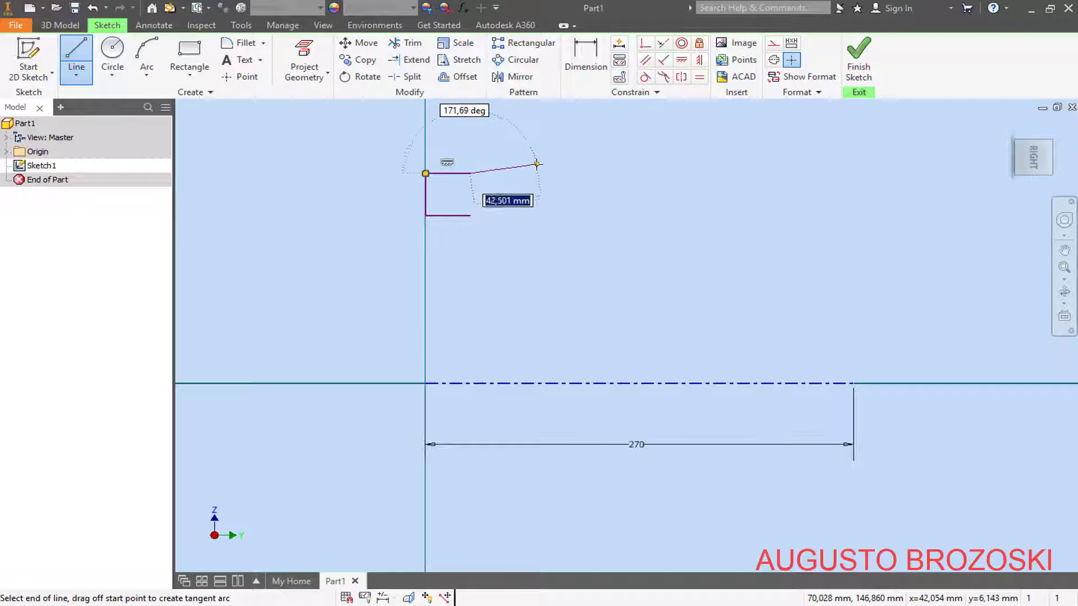
key(Escape)
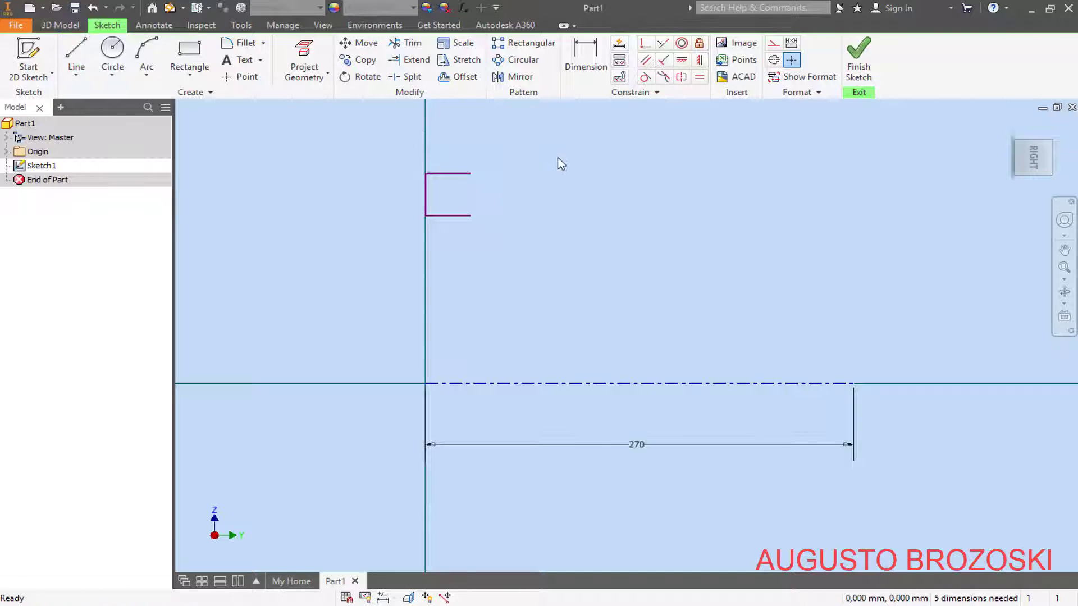
Step: Dimension the lower horizontal line to the centerline as a 130 mm diameter, checking the value in the PDF drawing
click(590, 59)
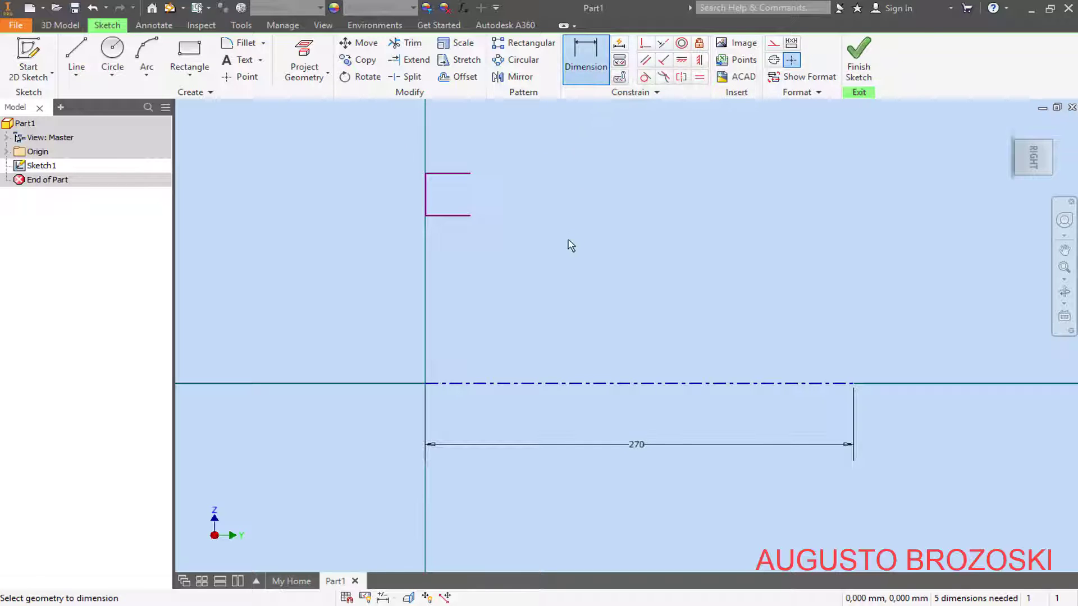
click(446, 216)
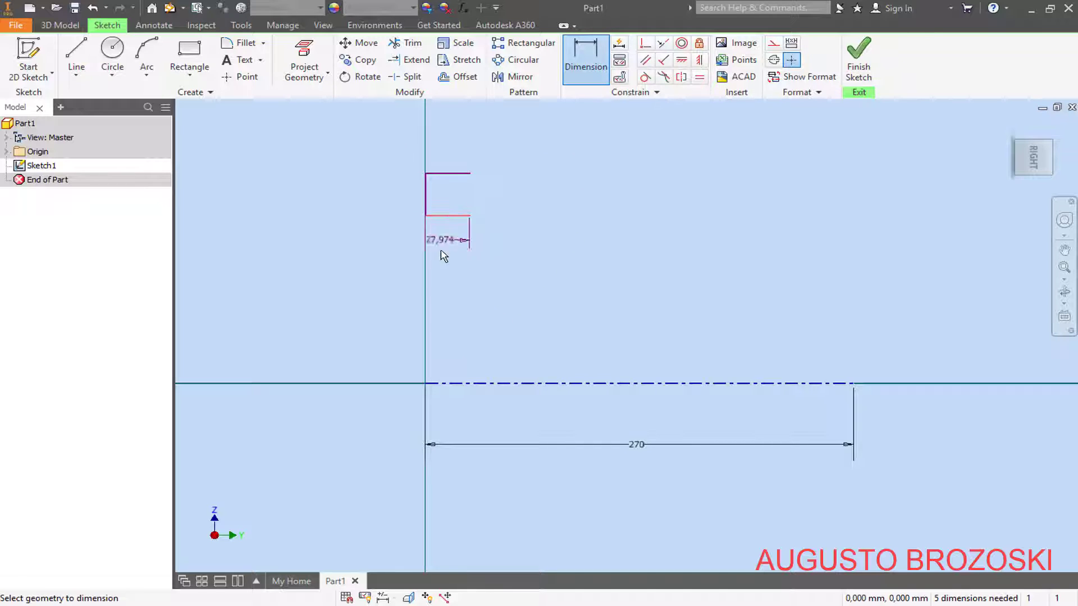
click(438, 384)
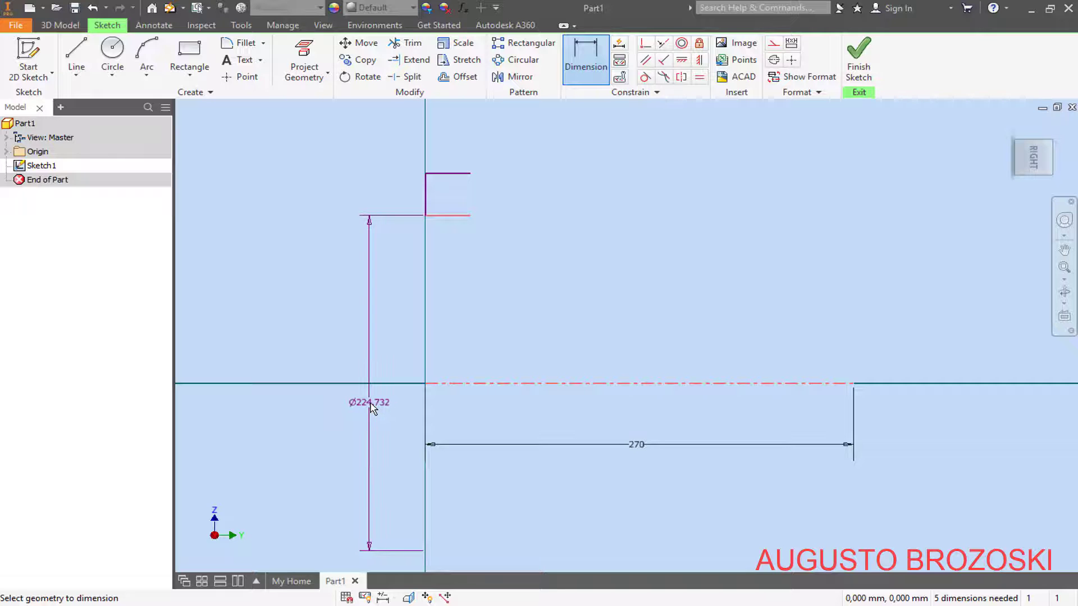
click(371, 408)
key(alt+Tab)
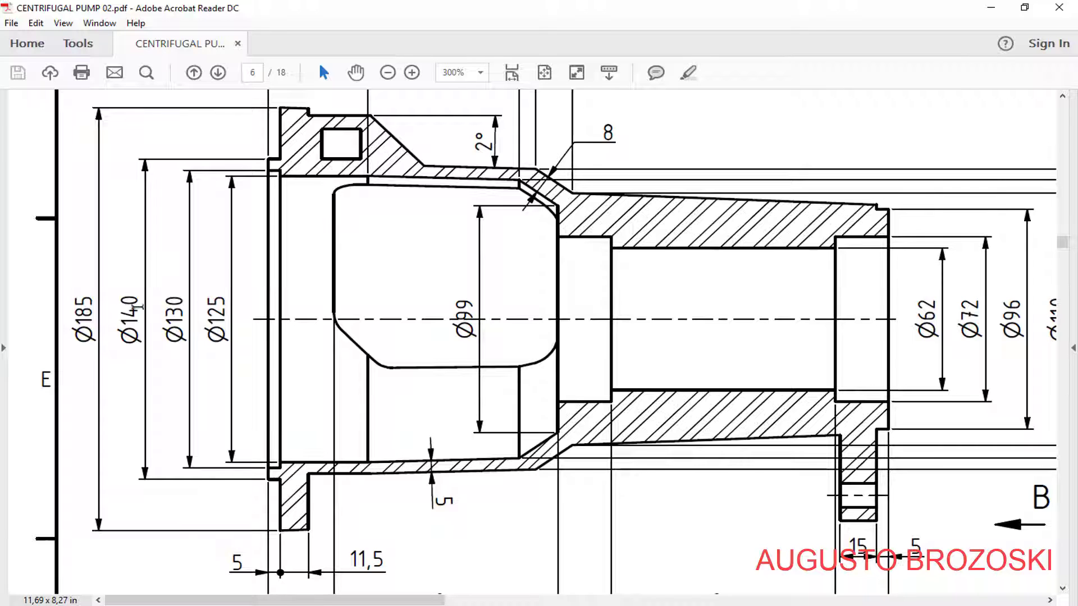
click(991, 8)
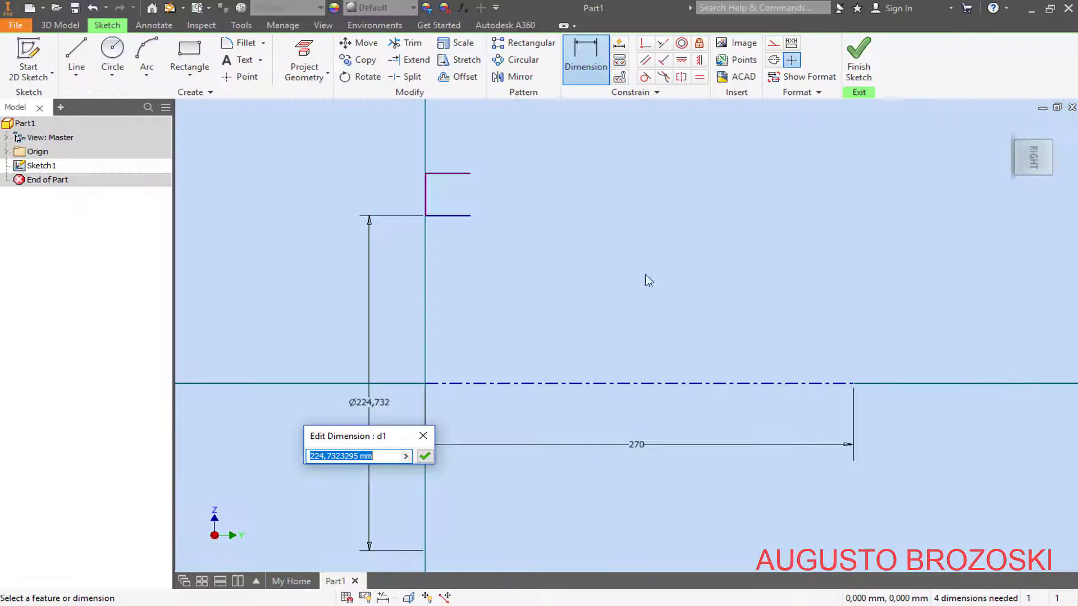
text(13)
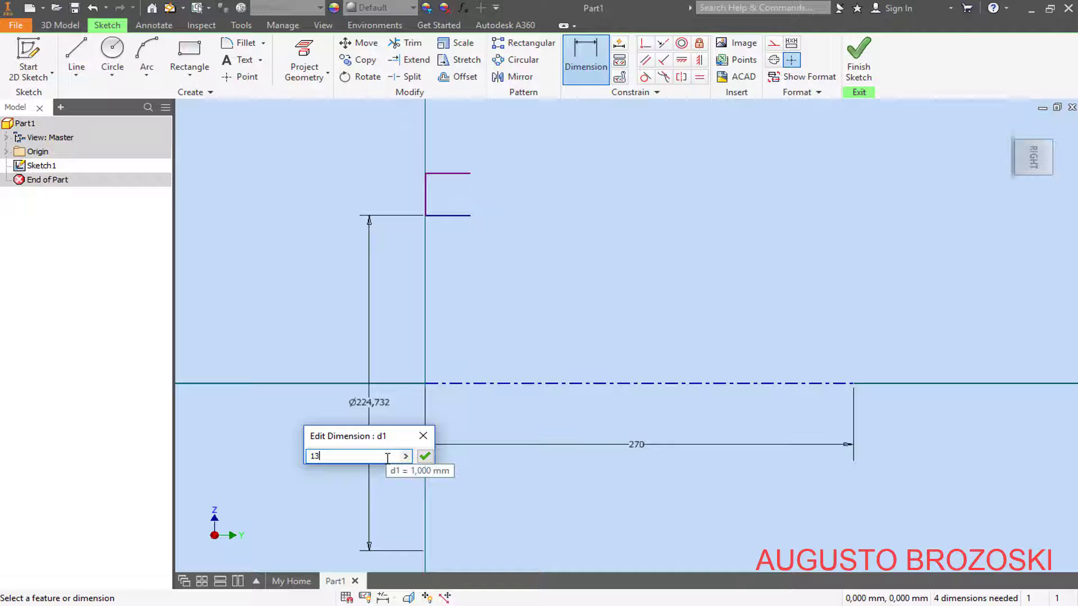
text(0)
key(Return)
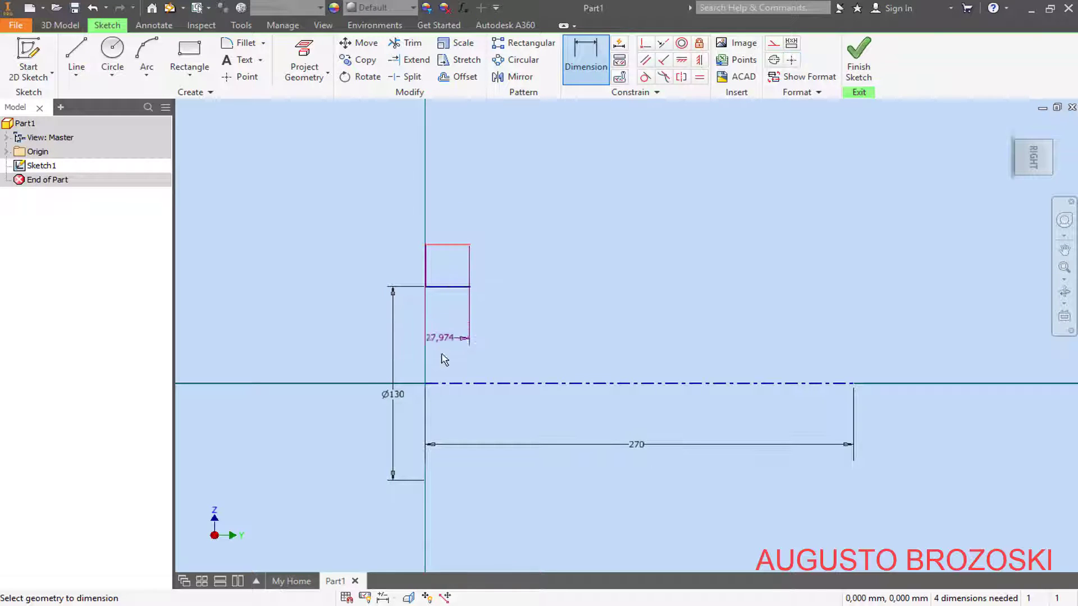
Step: Dimension the upper horizontal line to the centerline as a 140 mm diameter
click(438, 386)
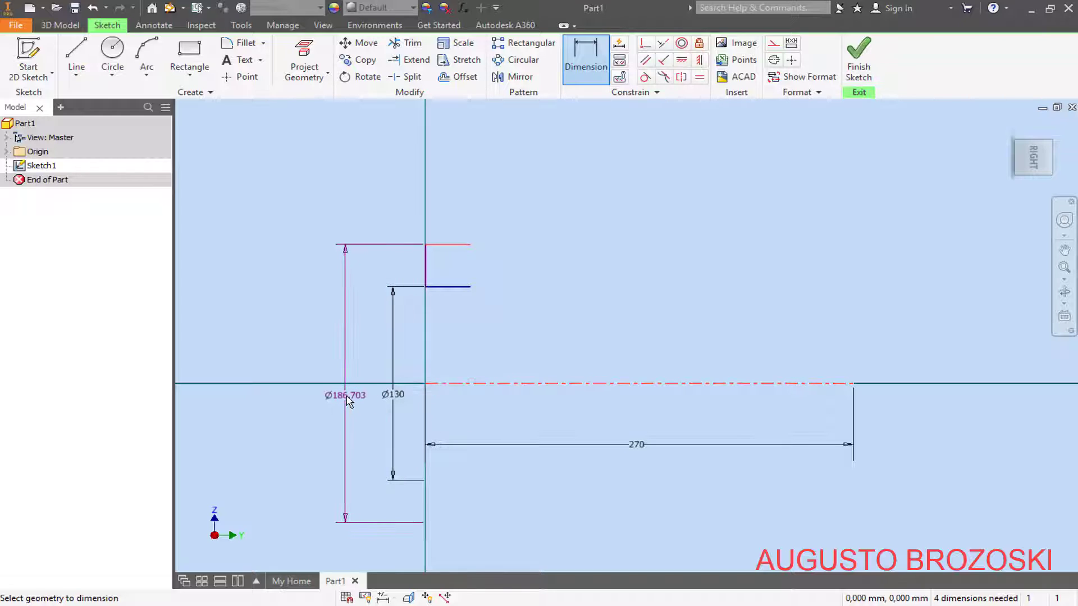
click(344, 435)
text(140)
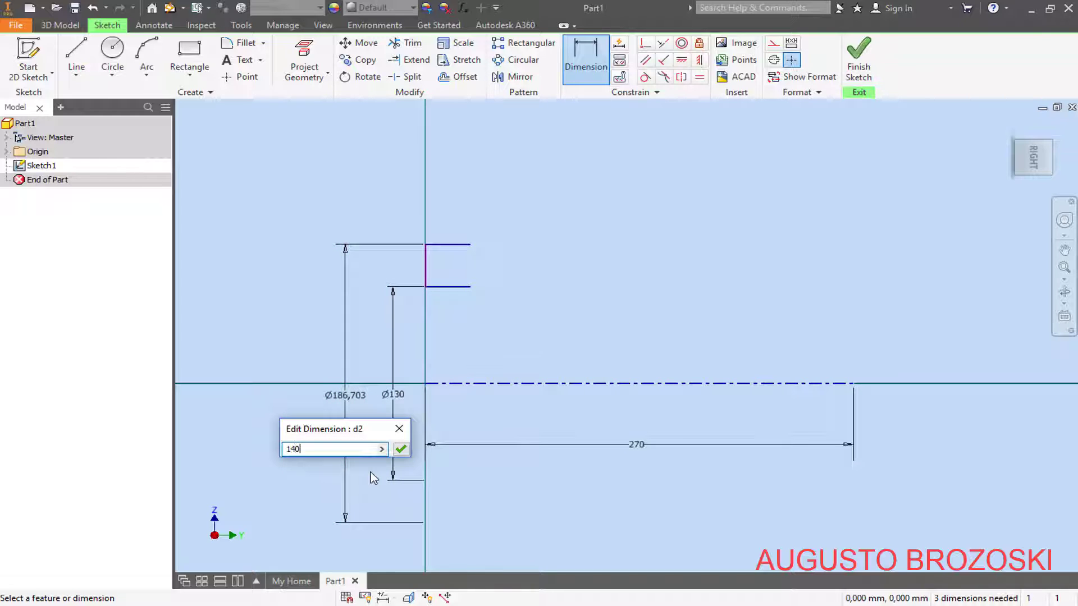
key(Return)
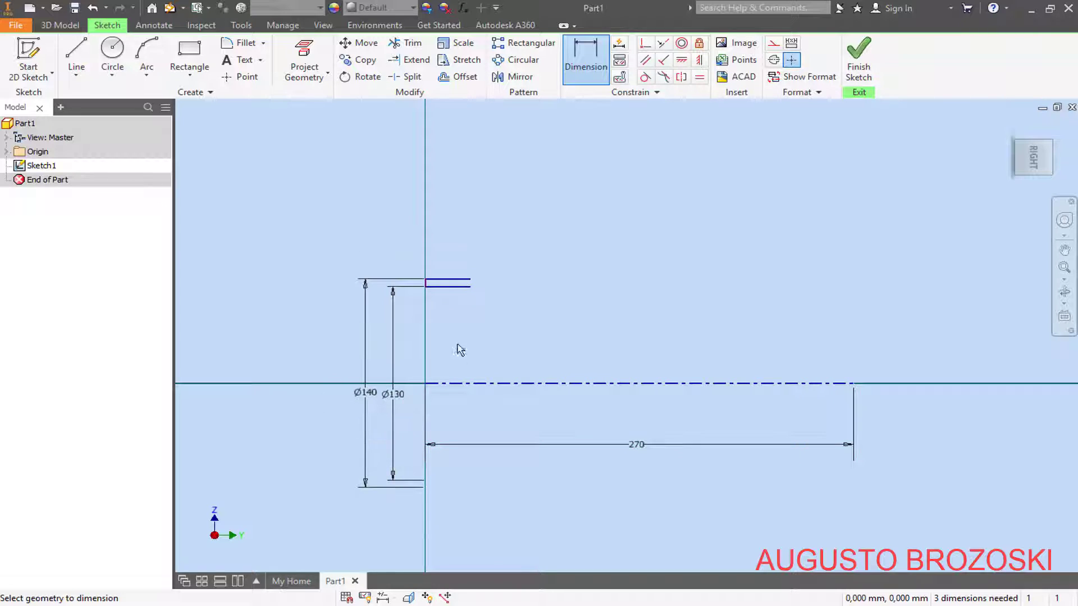
Step: Apply a vertical constraint between the lower endpoint of the short vertical line and the sketch origin
scroll(444, 336, up, 3)
scroll(424, 335, up, 3)
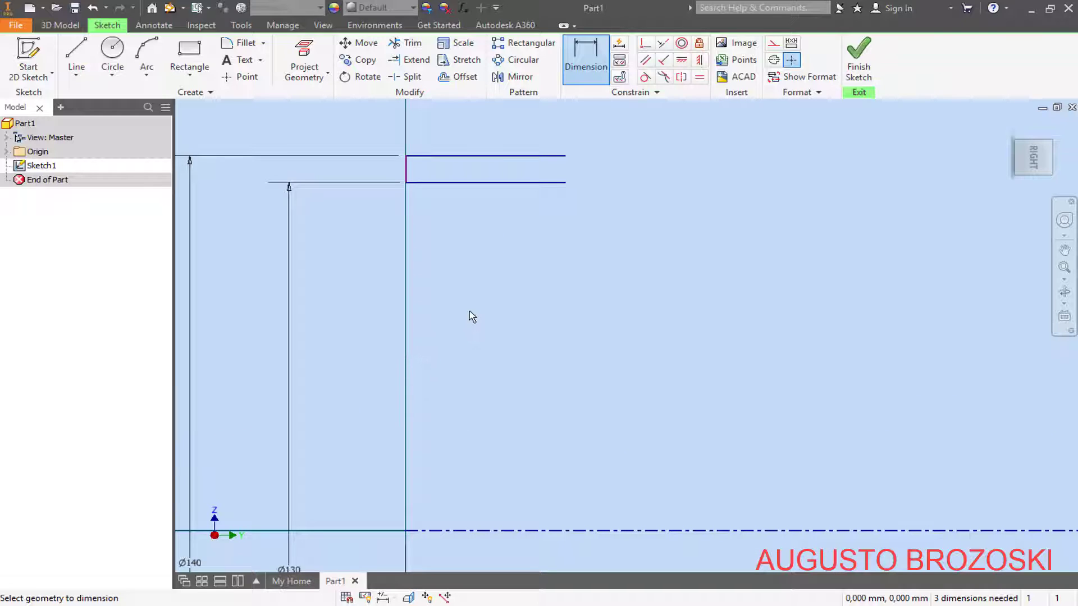
key(Escape)
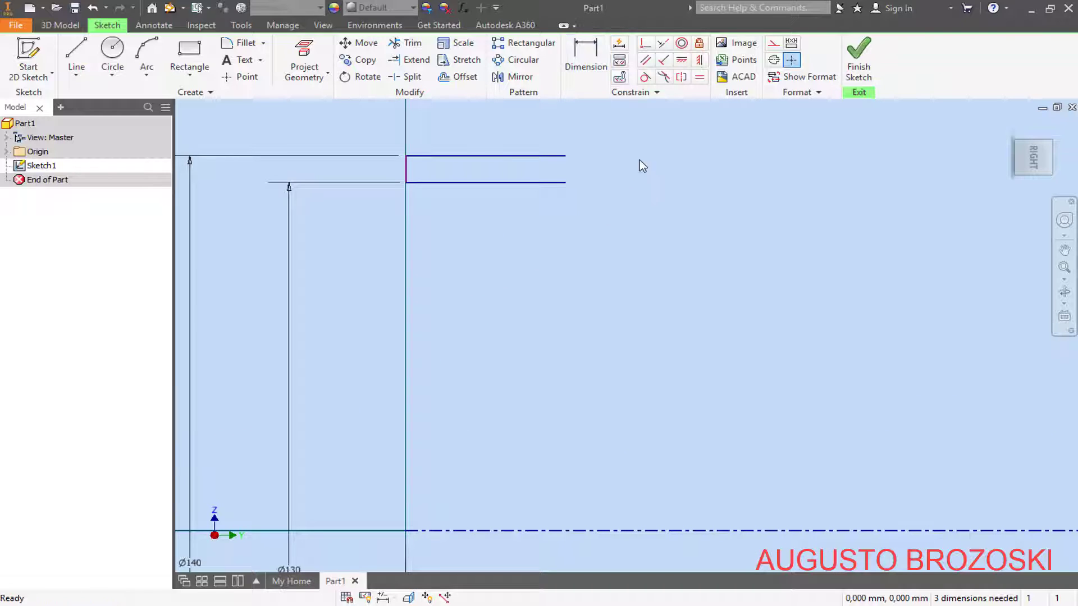
click(700, 60)
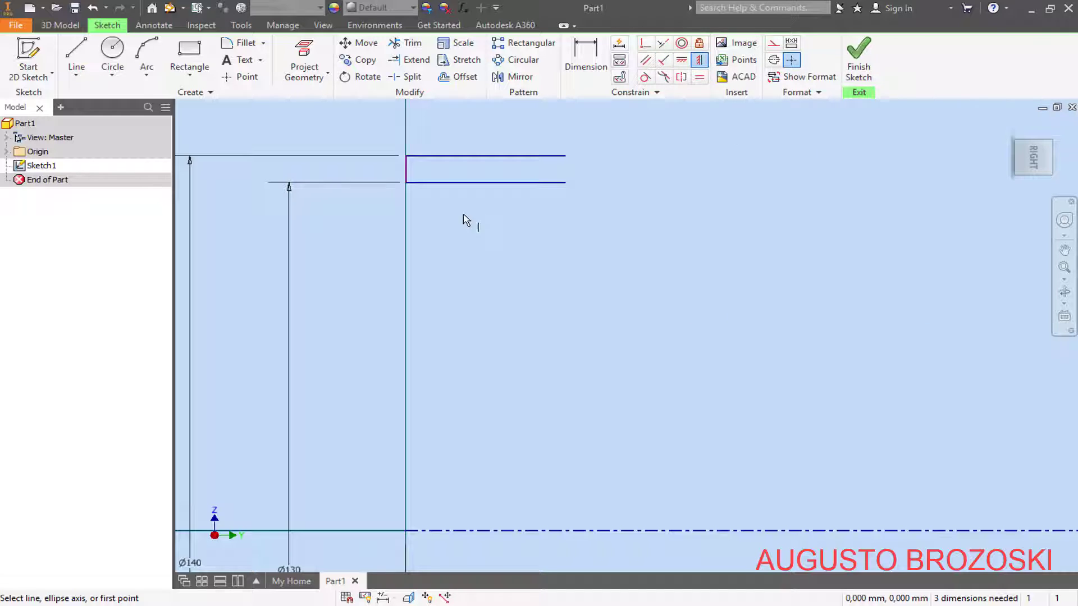
click(414, 194)
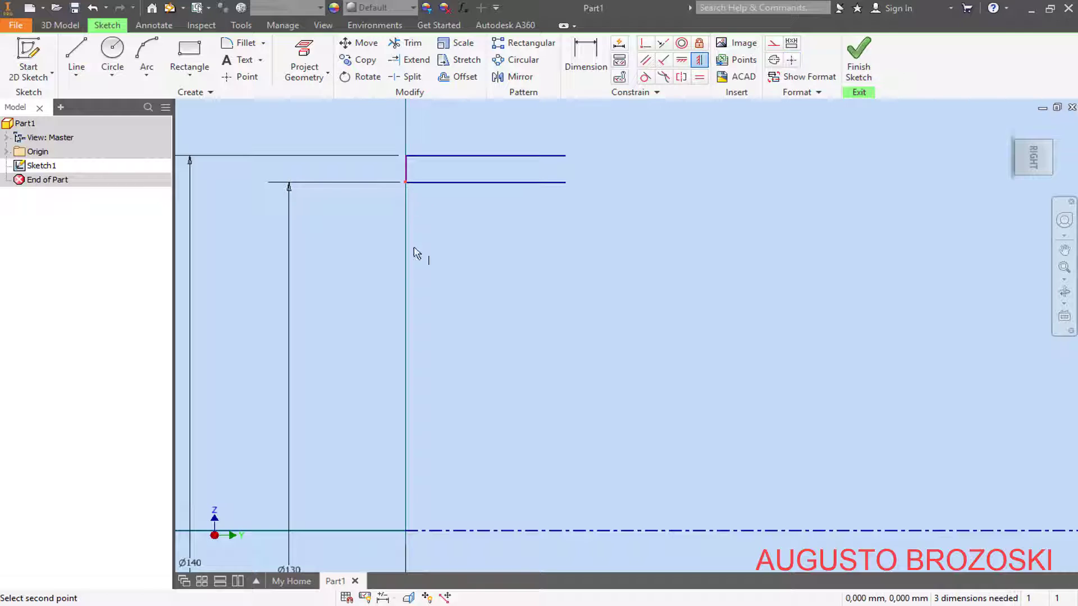
click(407, 532)
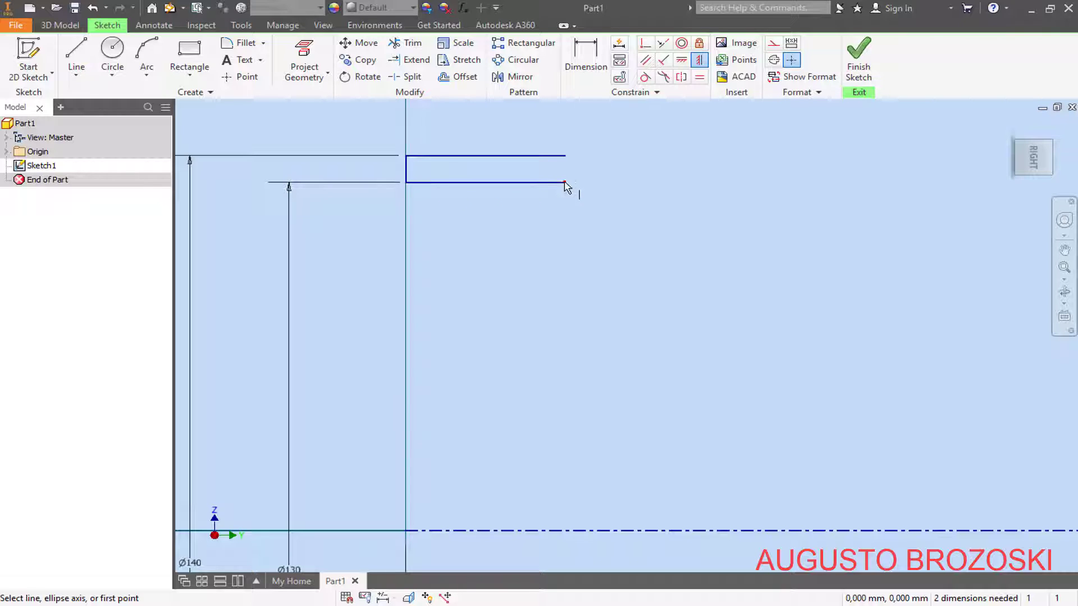
Step: Draw a short vertical line down from the lower horizontal line and a horizontal line about 20 mm long, trimming the original line beyond the corner
scroll(557, 276, down, 3)
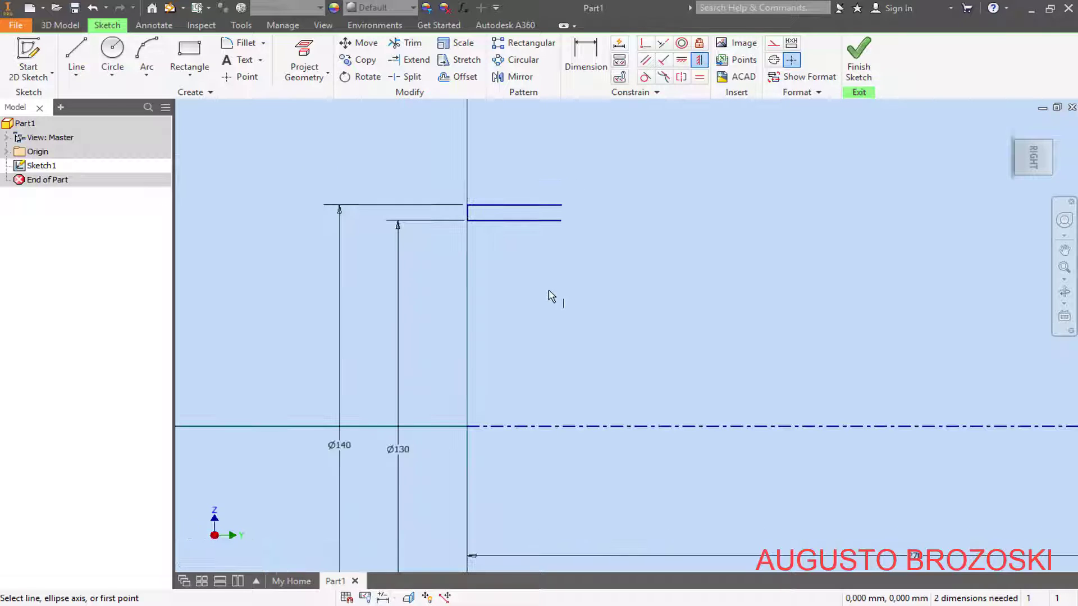
click(76, 56)
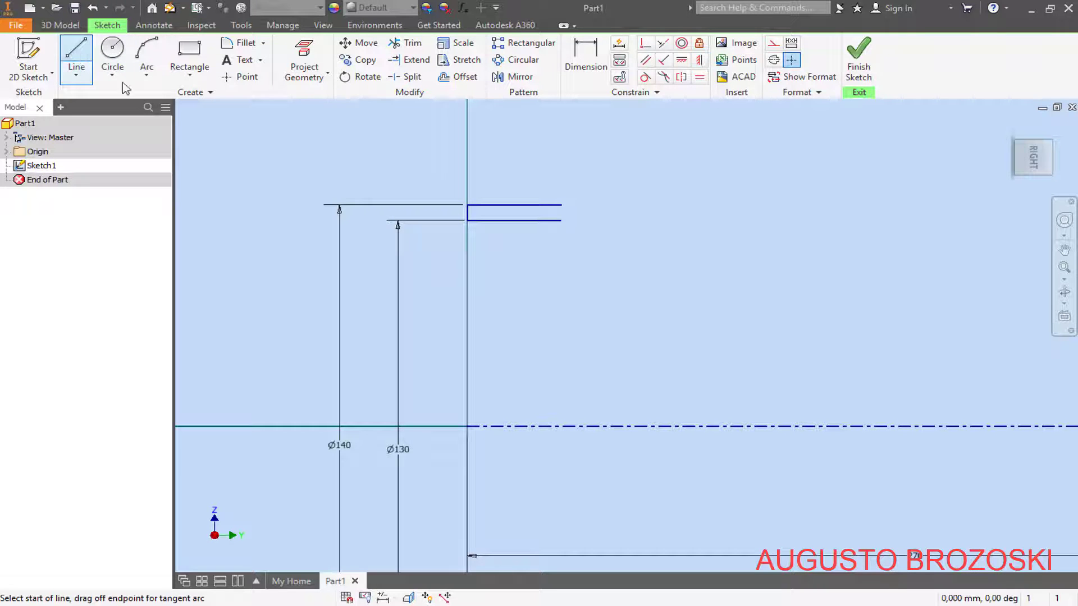
click(409, 605)
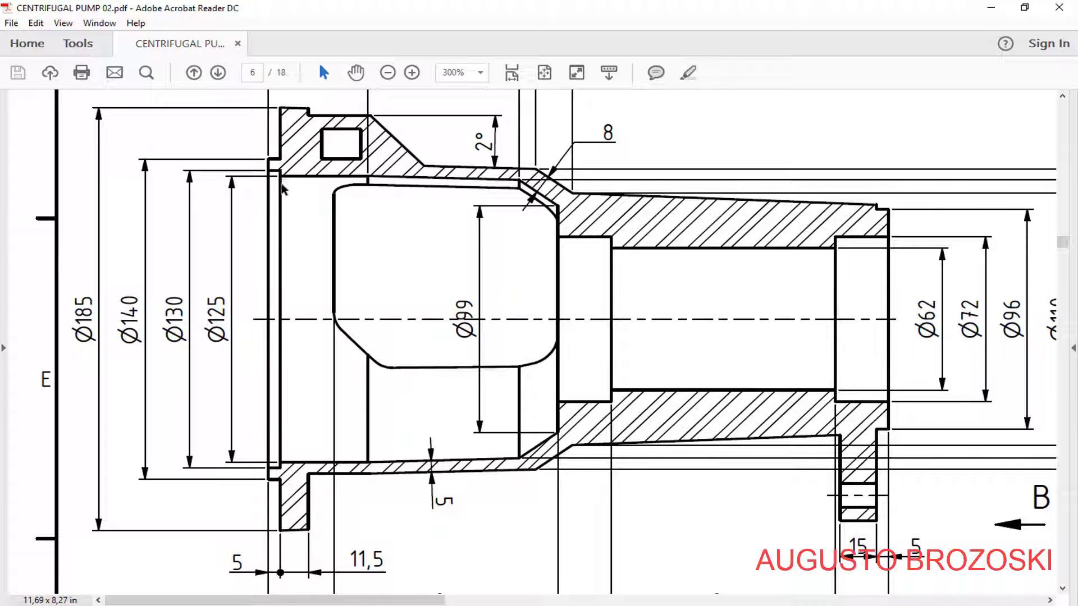
scroll(312, 244, up, 3)
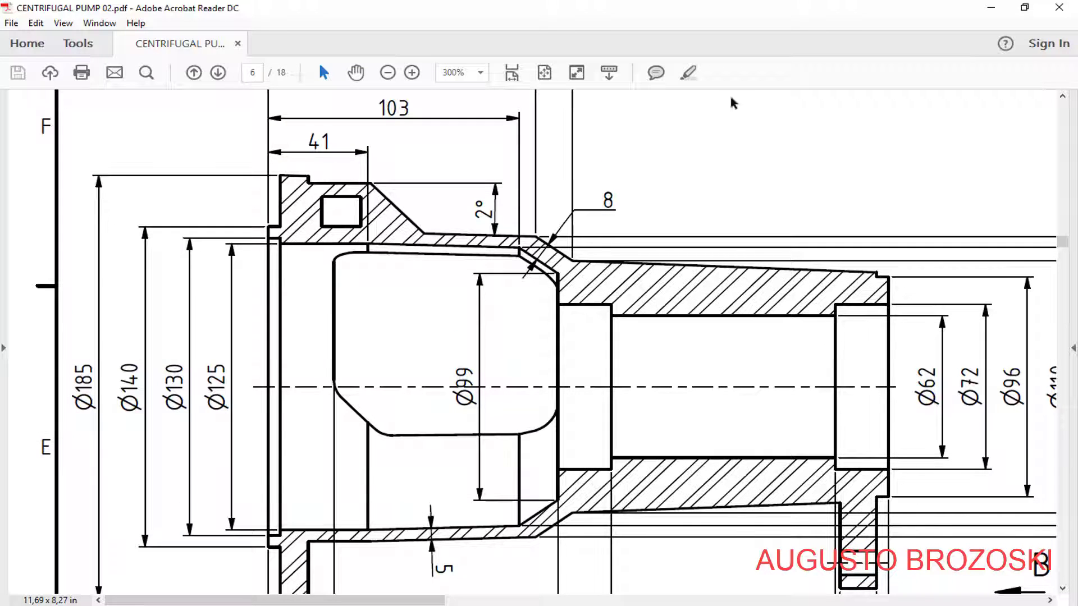
click(991, 7)
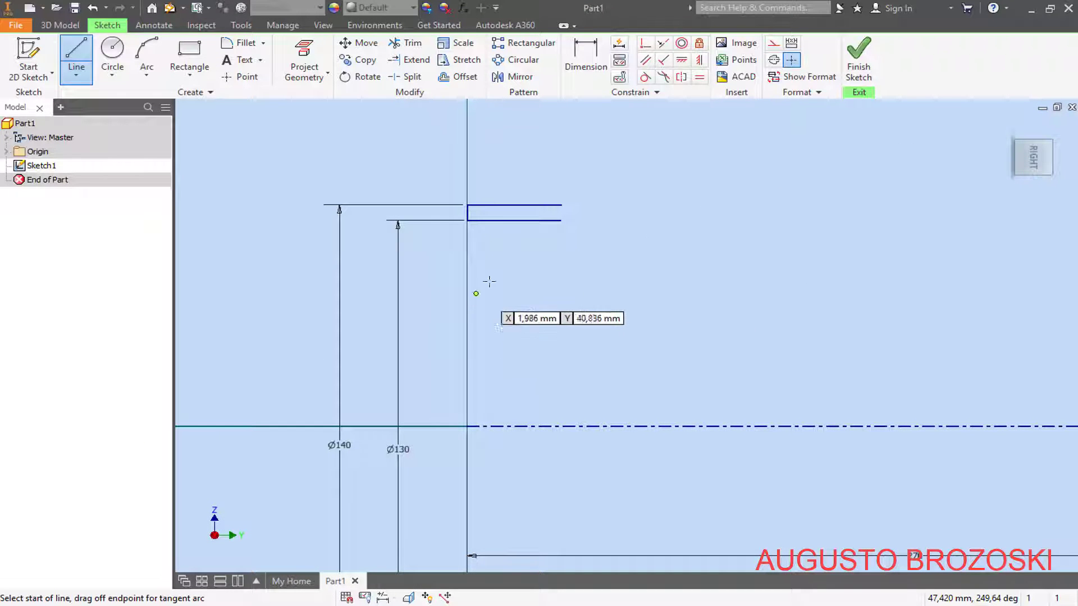
scroll(511, 249, up, 5)
scroll(460, 224, down, 2)
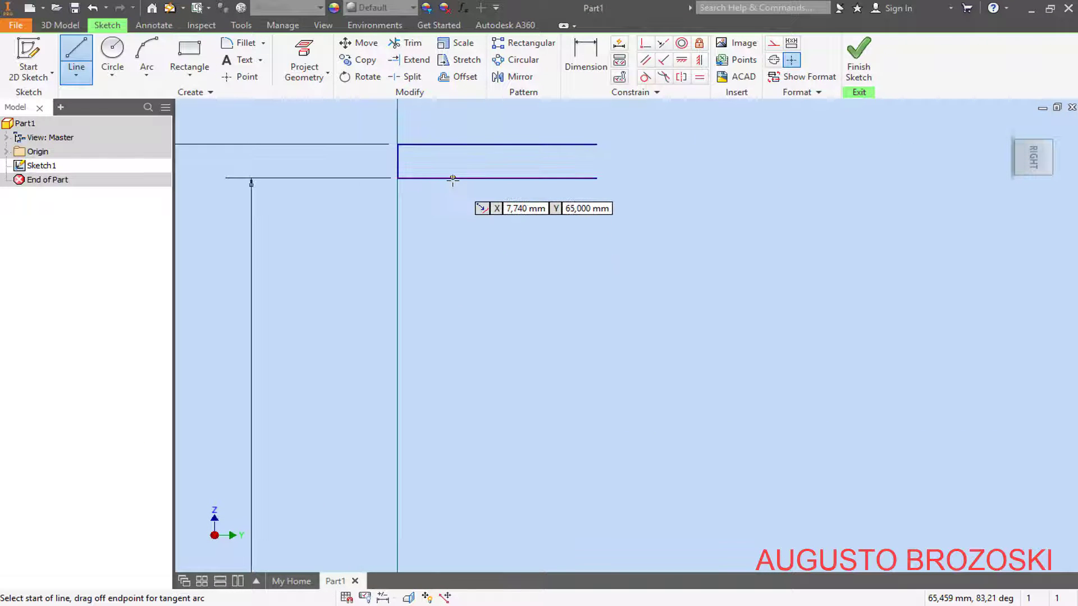
click(452, 179)
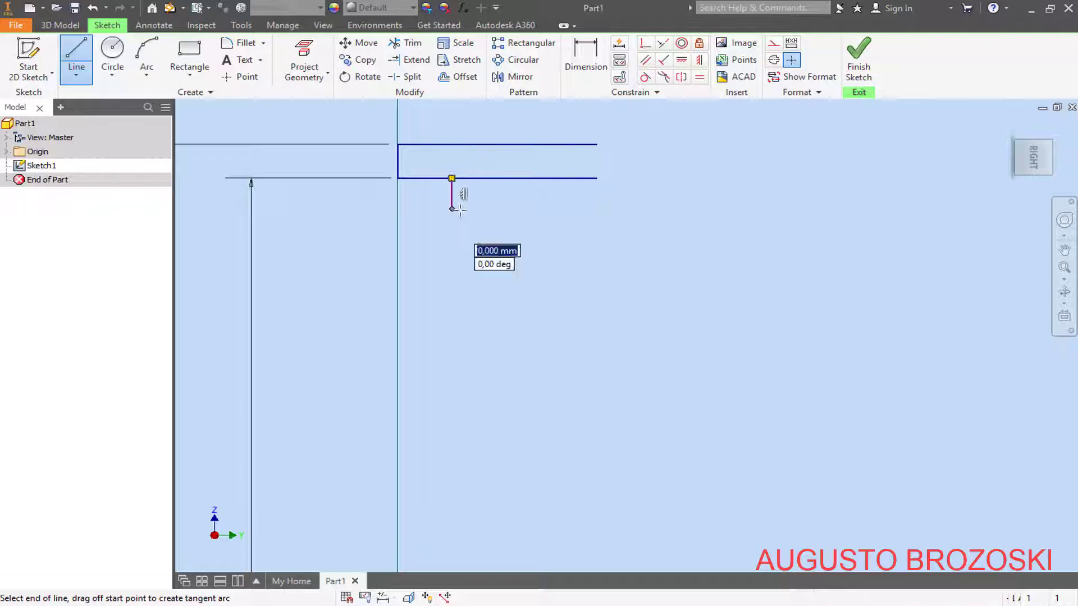
click(591, 209)
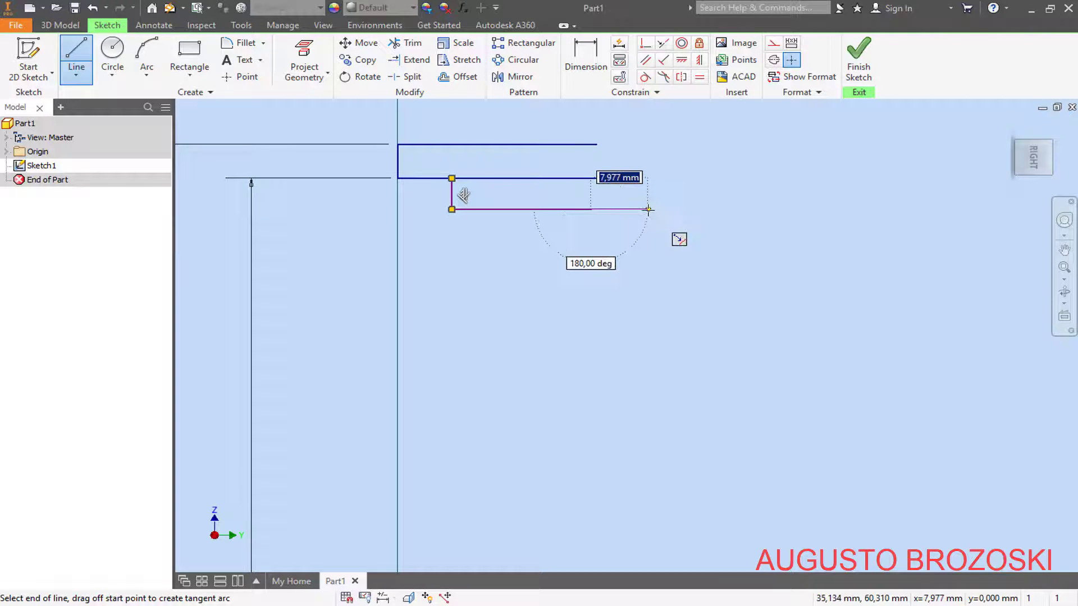
key(Escape)
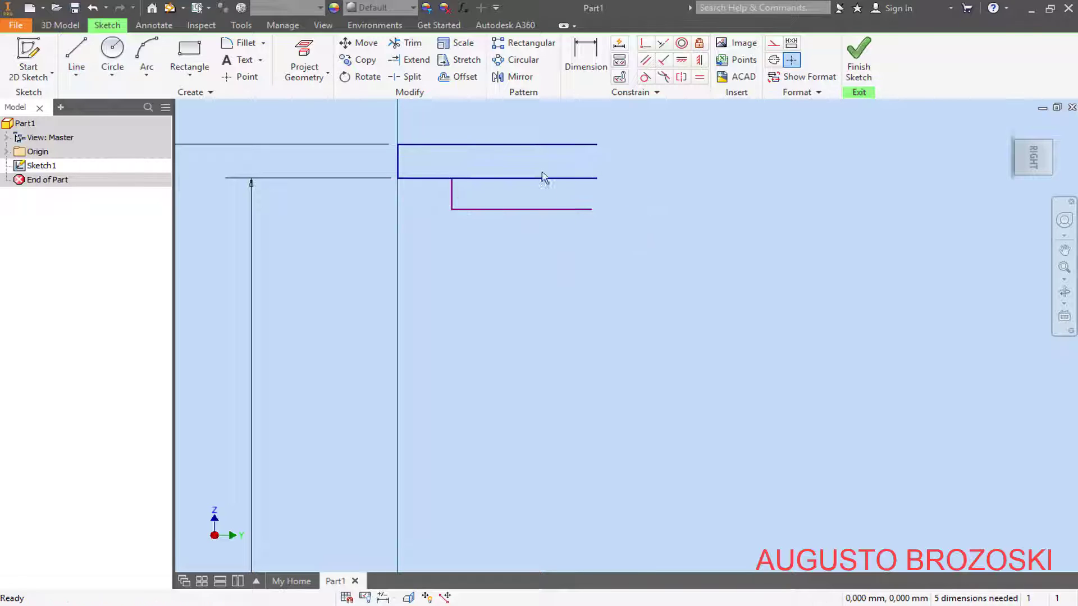
click(409, 49)
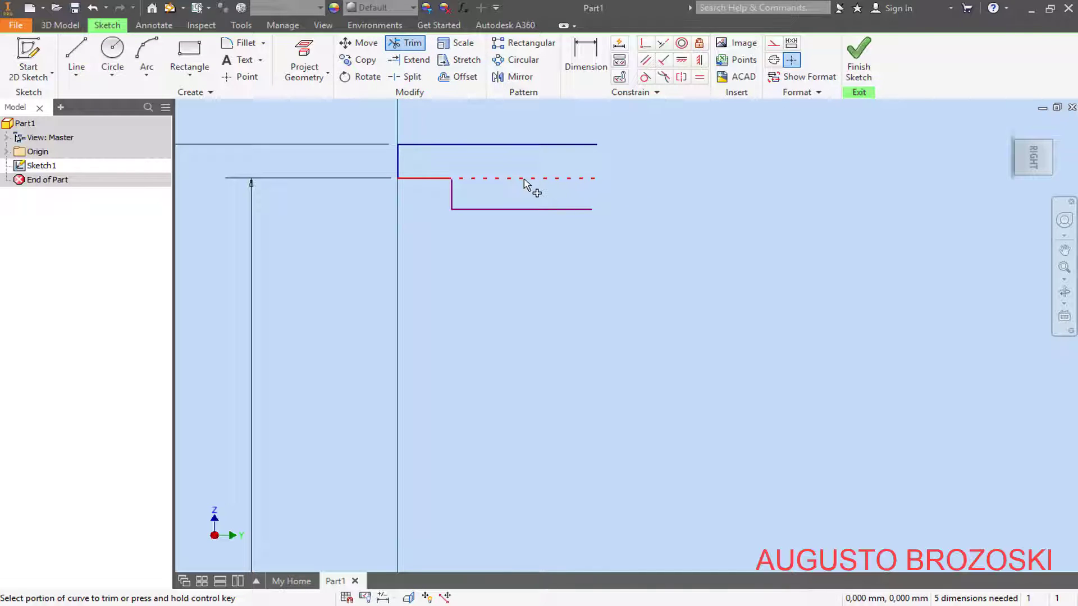
scroll(480, 213, down, 5)
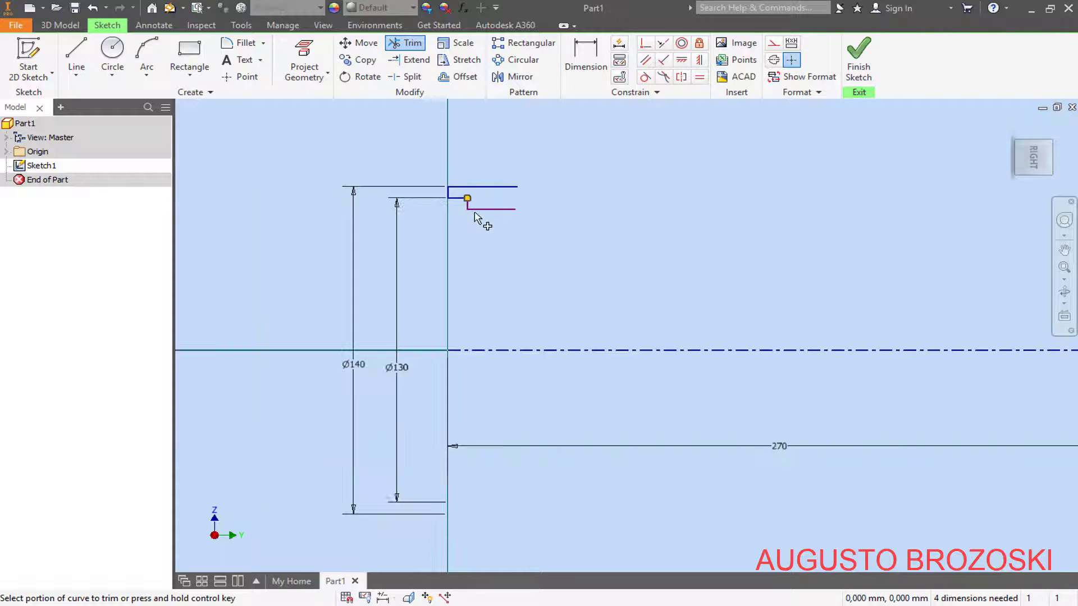
Step: Dimension the new lowest horizontal line to the centerline as a 125 mm diameter, checking the value in the PDF drawing
click(584, 50)
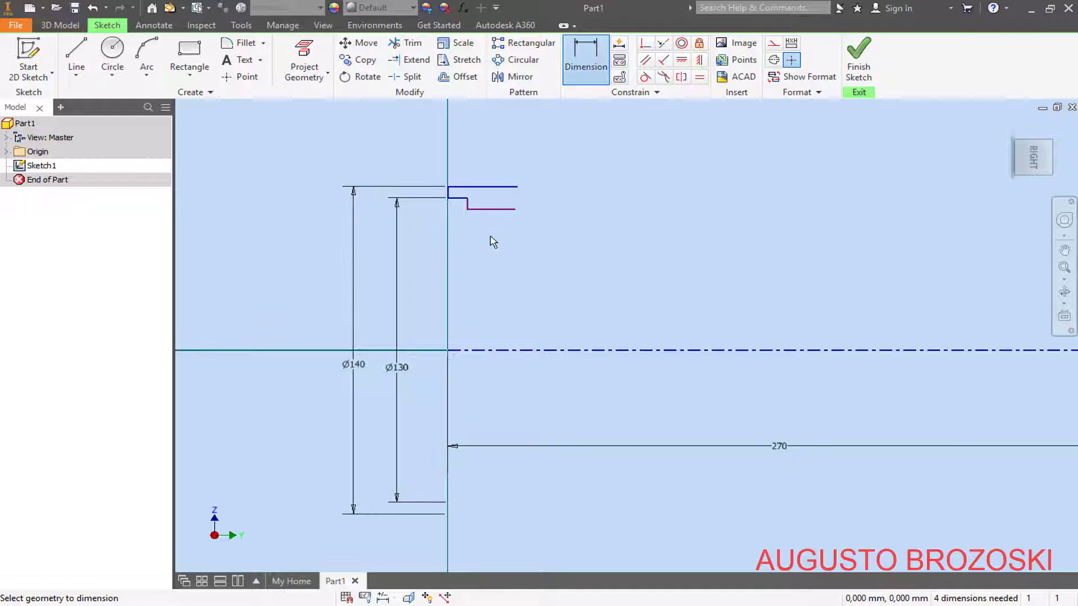
click(474, 213)
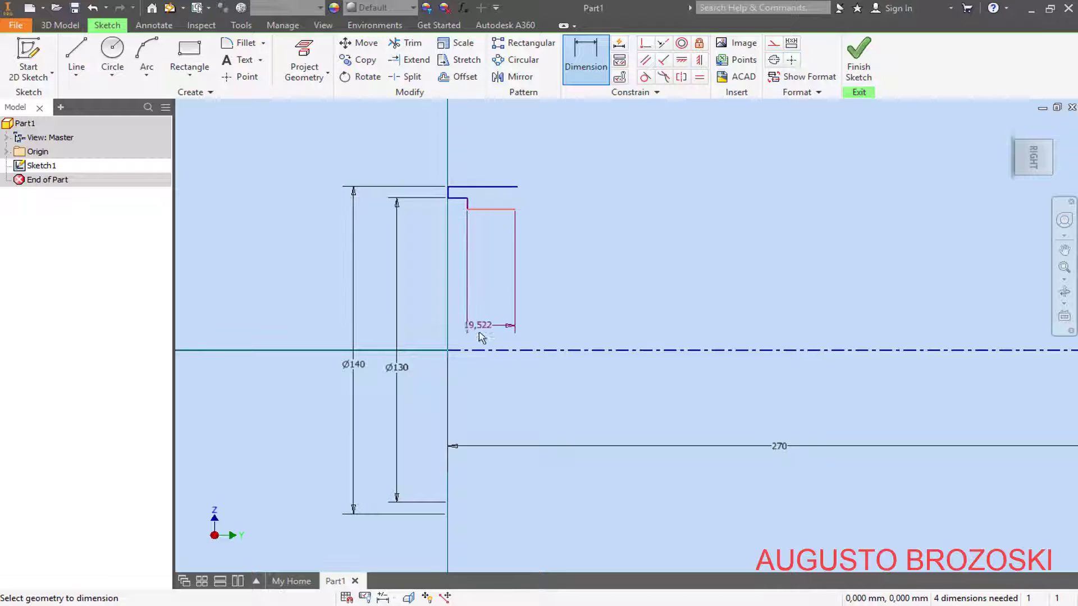
click(480, 351)
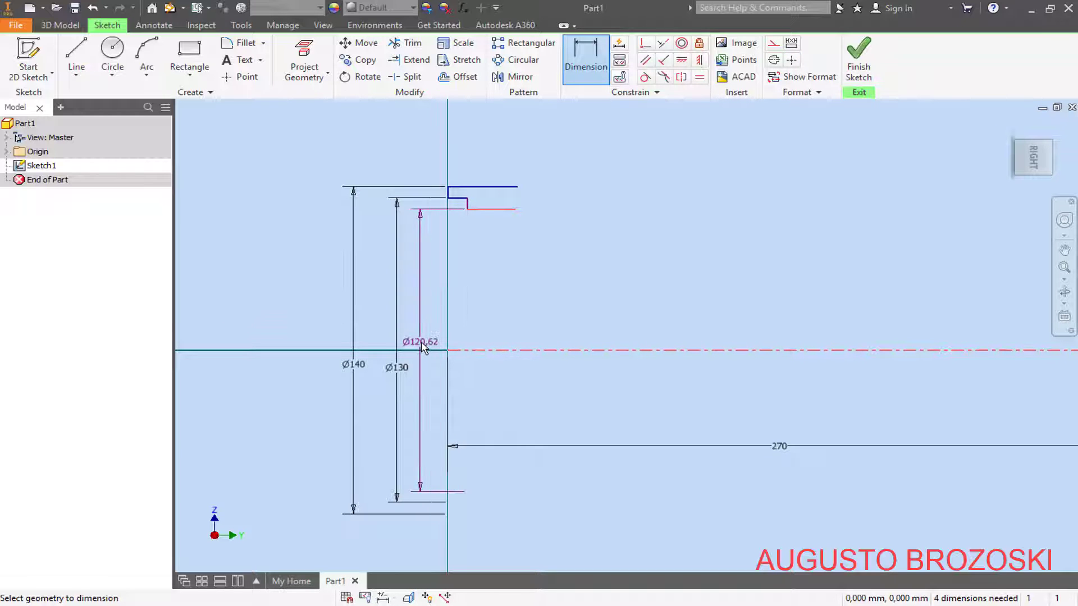
click(421, 344)
key(alt+Tab)
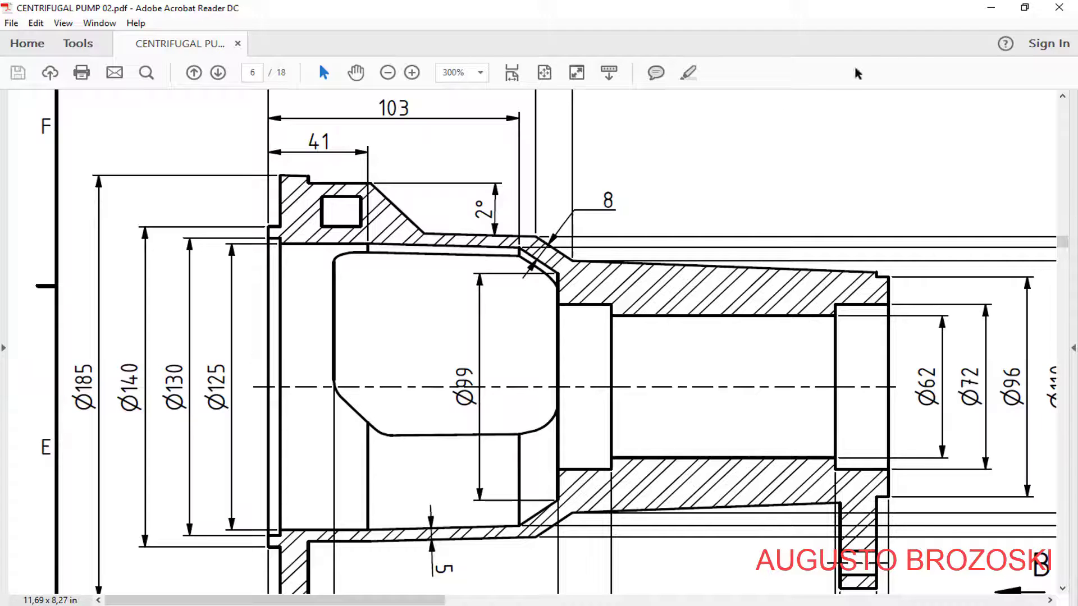
scroll(464, 251, up, 2)
scroll(387, 291, down, 6)
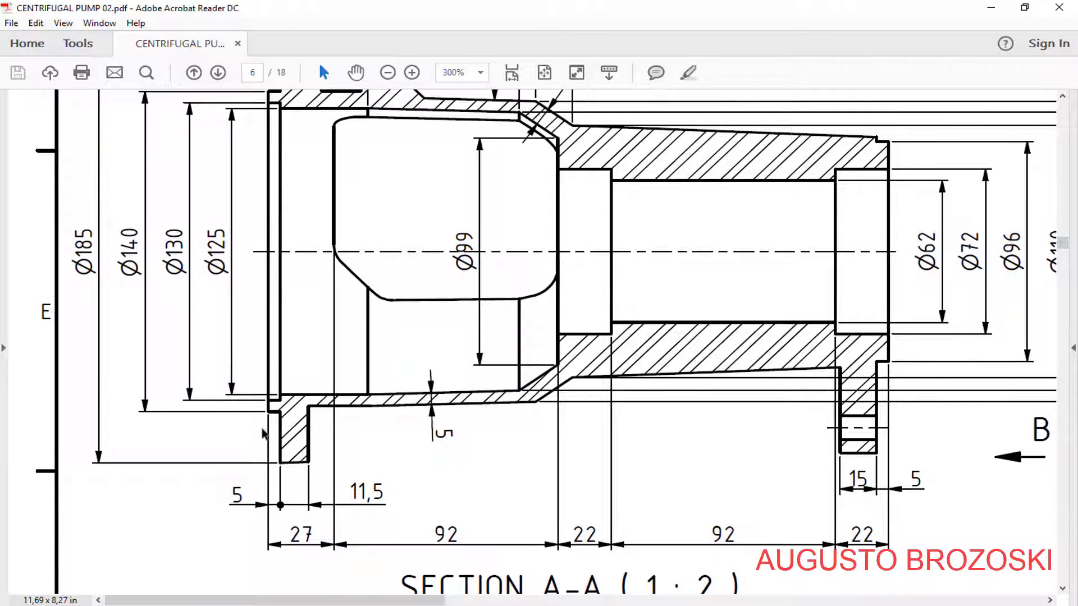
scroll(264, 432, up, 2)
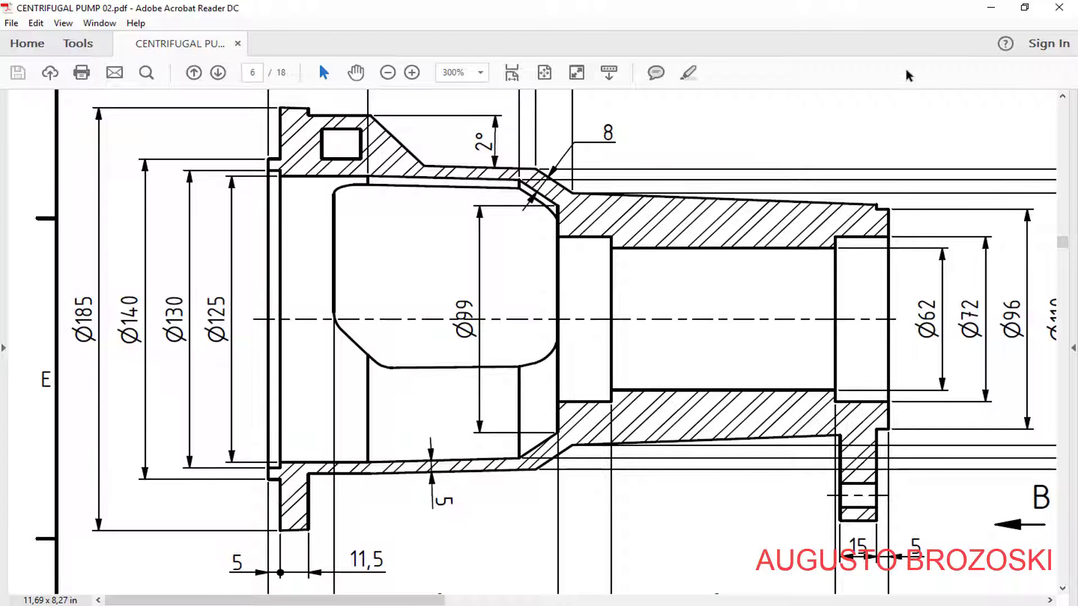
click(991, 7)
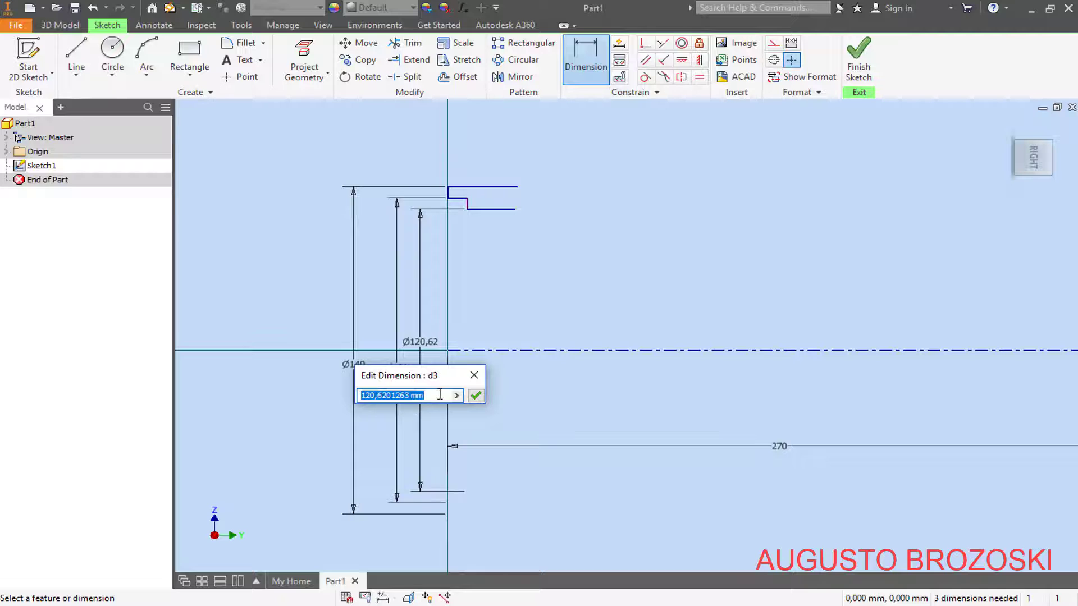
text(125)
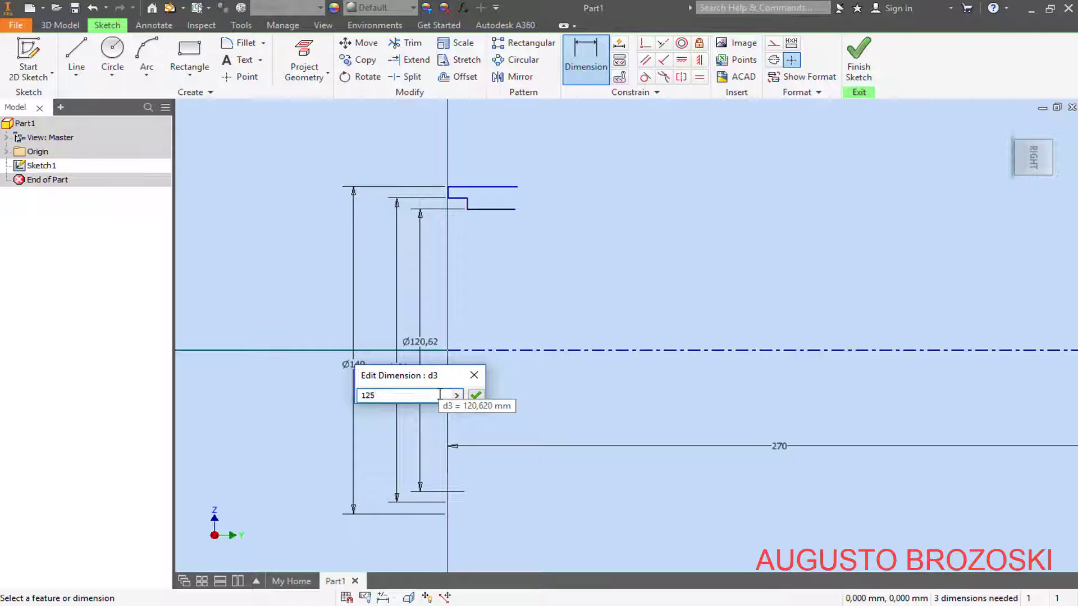
key(Return)
Step: Dimension the horizontal distance from the profile's end face to the small inner step as 5 mm
scroll(460, 205, down, 3)
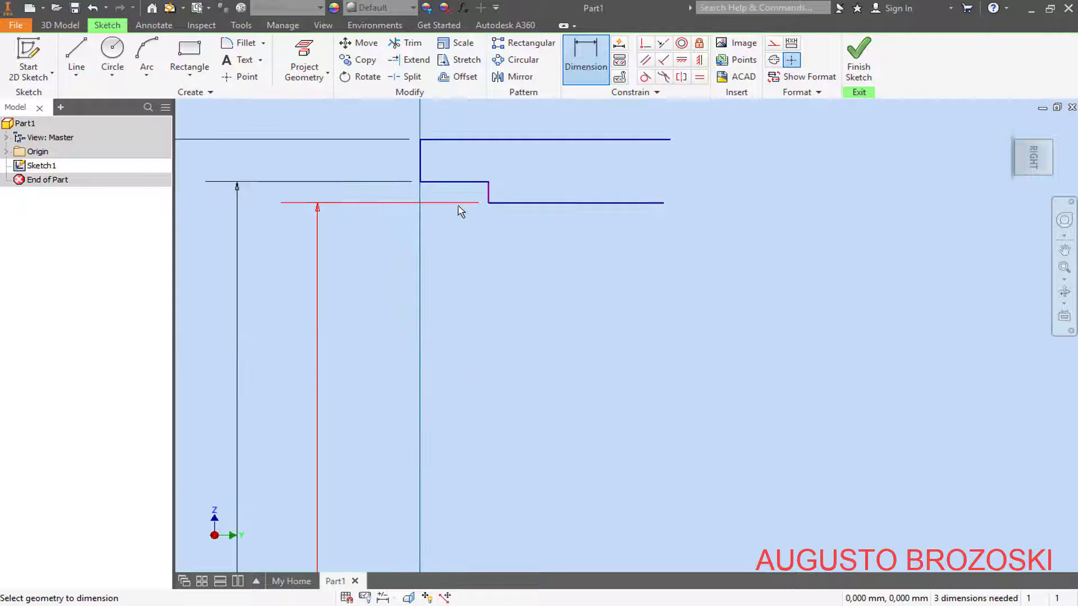
click(421, 187)
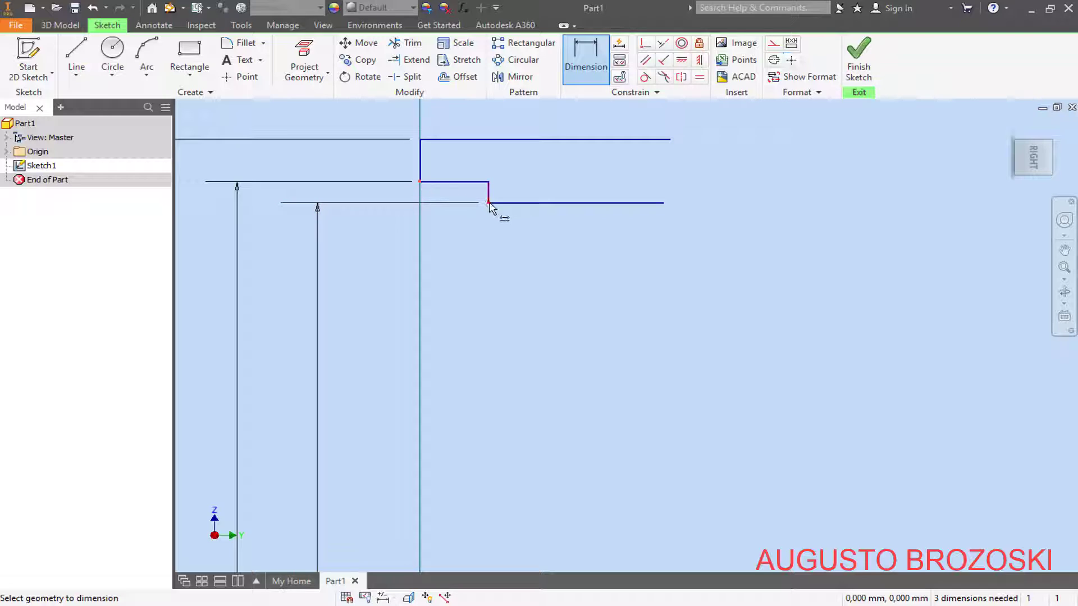
click(489, 207)
click(455, 272)
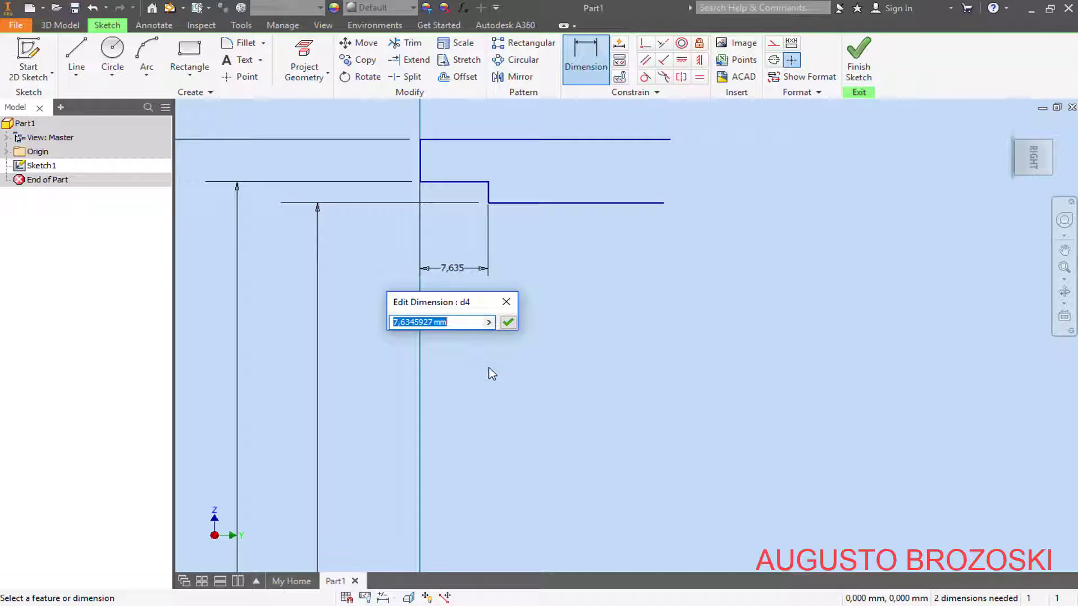
text(5)
key(Return)
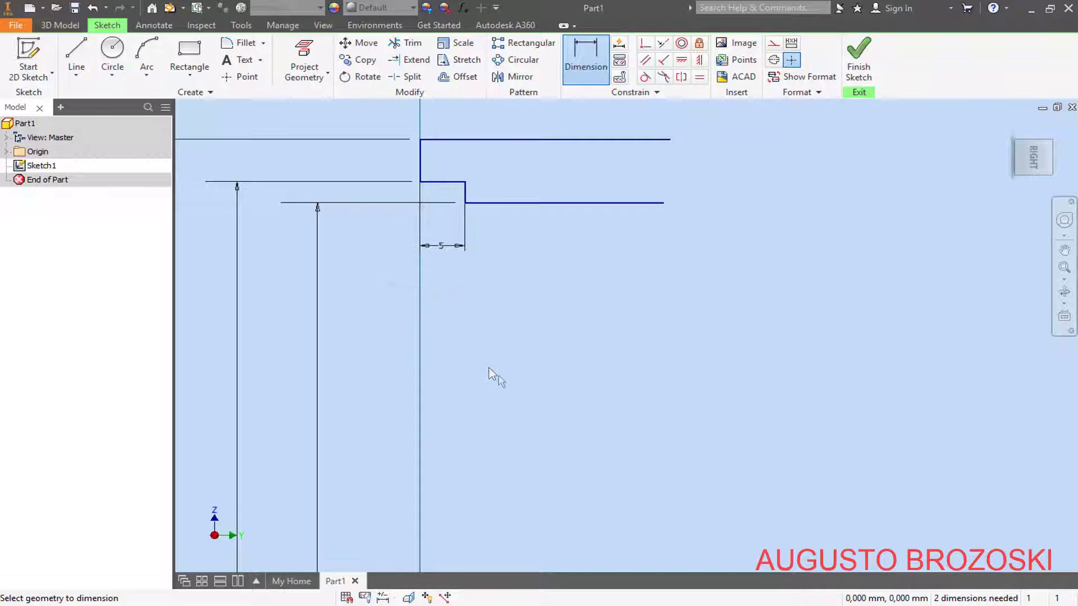
Step: Dimension from the profile's end face to the far end of the 125 mm diameter line as 41 mm, checking the PDF drawing
click(421, 162)
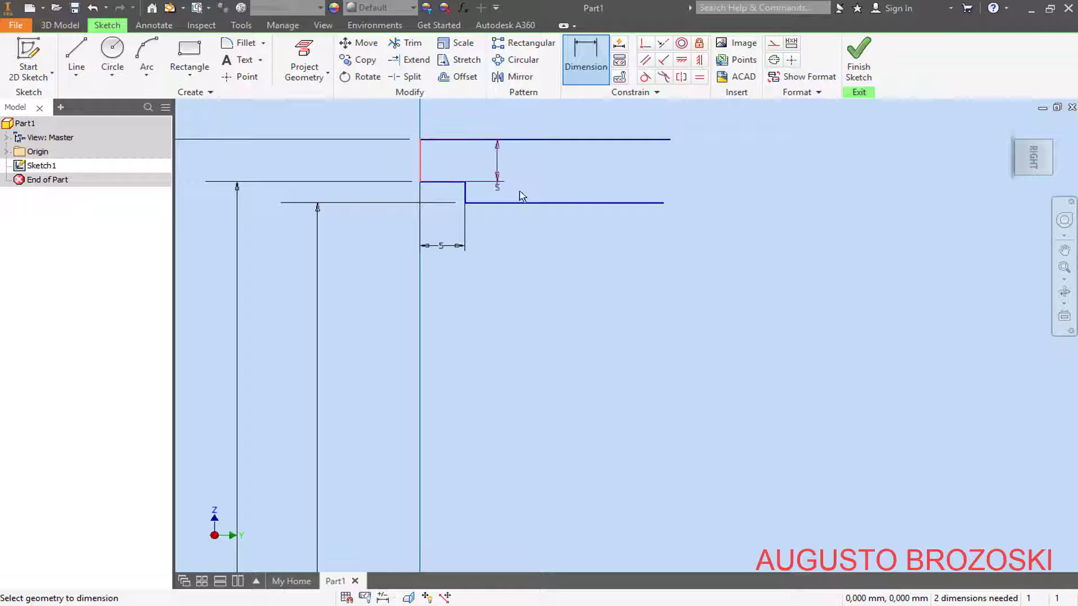
click(663, 202)
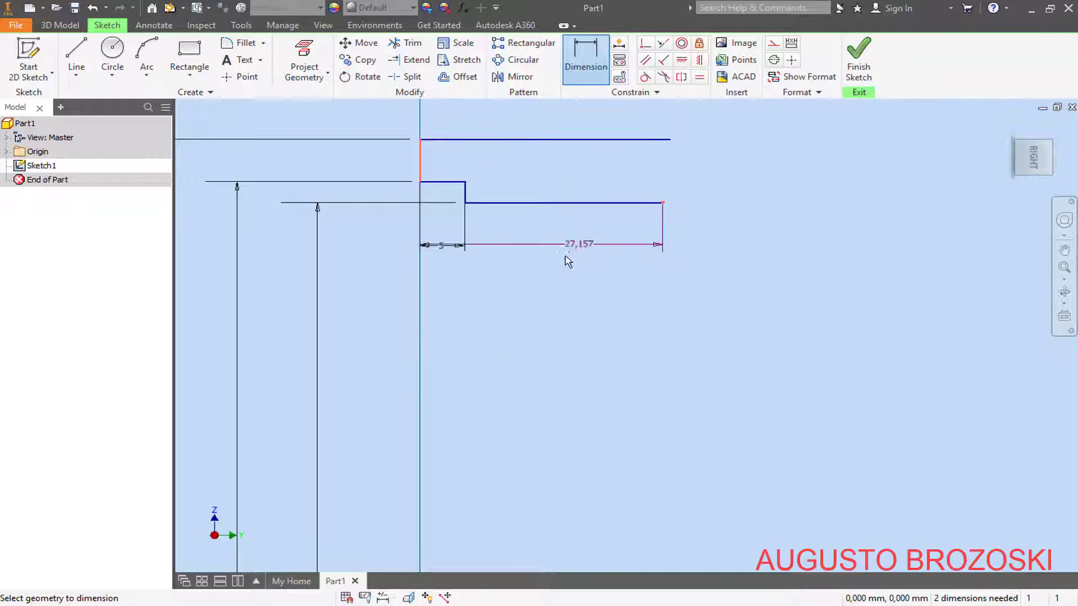
click(534, 285)
click(455, 604)
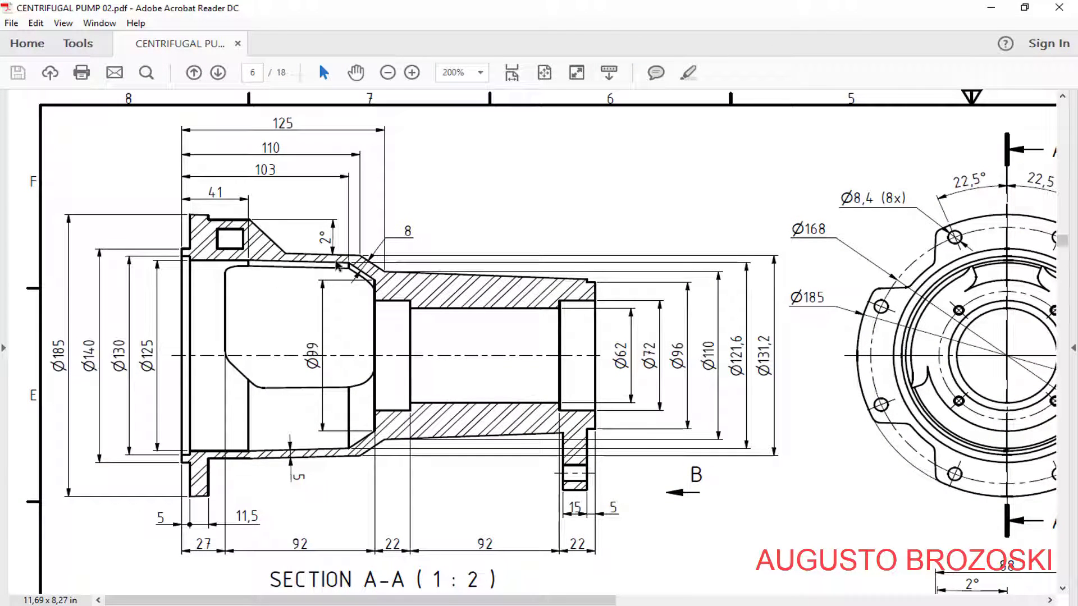
click(991, 8)
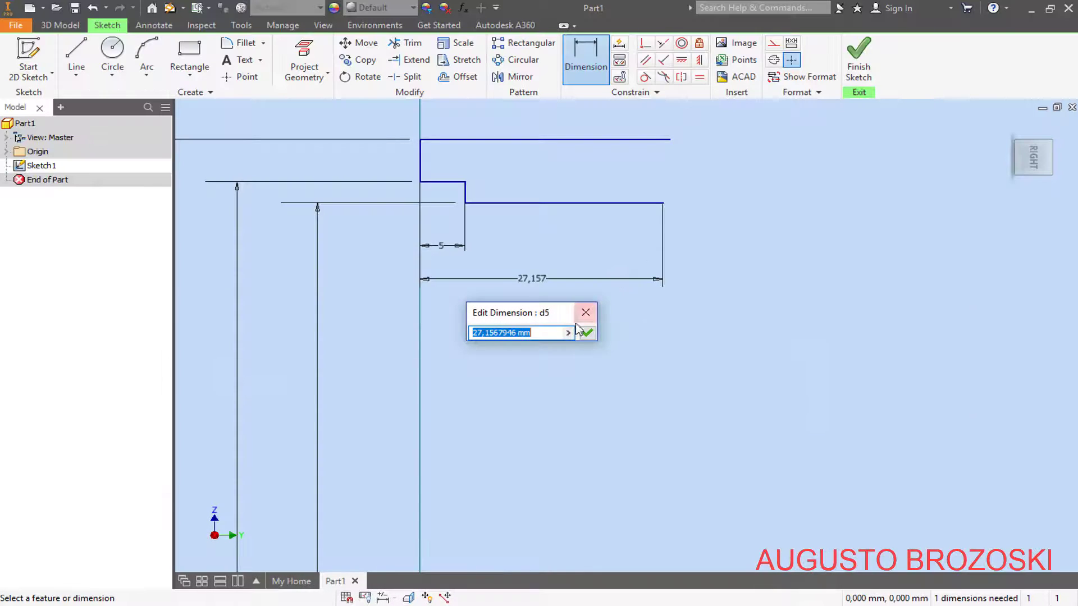
text(4)
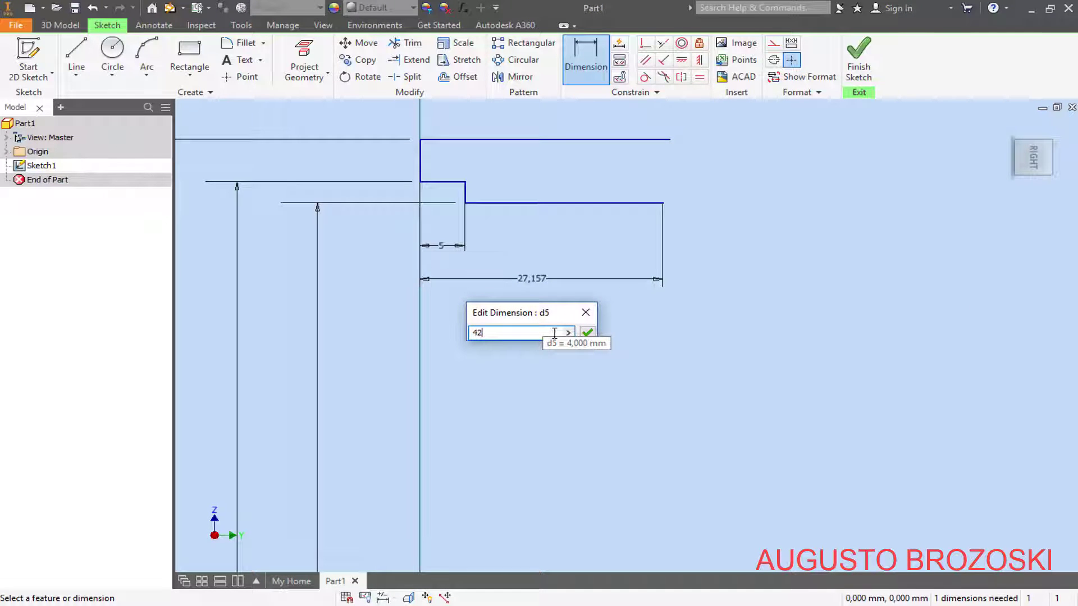
text(1)
key(Return)
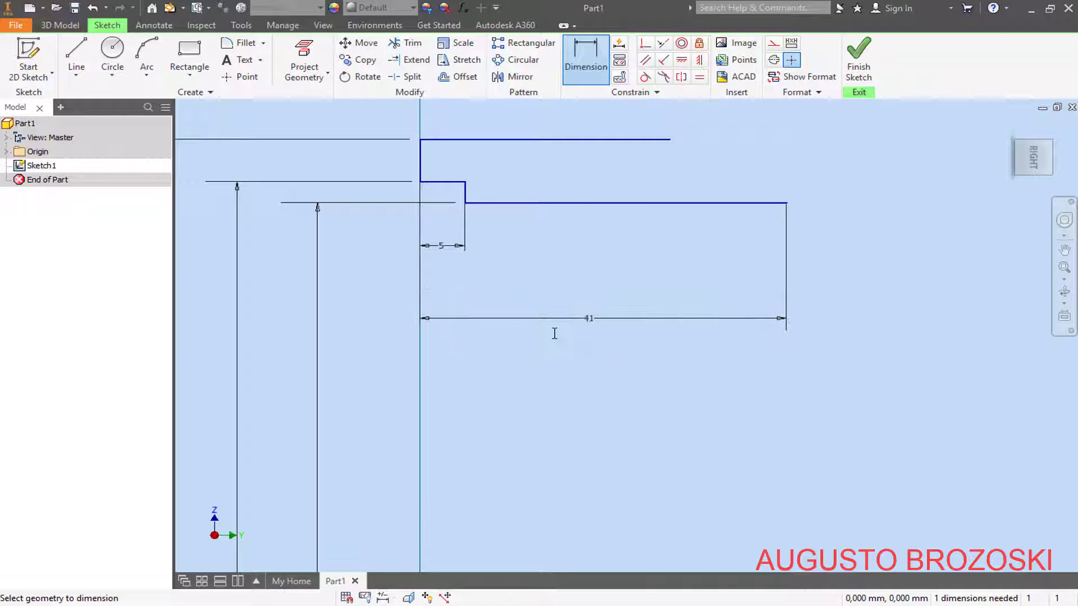
Step: Draw a flange outline above the 5 mm step, about 13 mm up, 7.5 mm across and 10 mm down, trimming the original upper line beyond it
scroll(476, 352, down, 4)
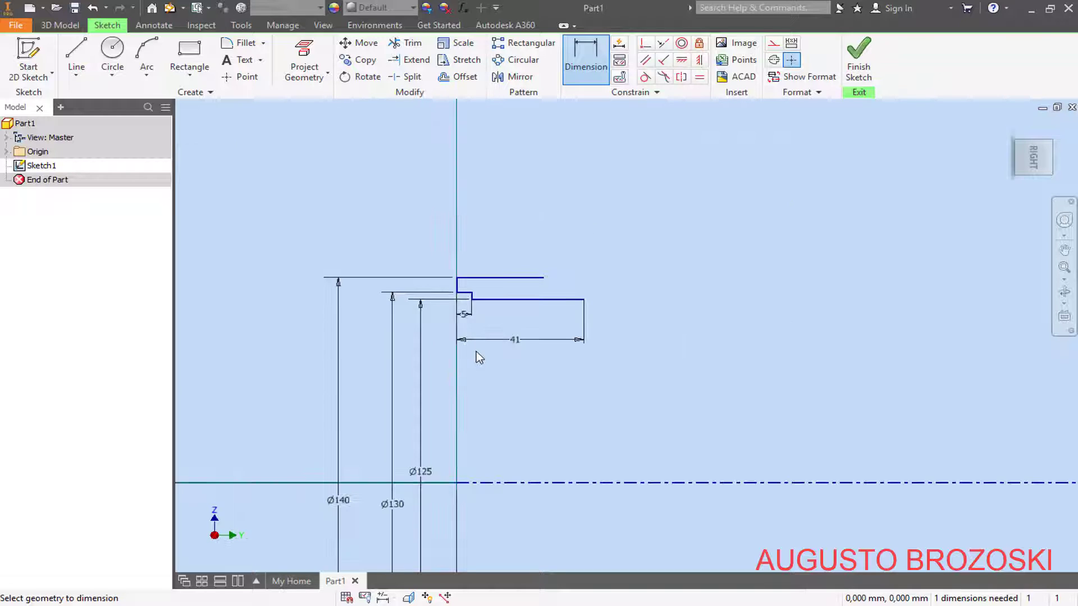
click(76, 59)
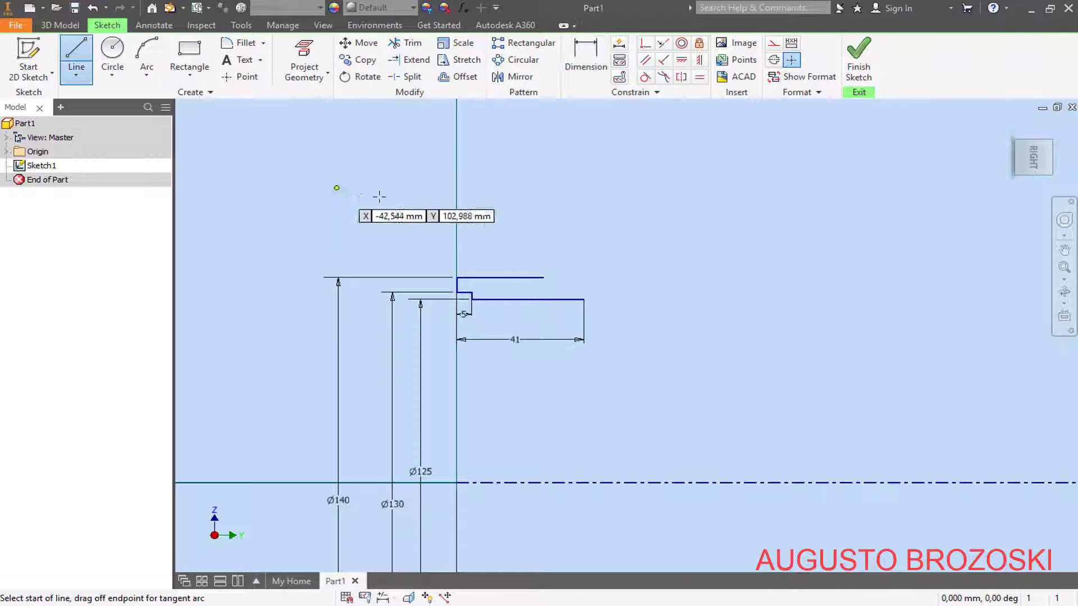
scroll(477, 260, up, 3)
scroll(471, 261, up, 3)
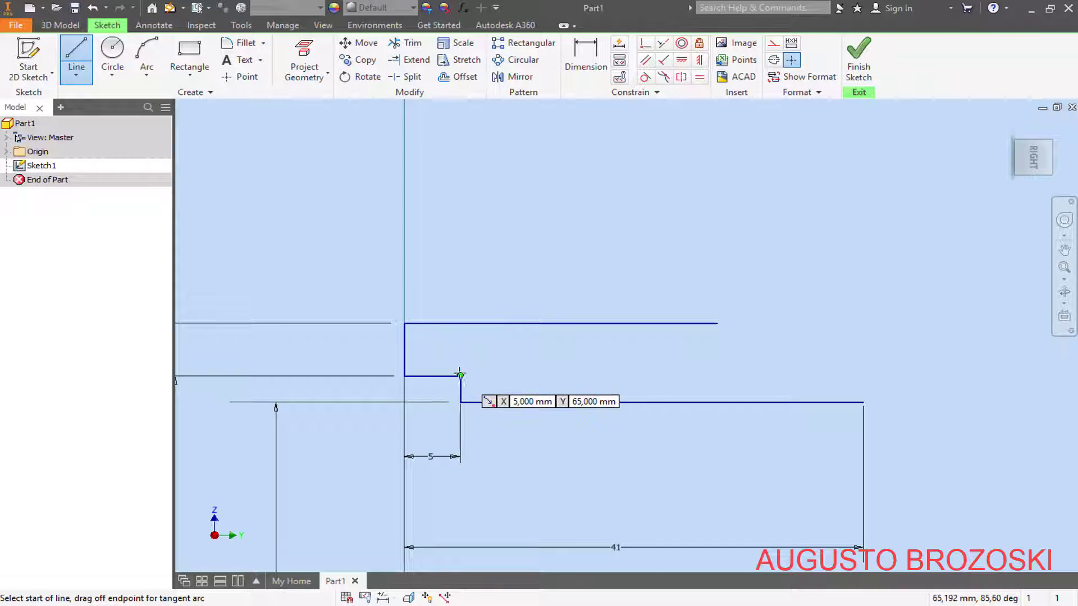
click(461, 323)
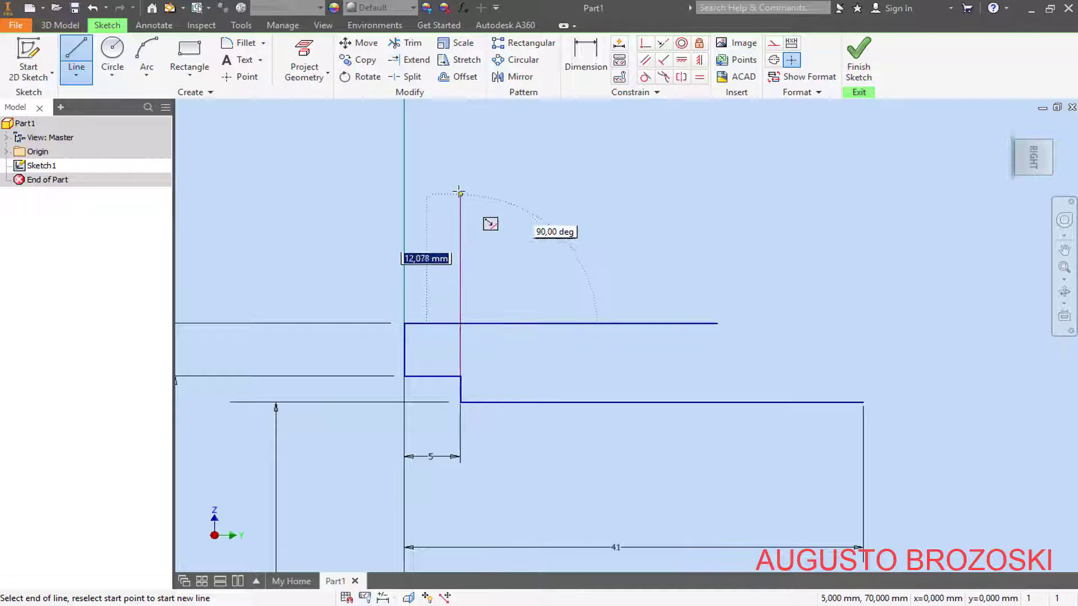
click(459, 184)
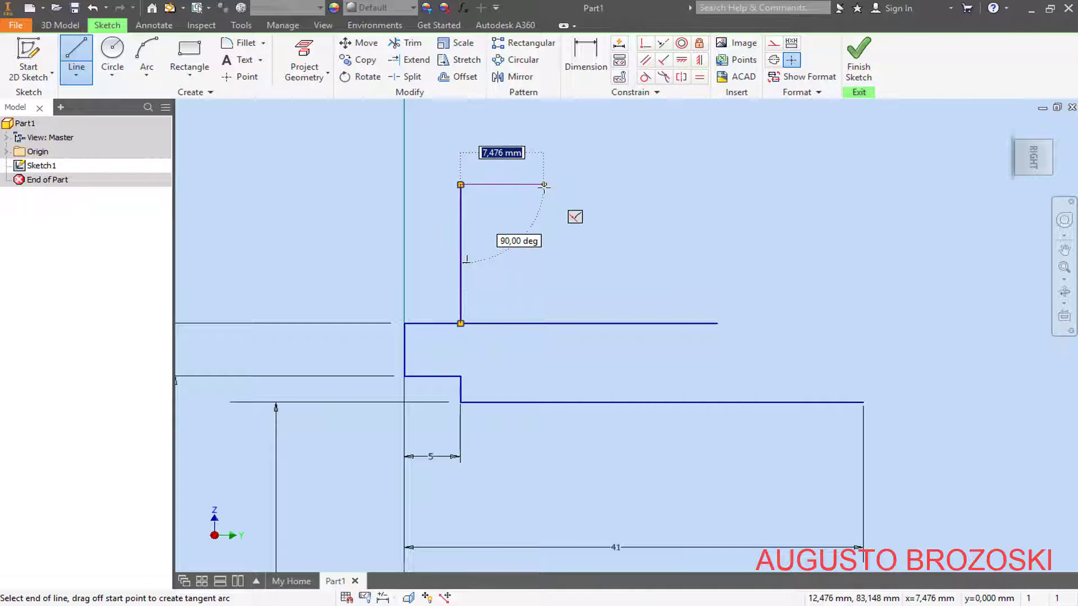
click(543, 184)
click(543, 291)
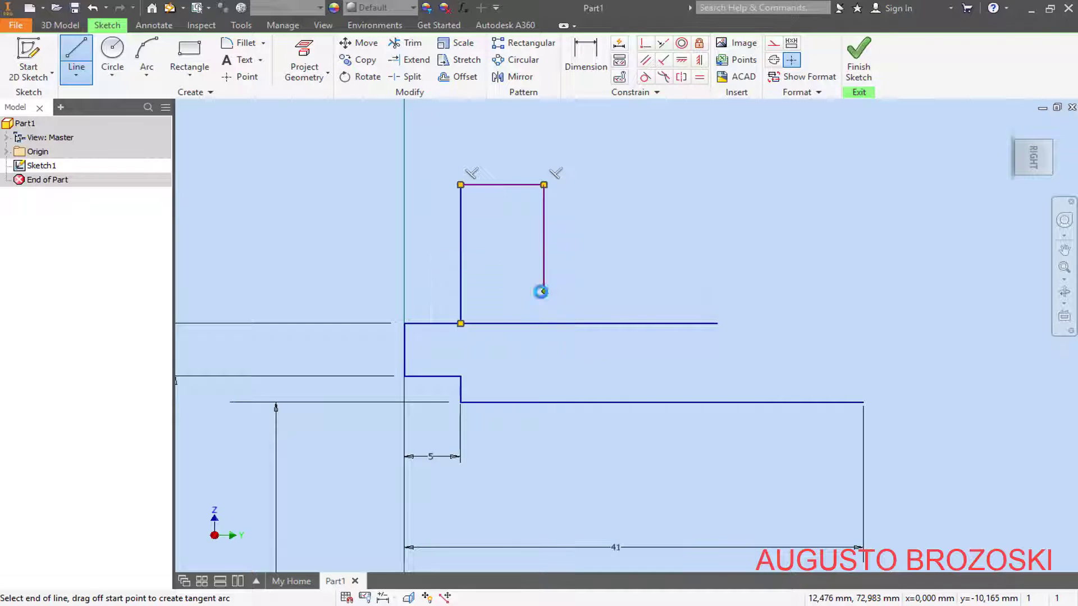
key(Escape)
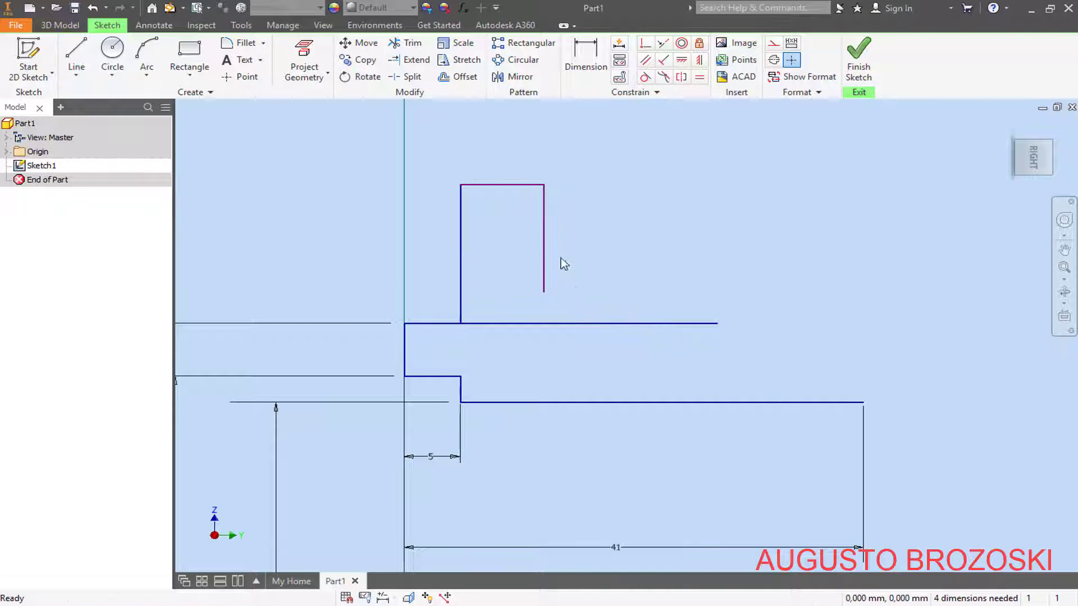
click(528, 324)
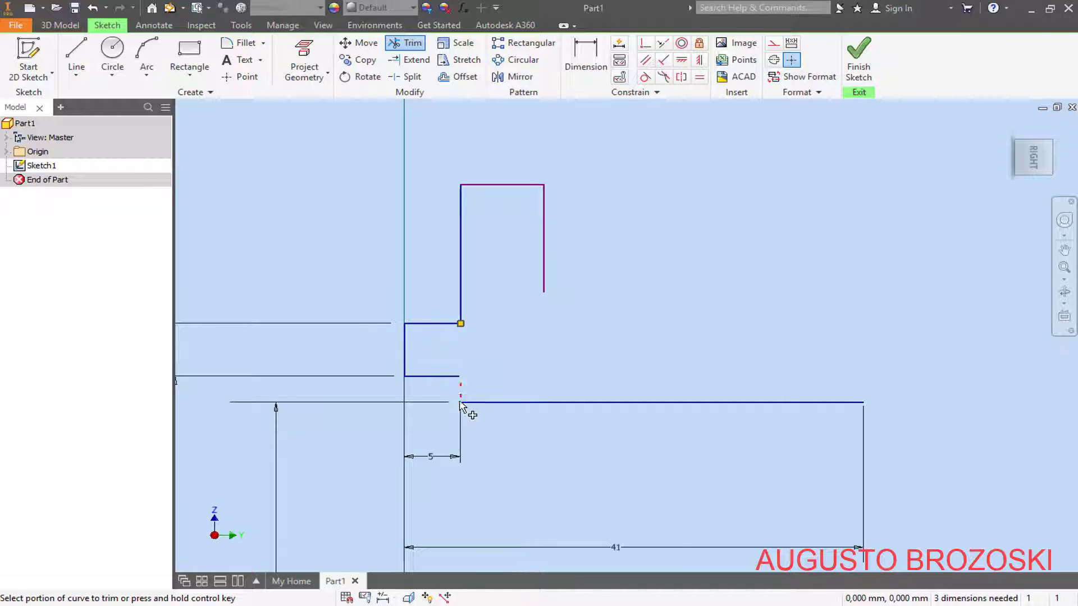
key(Escape)
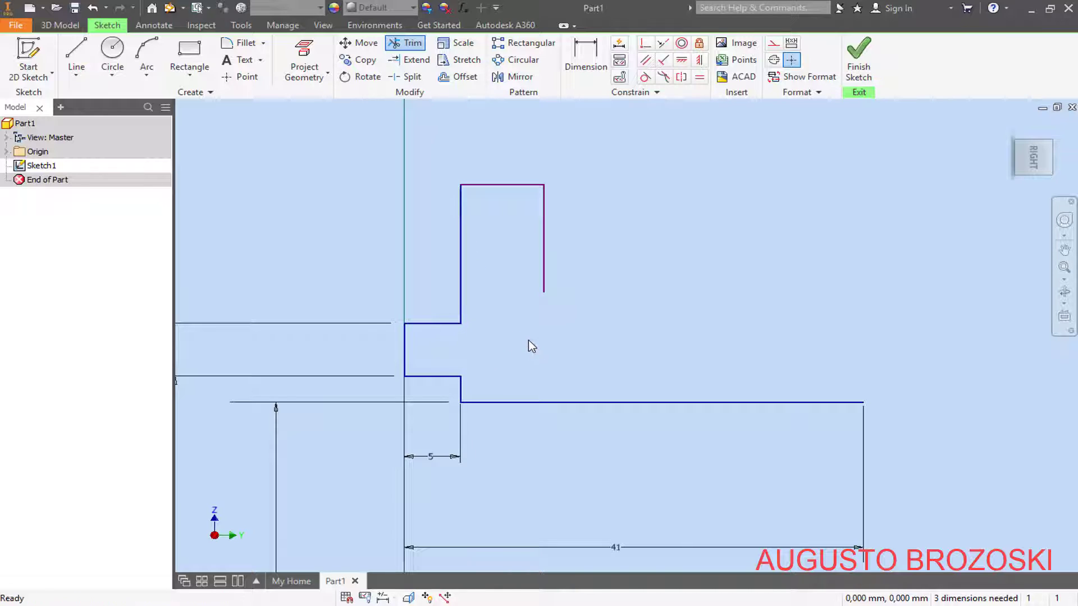
Step: Dimension the flange's top line to the centerline as a 185 mm diameter, checking the value in the PDF drawing
key(d)
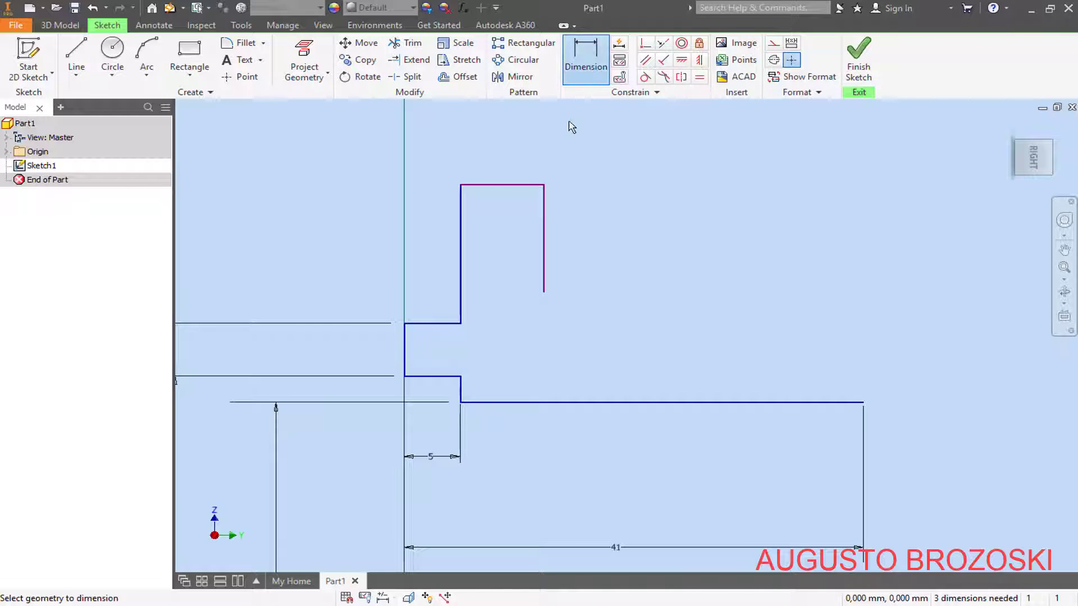
click(478, 186)
scroll(475, 202, down, 5)
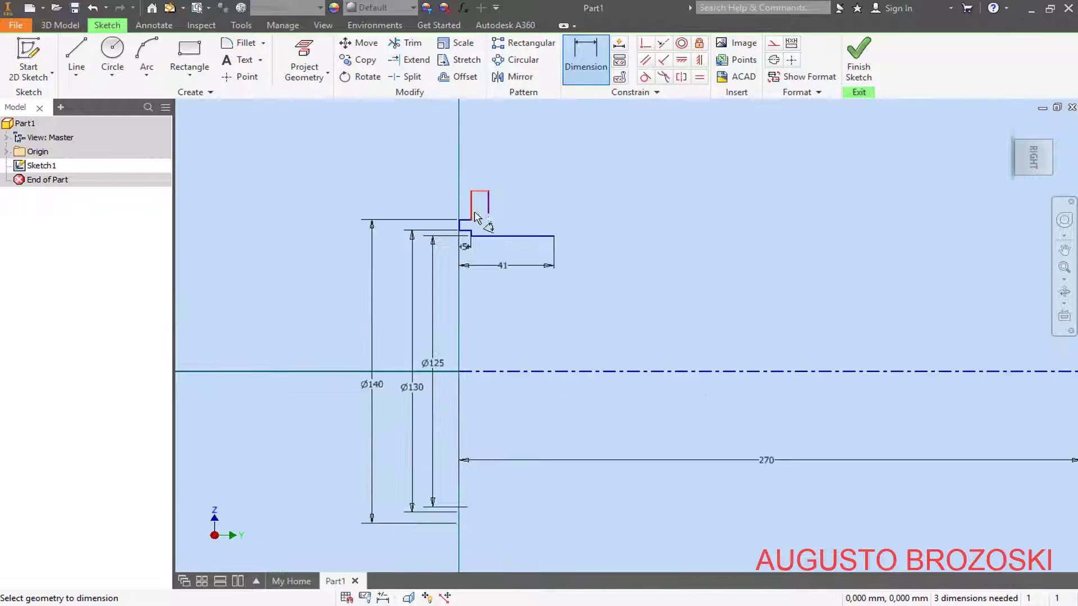
click(470, 371)
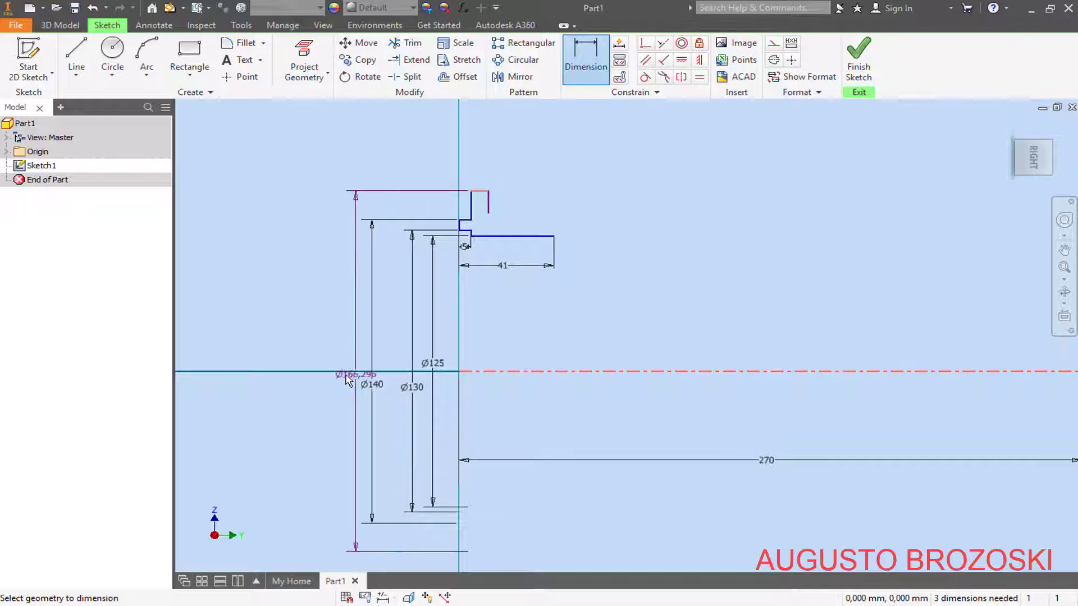
click(338, 360)
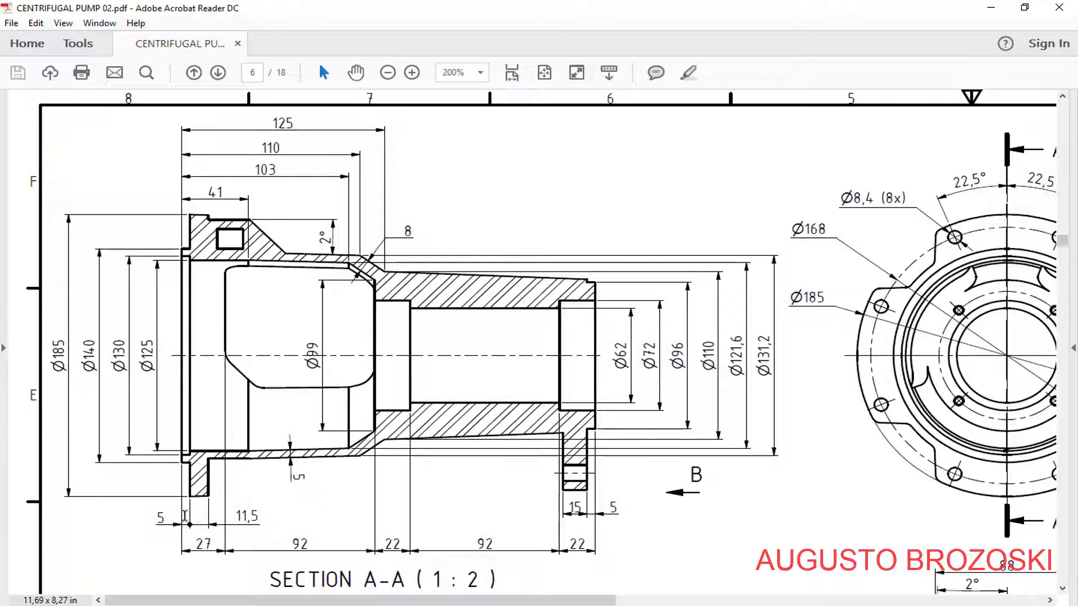
click(990, 9)
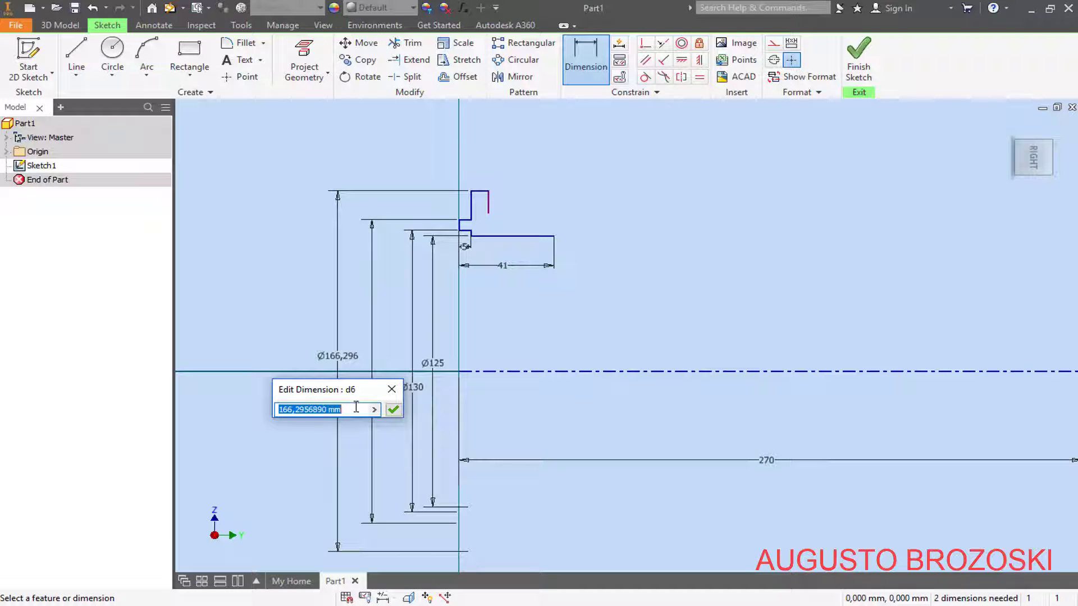
text(185)
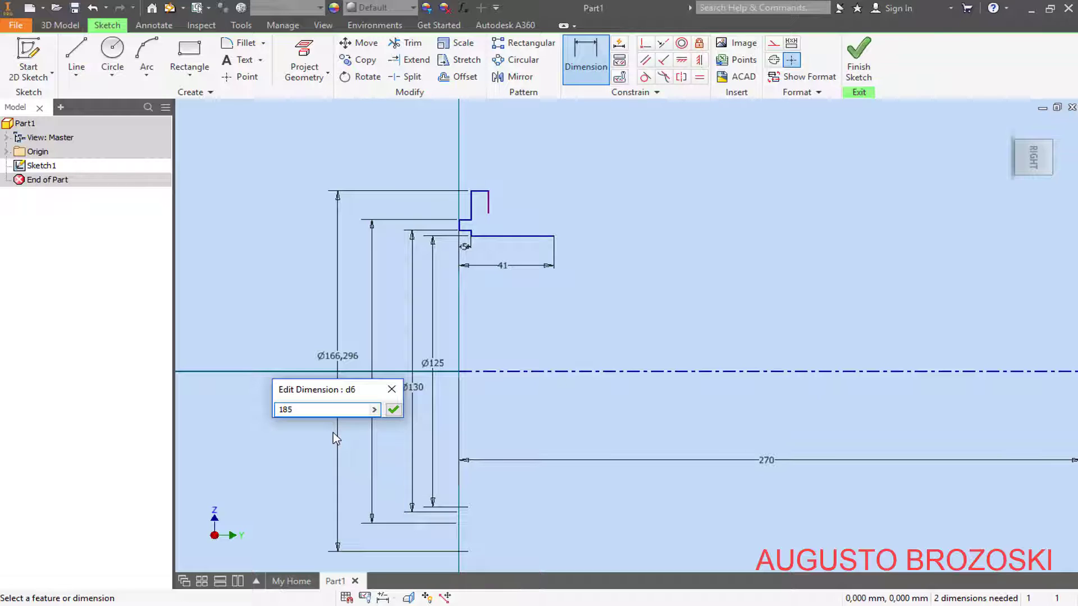
key(Return)
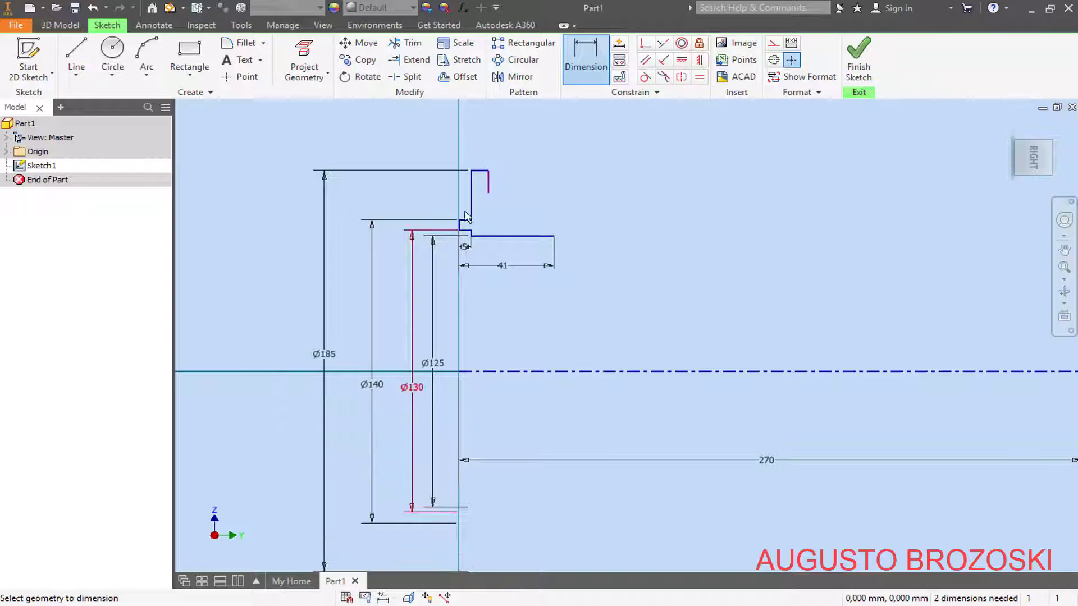
Step: Dimension the width of the flange's top line as 11,5 mm
click(480, 170)
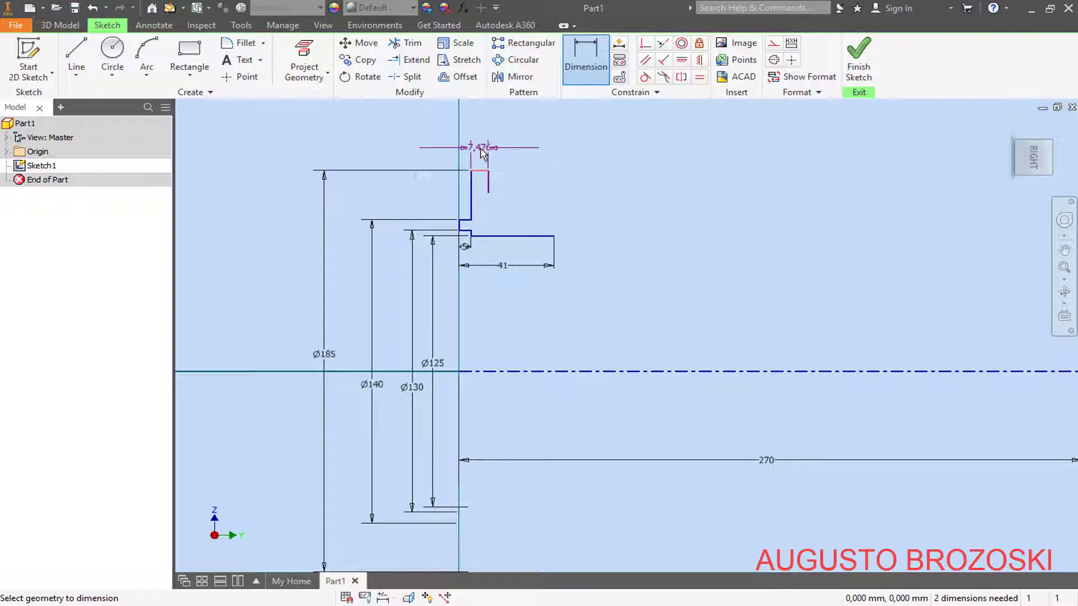
click(481, 148)
text(11)
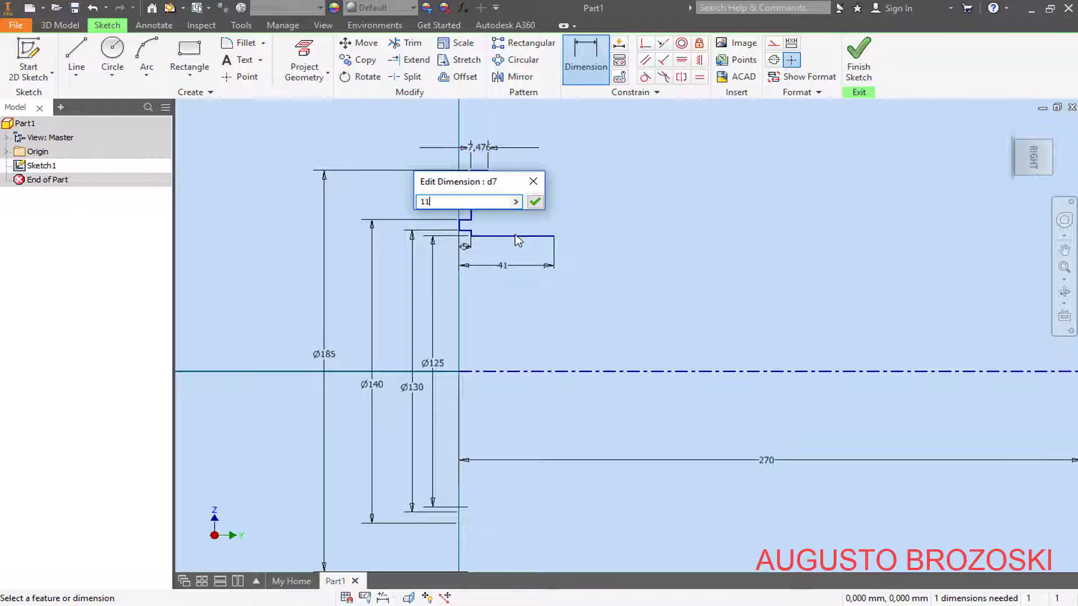
text(,5)
key(Return)
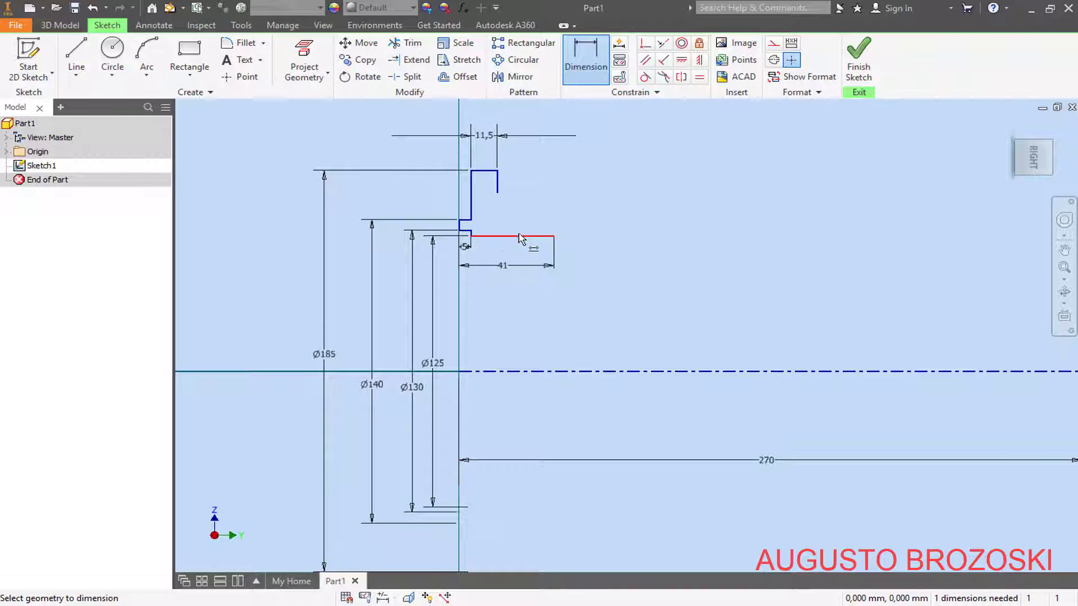
Step: From the 125 mm diameter line's far end, draw a gently sloping line about 72 mm long, a short steeper line and a vertical line downward
click(76, 59)
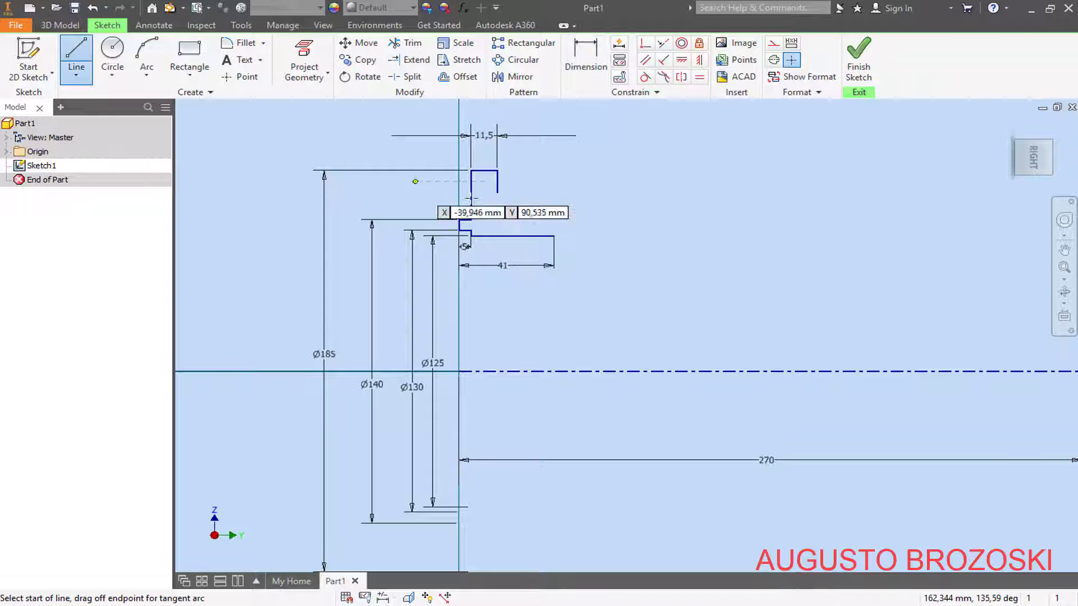
click(554, 236)
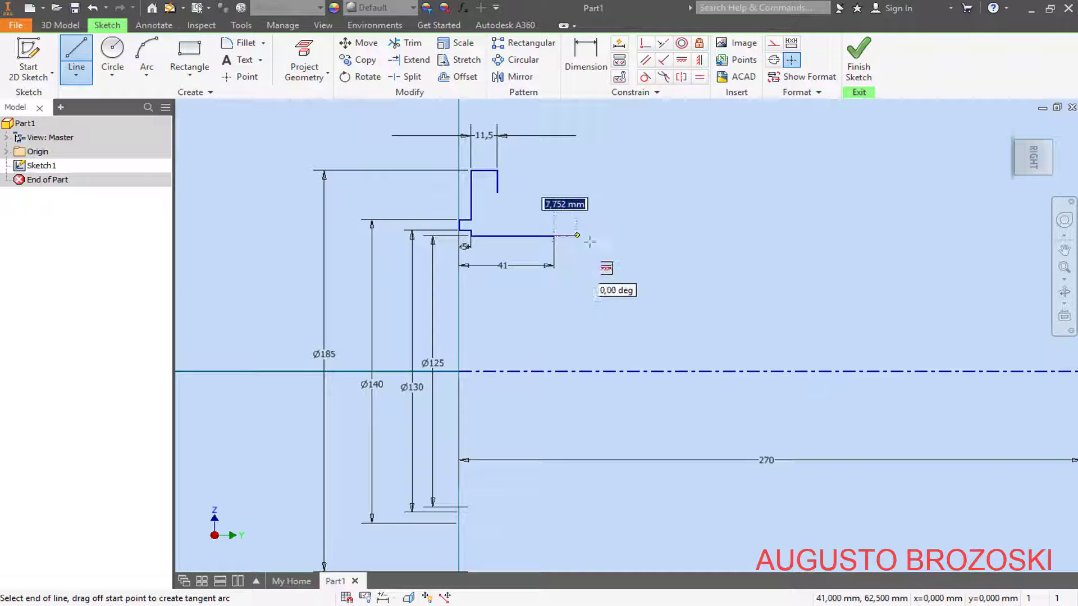
click(718, 256)
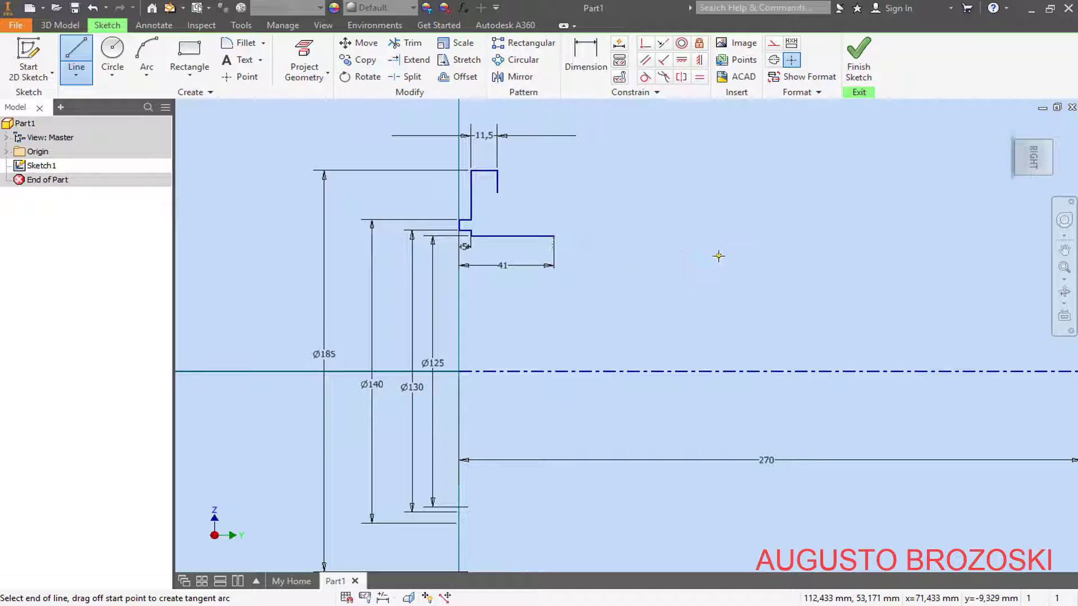
click(740, 288)
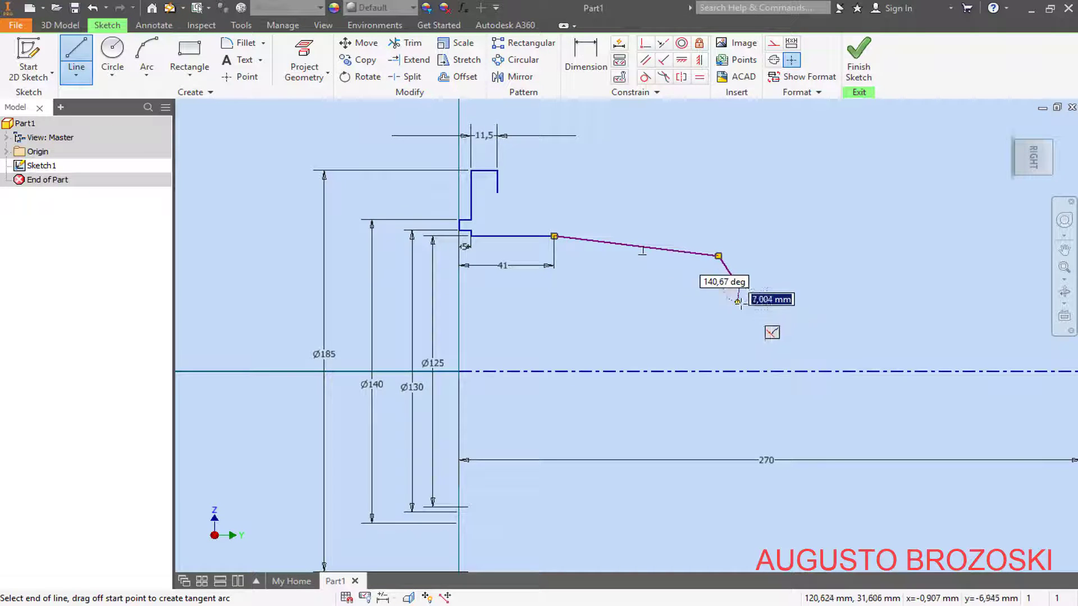
click(740, 323)
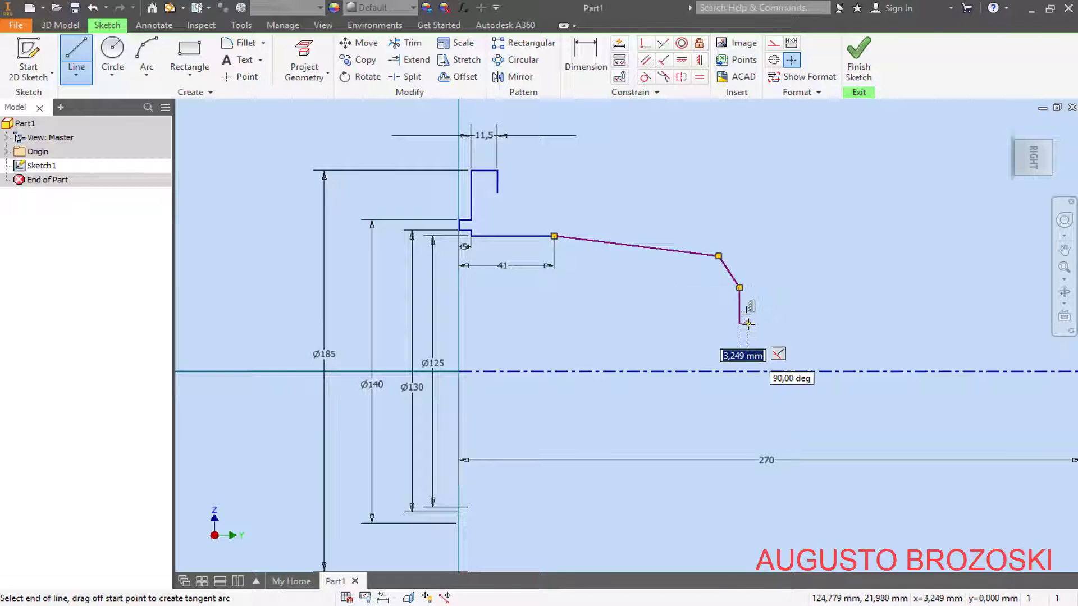
Step: Continue the inner profile with a recessed bore about 77 mm long between two shoulders about 20 mm wide, ending in a vertical line up about 19.5 mm
click(786, 323)
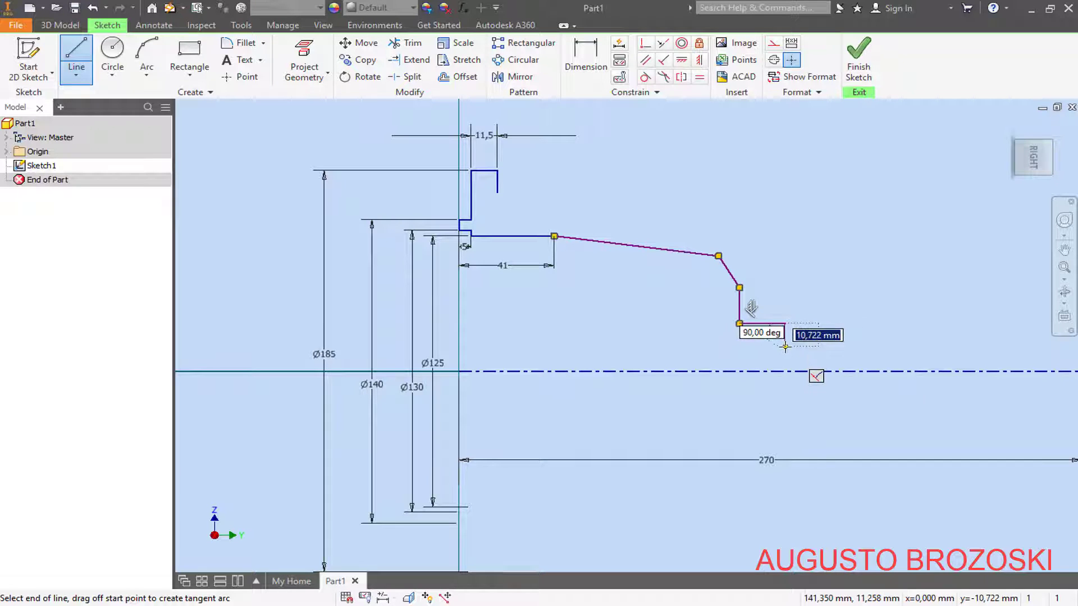
click(785, 346)
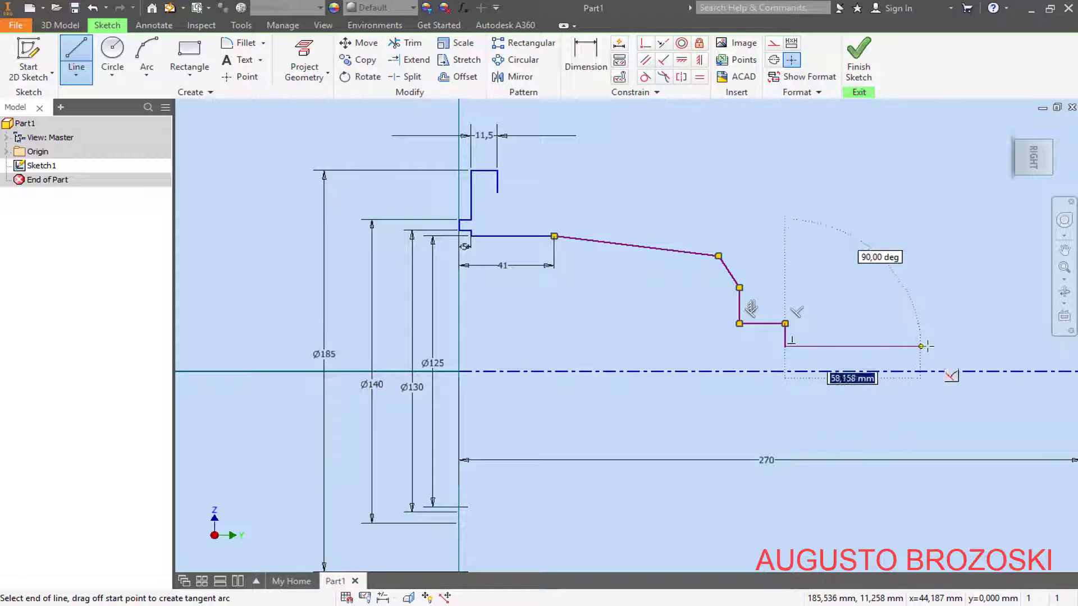
click(964, 346)
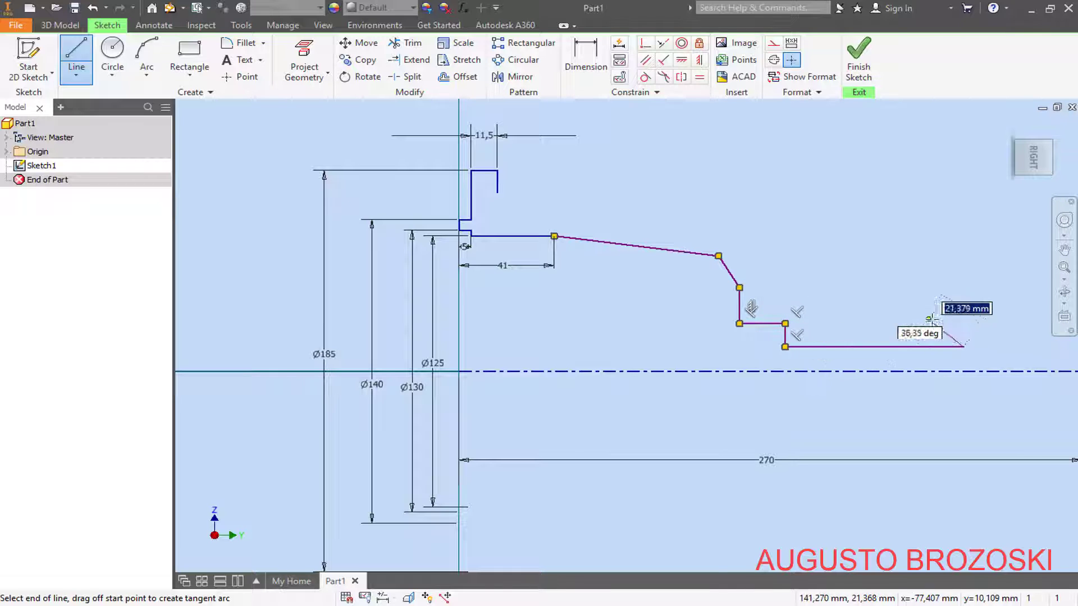
click(963, 323)
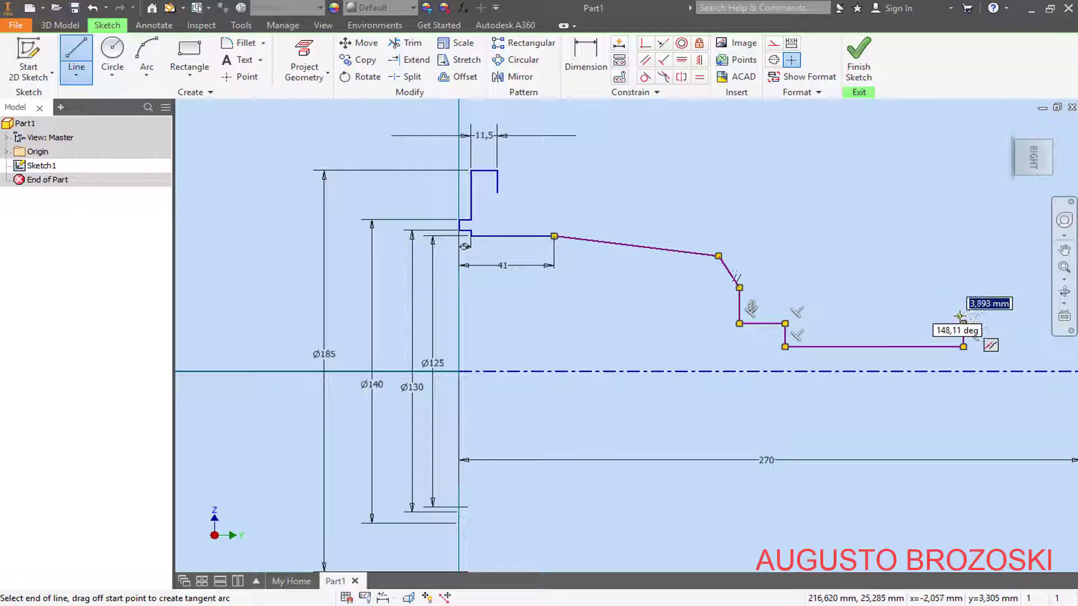
click(1007, 324)
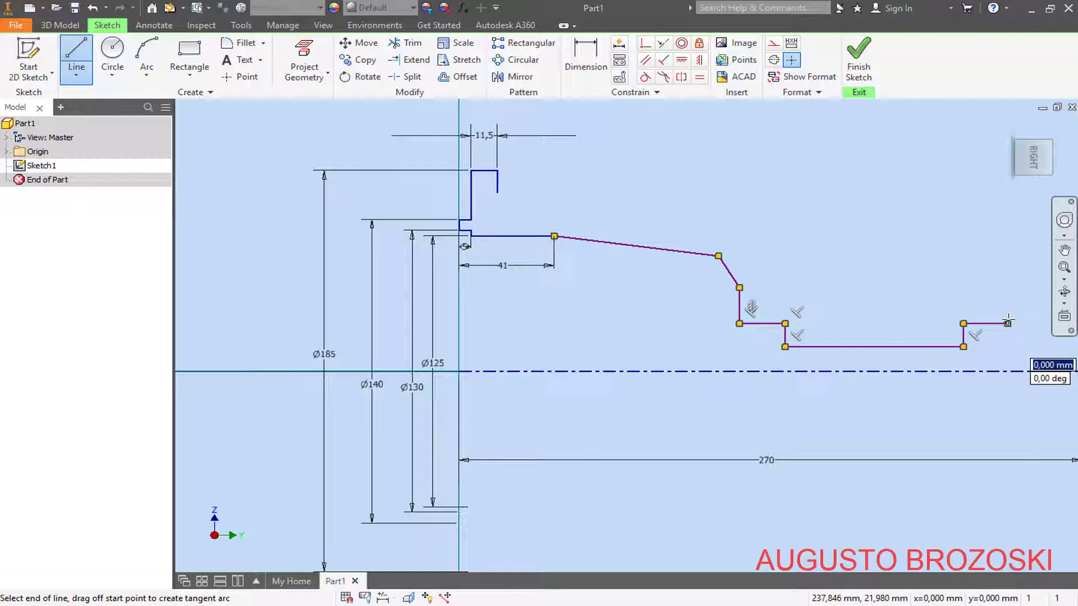
click(1007, 281)
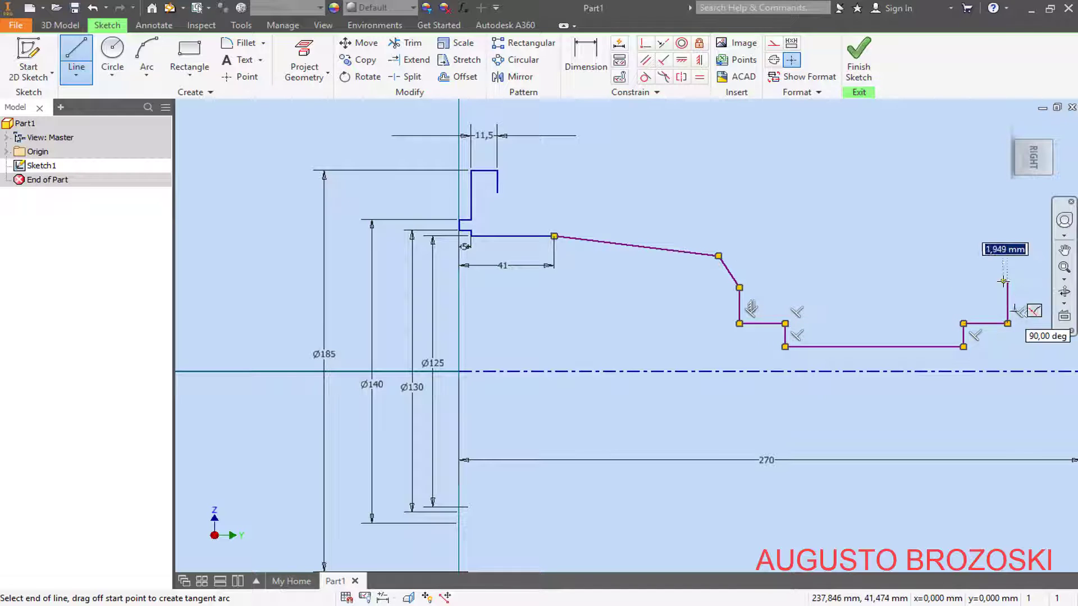
Step: Add a small step at the top of the far end face, about 3 mm back toward the flange and 3.5 mm up
scroll(997, 284, up, 5)
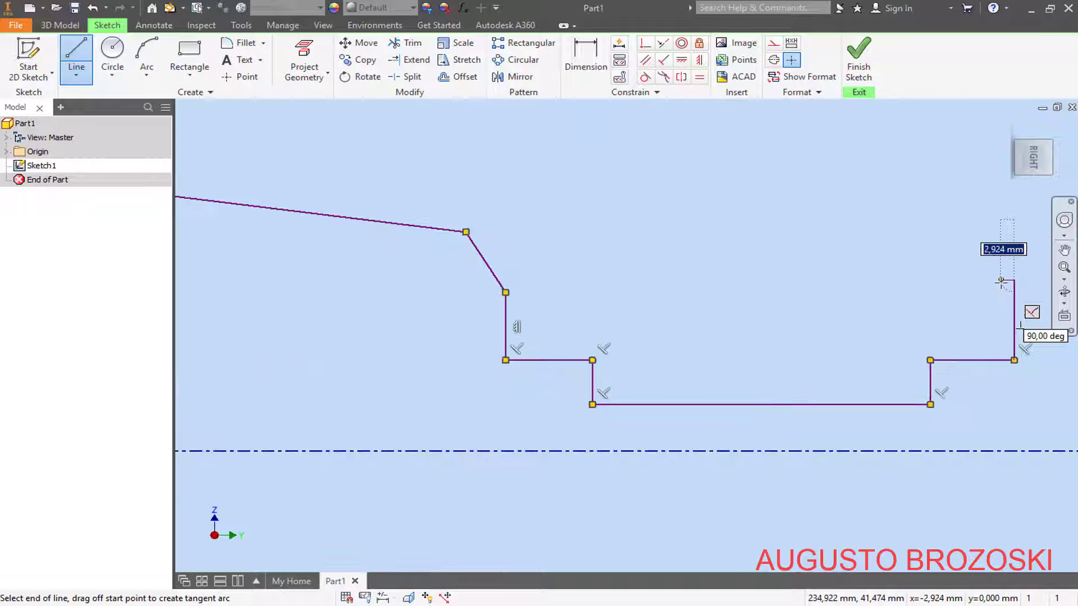
scroll(1002, 283, down, 2)
scroll(1005, 283, up, 2)
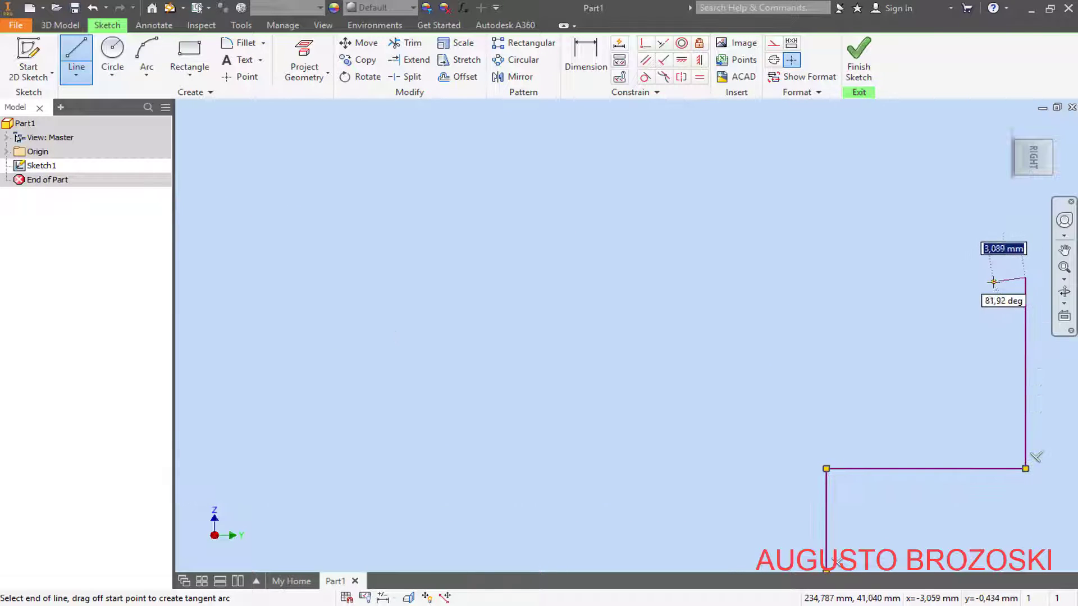
click(995, 277)
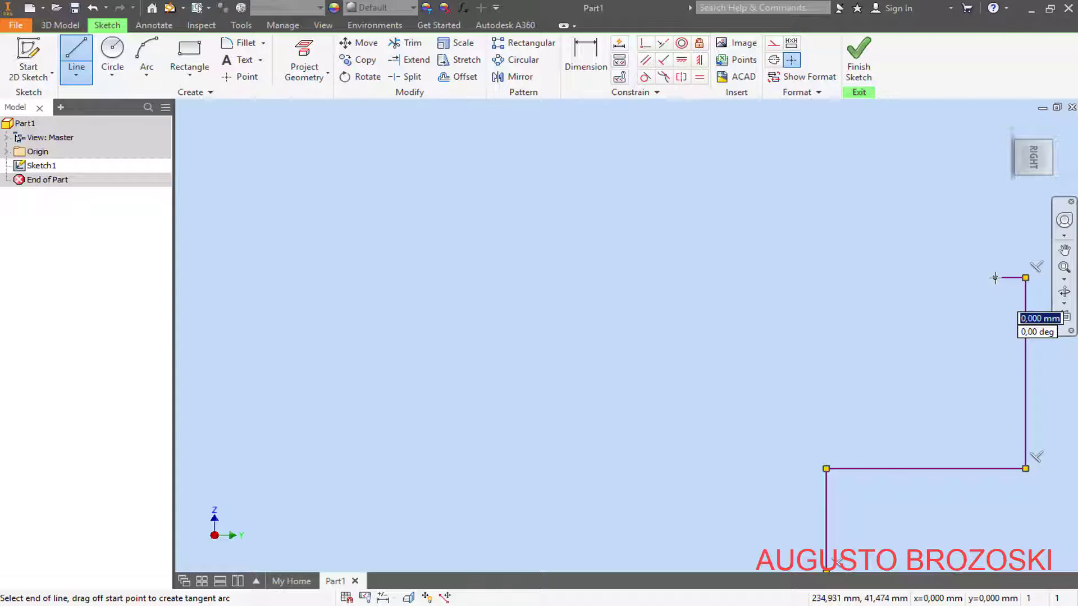
scroll(995, 277, down, 2)
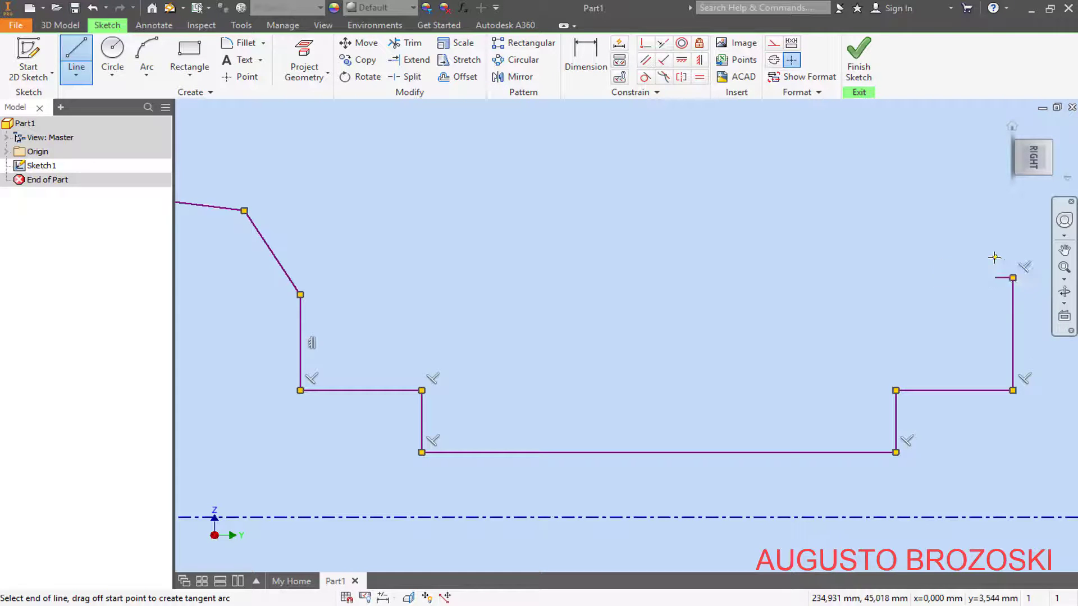
click(995, 257)
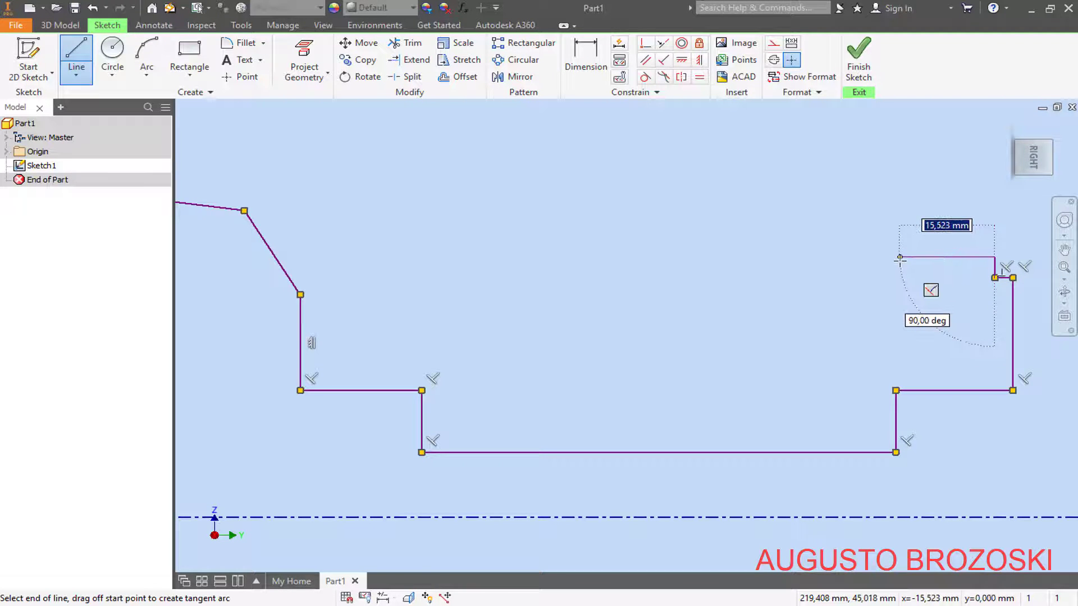
Step: Finish the line chain and dimension the angle between the 125 mm diameter line and the adjoining sloping line as 2 degrees
key(Escape)
scroll(843, 261, down, 3)
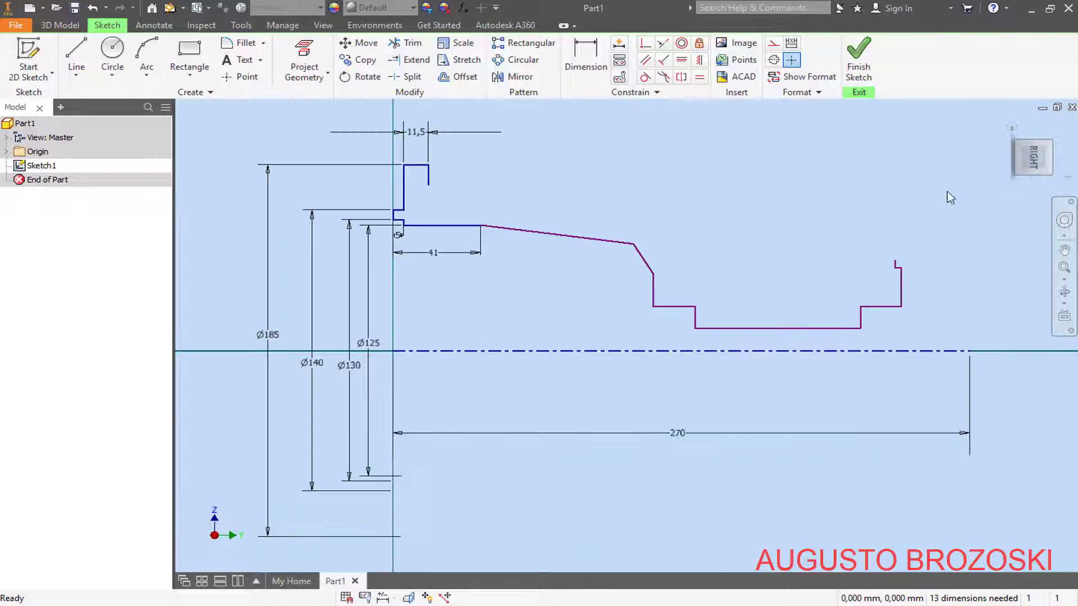
click(1036, 157)
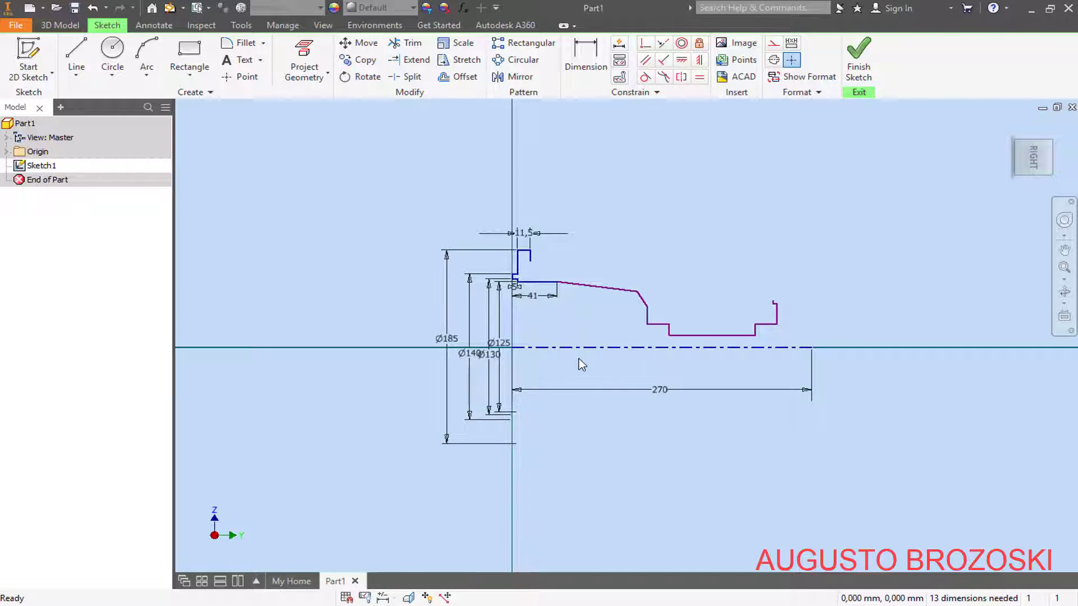
scroll(578, 358, up, 3)
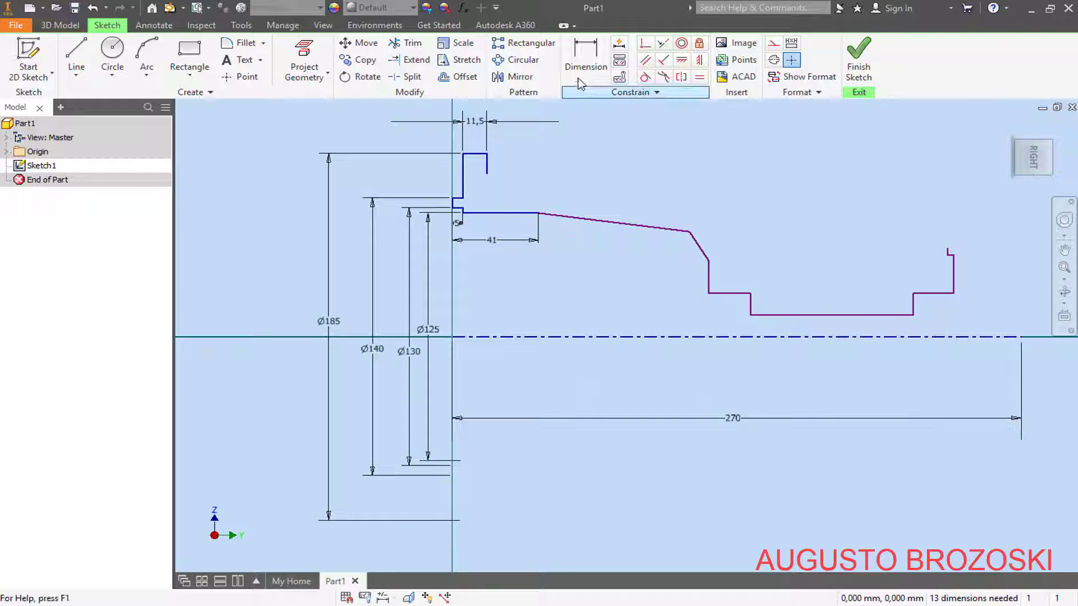
click(585, 61)
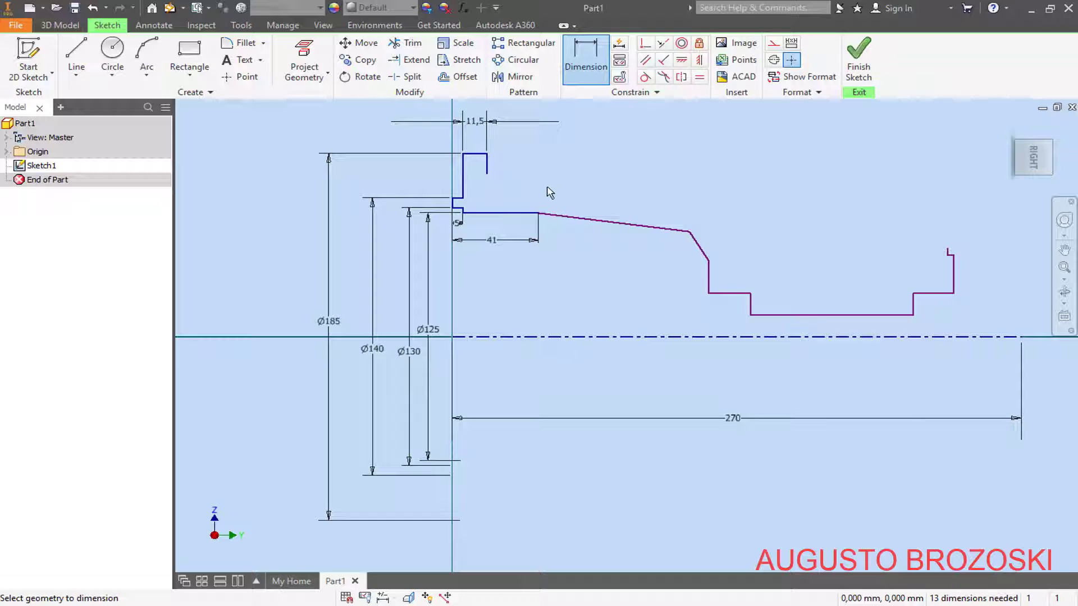
click(530, 212)
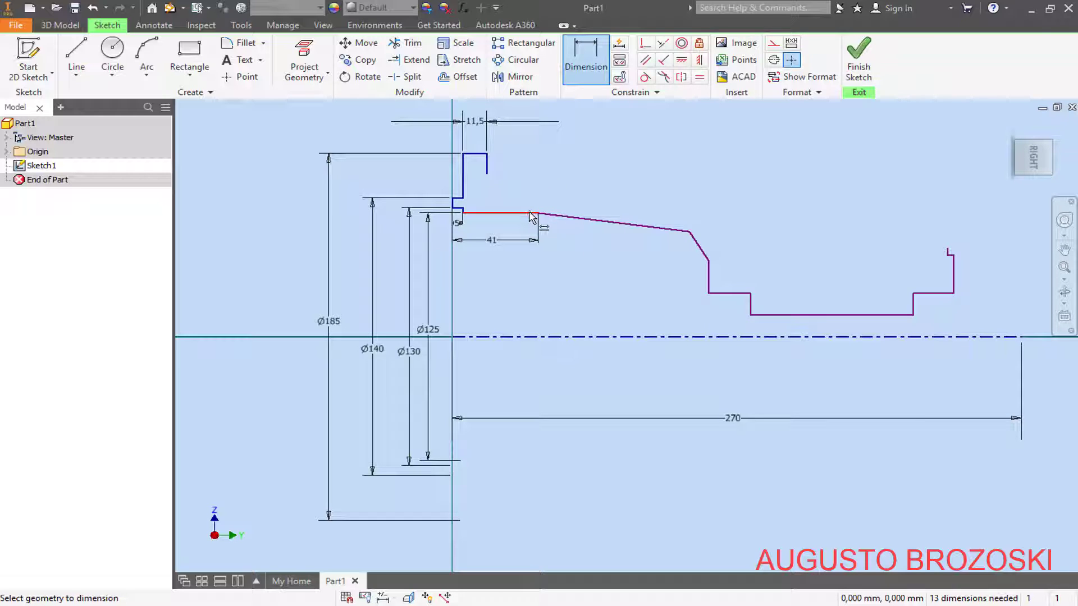
click(620, 225)
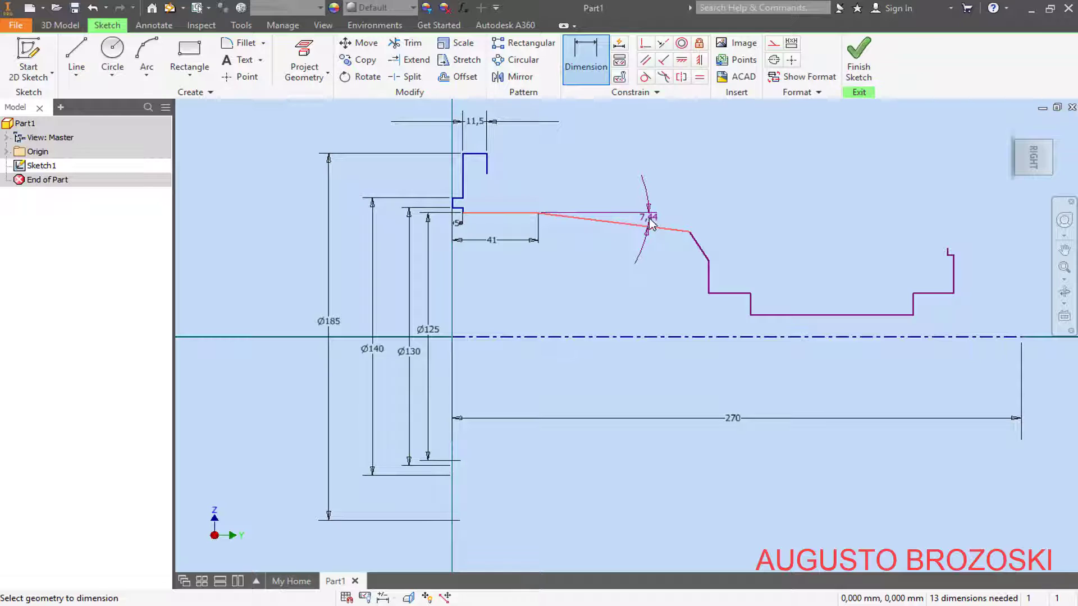
click(650, 223)
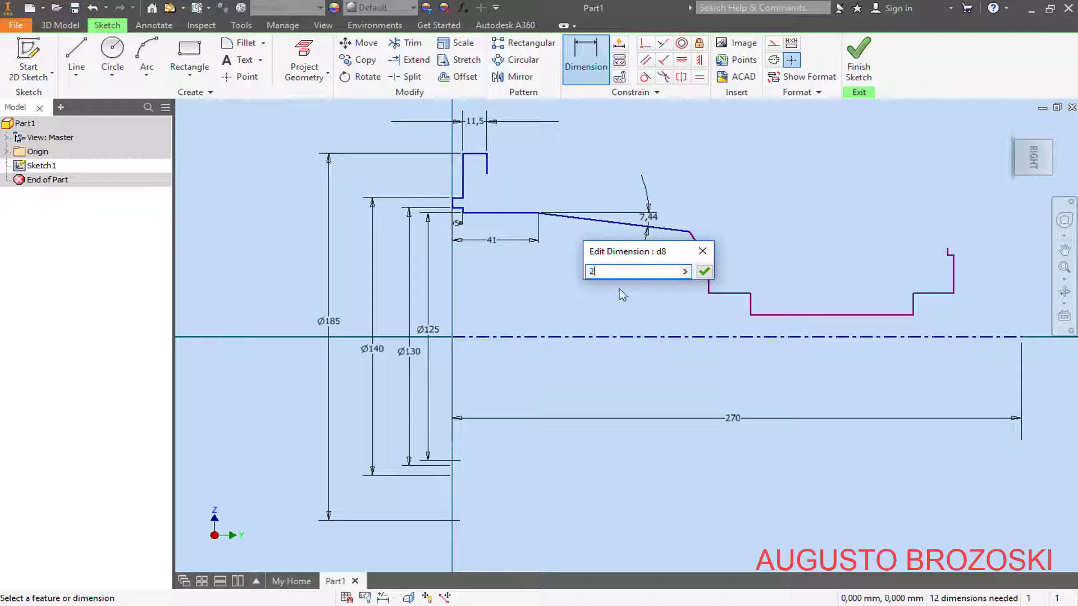
key(Return)
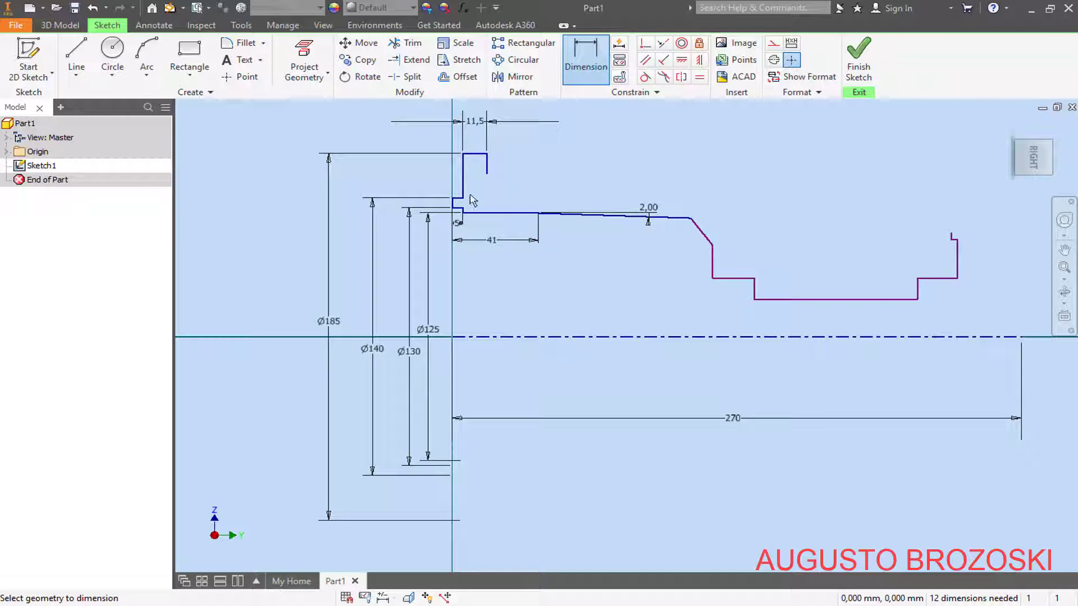
Step: Dimension the horizontal distance from the flange's front face to the far end of the 2-degree sloping line as 103 mm, checking the PDF drawing
click(453, 198)
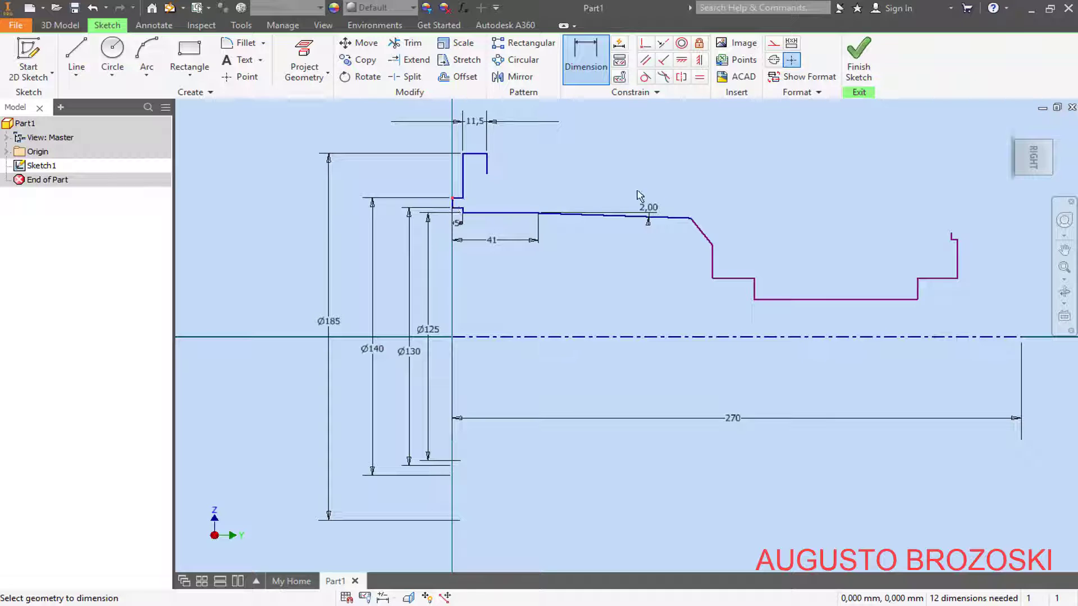
click(691, 218)
scroll(654, 203, down, 5)
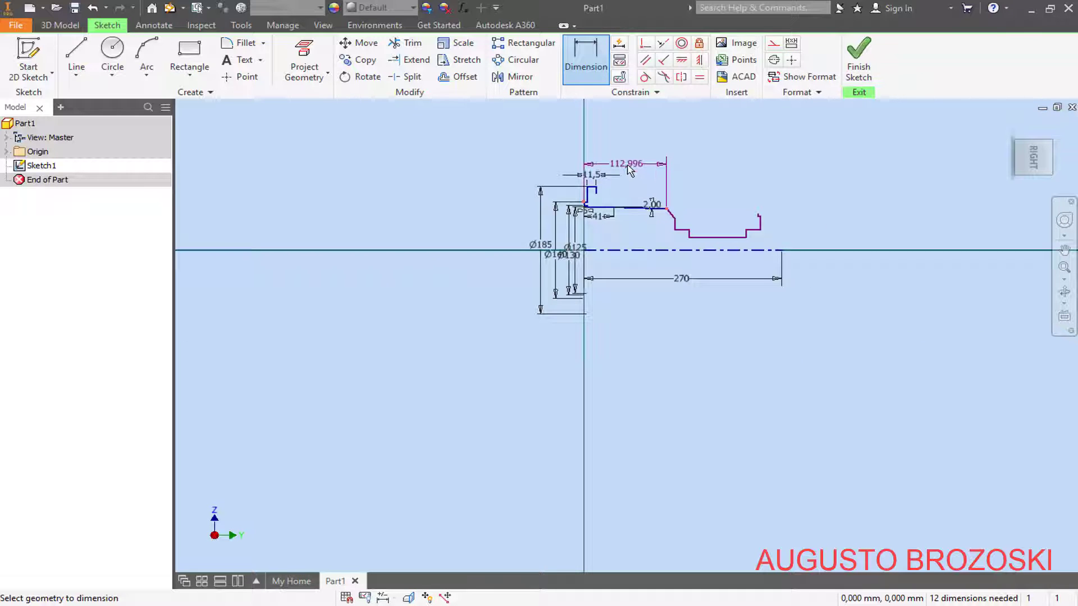
click(628, 187)
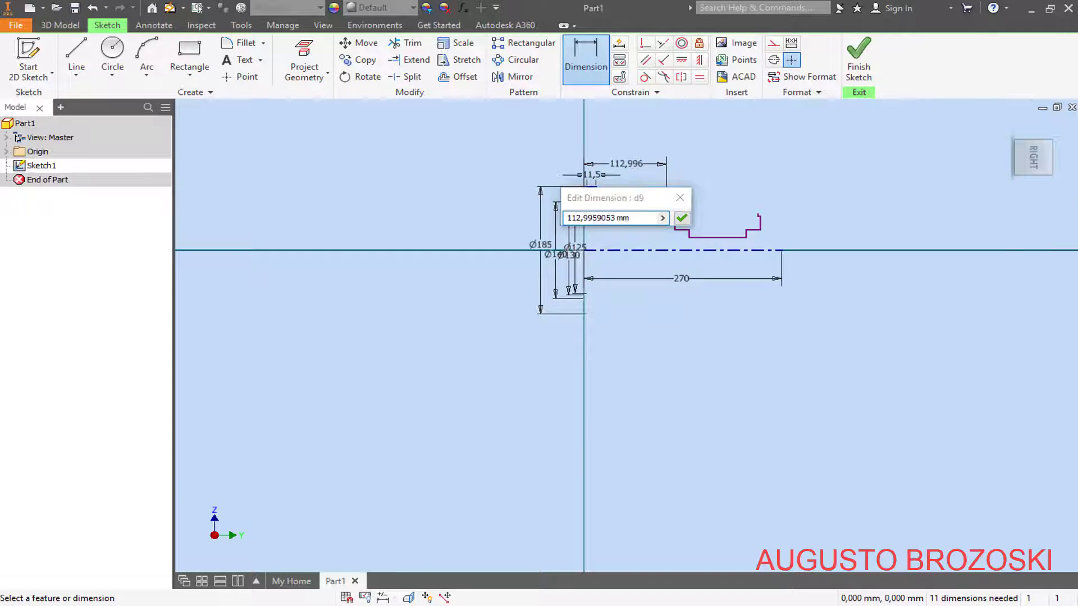
key(alt+Tab)
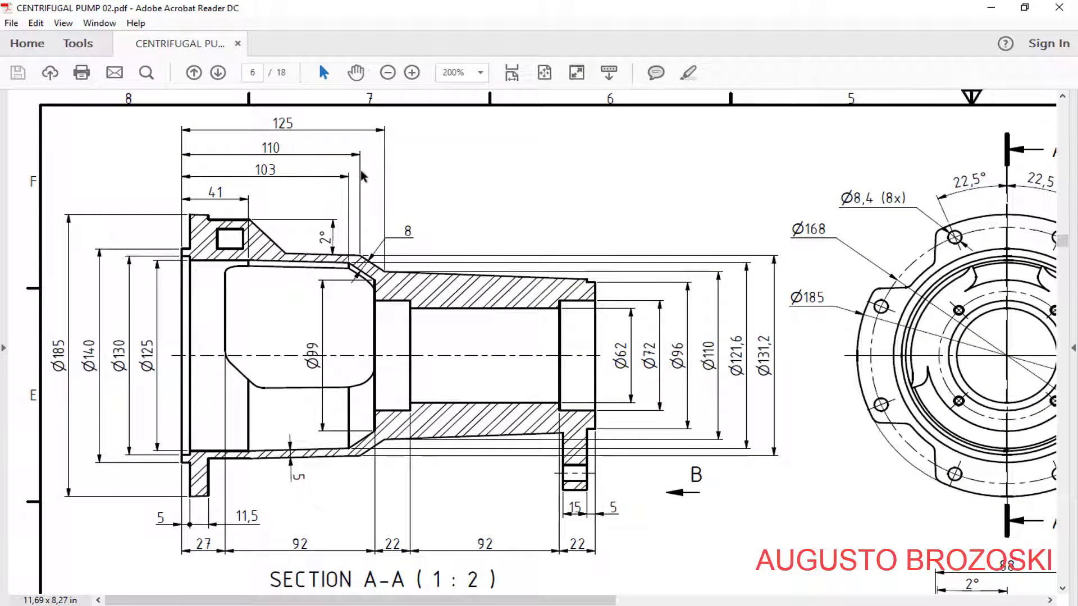
click(991, 7)
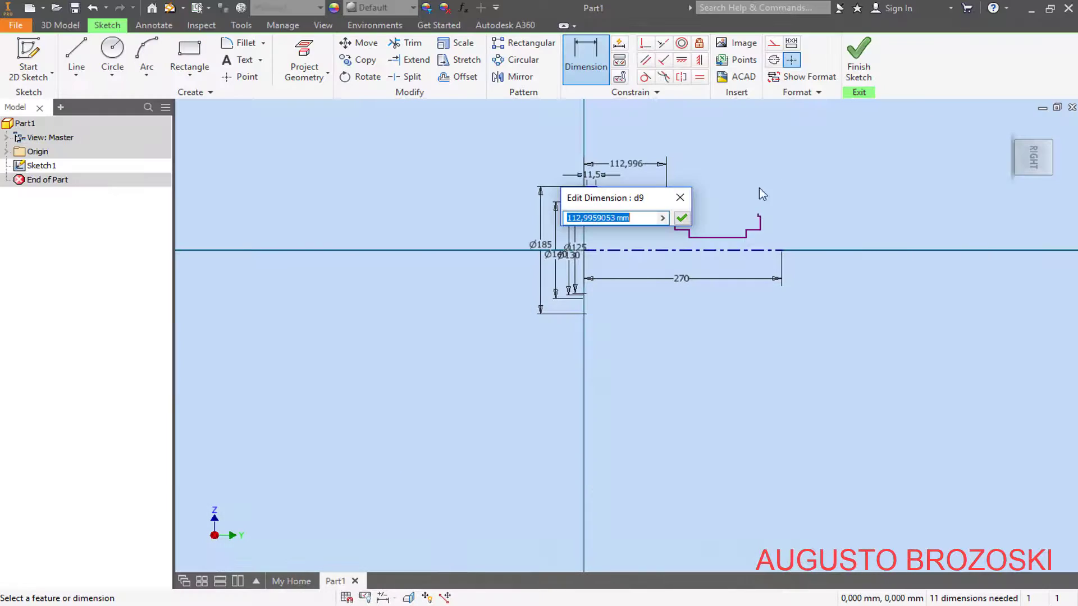
scroll(651, 264, up, 3)
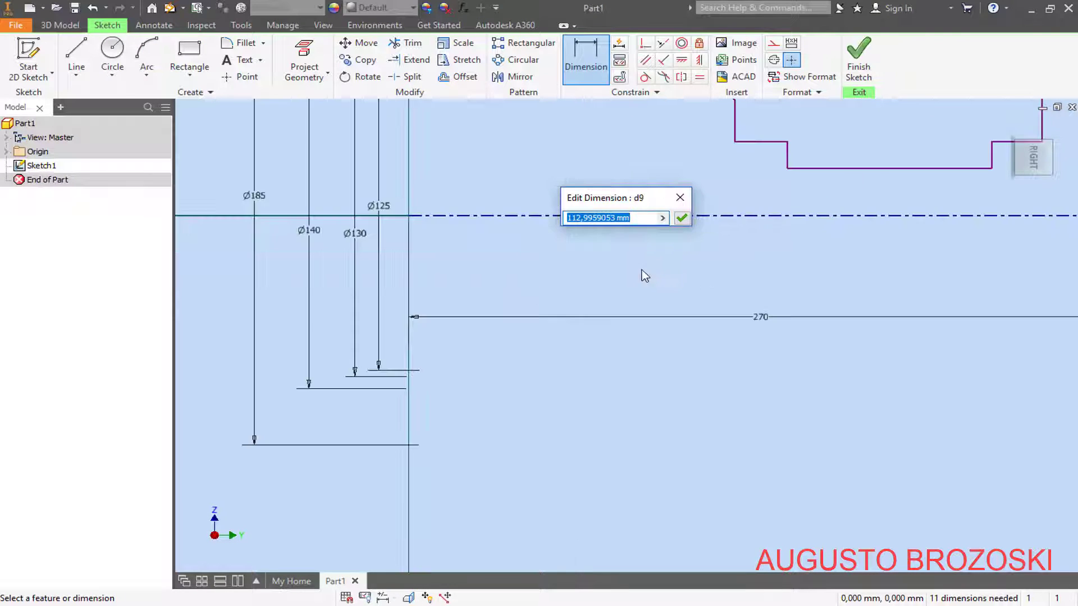
scroll(642, 269, down, 2)
text(10)
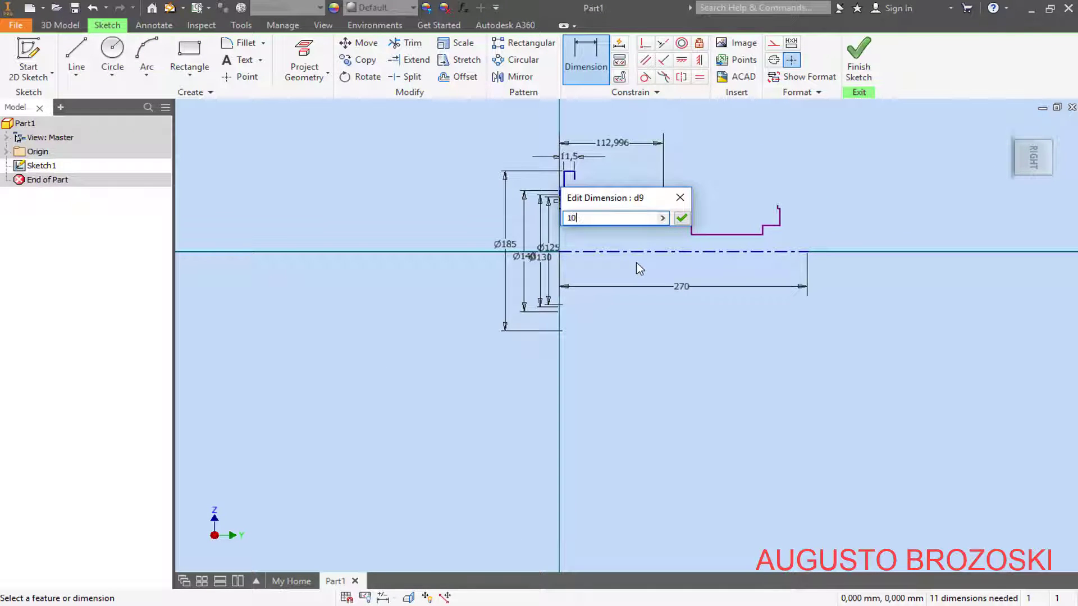
text(3)
key(Return)
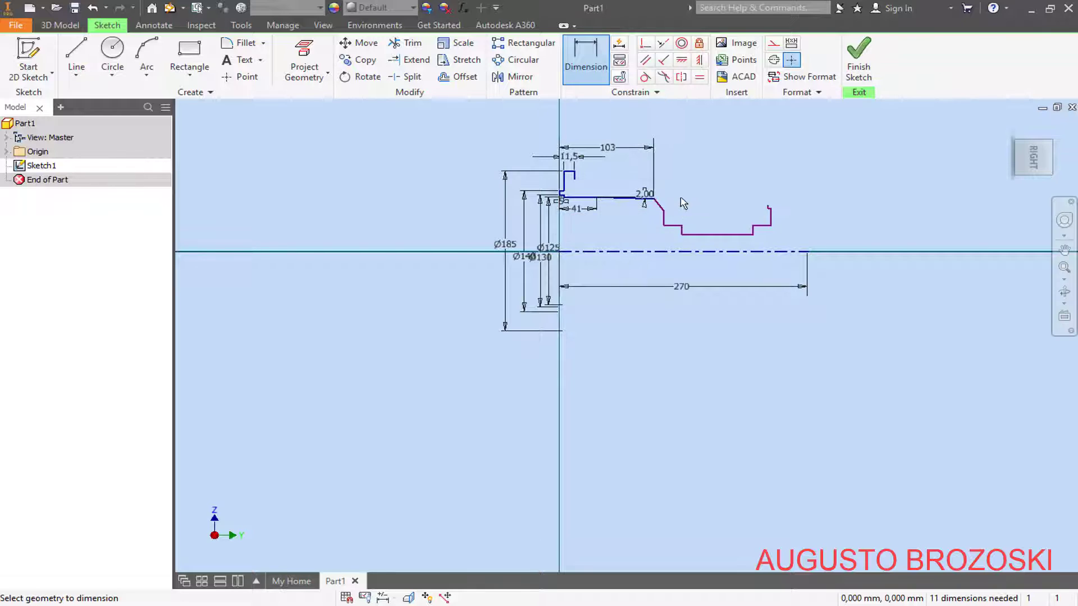
Step: Dimension the vertical line after the steep slope from the centerline's start point as 27+92 mm, taking the lengths from the PDF drawing
scroll(677, 193, up, 3)
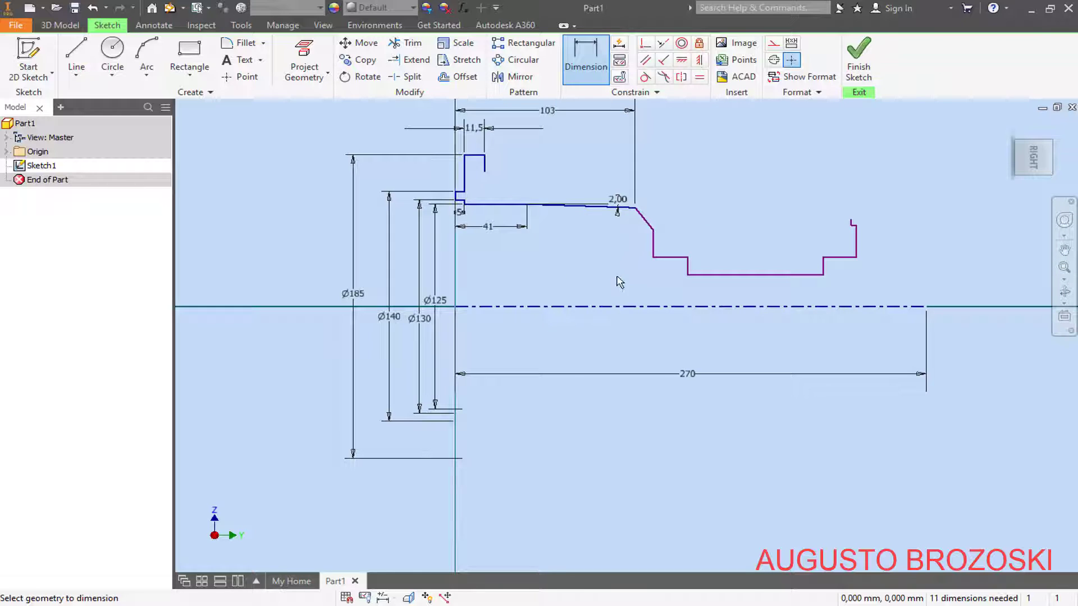
click(653, 250)
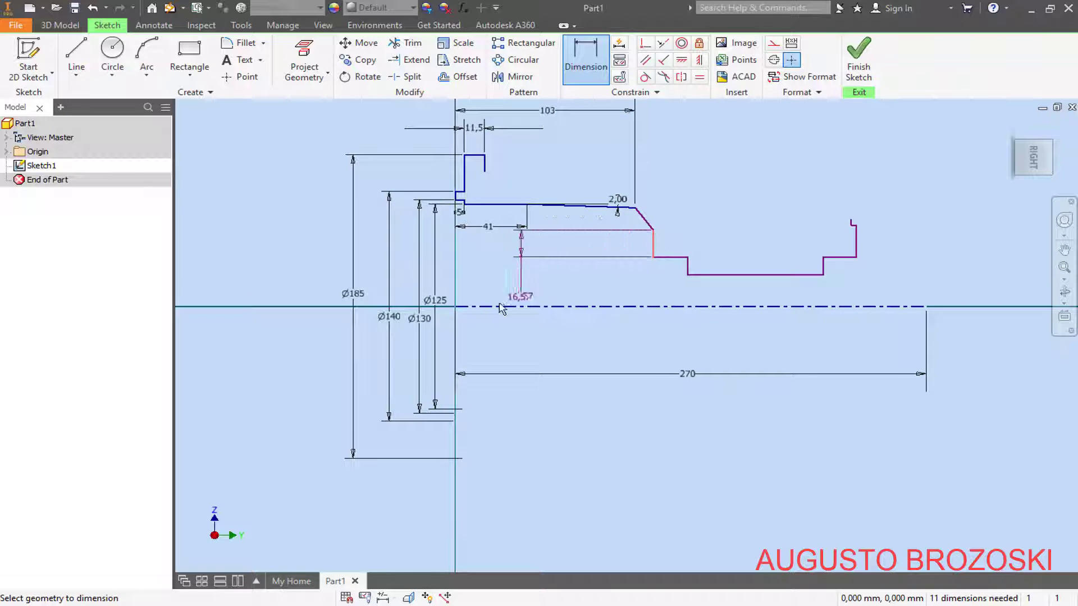
click(454, 308)
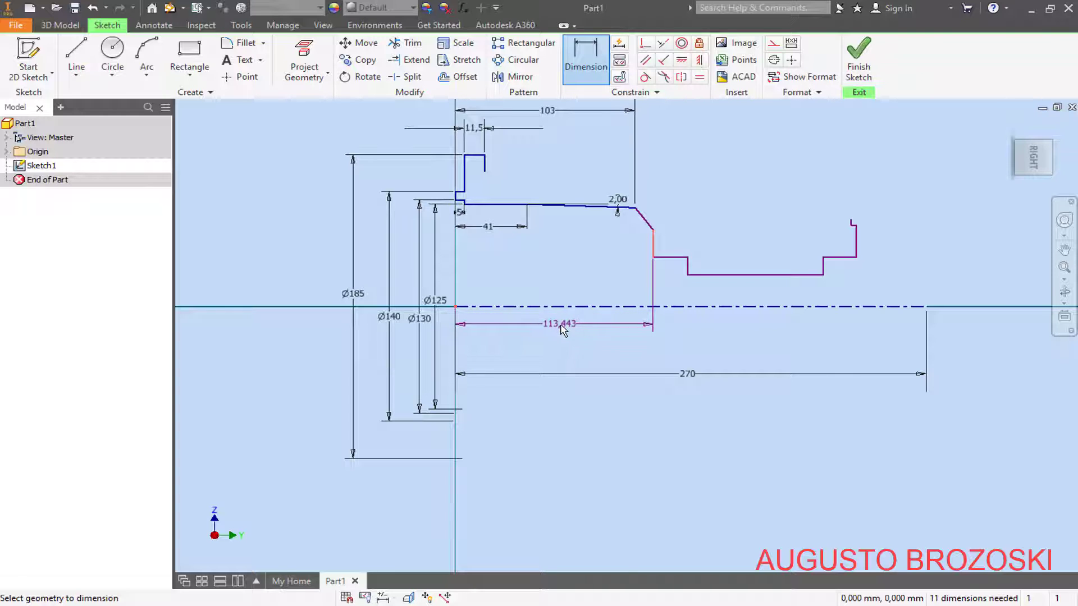
click(563, 329)
click(406, 605)
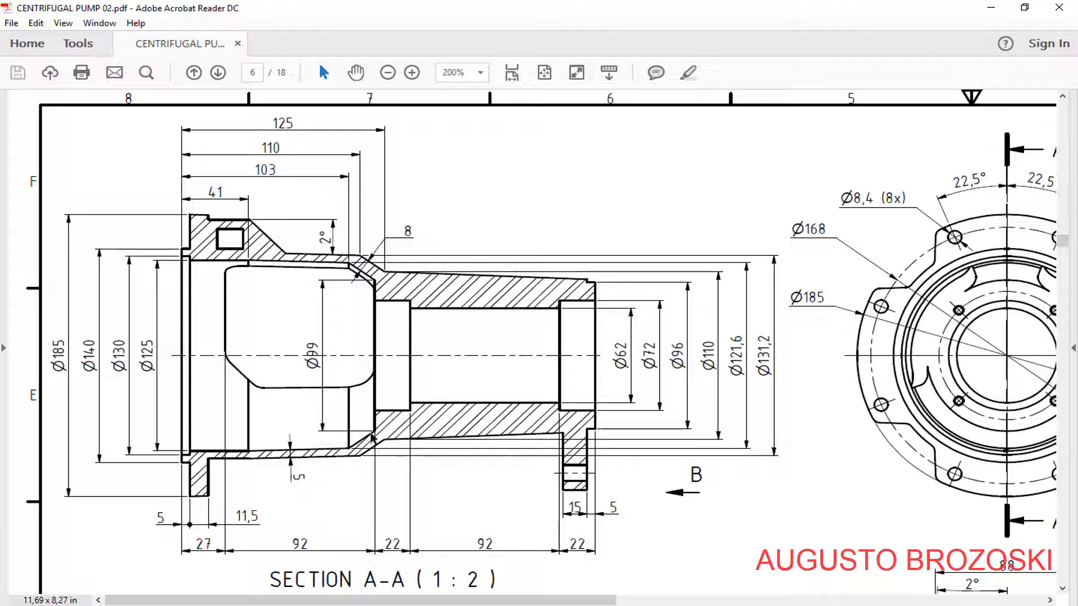
key(alt+Tab)
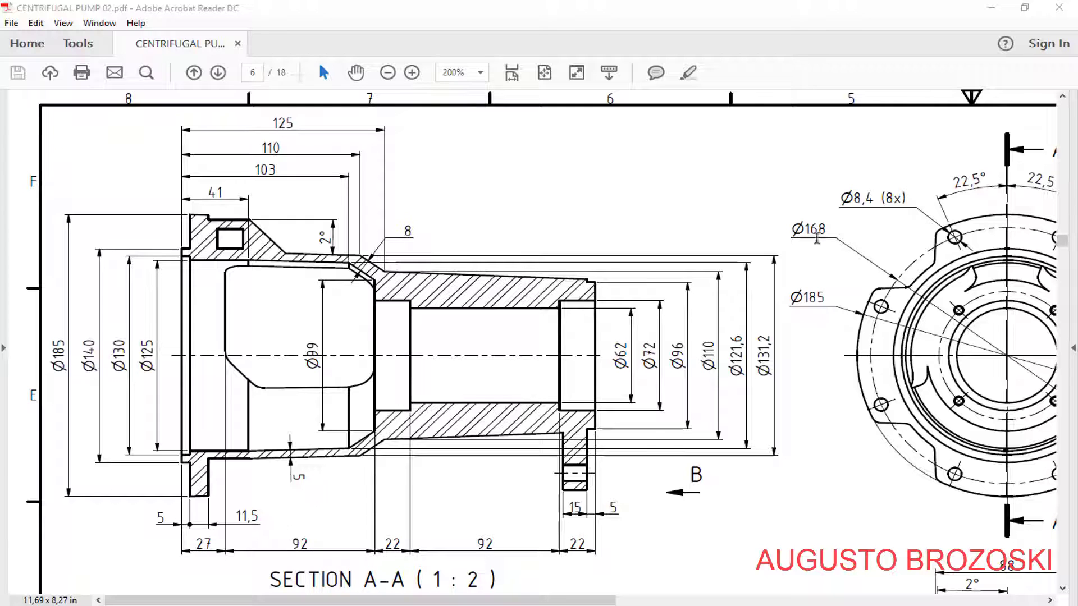
click(991, 8)
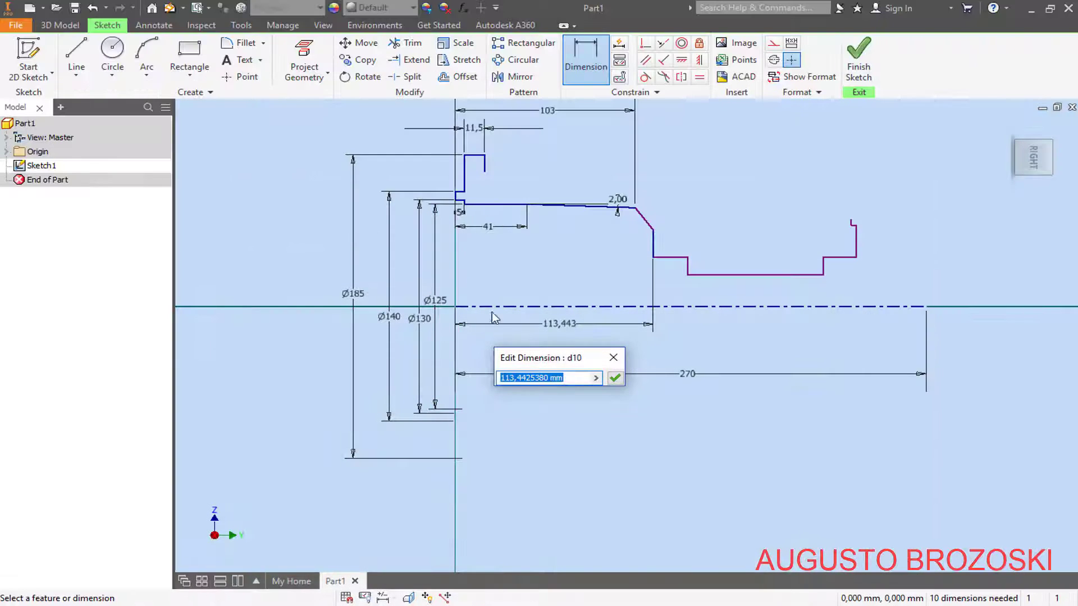
text(2)
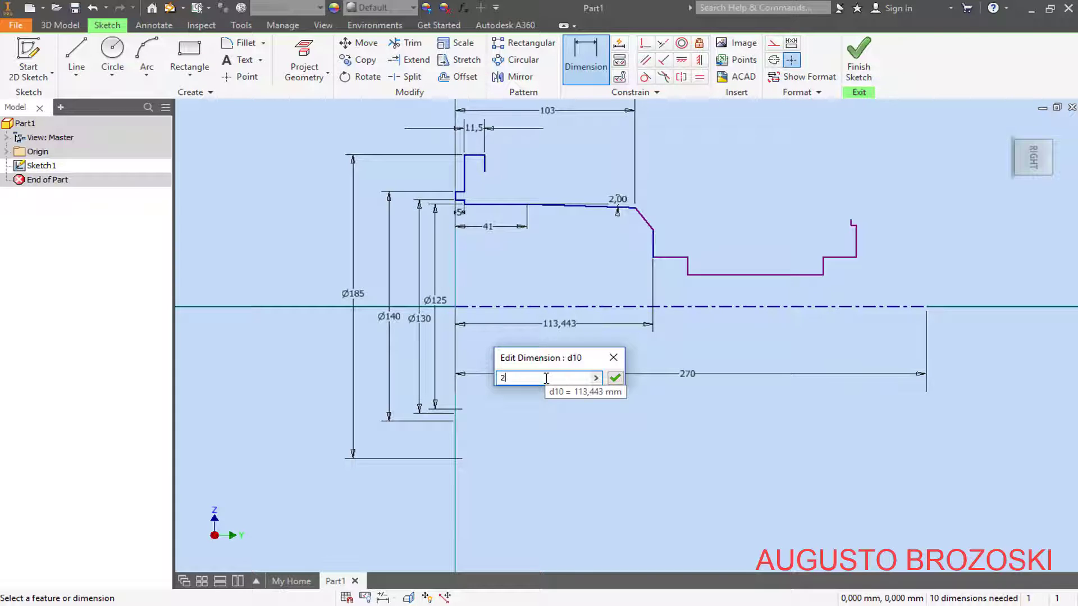
text(7+92)
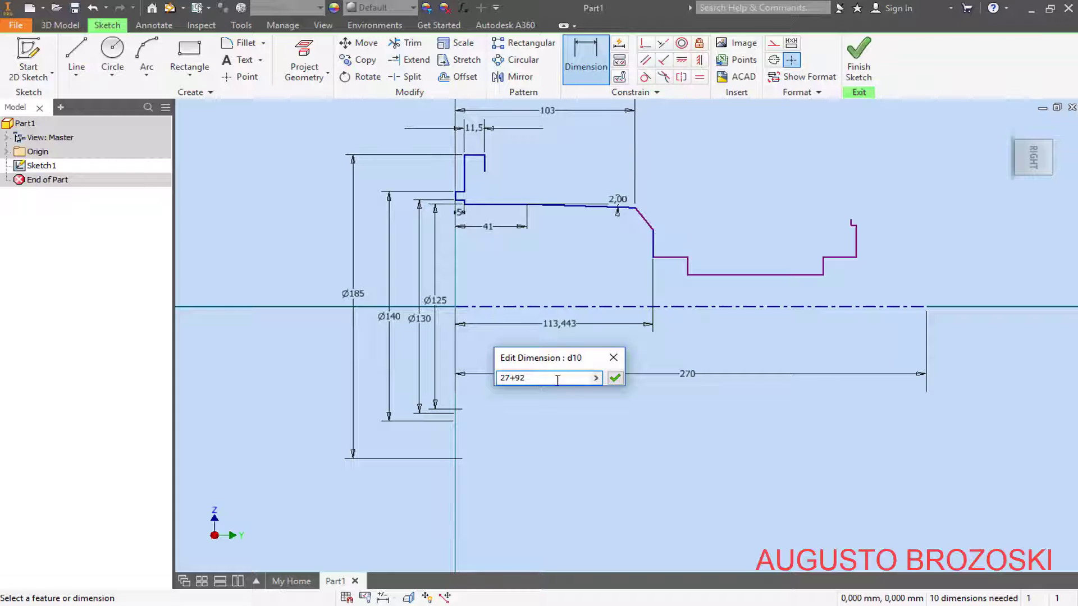
click(614, 378)
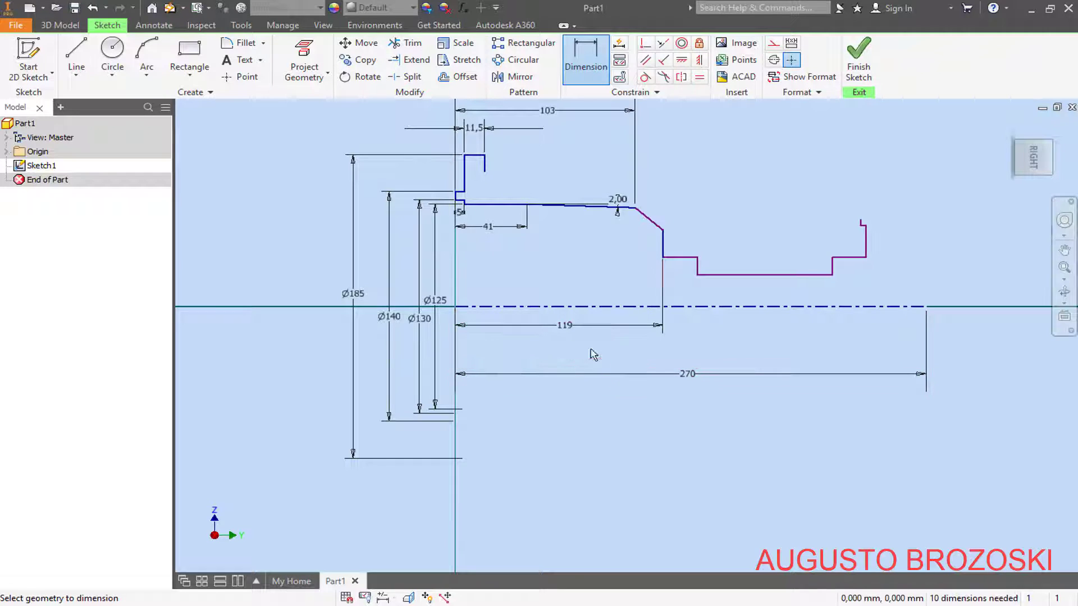
Step: Replace the 27+92 expression in the shoulder's distance dimension with the plain value 119 mm
double_click(566, 325)
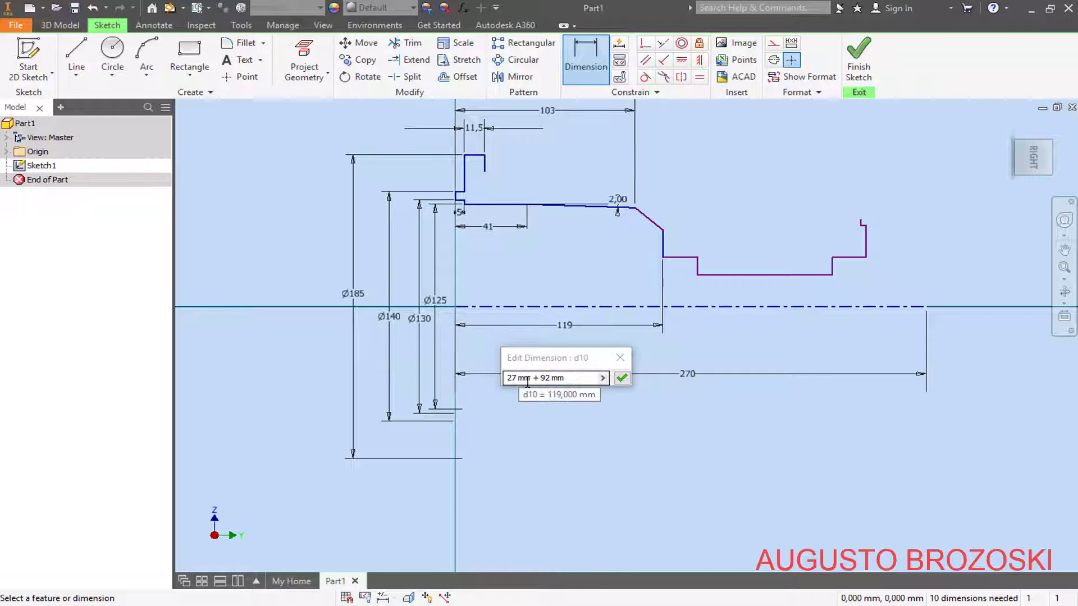
drag(567, 379, 476, 382)
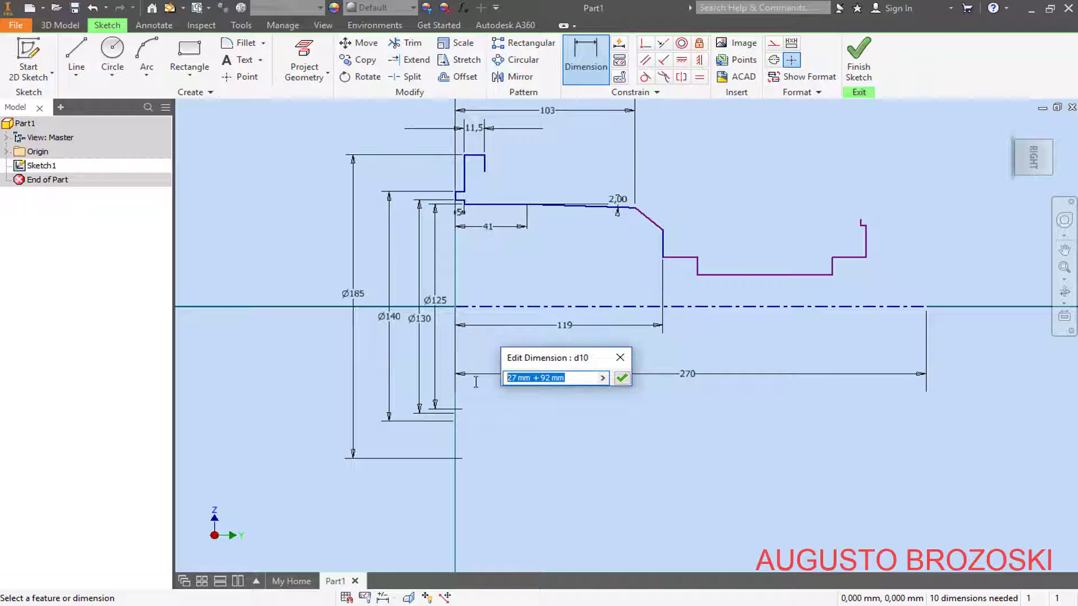
text(119)
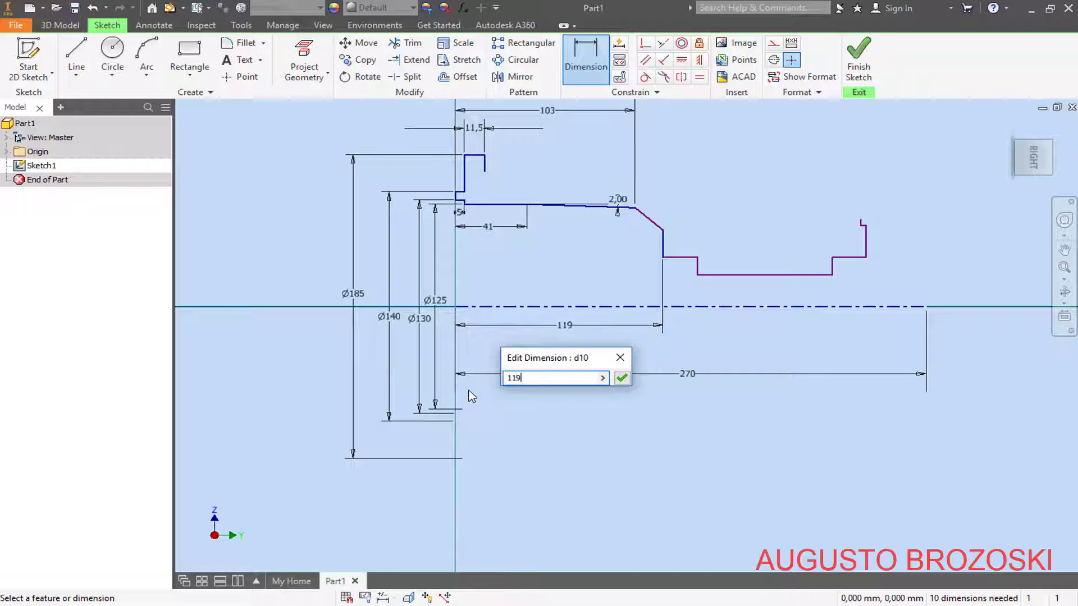
key(Return)
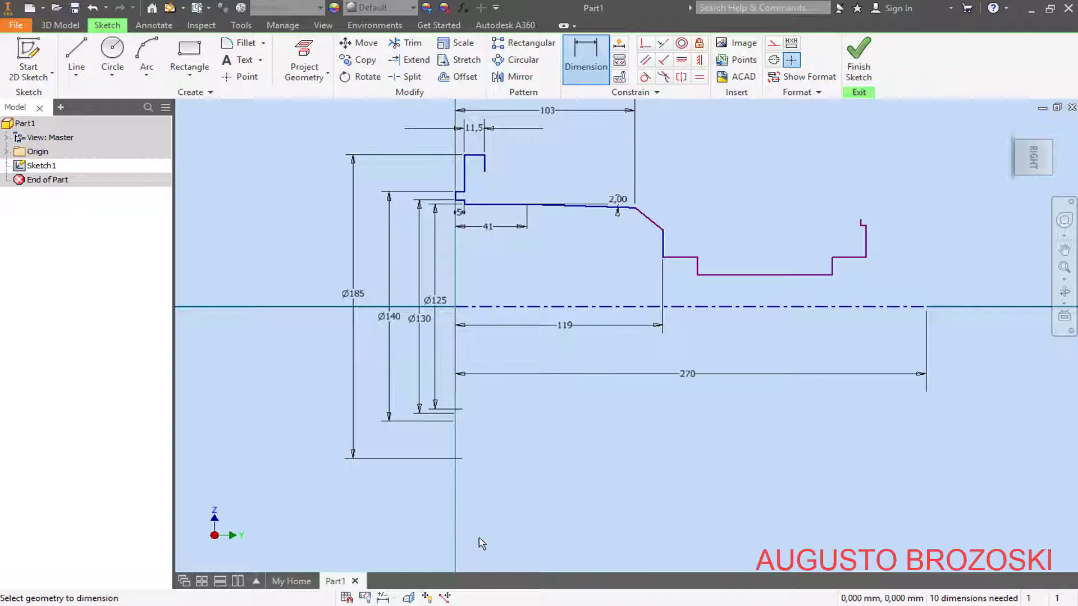
Step: Check the PDF drawing and dimension the lower end of the steep sloping line about the centerline as a 99 mm diameter
key(alt+Tab)
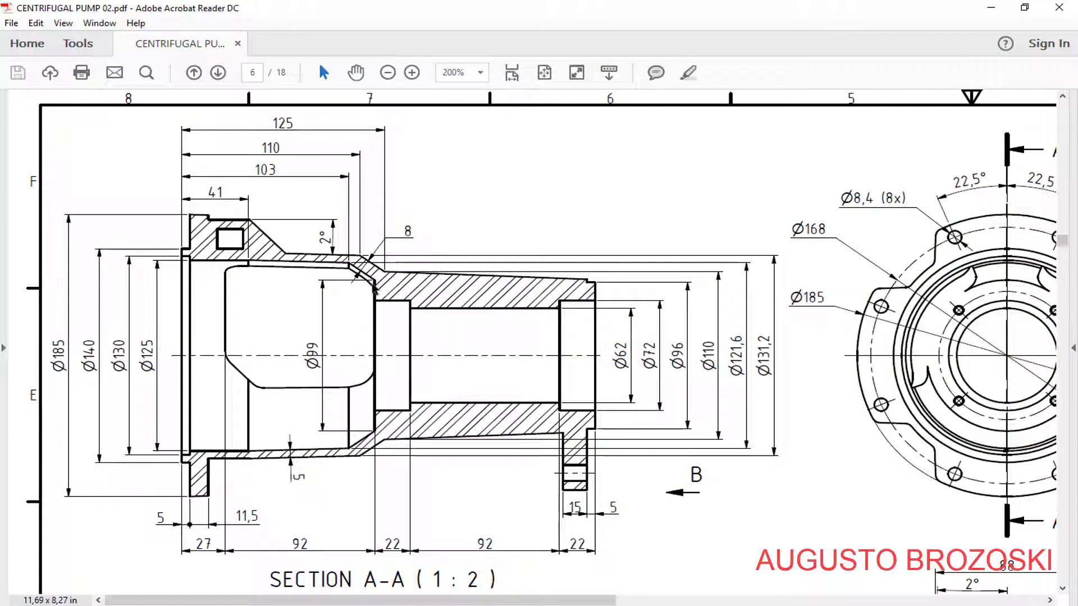
click(990, 8)
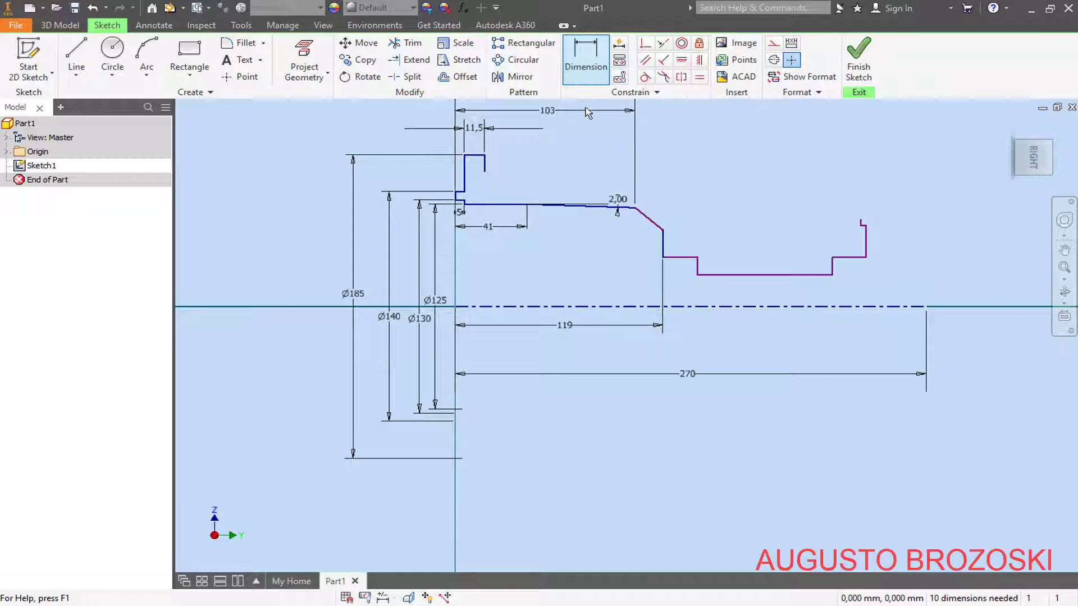
click(663, 231)
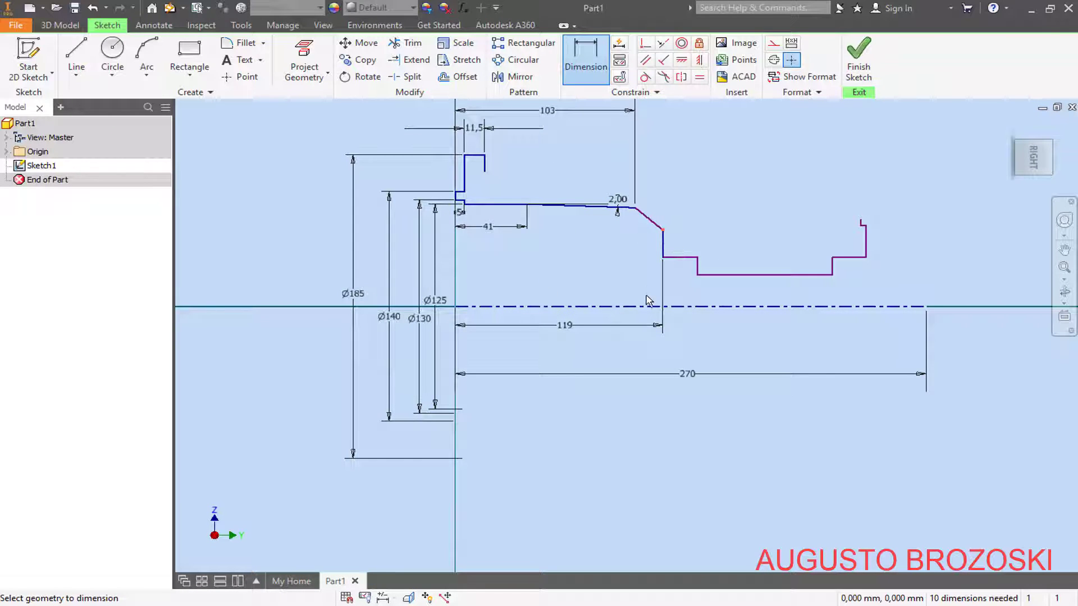
click(654, 307)
click(606, 296)
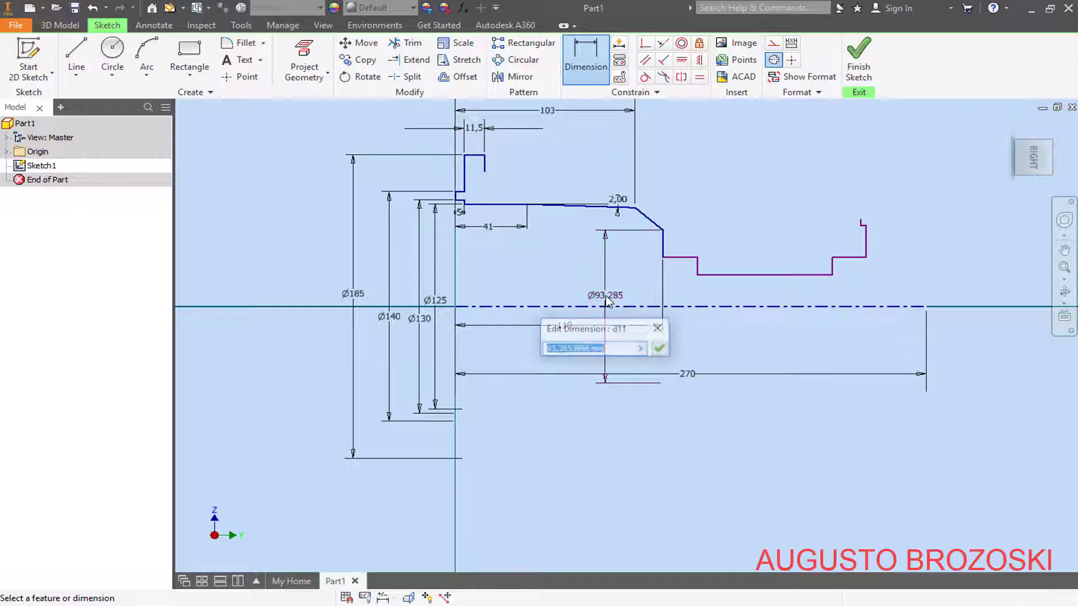
text(9)
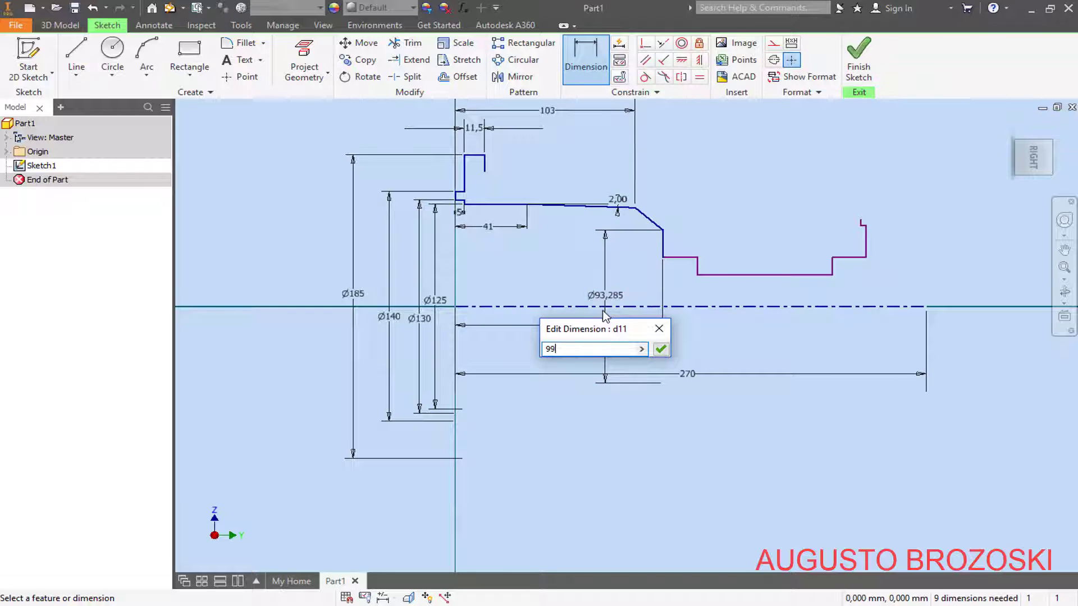
text(9)
key(Return)
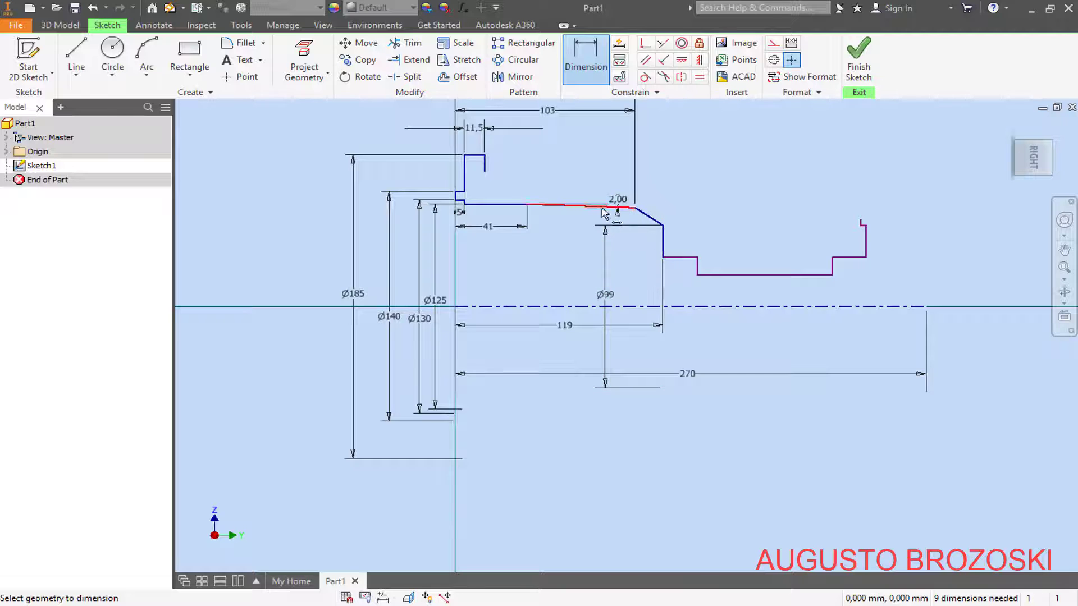
Step: Dimension the horizontal distance from the shoulder's vertical line to the next short vertical step as 22 mm
click(663, 249)
click(698, 275)
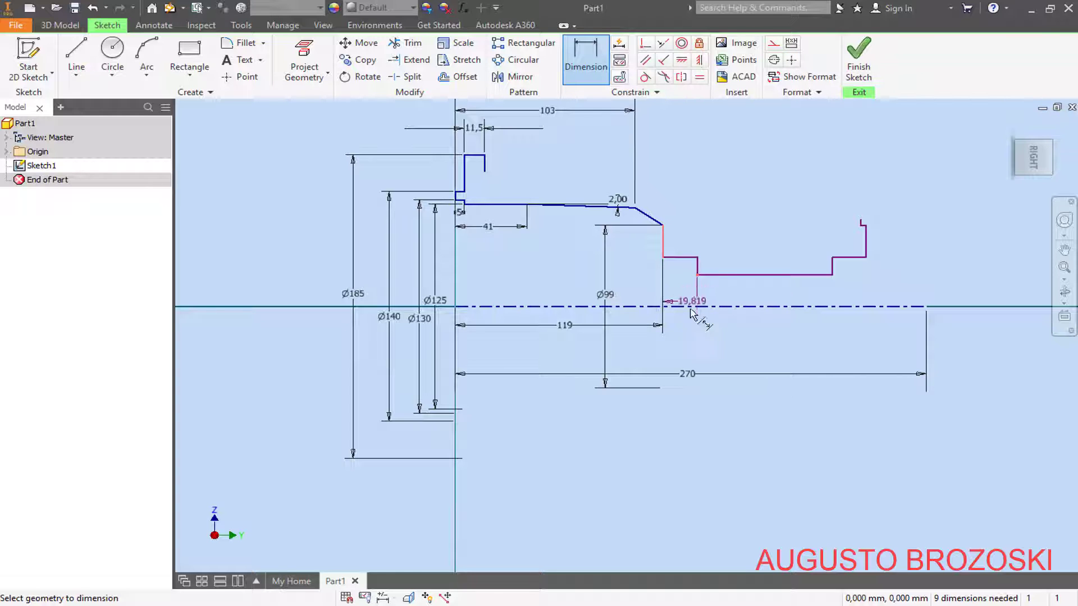
click(690, 325)
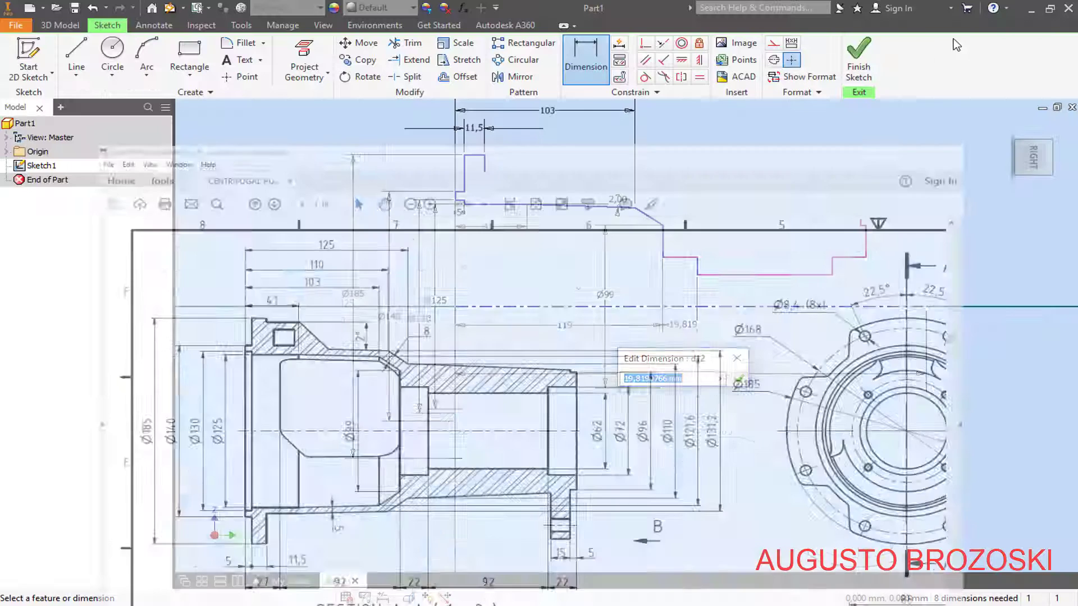
text(22)
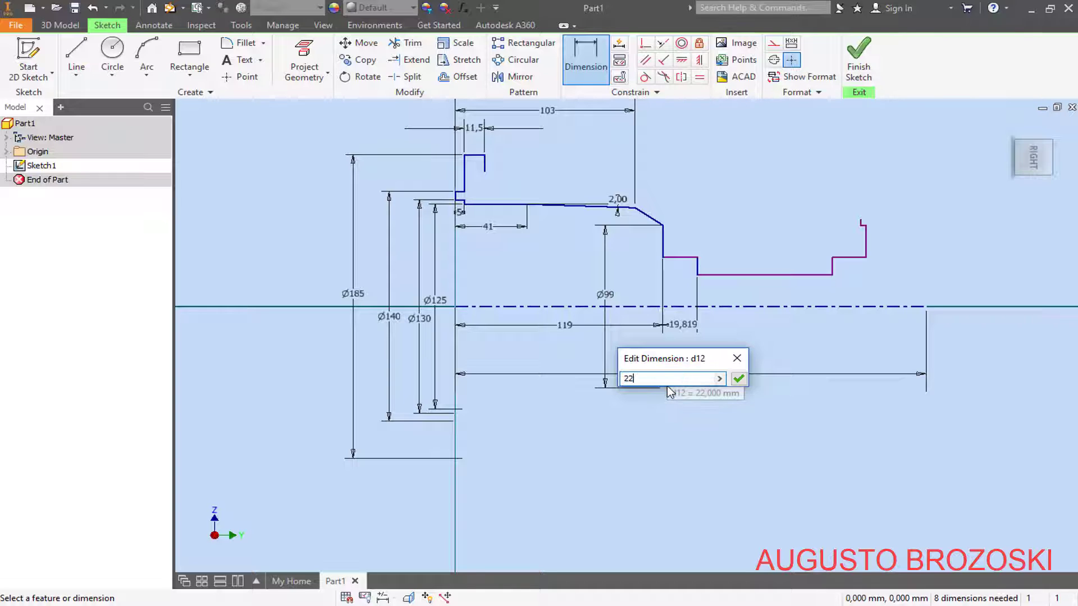
key(Return)
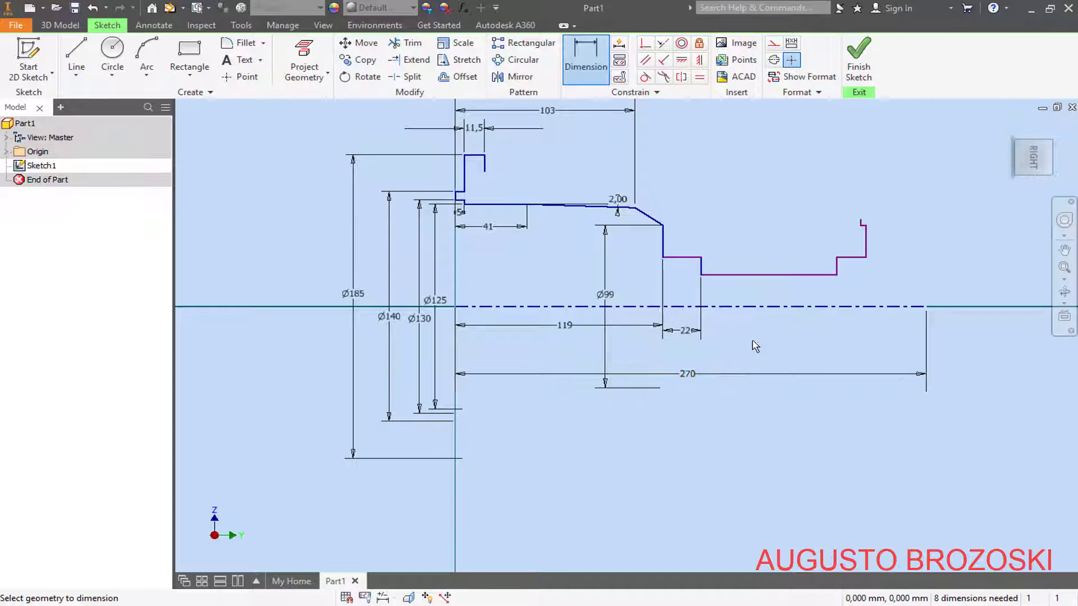
Step: Dimension the length of the profile's long, lowest horizontal bore line as 92 mm
click(758, 275)
click(749, 332)
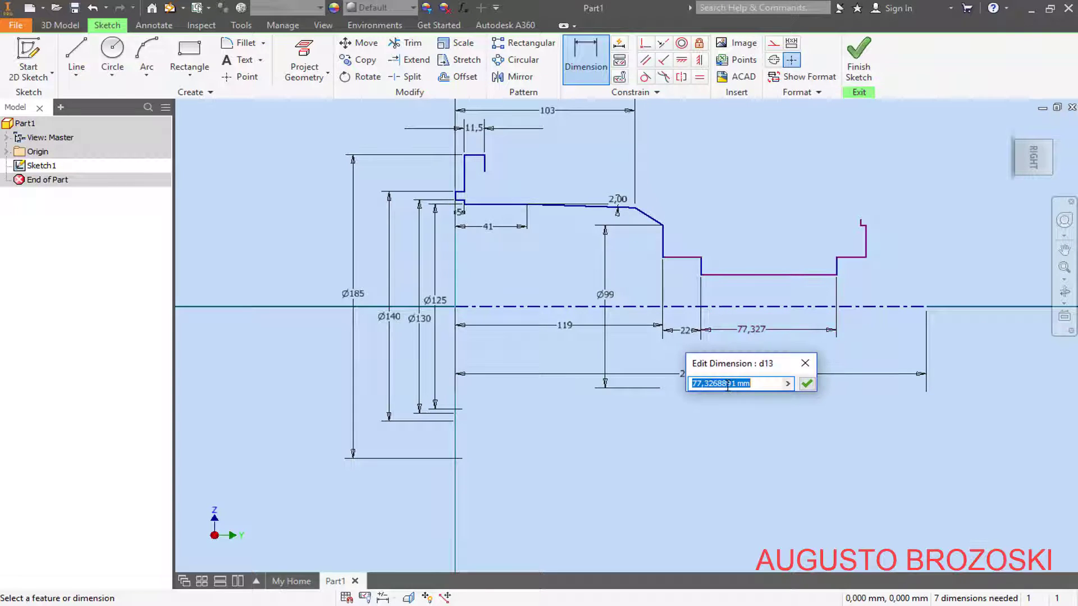
text(92)
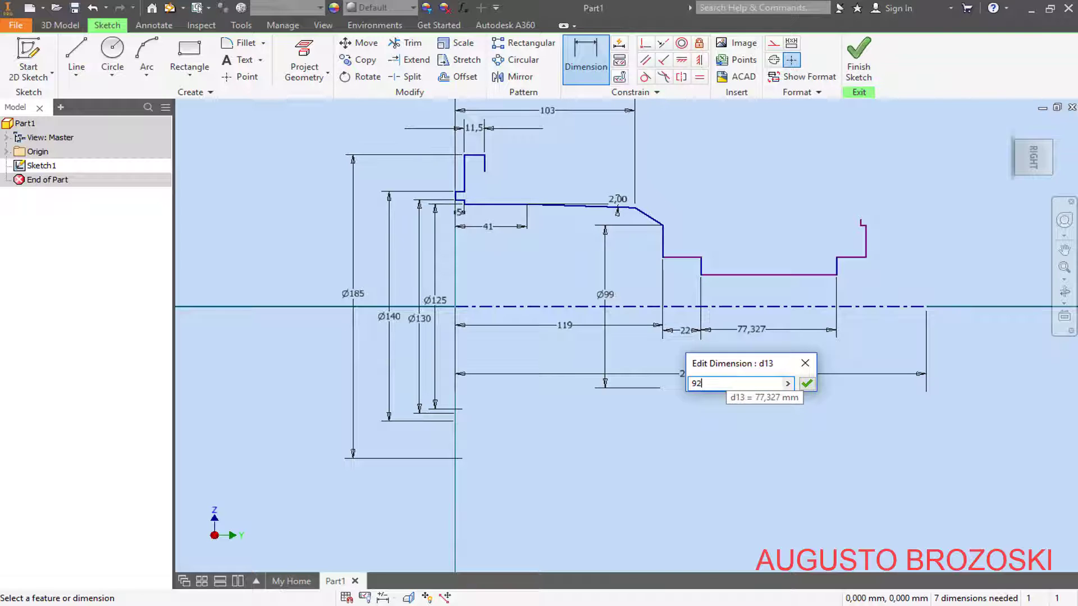
key(Return)
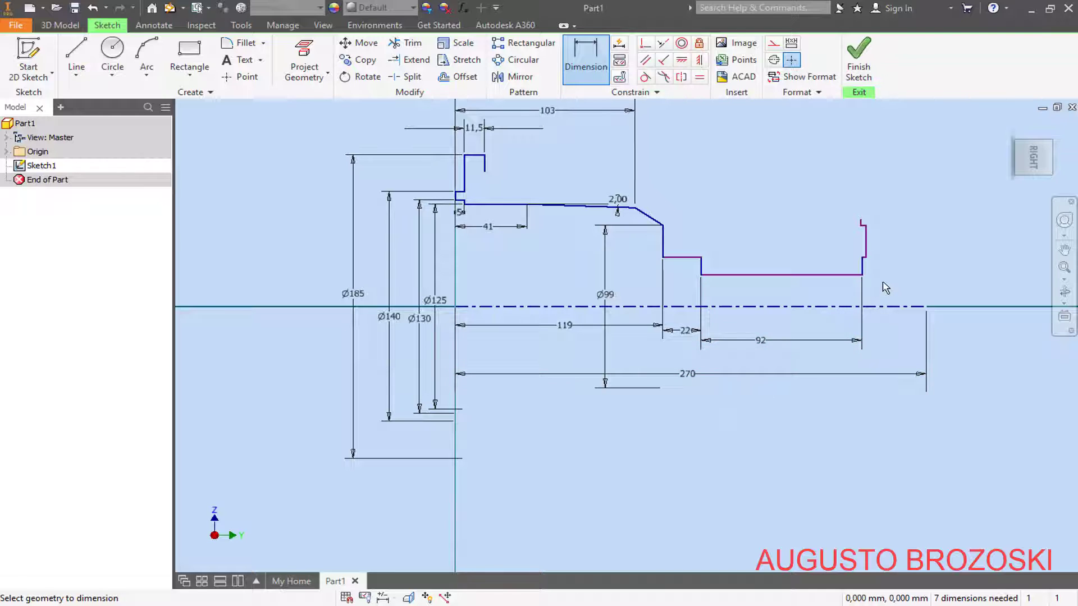
Step: Dimension the horizontal distance from the bore line's far step to the profile's vertical end face as 22 mm
scroll(876, 281, up, 3)
click(846, 262)
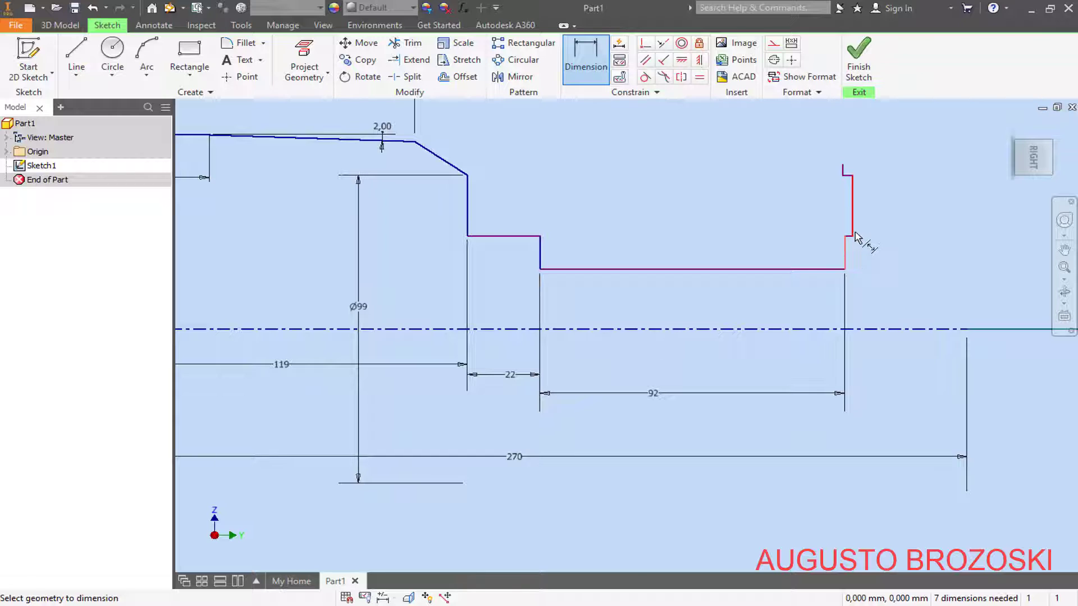
click(852, 227)
click(873, 398)
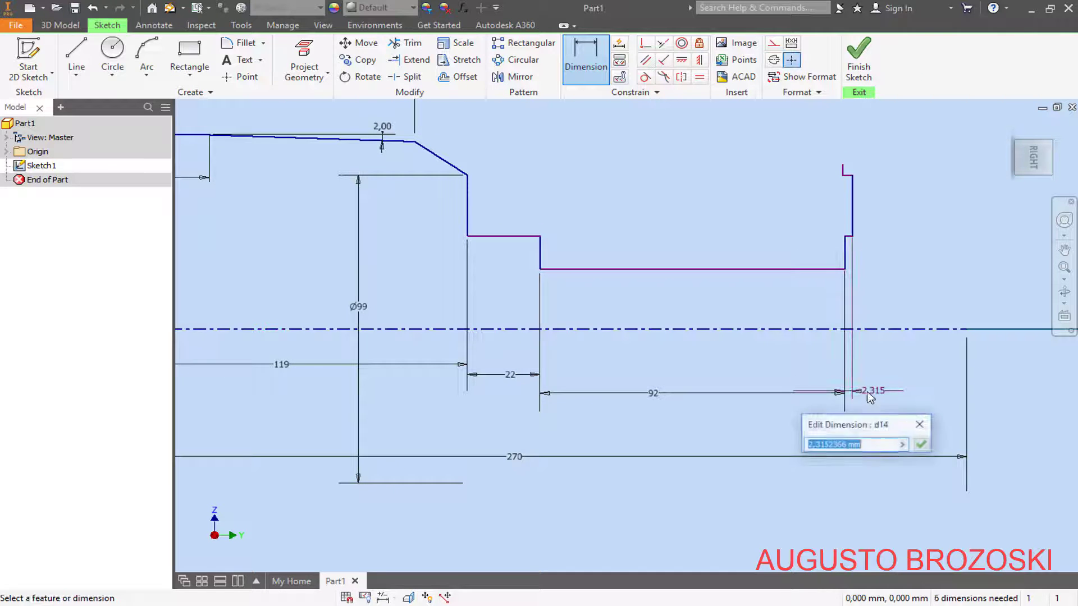
text(22)
key(Return)
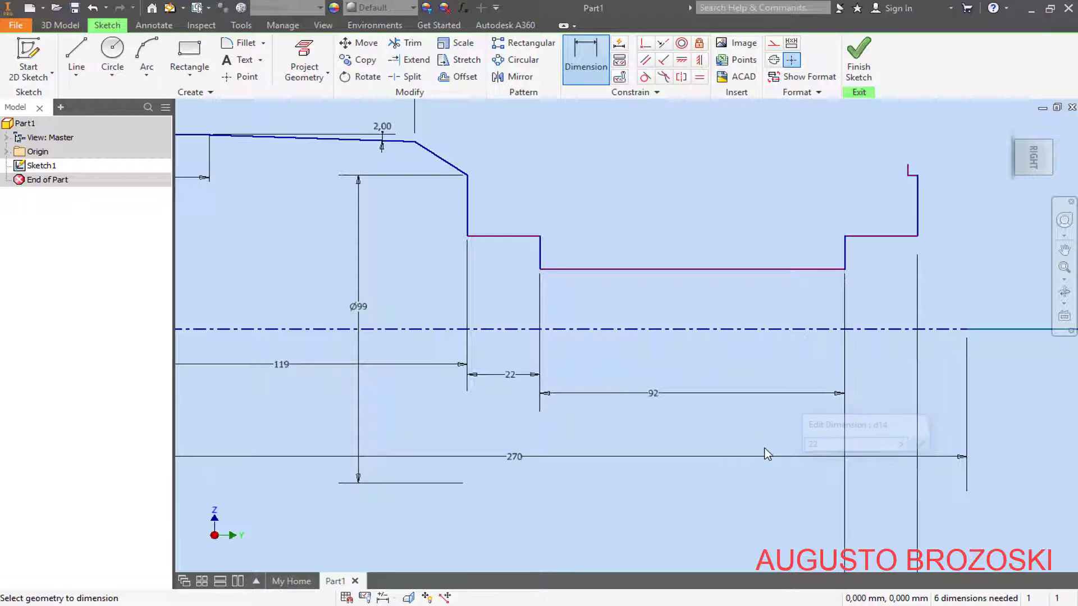
Step: Dimension the first 22 mm bearing seat line about the centerline as a 72 mm diameter, checking the PDF drawing
scroll(707, 352, up, 2)
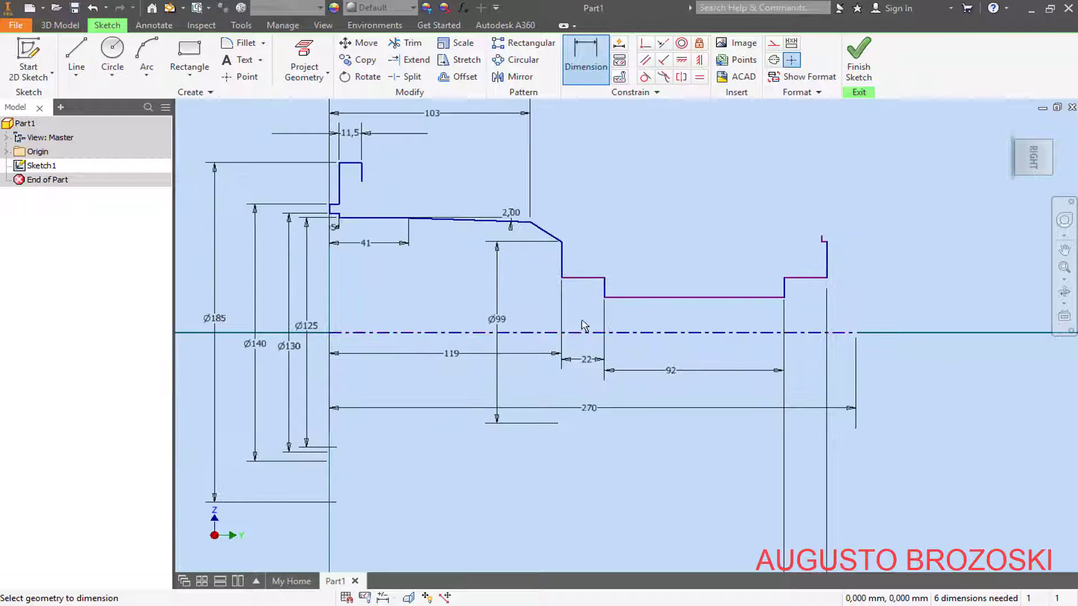
click(574, 279)
click(584, 333)
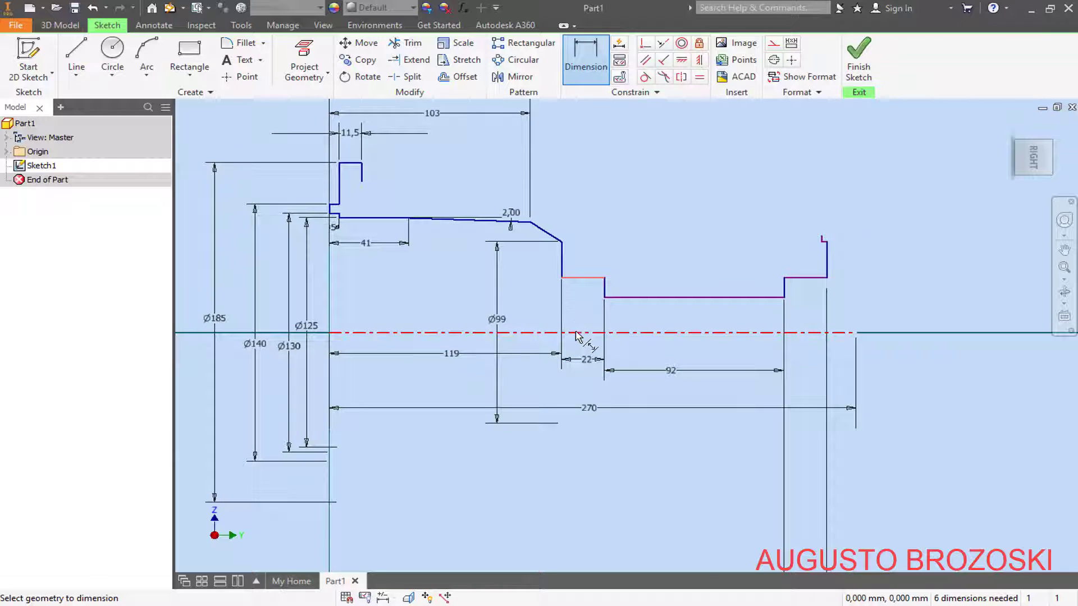
click(537, 331)
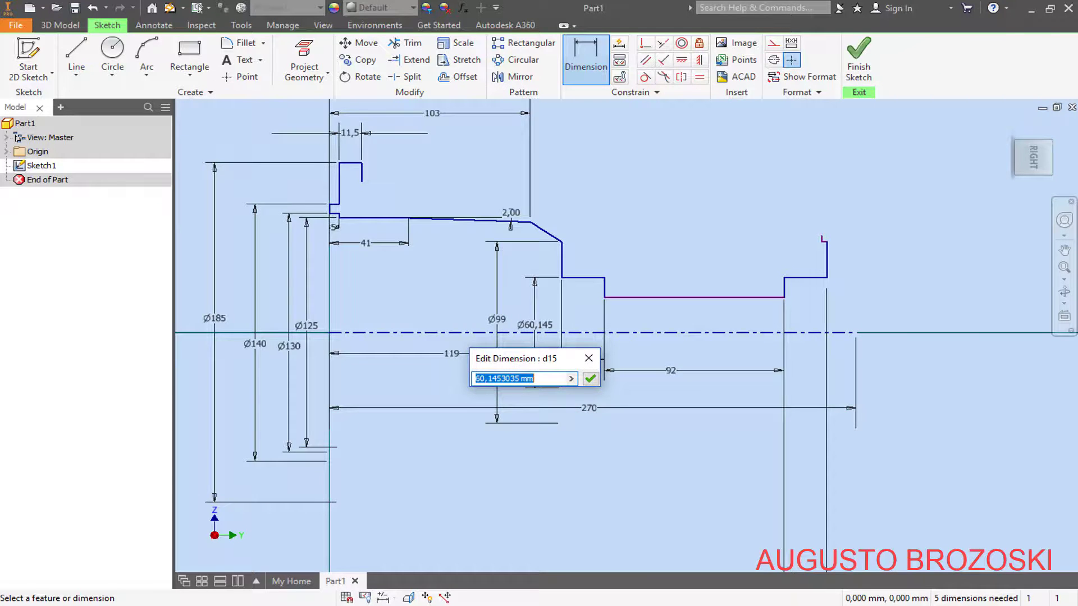
key(alt+Tab)
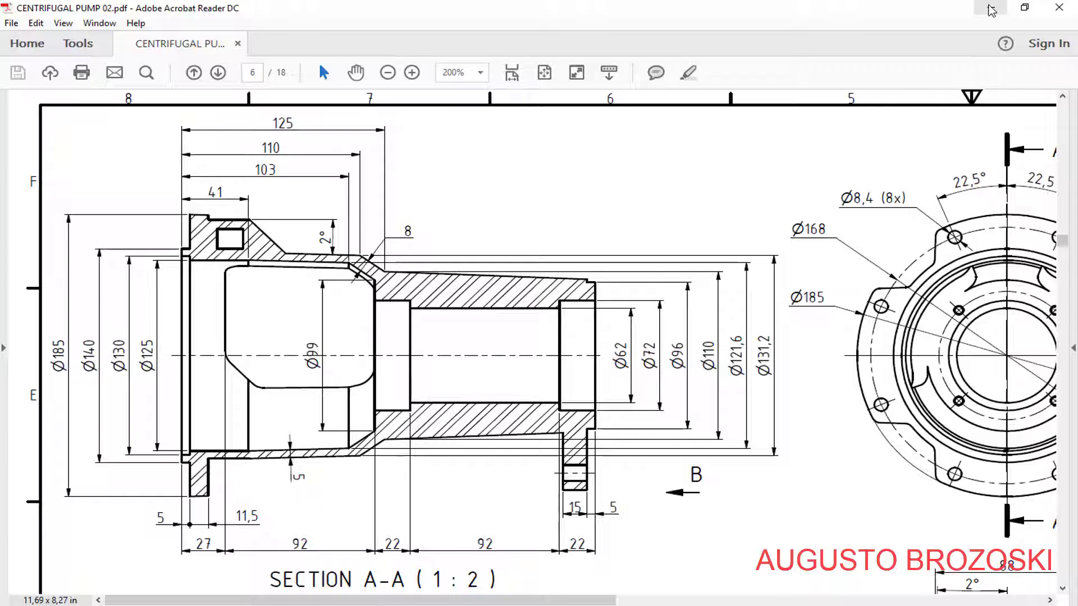
key(alt+Tab)
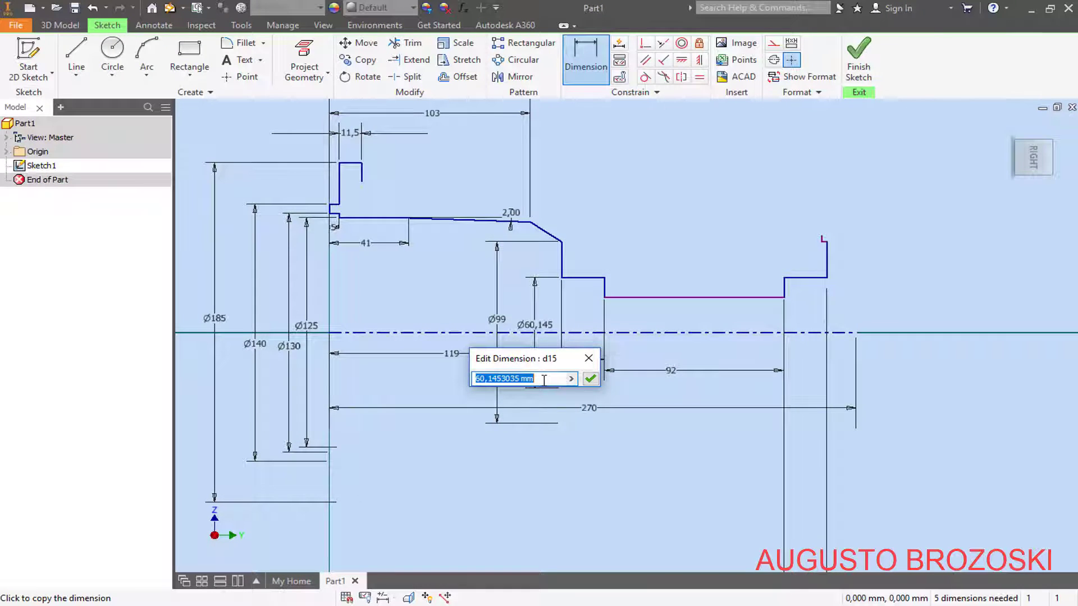
text(72)
key(Return)
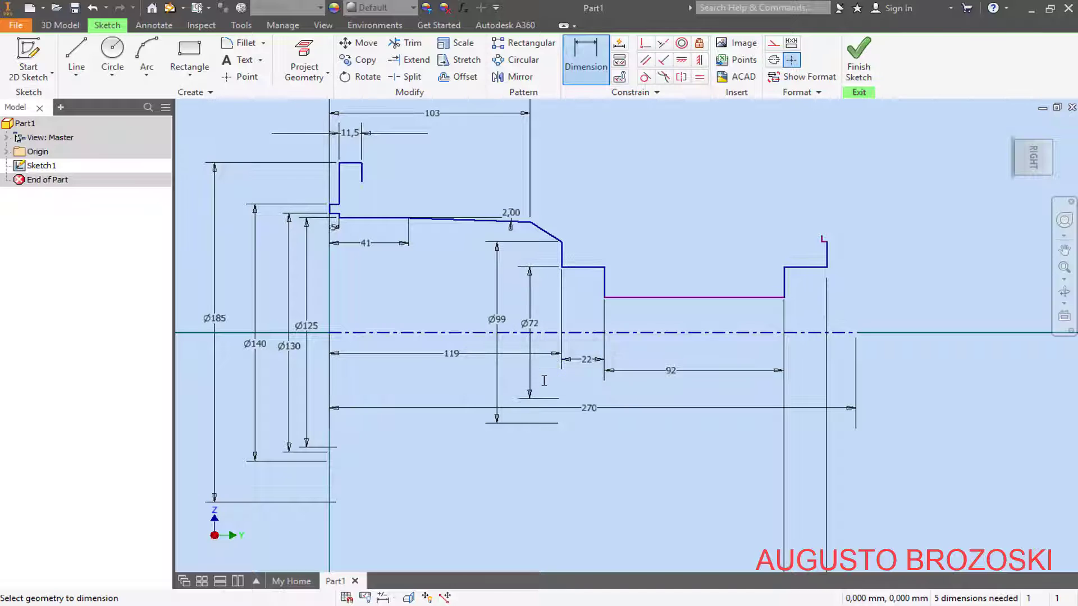
Step: Dimension the 92 mm long bore line about the centerline as a 62 mm diameter, checking the PDF drawing
click(642, 334)
click(642, 343)
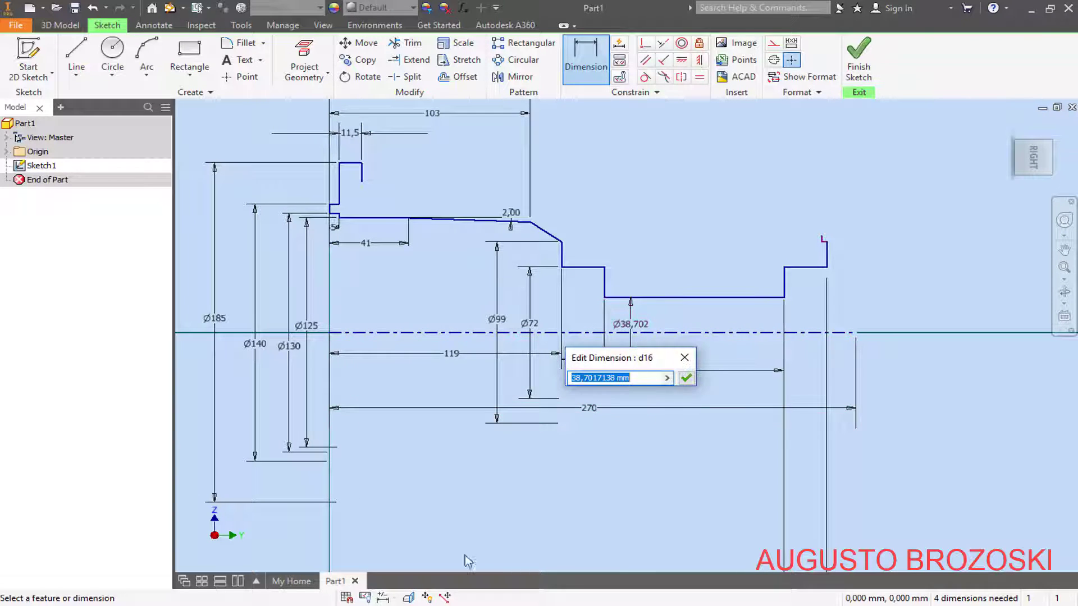
click(426, 603)
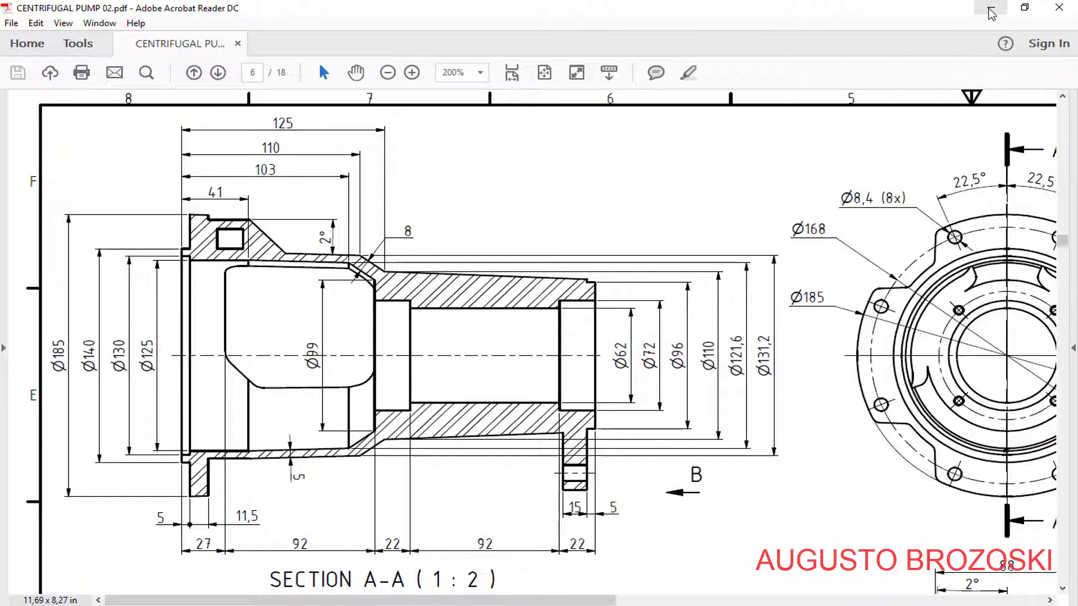
key(alt+Tab)
key(BackSpace)
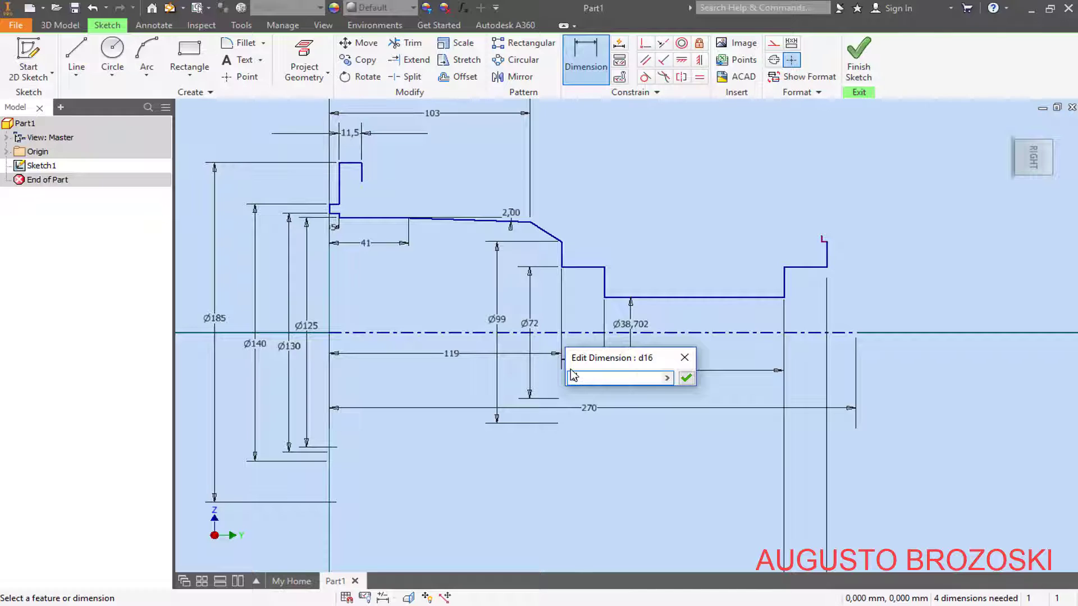
text(62)
key(Return)
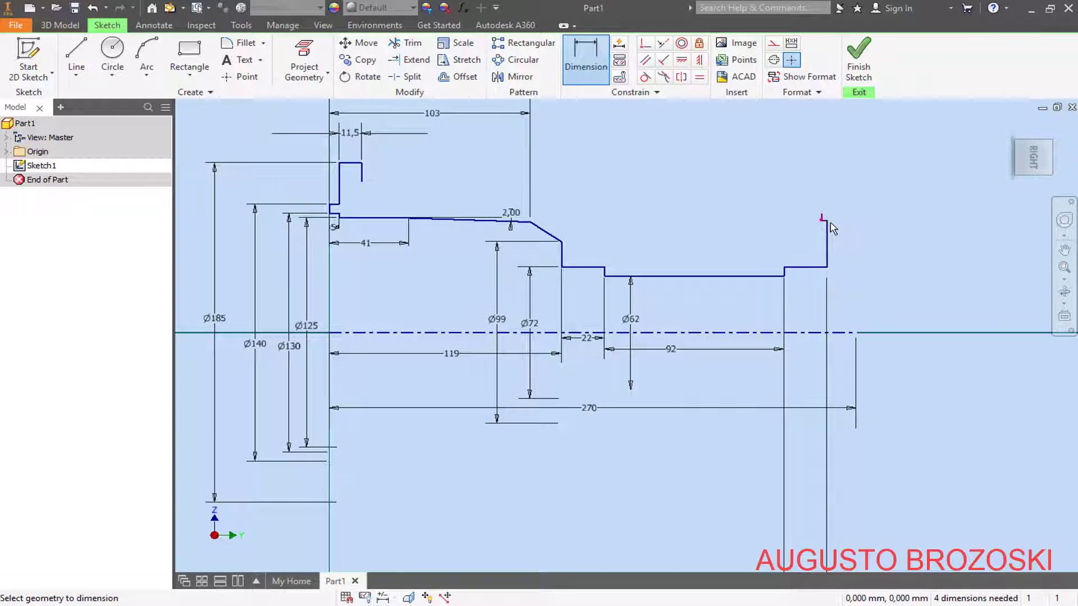
Step: Check the side view in the PDF drawing and dimension the upper end of the vertical end face about the centerline as a 96 mm diameter
click(432, 605)
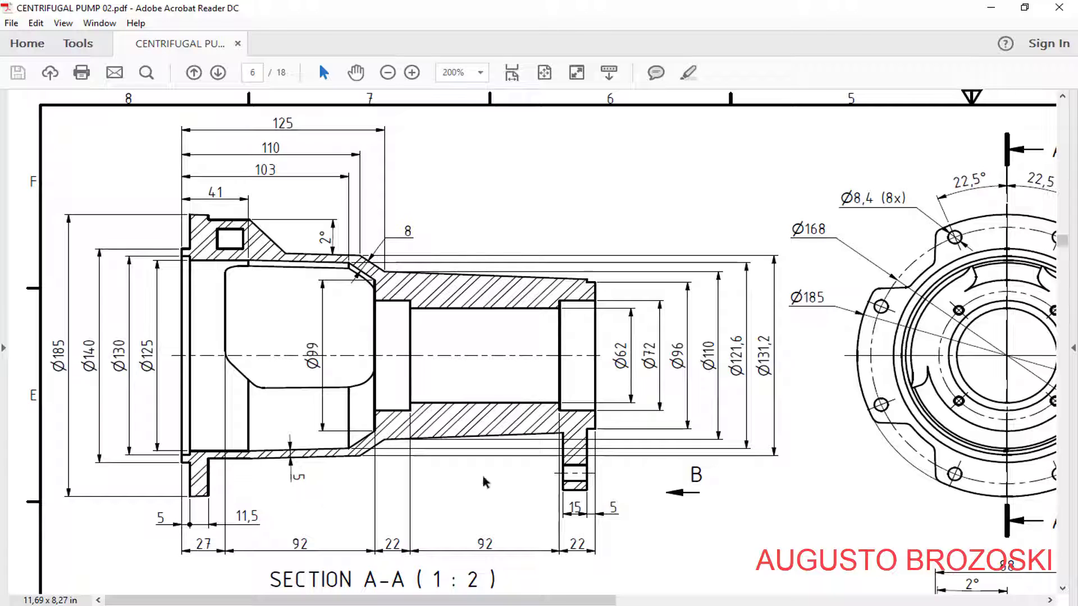
drag(442, 602, 787, 602)
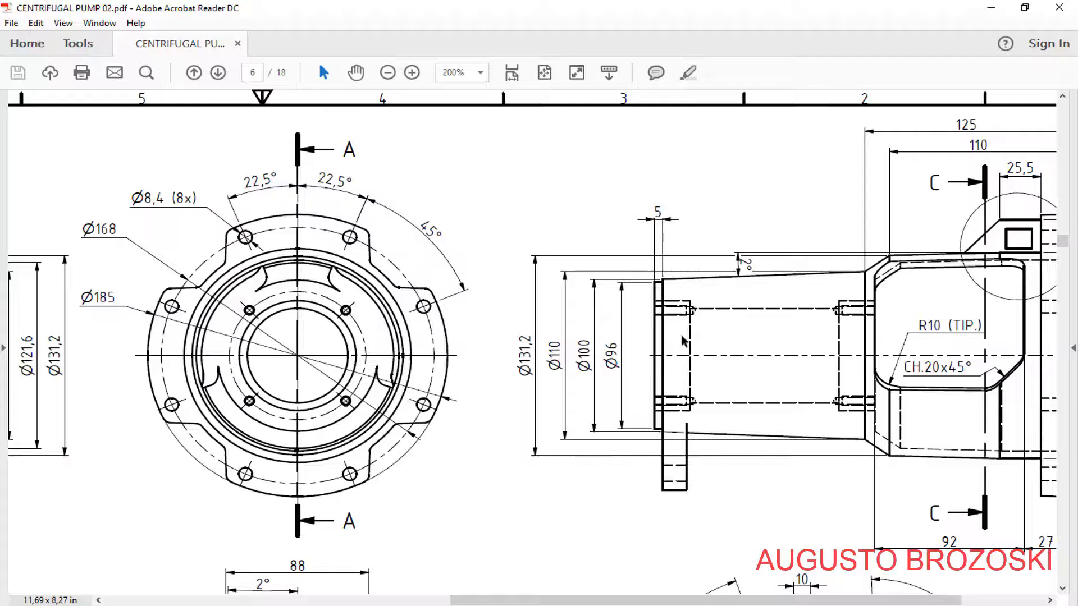
click(991, 7)
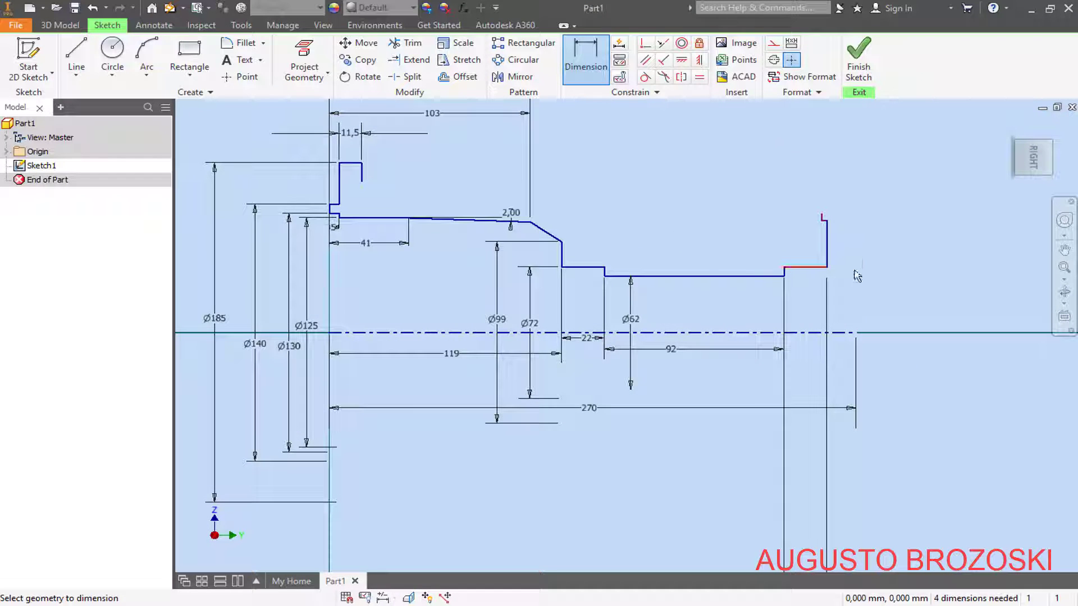
scroll(849, 236, down, 3)
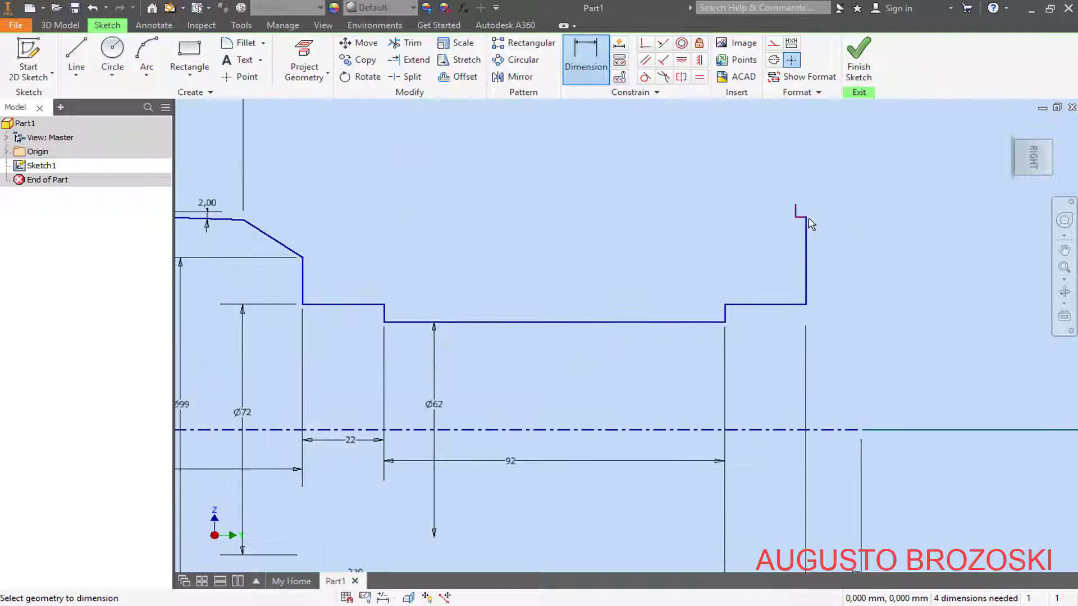
click(835, 432)
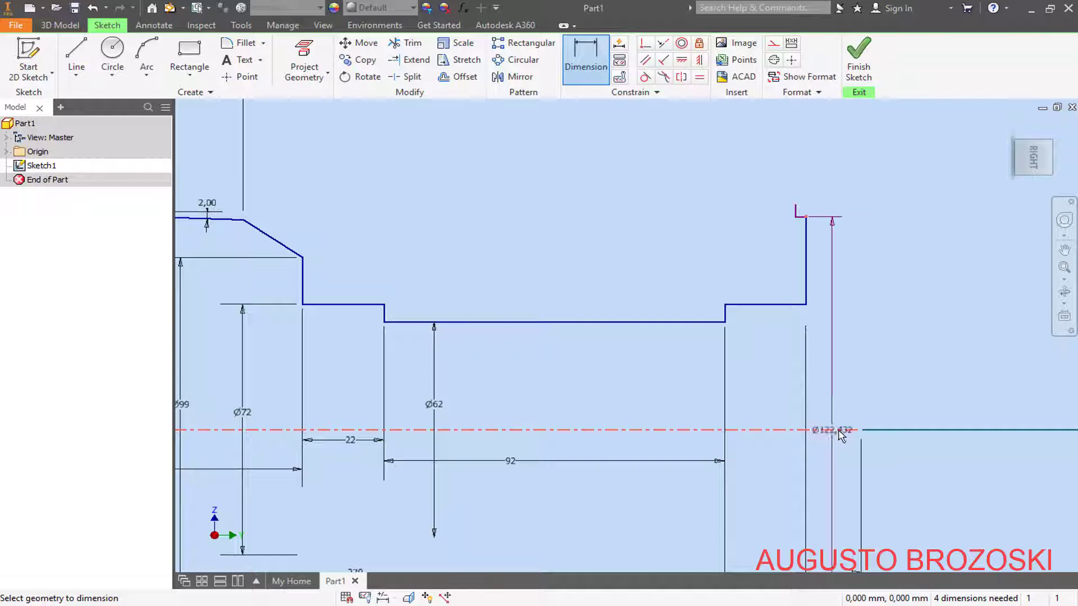
click(933, 409)
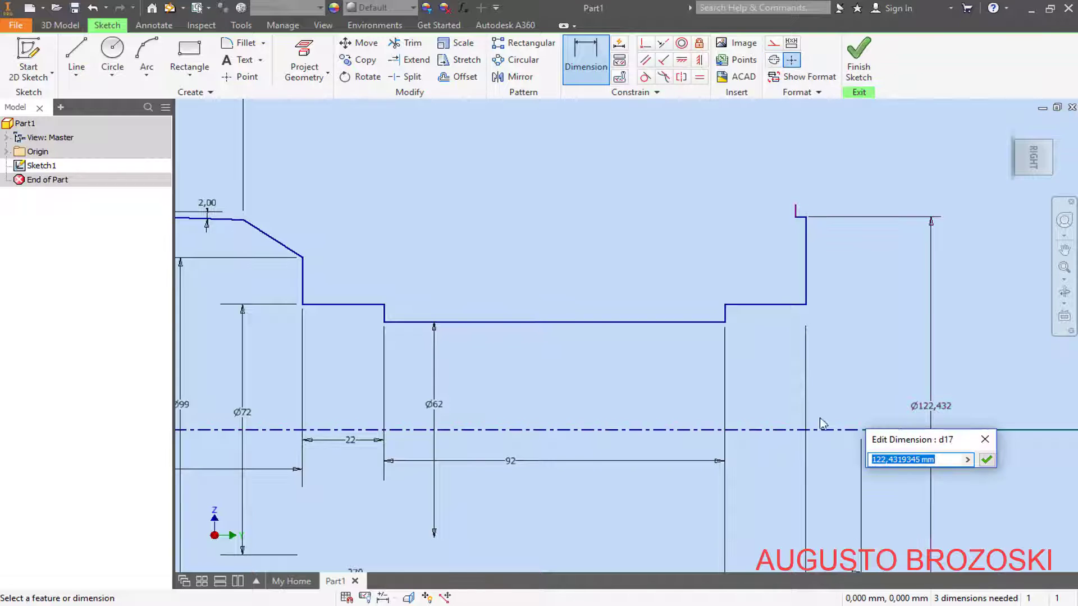
text(96)
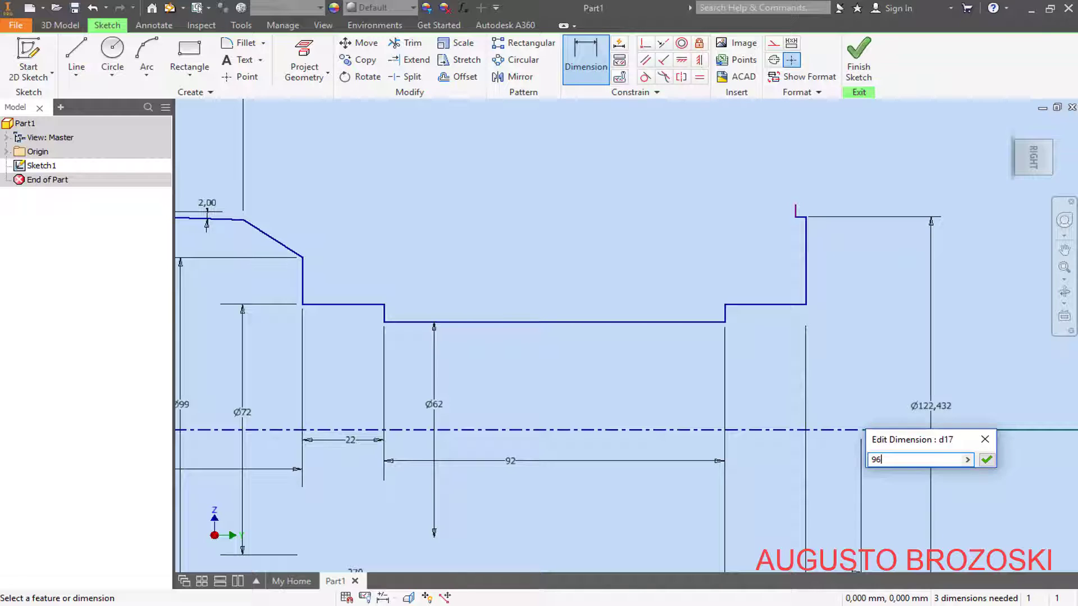
key(Return)
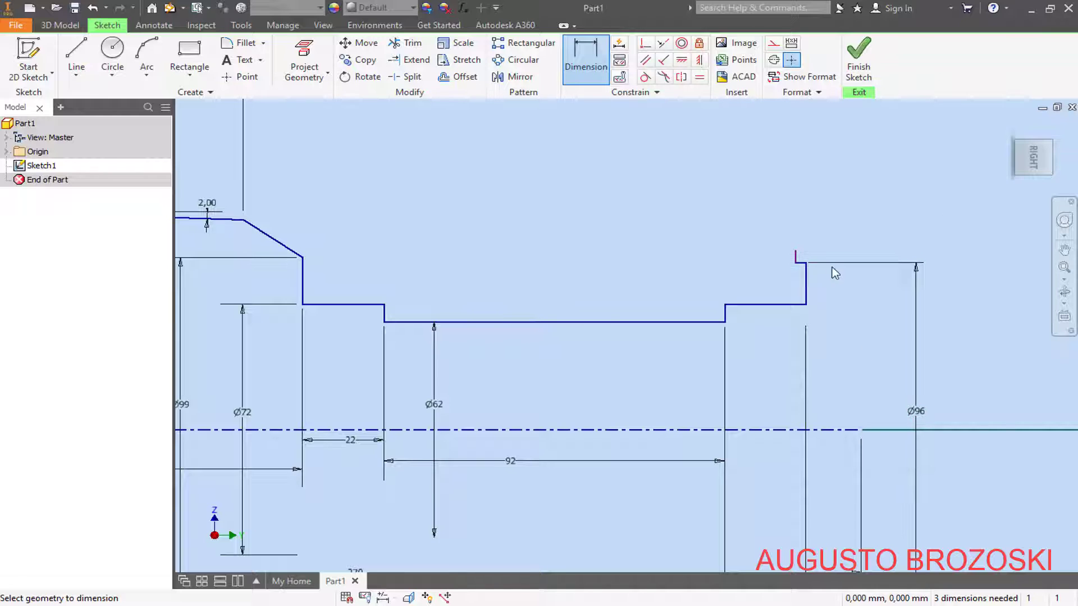
Step: Dimension the upper end of the short vertical line beside the end face about the centerline as a 110 mm diameter
click(797, 254)
click(845, 430)
click(963, 407)
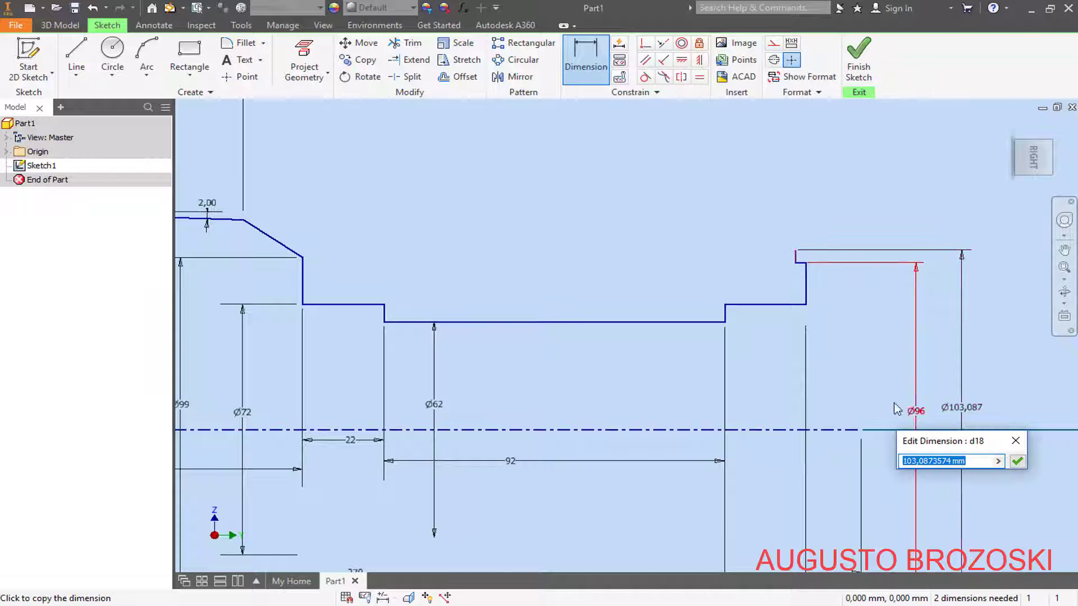
text(110)
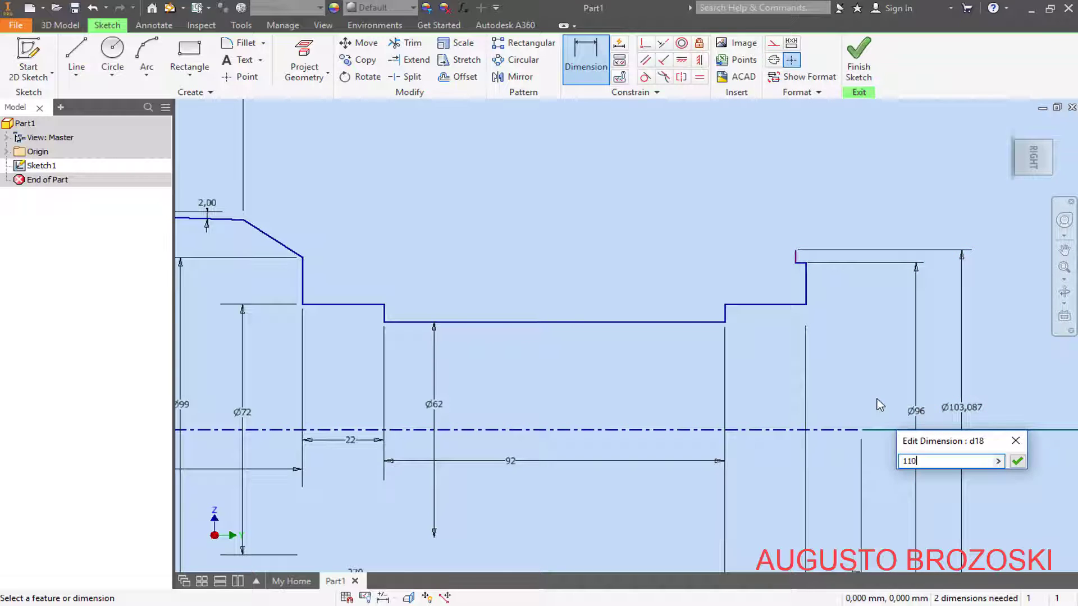
key(Return)
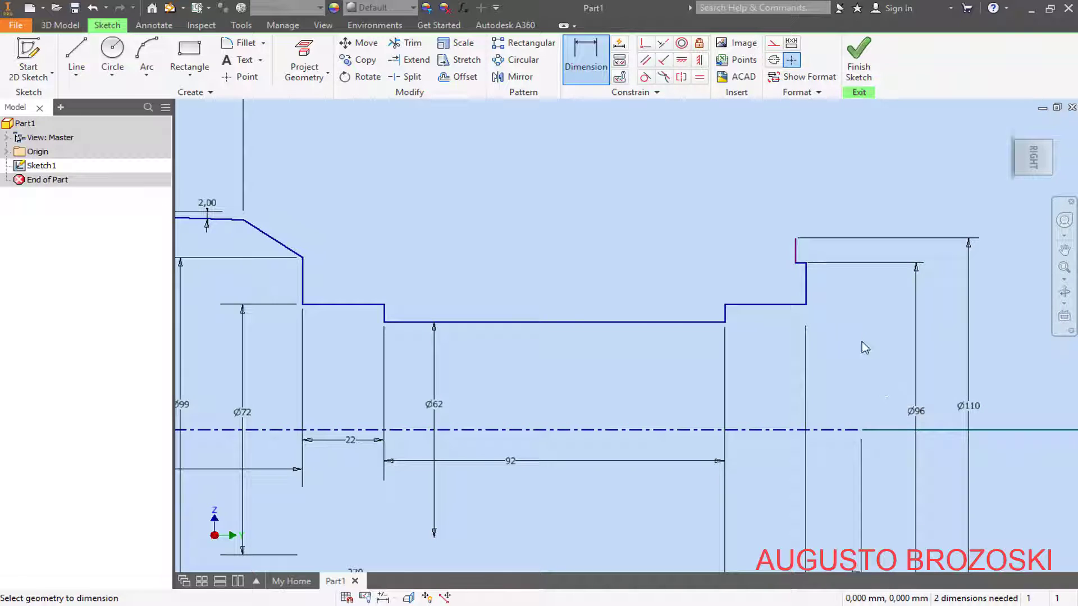
Step: Dimension the offset between the end face and the short vertical line beside it as 5 mm, and consult section A-A in the PDF drawing
click(807, 276)
click(796, 253)
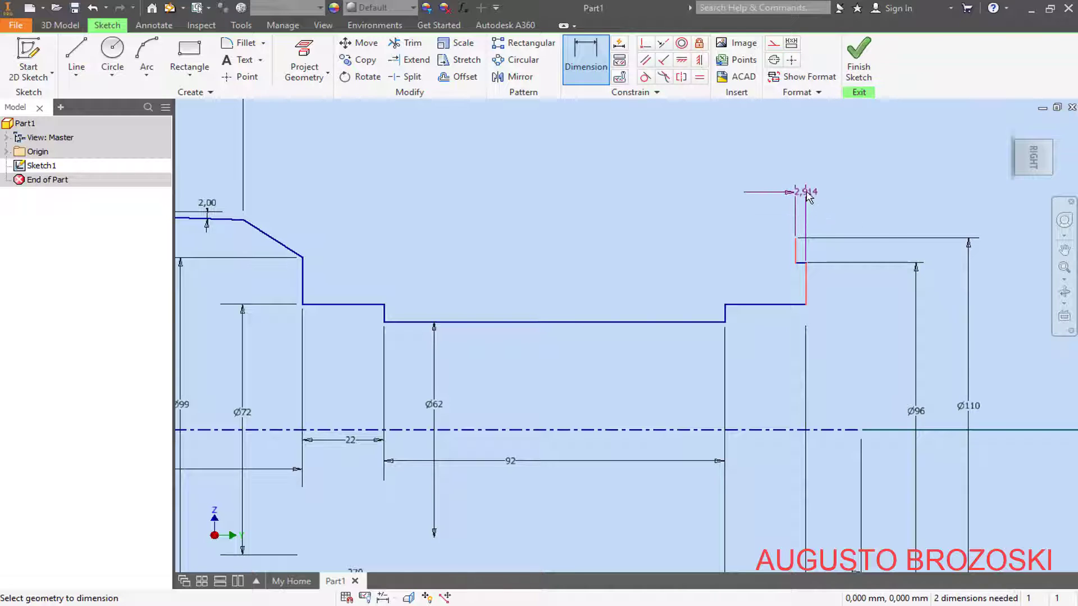
click(800, 191)
text(5)
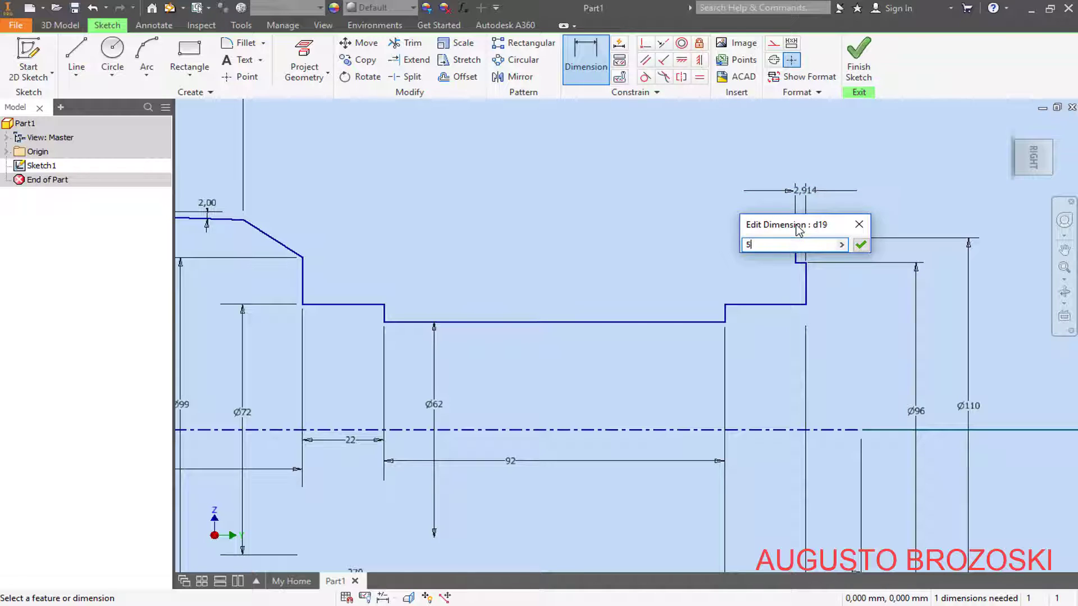
key(Return)
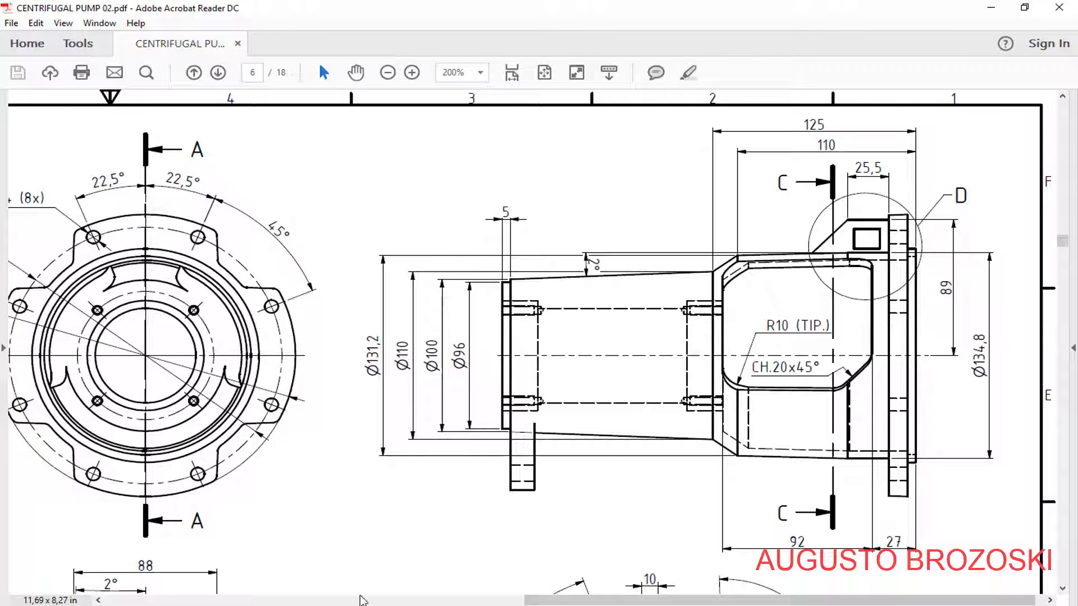
click(363, 601)
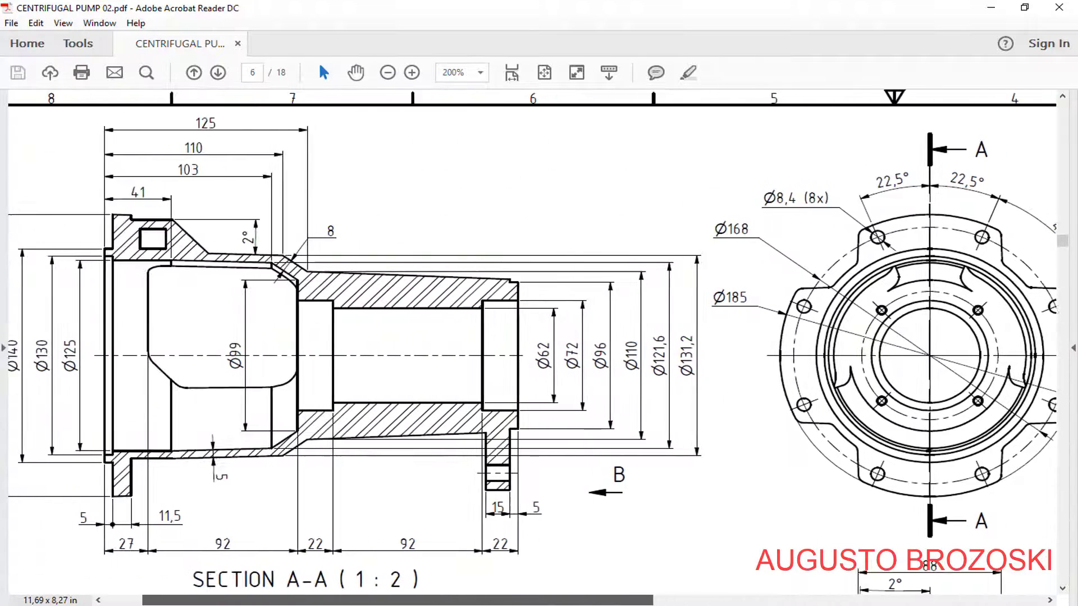
Step: Check section A-A in the PDF, and draw a horizontal line about 24.5 mm long from the flange's open lower end, followed by a long downward-sloping line
drag(362, 601, 352, 601)
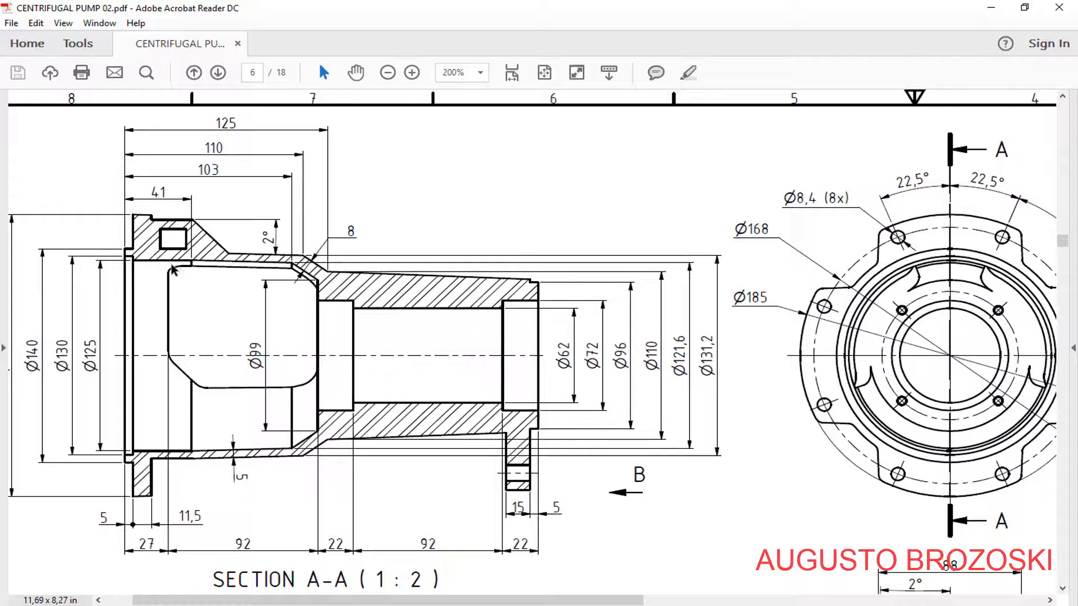
click(990, 8)
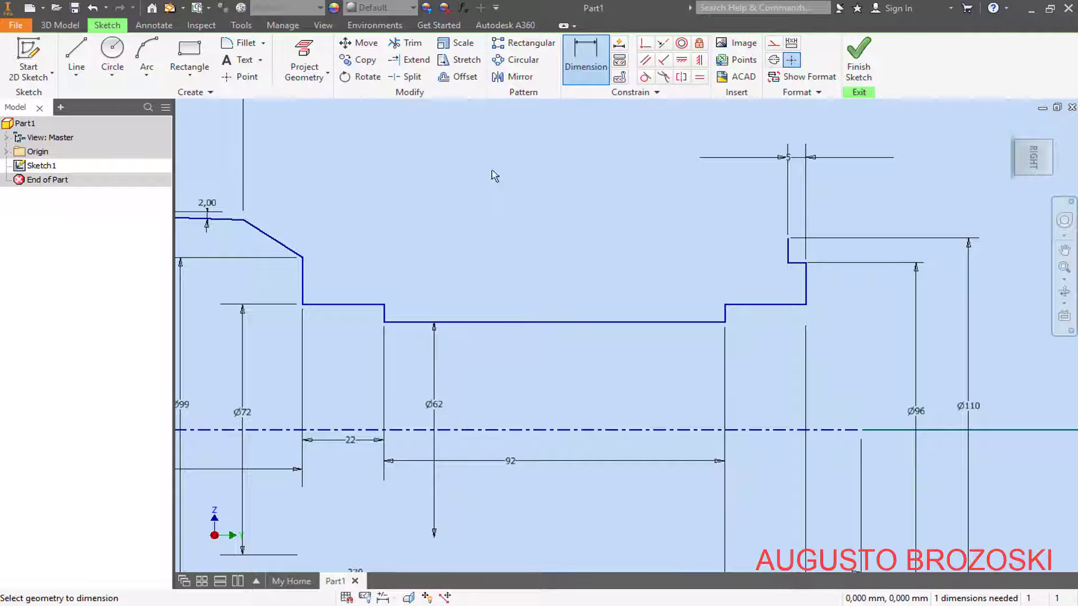
click(76, 56)
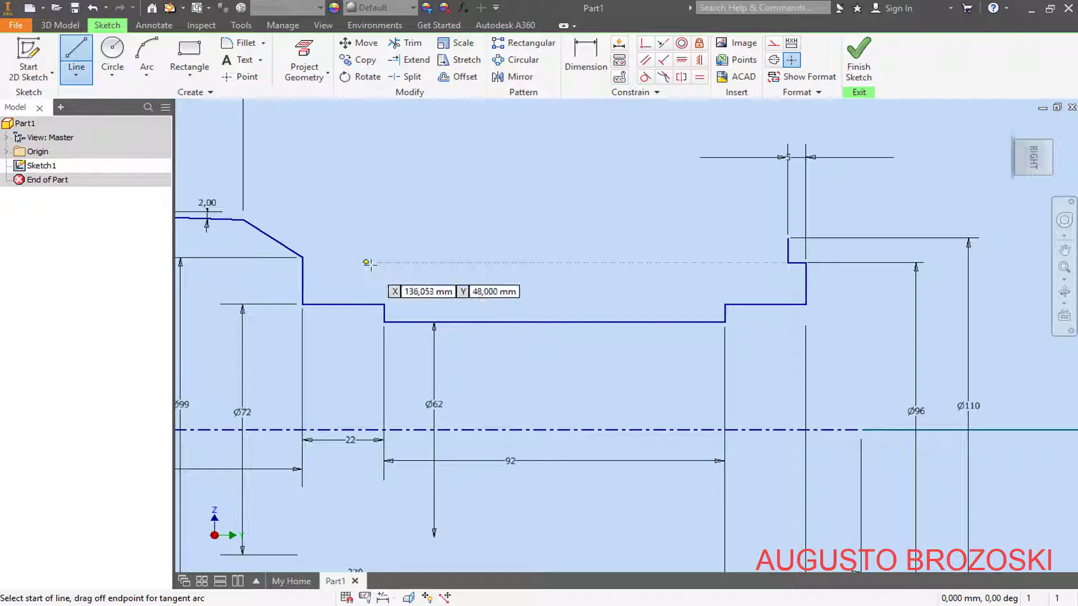
mouse_move(395, 156)
middle_down()
mouse_move(869, 163)
mouse_move(859, 207)
middle_up()
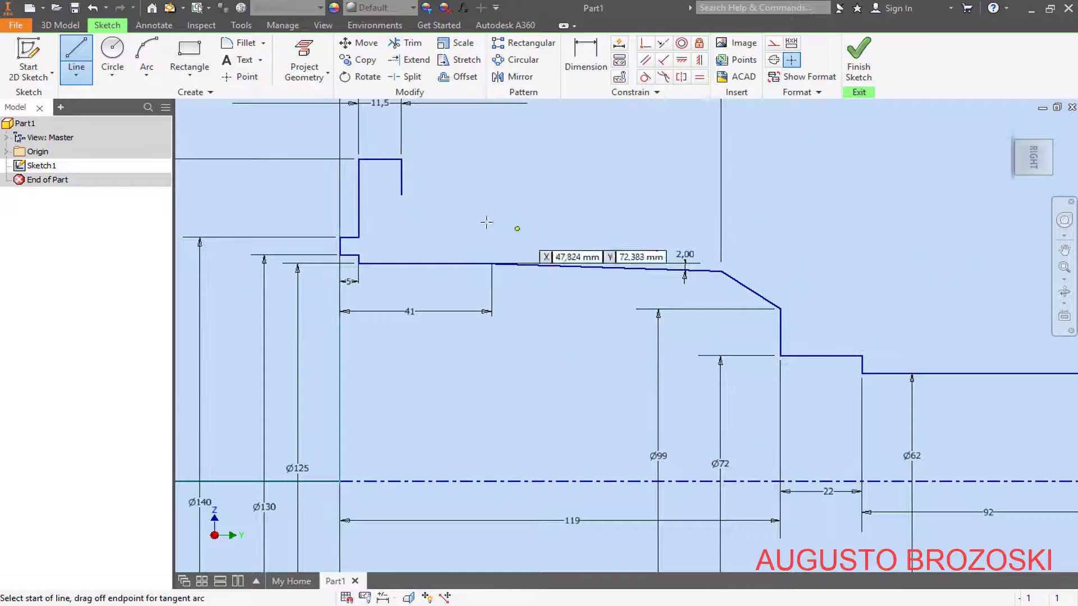
click(402, 194)
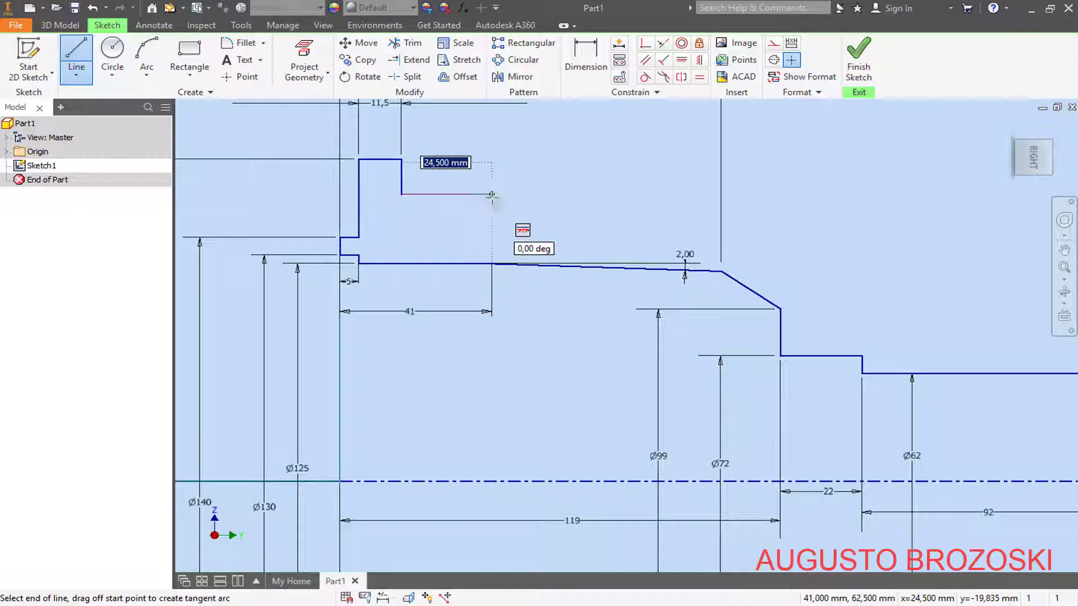
click(491, 194)
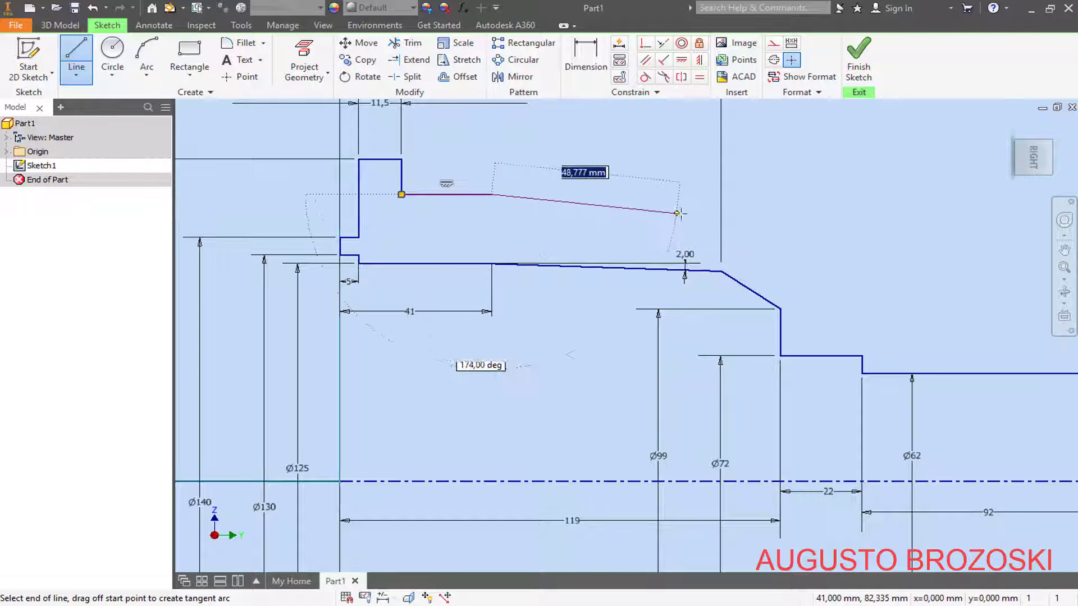
click(739, 219)
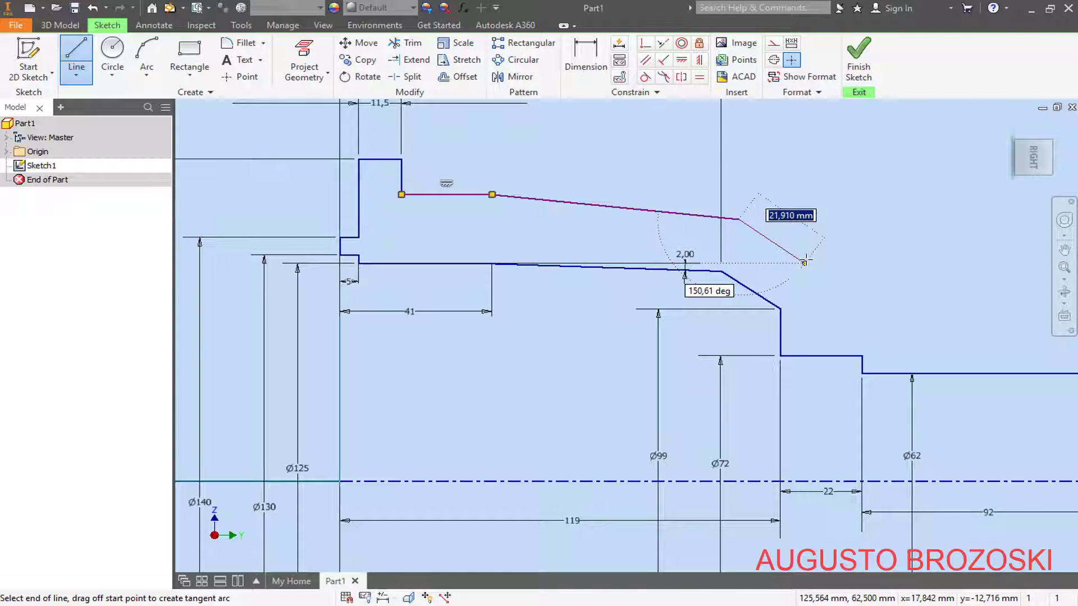
Step: Continue the outer contour with a steeper line about 22 mm long and a long taper ending at the upper end of the 110 mm diameter line
scroll(794, 264, down, 3)
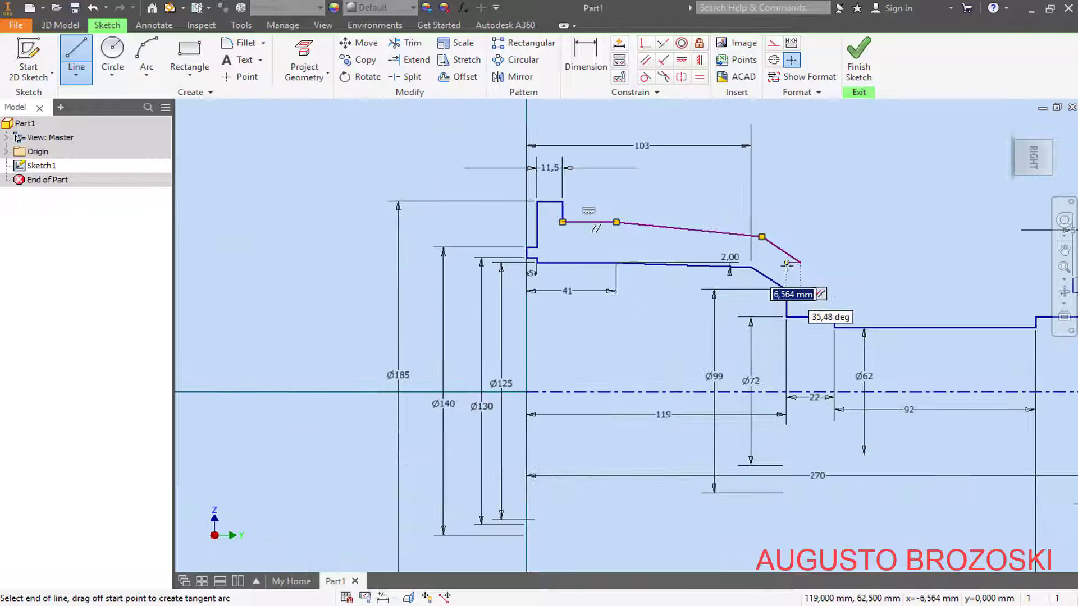
middle_drag(800, 270, 563, 264)
scroll(564, 264, down, 3)
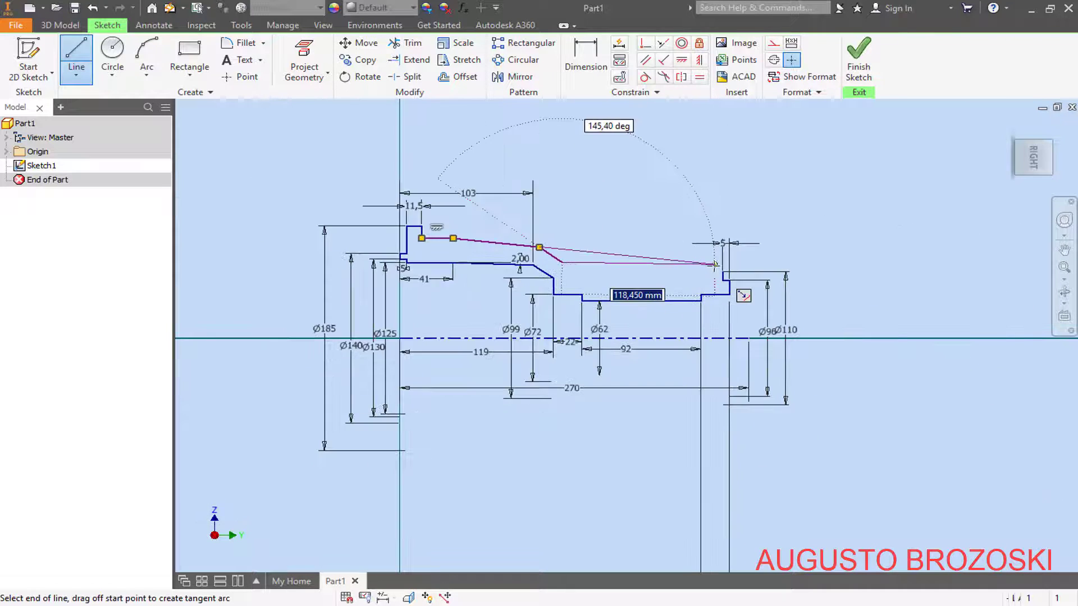
scroll(716, 264, up, 4)
scroll(712, 266, up, 3)
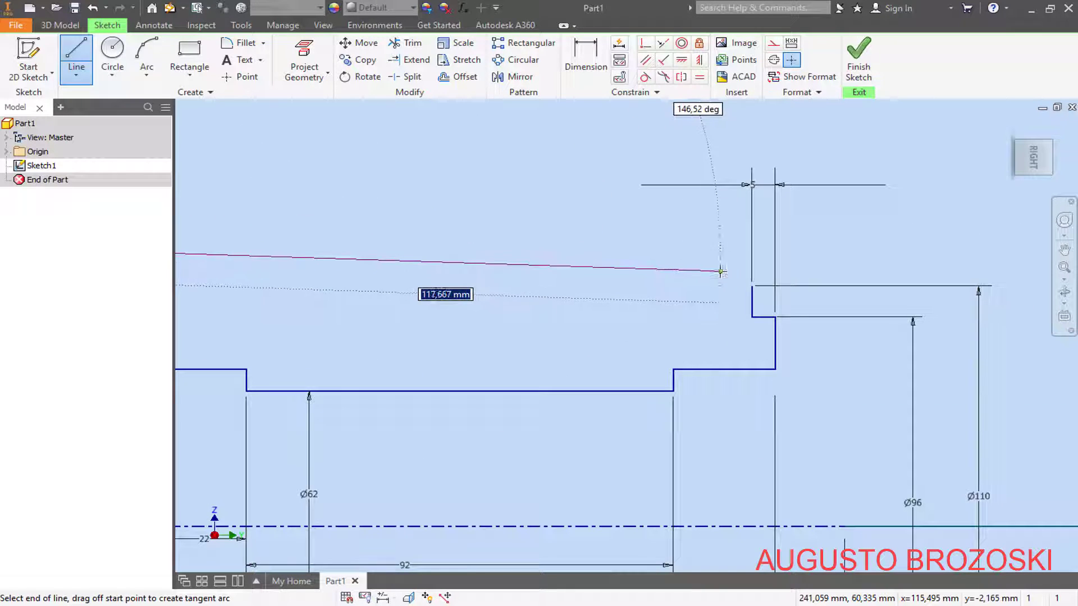
double_click(752, 286)
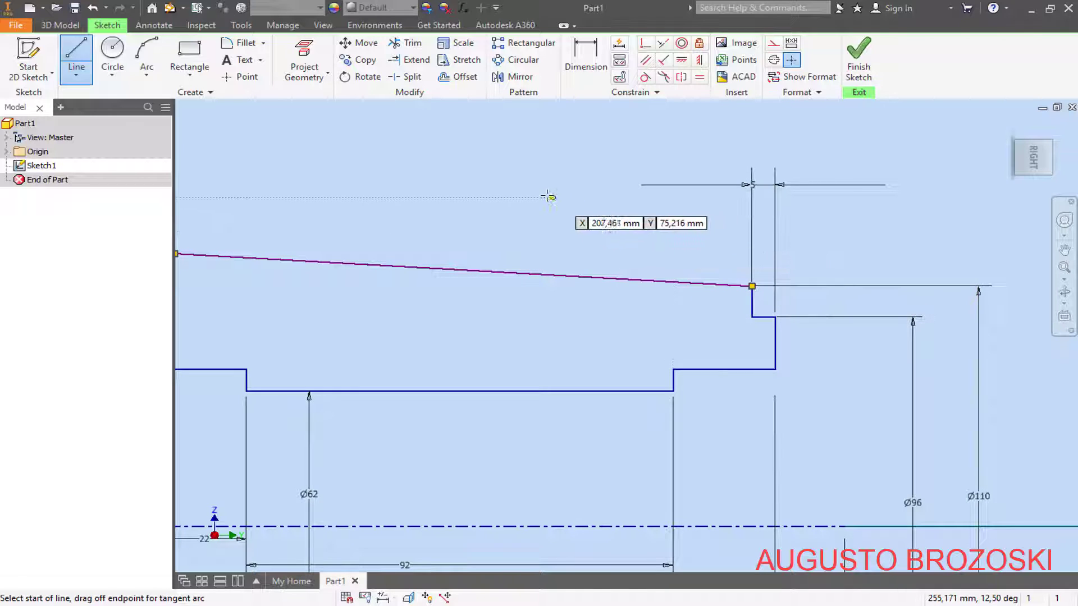
key(Escape)
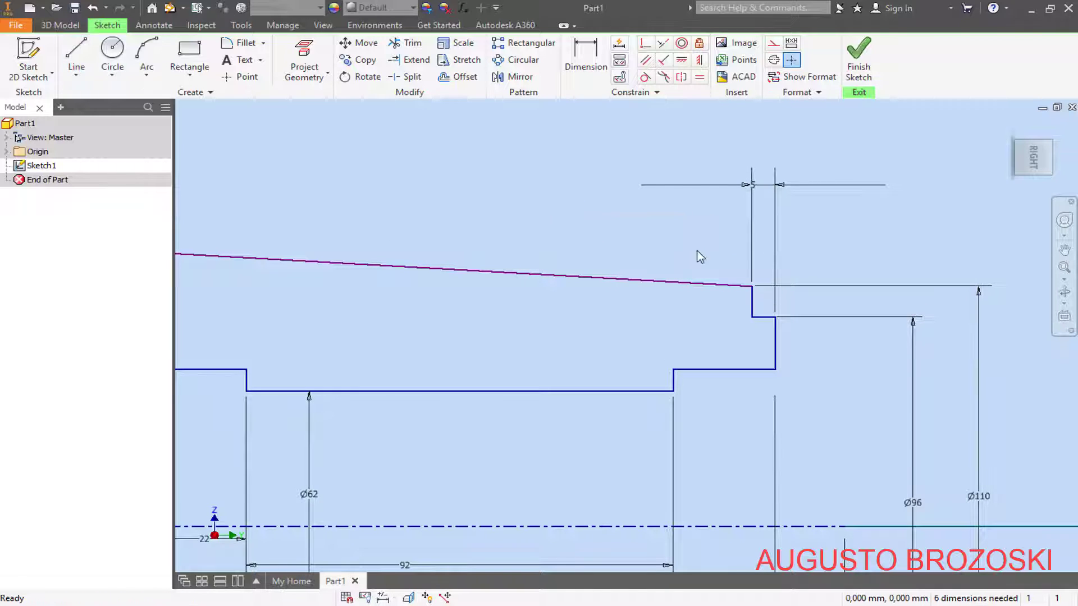
Step: Check the PDF drawing and dimension the outer horizontal line beside the flange about the centerline as a 134.8 mm diameter
scroll(537, 236, down, 5)
scroll(386, 210, up, 3)
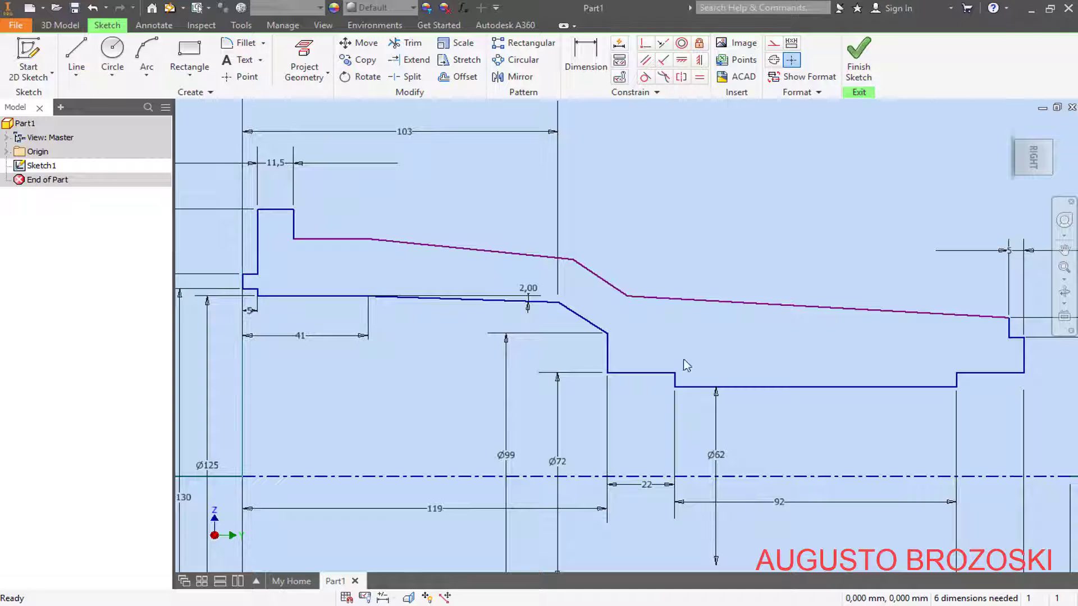
key(alt+Tab)
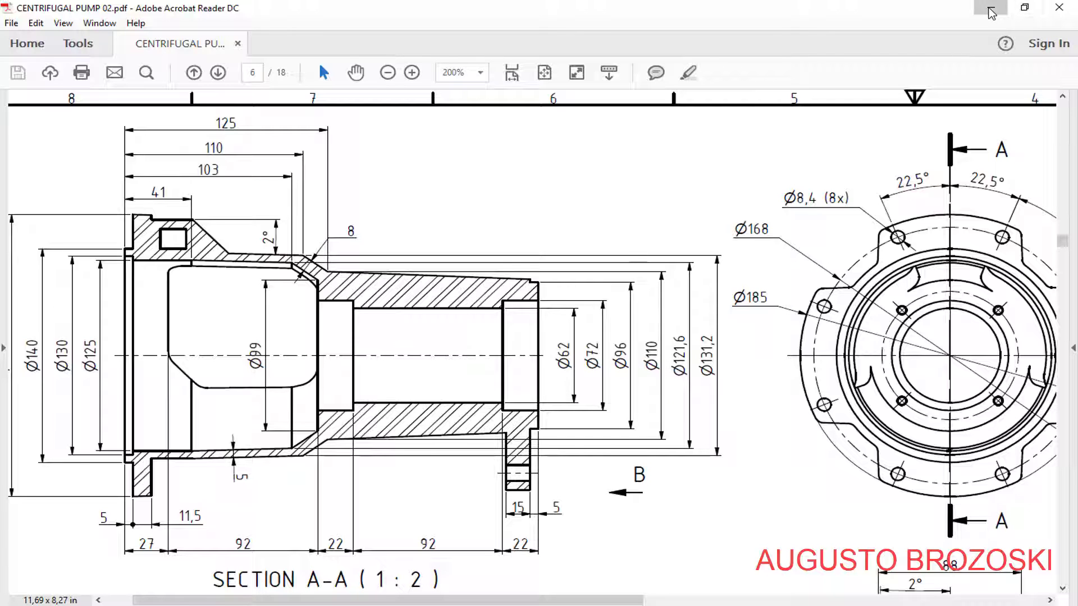
click(992, 9)
scroll(544, 312, down, 5)
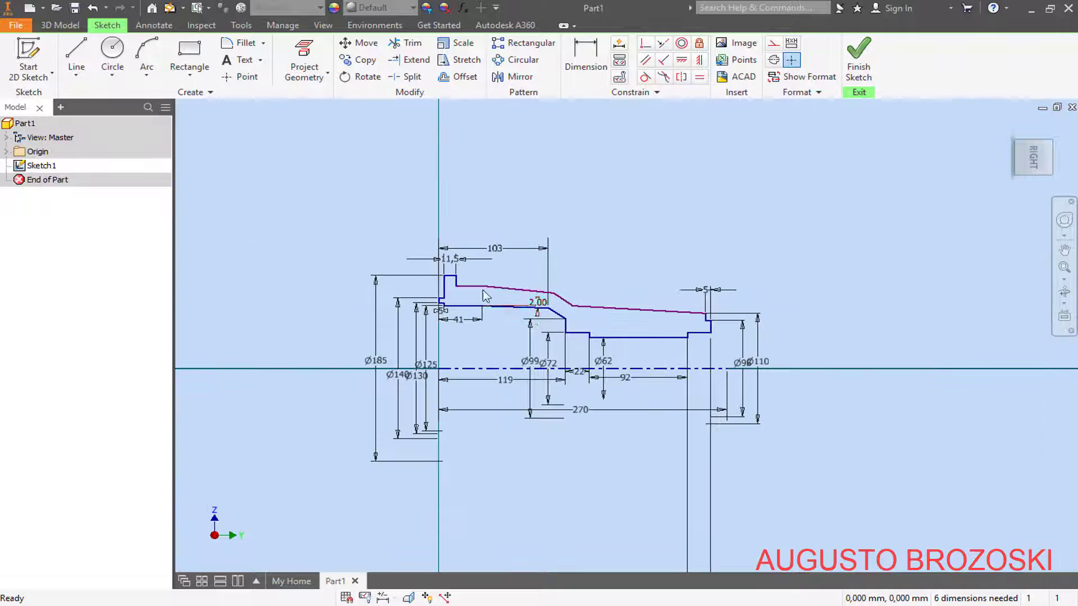
scroll(483, 293, up, 3)
click(579, 63)
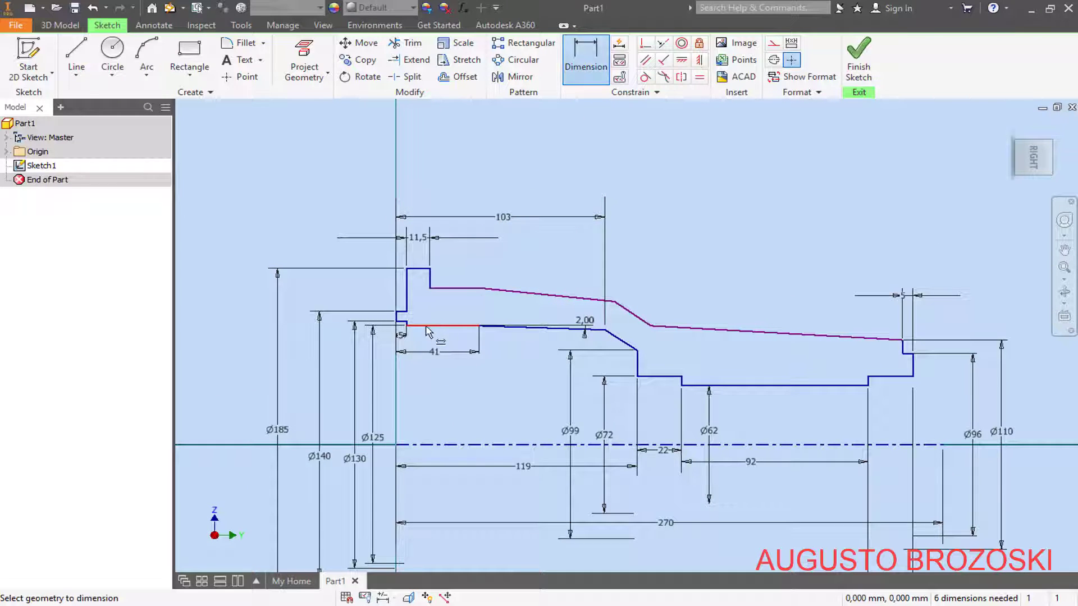
click(444, 288)
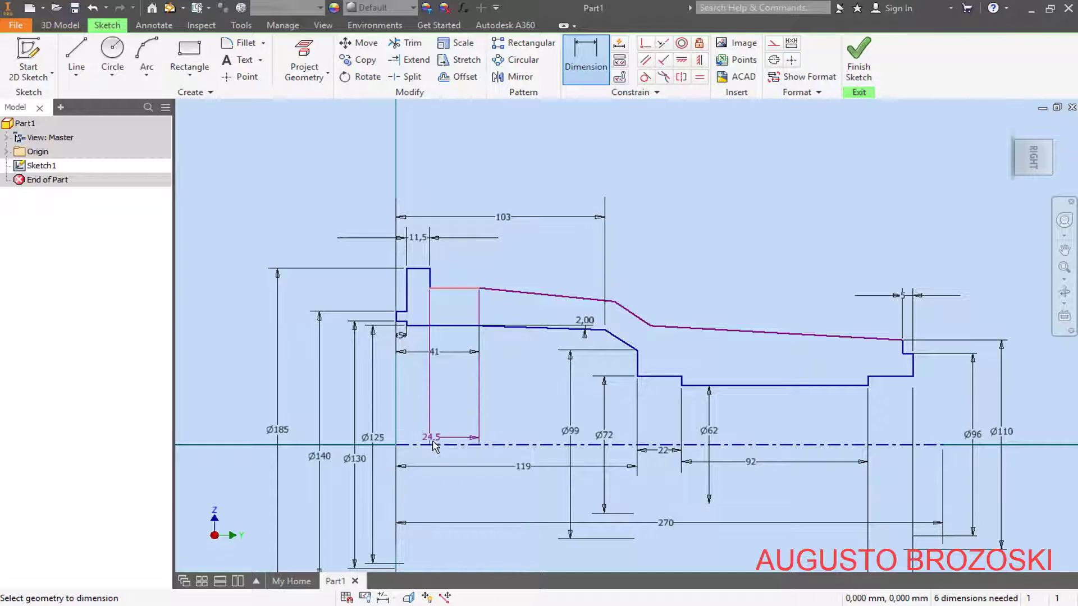
click(428, 445)
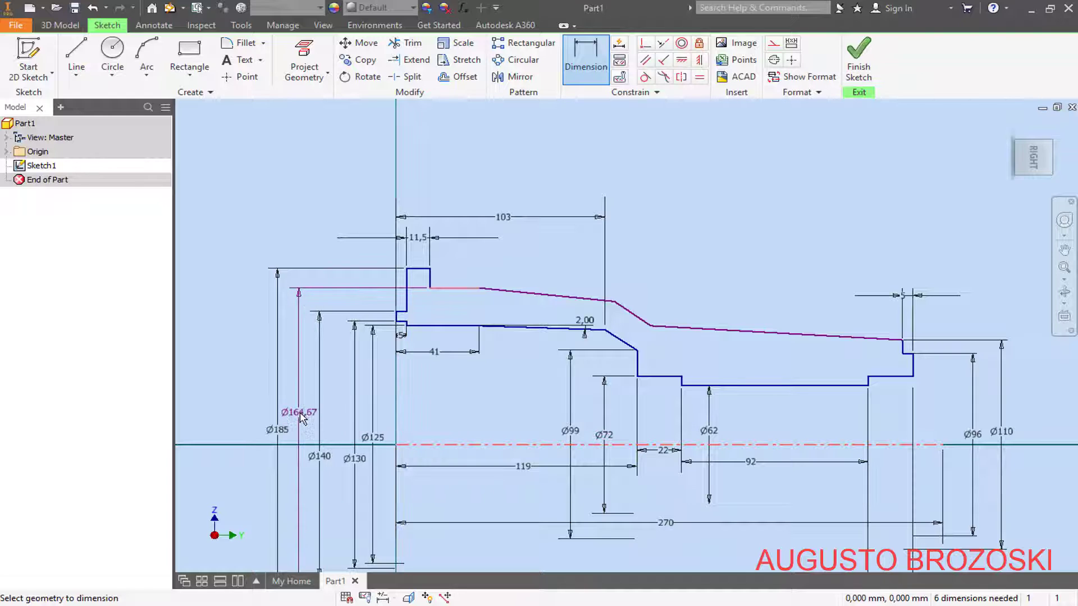
click(302, 419)
text(134)
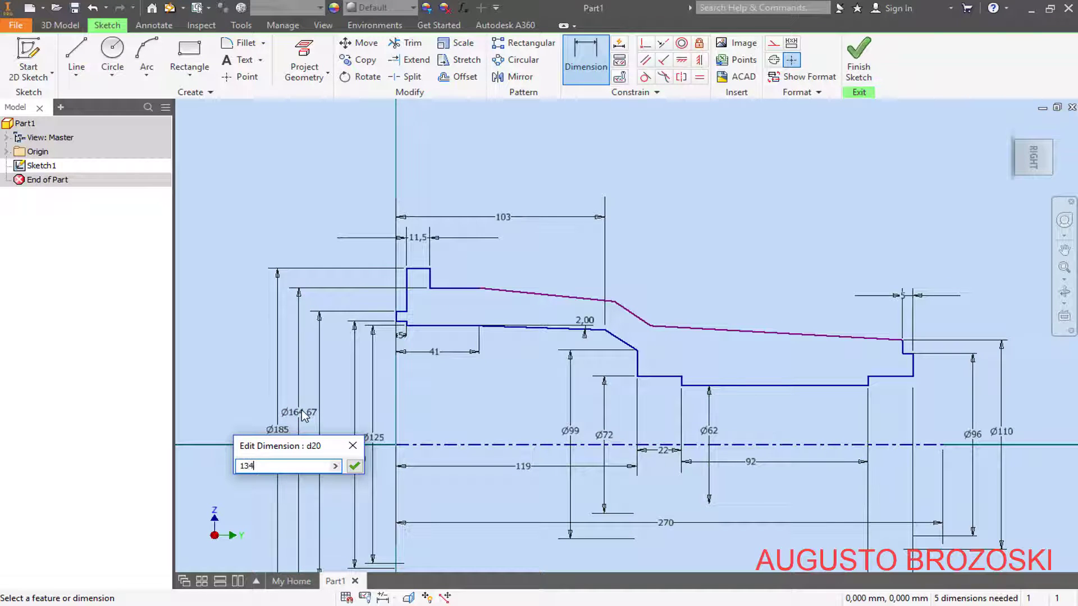
text(,8)
key(Return)
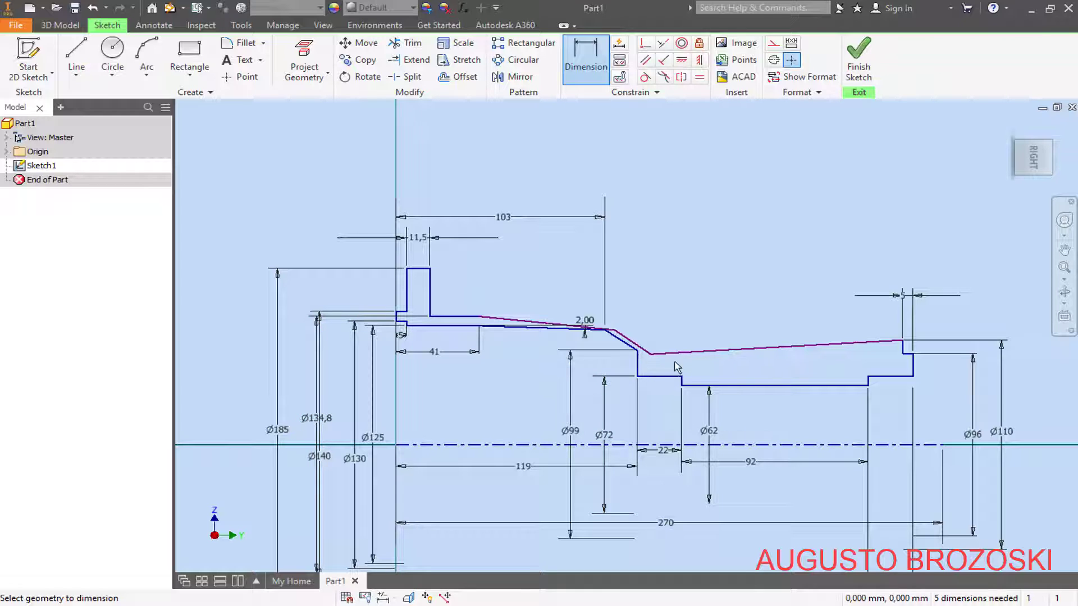
Step: Align the end of the outer horizontal line vertically with the start of the inner 2° sloped line
scroll(517, 359, up, 3)
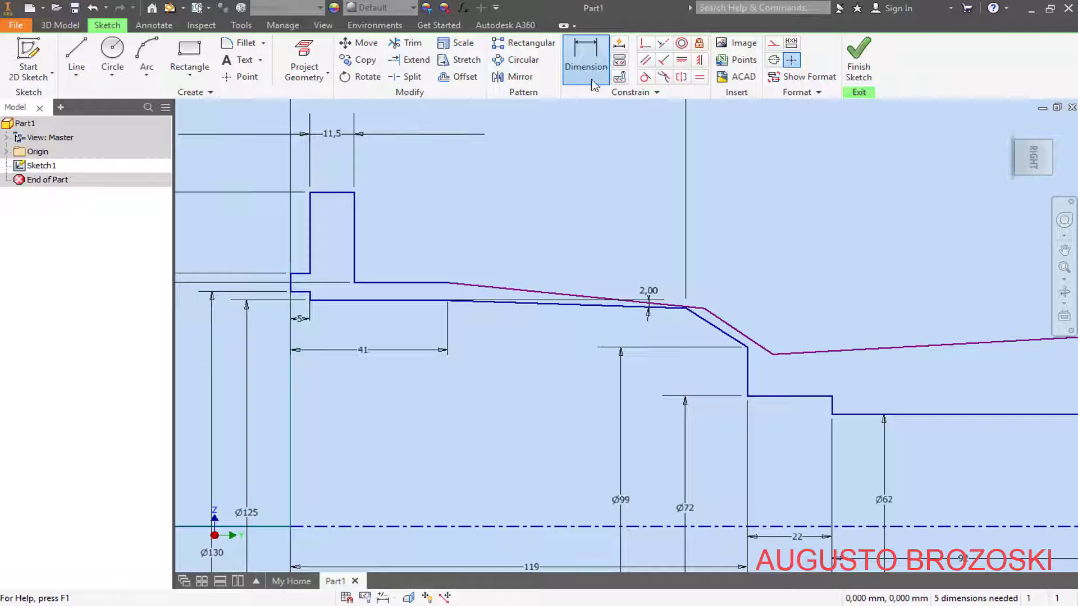
click(701, 63)
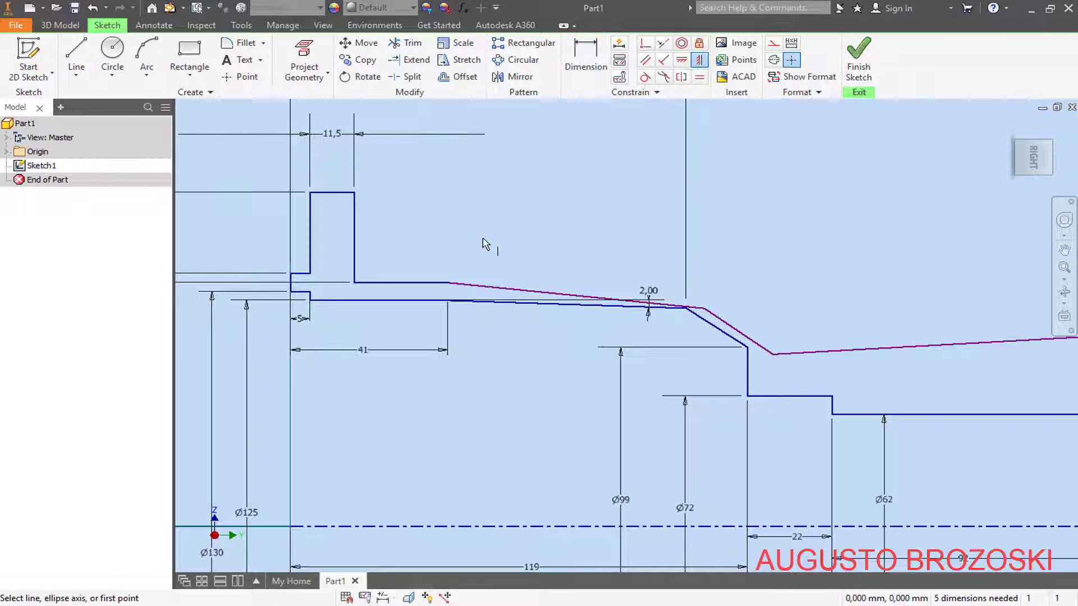
scroll(445, 296, up, 5)
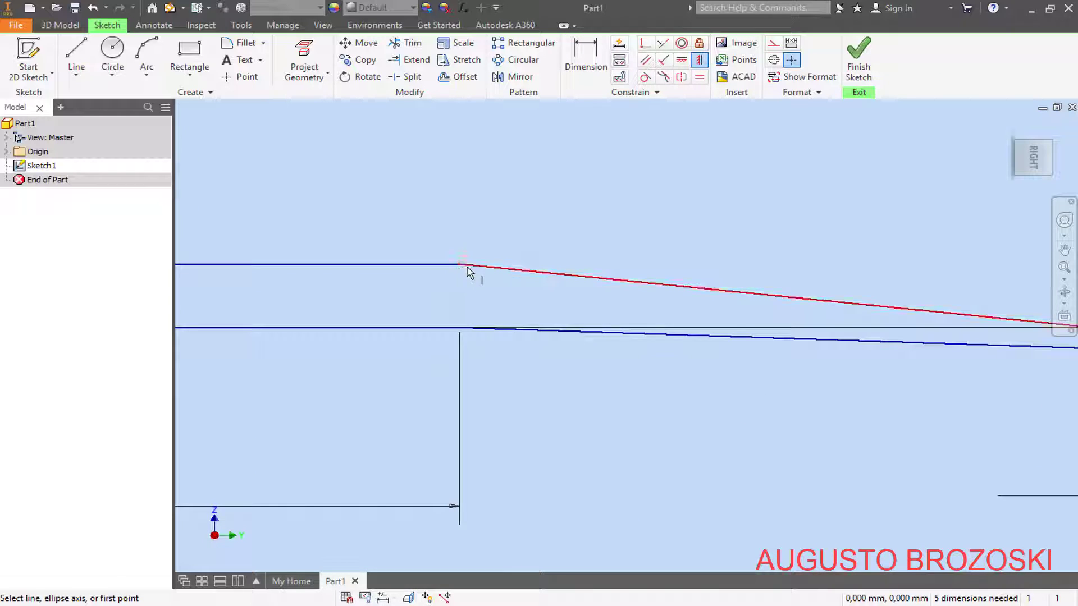
click(447, 284)
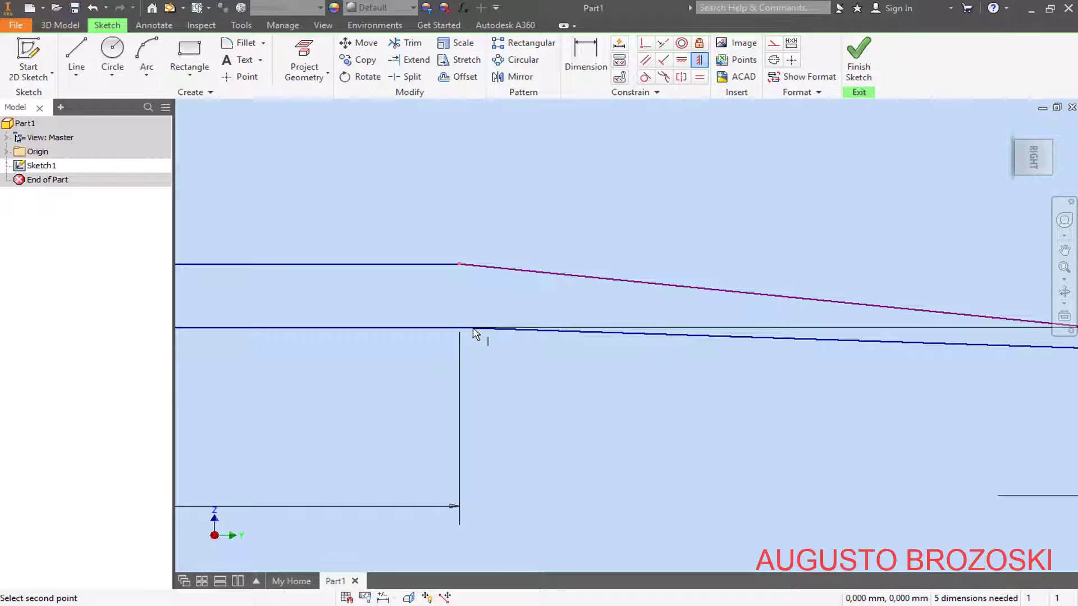
click(457, 332)
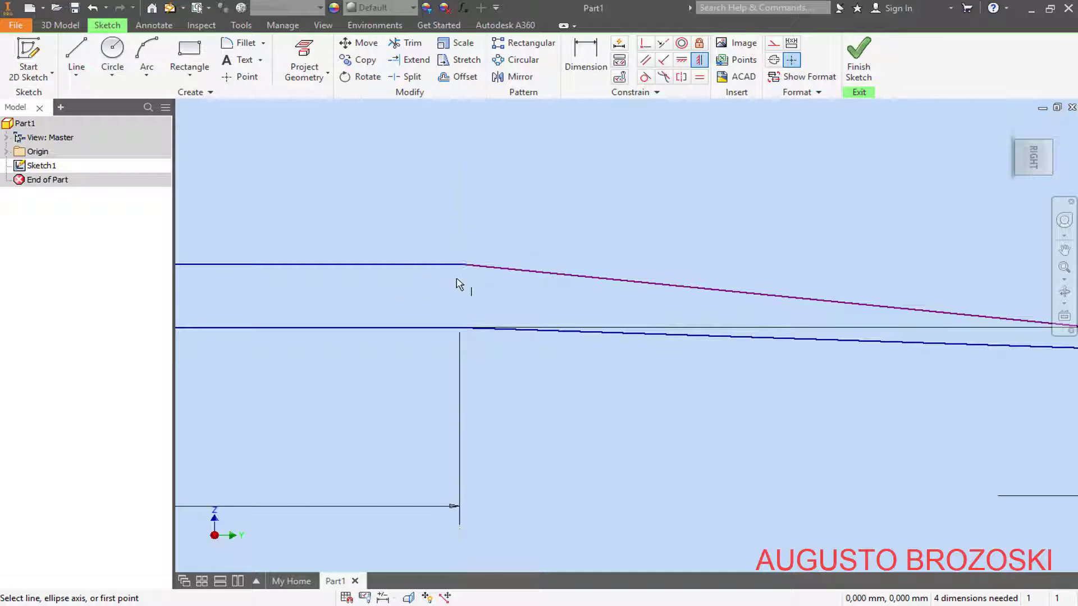
Step: Make the outer gentle slope parallel to the inner 2° line and the outer steep line parallel to the inner steep line
scroll(460, 320, down, 2)
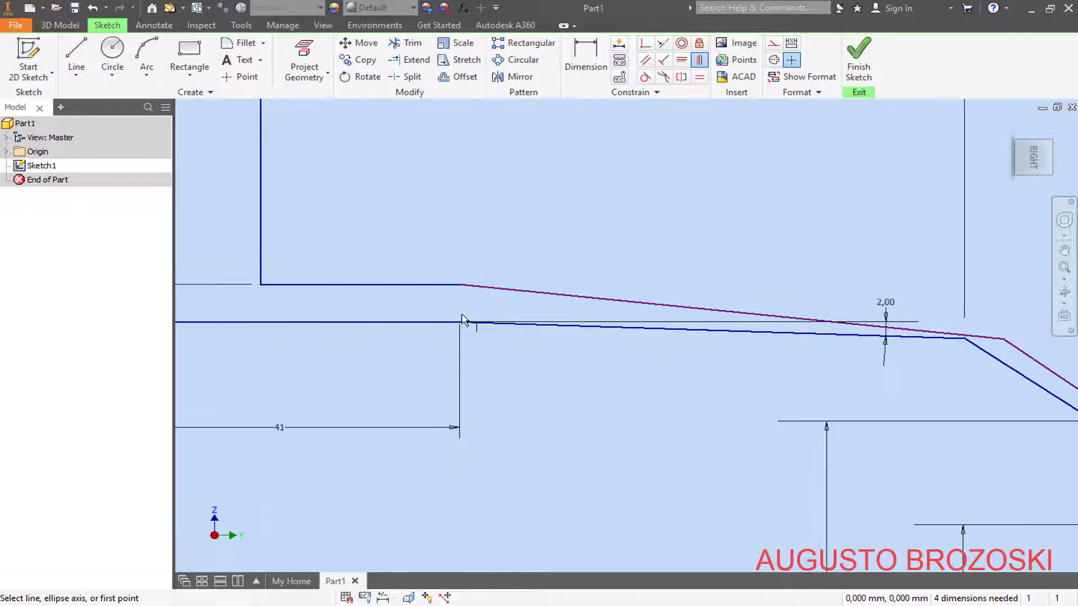
click(645, 60)
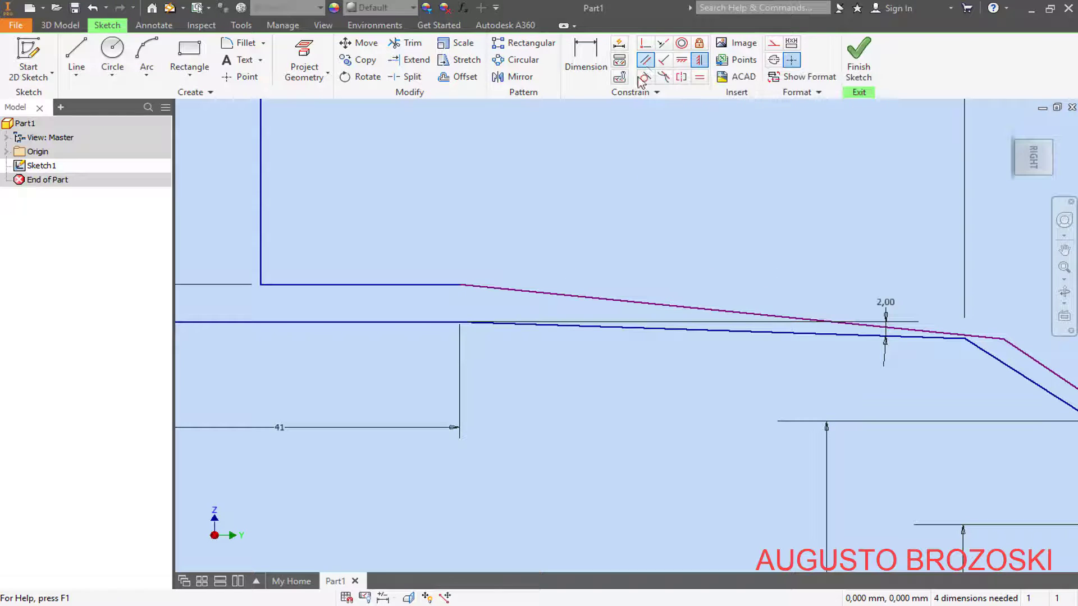
click(565, 295)
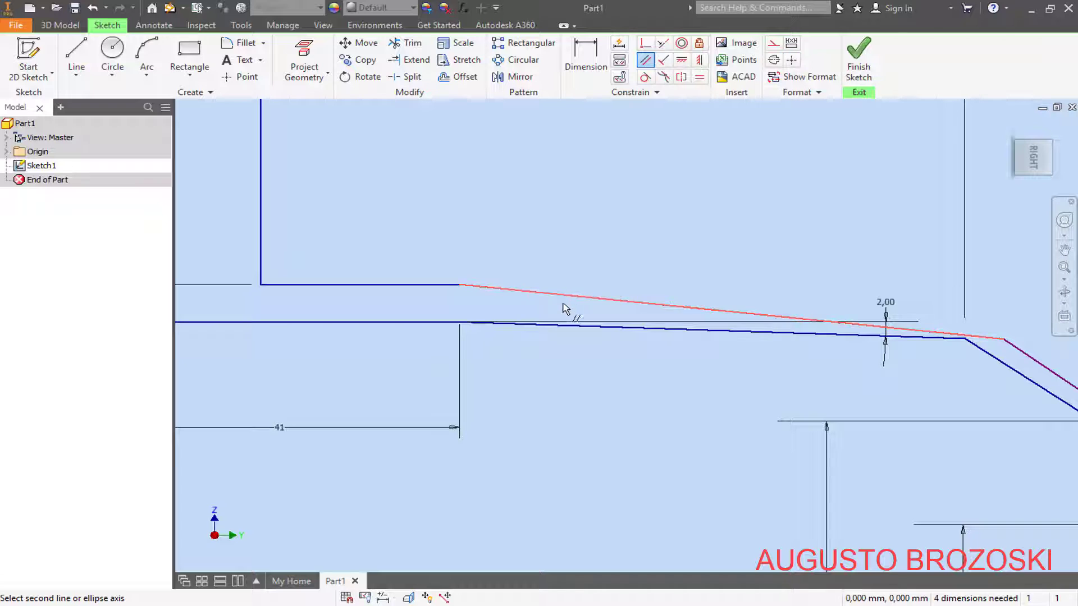
click(570, 330)
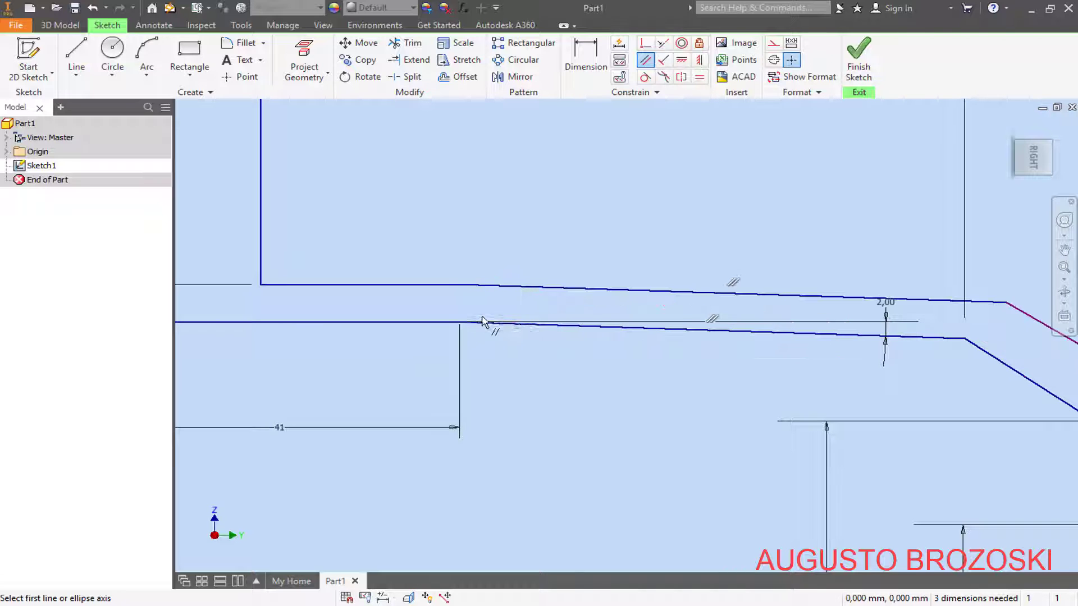
scroll(612, 325, down, 2)
scroll(730, 314, down, 4)
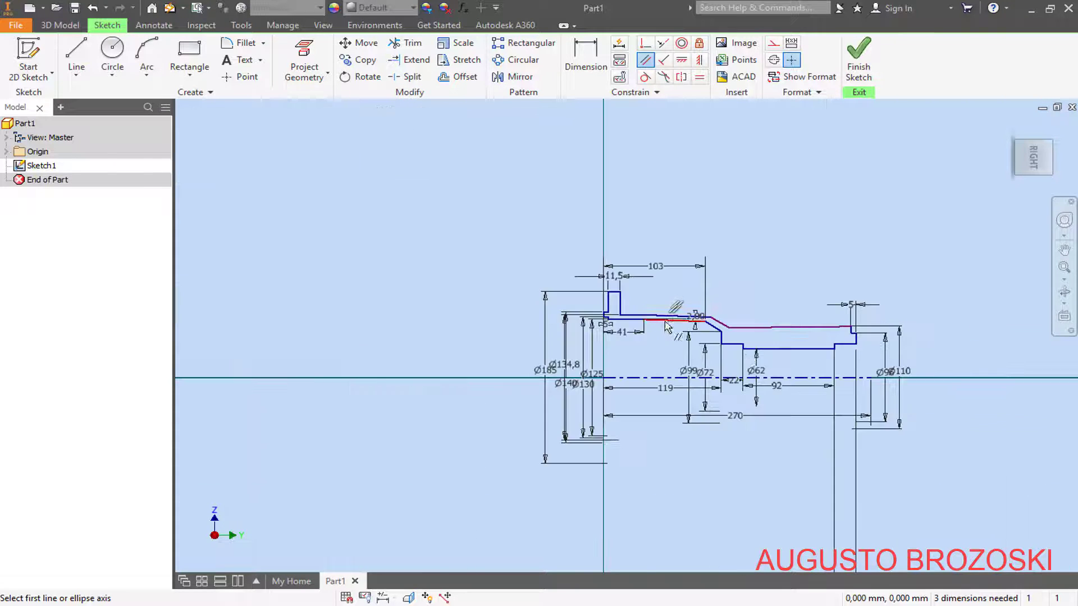
scroll(662, 300, up, 5)
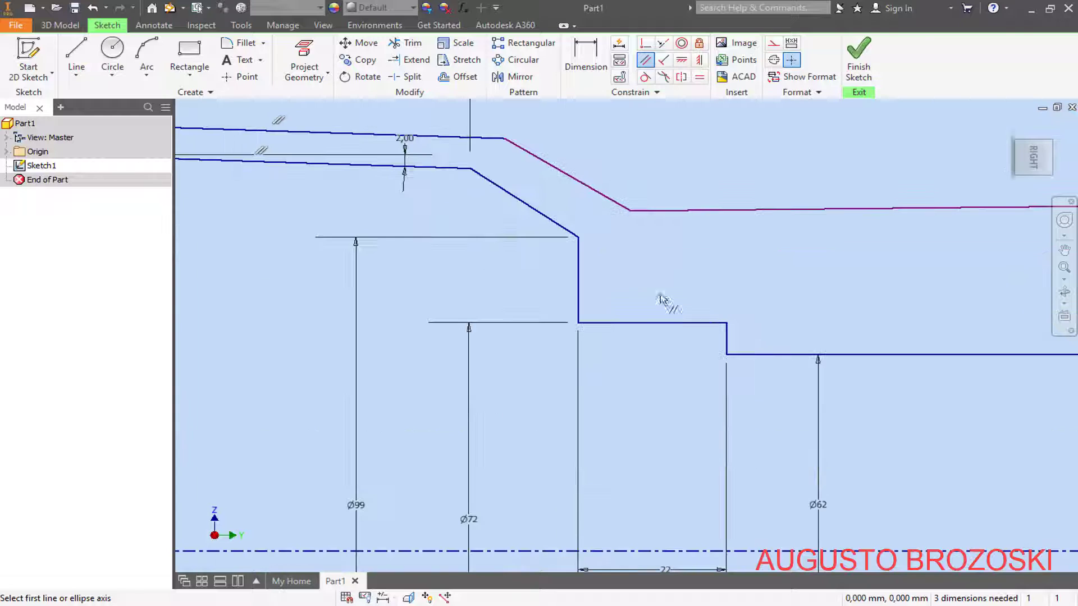
click(566, 174)
click(517, 205)
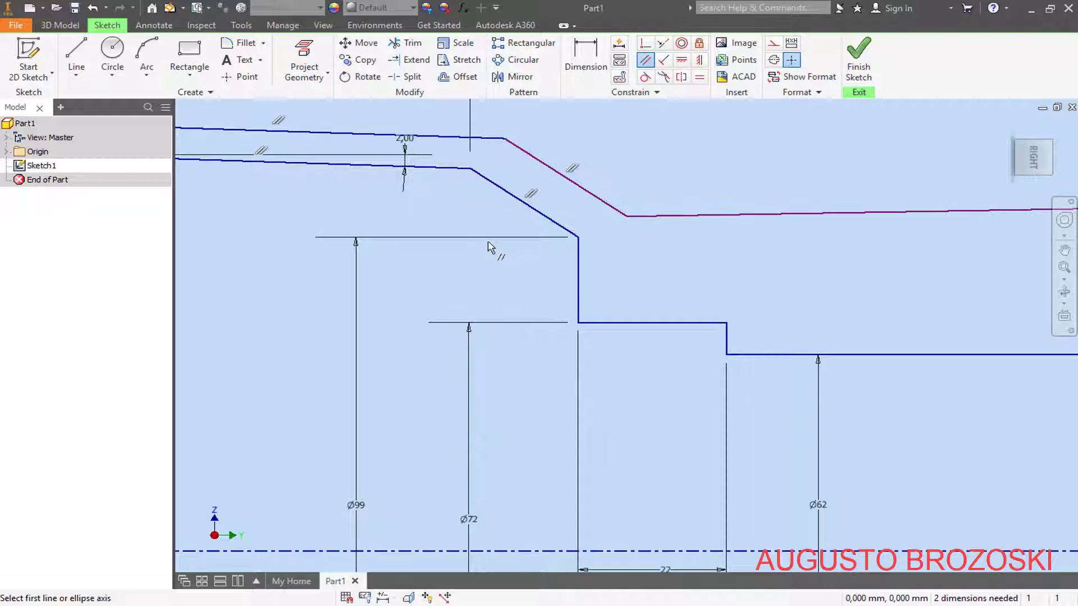
Step: Check the small end's diameters in the PDF drawing and set the 110 mm diameter dimension to 100 mm
scroll(595, 314, down, 5)
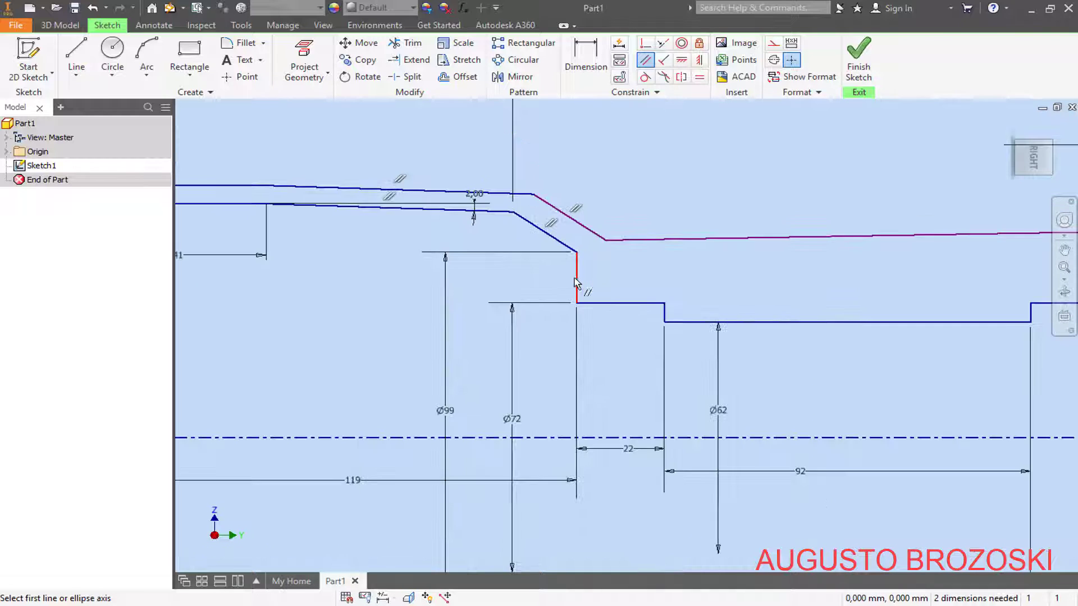
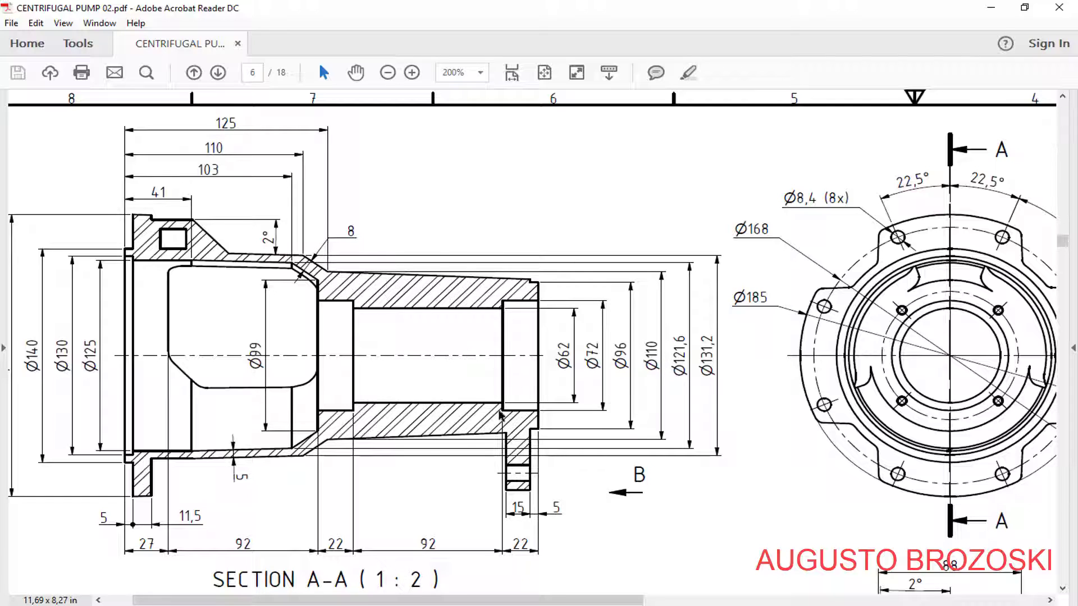
drag(477, 601, 717, 600)
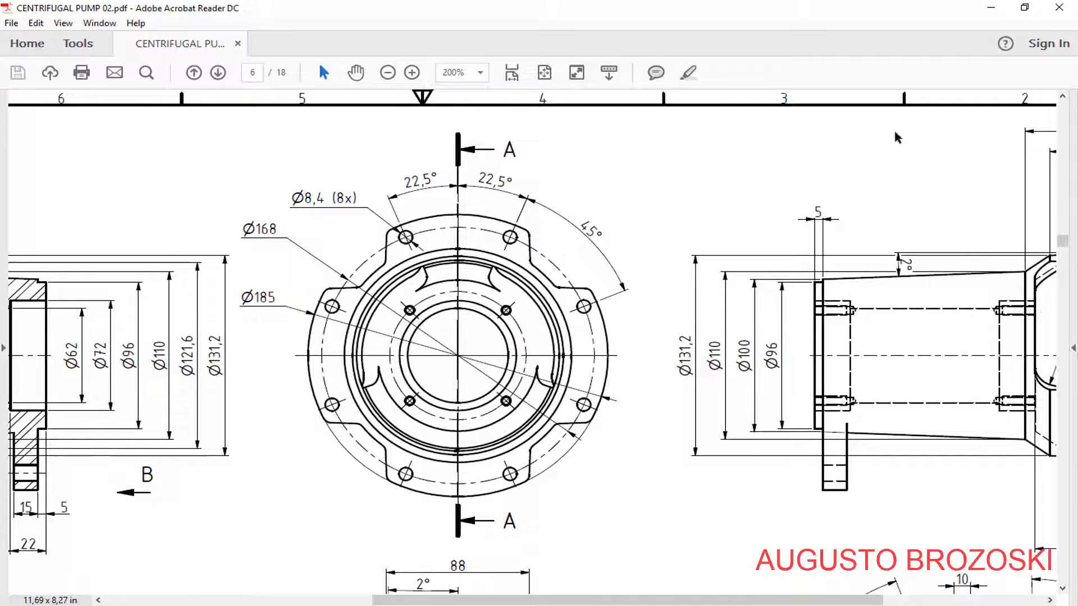
click(991, 8)
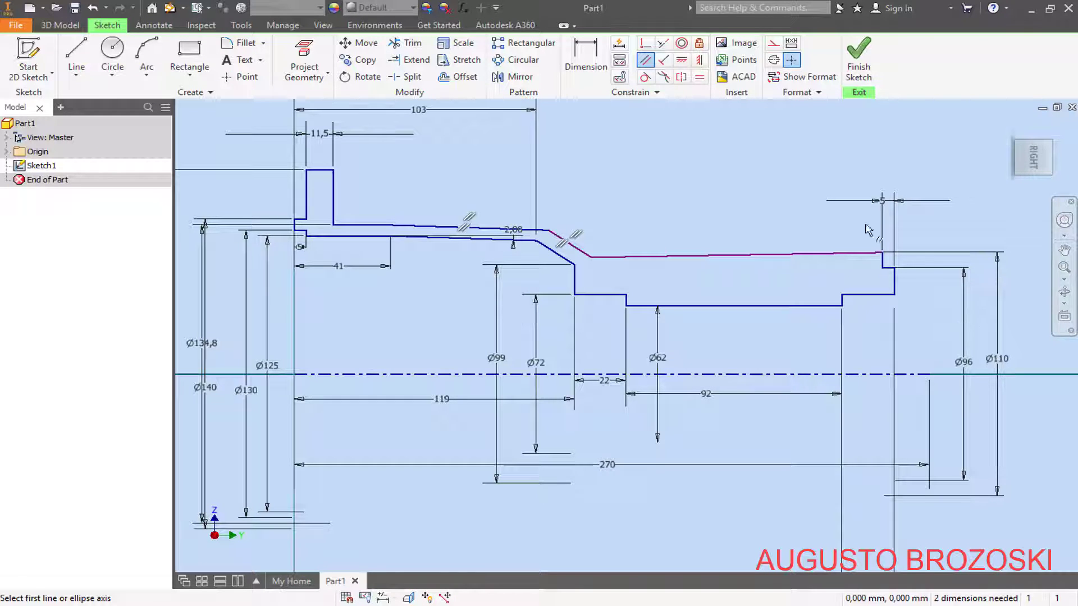
key(Escape)
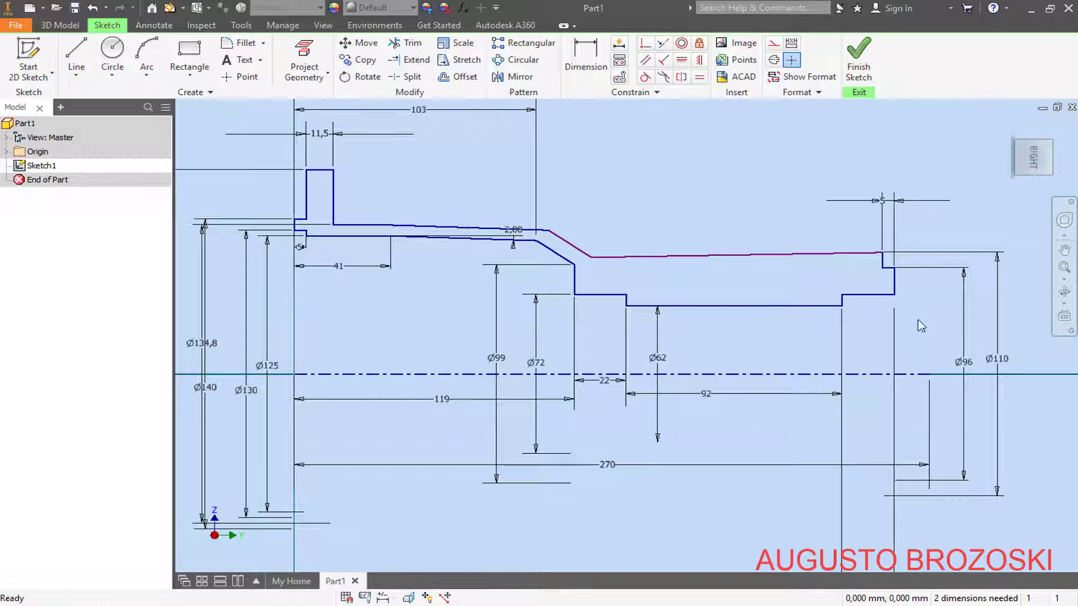
double_click(997, 371)
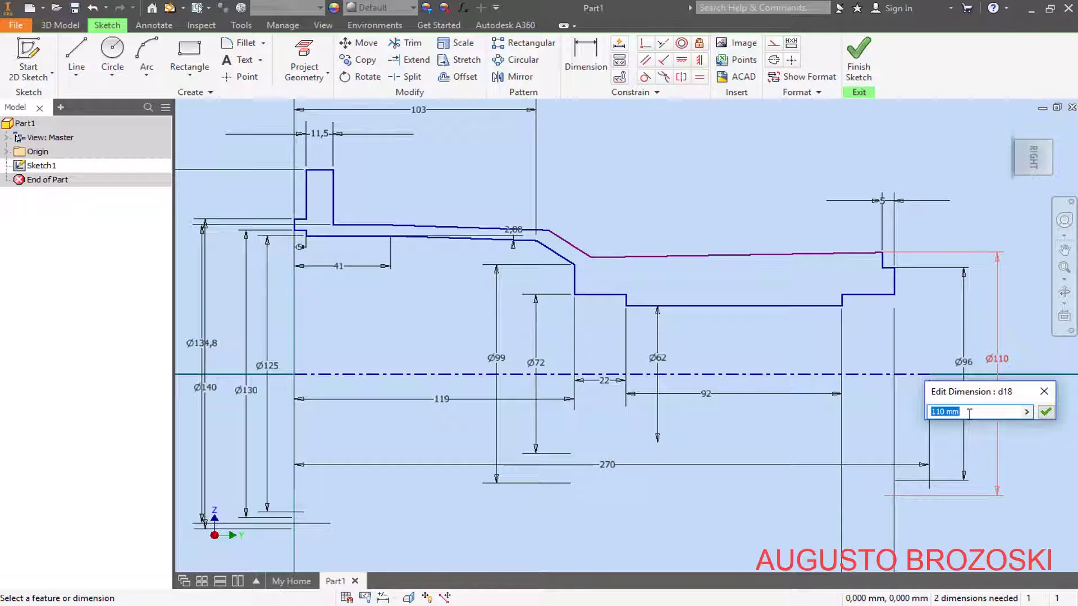
text(100)
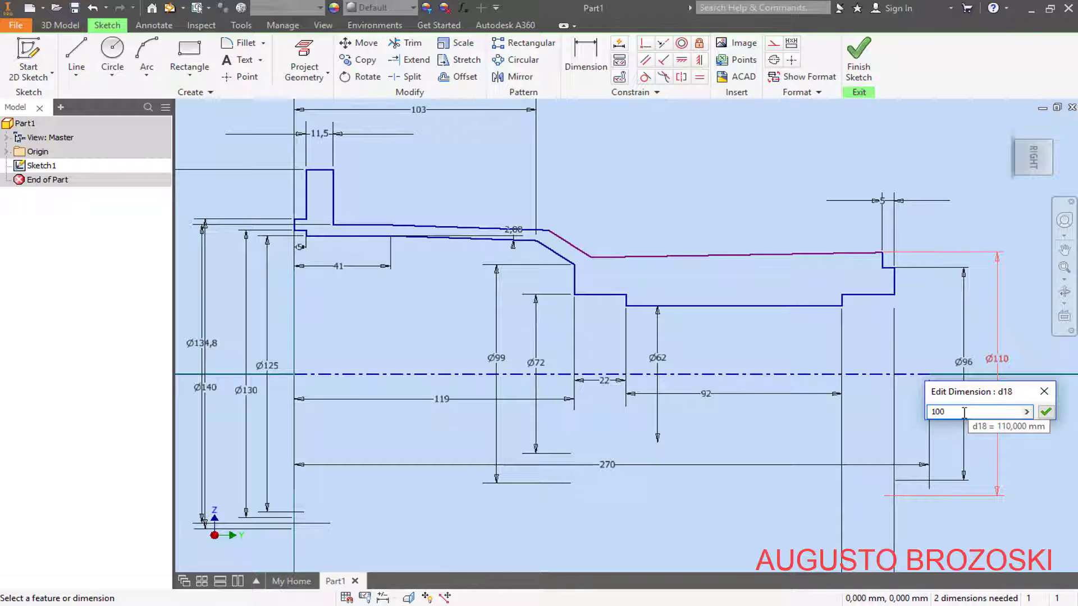
key(Return)
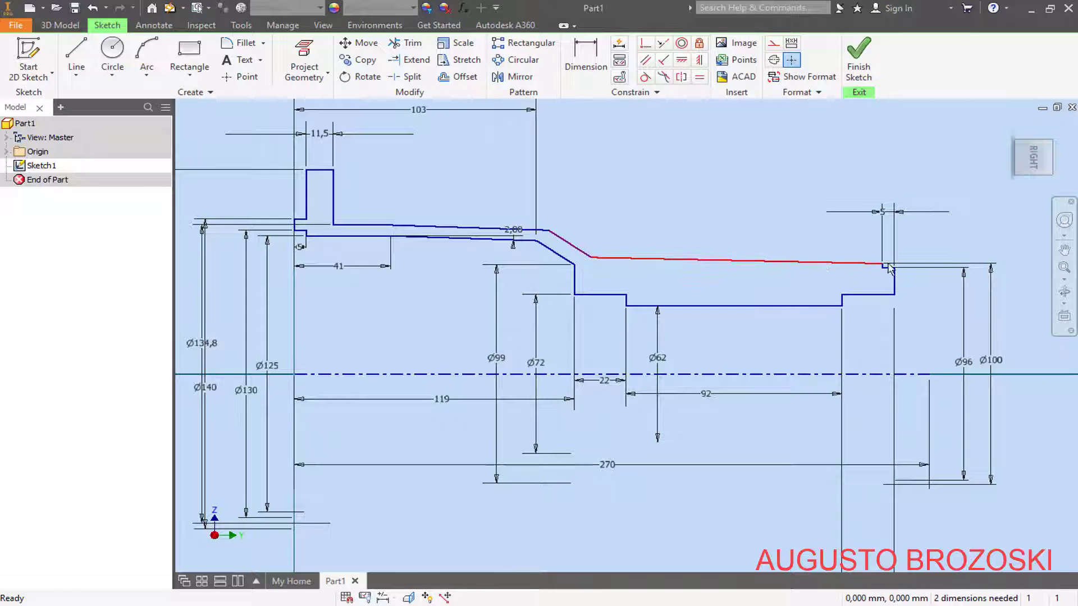
Step: Dimension the horizontal distance from the flange-side end face to the start of the outer steep line as 110 mm, per the PDF drawing
scroll(585, 201, down, 5)
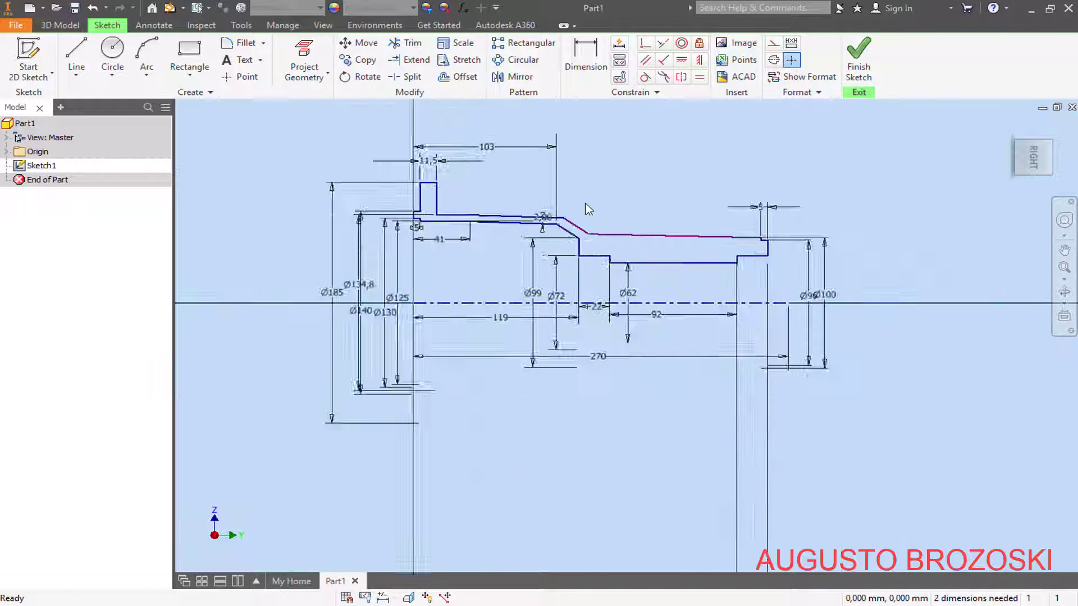
click(583, 82)
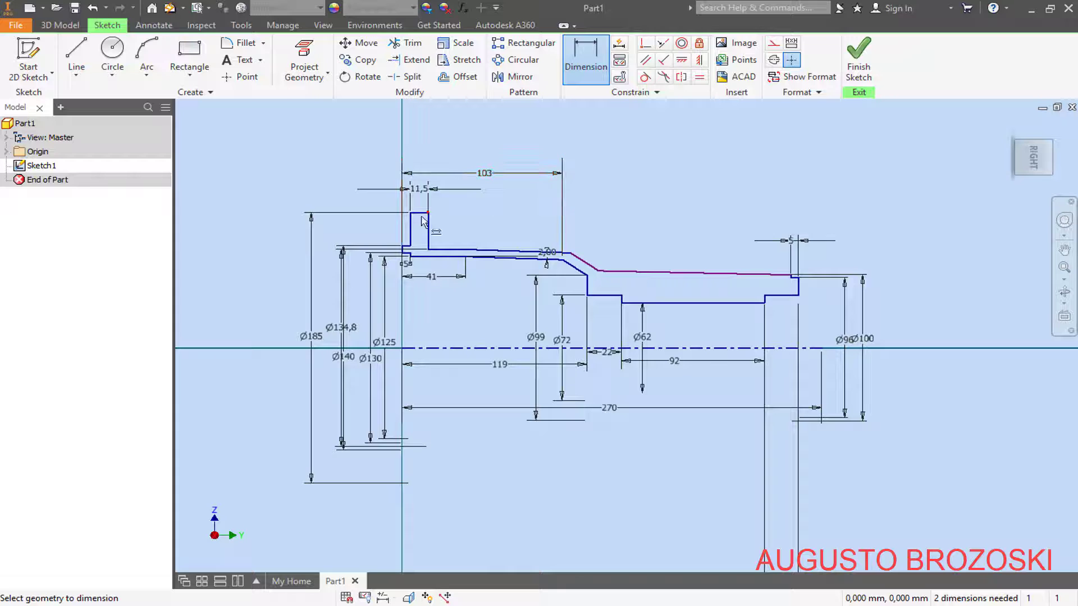
click(583, 244)
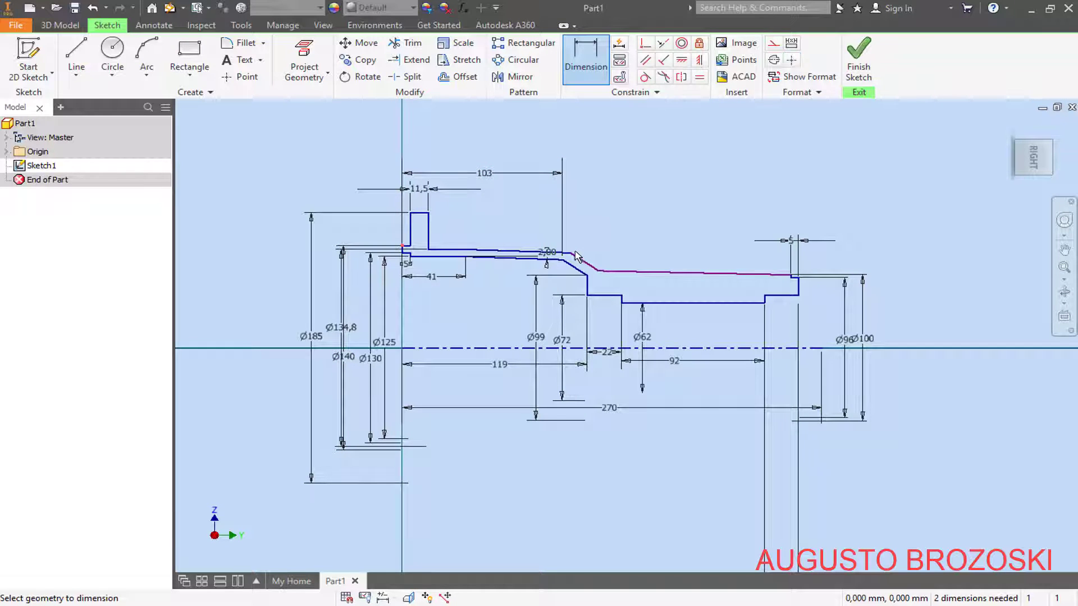
click(571, 254)
click(498, 144)
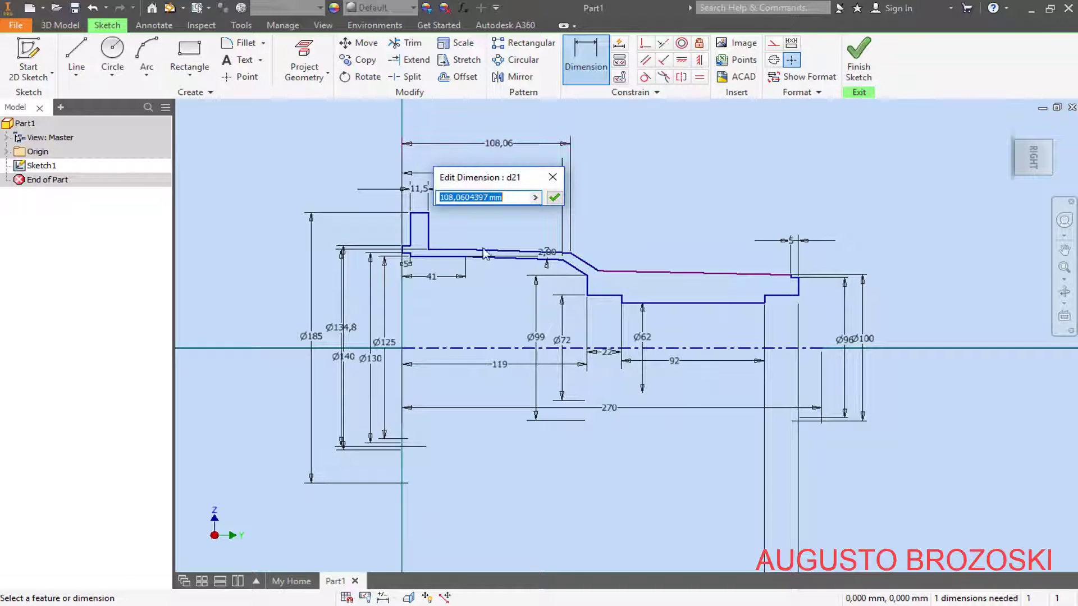
key(alt+Tab)
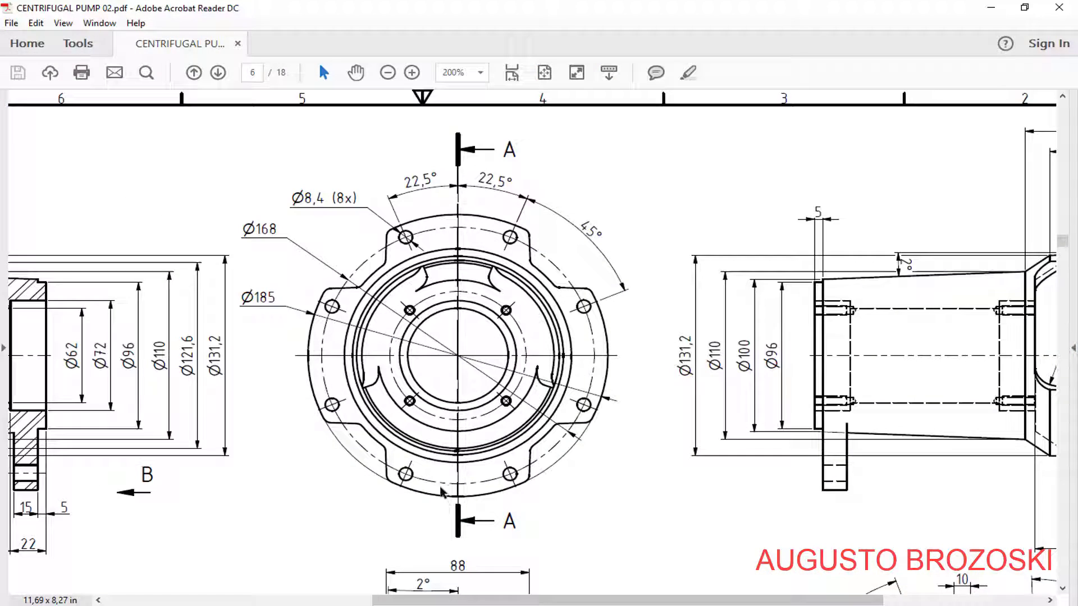
drag(483, 600, 244, 601)
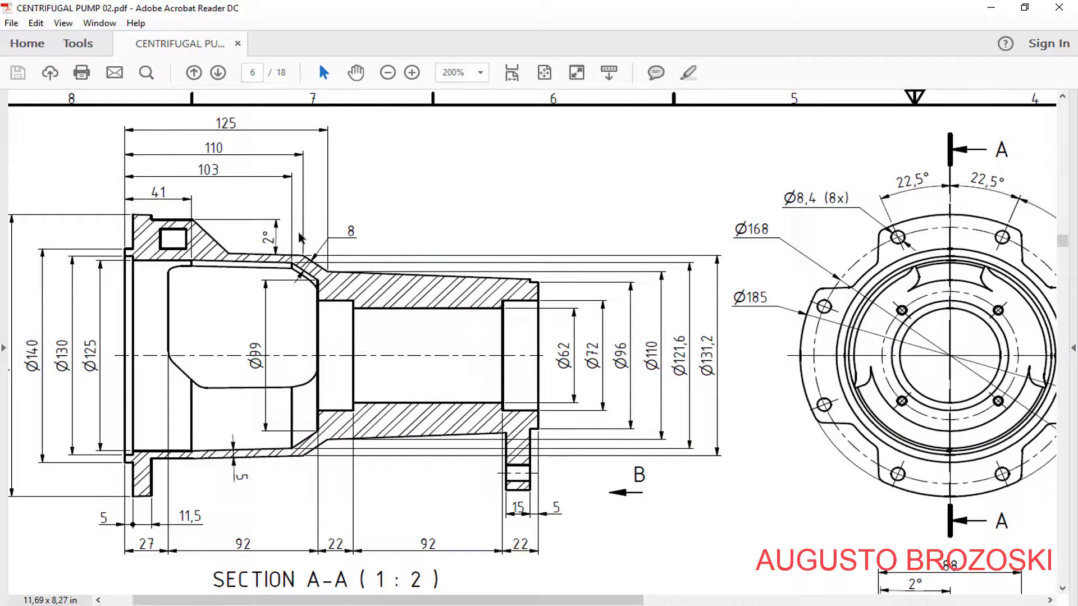
click(994, 9)
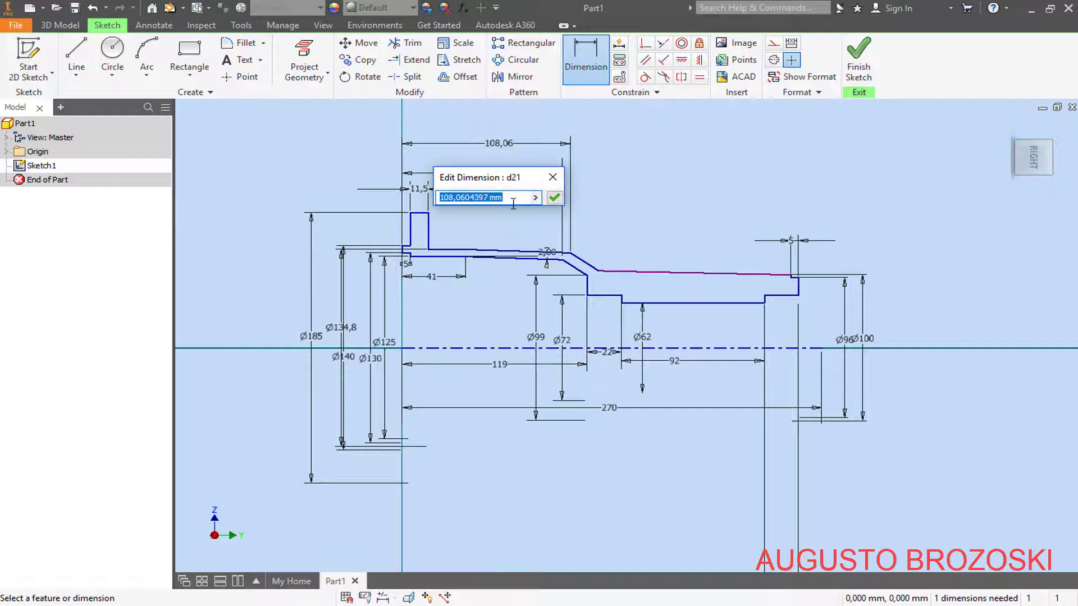
text(1)
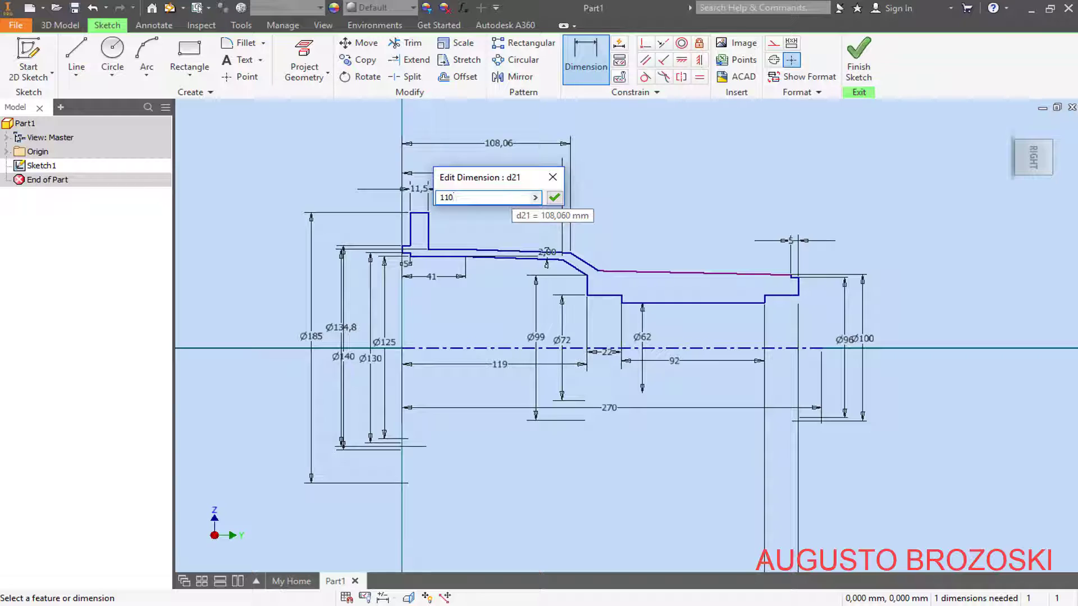
text(10)
key(Return)
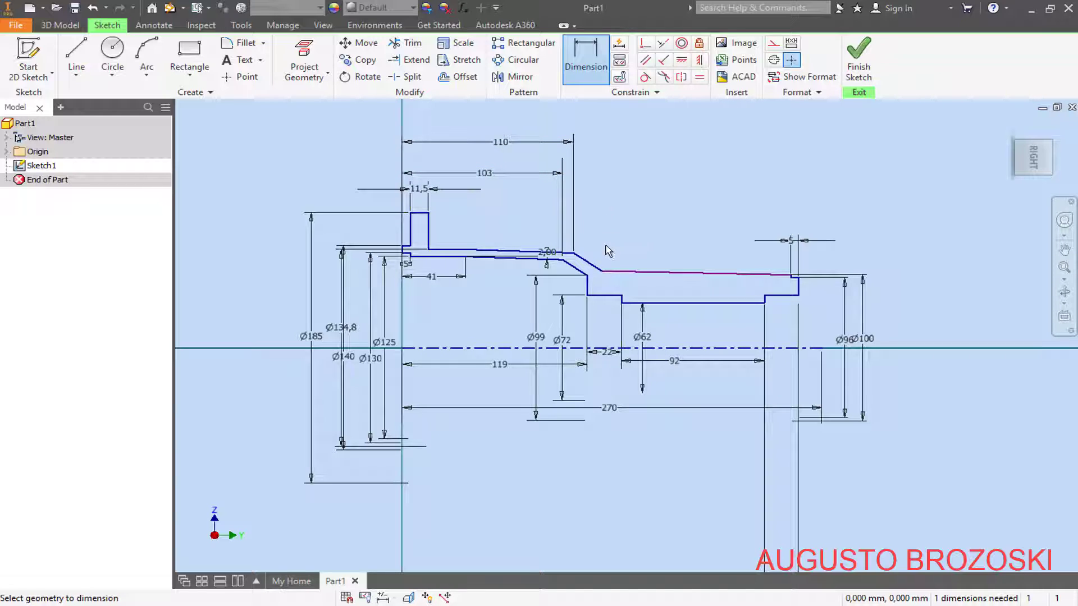
Step: Dimension the horizontal distance from the flange-side end face to the lower end of the outer steep line as 125 mm
click(402, 245)
click(486, 127)
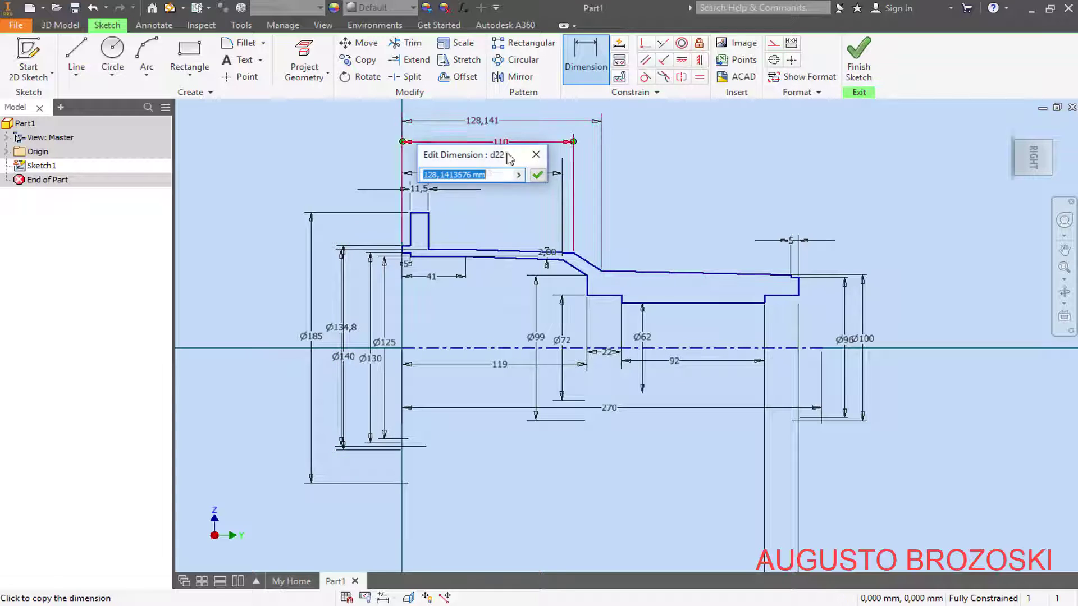
key(alt+Tab)
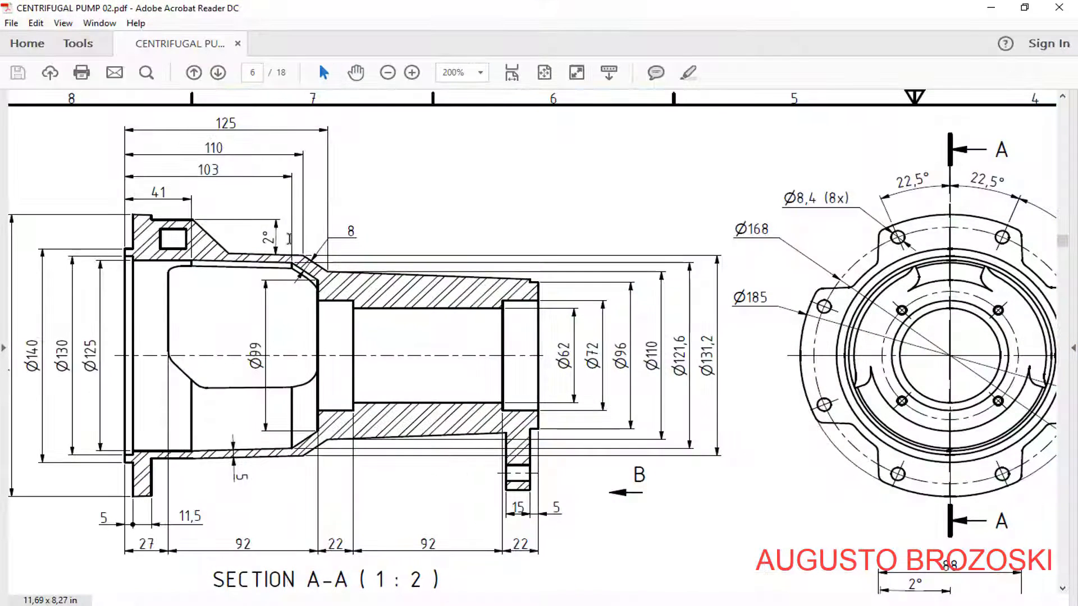
click(991, 7)
text(125)
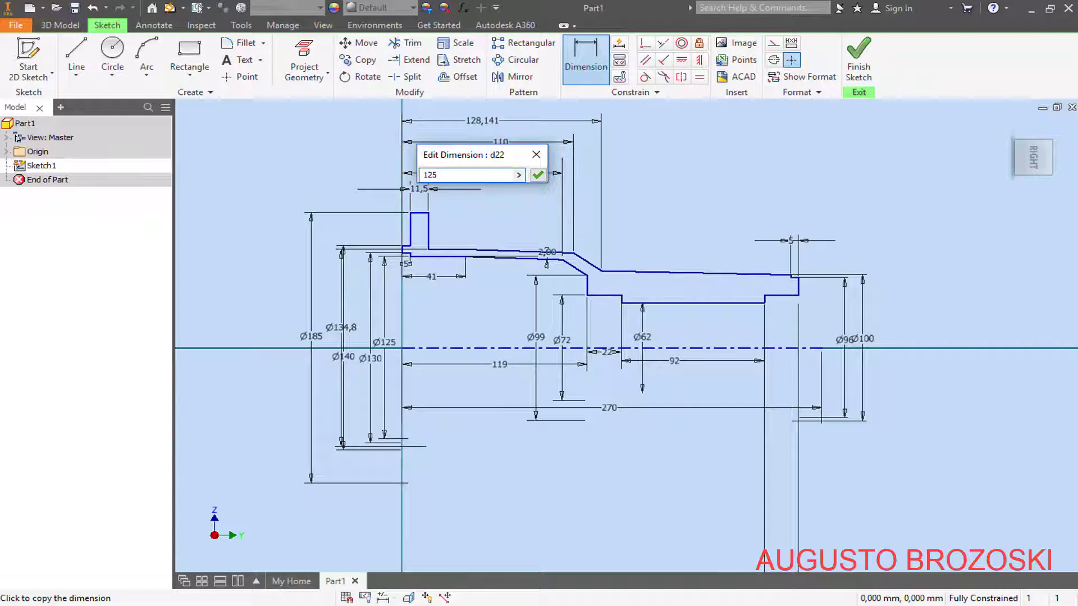
key(Return)
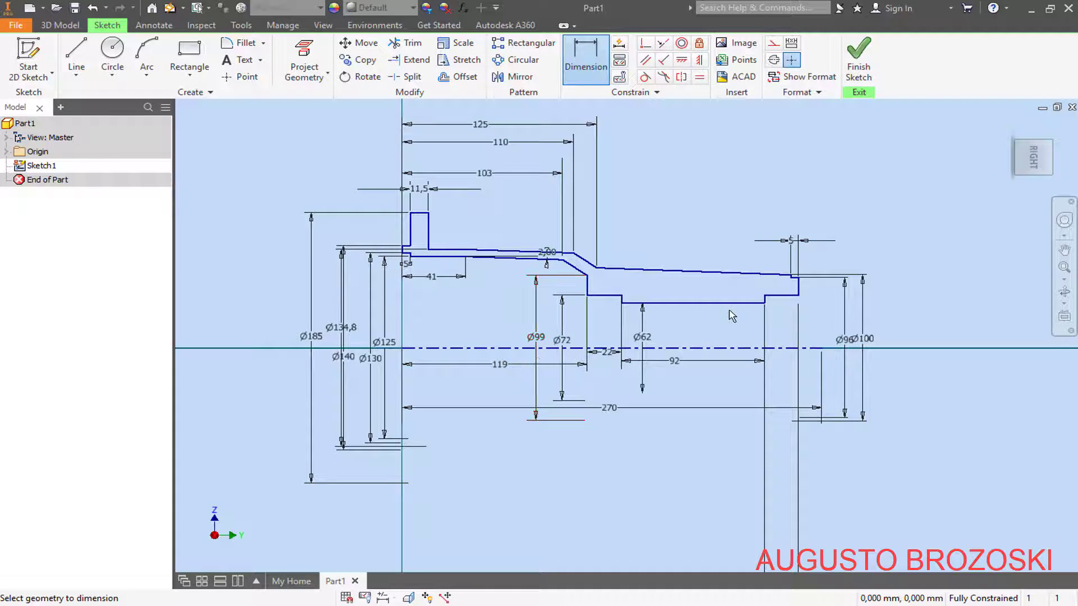
Step: Finish the profile sketch and save the part as HOUSE BEARING, matching the part name in the drawing's title block
click(858, 66)
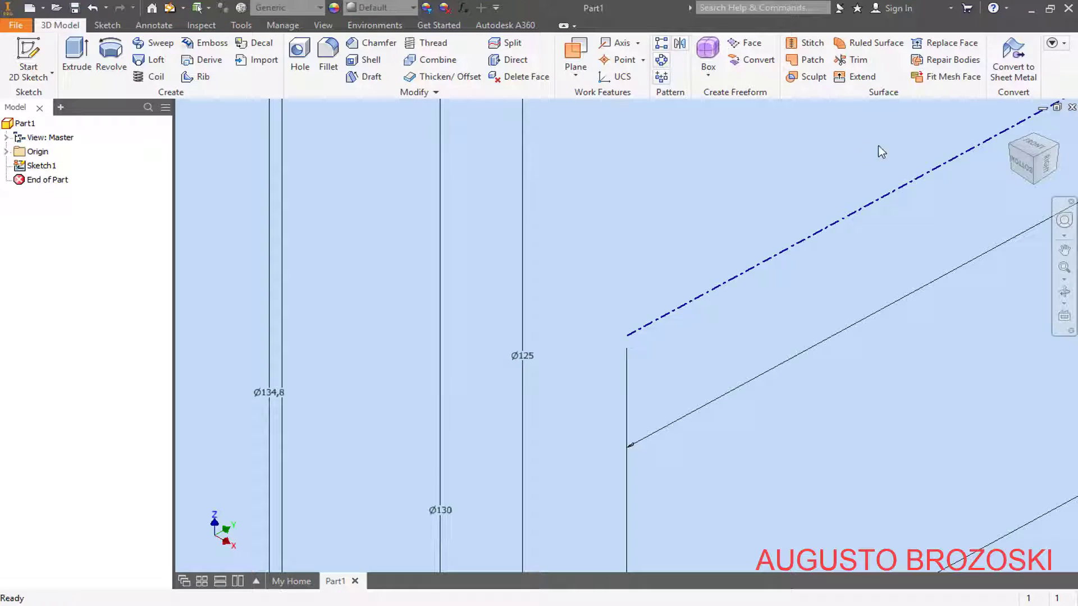
click(1004, 130)
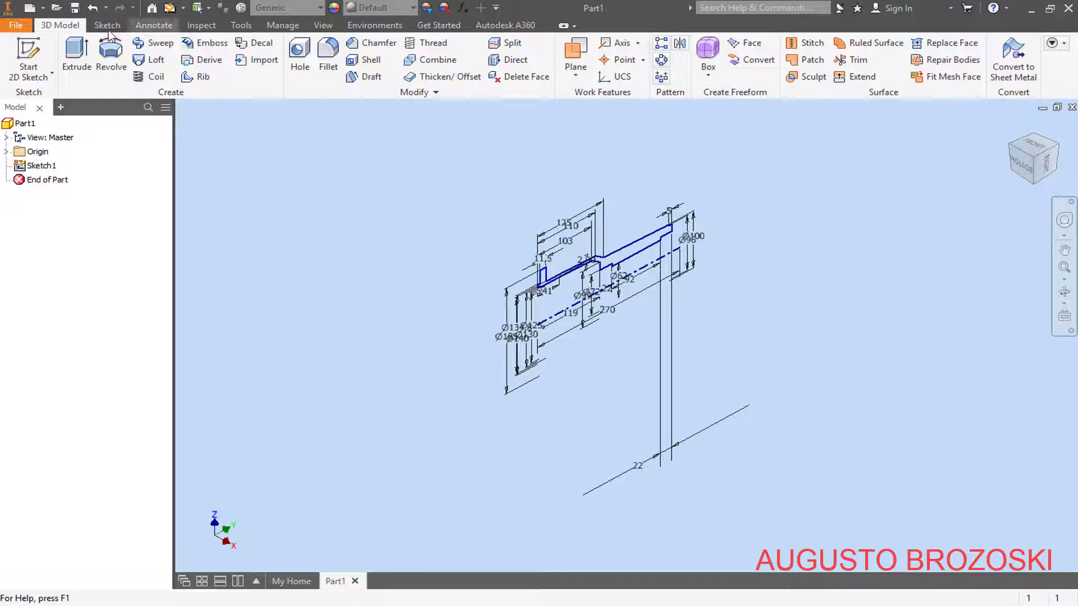
click(75, 8)
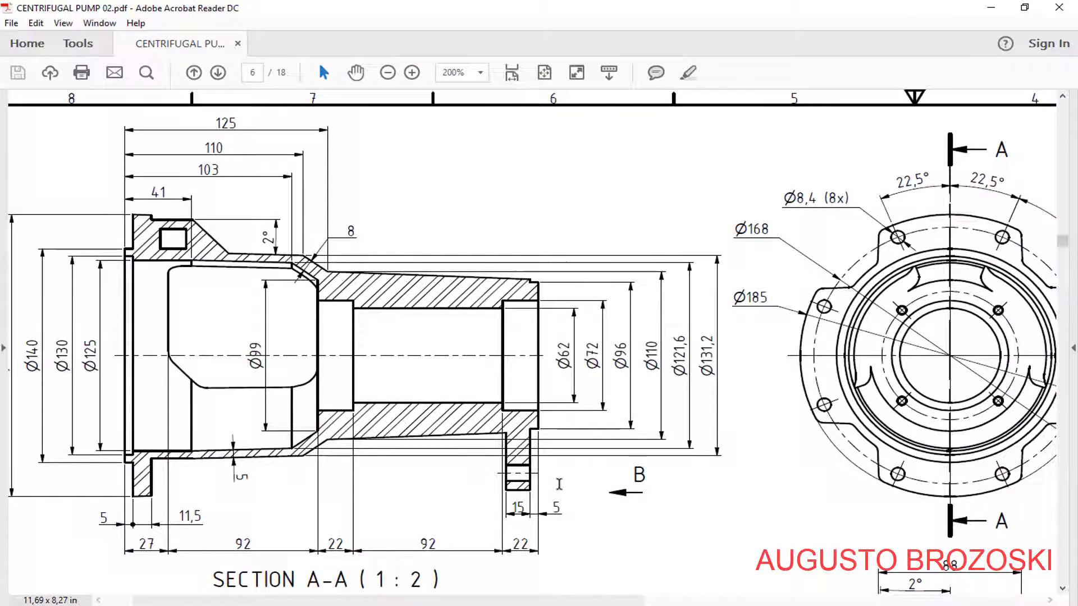
scroll(706, 503, down, 5)
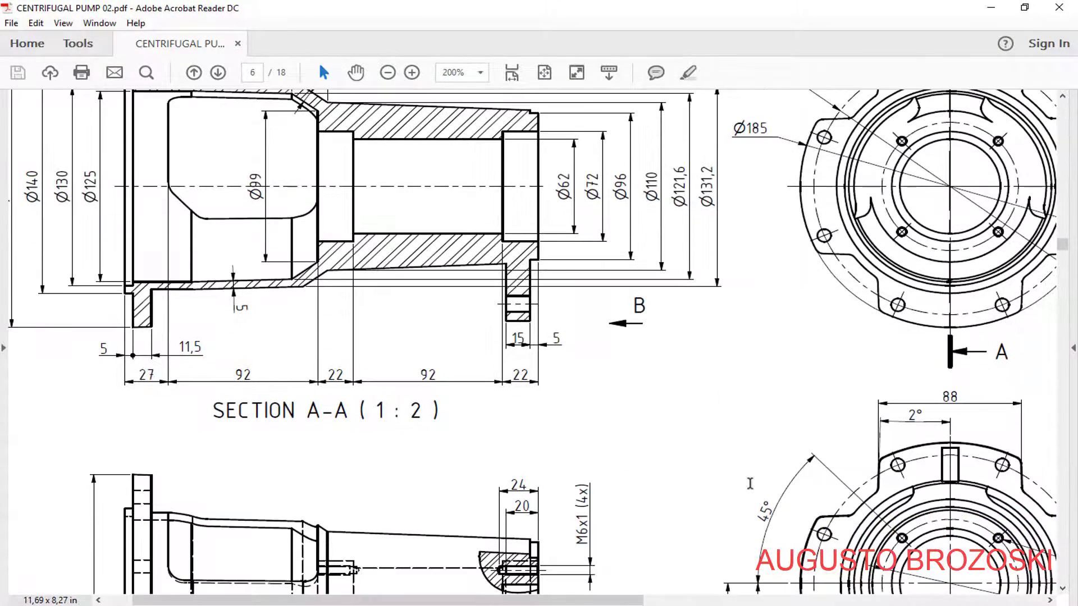
scroll(706, 503, down, 8)
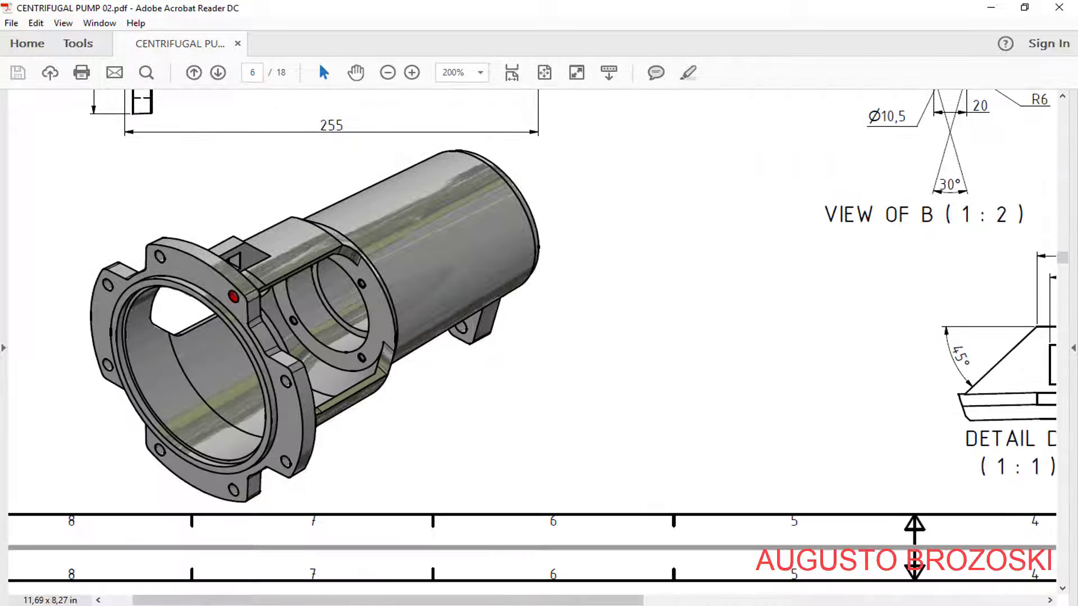
scroll(802, 482, right, 10)
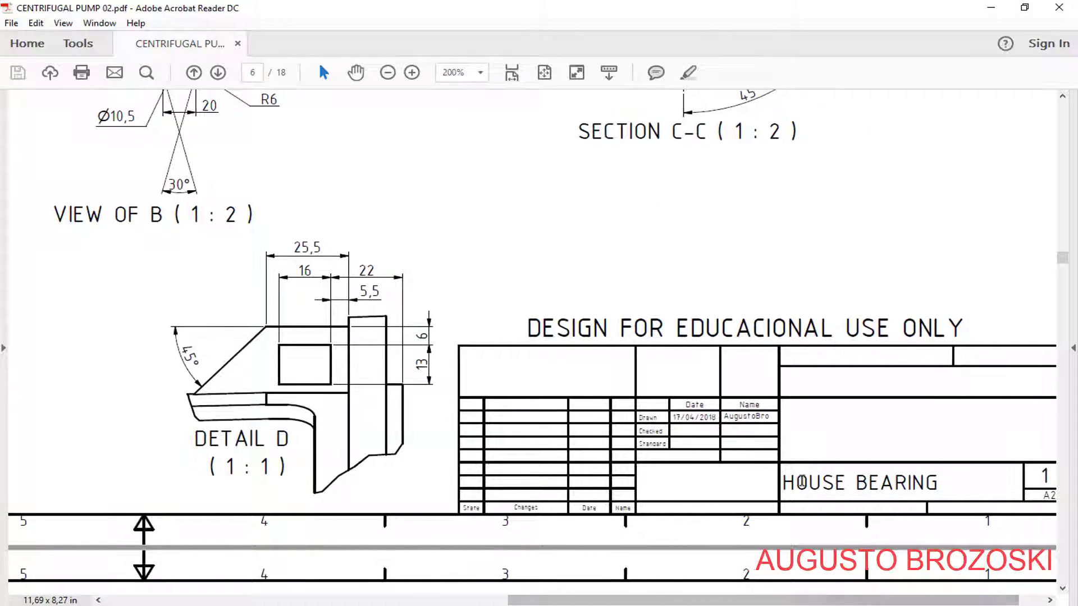
click(982, 7)
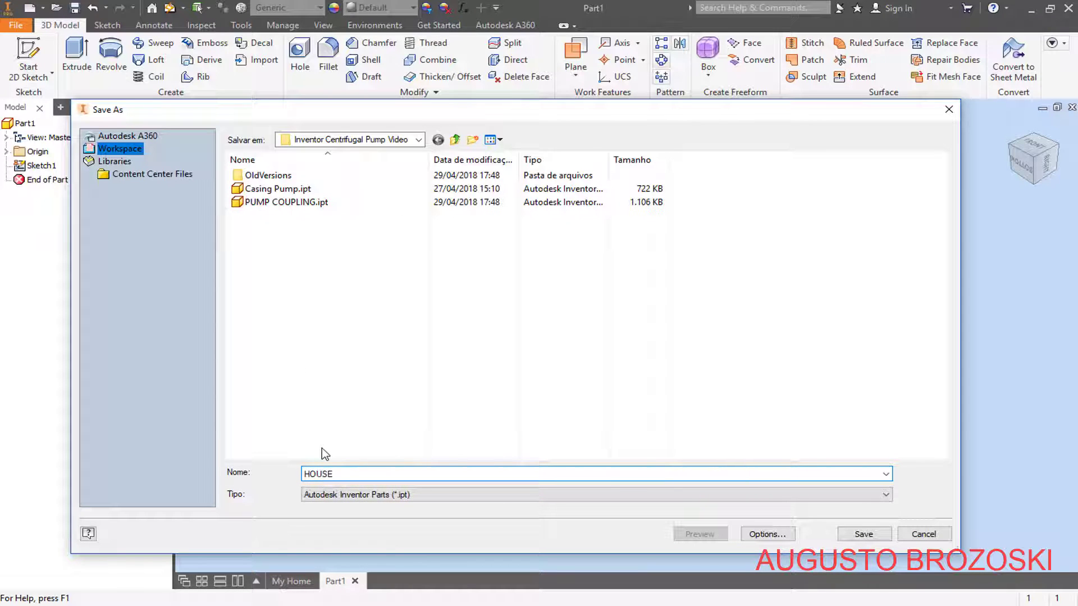
text(ARING)
click(865, 534)
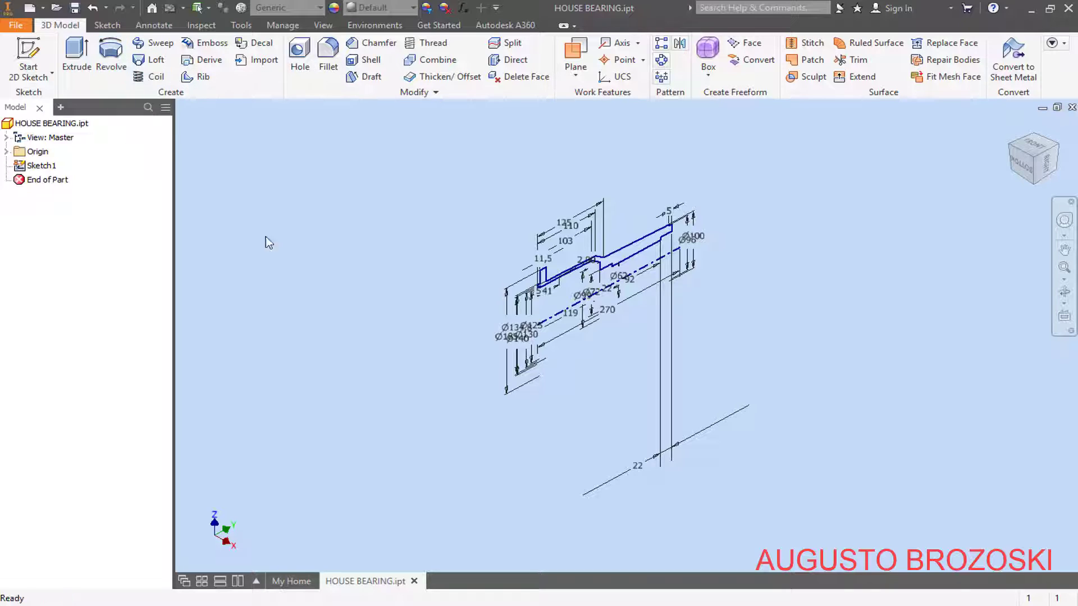
Step: Revolve the section profile fully around the centerline as a new solid and save the part
click(111, 54)
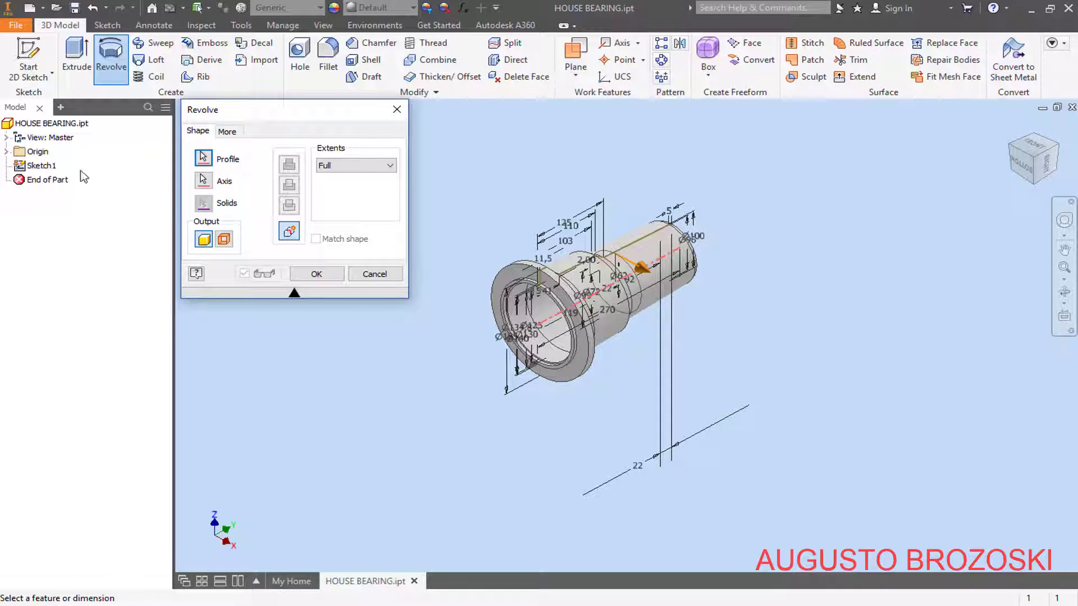
scroll(586, 303, up, 4)
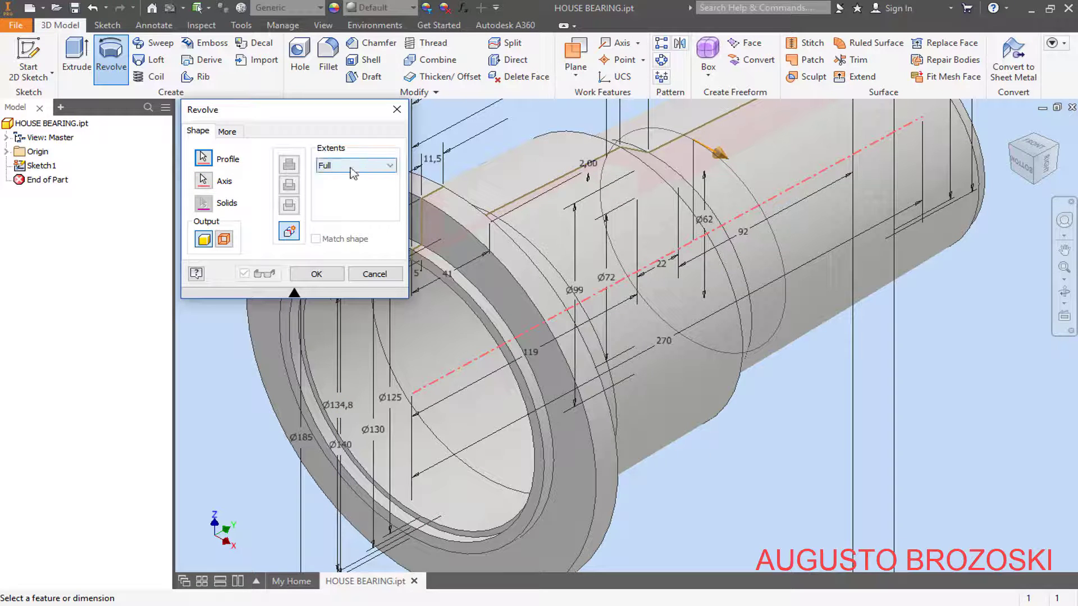
click(329, 273)
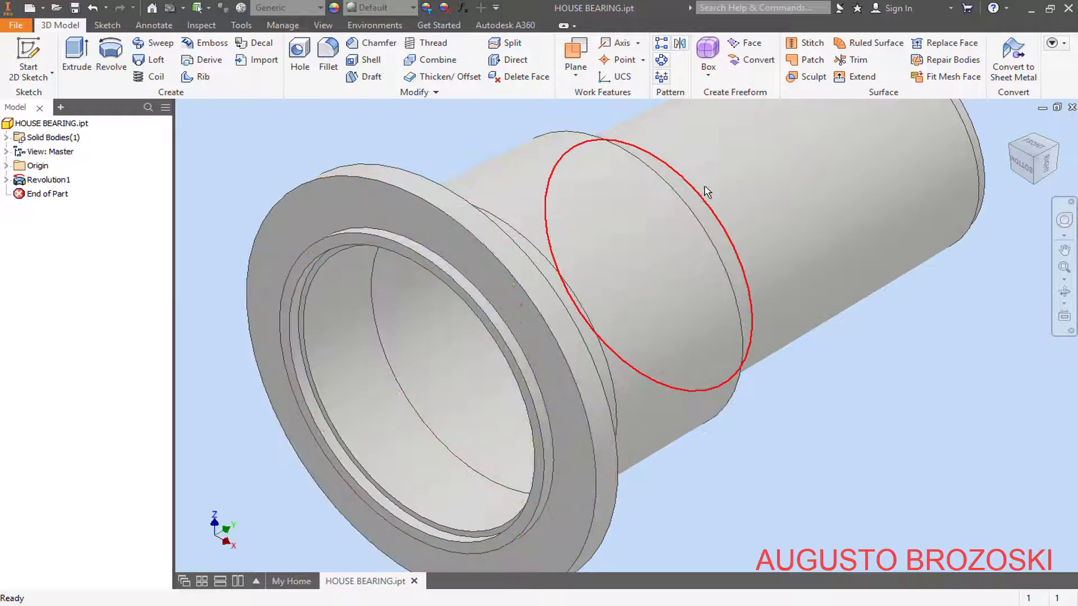
click(1013, 126)
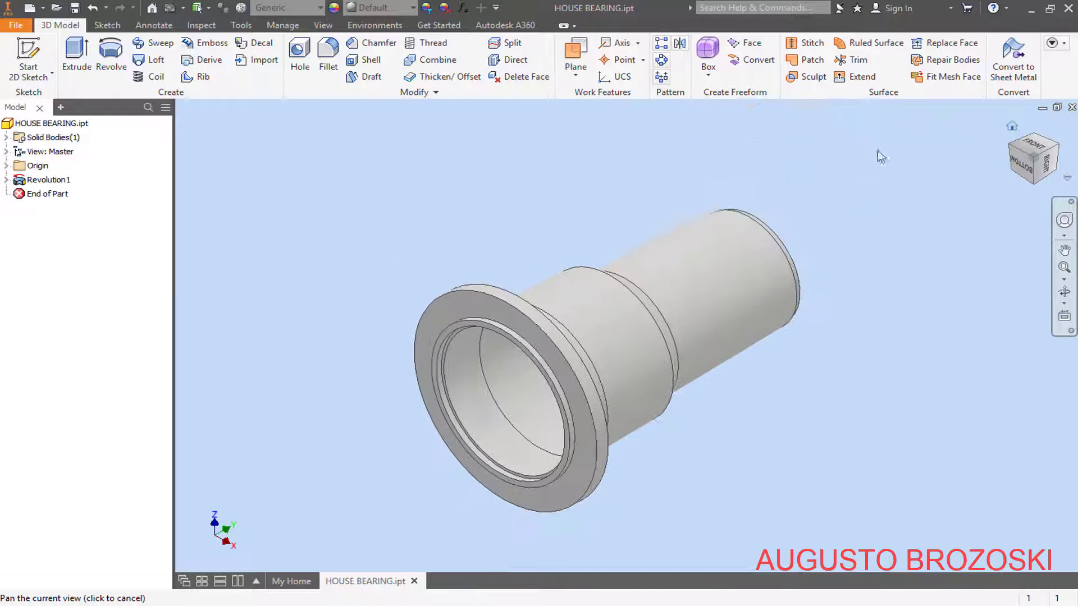
click(75, 10)
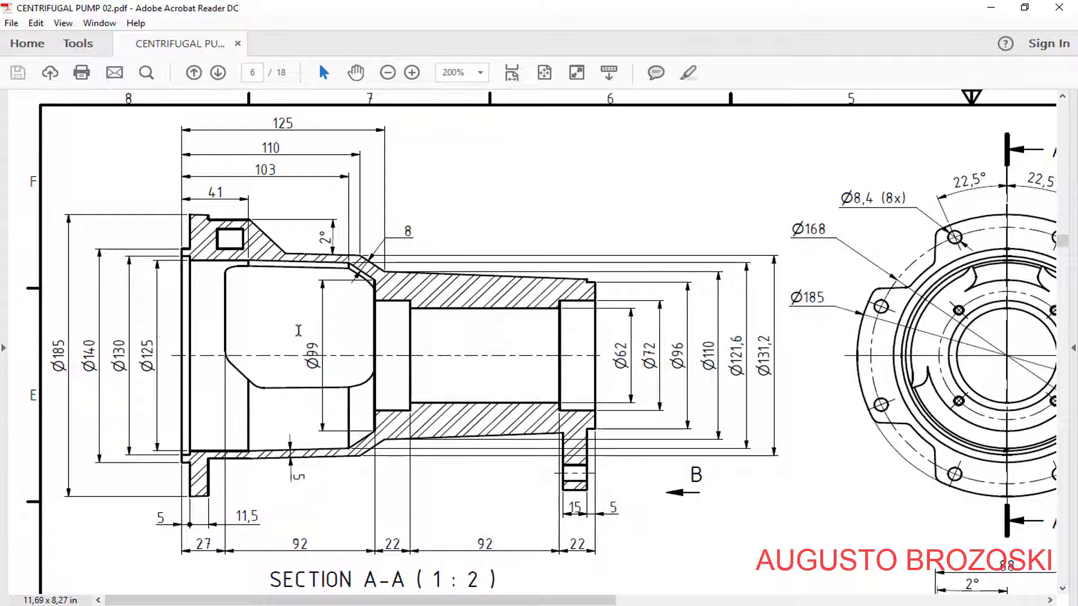
Step: Examine the isometric view, section C-C, view B and side view of the house bearing in the PDF drawing
scroll(388, 334, down, 10)
scroll(381, 336, down, 5)
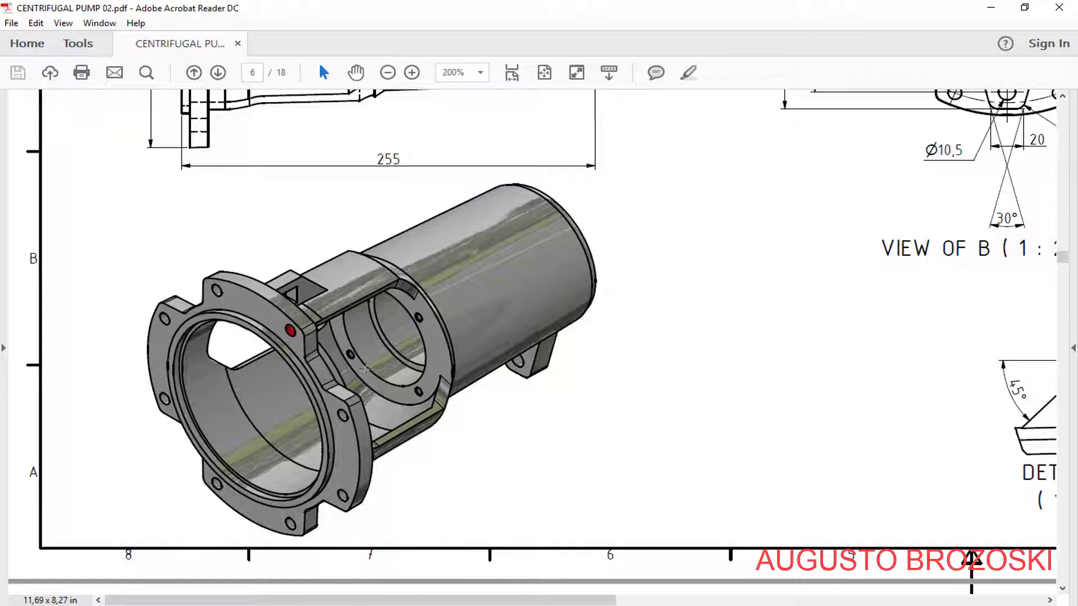
drag(414, 598, 793, 597)
scroll(734, 331, up, 6)
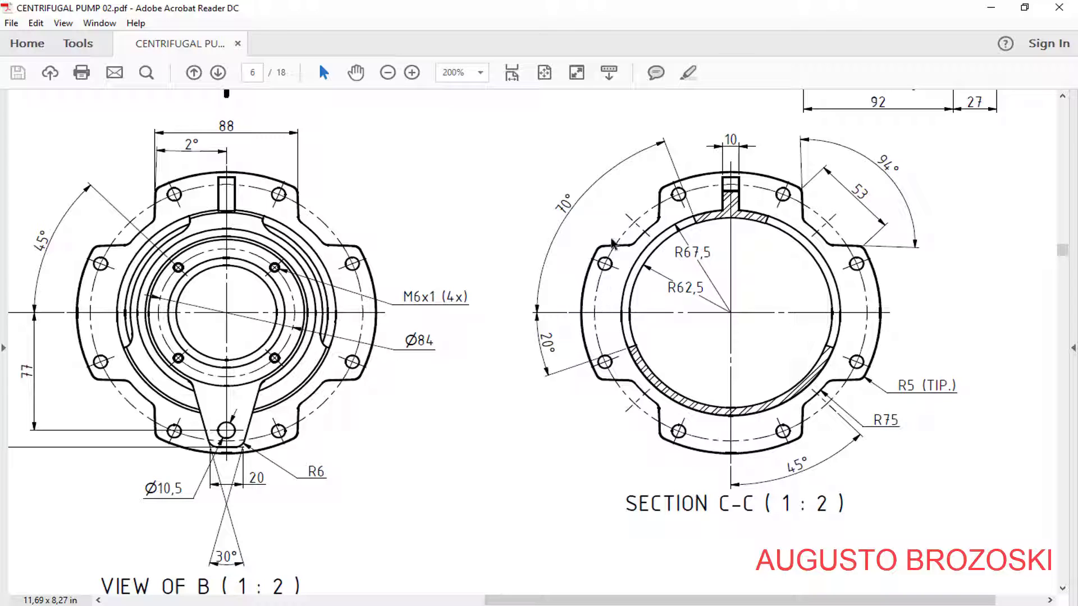
drag(619, 598, 245, 584)
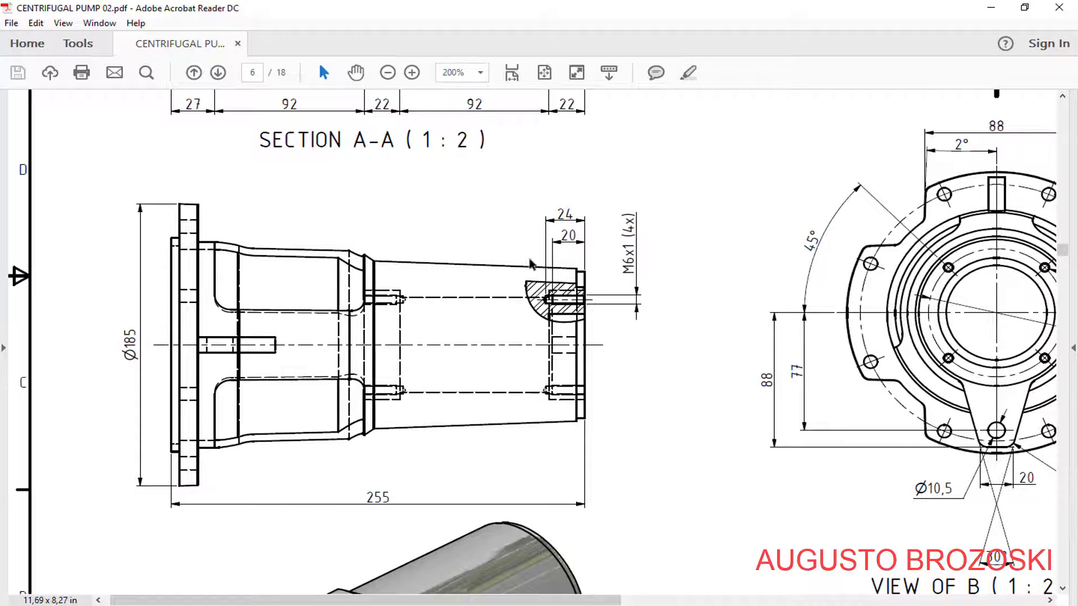
scroll(561, 275, up, 6)
click(990, 8)
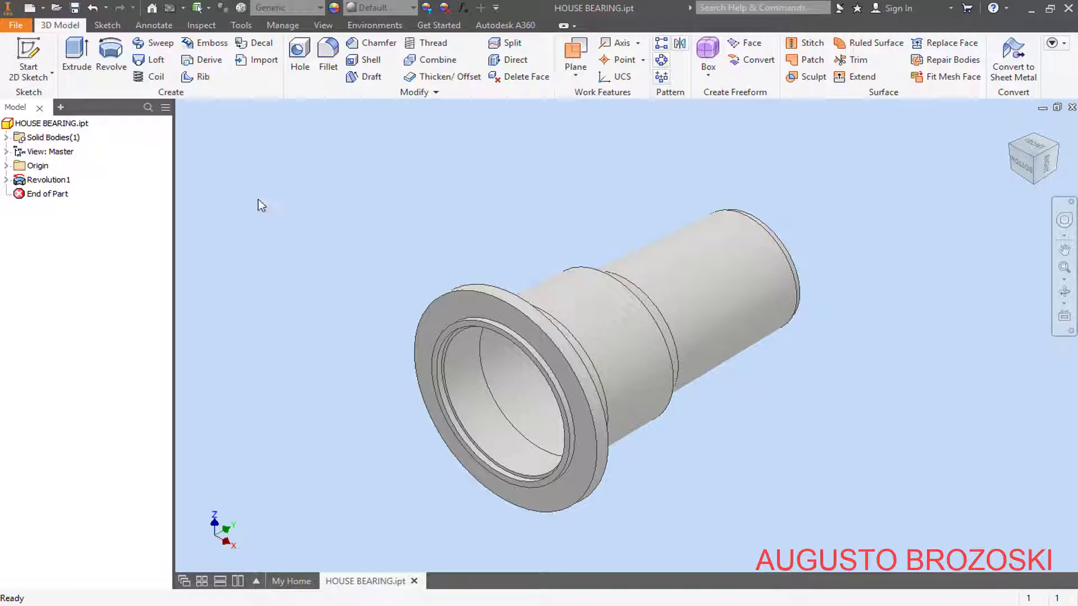
Step: Start a new work plane and expand the part's origin geometry for the reference selection
click(567, 56)
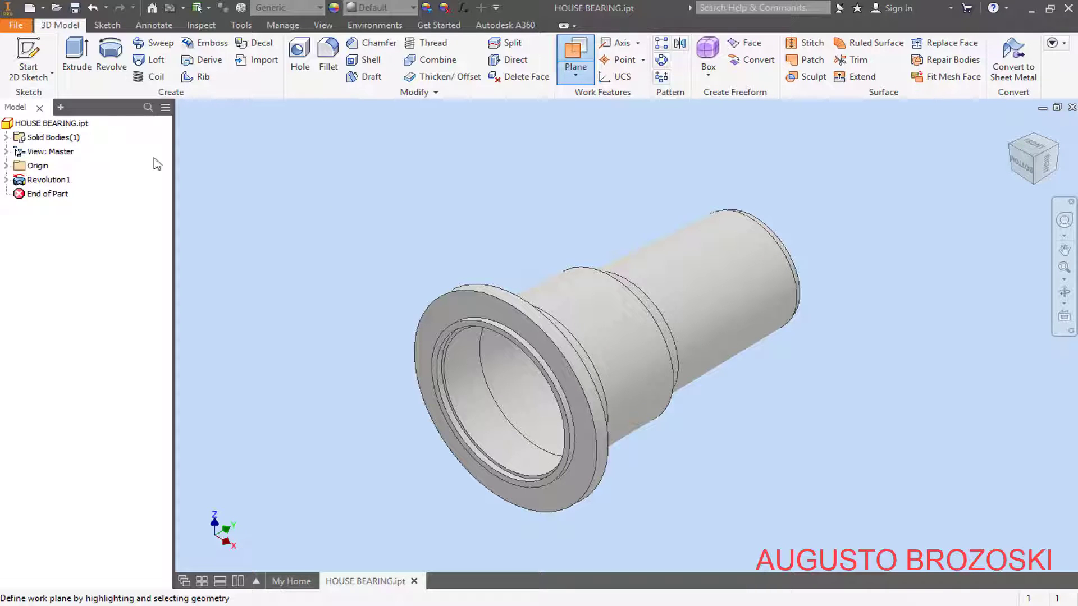
click(6, 166)
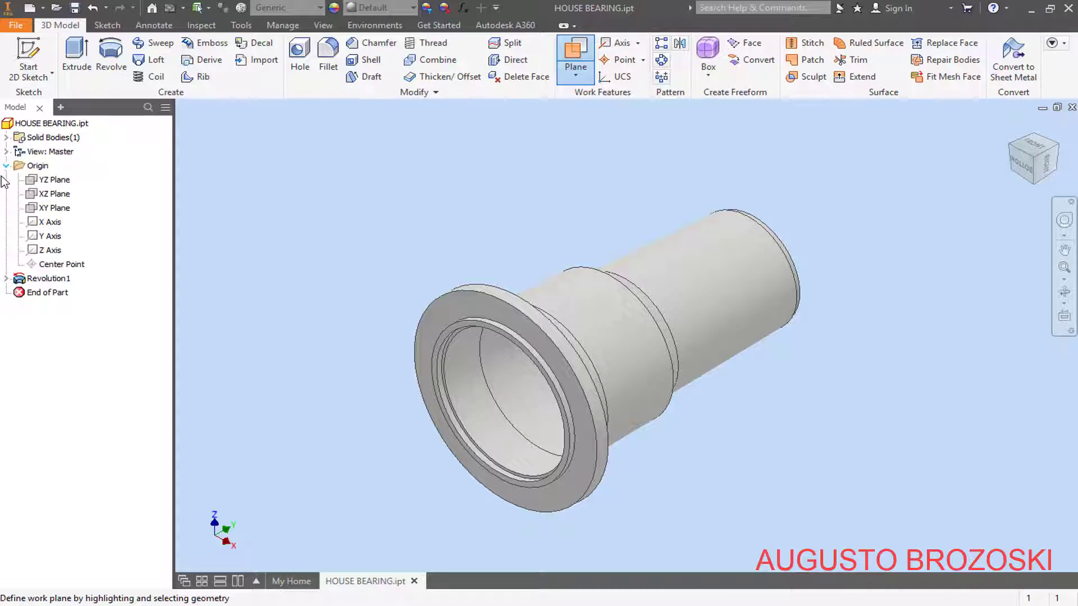
Step: Create a work plane offset 27 mm from the XZ plane towards the tube end, checking the offset in the pump PDF drawing
click(55, 195)
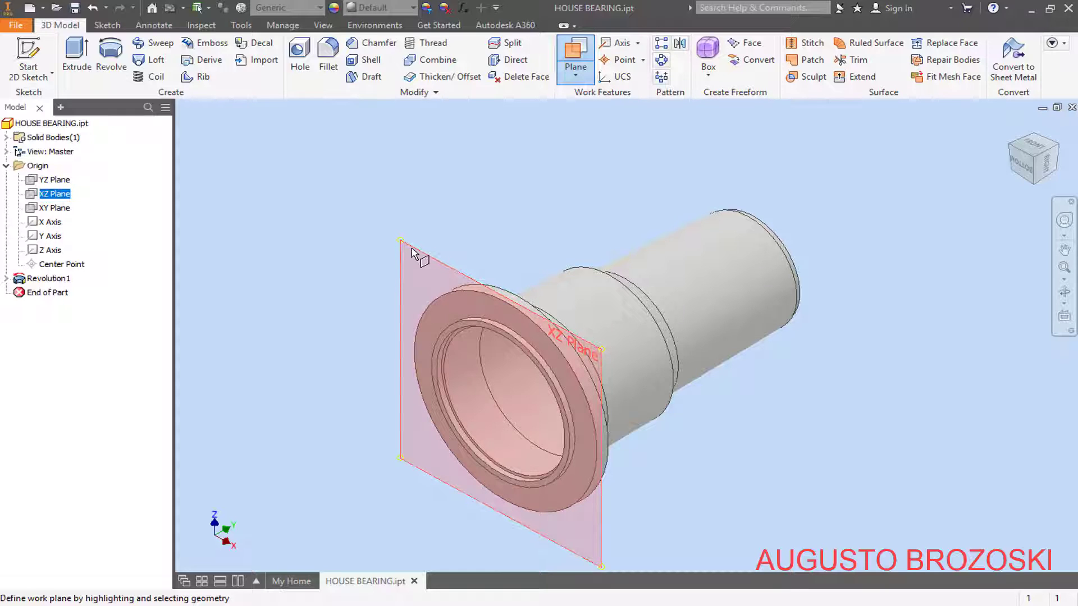
drag(412, 249, 504, 222)
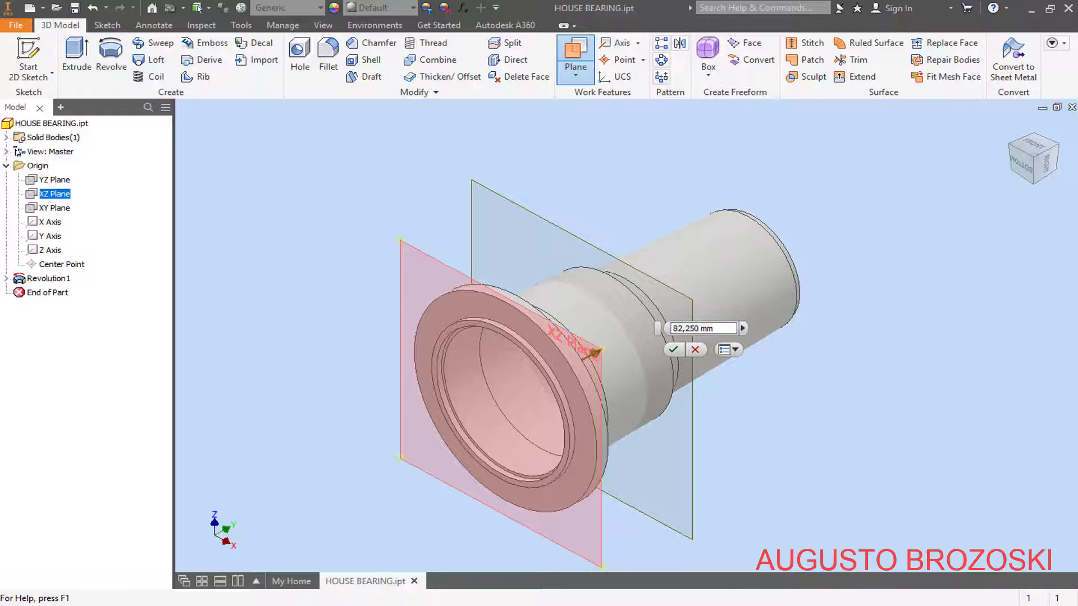
key(alt+Tab)
scroll(195, 368, up, 3)
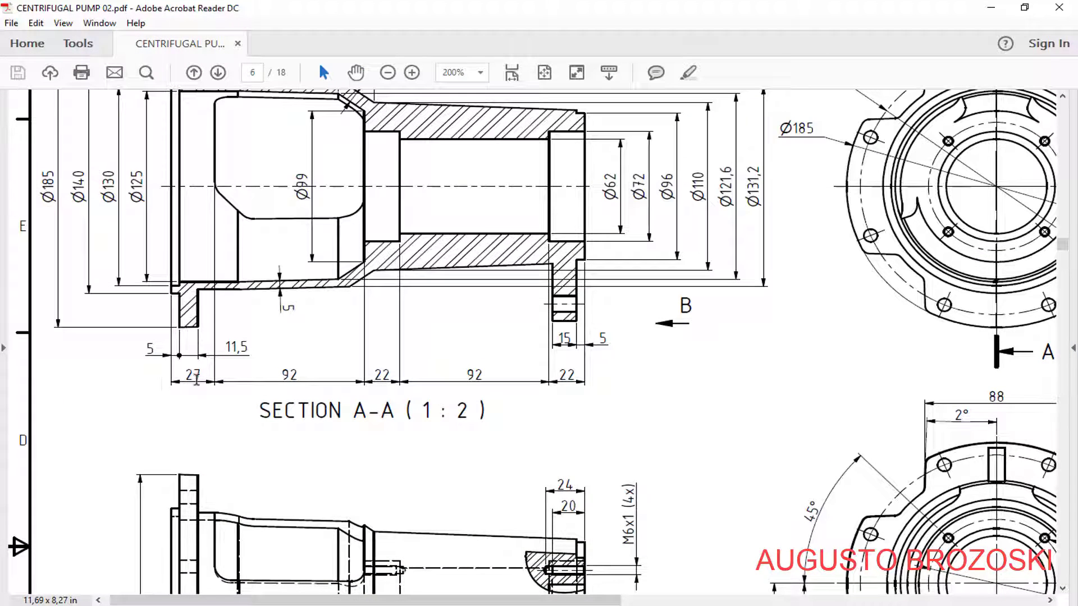
scroll(184, 383, down, 8)
scroll(219, 393, up, 9)
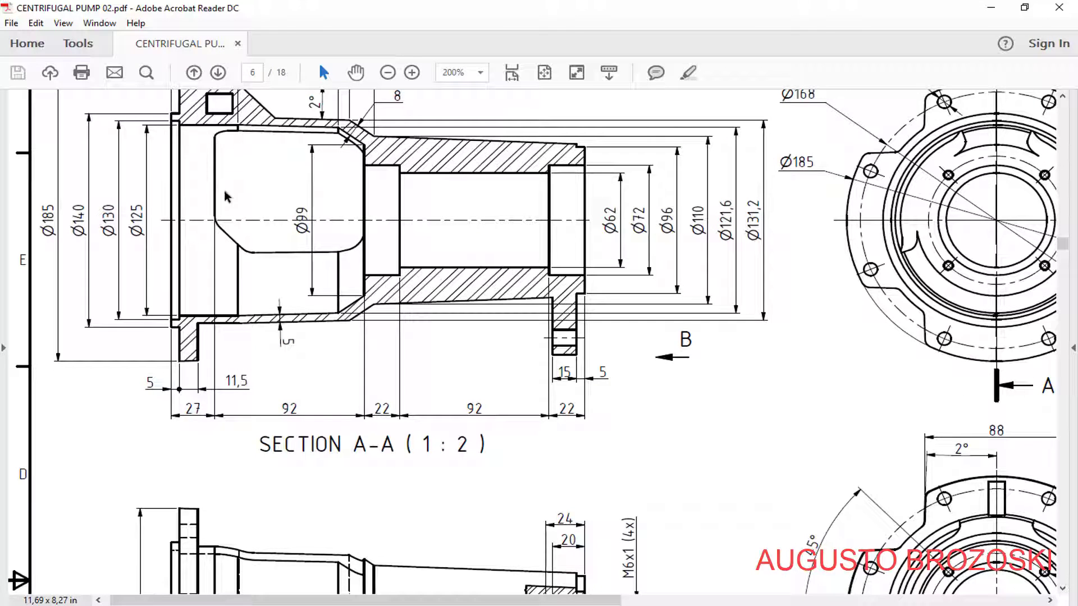
click(990, 7)
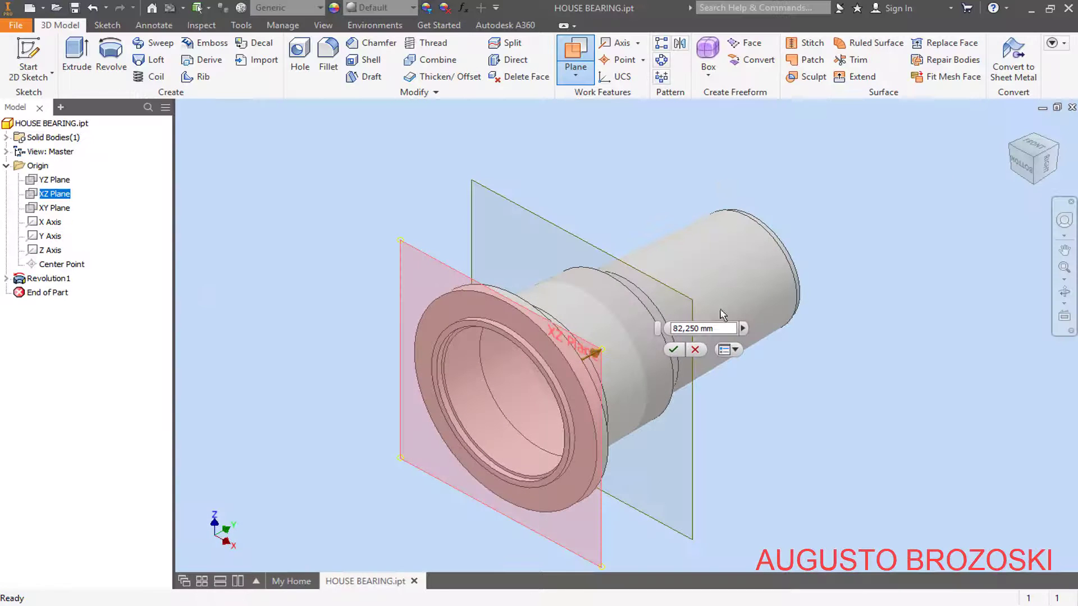
drag(729, 329, 656, 345)
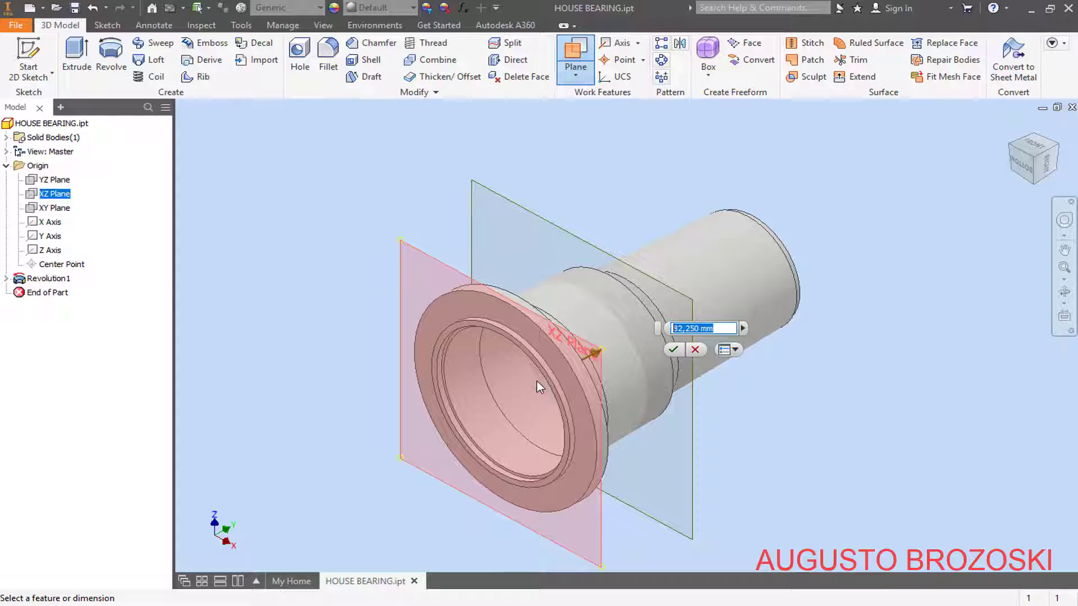
text(27)
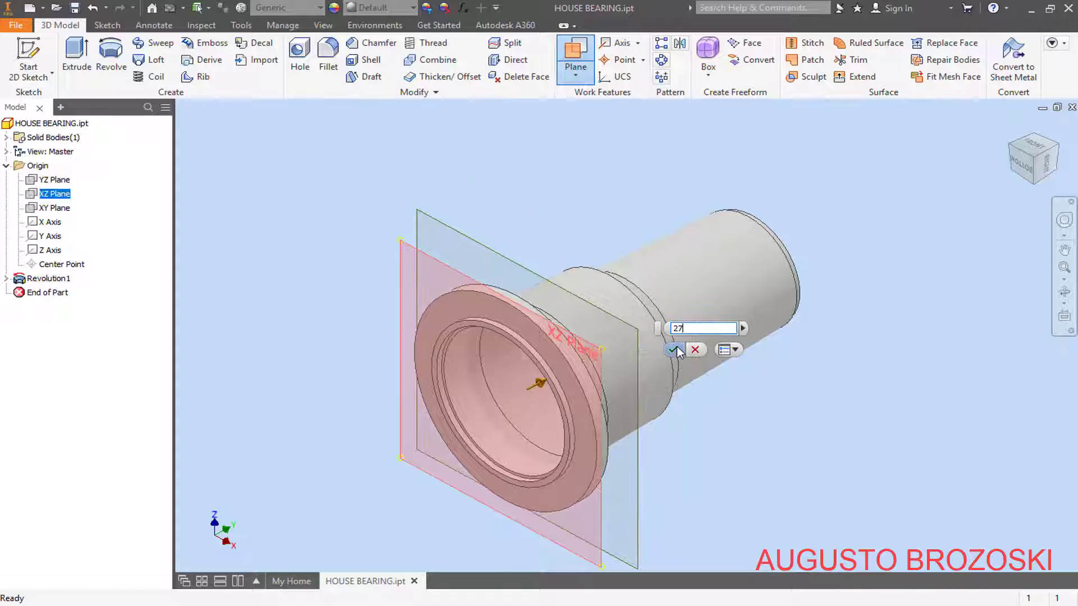
click(675, 349)
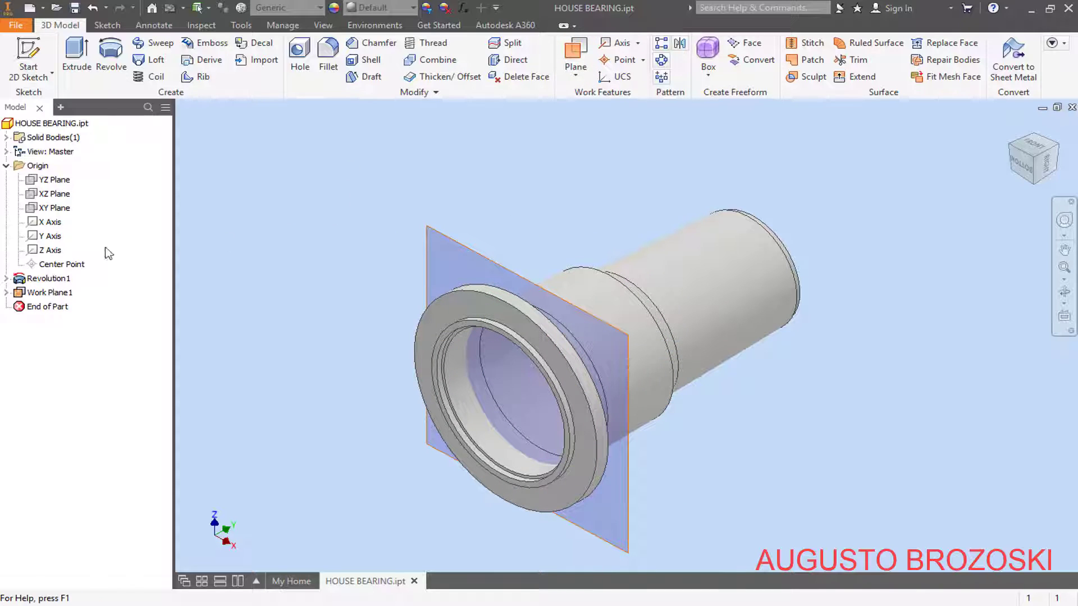
Step: Start a 2D sketch on the offset work plane, view it from the tube end and slice the graphics at the sketch plane
click(28, 53)
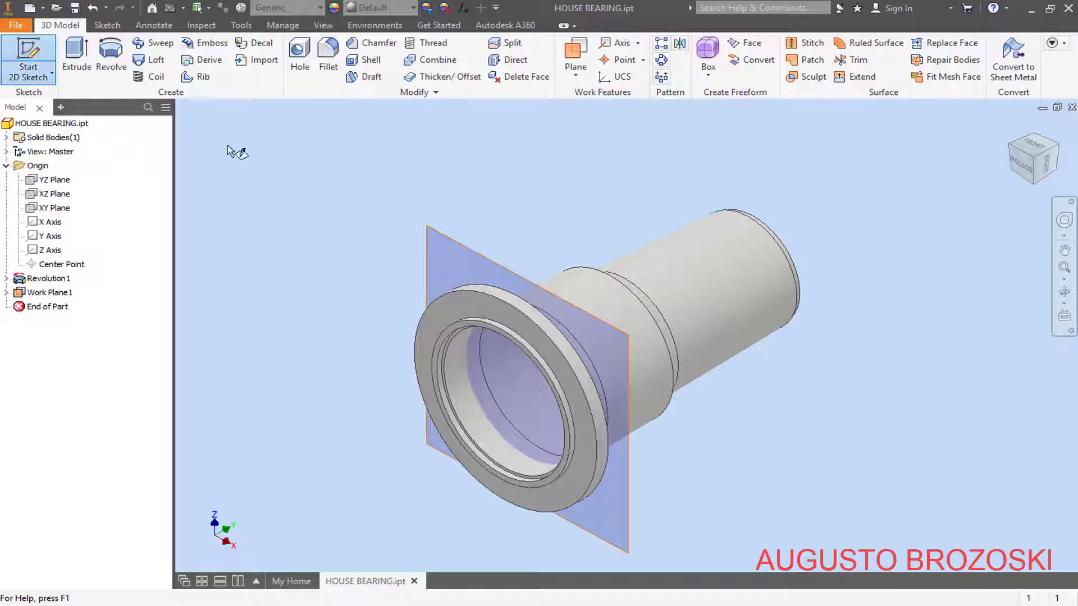
click(435, 233)
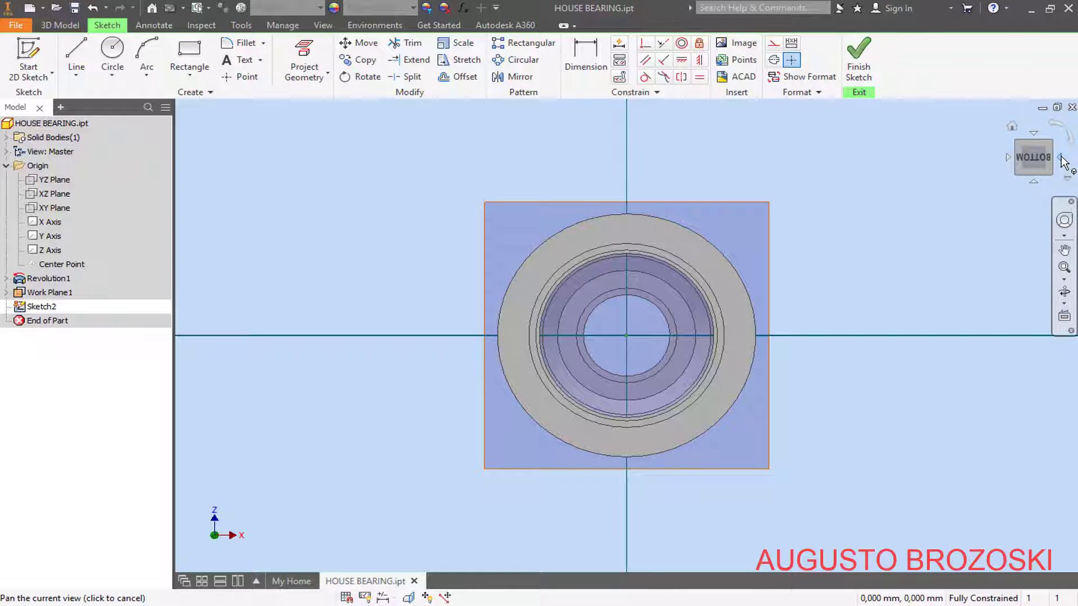
click(1062, 160)
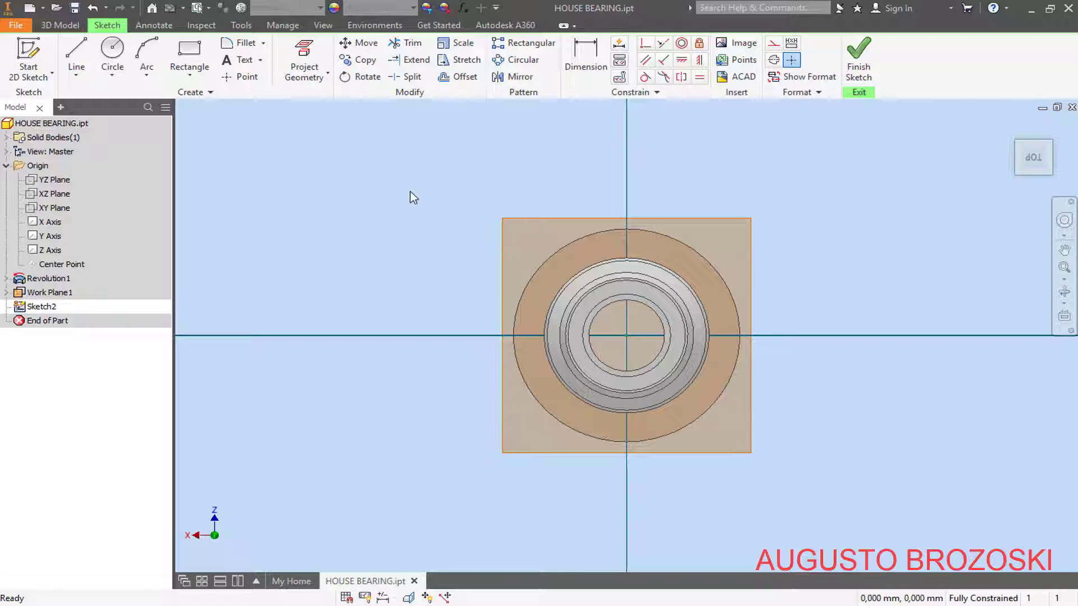
right_click(413, 197)
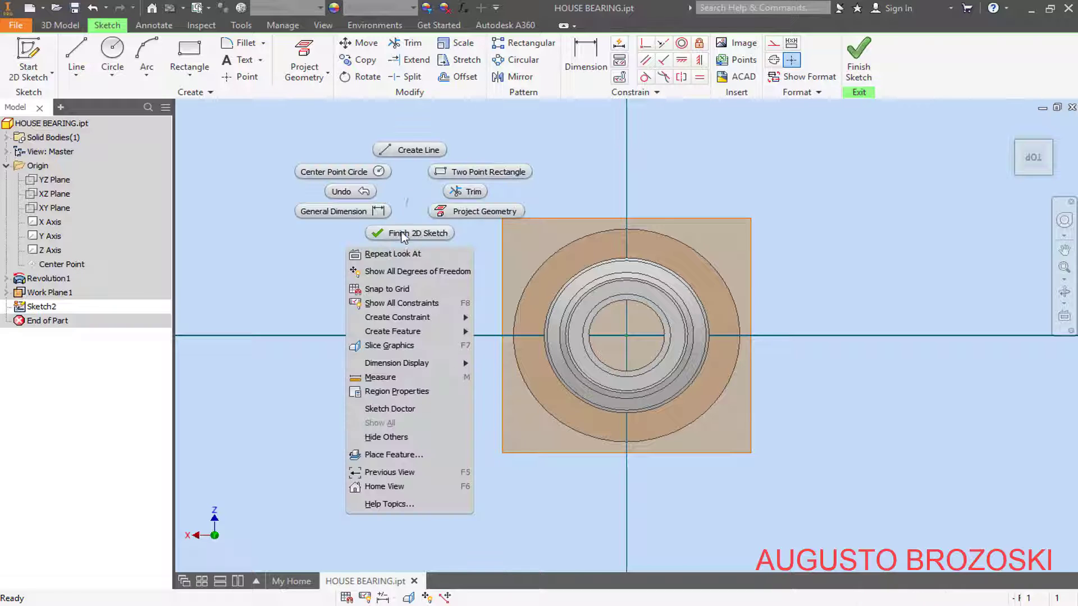
click(400, 348)
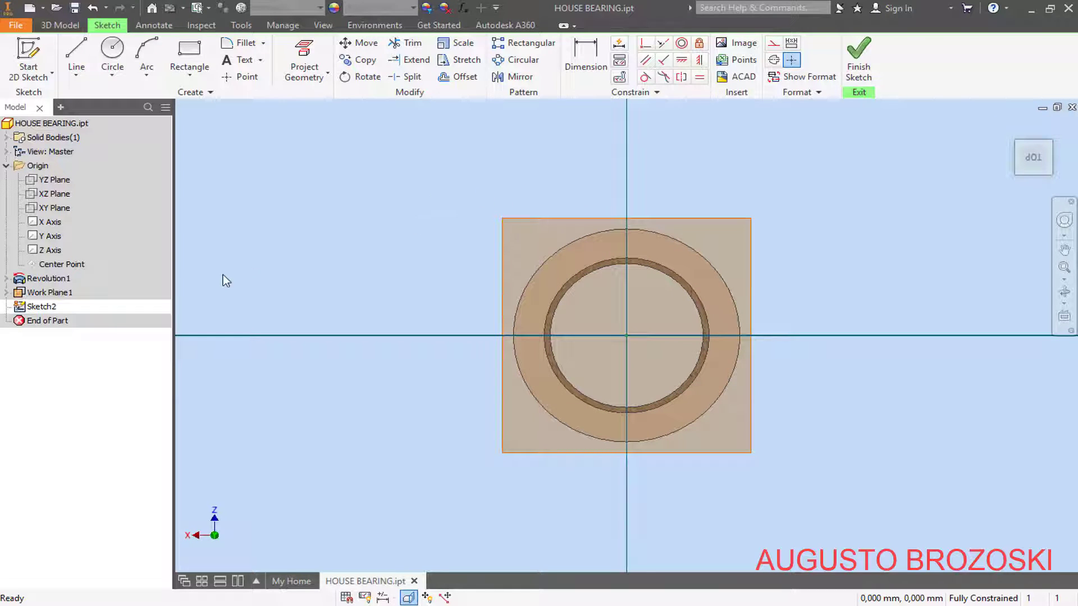
Step: Hide the offset work plane so only the sliced ring section remains for sketching
right_click(56, 296)
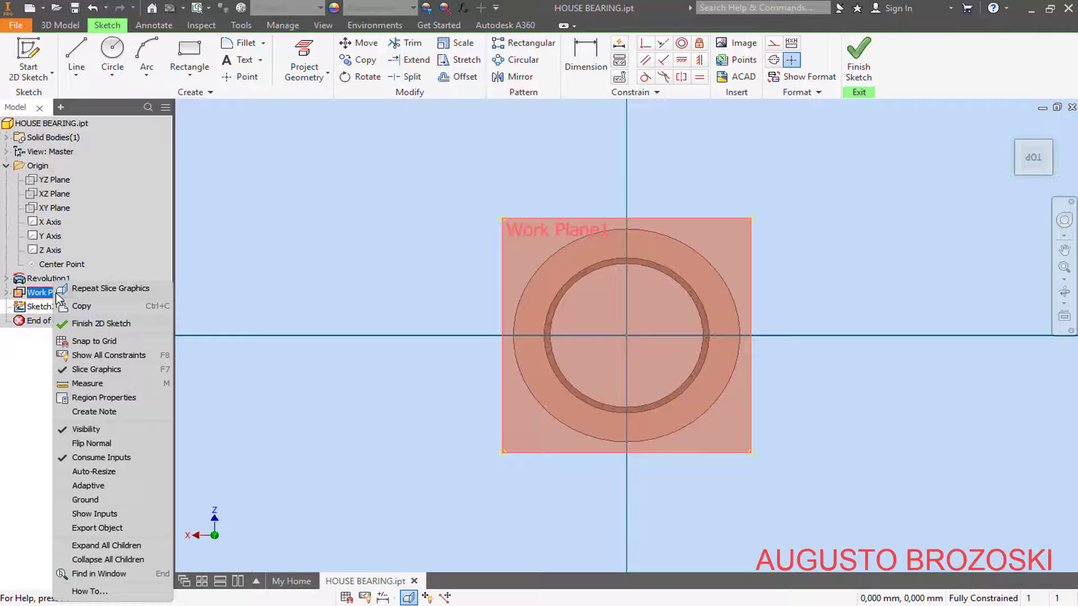
click(99, 430)
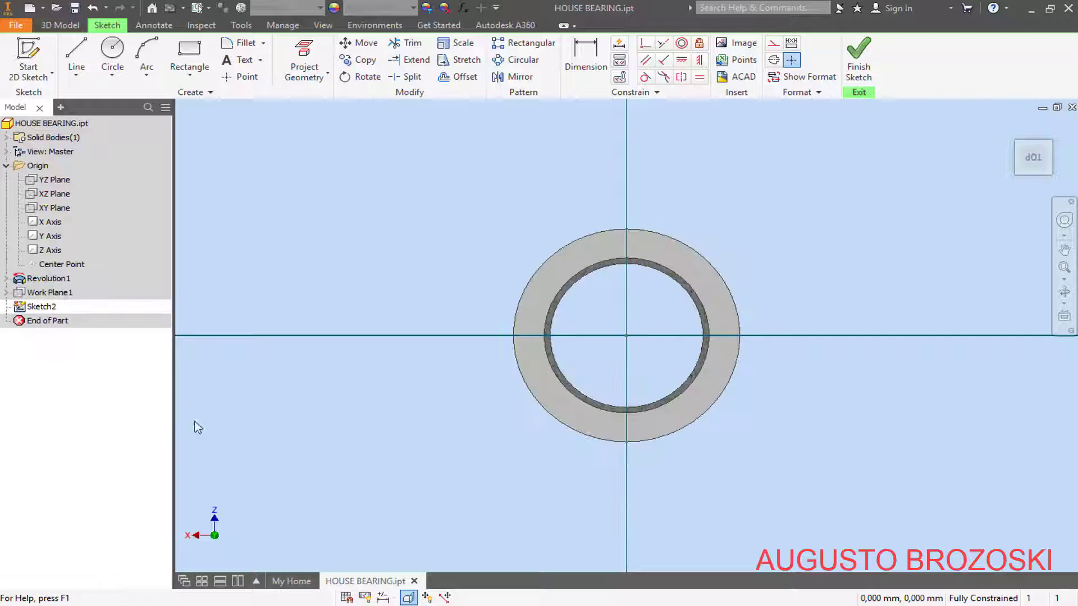
scroll(734, 351, down, 3)
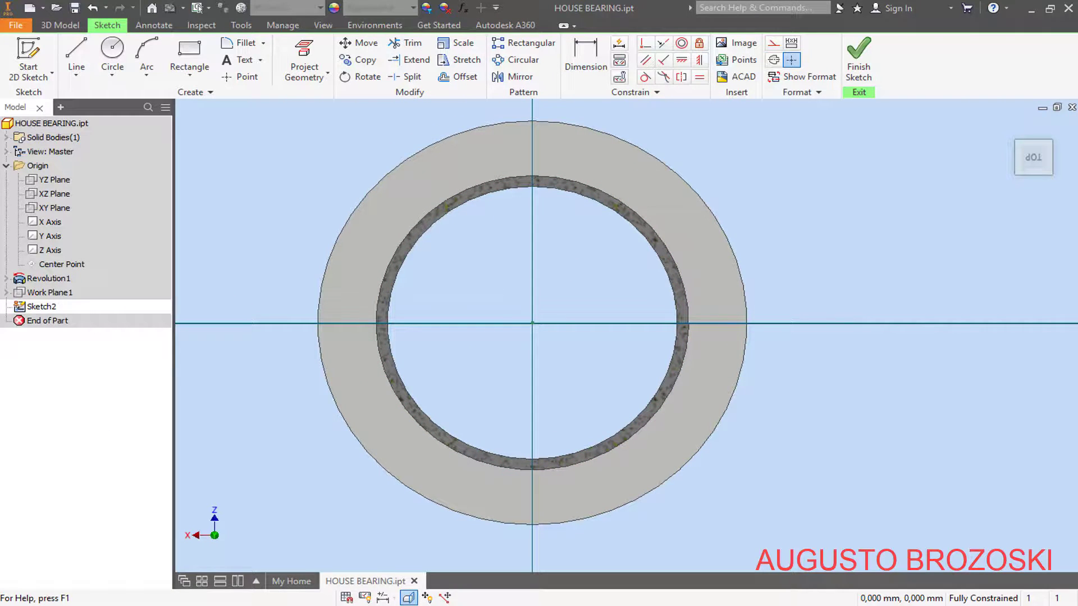
Step: Switch to the pump PDF drawing and examine the Section C-C view for the opening's angles and radii
click(444, 605)
drag(561, 602, 792, 601)
scroll(719, 474, down, 3)
scroll(663, 590, right, 5)
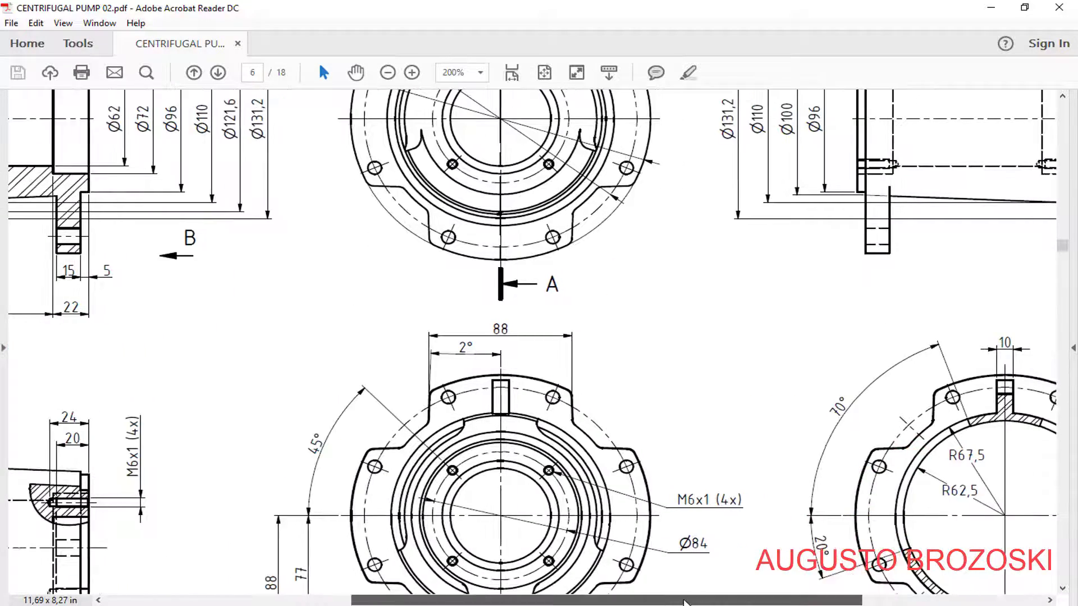
scroll(673, 450, down, 5)
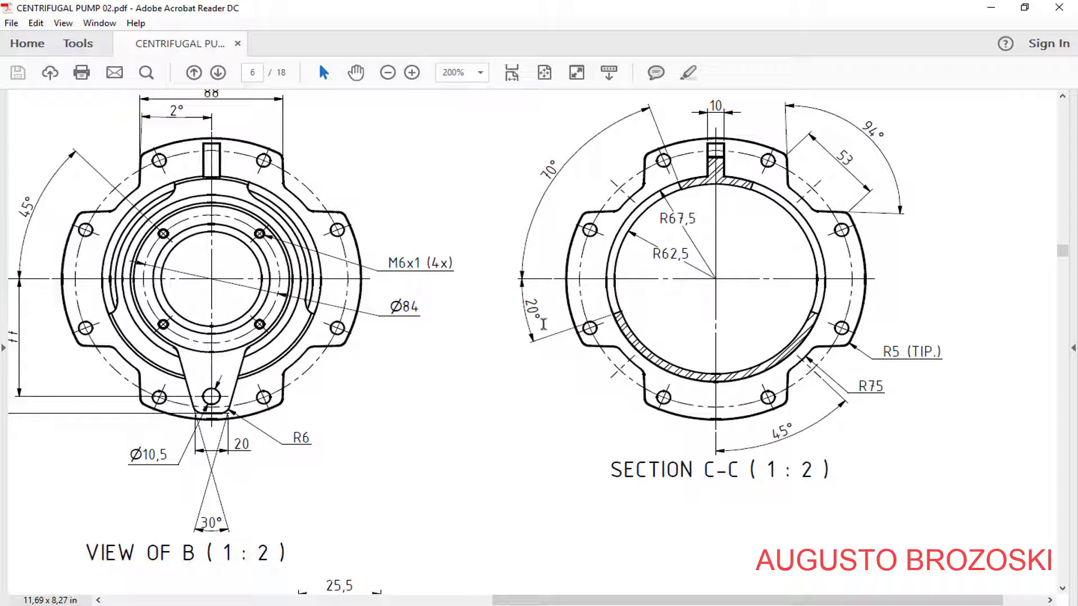
click(991, 7)
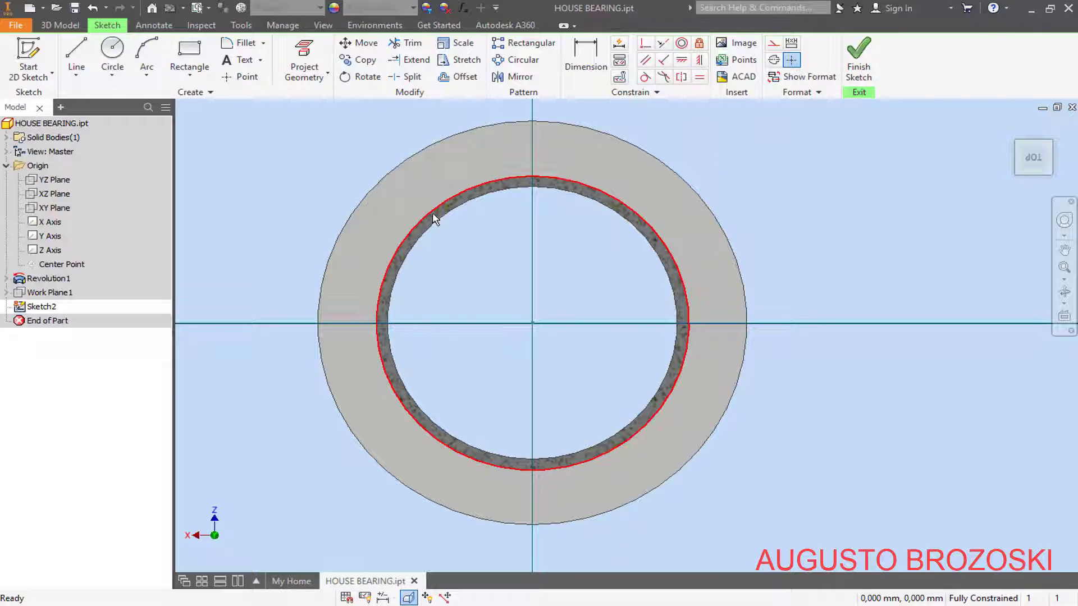
Step: Sketch a slanted line from inside the bore outward across the ring wall in the lower-left quadrant
click(76, 56)
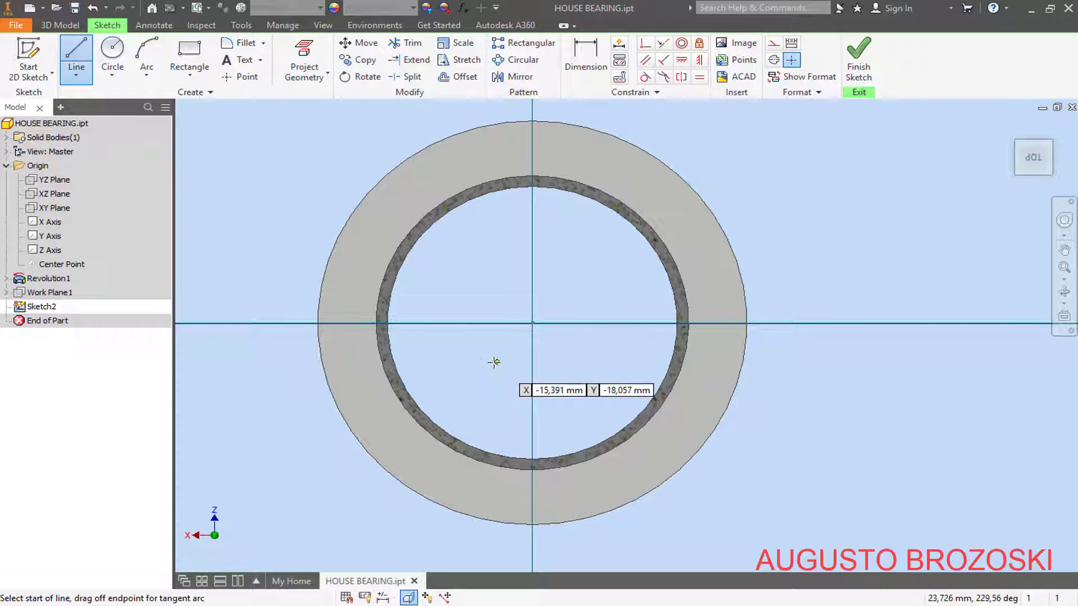
click(449, 383)
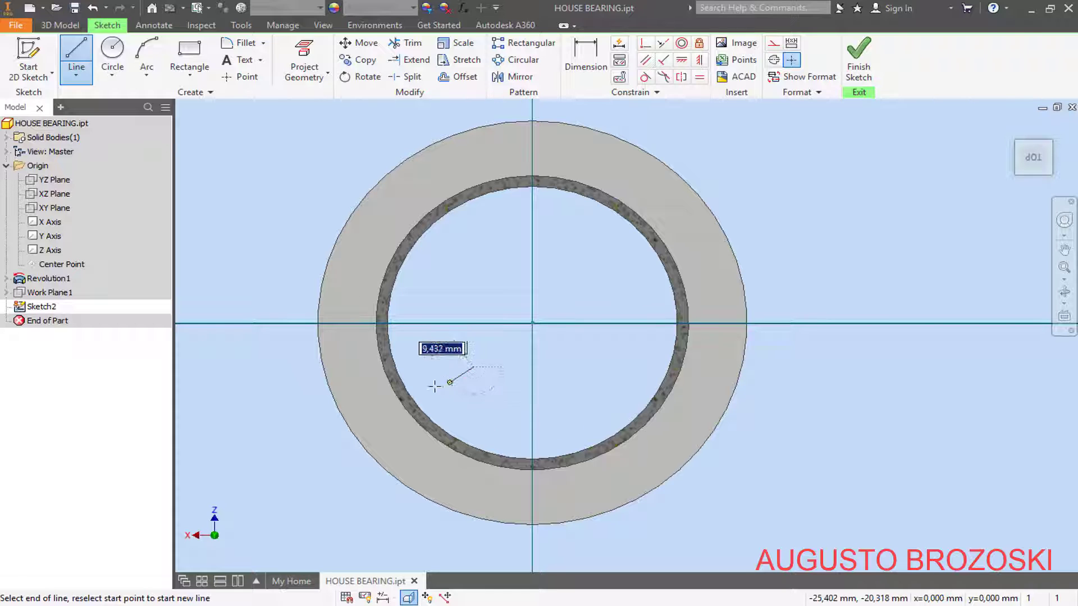
click(378, 412)
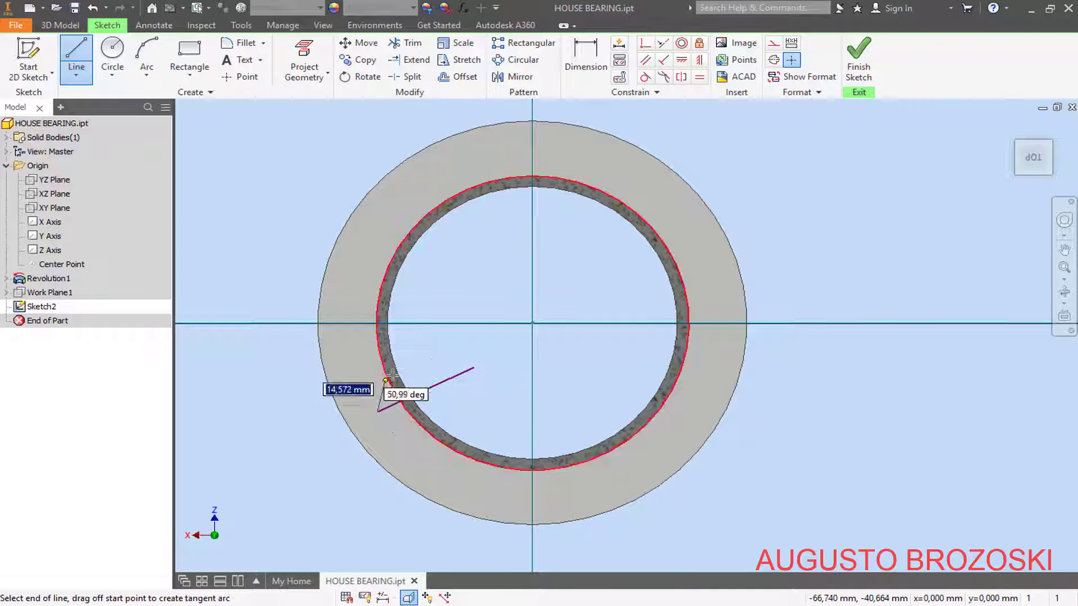
key(Escape)
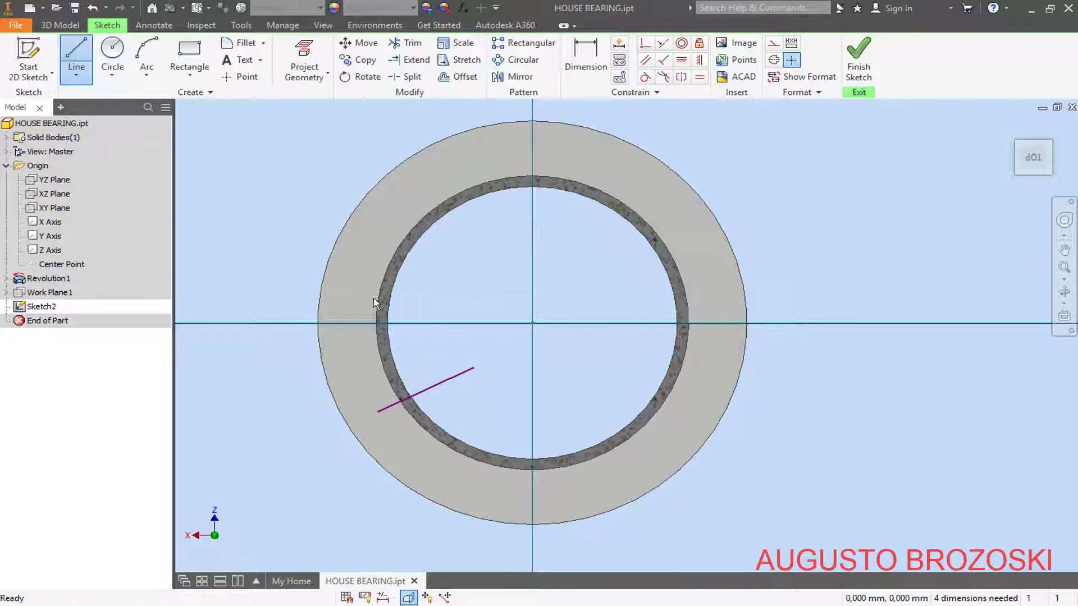
Step: Connect the slanted line's inner endpoint to the origin with a line and convert that line to a centerline
click(76, 59)
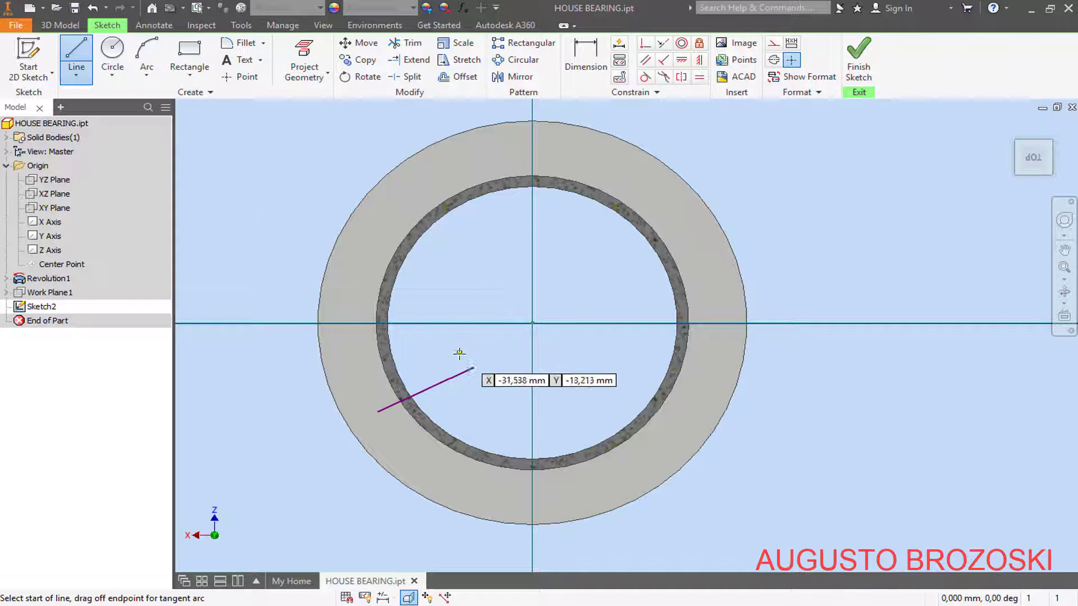
click(473, 367)
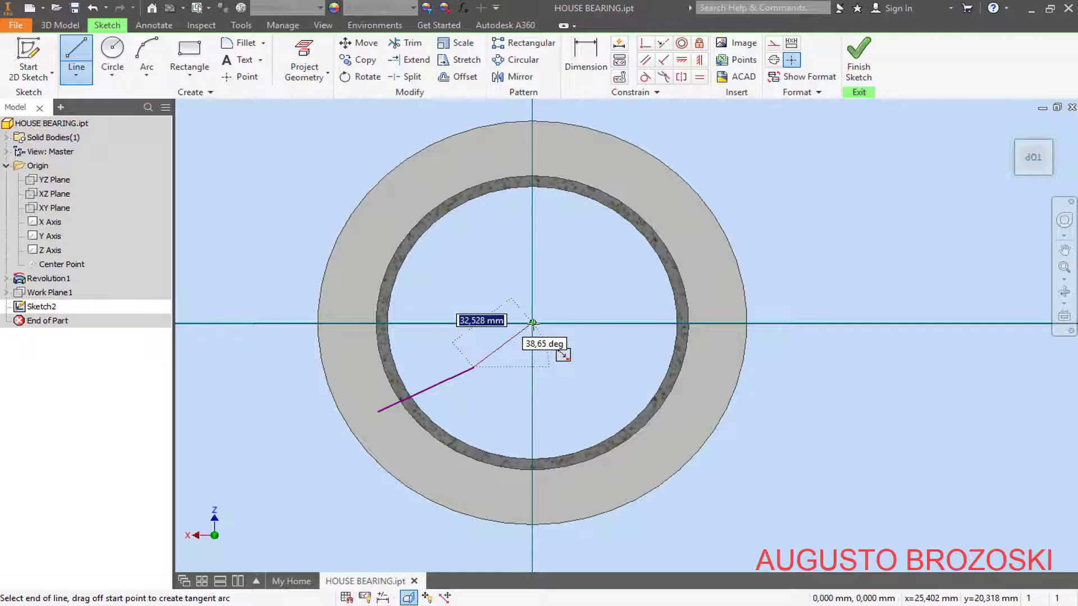
click(533, 324)
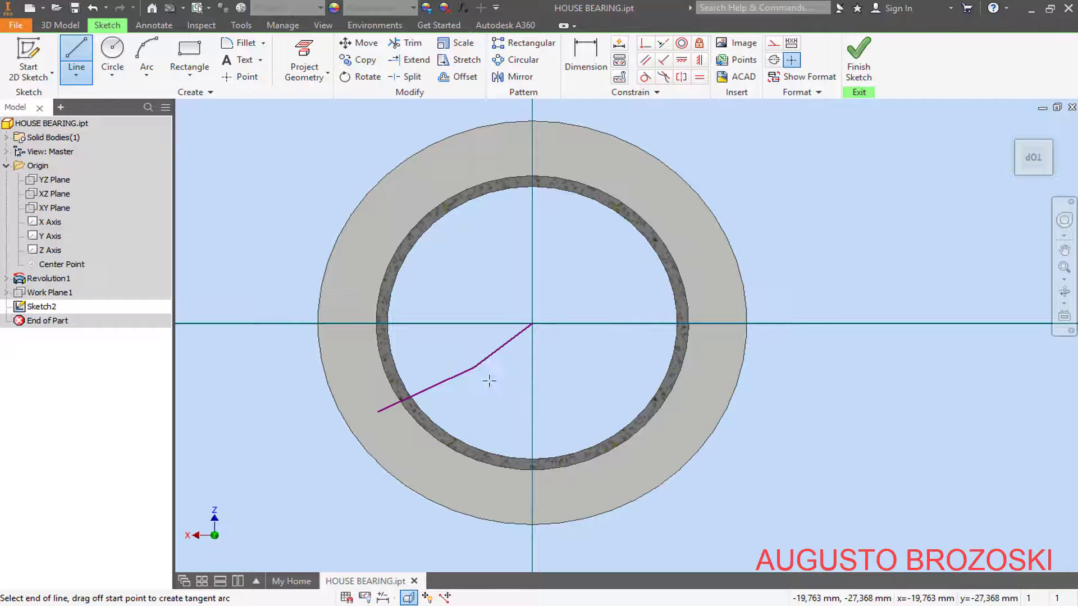
key(Escape)
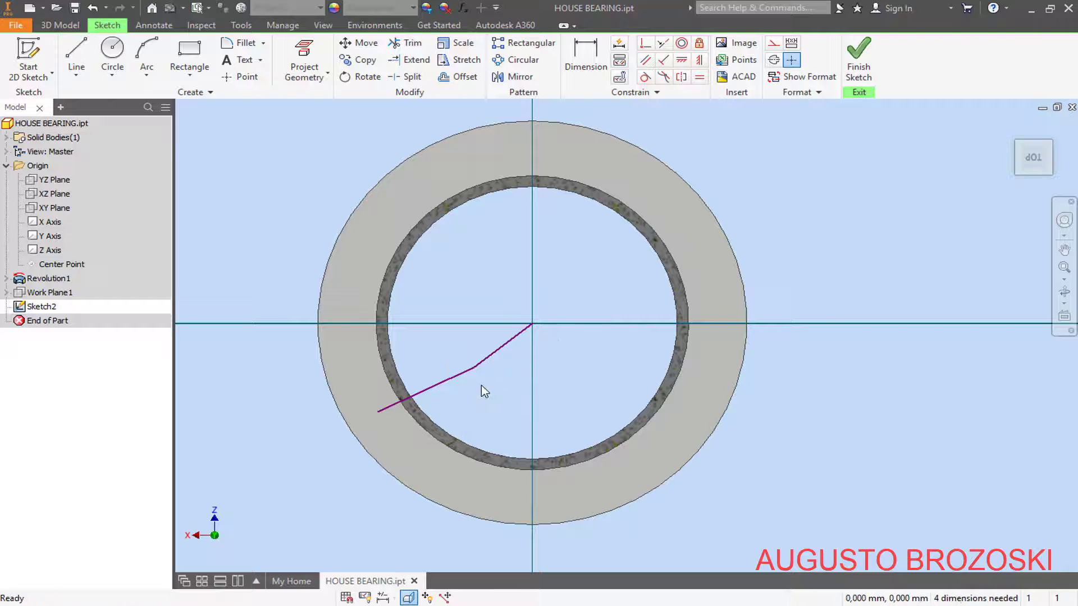
click(500, 353)
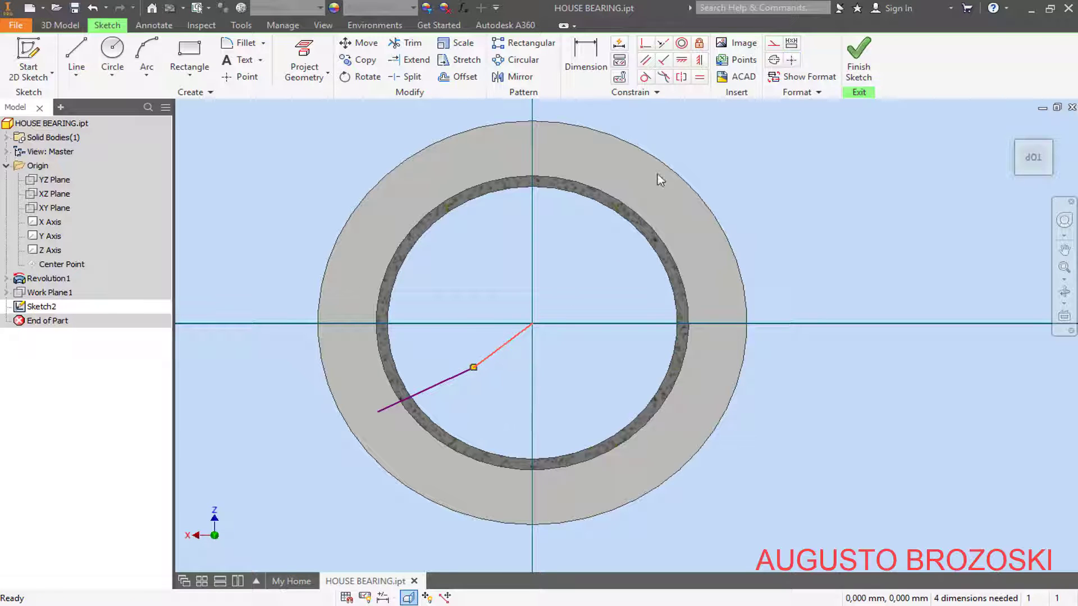
click(774, 60)
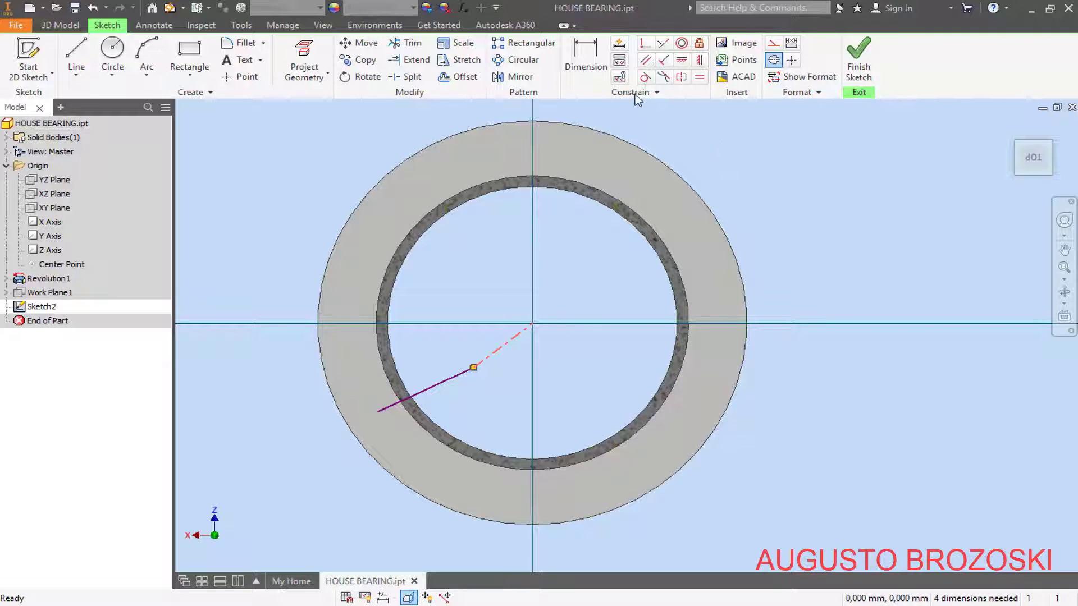
Step: Make the centerline and the slanted line collinear
click(663, 44)
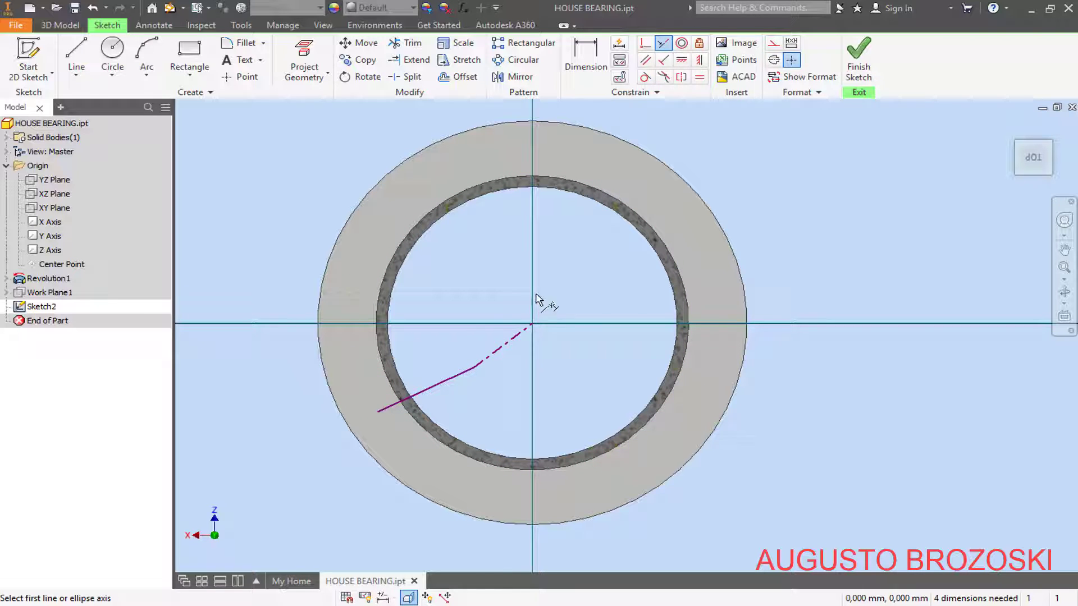
click(504, 345)
click(456, 376)
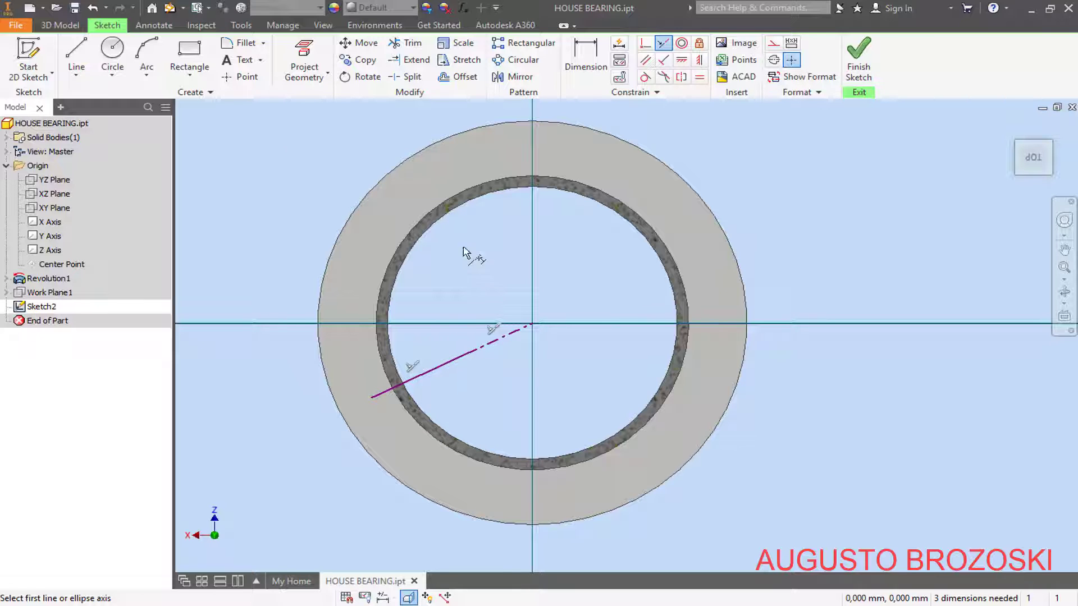
Step: Sketch two connected line segments from the origin into the upper-left quadrant, with the outer one about 42 mm long crossing the ring wall
click(76, 56)
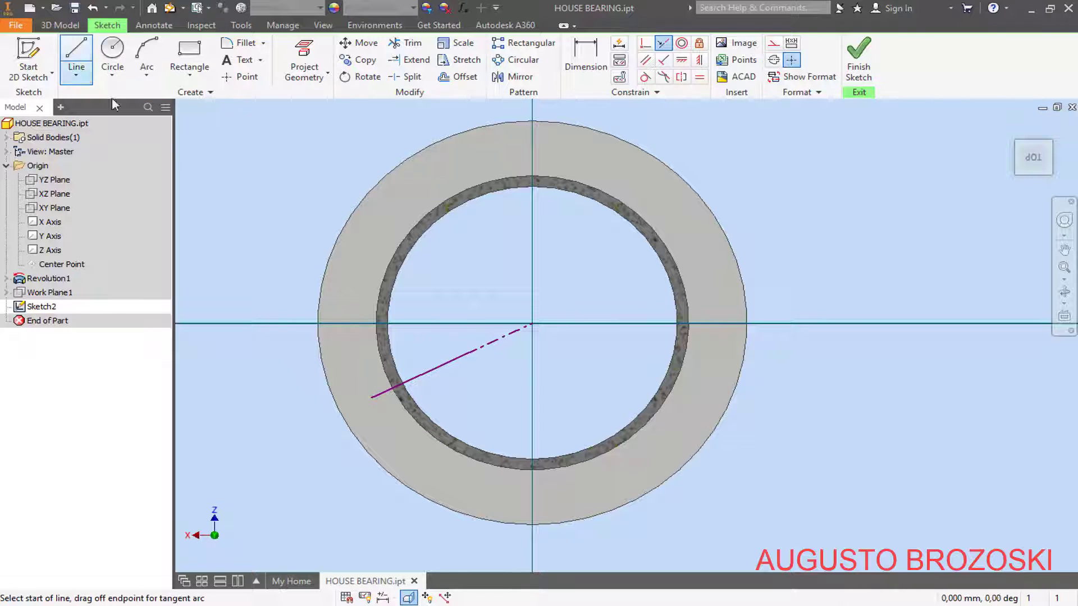
key(alt+Tab)
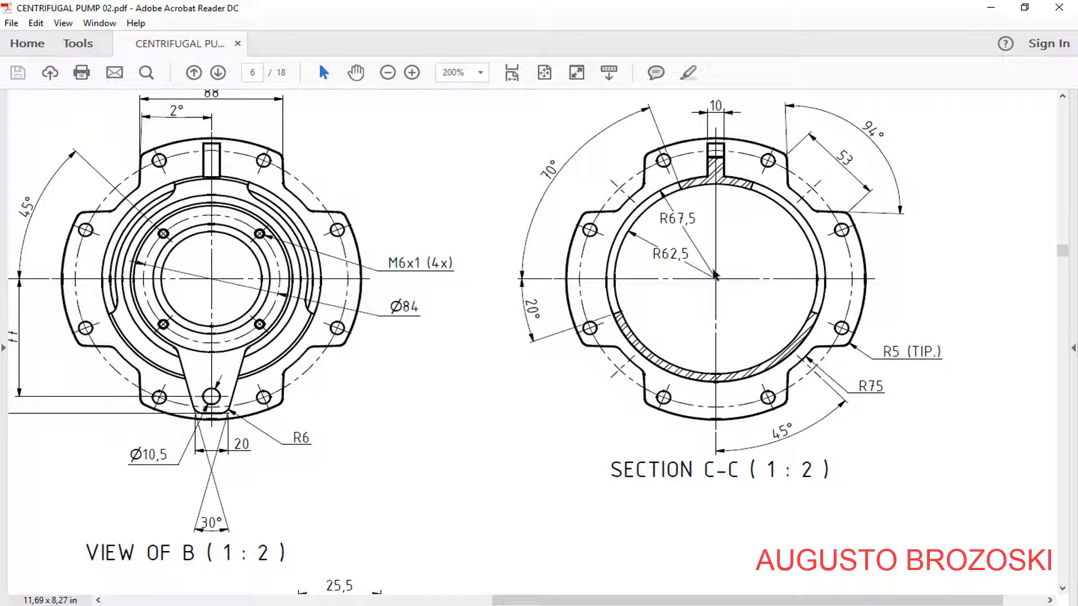
click(991, 7)
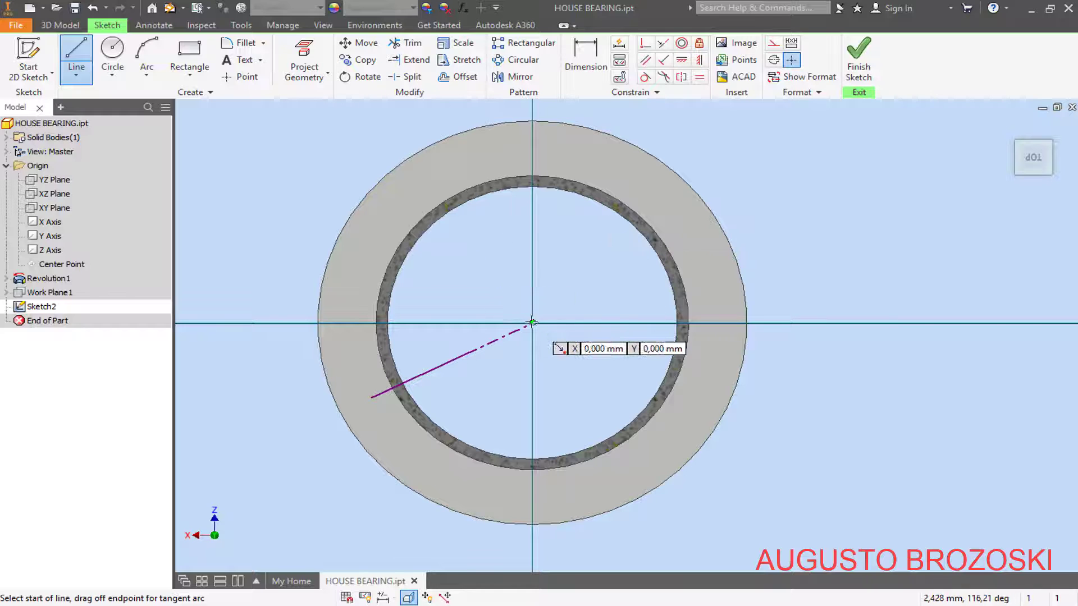
click(532, 323)
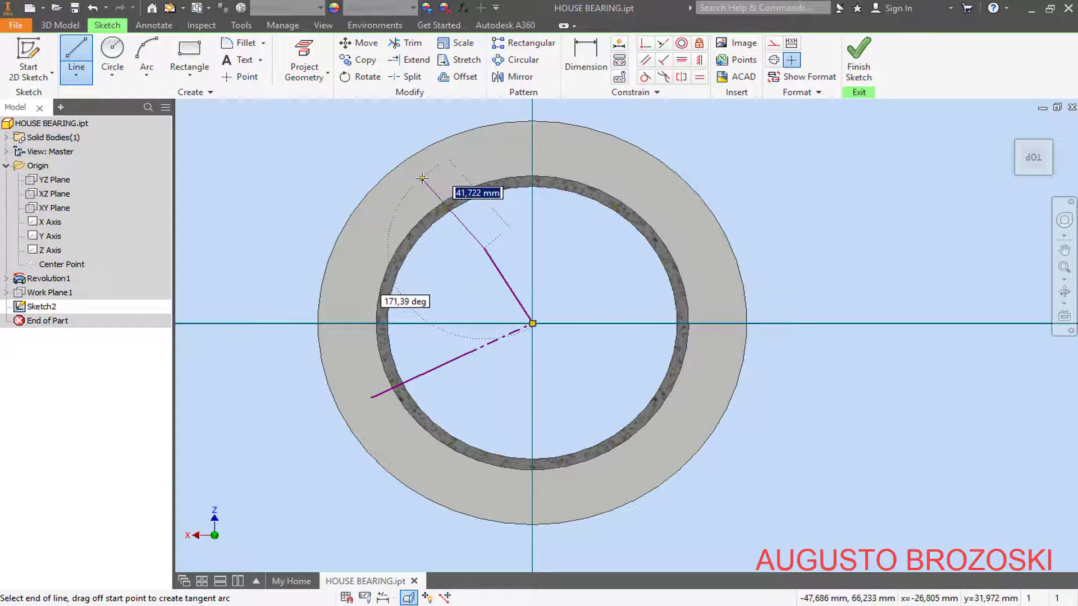
click(484, 249)
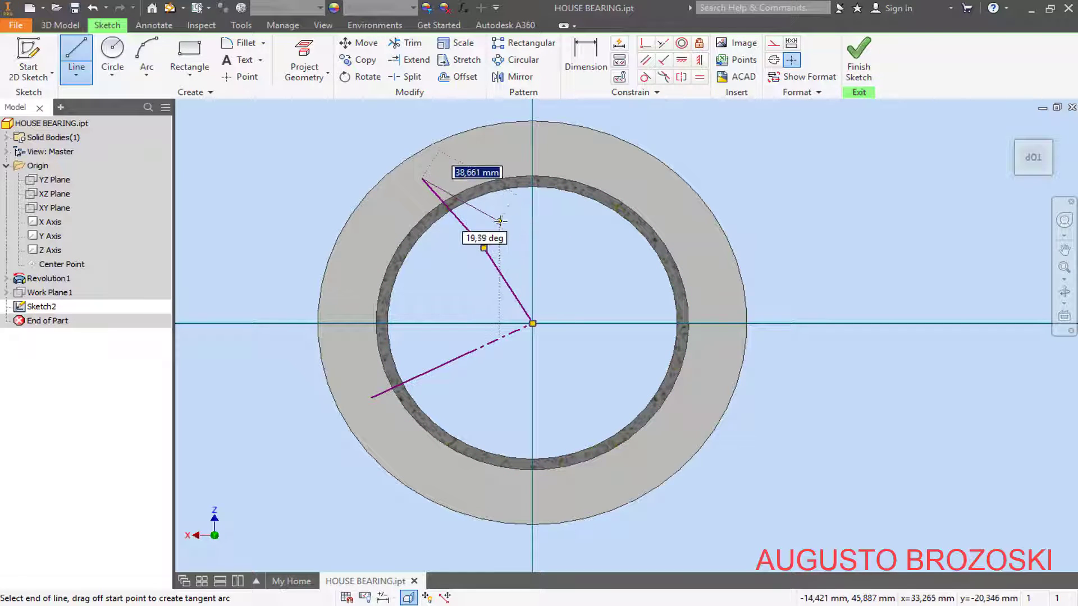
key(Escape)
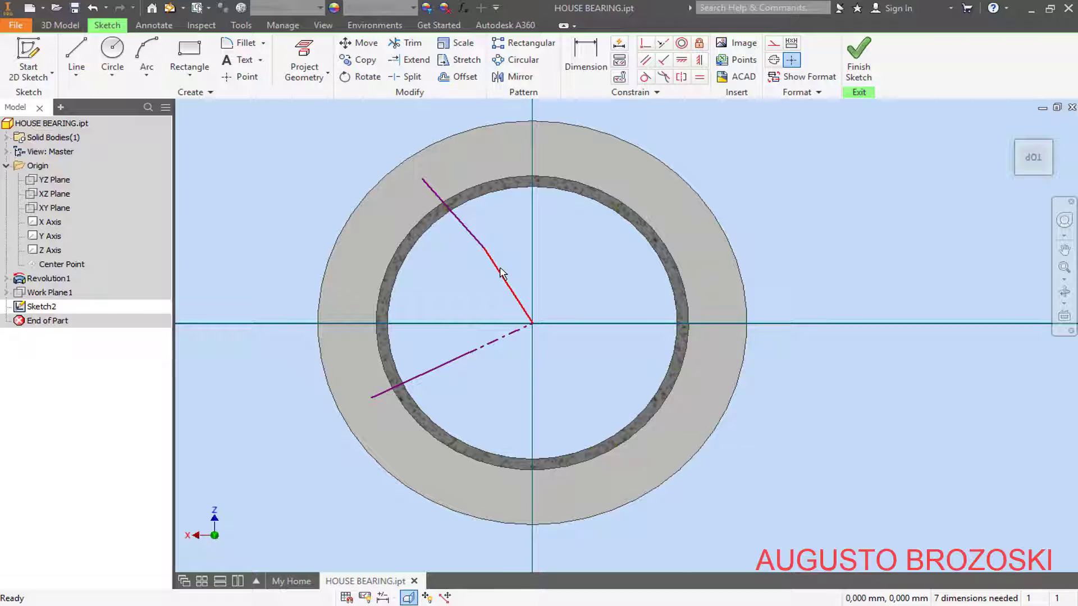
Step: Convert the upper-left inner segment to a centerline and make it collinear with the outer segment
click(774, 60)
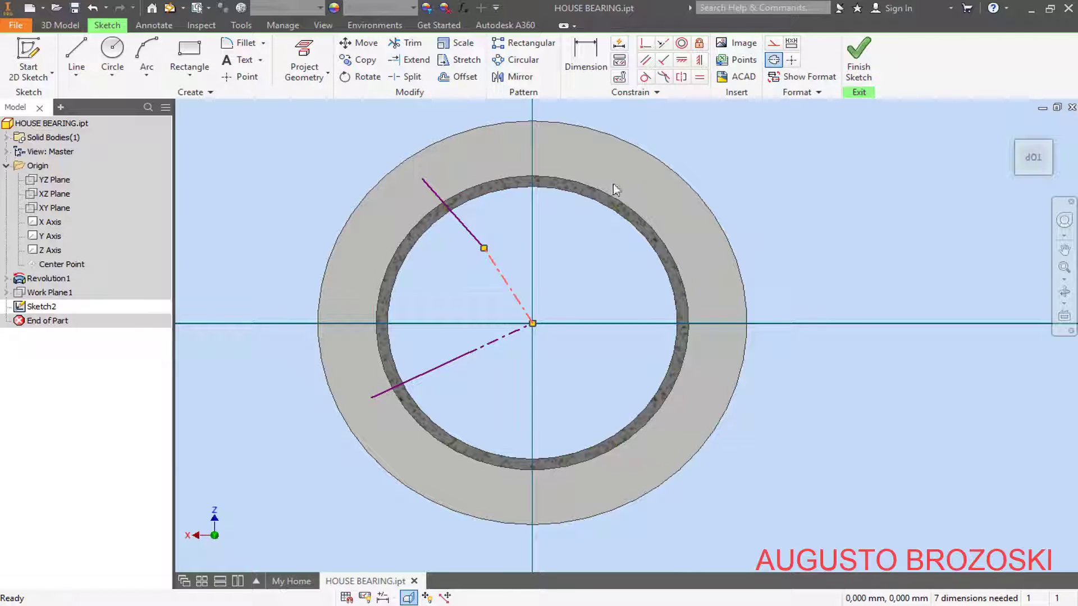
click(663, 45)
click(503, 273)
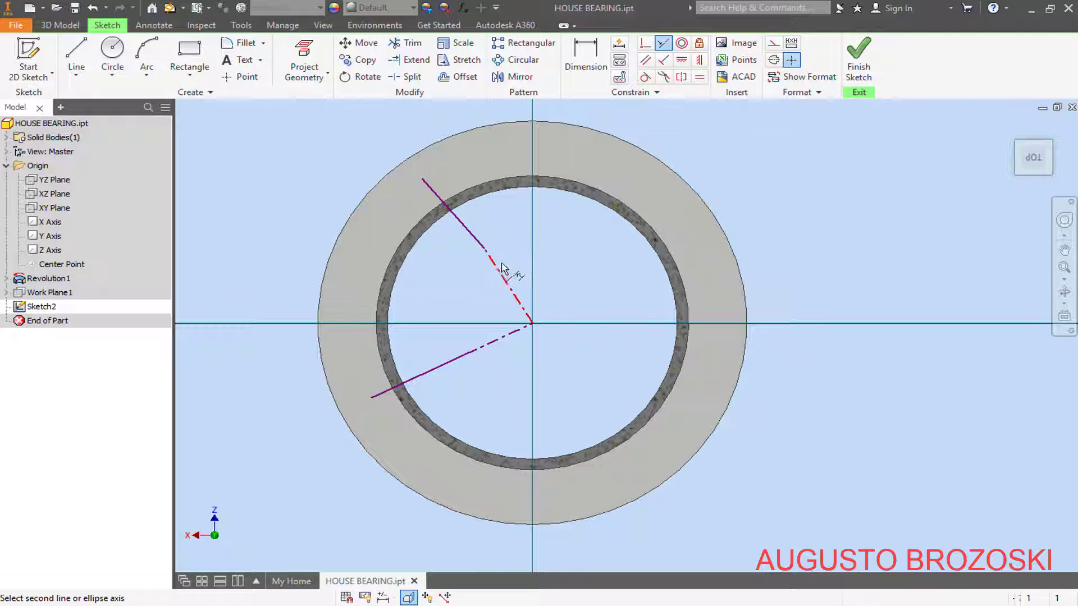
click(466, 227)
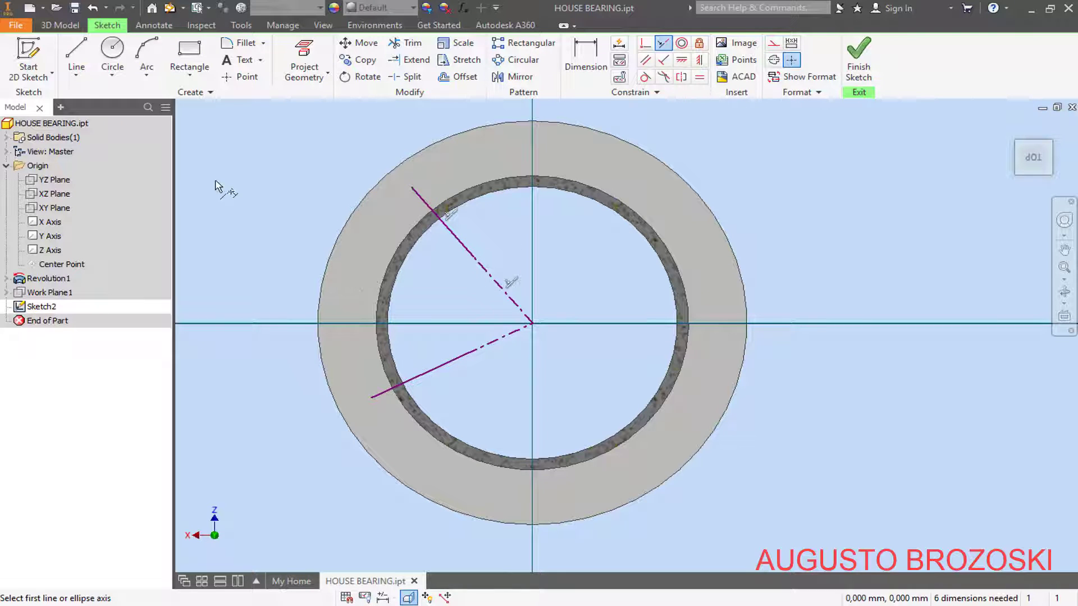
Step: Sketch a horizontal line about 76 mm long from the origin across the ring's left wall and convert it to a centerline
click(77, 59)
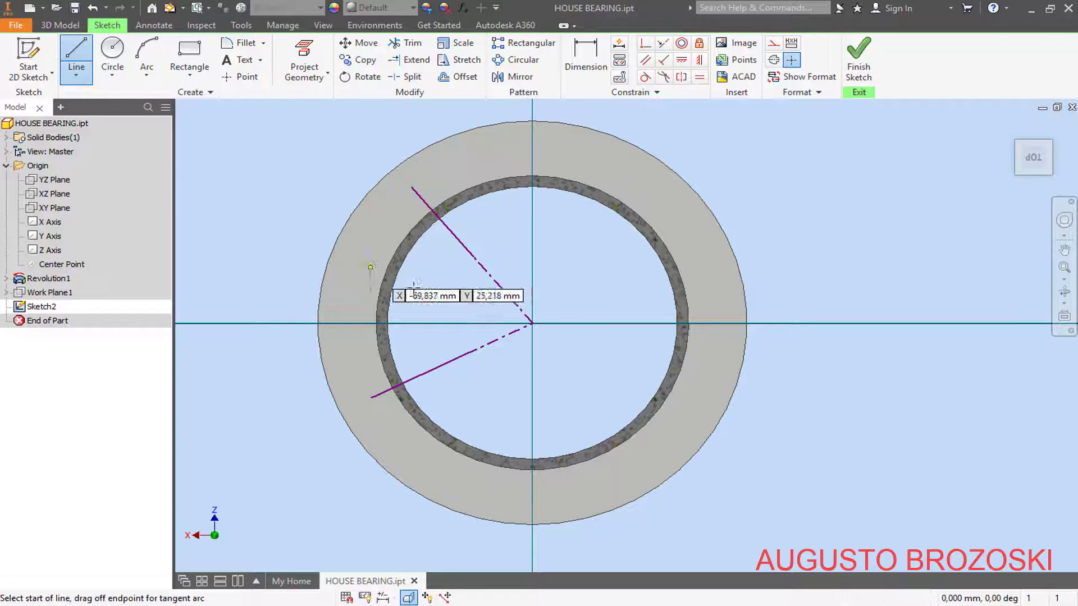
click(532, 323)
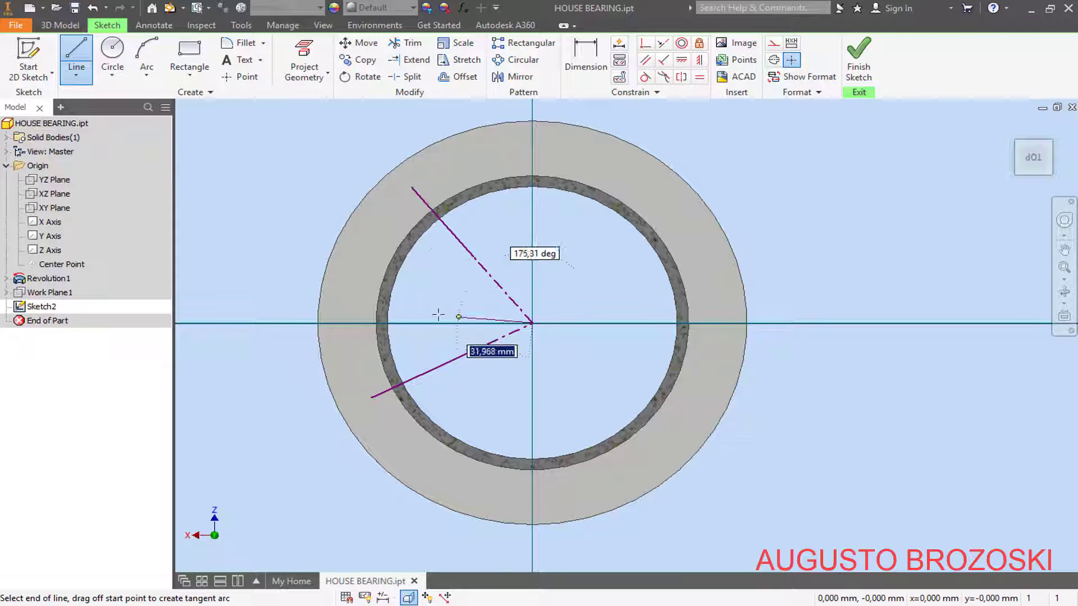
click(357, 323)
key(Escape)
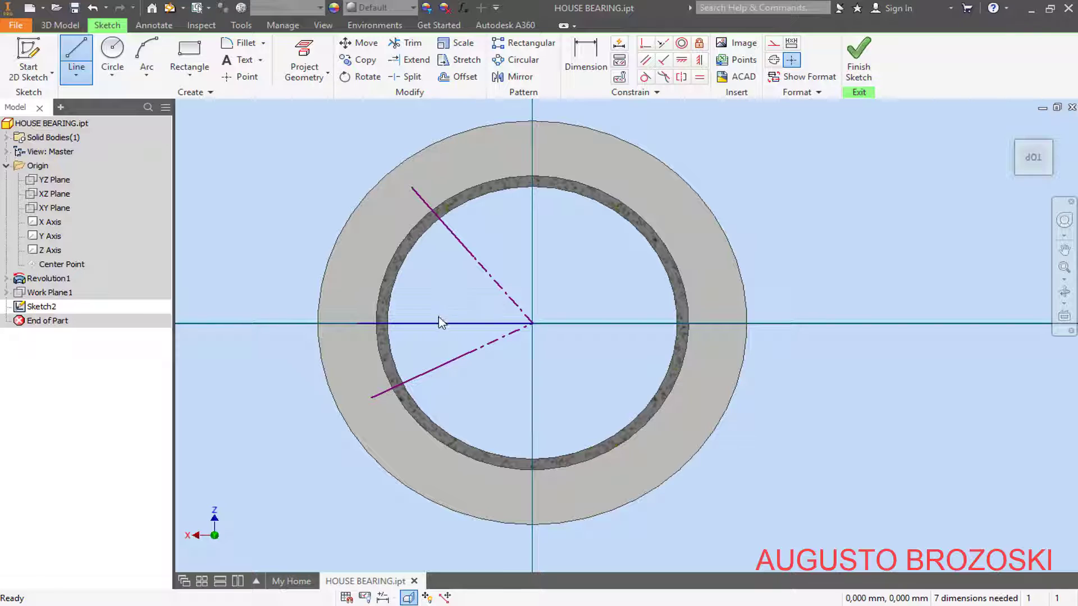
click(441, 324)
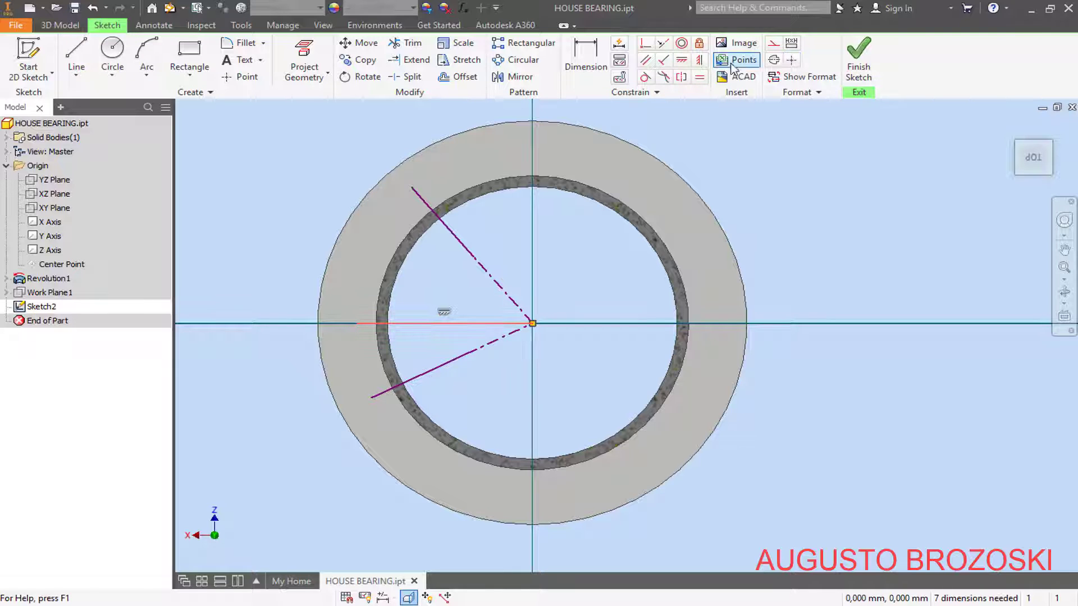
click(773, 59)
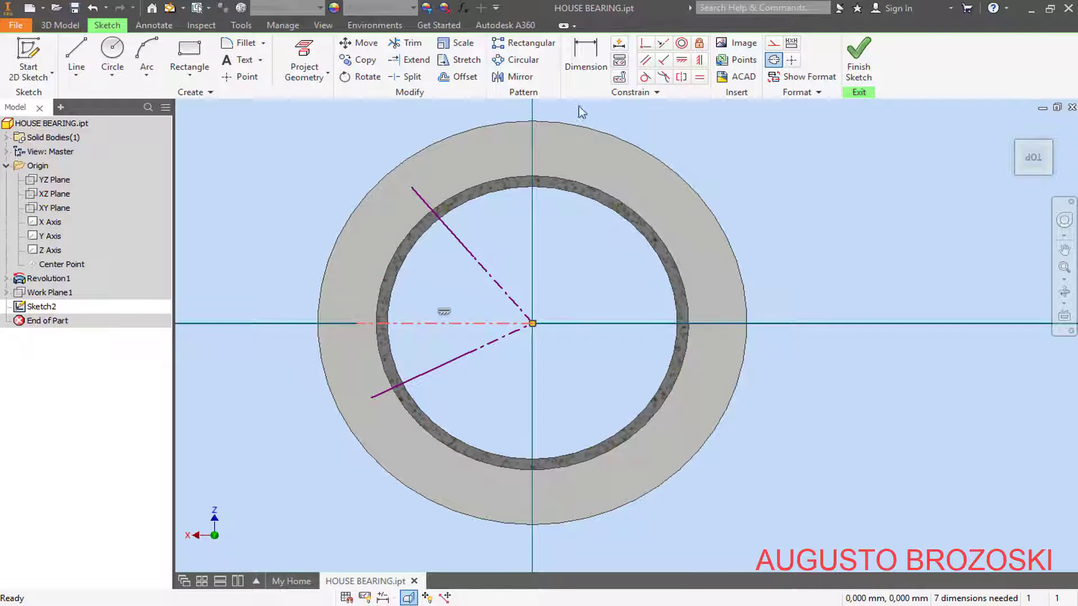
Step: Dimension the angle between the horizontal centerline and the lower slanted line as 20°, checking the value in the PDF drawing
click(586, 59)
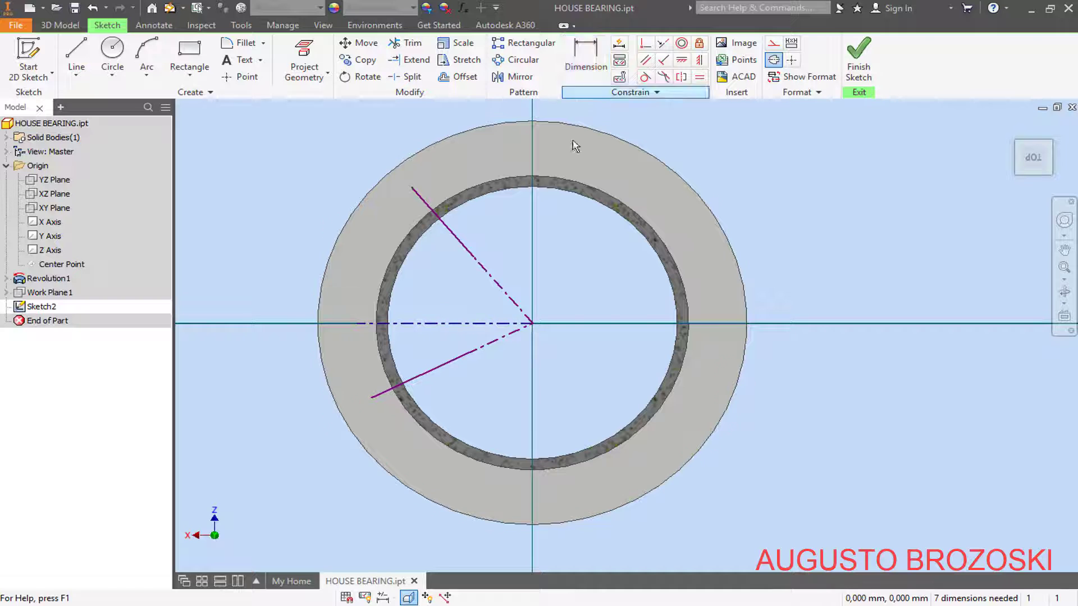
click(417, 326)
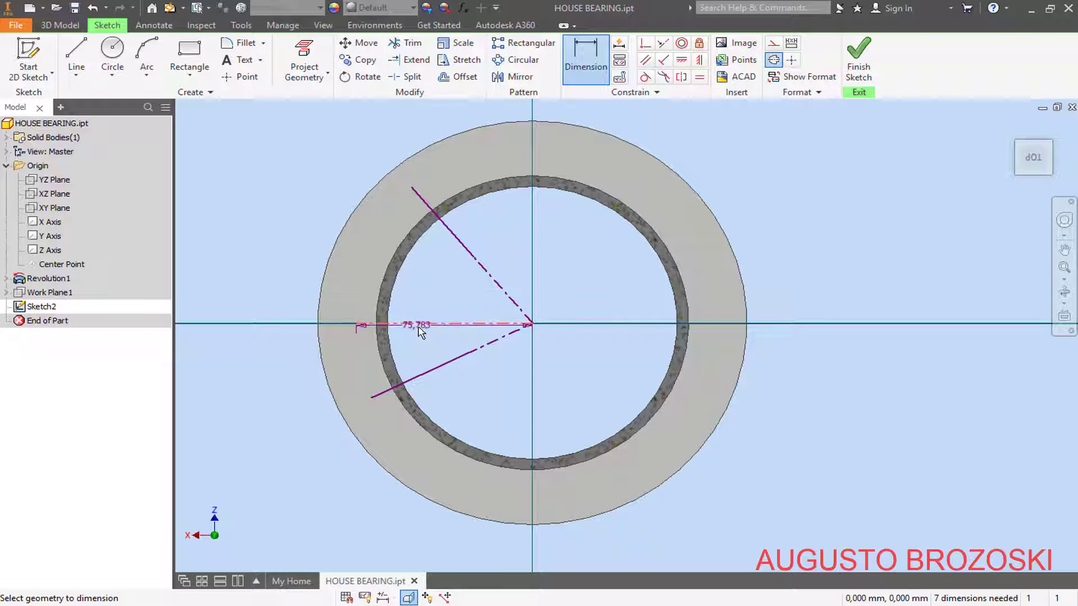
click(374, 380)
click(280, 395)
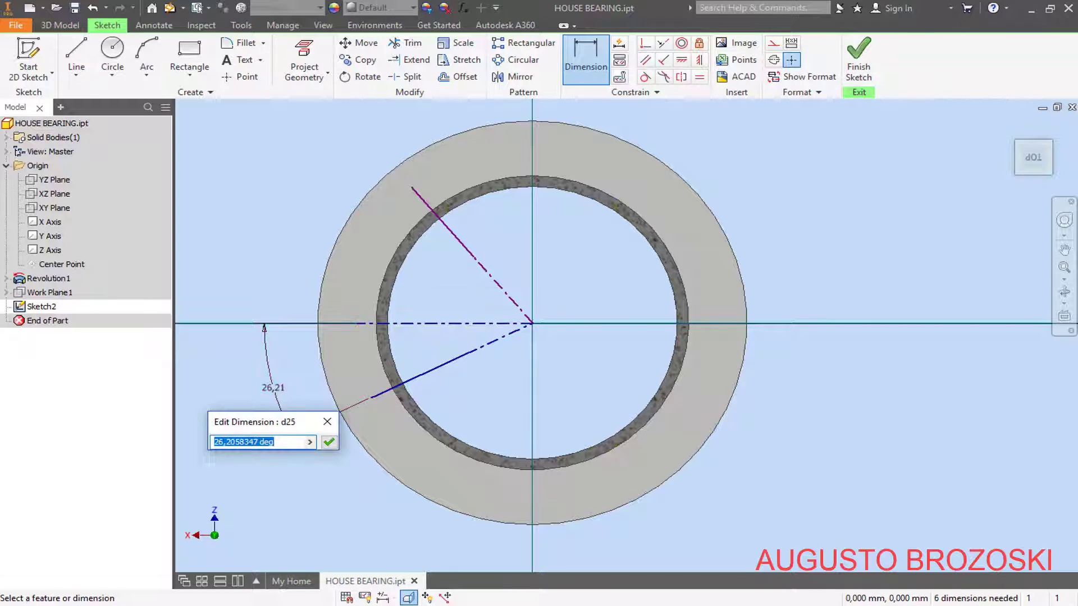
key(alt+Tab)
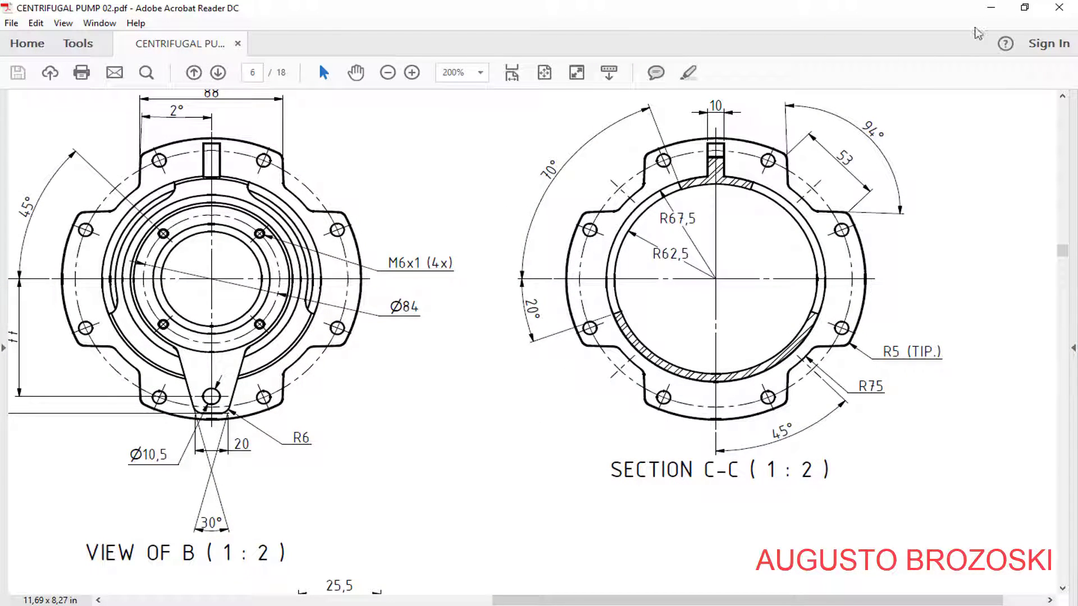
click(991, 8)
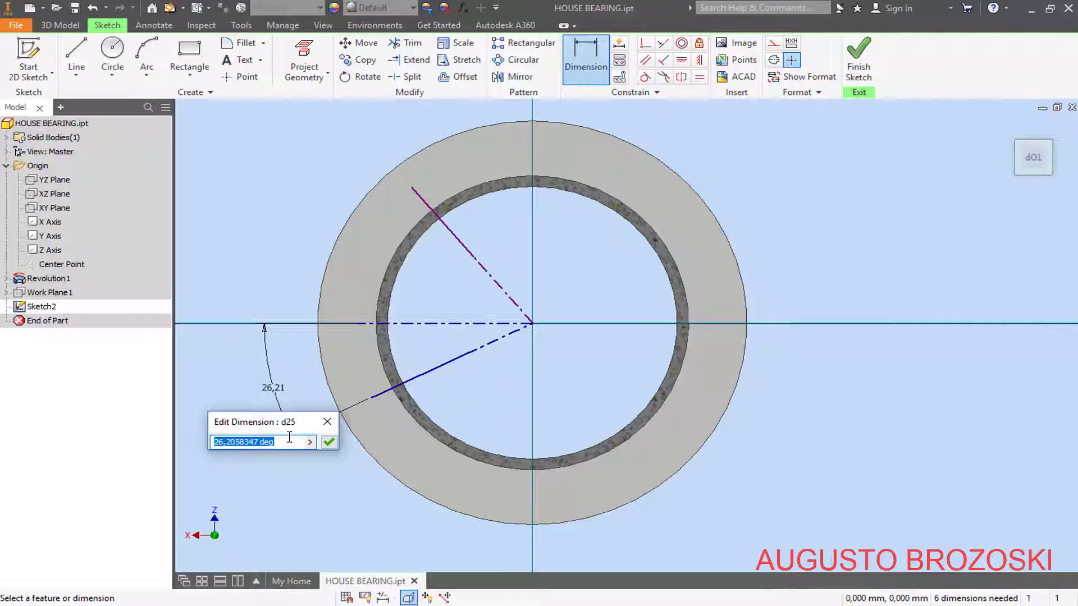
text(20)
key(Return)
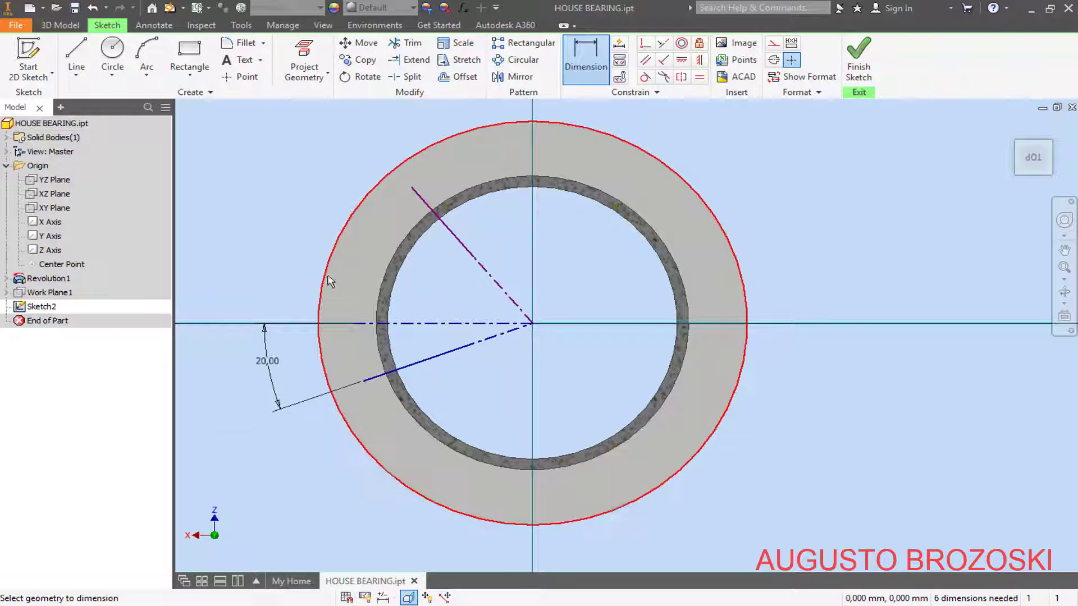
Step: Dimension the angle between the horizontal centerline and the upper slanted line as 70°
click(414, 324)
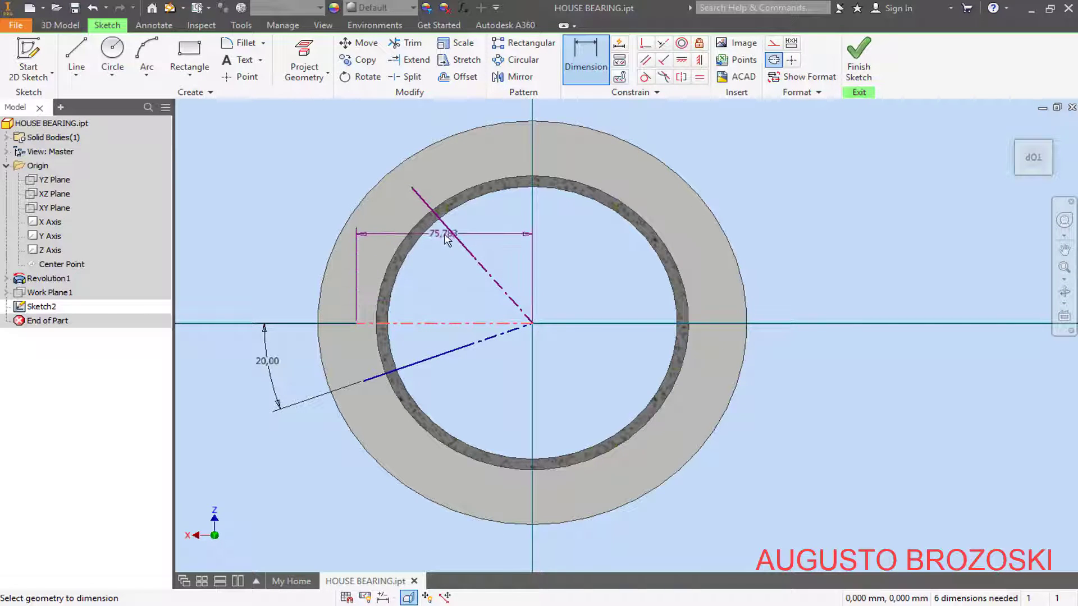
click(441, 220)
click(300, 194)
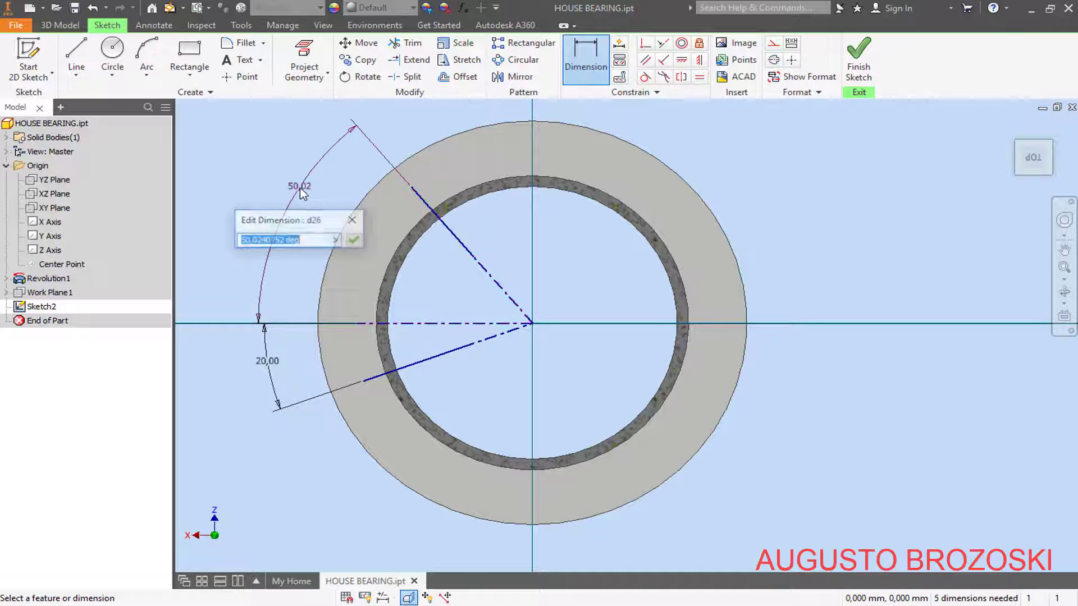
text(70)
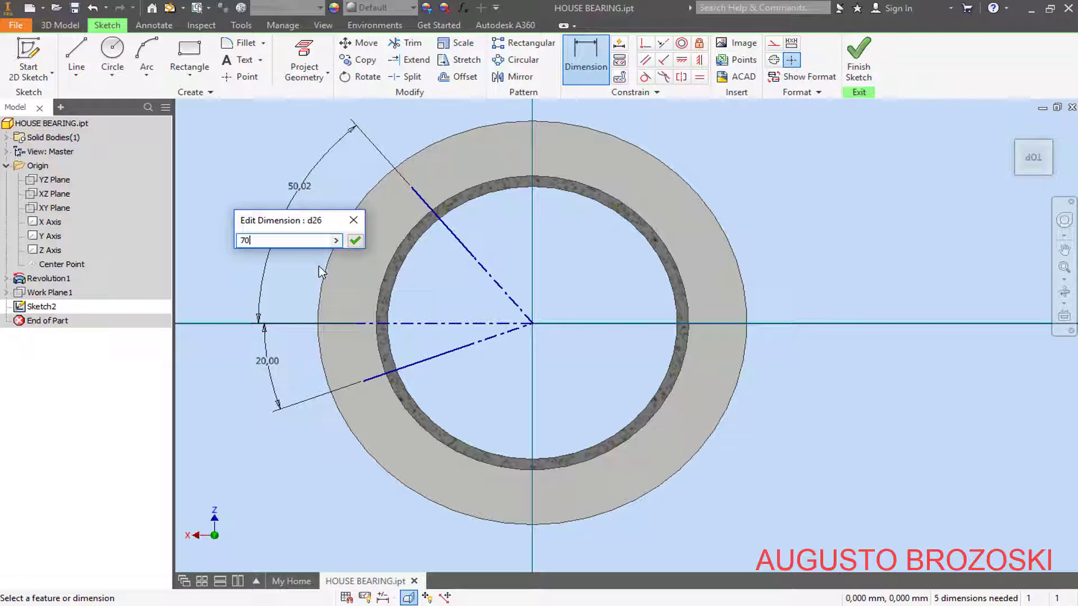
key(Return)
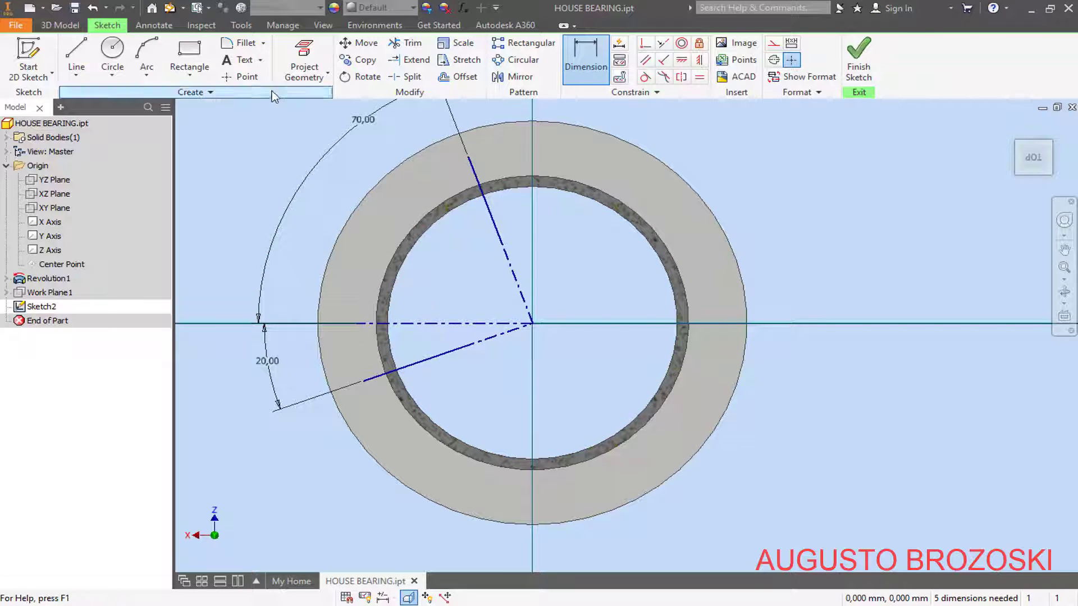
Step: Draw a circle about 64 mm in diameter, centered on the origin and passing through the lower slanted line's inner endpoint
click(112, 56)
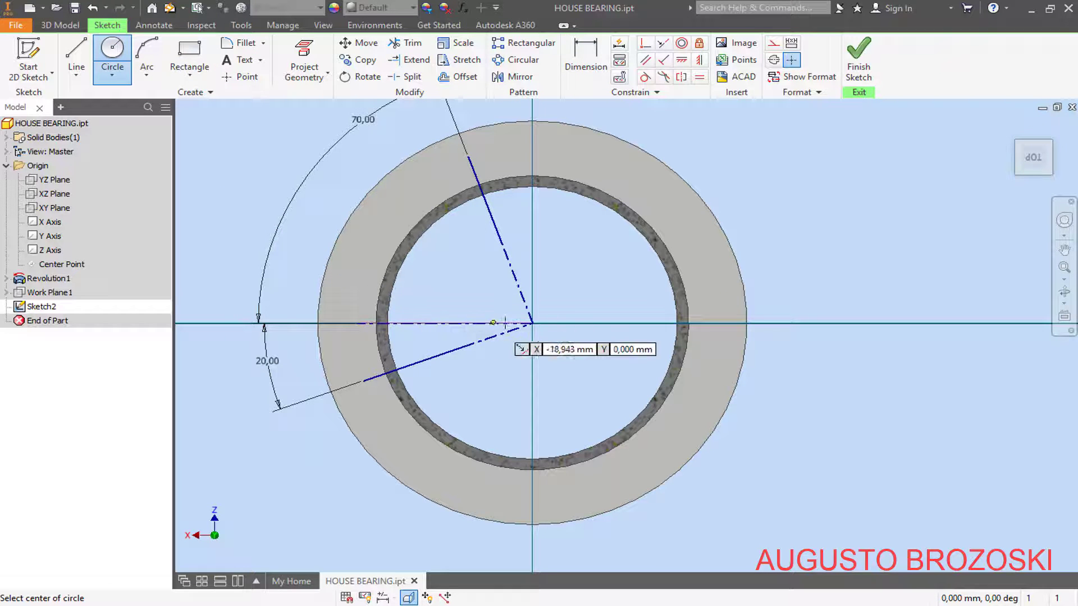
click(532, 323)
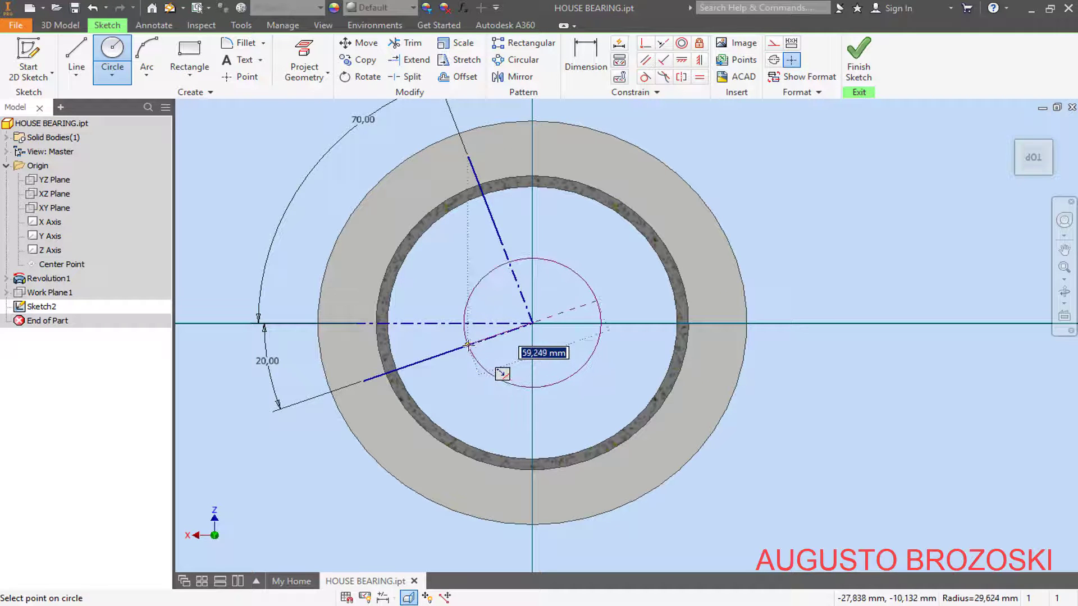
scroll(473, 345, up, 5)
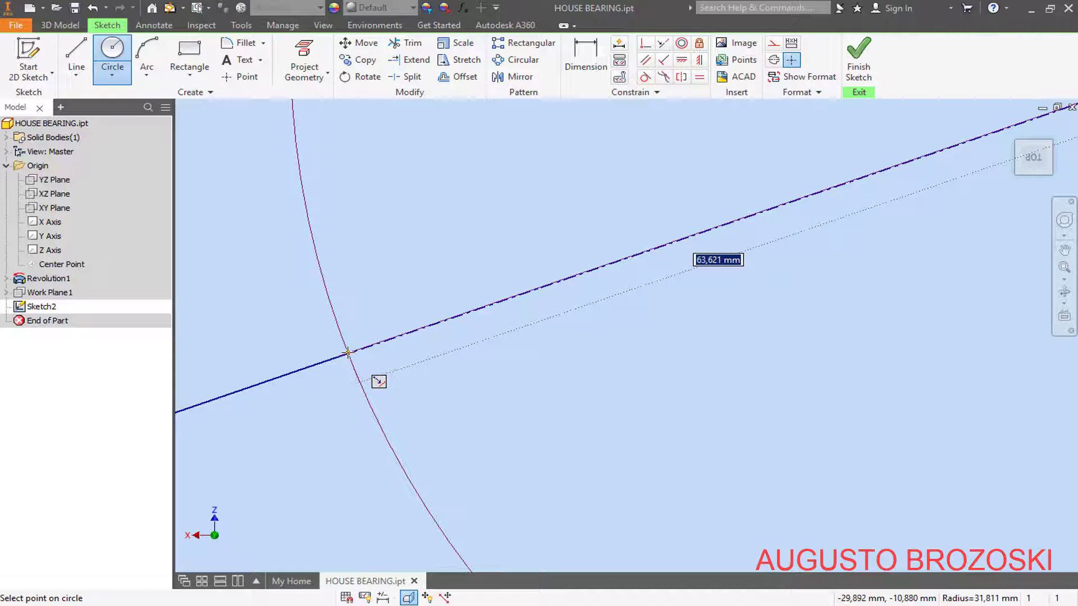
click(351, 353)
Step: Draw a second circle centered on the origin and passing through the lower slanted line's outer endpoint
scroll(440, 304, down, 5)
scroll(446, 305, up, 5)
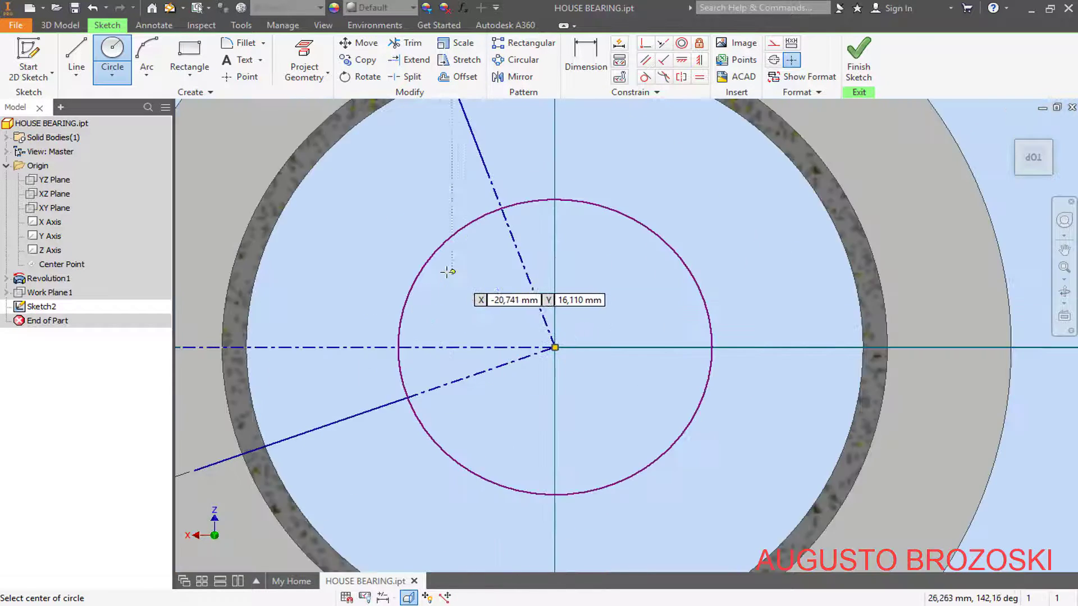
scroll(464, 281, down, 3)
click(517, 321)
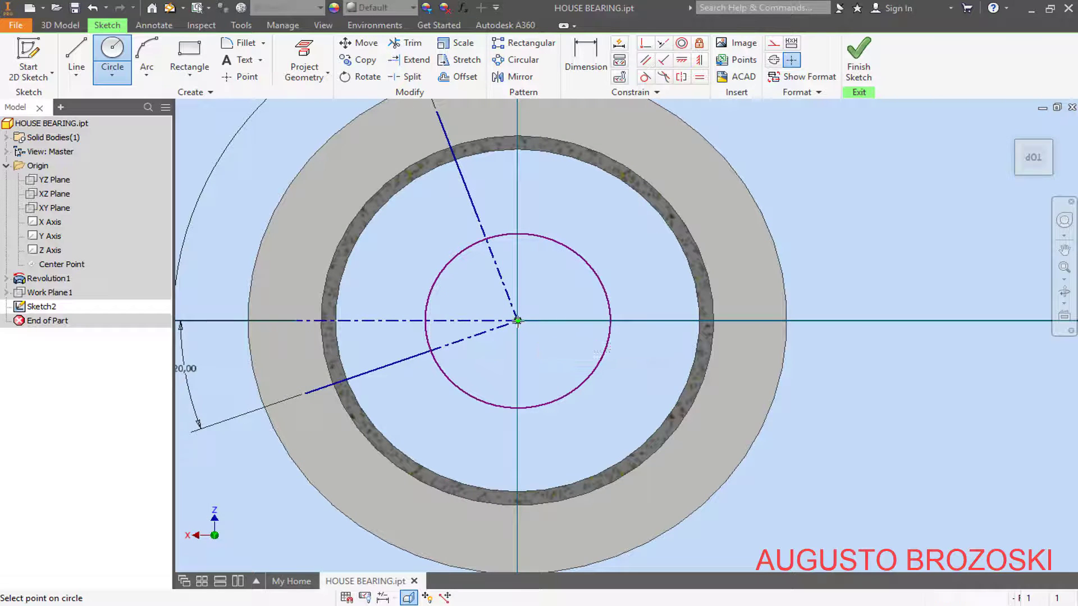
click(305, 393)
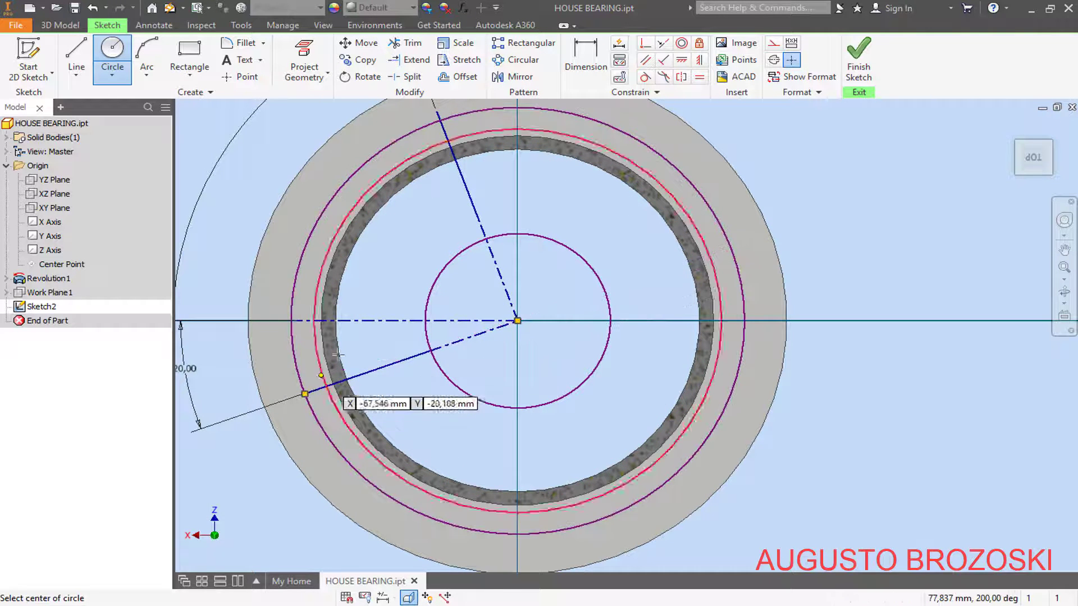
key(Escape)
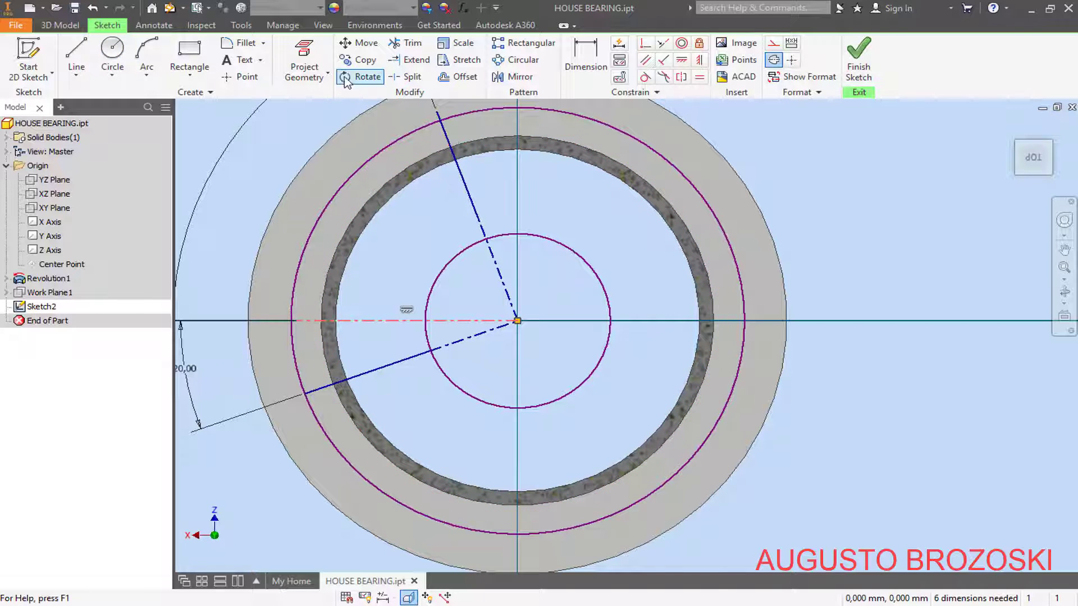
Step: Trim the portion of the upper centerline that lies outside the inner circle
click(409, 43)
scroll(488, 225, down, 3)
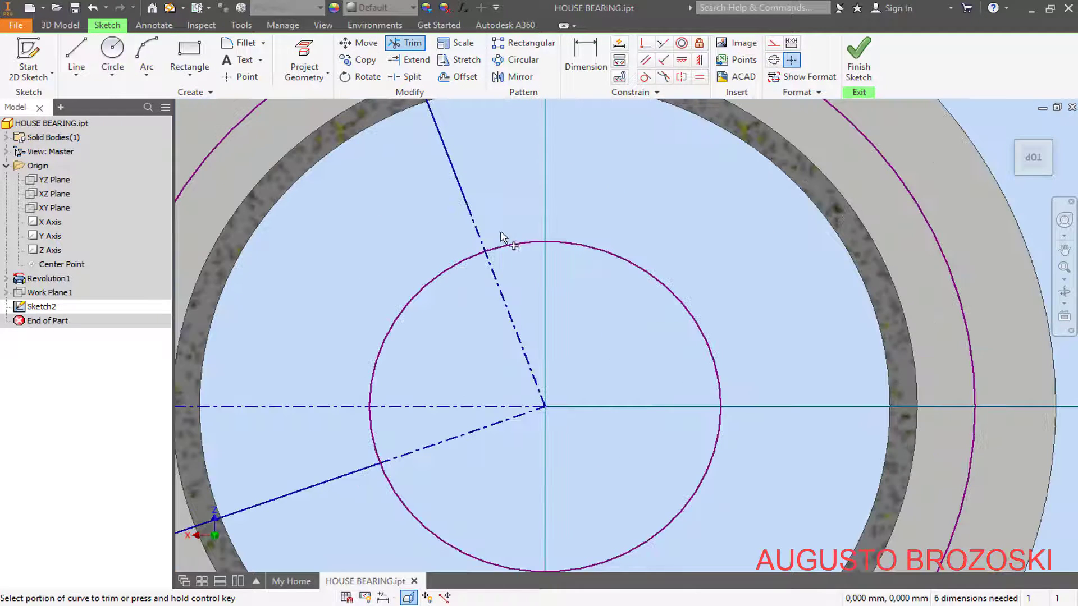
click(465, 237)
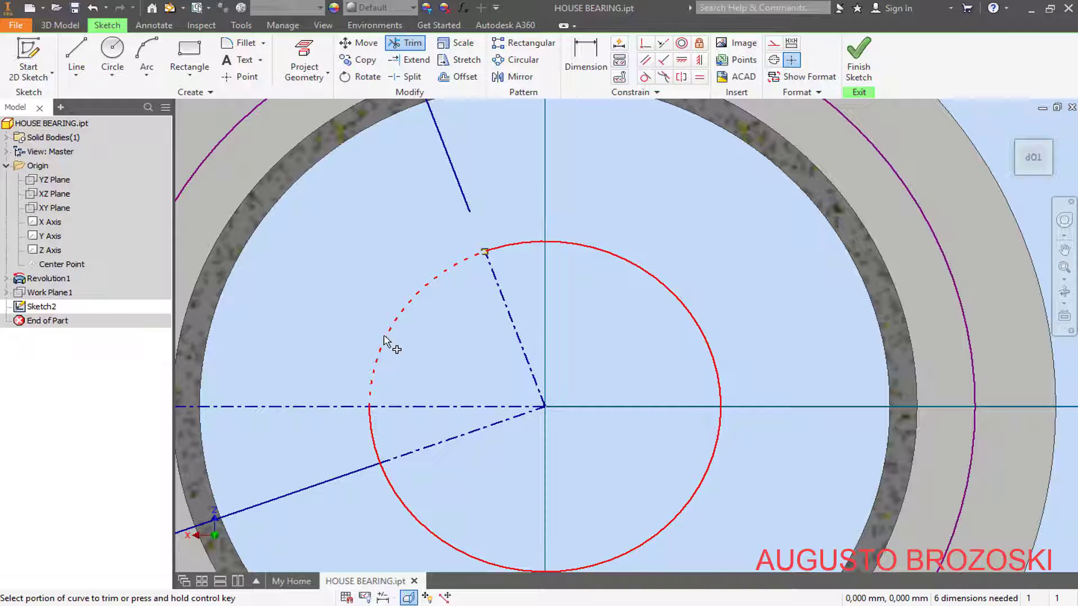
key(Escape)
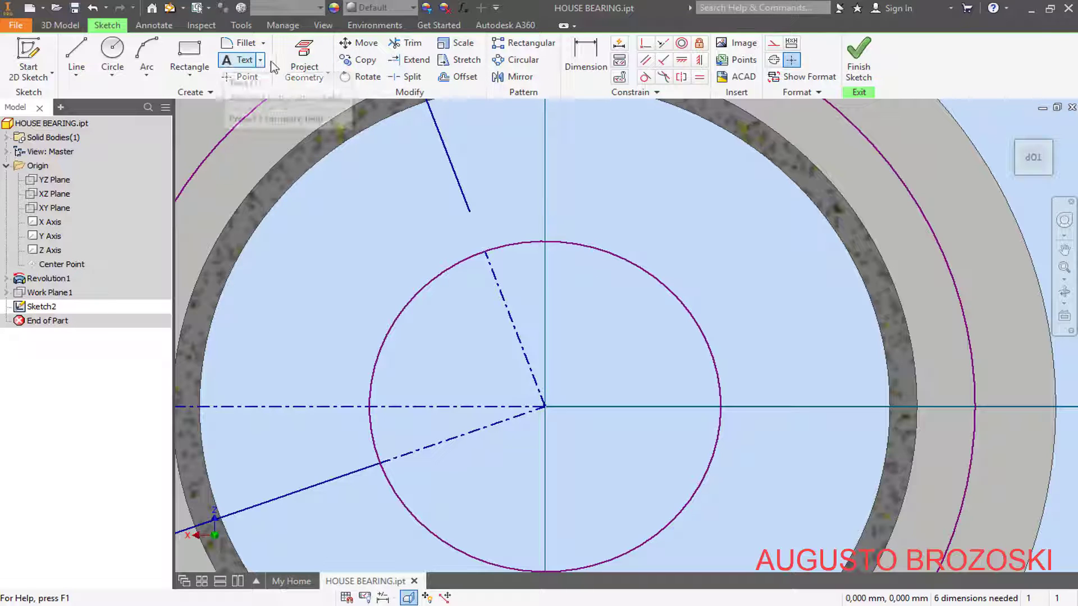
Step: Extend the upper slanted solid line inward until it meets the centerline's endpoint on the inner circle
click(422, 61)
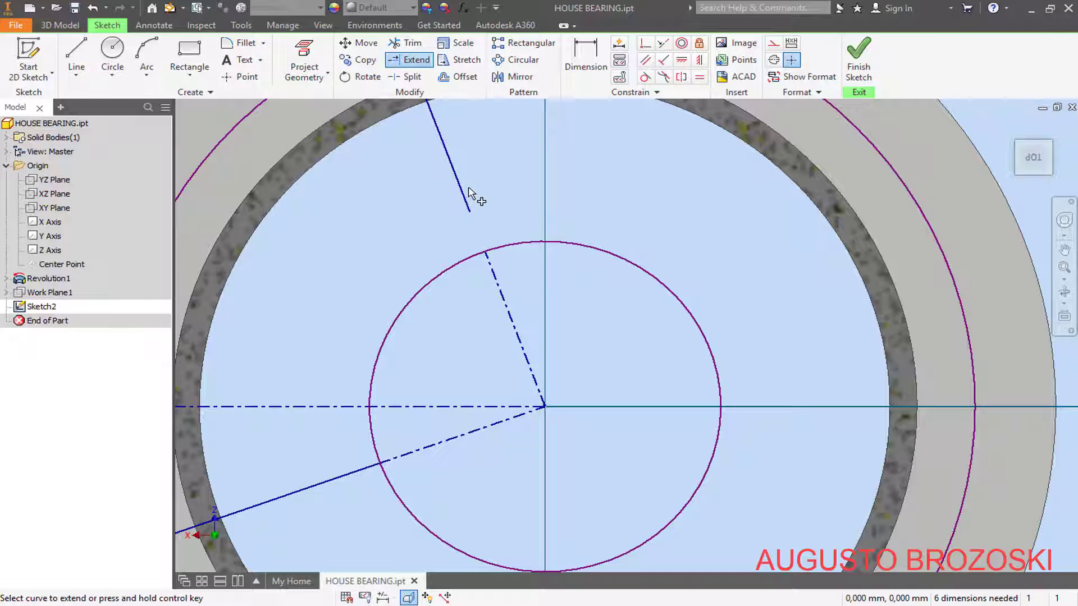
click(460, 187)
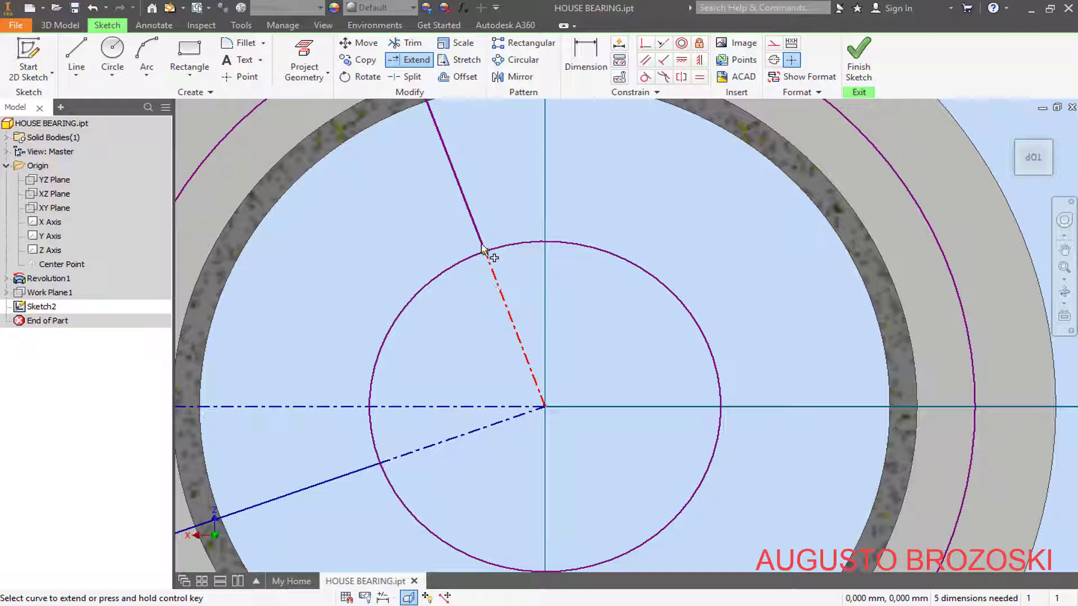
scroll(365, 496, down, 6)
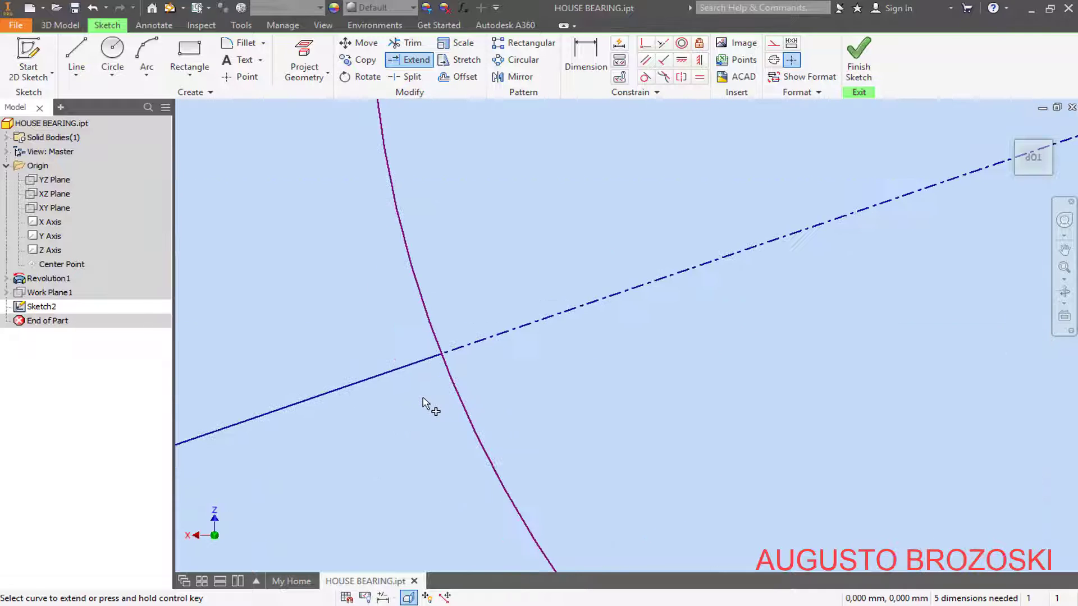
key(Escape)
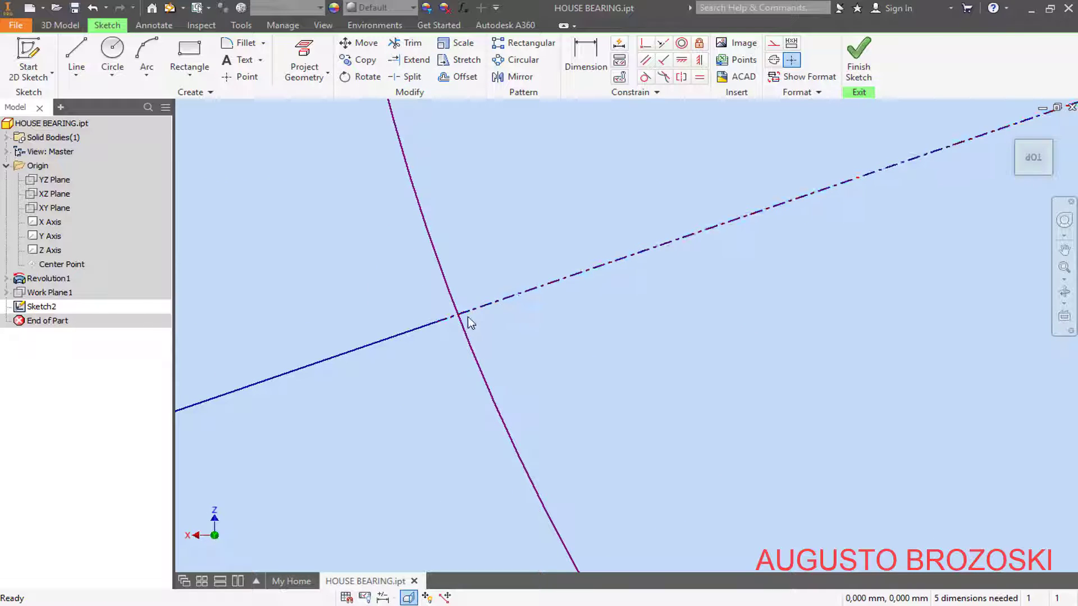
Step: Trim the lower centerline's portion outside the inner circle and extend the lower slanted solid line to that circle
click(413, 44)
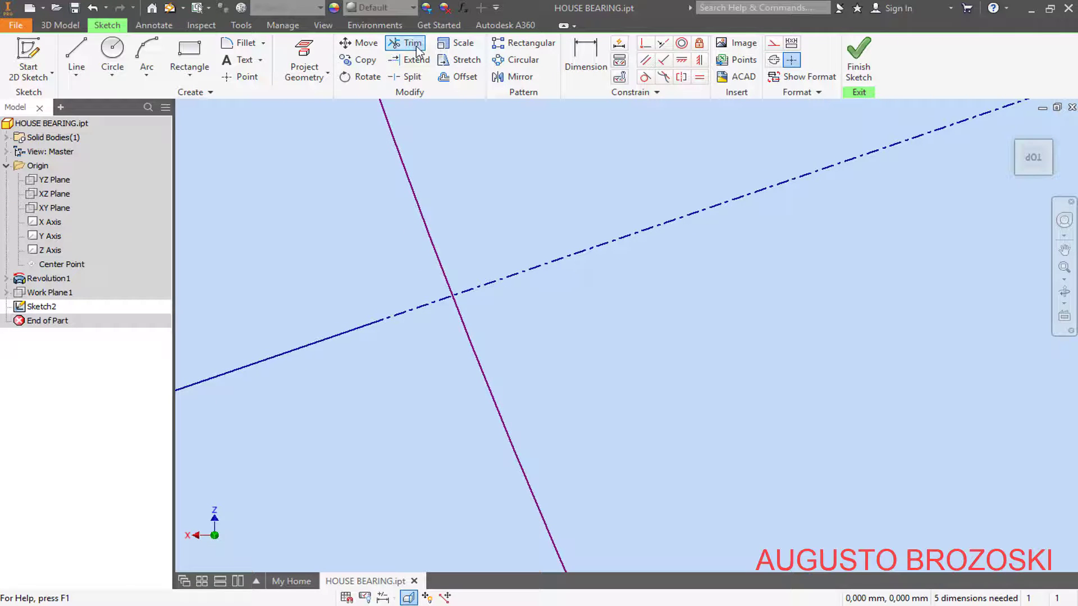
click(430, 310)
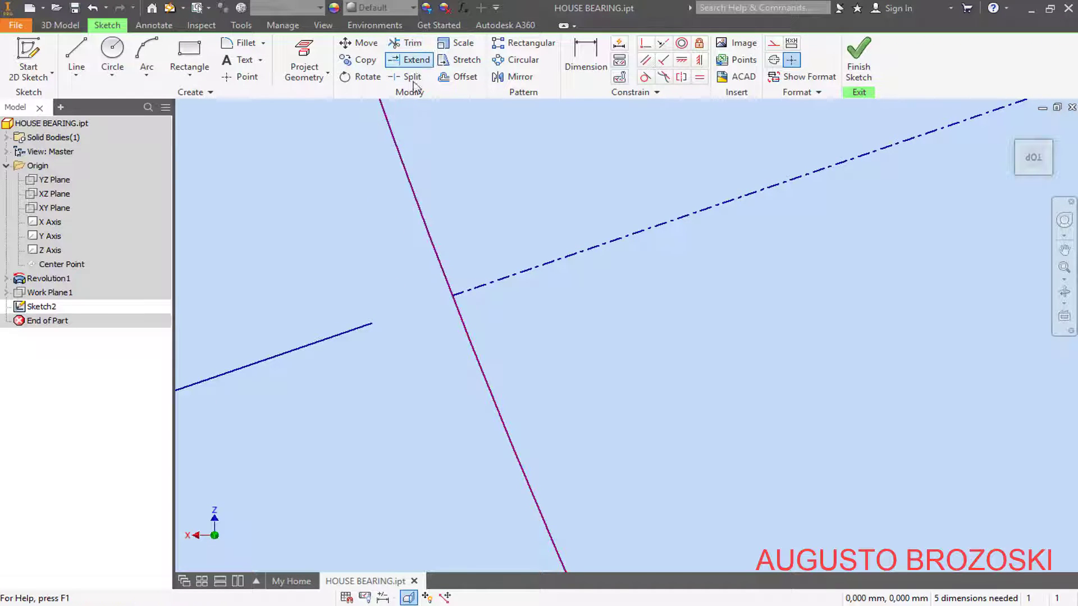
click(412, 60)
click(371, 326)
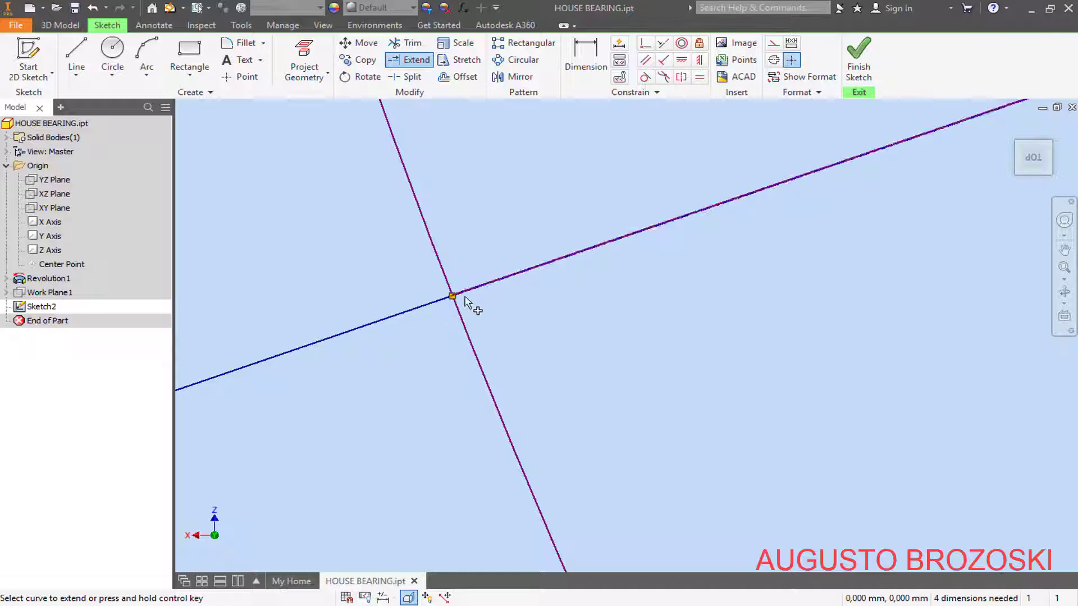
Step: Trim both concentric circles so only the arcs between the upper and lower slanted lines remain
scroll(445, 328, down, 3)
scroll(449, 326, down, 3)
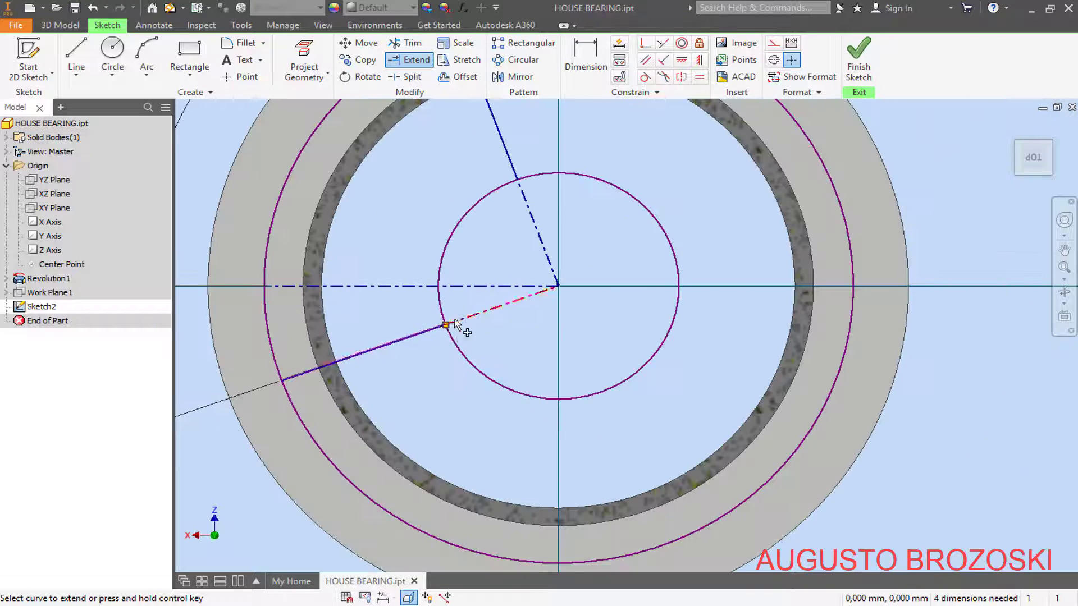
scroll(517, 253, down, 2)
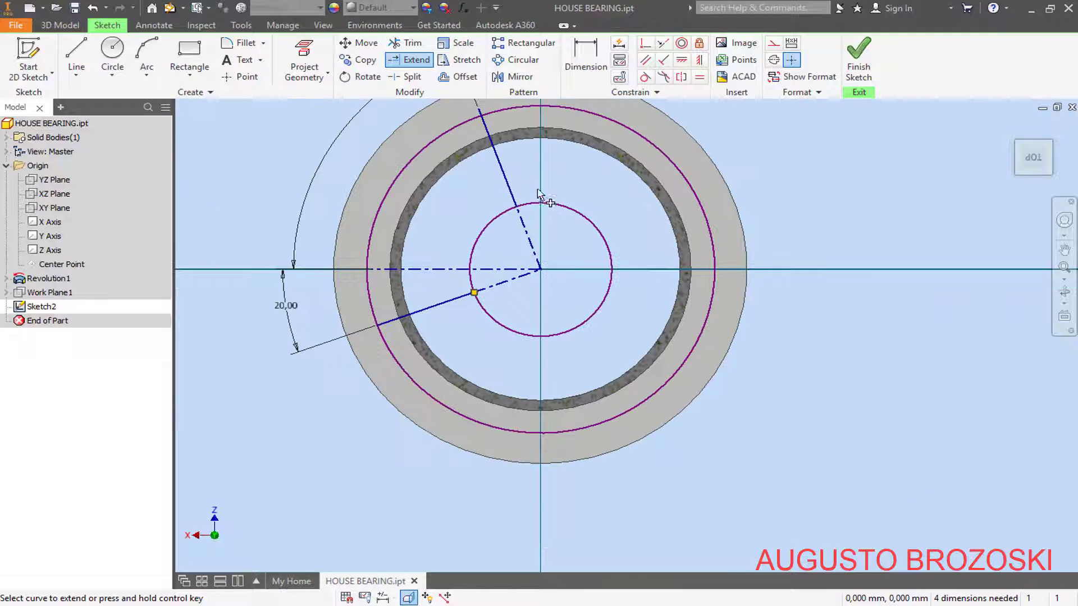
click(405, 44)
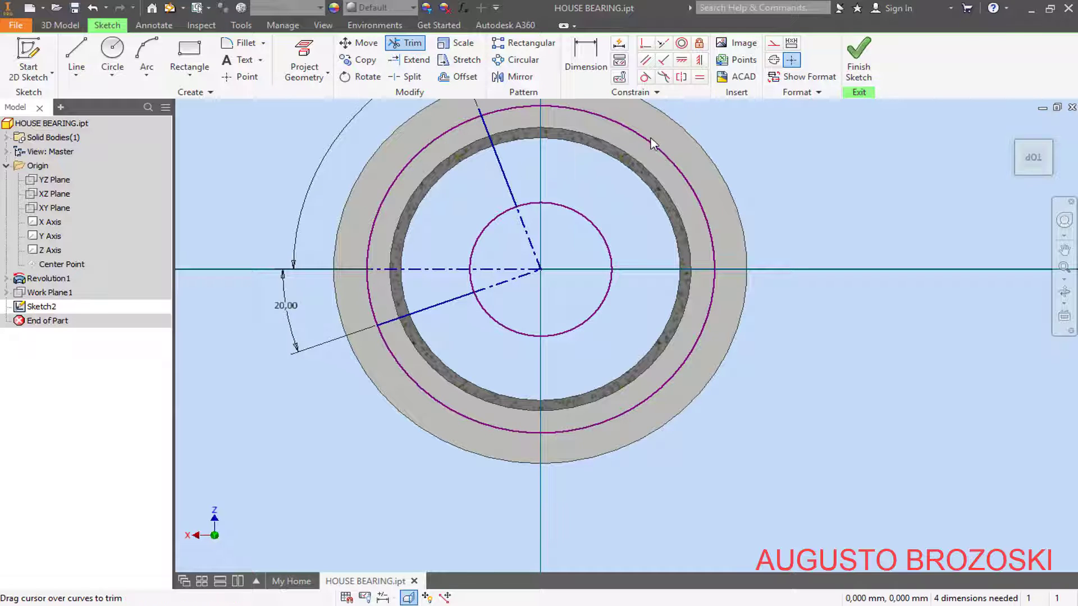
click(655, 138)
click(594, 324)
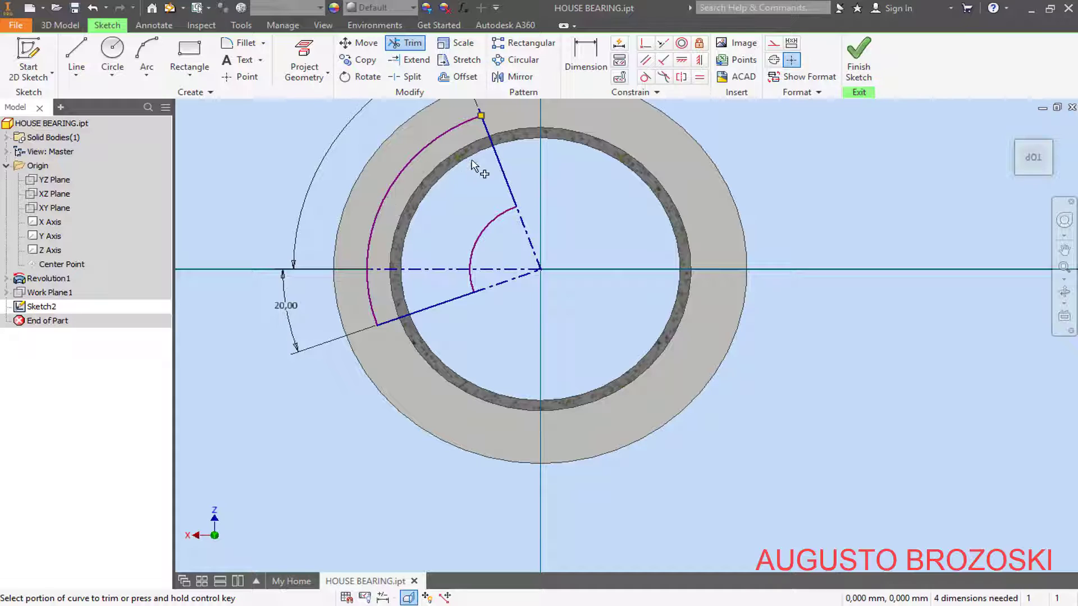
Step: Consult the section views in the PDF drawing in Acrobat Reader and dimension the inner arc's radius as 40 mm
click(586, 53)
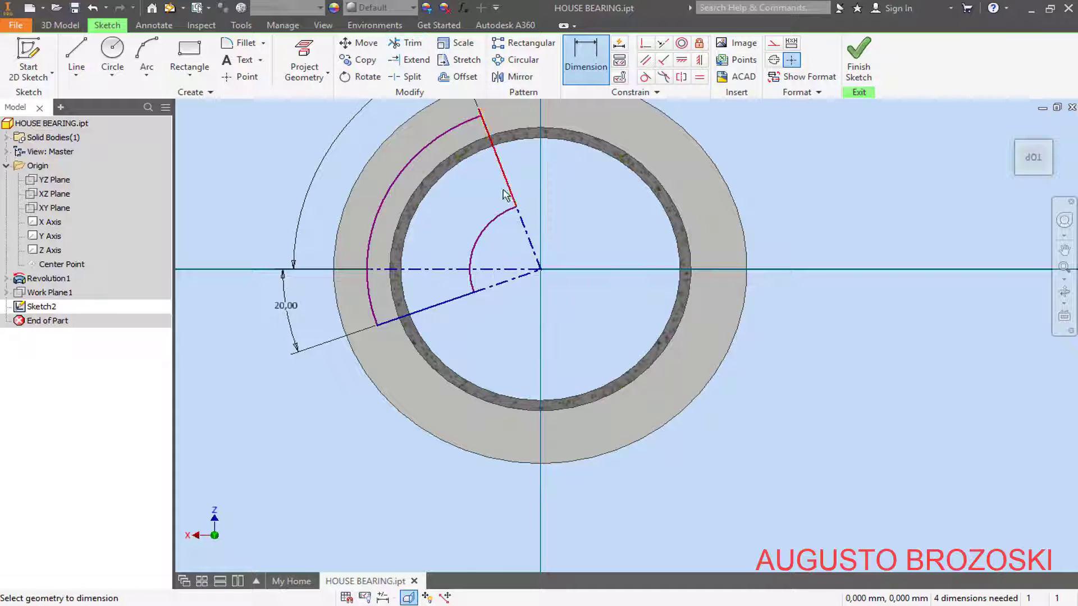
click(489, 233)
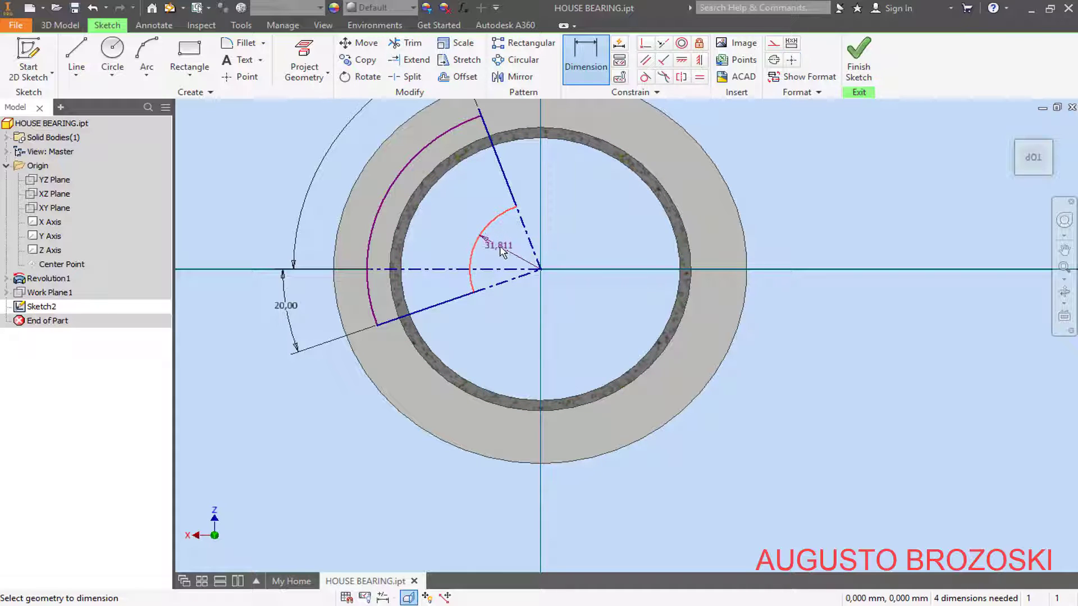
click(497, 246)
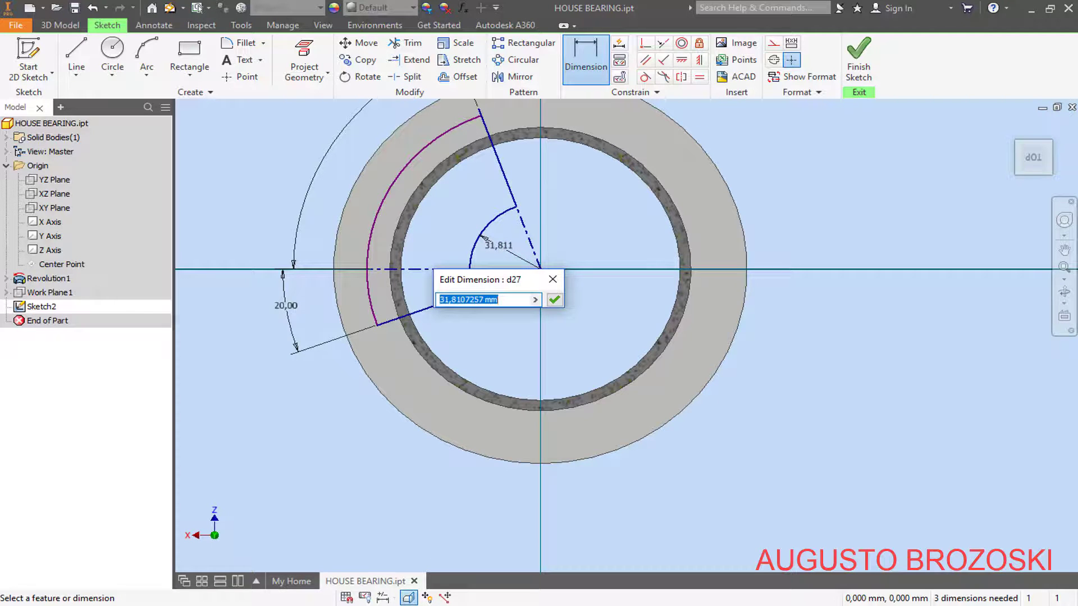
key(alt+Tab)
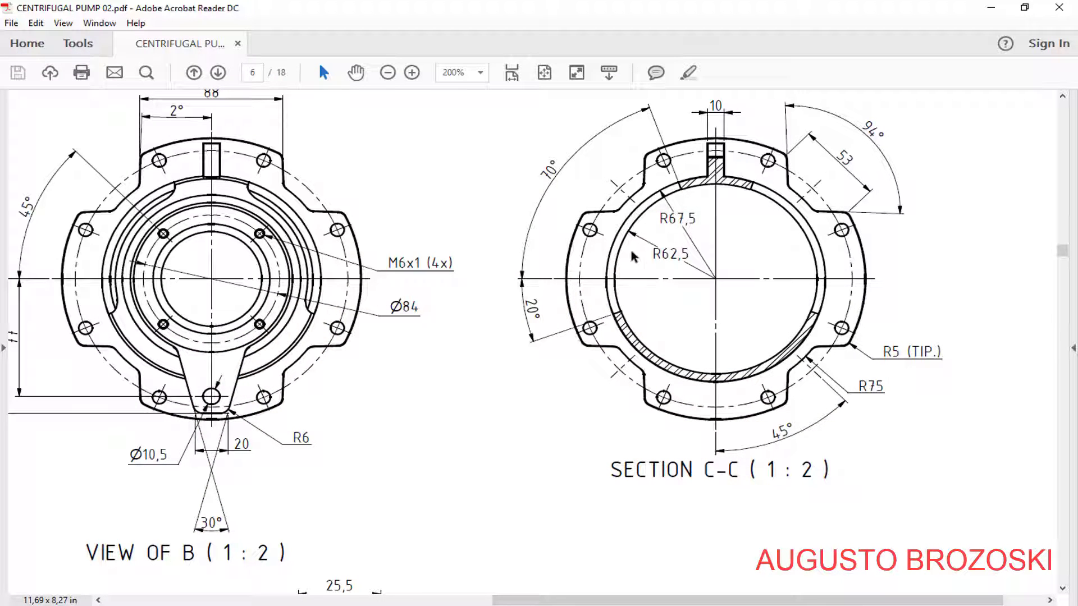
drag(565, 601, 195, 601)
scroll(244, 283, up, 3)
scroll(245, 282, up, 5)
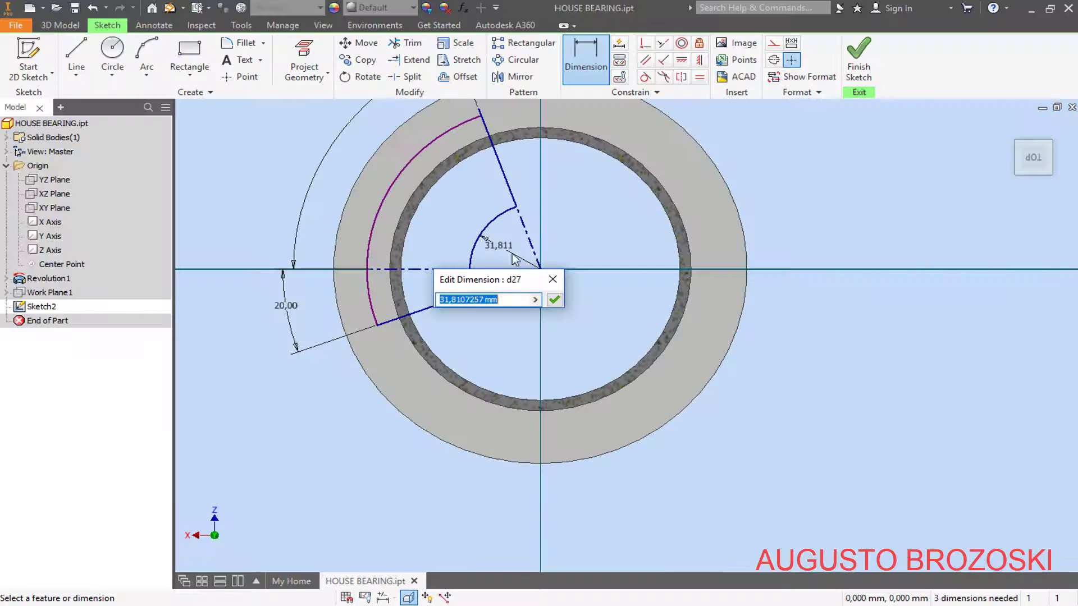
text(45)
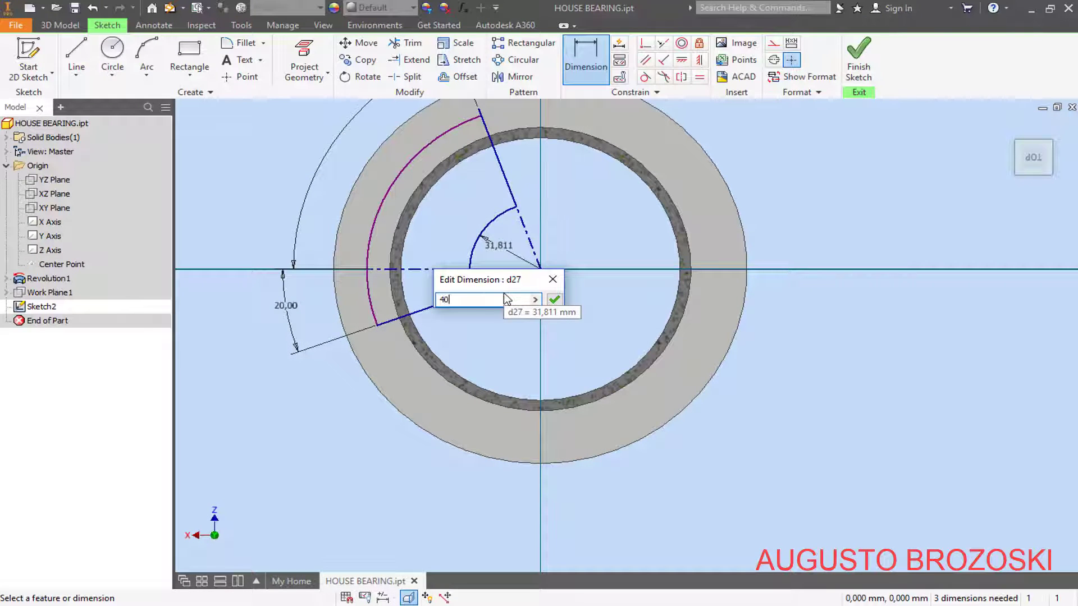
key(Return)
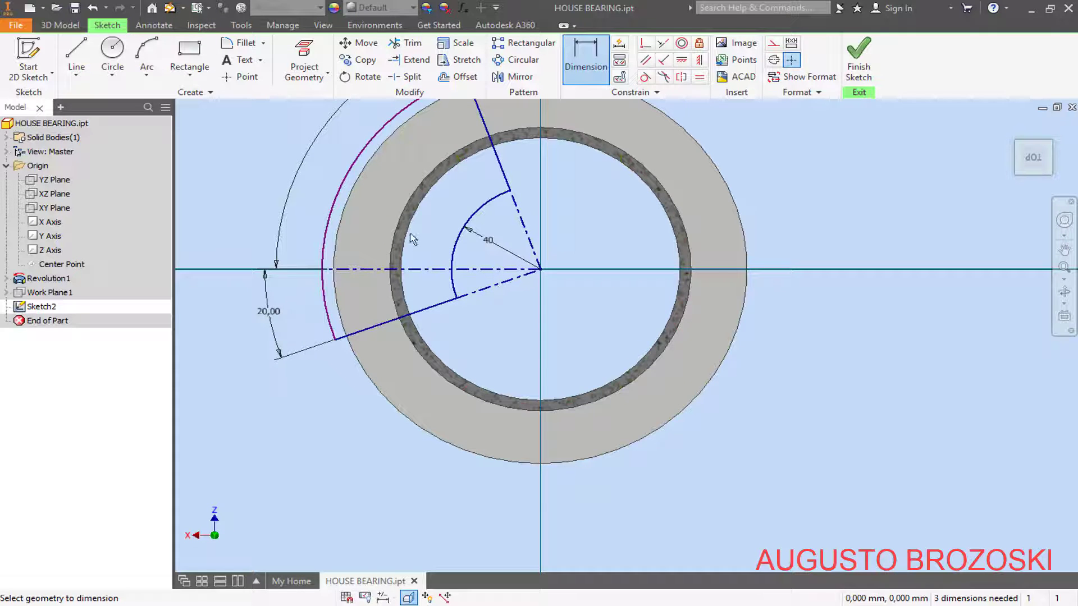
Step: Check the drawing views in the PDF again, dimension the outer arc's radius as 85 mm and finish the sketch
click(348, 180)
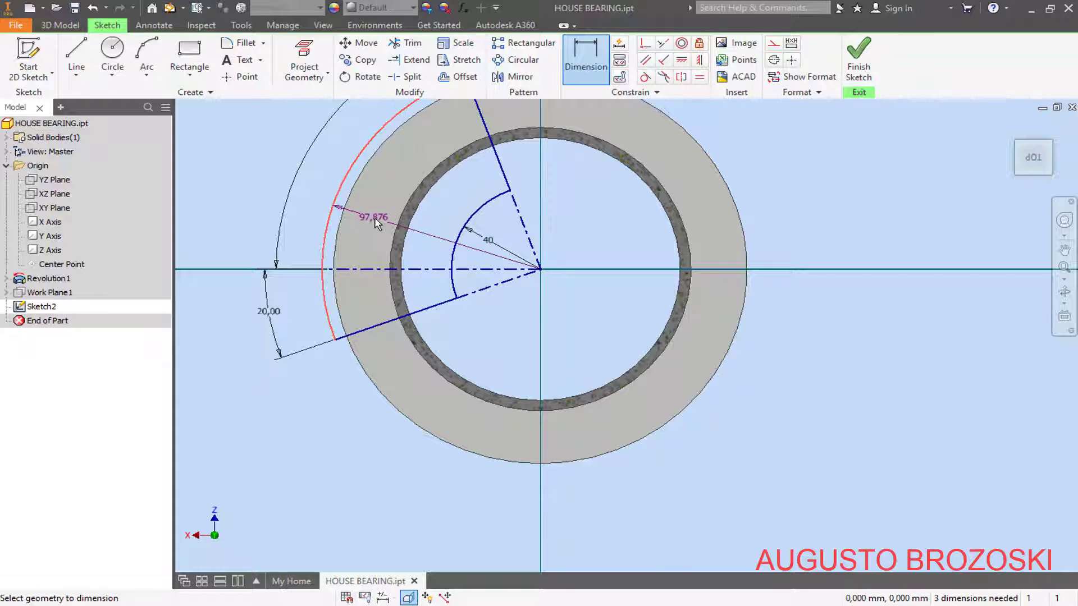
click(374, 218)
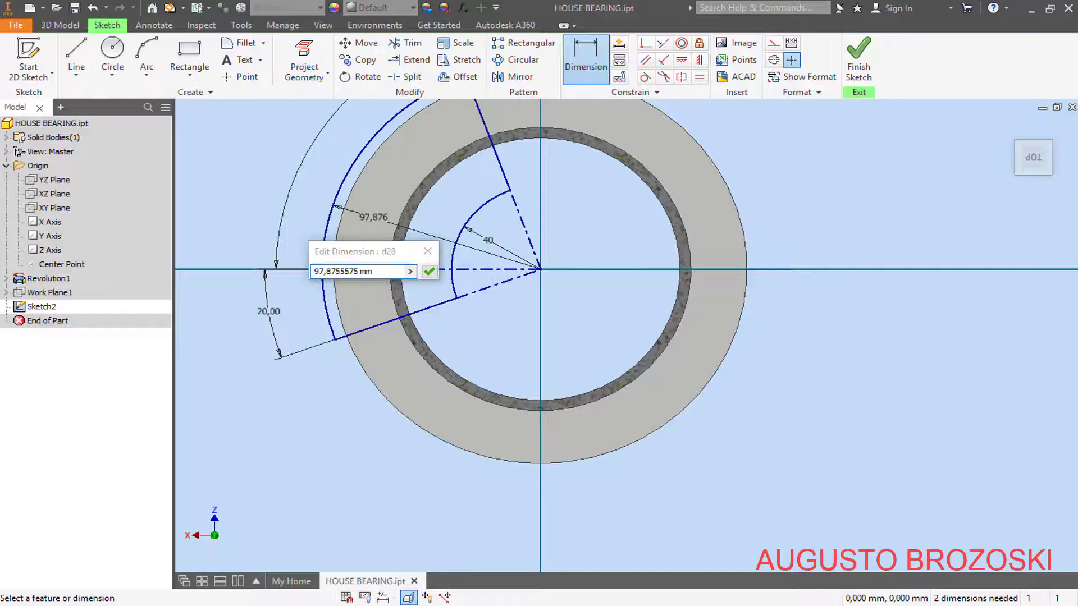
key(alt+Tab)
scroll(312, 267, up, 1)
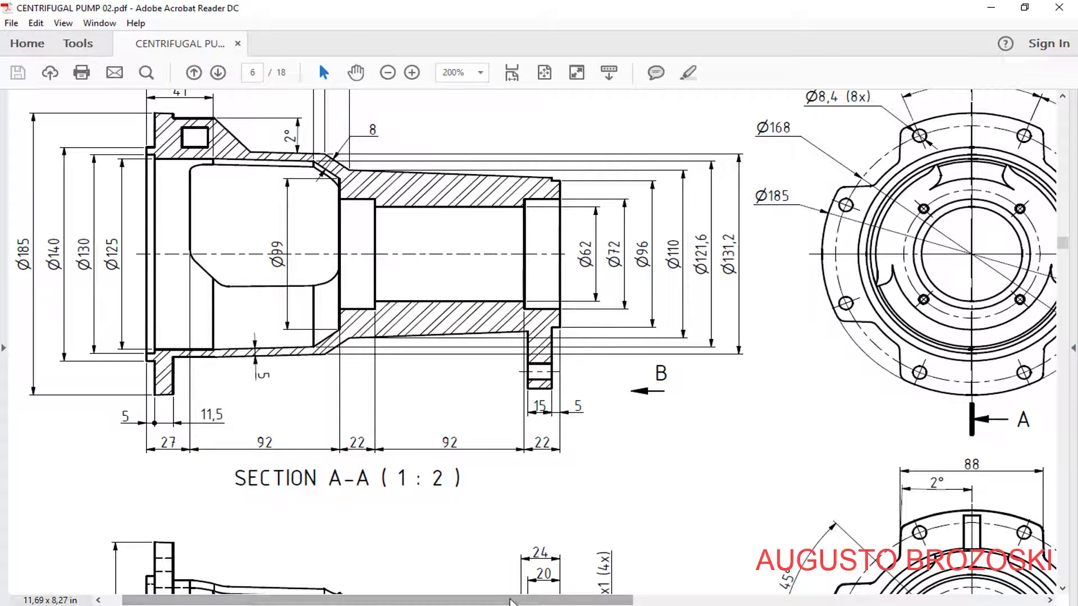
mouse_move(511, 600)
mouse_down()
mouse_move(854, 426)
mouse_move(864, 399)
mouse_up()
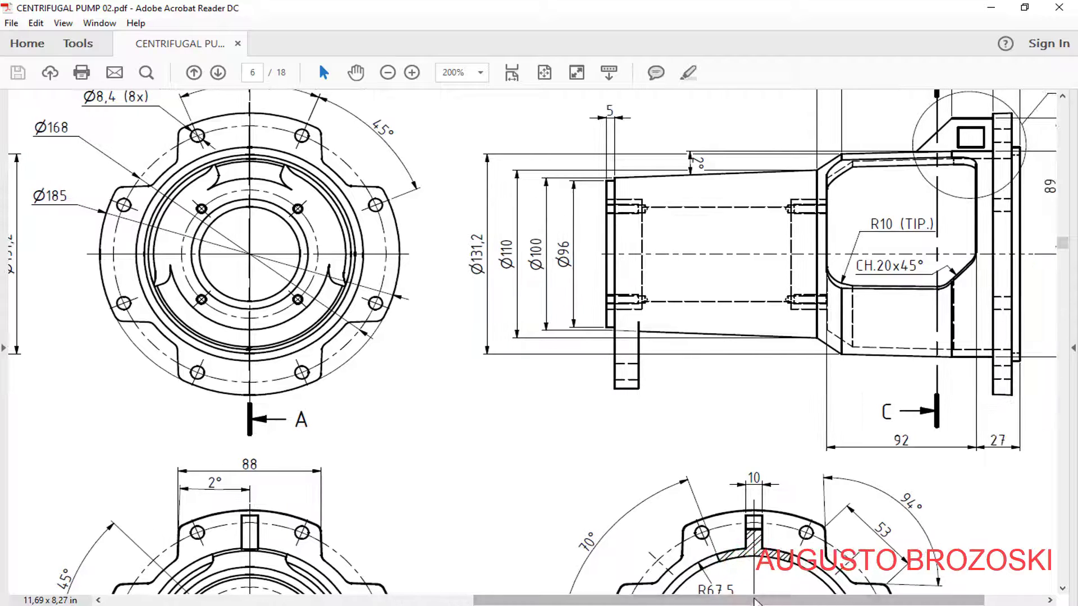
drag(755, 599, 814, 599)
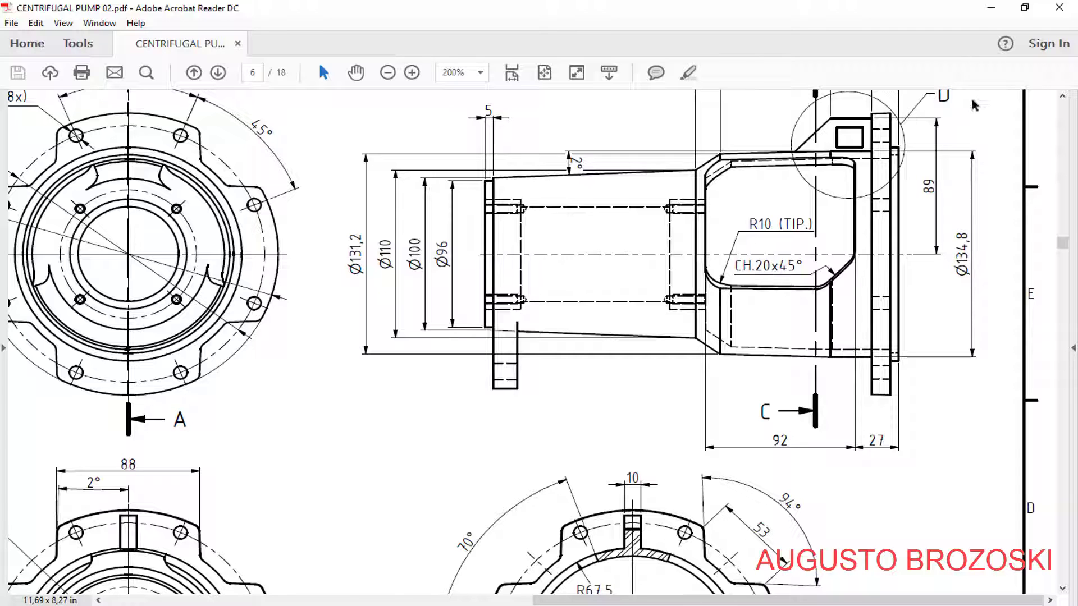
click(991, 8)
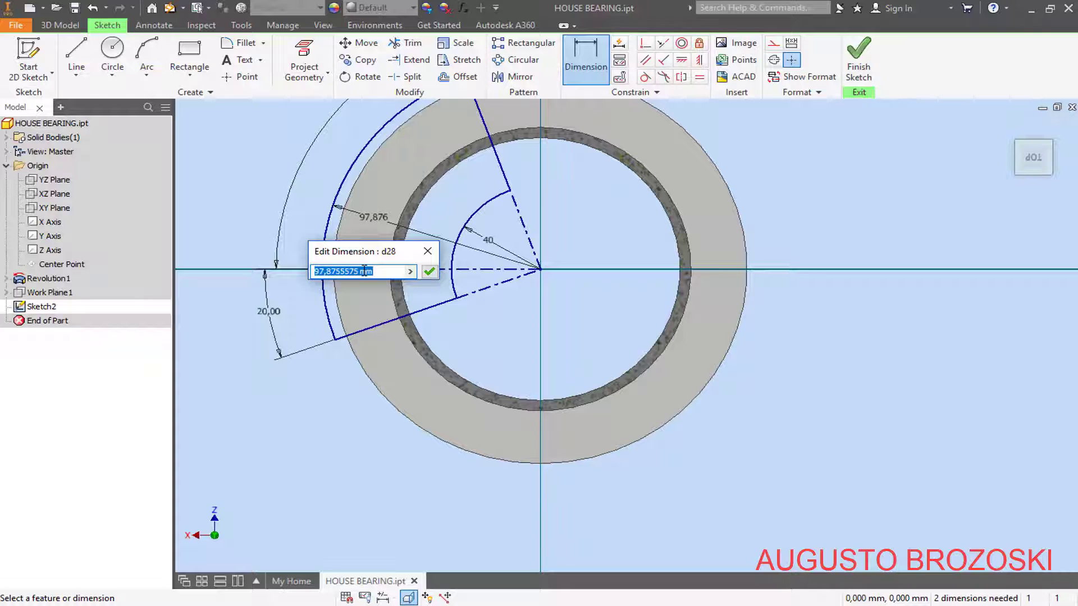
text(85)
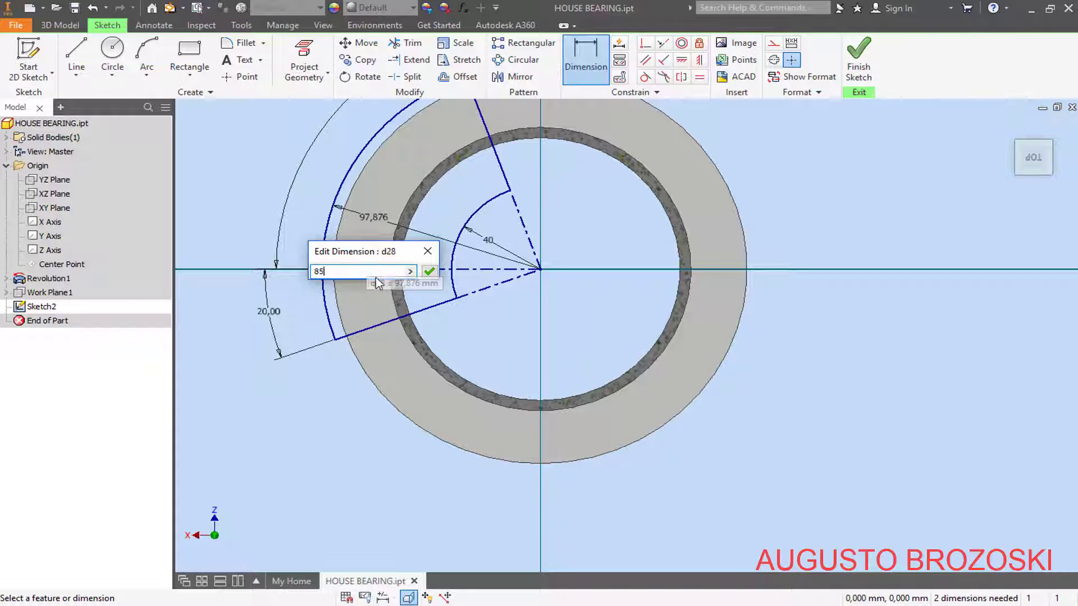
key(Return)
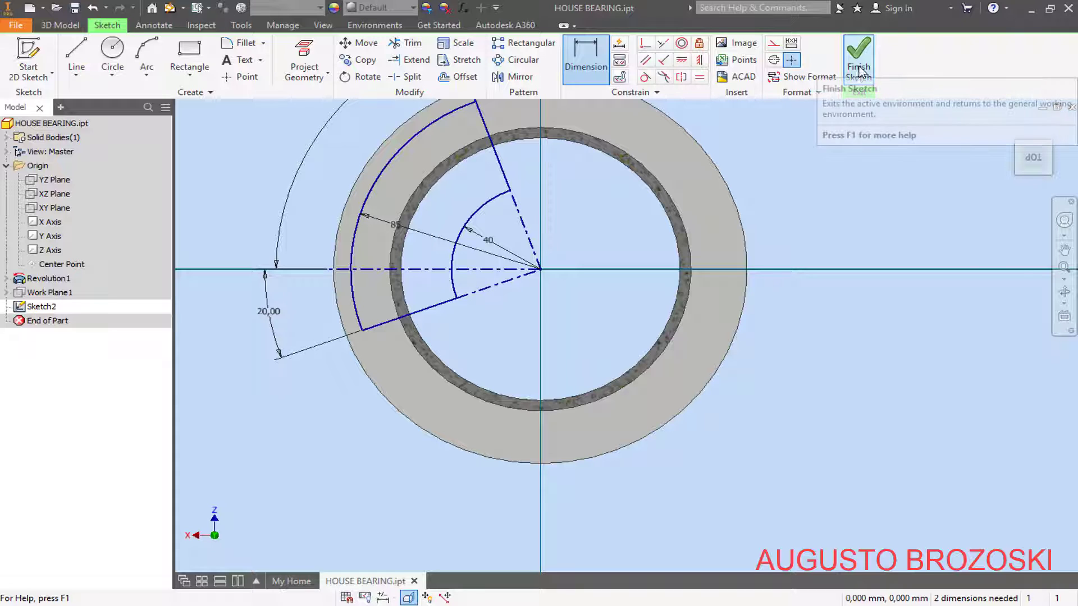
mouse_move(575, 235)
middle_down()
mouse_move(626, 316)
mouse_move(599, 315)
middle_up()
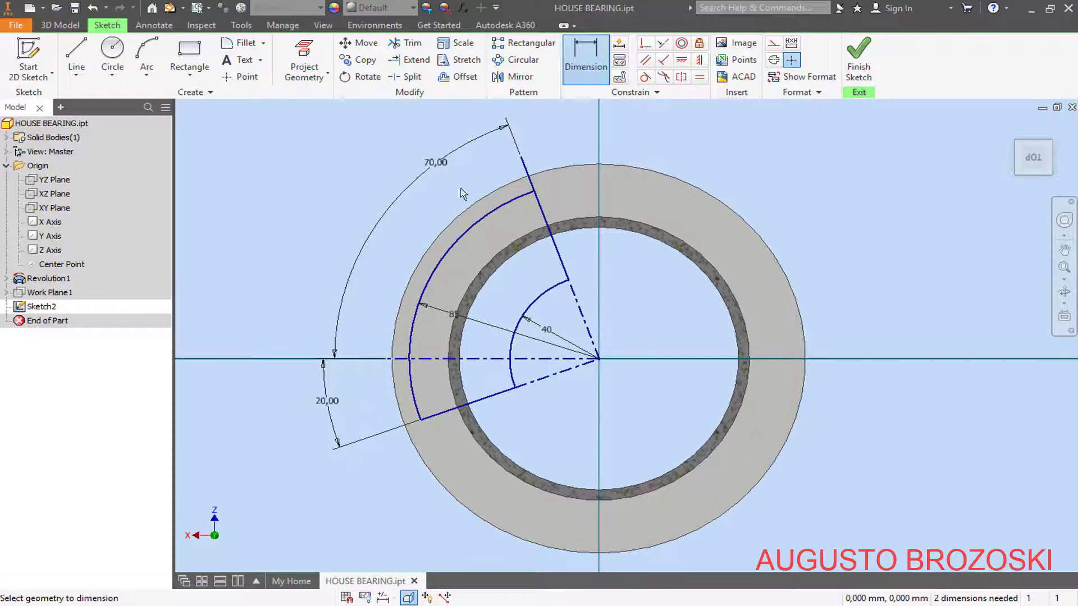
click(859, 59)
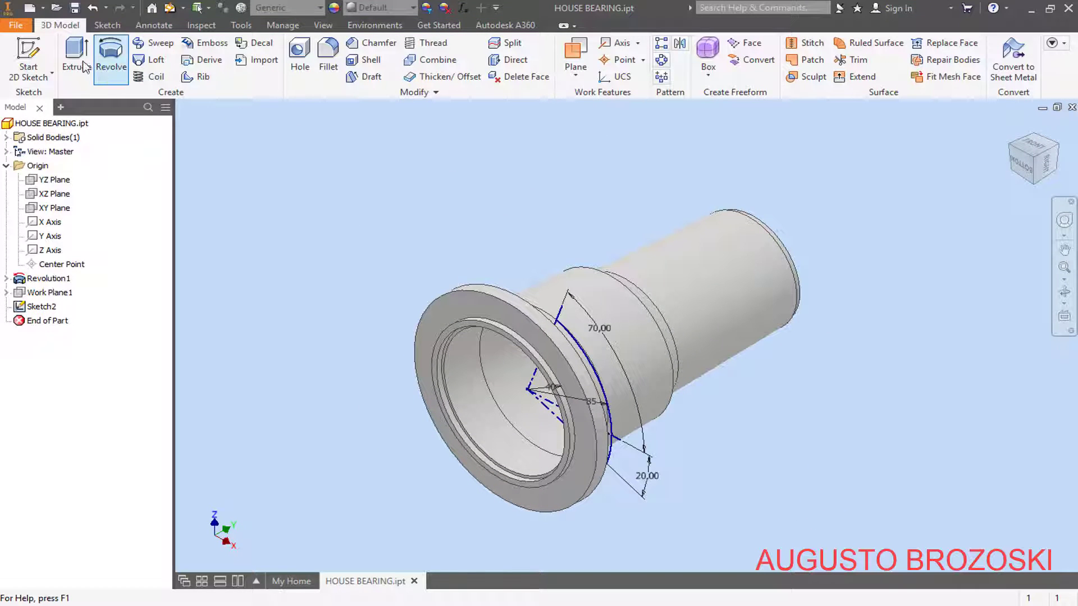
Step: Extrude the sector profile between the R40 and R85 arcs, checking the opening's length in Acrobat Reader and setting the distance to 92 mm
click(73, 48)
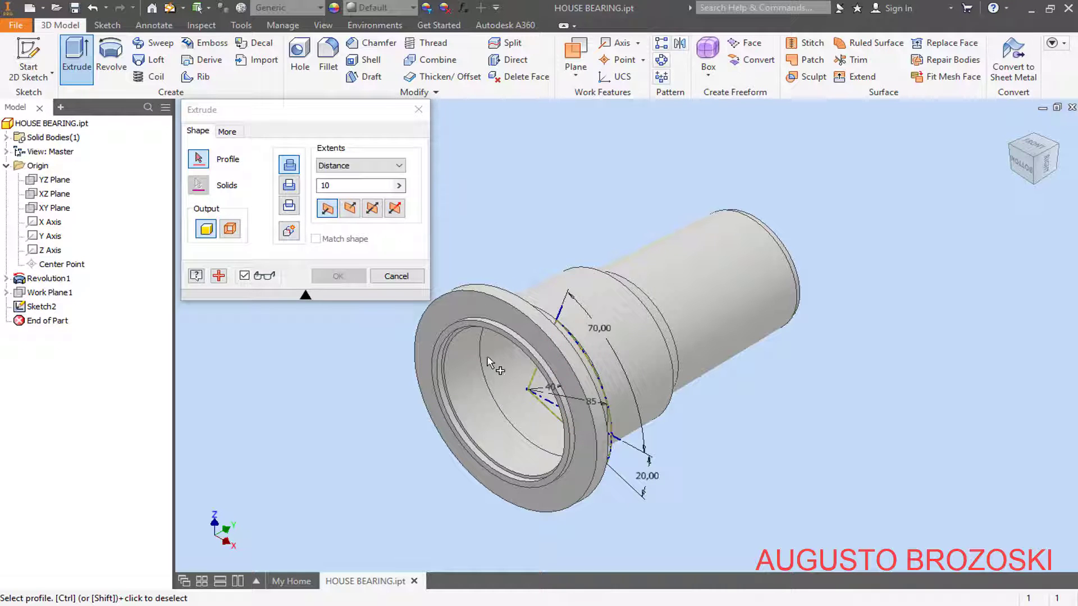
scroll(561, 362, up, 3)
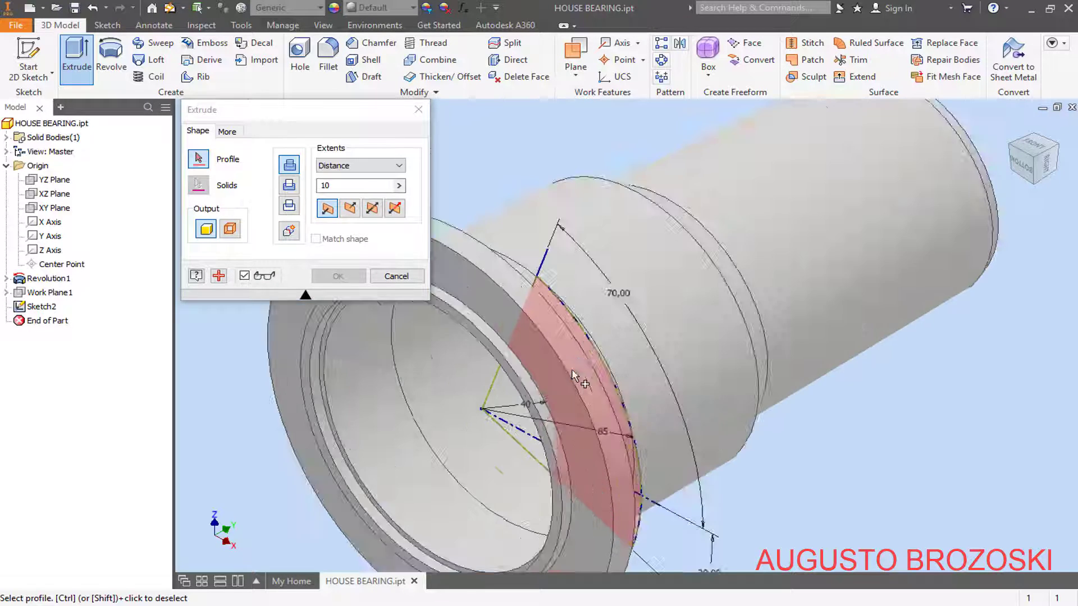
scroll(584, 359, down, 2)
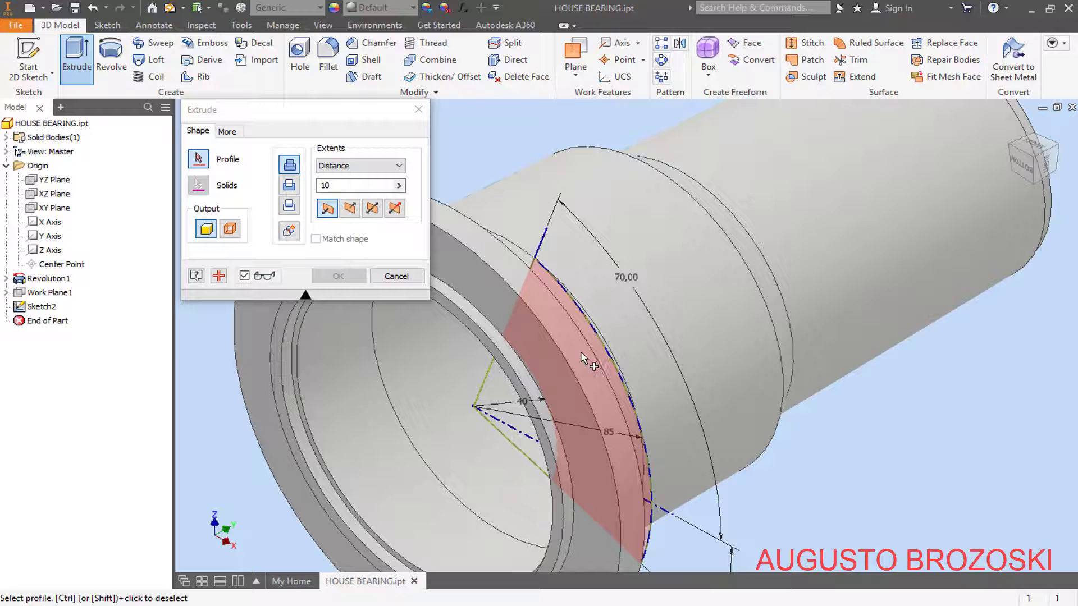
click(554, 344)
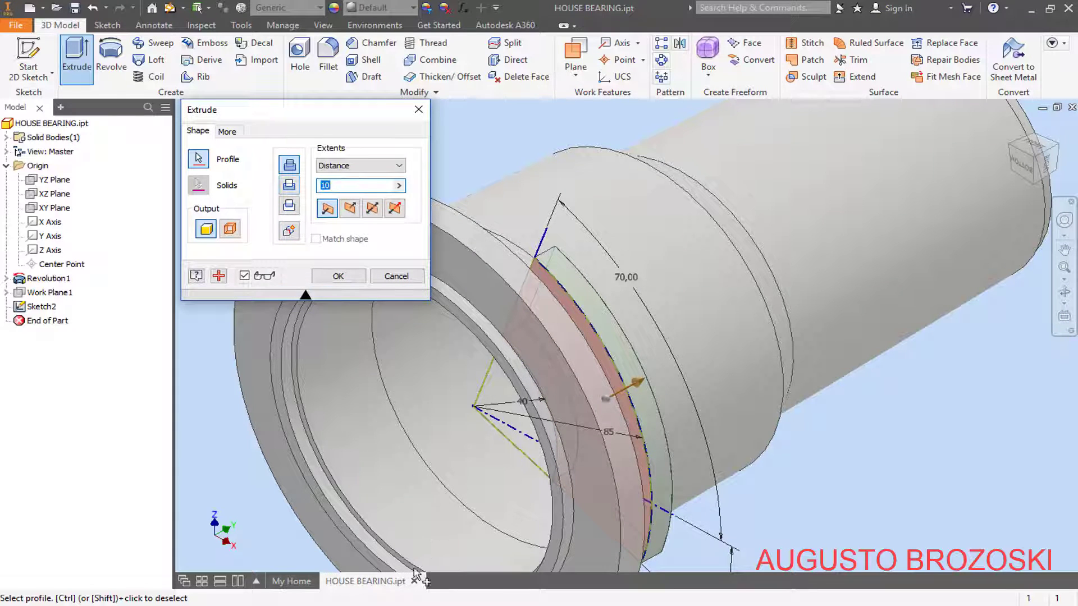
key(alt+Tab)
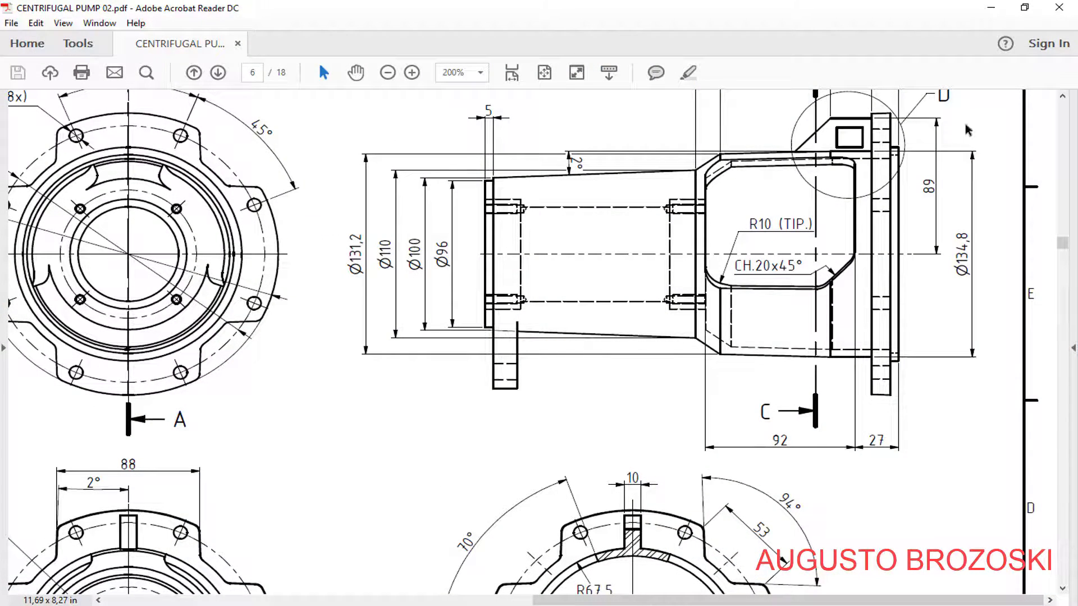
click(991, 7)
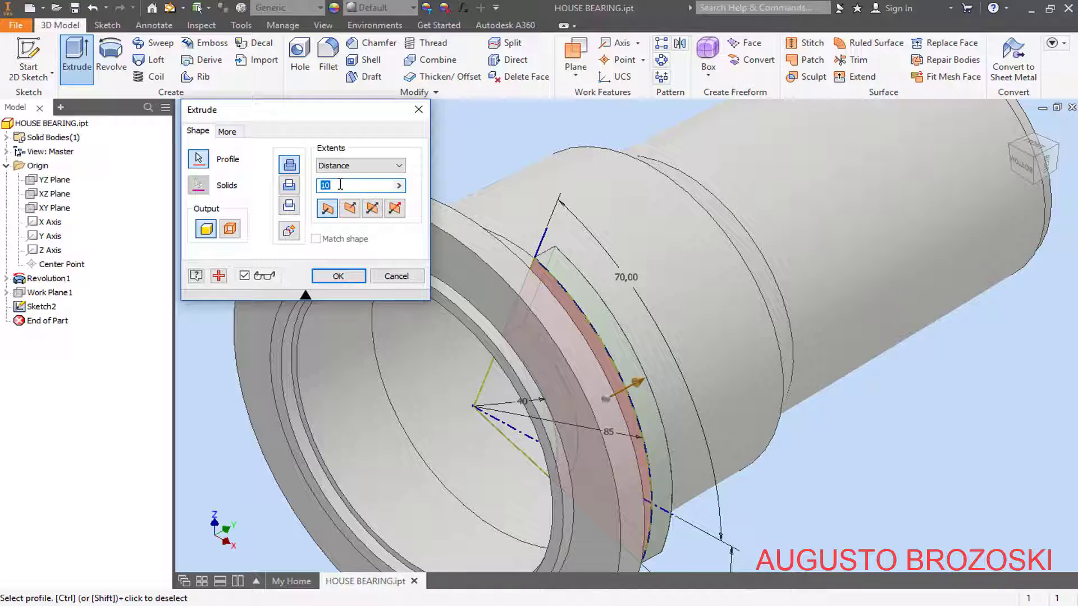
text(92)
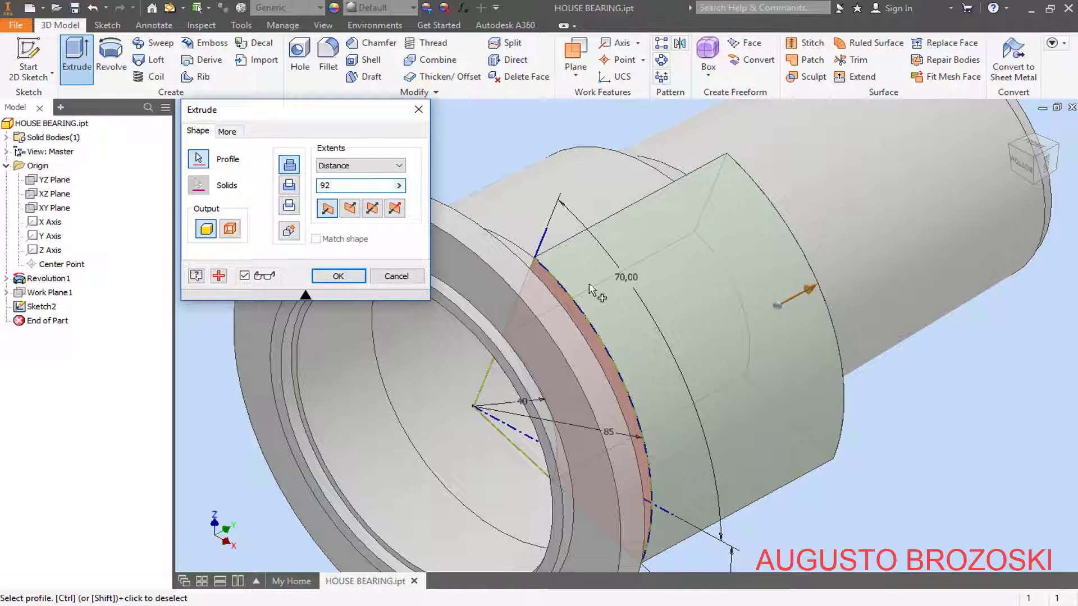
Step: Change the extrusion to a cut, inspect its preview inside and outside the housing, and apply it to open the wall
click(289, 186)
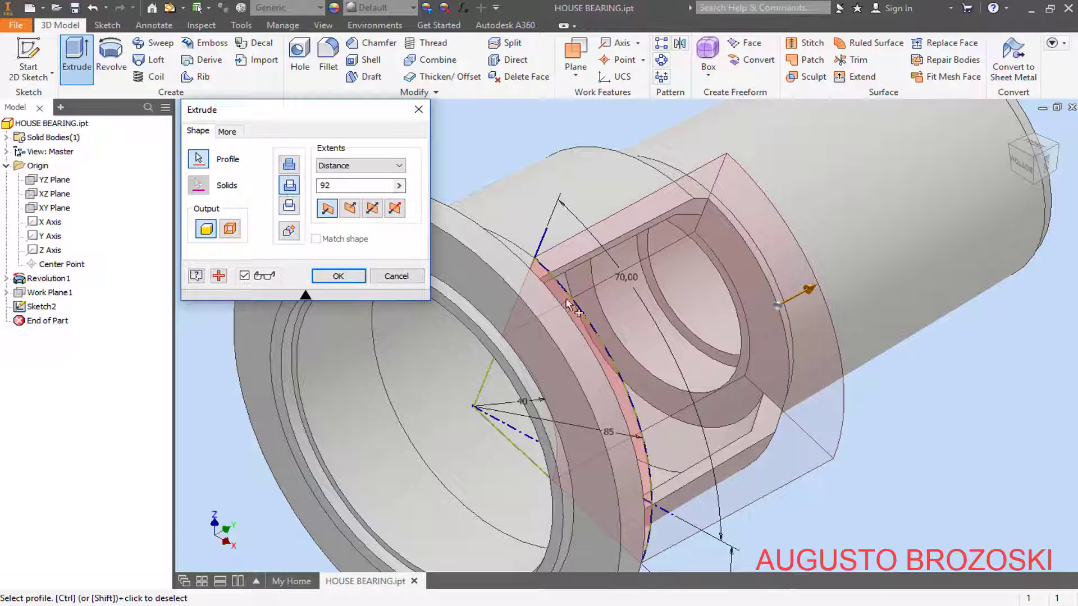
scroll(660, 307, down, 3)
middle_drag(639, 317, 605, 334)
shift+middle_drag(664, 349, 770, 307)
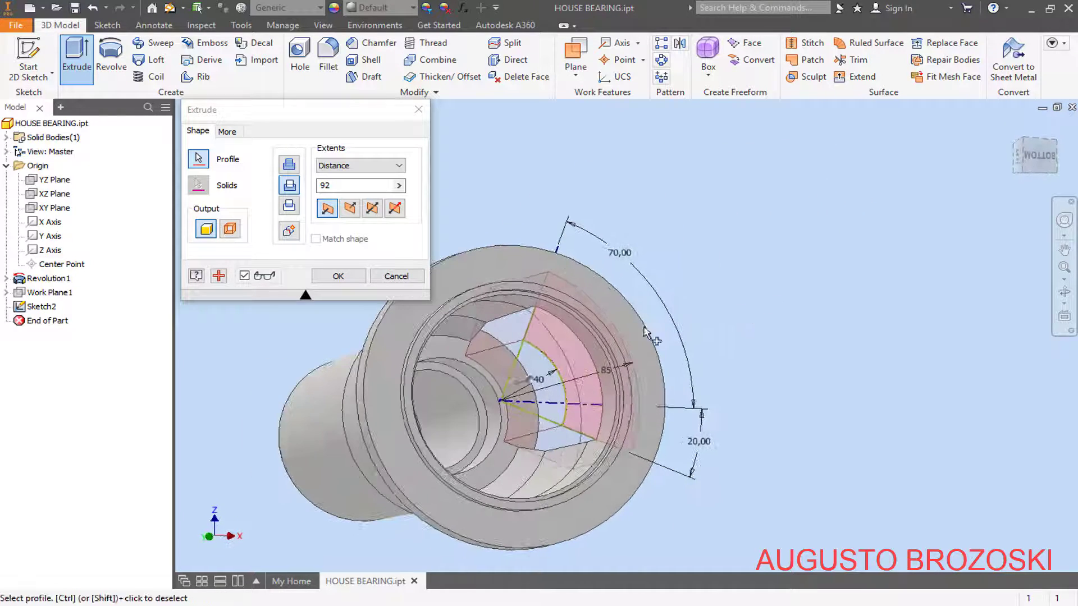
scroll(469, 356, up, 4)
scroll(503, 378, down, 1)
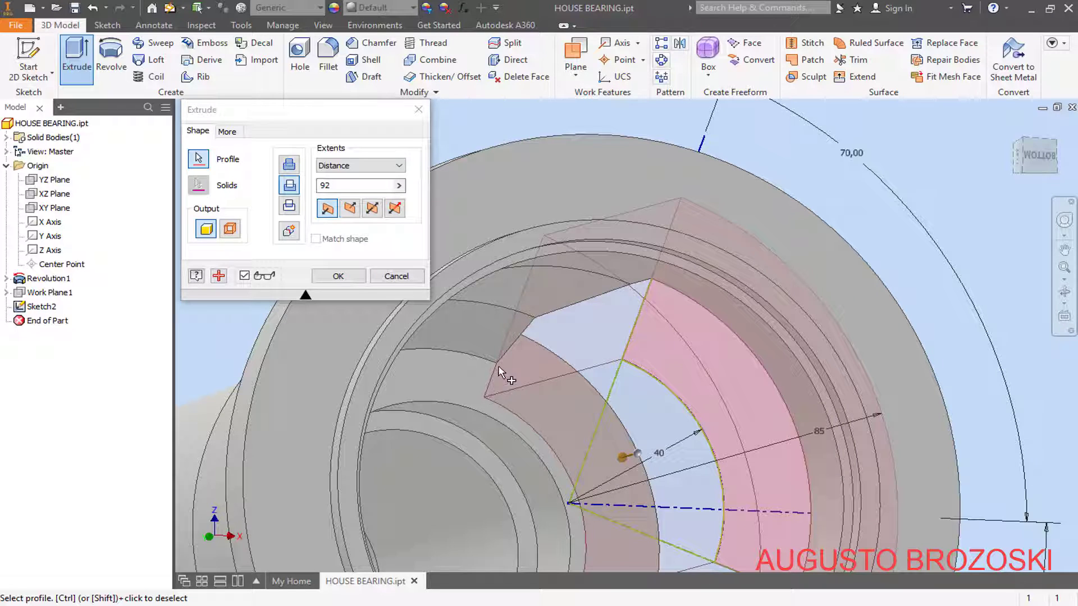
scroll(511, 379, down, 4)
shift+middle_drag(634, 351, 384, 361)
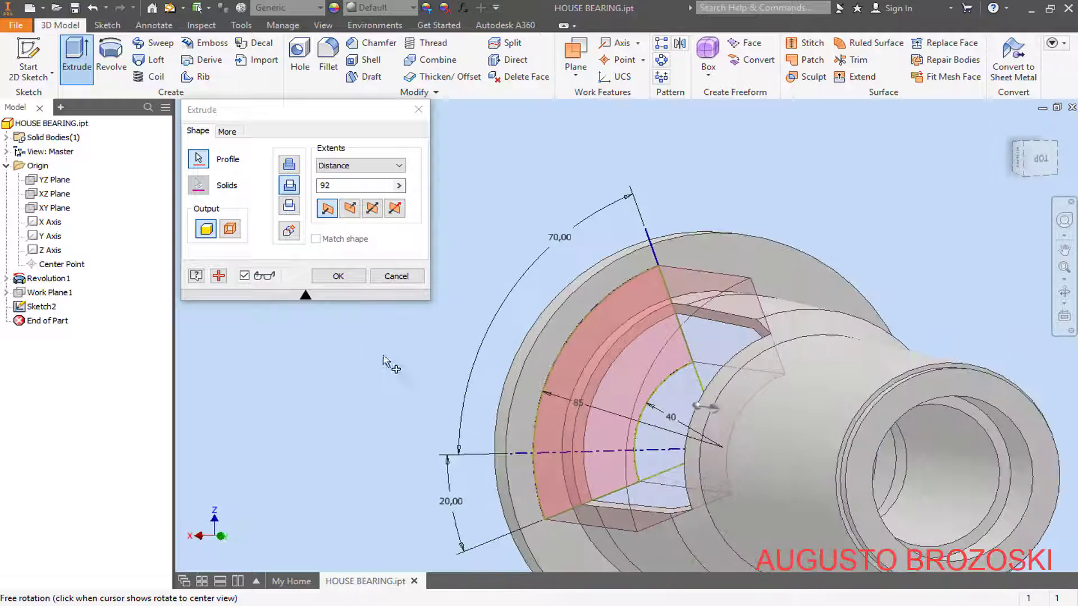
click(664, 414)
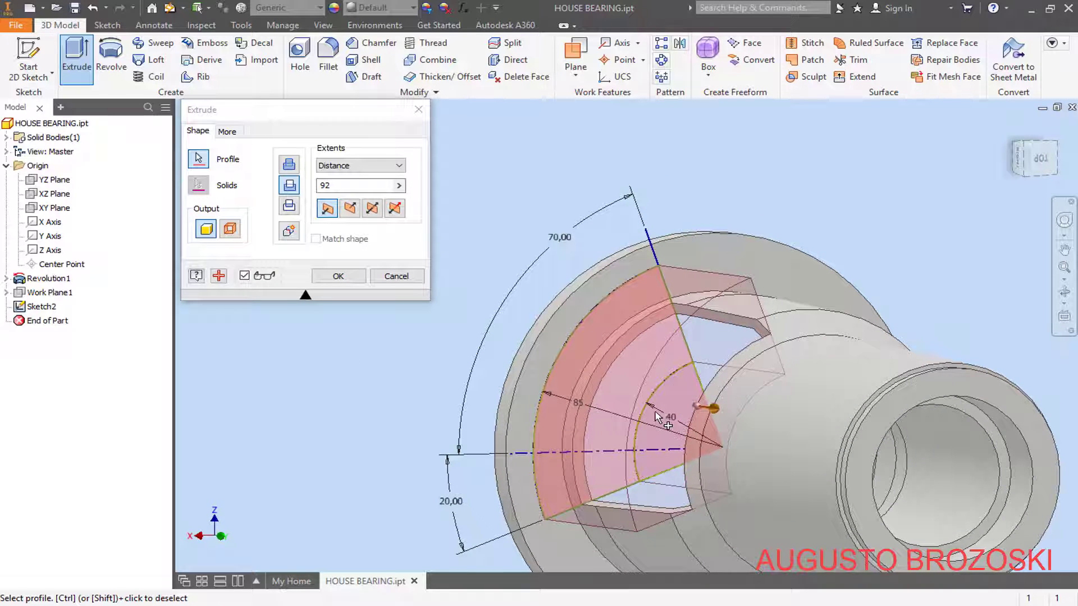
ctrl+click(656, 416)
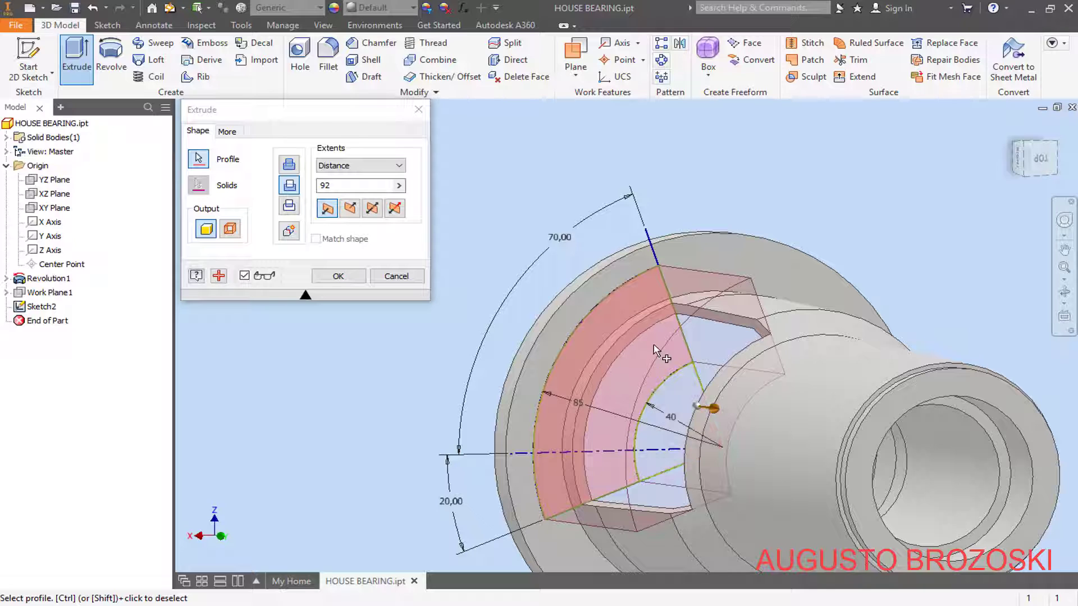
click(335, 276)
scroll(515, 336, up, 3)
shift+middle_drag(584, 350, 688, 313)
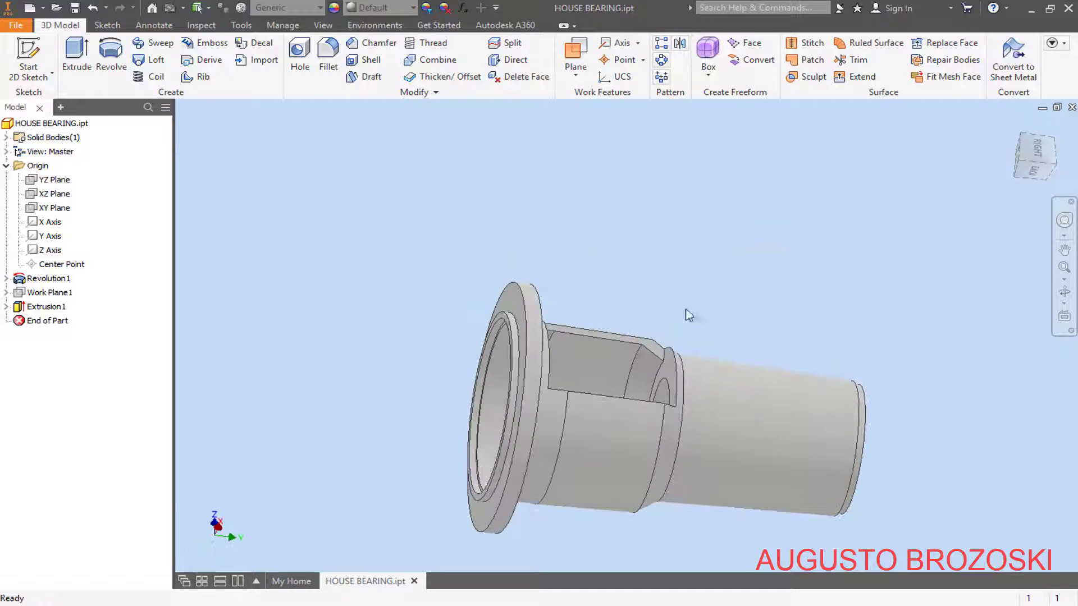
Step: Check the wall opening's chamfer in the PDF drawing and chamfer its lower flange-side corner edge by 20 mm
click(1013, 126)
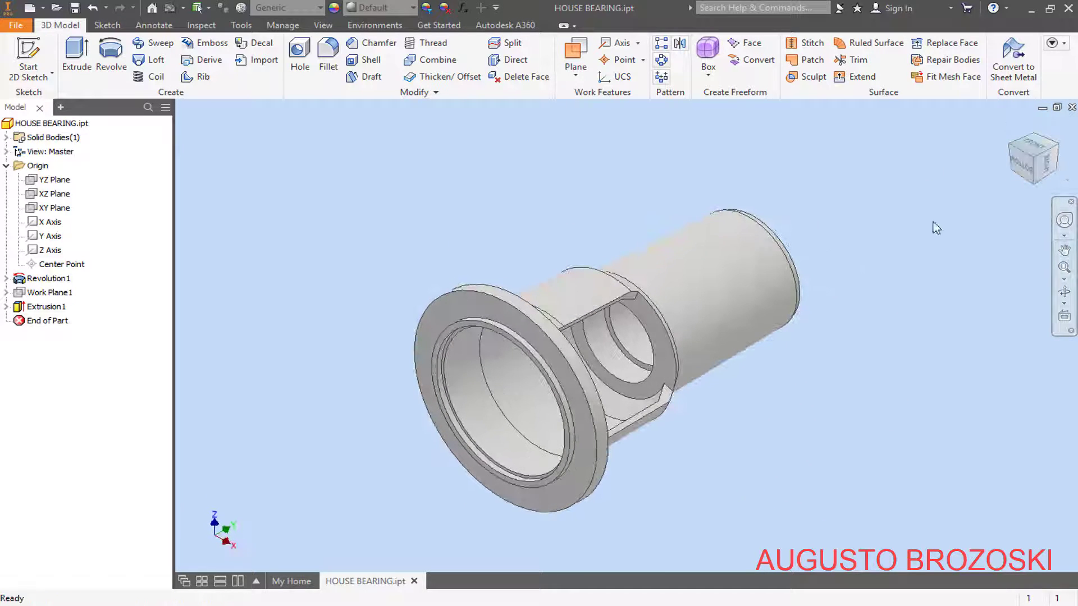
click(1058, 145)
scroll(544, 295, down, 3)
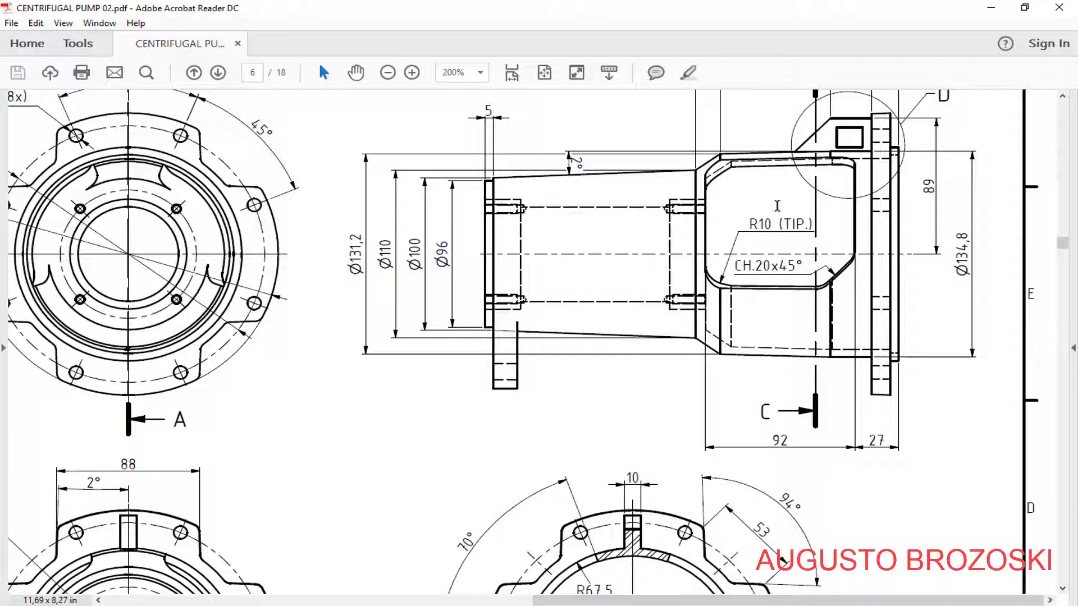
click(989, 8)
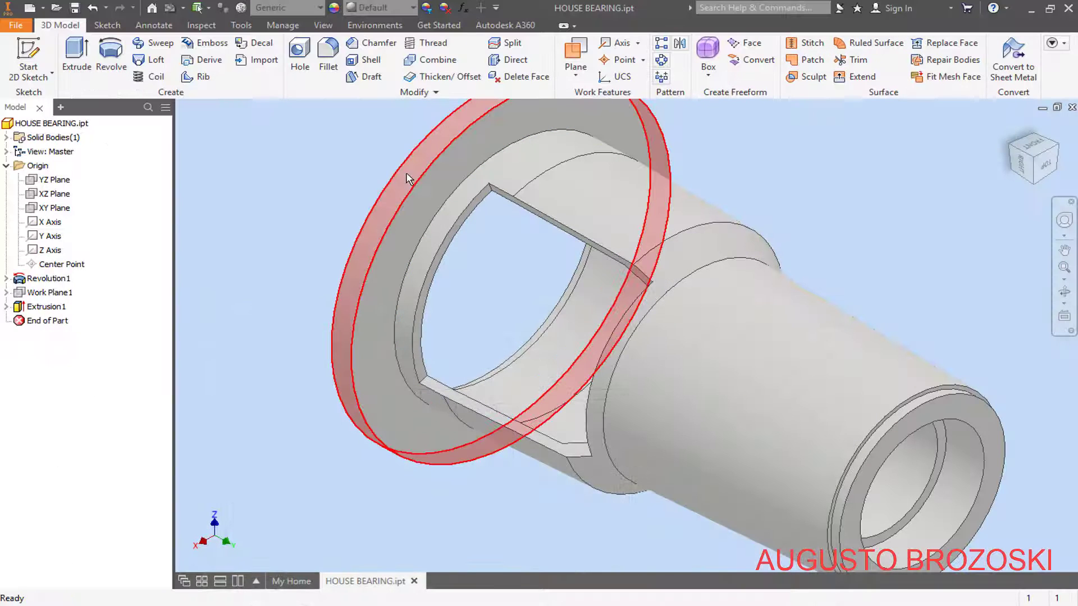
click(373, 45)
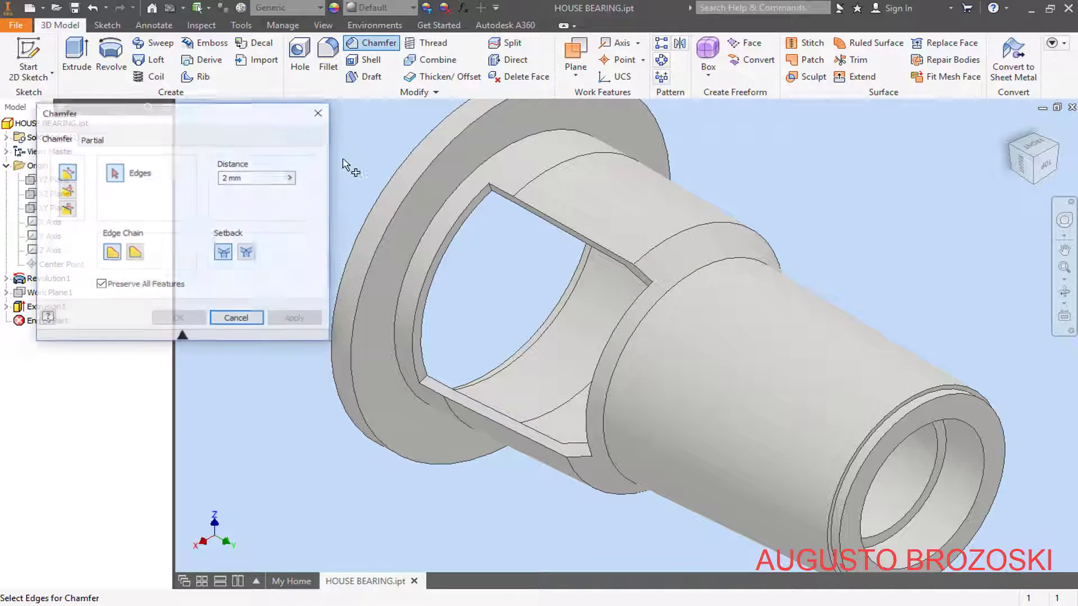
click(228, 178)
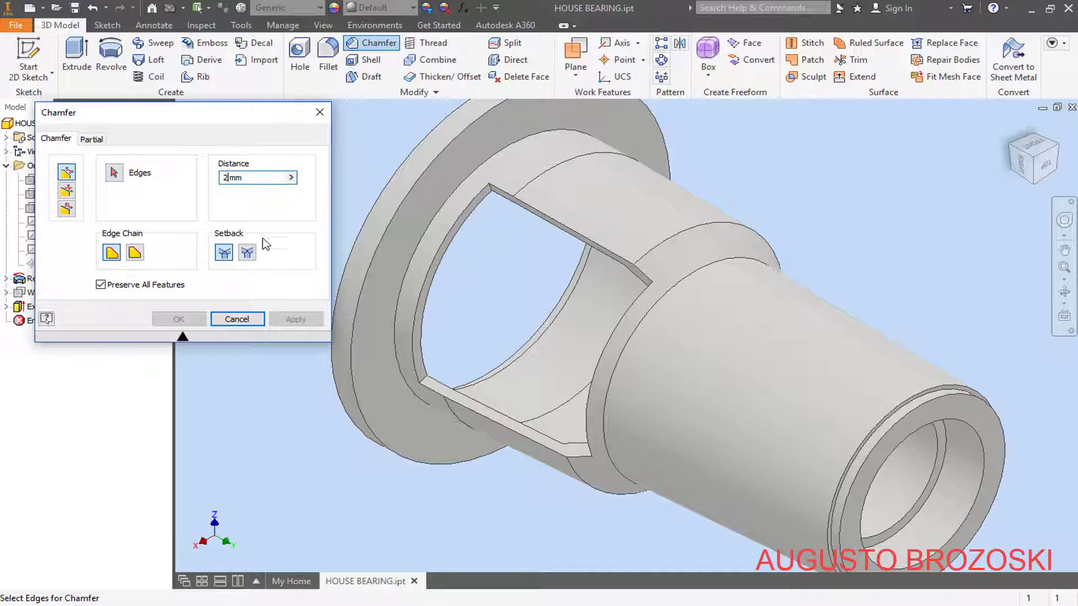
text(0)
scroll(429, 416, up, 5)
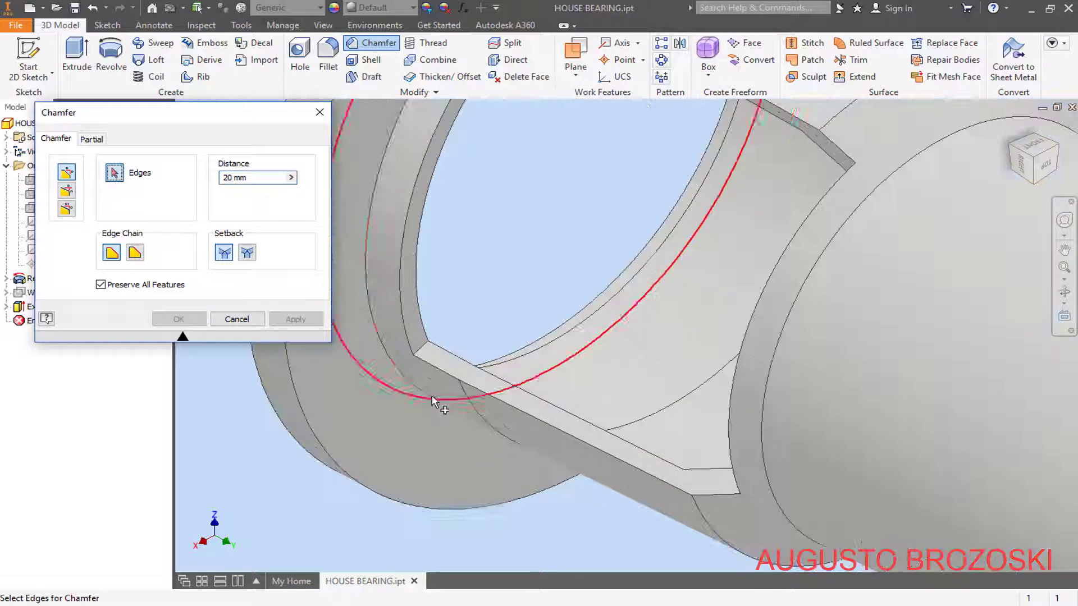
click(408, 245)
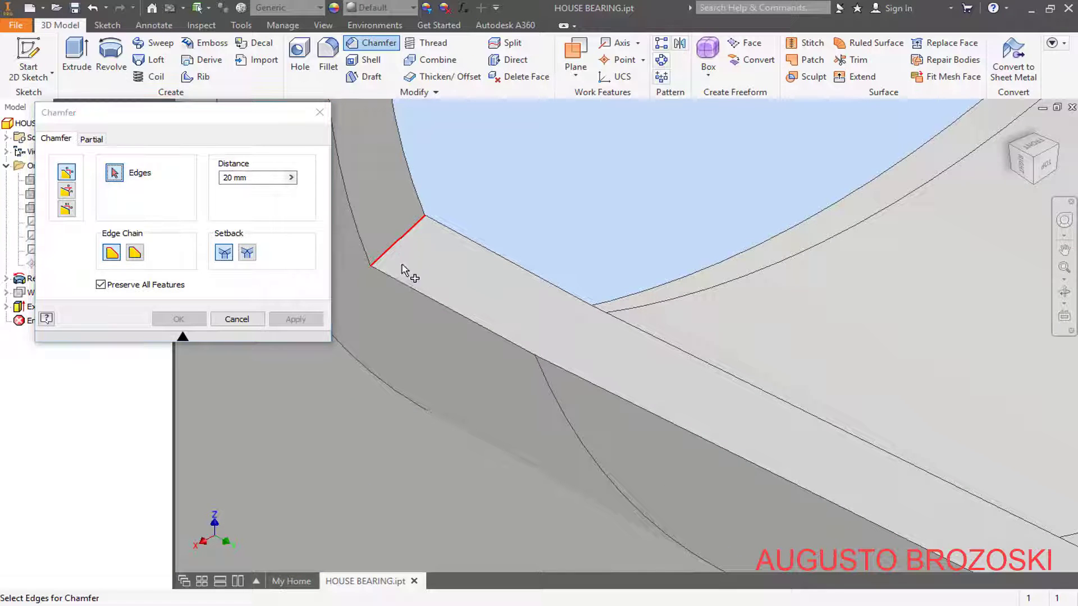
scroll(375, 372, down, 5)
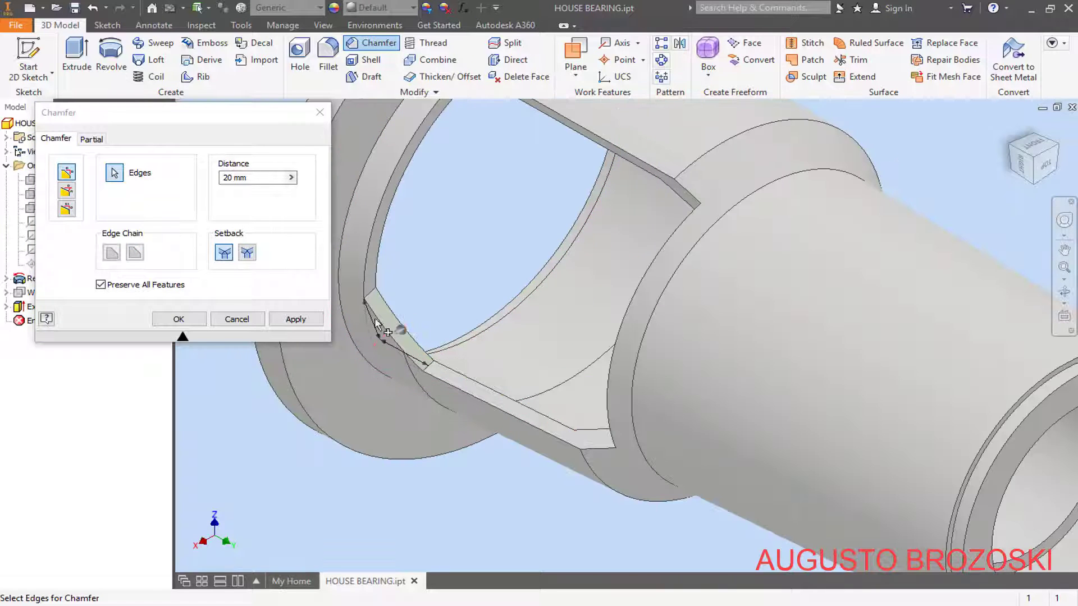
click(181, 320)
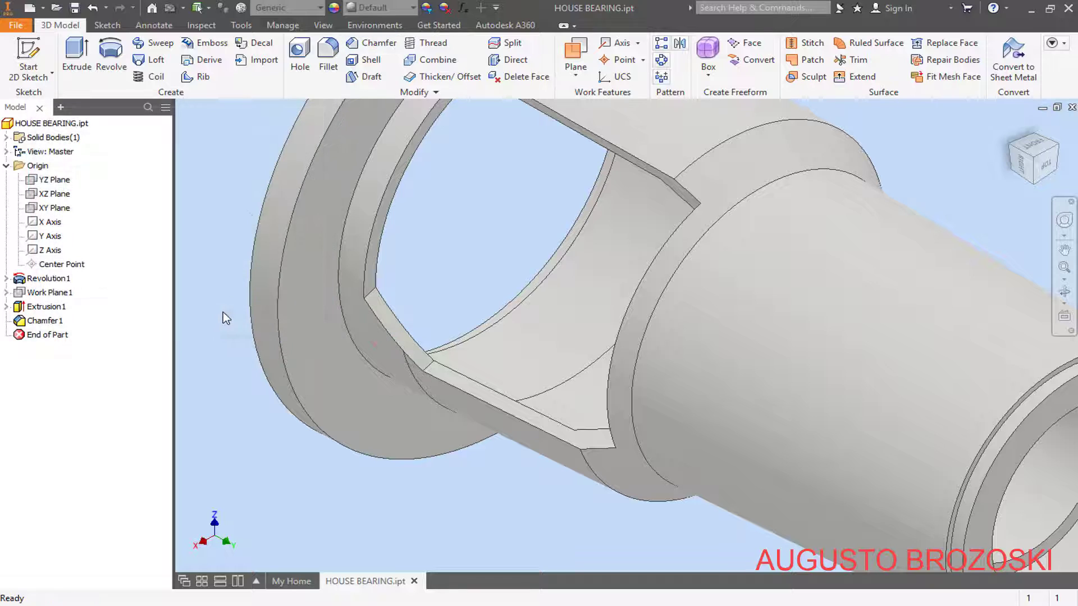
Step: Start a fillet with the 10 mm radius from the PDF drawing, selecting the opening's upper flange-side corner and both edges of the chamfer
click(330, 56)
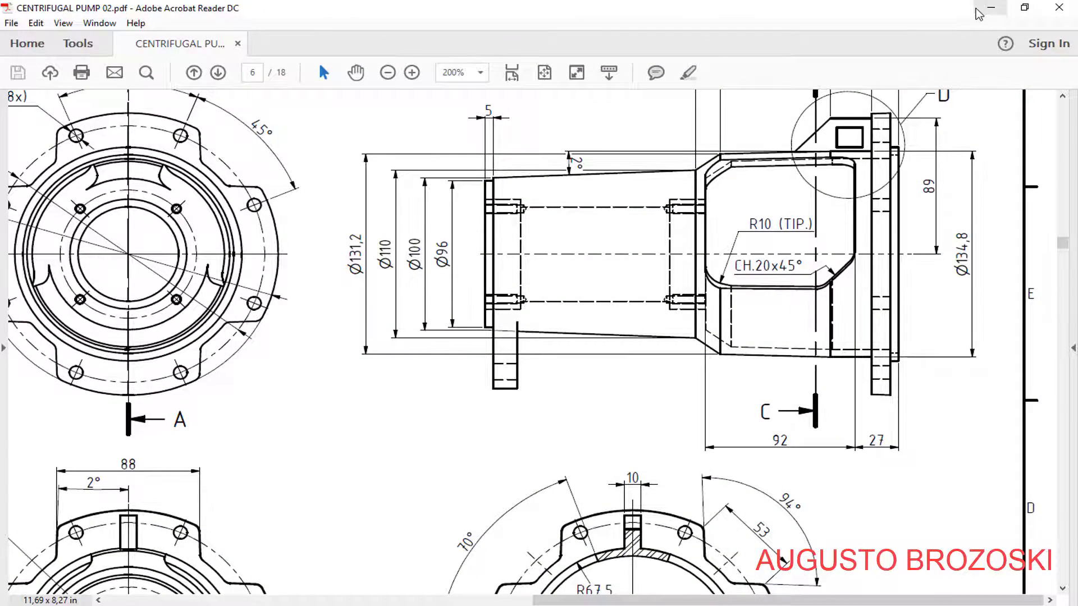
click(989, 9)
click(202, 165)
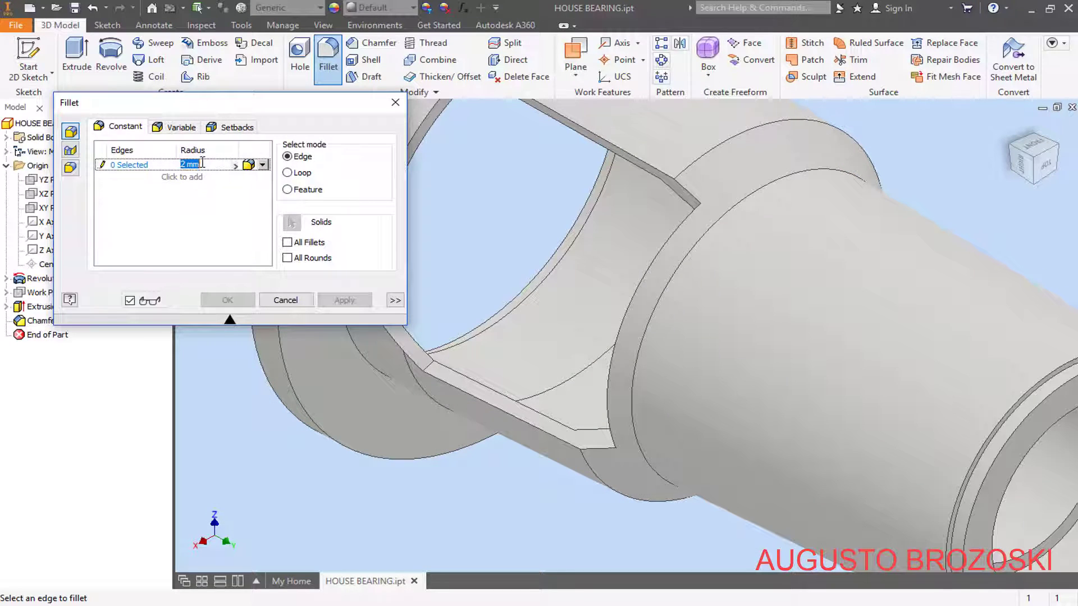
text(10)
scroll(572, 301, up, 3)
scroll(512, 152, down, 6)
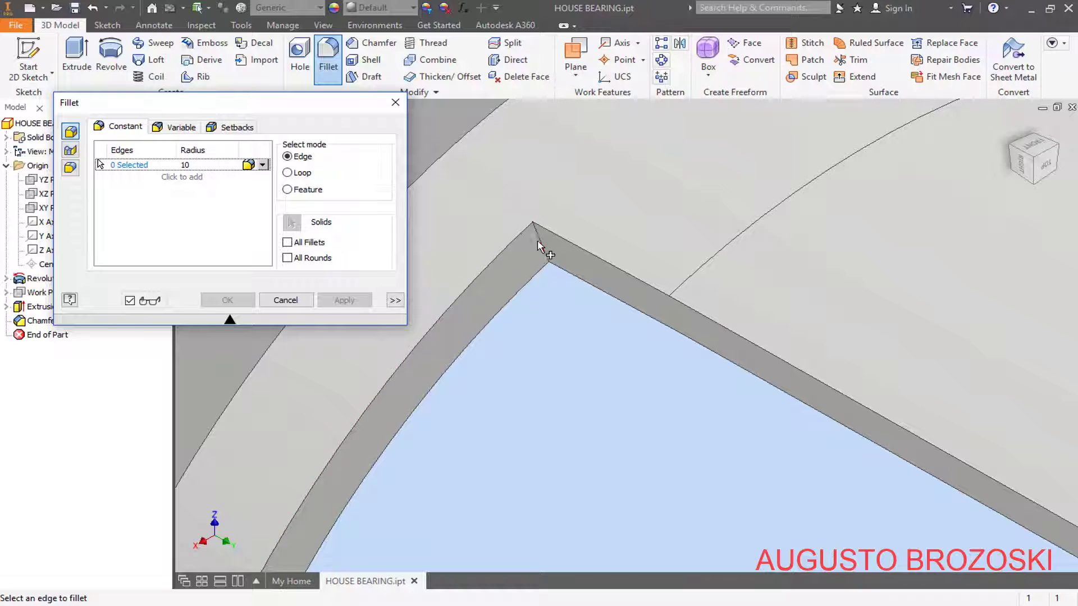
click(538, 247)
scroll(536, 264, up, 5)
scroll(533, 337, down, 6)
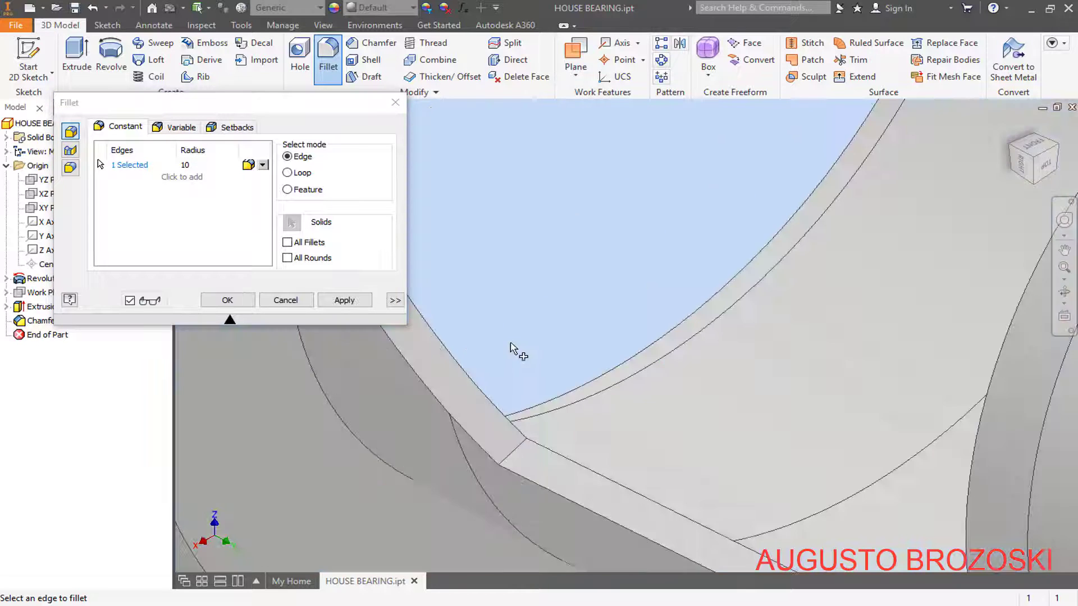
scroll(511, 345, up, 2)
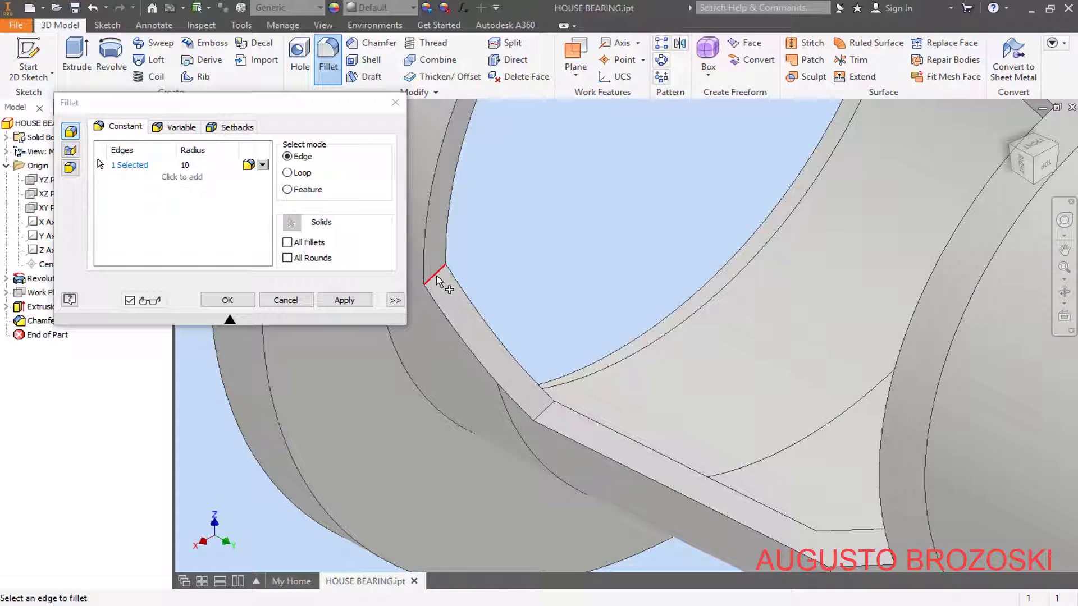
click(437, 279)
scroll(544, 395, up, 5)
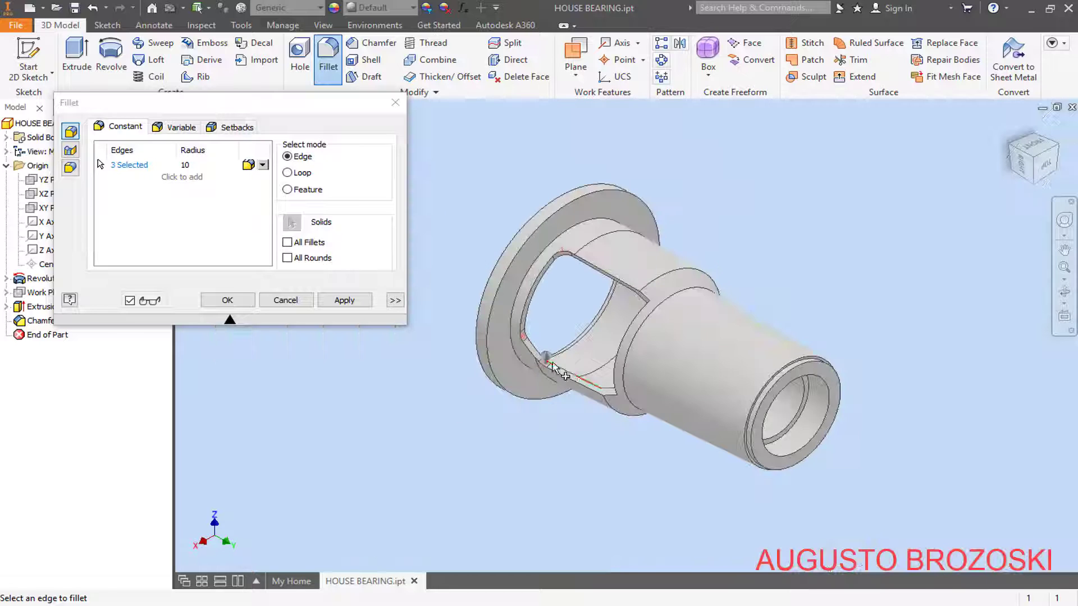
scroll(642, 371, up, 1)
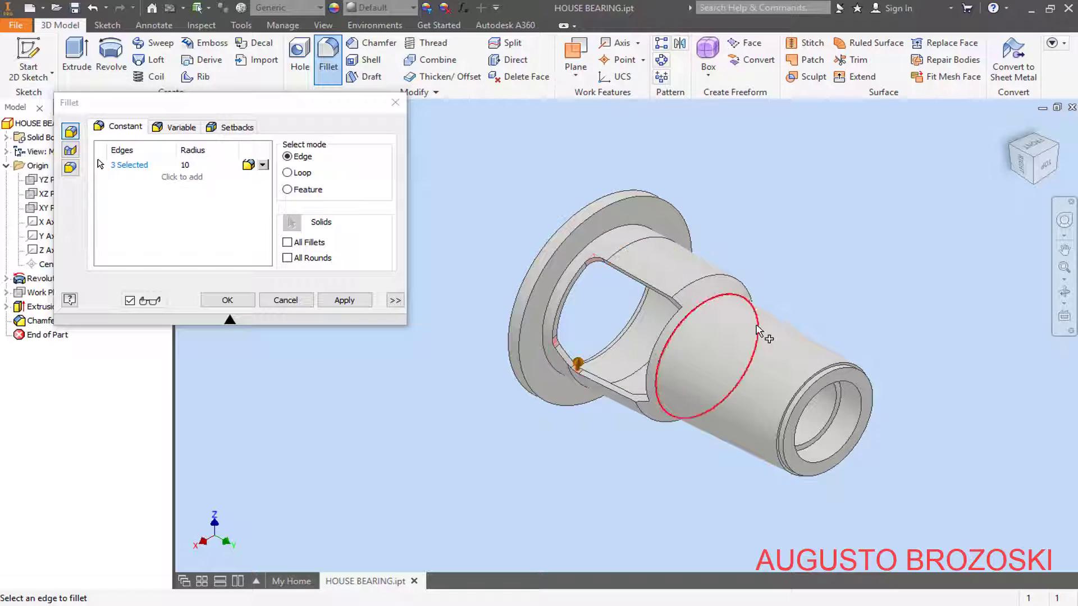
Step: Add the opening's two corner edges farthest from the flange to the 10 mm fillet and apply it
click(1013, 152)
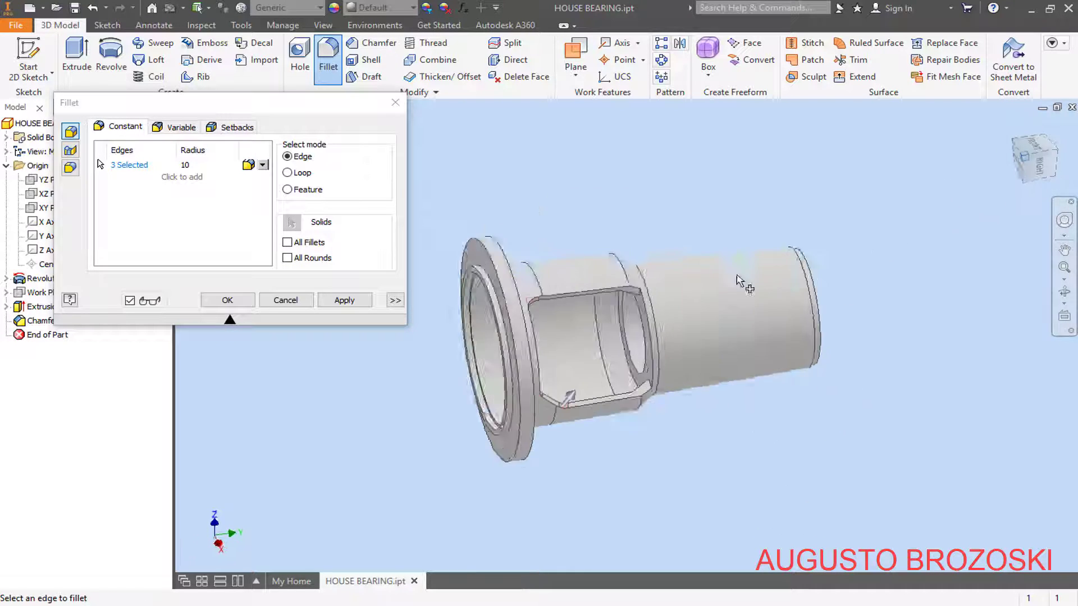
scroll(635, 318, down, 6)
scroll(628, 295, up, 3)
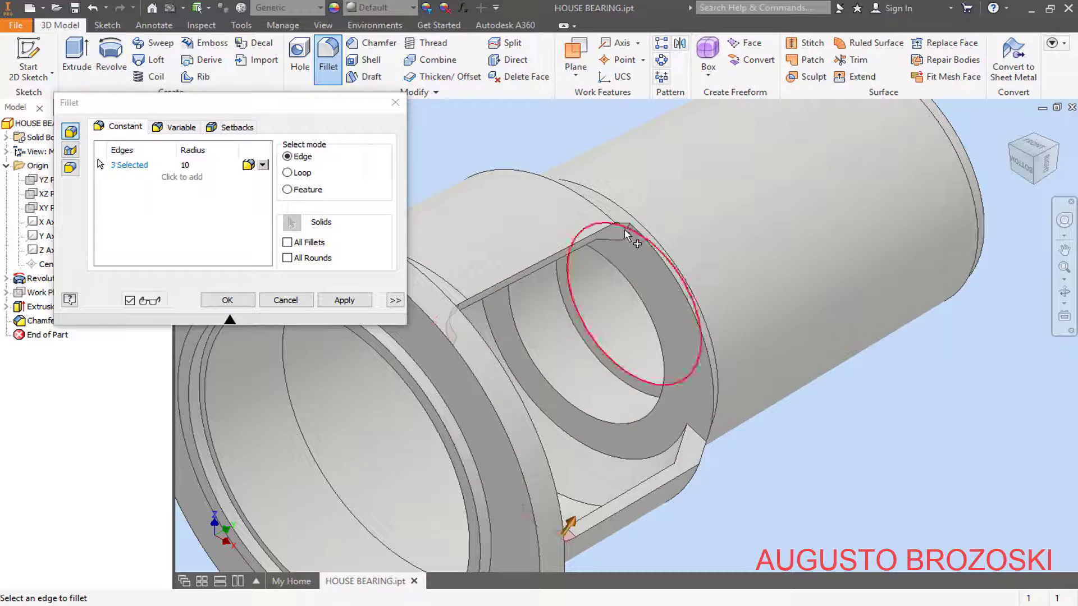
click(627, 246)
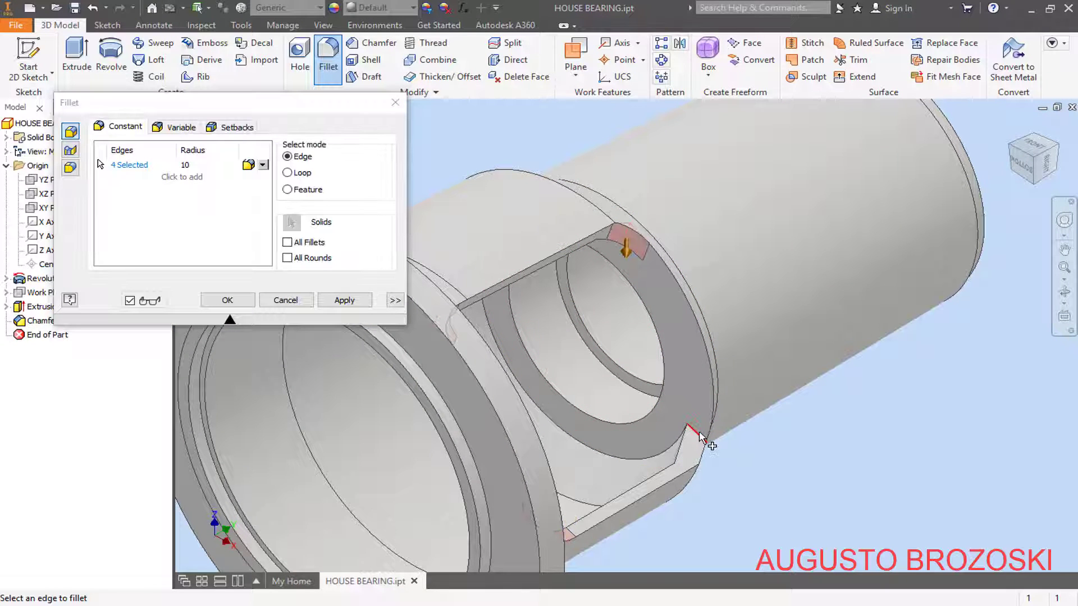
scroll(616, 370, up, 3)
middle_drag(606, 363, 354, 305)
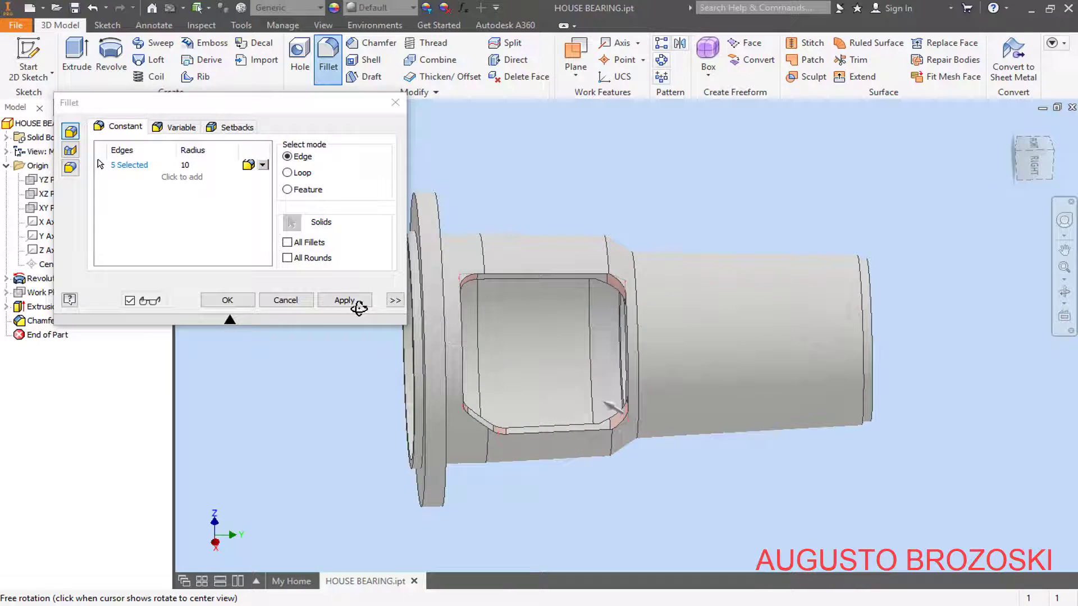
click(234, 302)
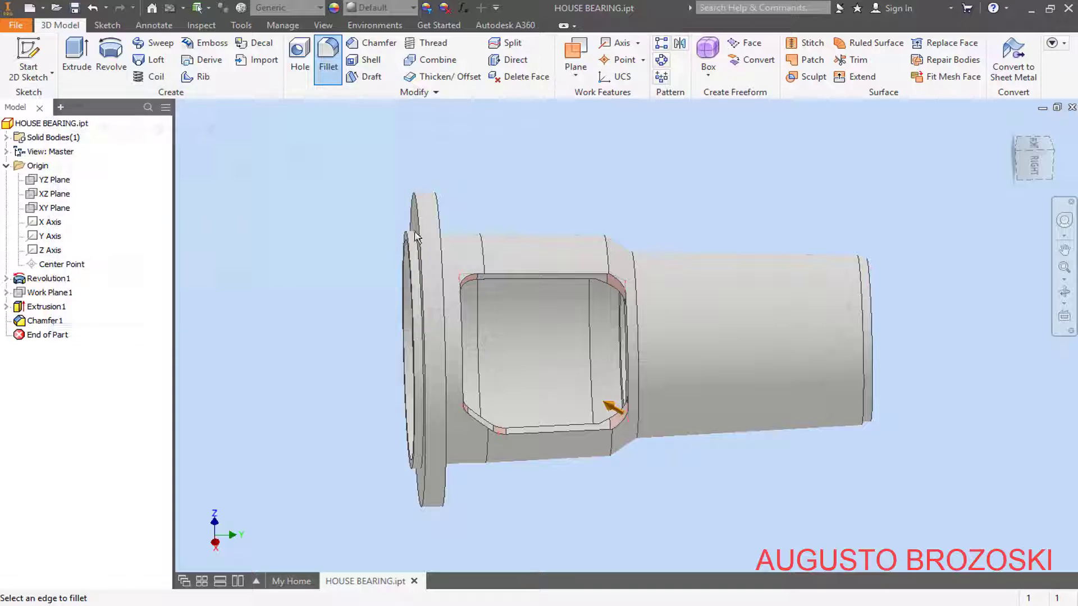
Step: Mirror the wall opening's extrusion cut, its chamfer and its fillet about the YZ plane to open the opposite wall
click(1007, 128)
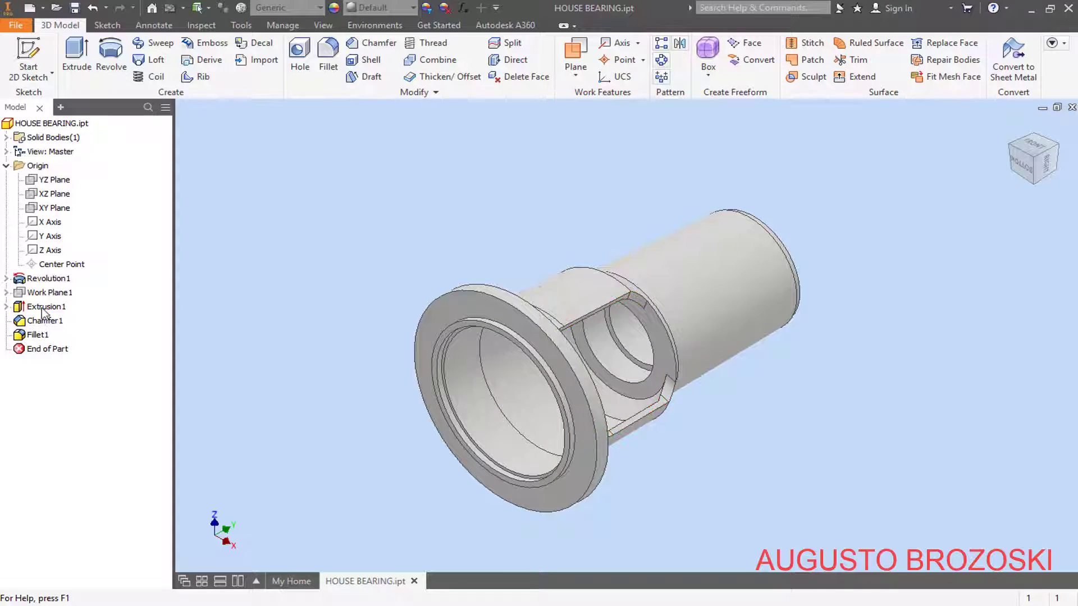
click(679, 43)
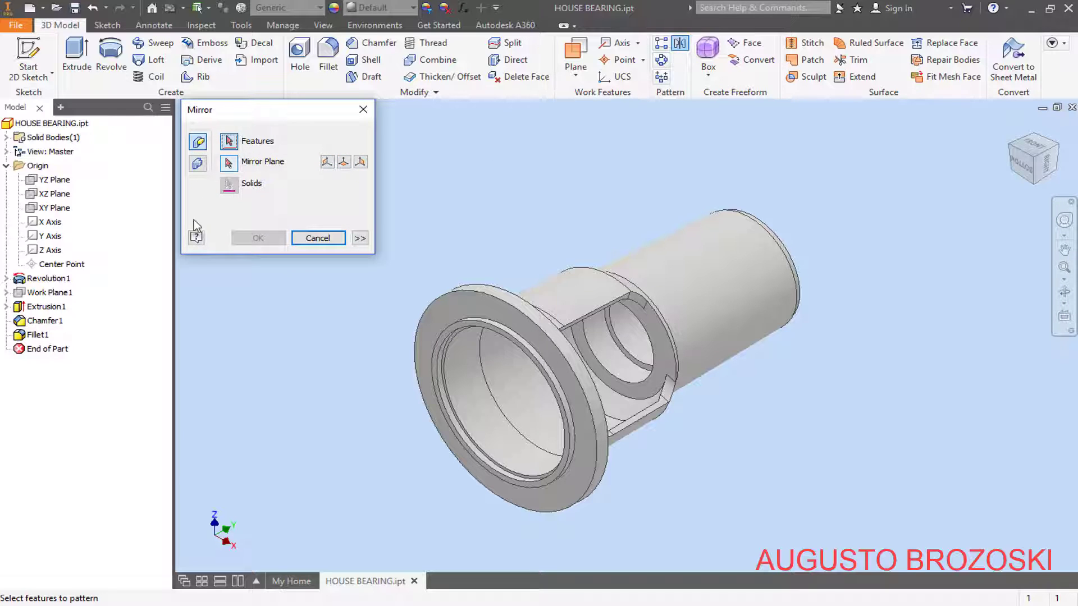
click(47, 308)
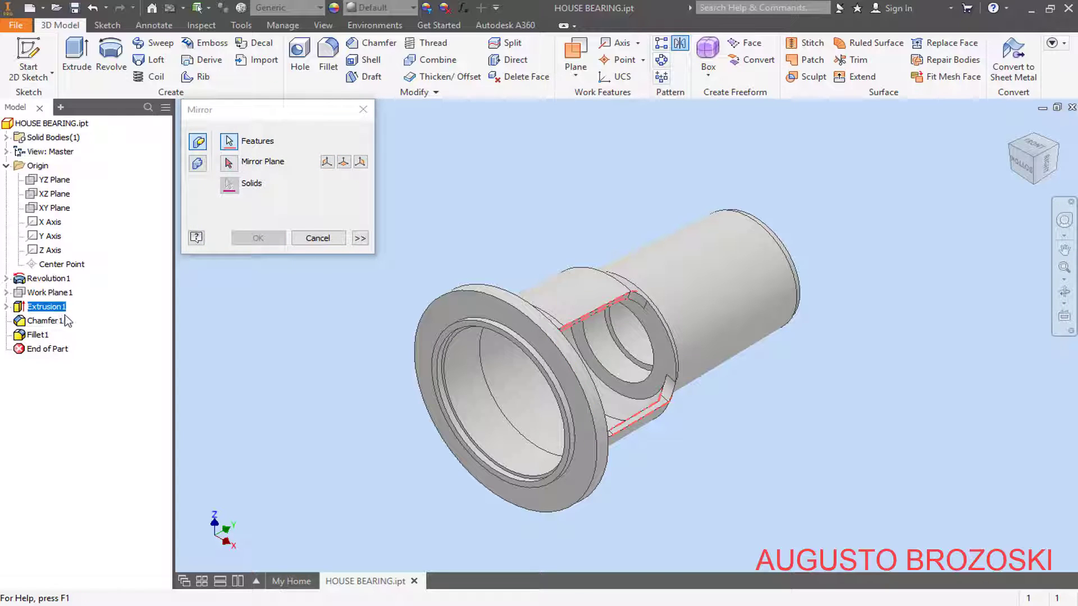
click(51, 321)
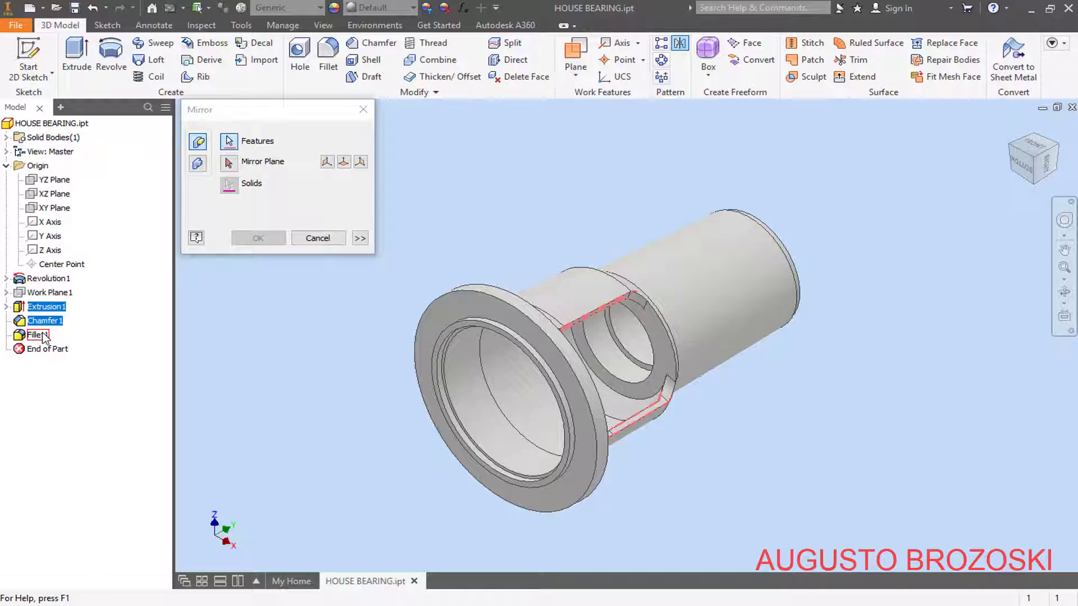
click(45, 336)
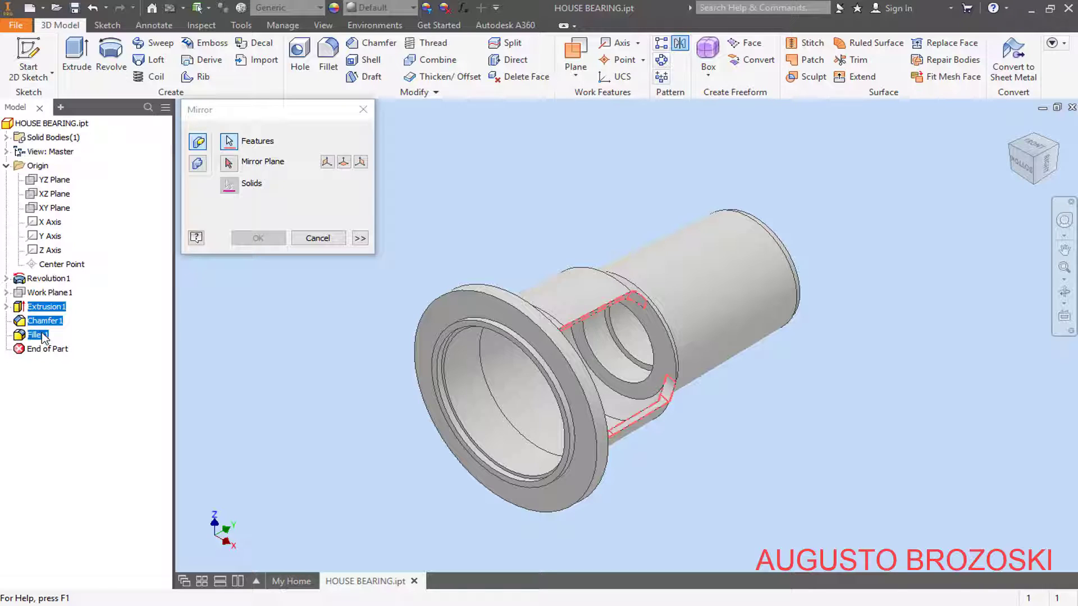
click(229, 163)
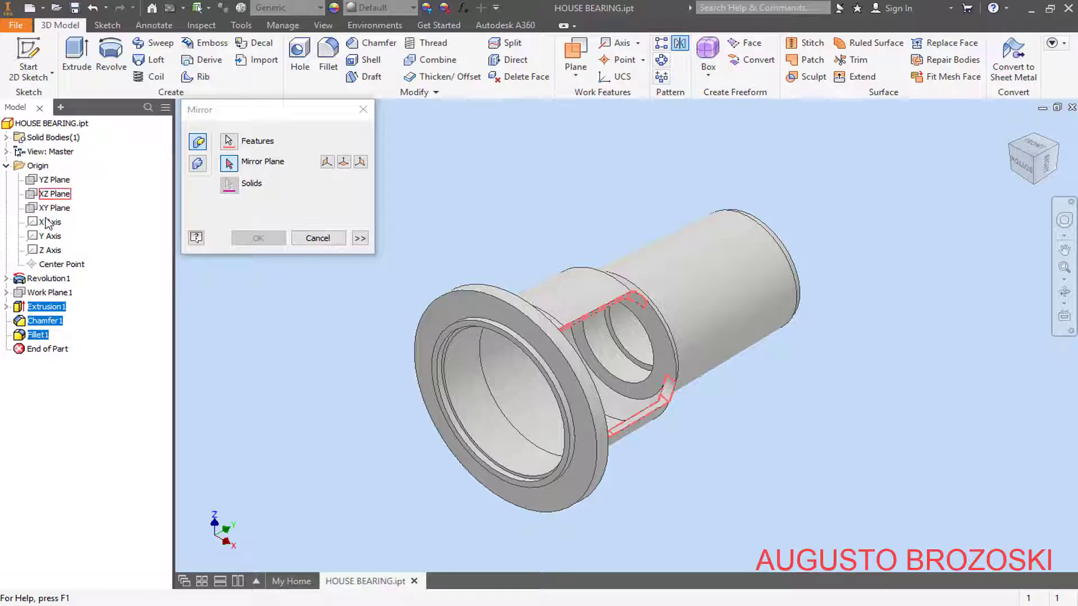
click(54, 181)
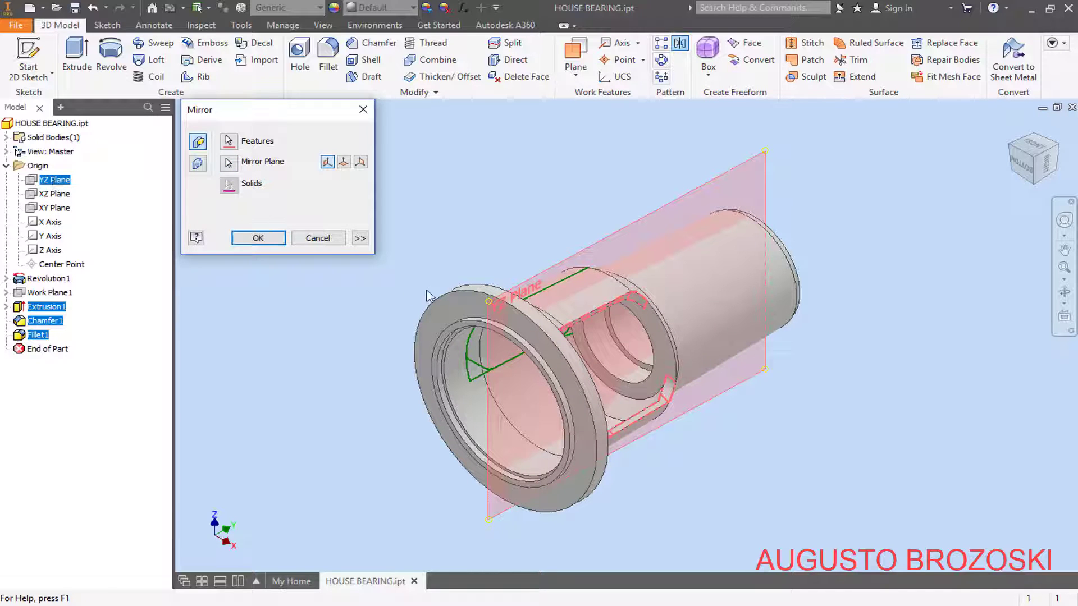
middle_drag(494, 279, 381, 228)
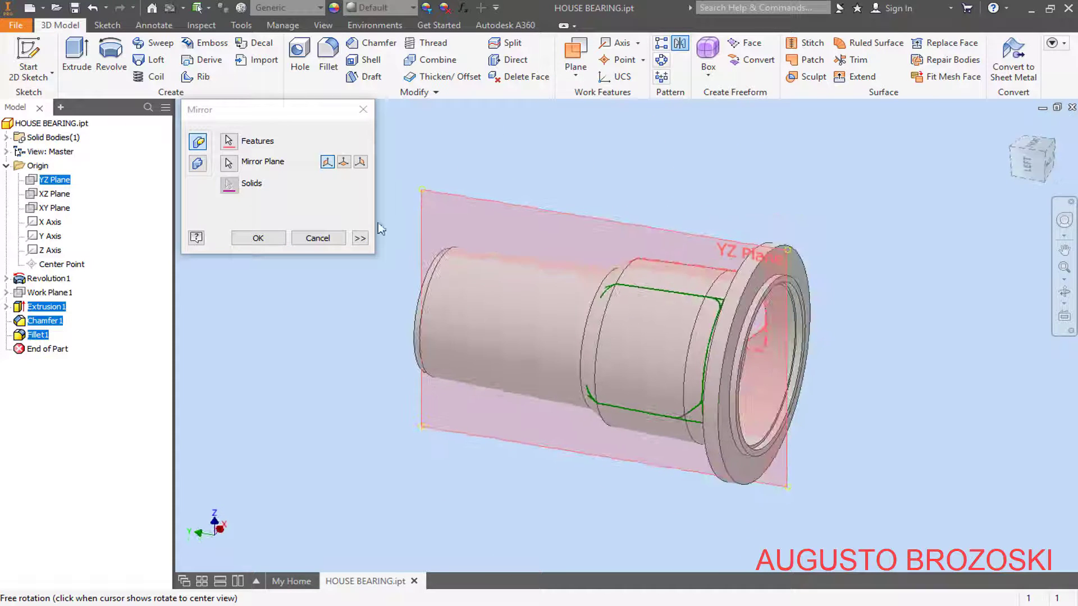
click(266, 239)
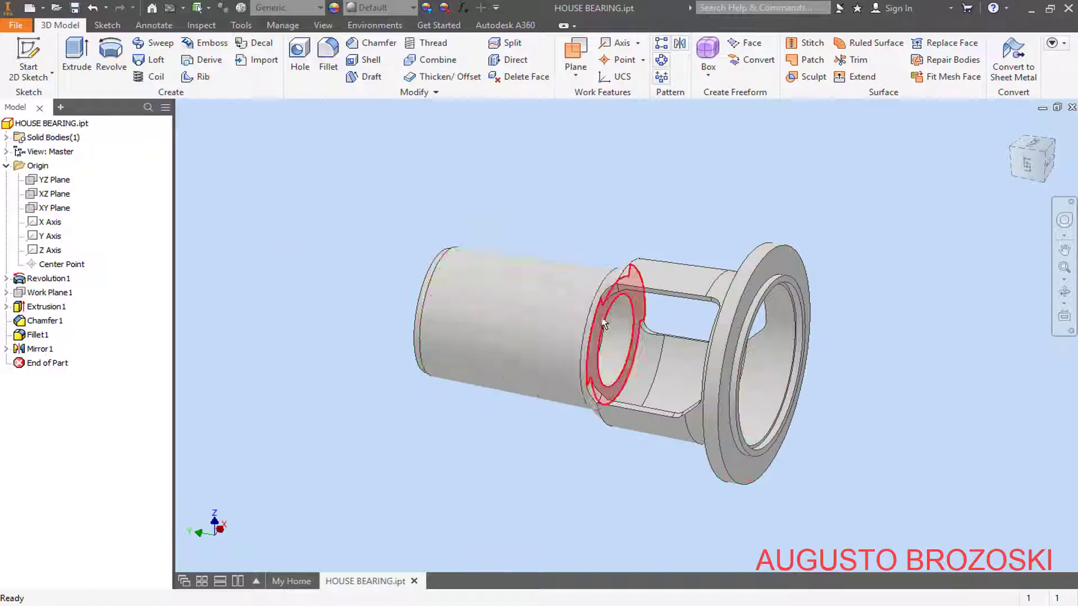
Step: Inspect the mirrored opening from both sides and start a 2D sketch on the flange's end face
scroll(603, 318, up, 3)
scroll(640, 318, down, 4)
shift+middle_drag(630, 335, 377, 320)
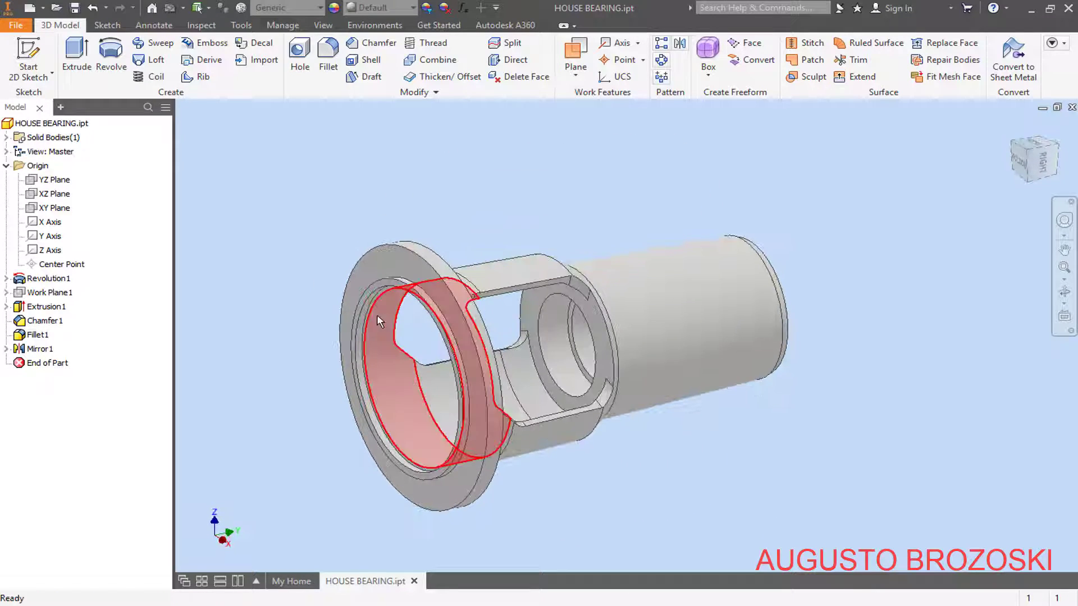
click(1030, 151)
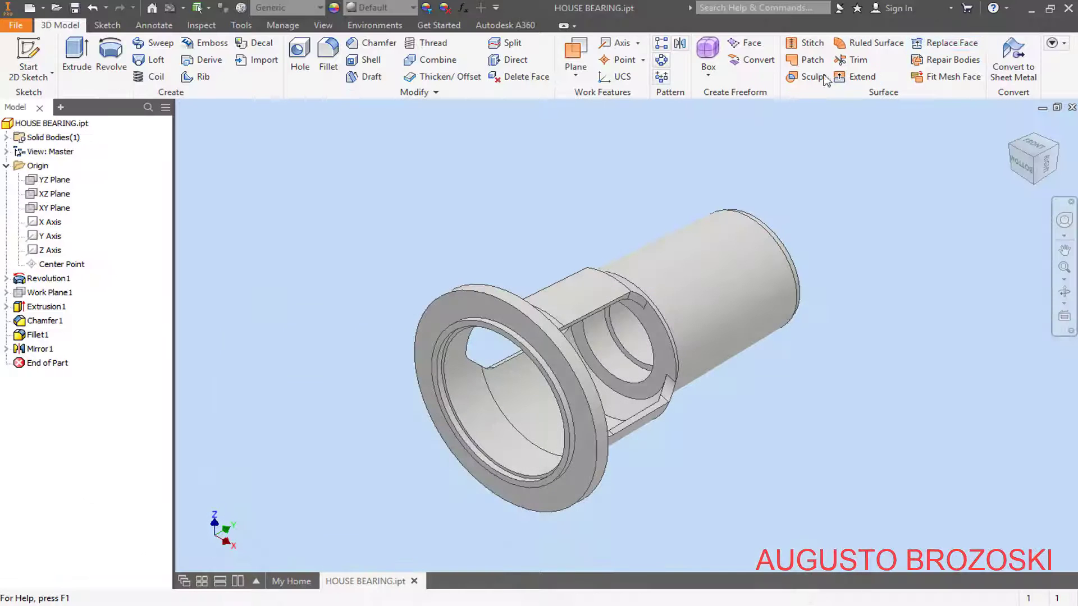
click(29, 59)
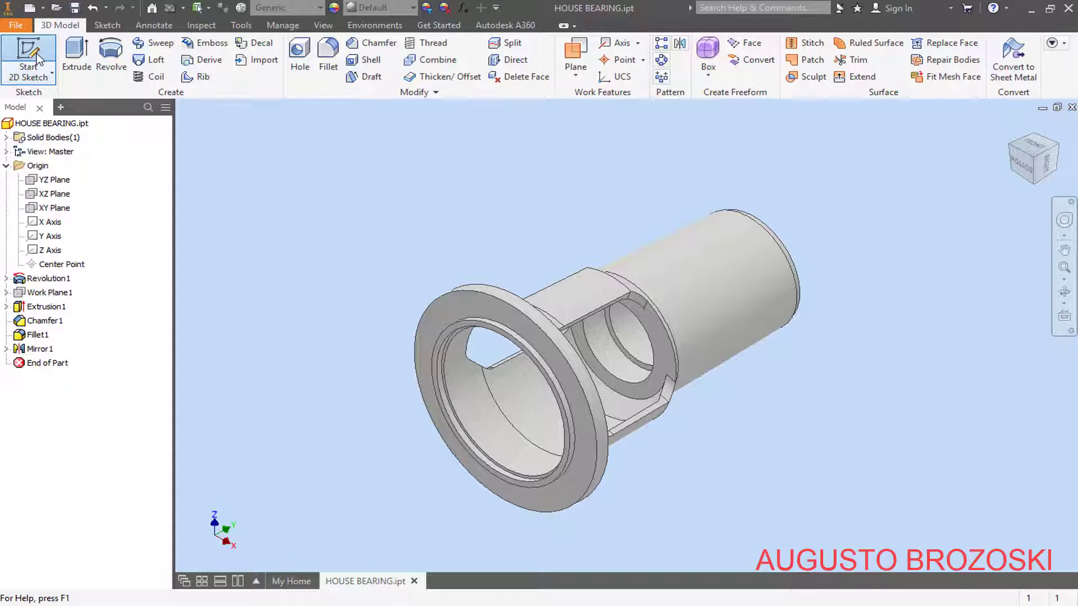
click(466, 315)
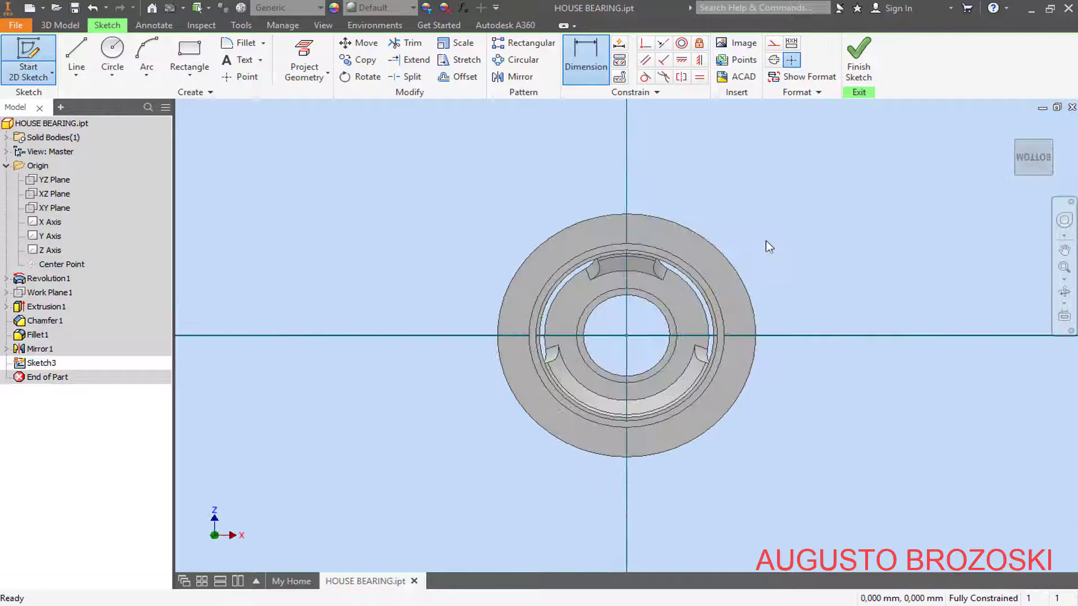
scroll(766, 264, up, 3)
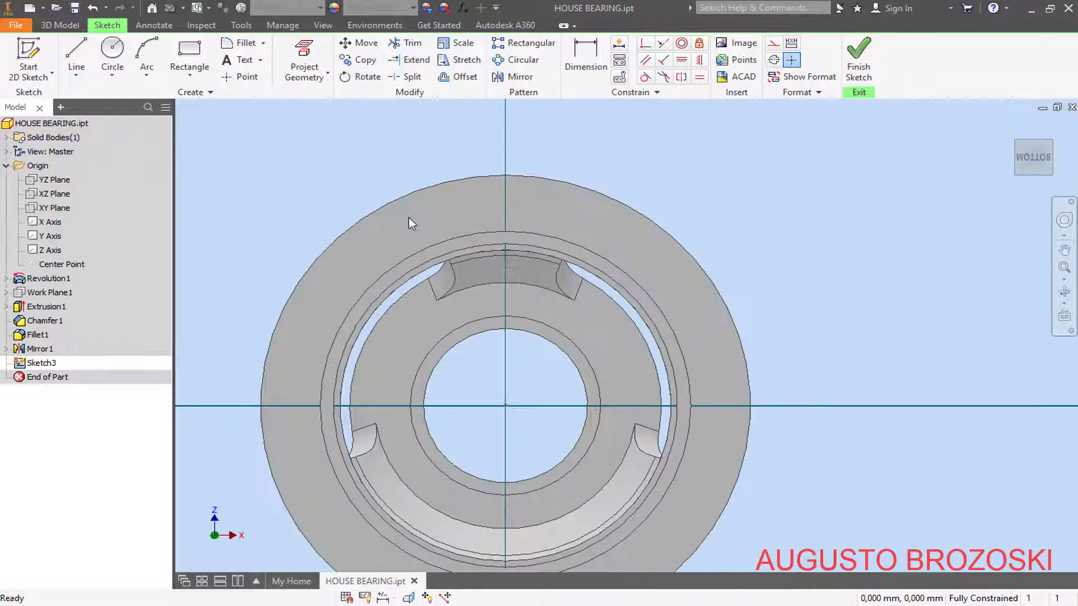
Step: Draw a slanted radial line from the origin to the flange's outer edge and project that outer edge into the sketch
click(77, 59)
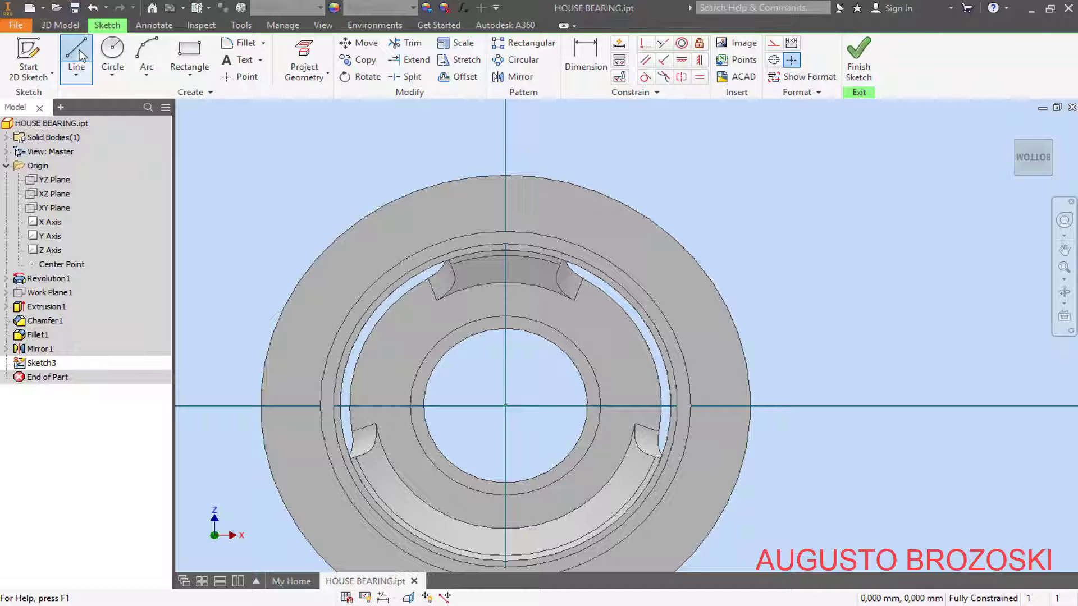
click(505, 405)
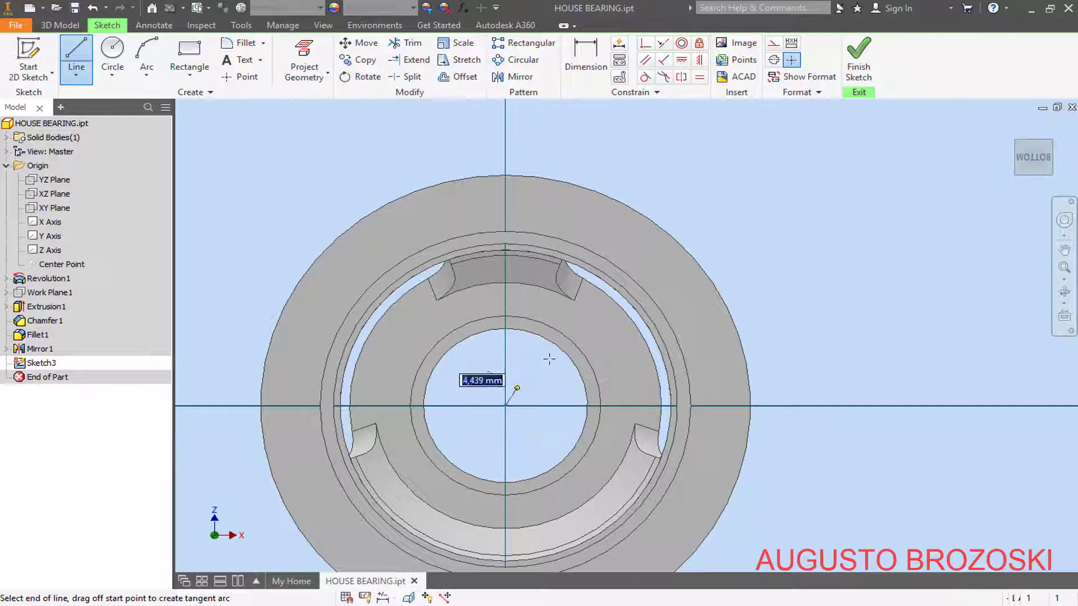
double_click(656, 223)
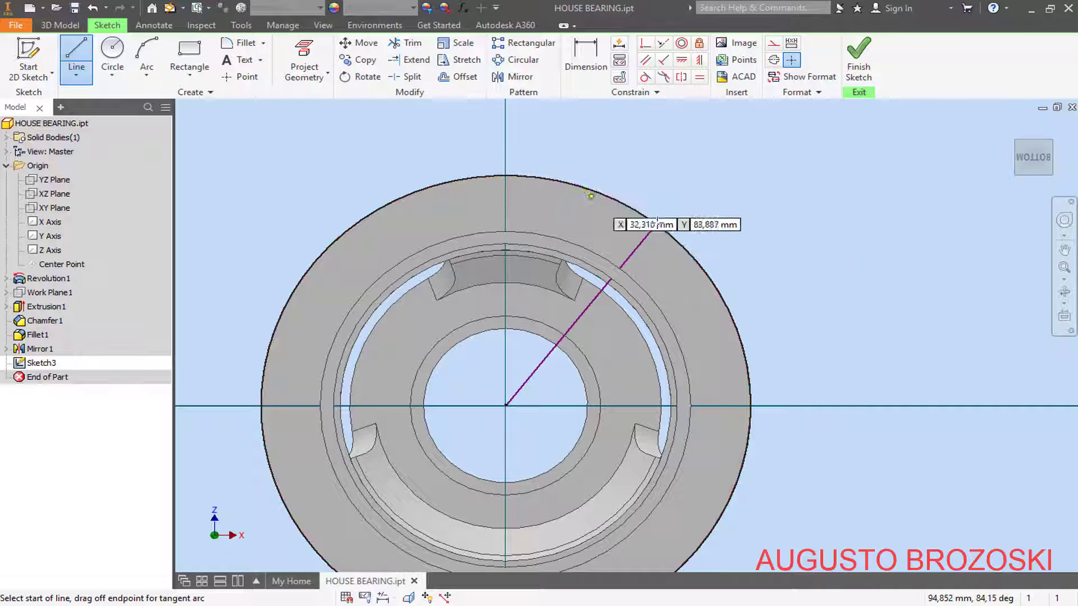
key(Escape)
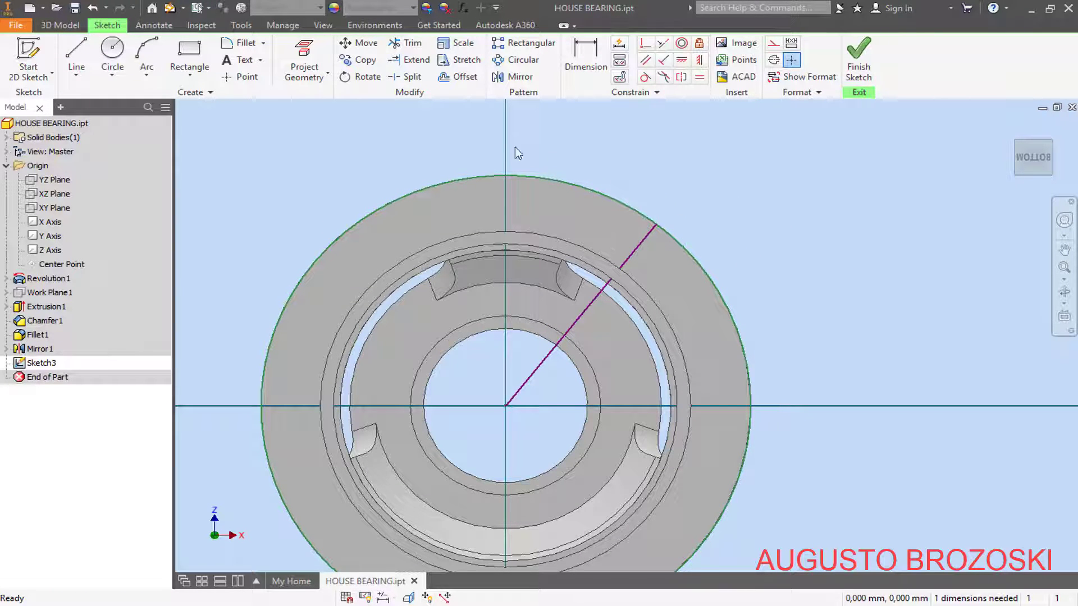
click(311, 60)
click(597, 190)
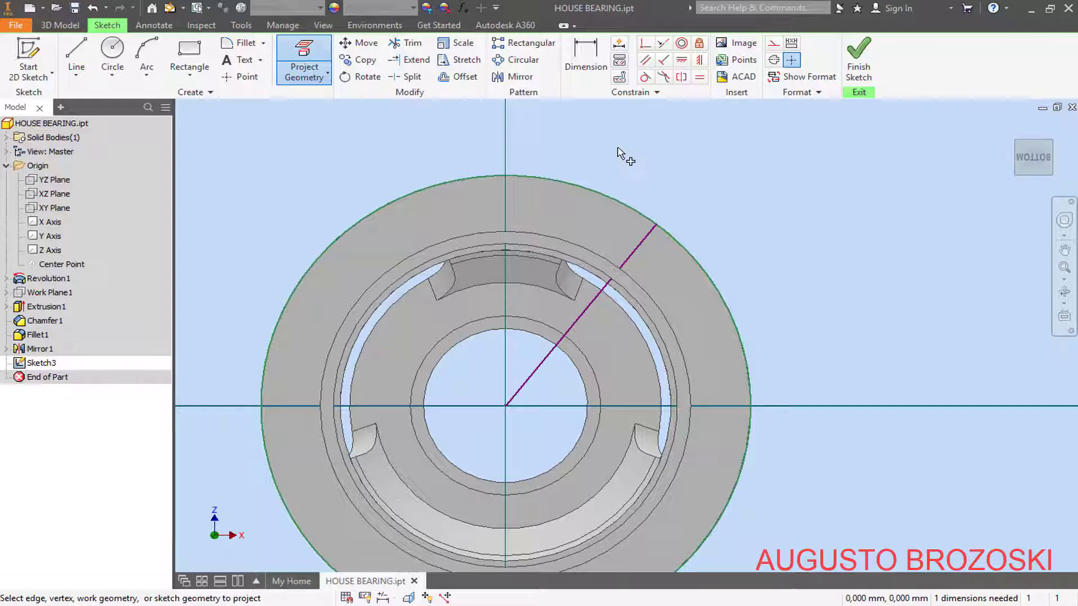
key(Escape)
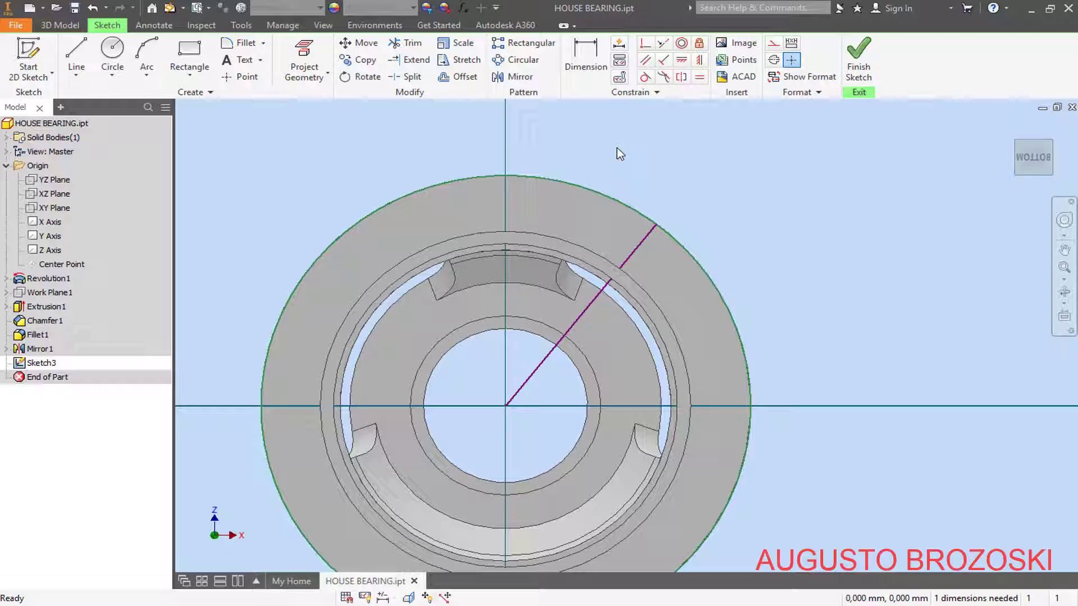
Step: Draw two short lines inward from the flange's outer edge, one on each side of the radial line
click(77, 58)
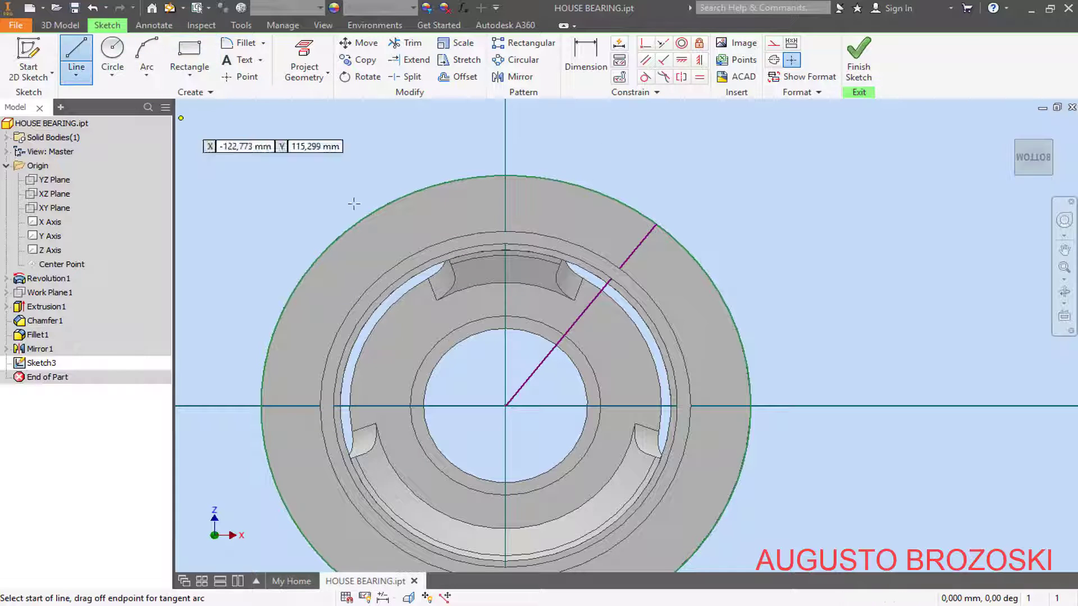
scroll(654, 249, up, 3)
scroll(645, 247, down, 2)
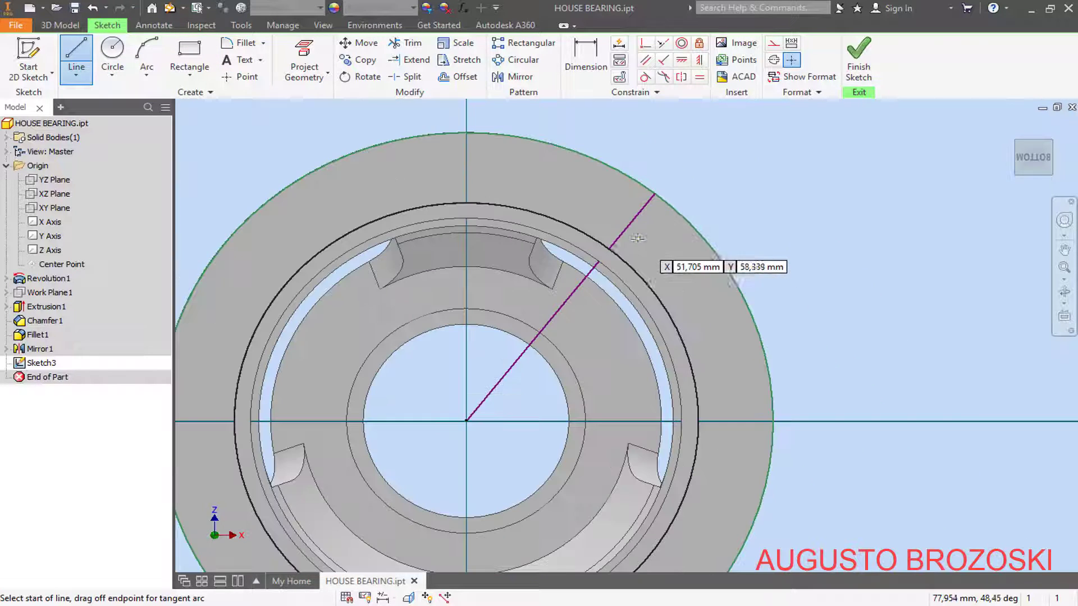
click(601, 163)
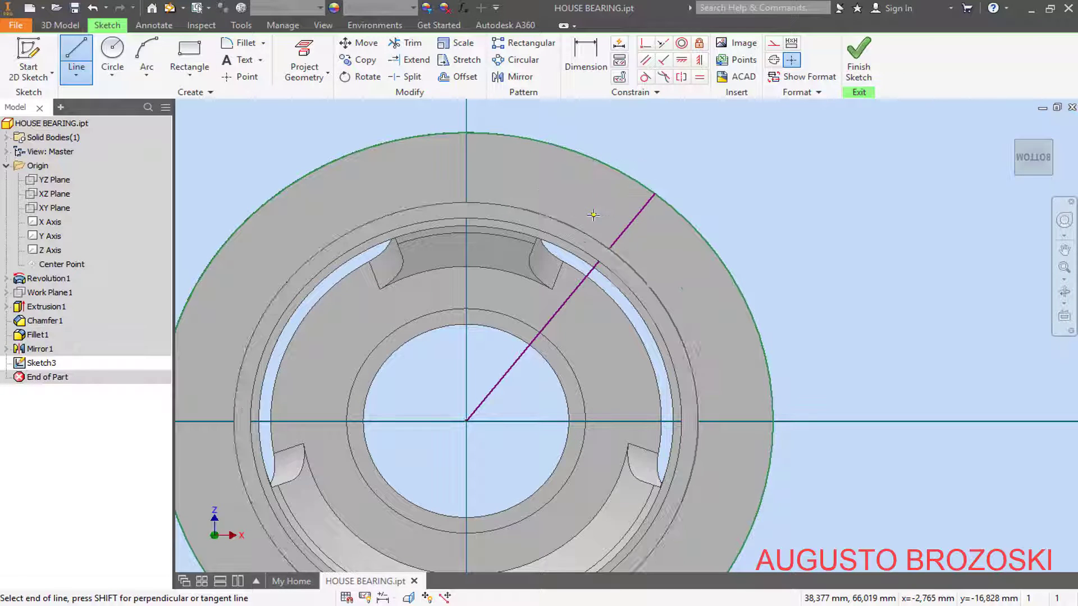
click(594, 214)
key(Escape)
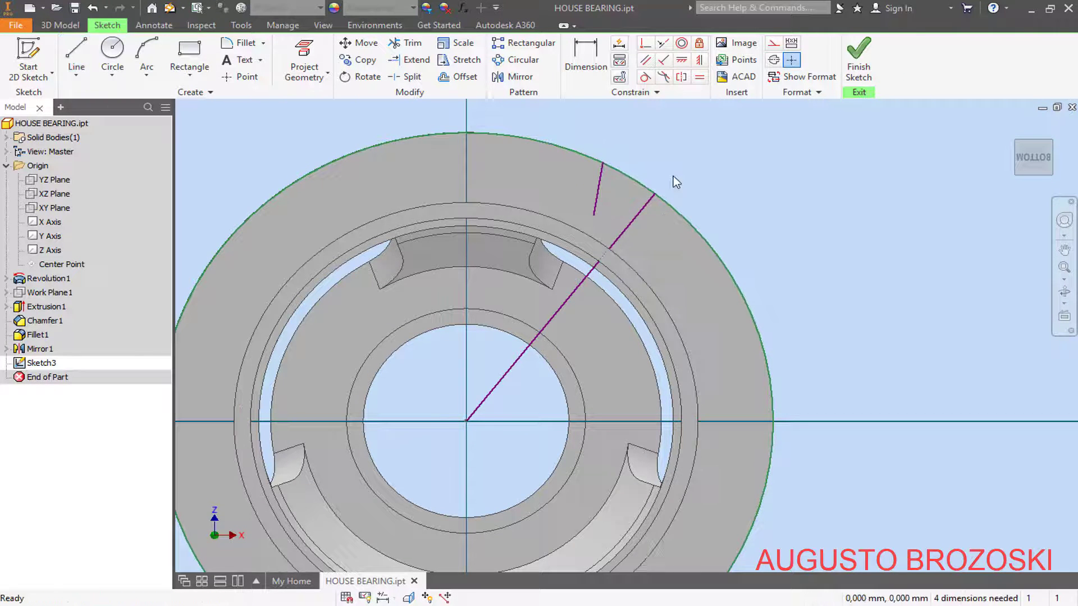
click(77, 56)
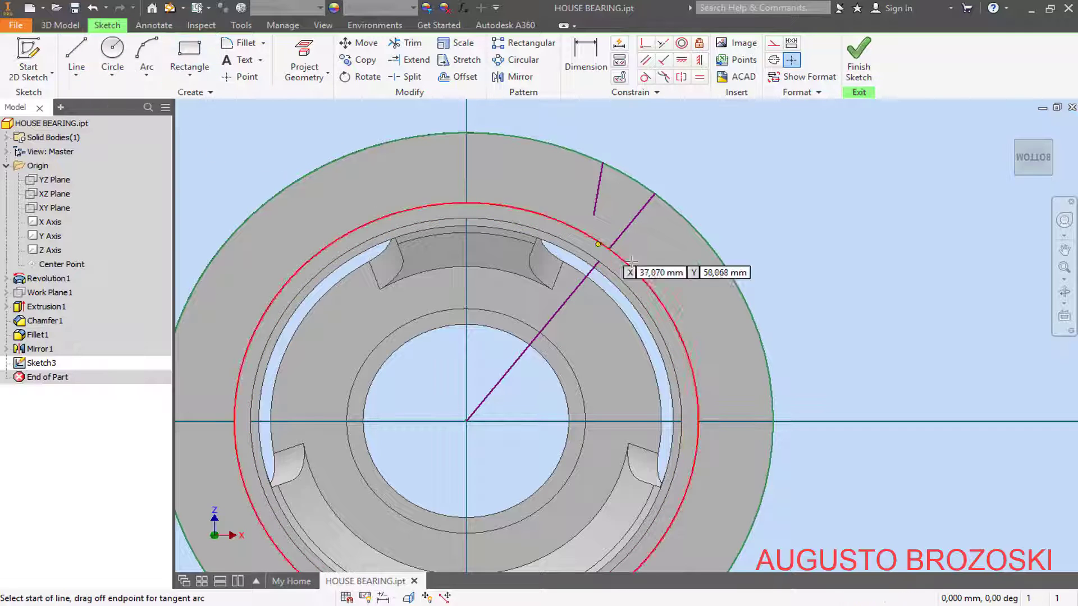
click(696, 230)
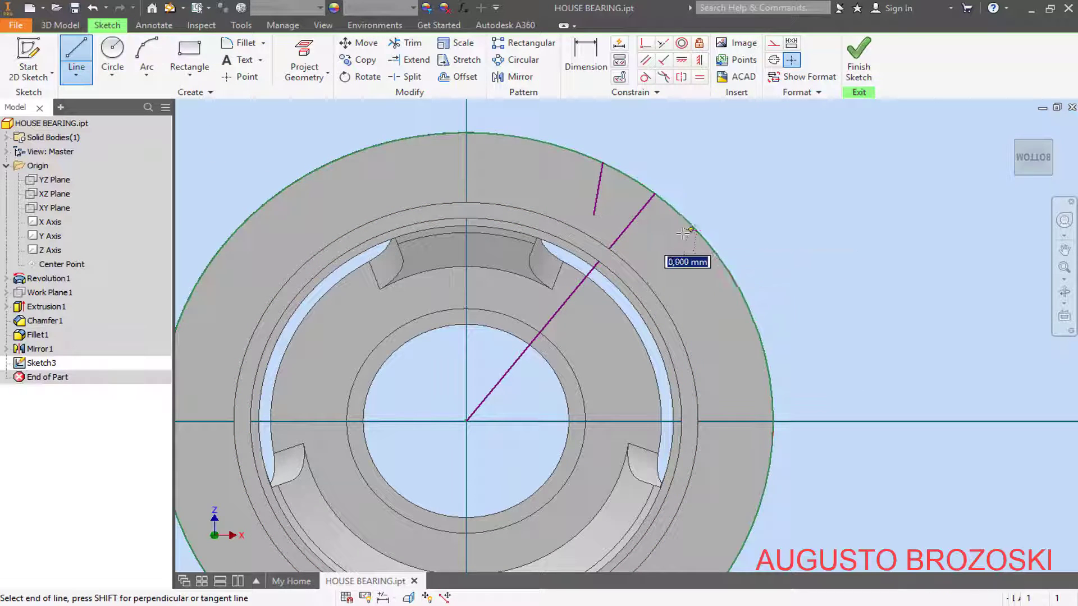
click(655, 252)
key(Escape)
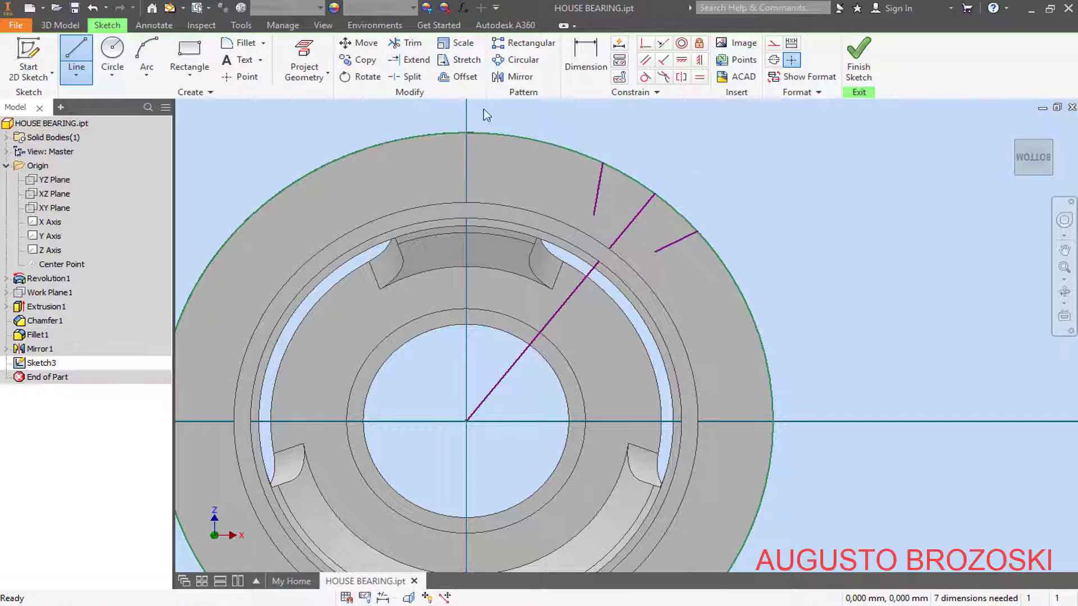
Step: Draw a circle centred on the origin that crosses both short lines, and convert the radial line to construction
click(113, 56)
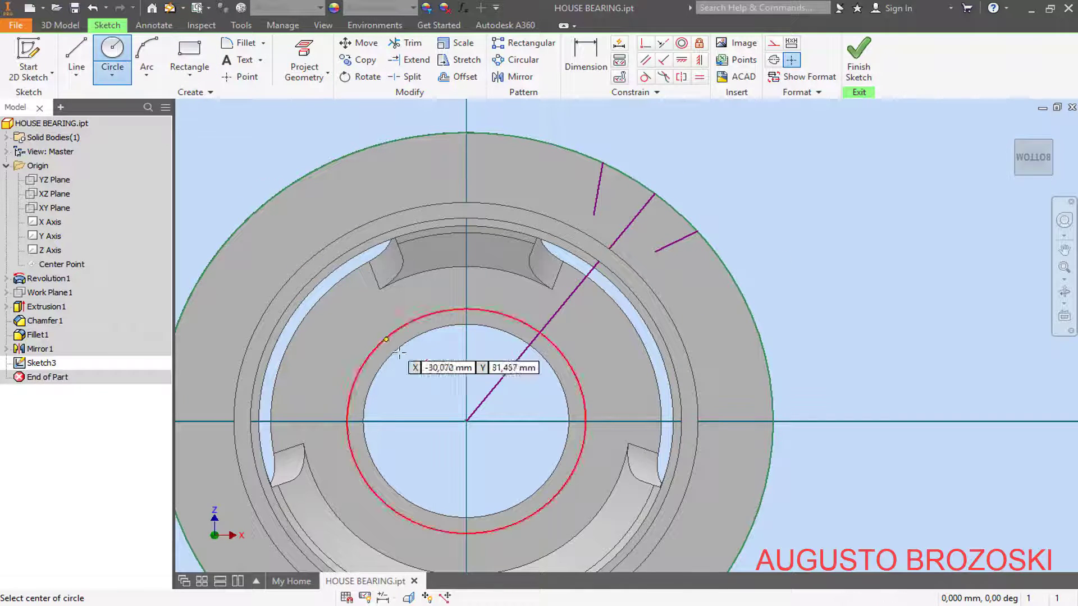
click(466, 421)
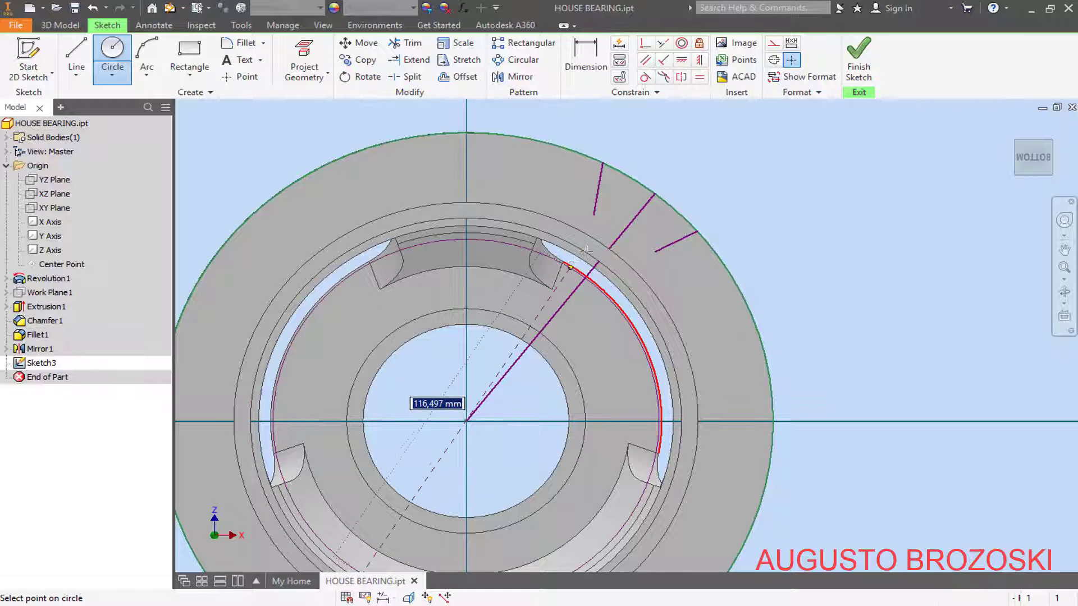
click(608, 219)
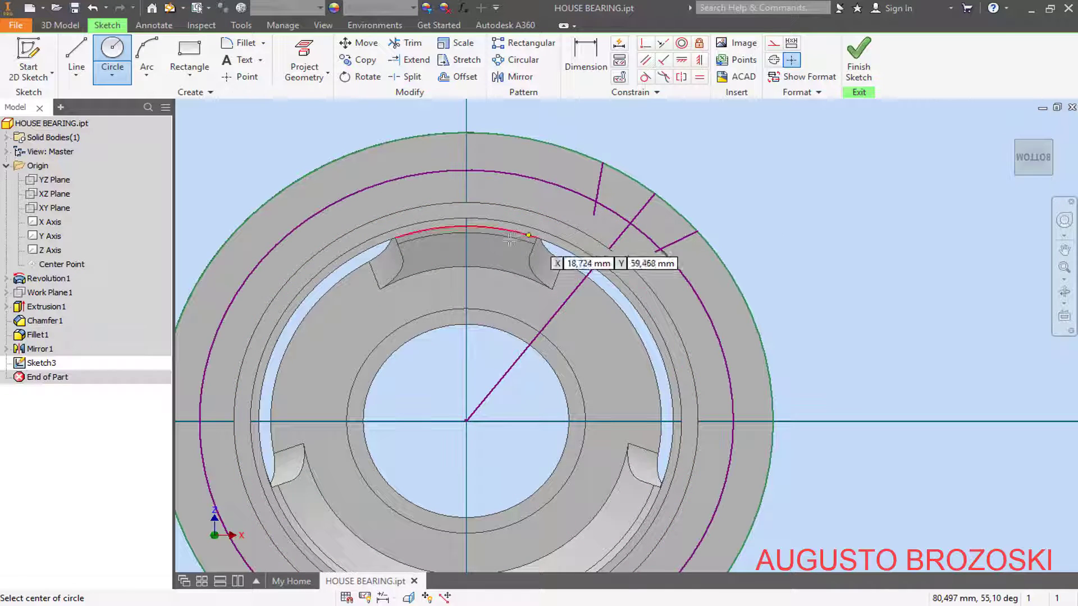
key(Escape)
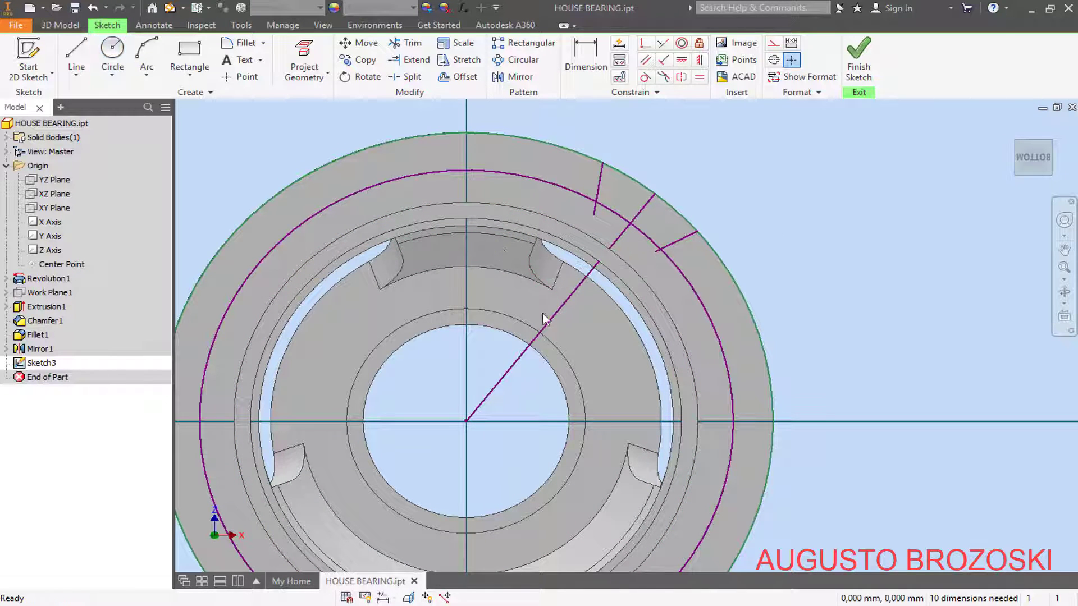
click(773, 61)
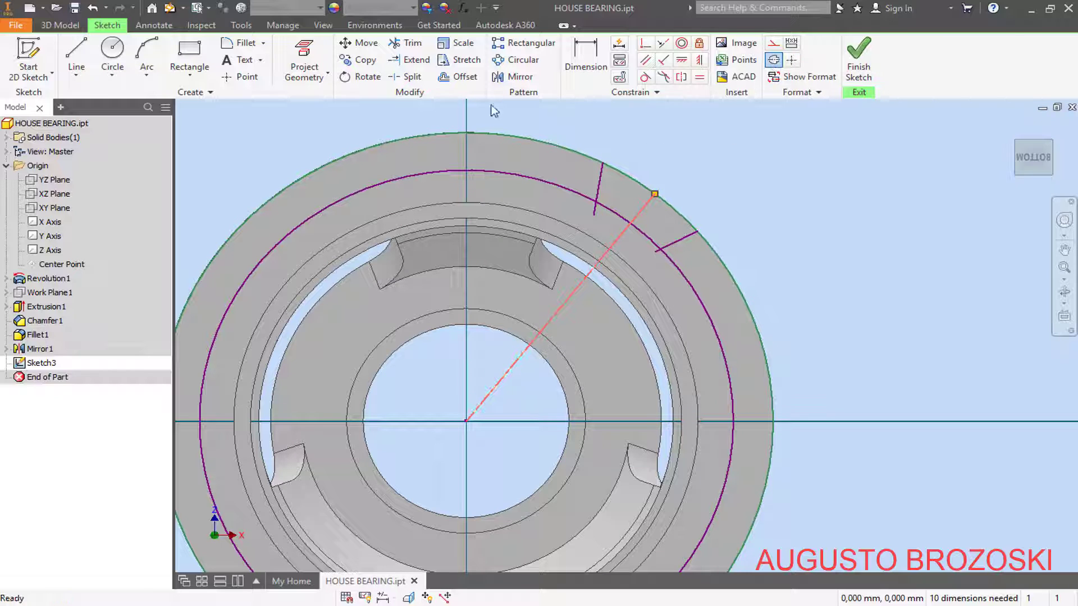
Step: Trim the circle to the arc between the two short lines and trim off the lines' ends protruding past the arc
click(406, 43)
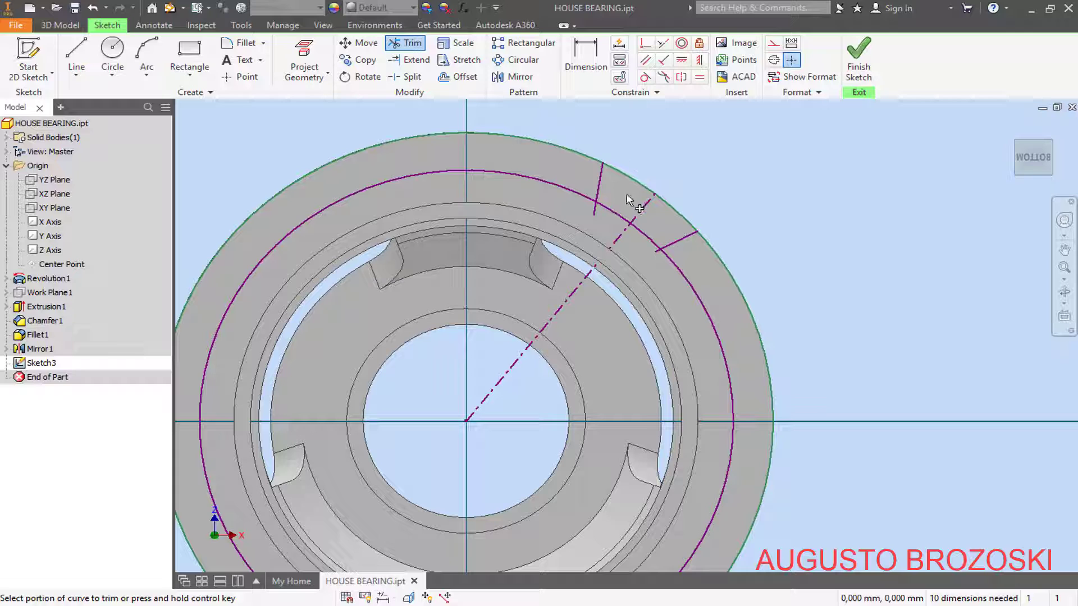
click(565, 189)
click(594, 210)
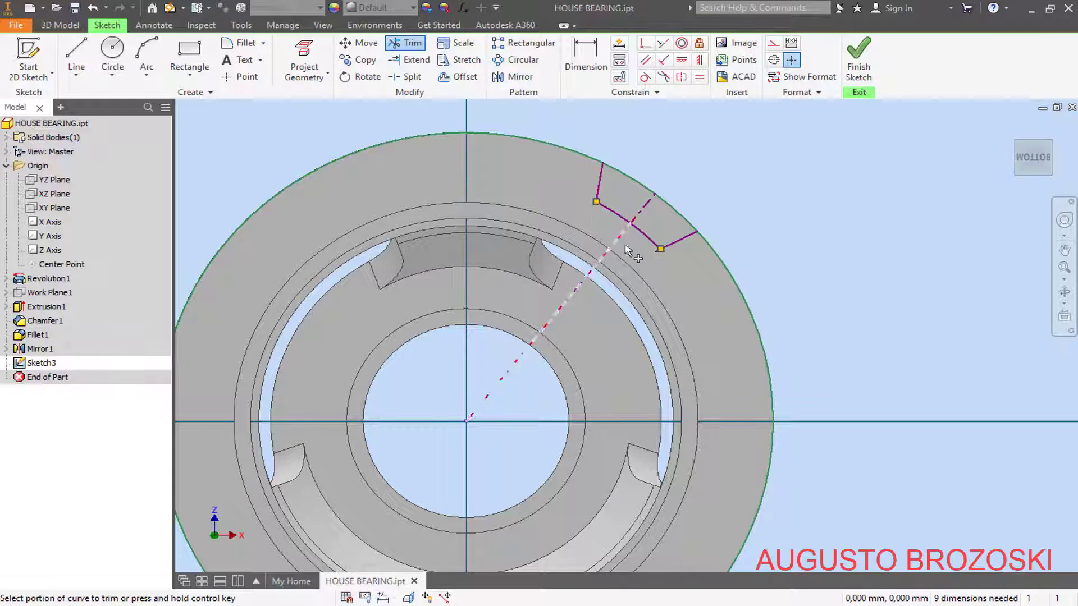
scroll(654, 247, down, 5)
click(638, 218)
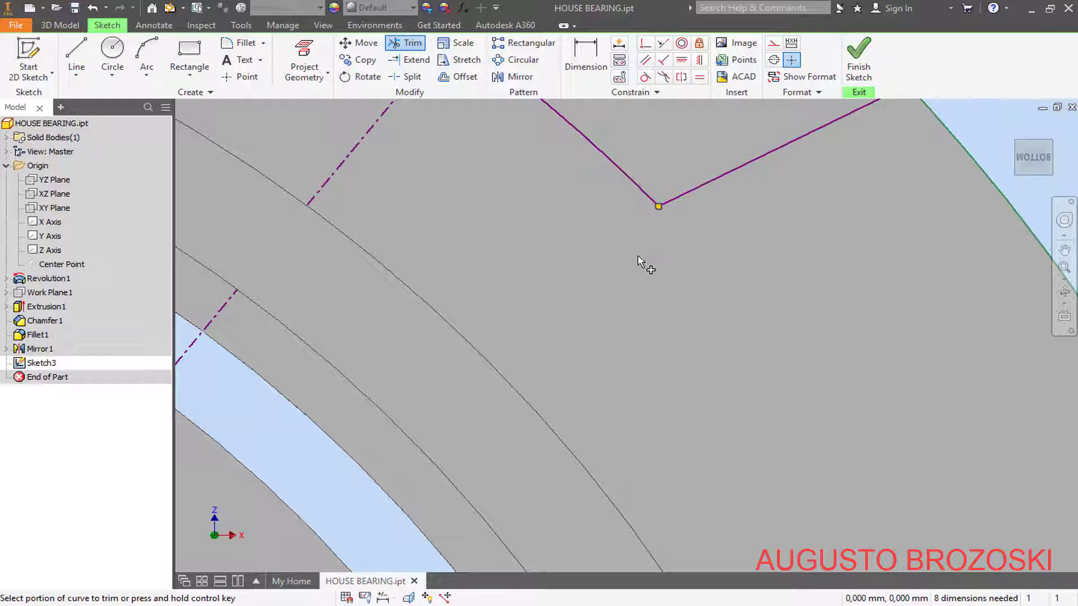
Step: Draw a vertical line from the sketch origin up to the flange's outer edge
scroll(640, 249, up, 6)
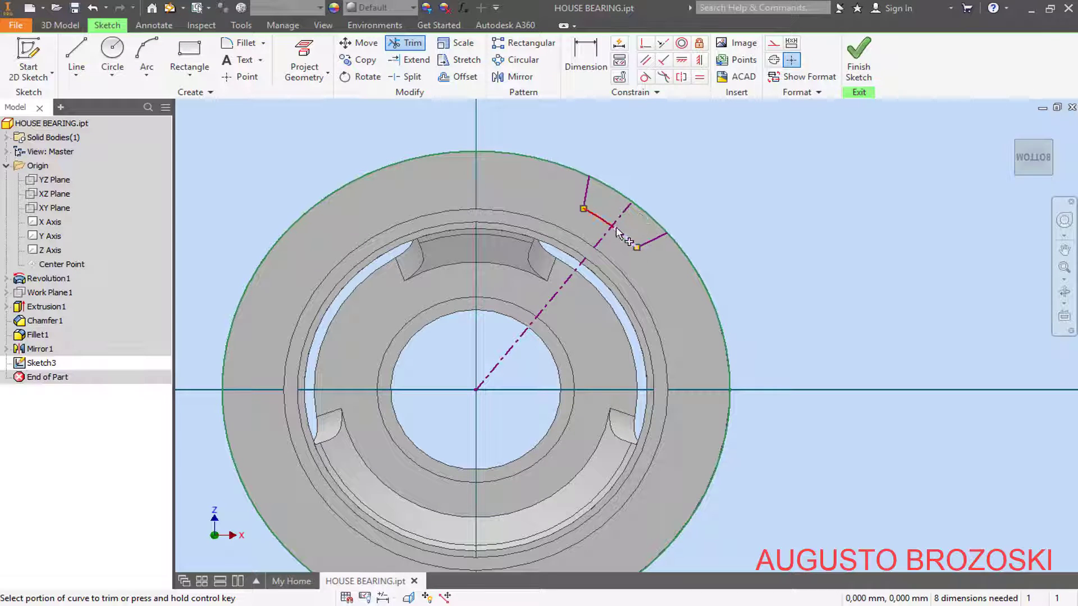
click(76, 56)
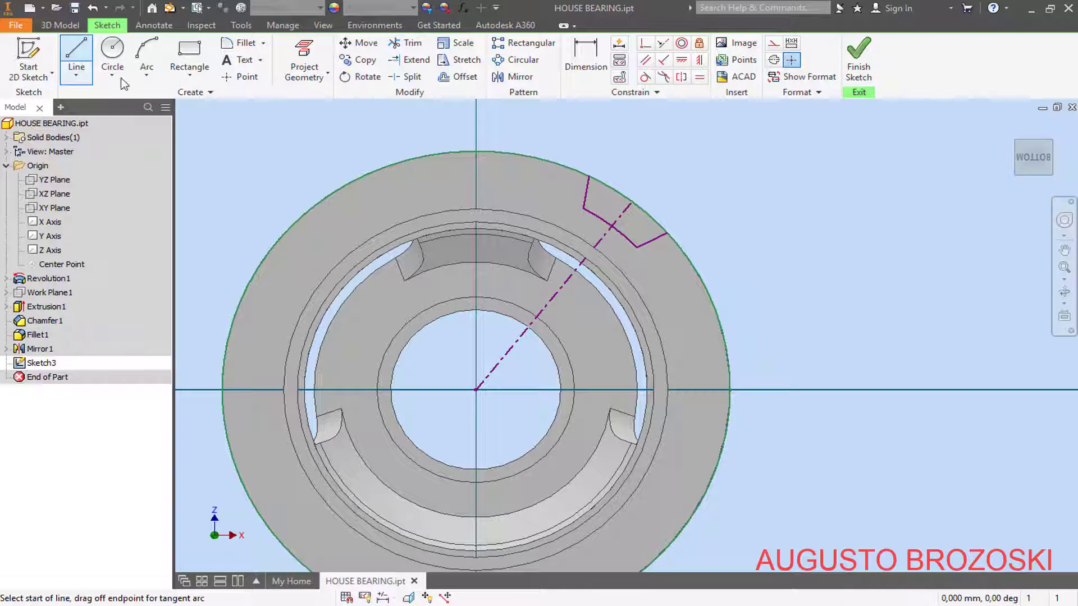
click(476, 389)
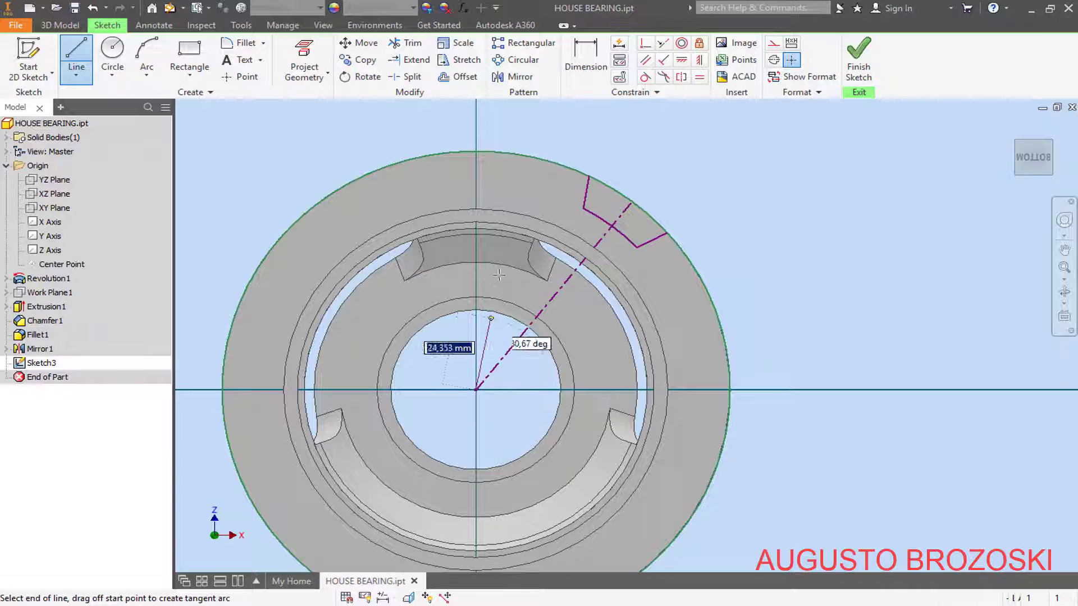
double_click(476, 150)
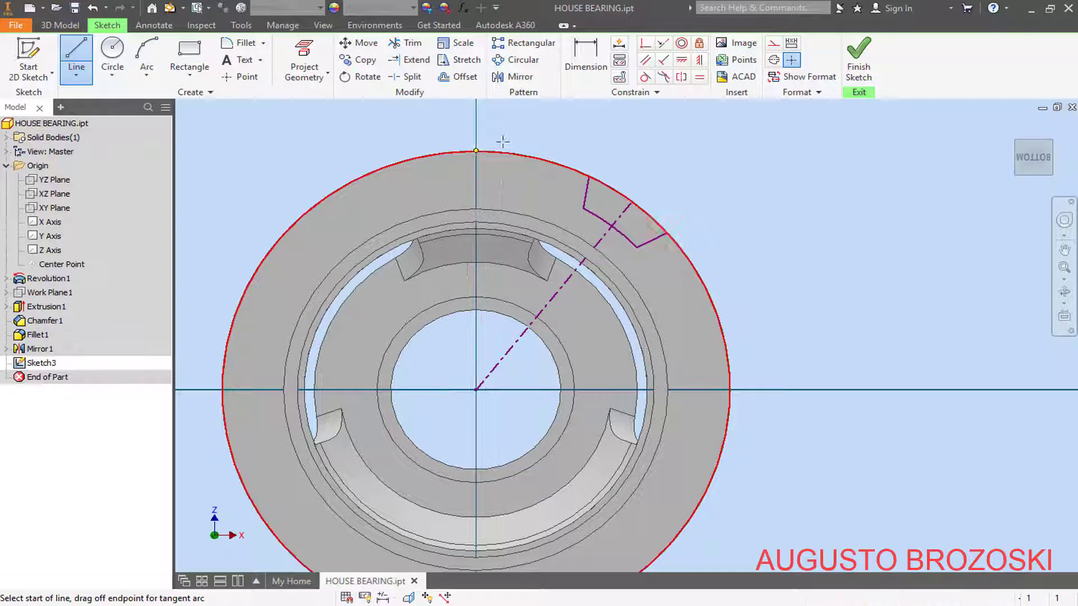
key(Escape)
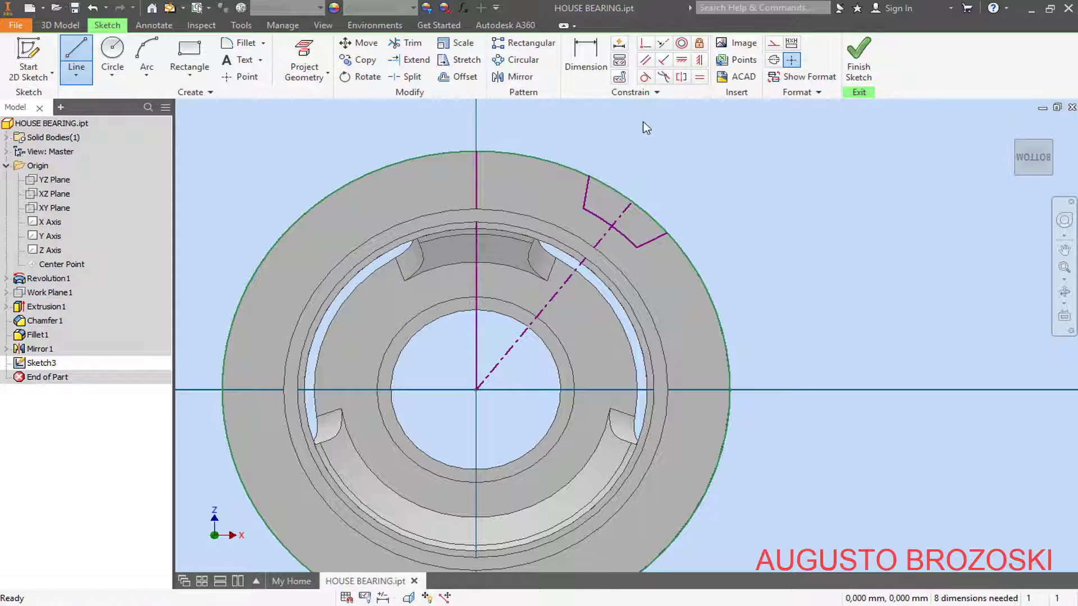
Step: Dimension the angle between the vertical line and the slanted construction line as 45°
click(586, 63)
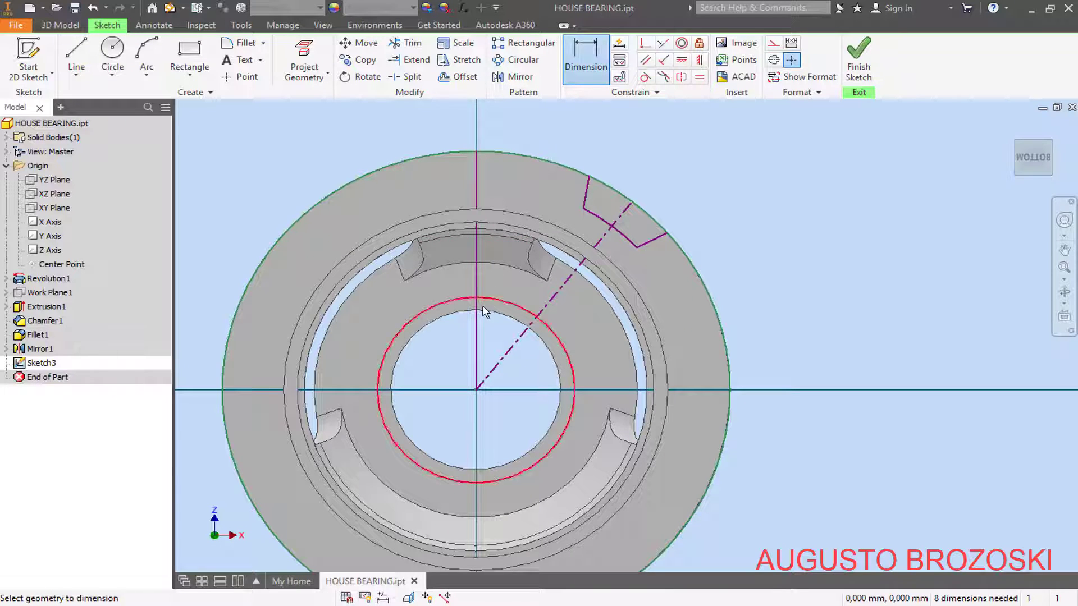
click(476, 312)
click(513, 344)
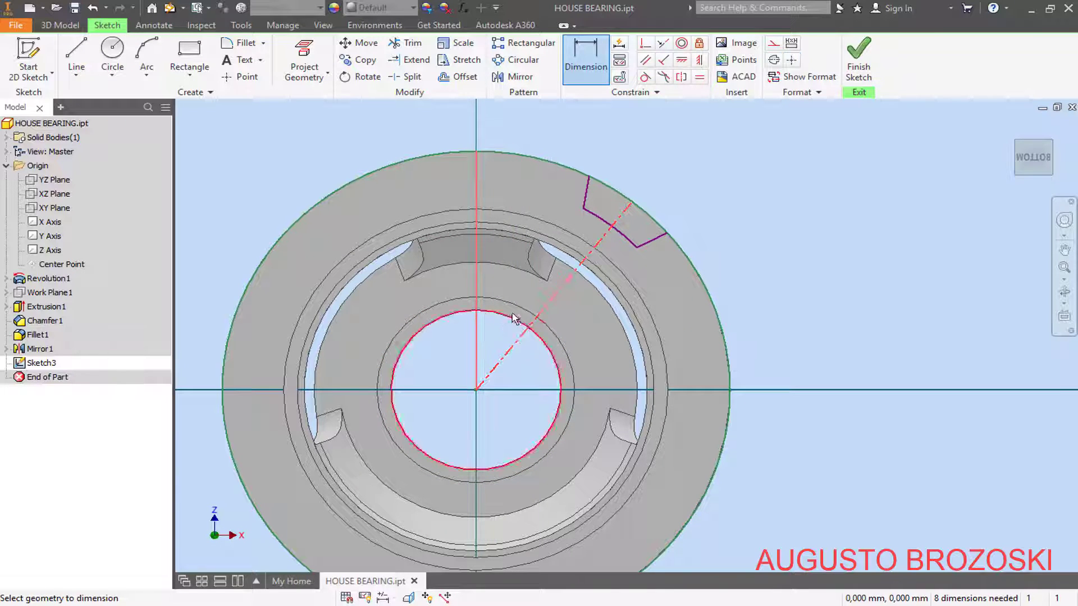
click(515, 289)
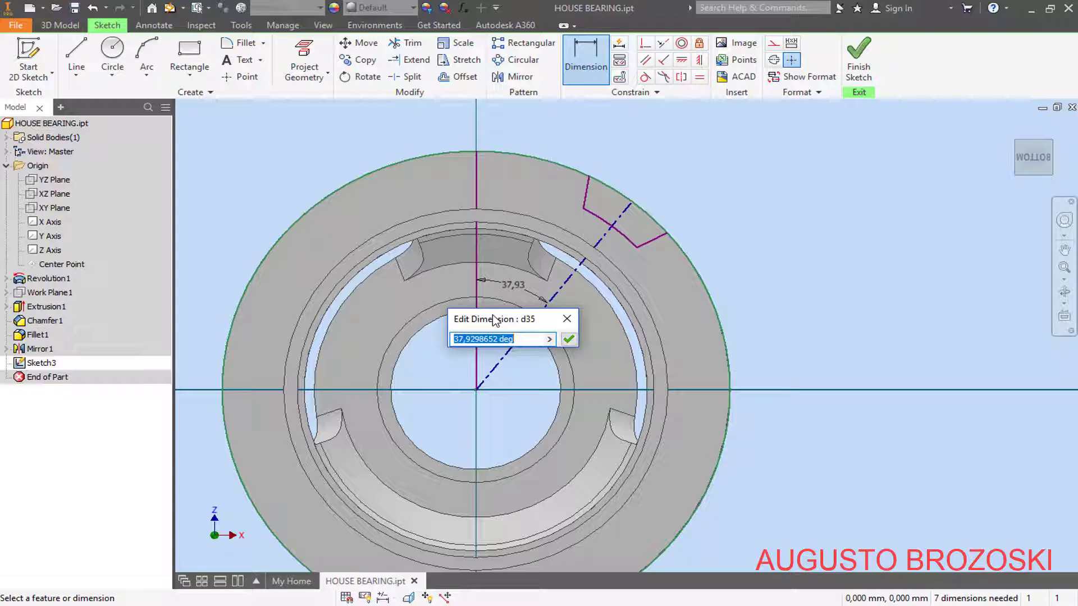
text(45)
key(Return)
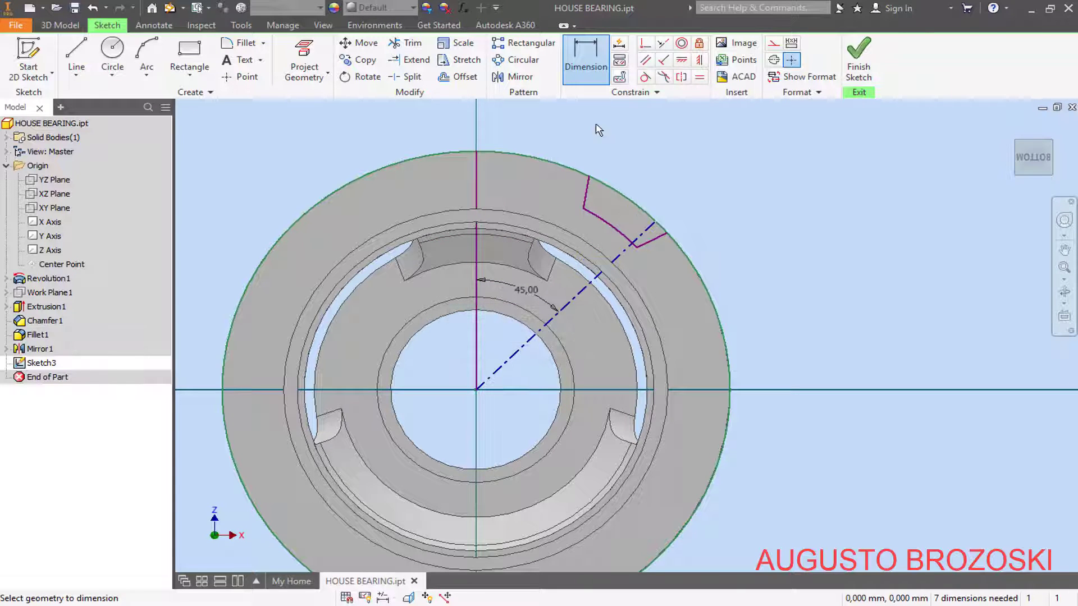
key(Escape)
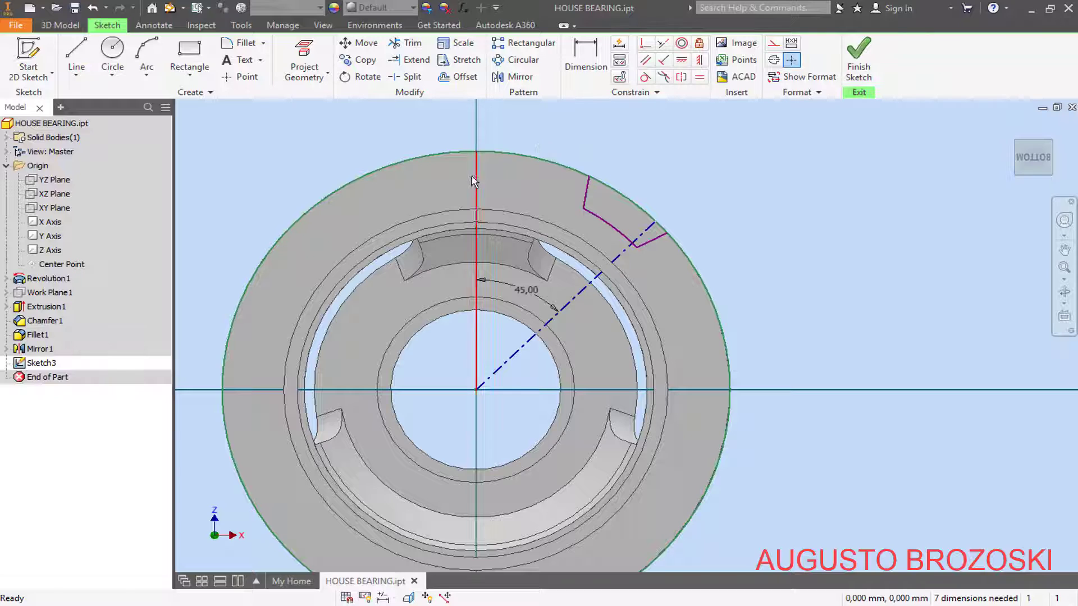
Step: Convert the vertical line from the origin to construction geometry
click(479, 182)
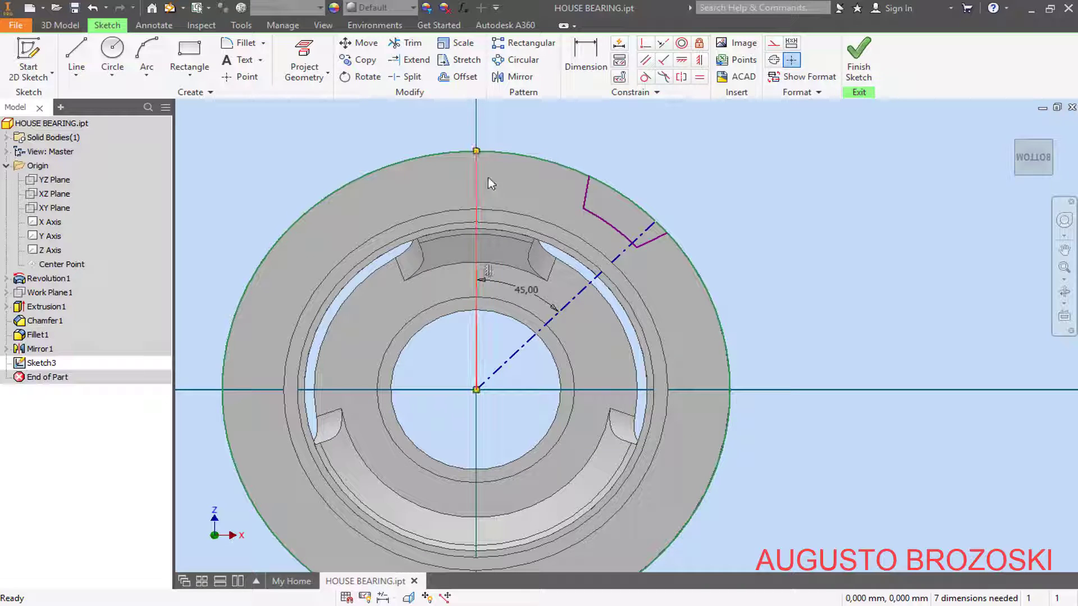
click(774, 60)
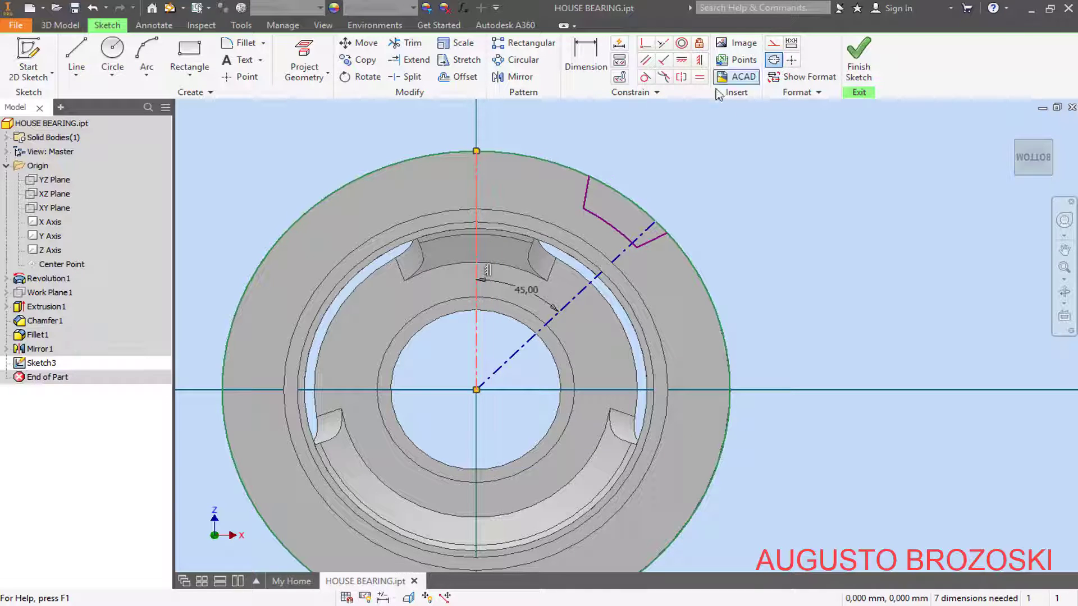
click(665, 147)
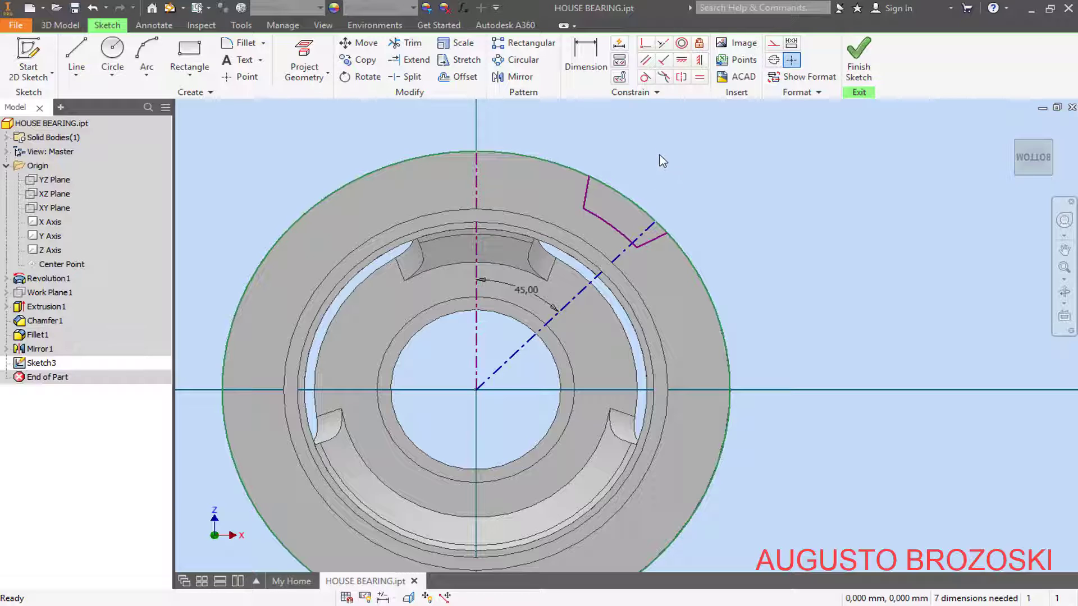
Step: Constrain the notch arc's midpoint coincident with the slanted construction line, and move the lower side line's outer endpoint down along the flange edge
click(646, 45)
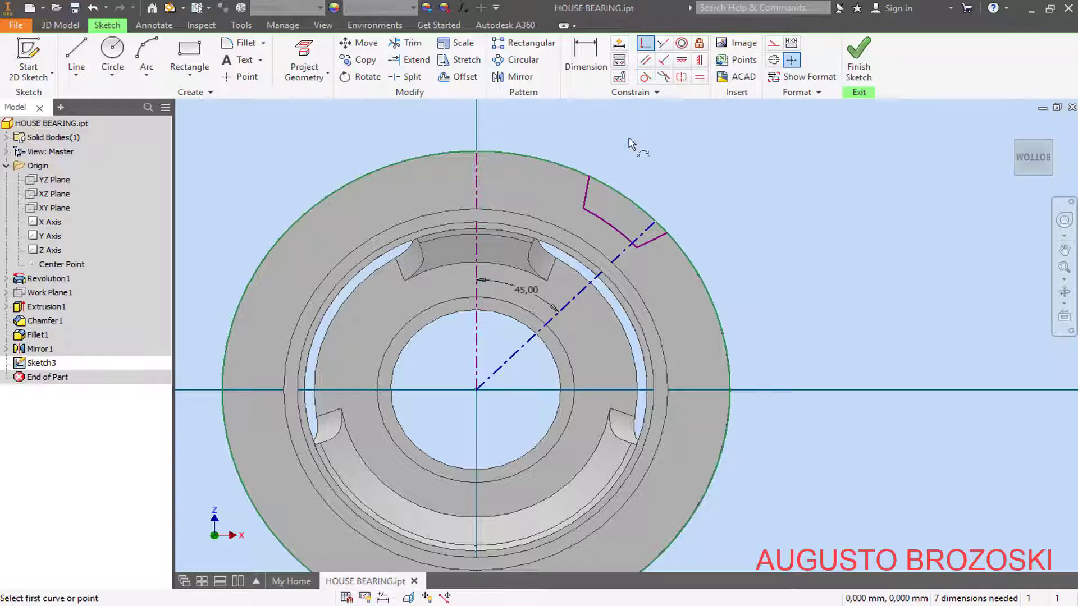
click(611, 225)
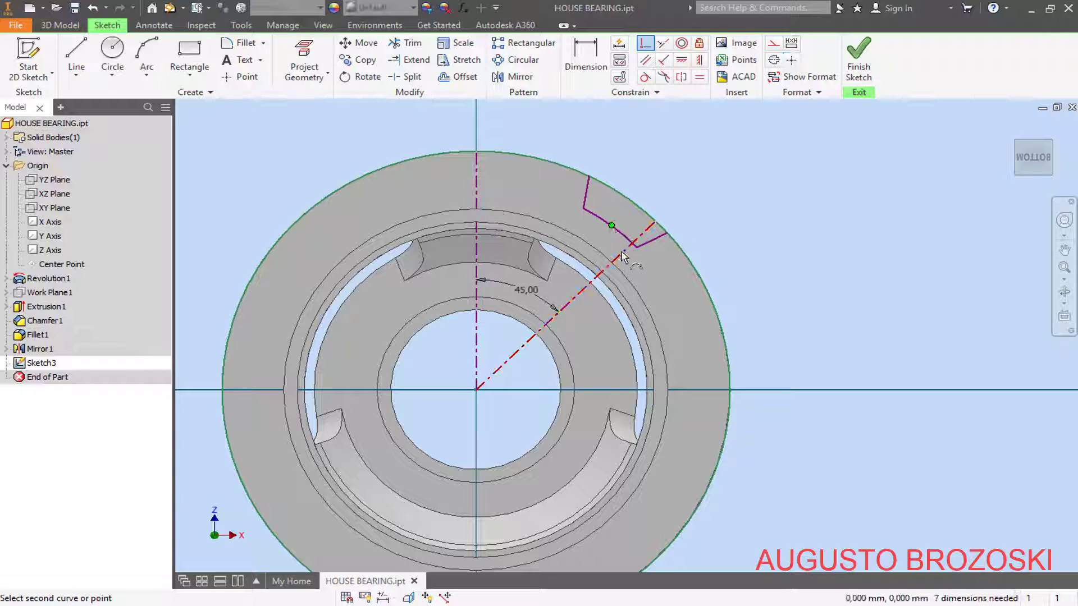
click(620, 253)
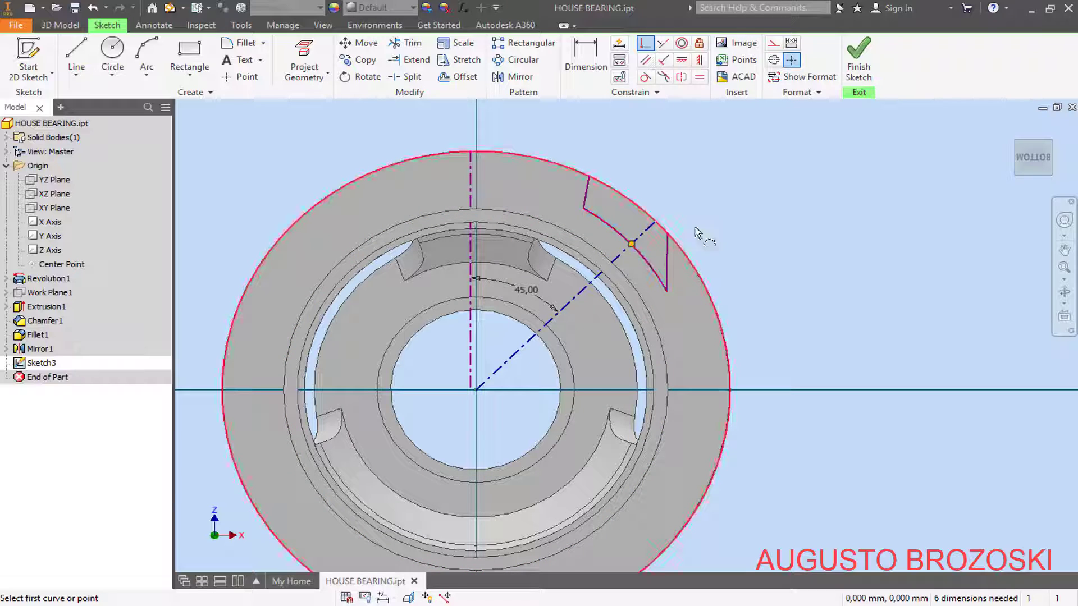
scroll(678, 229, up, 3)
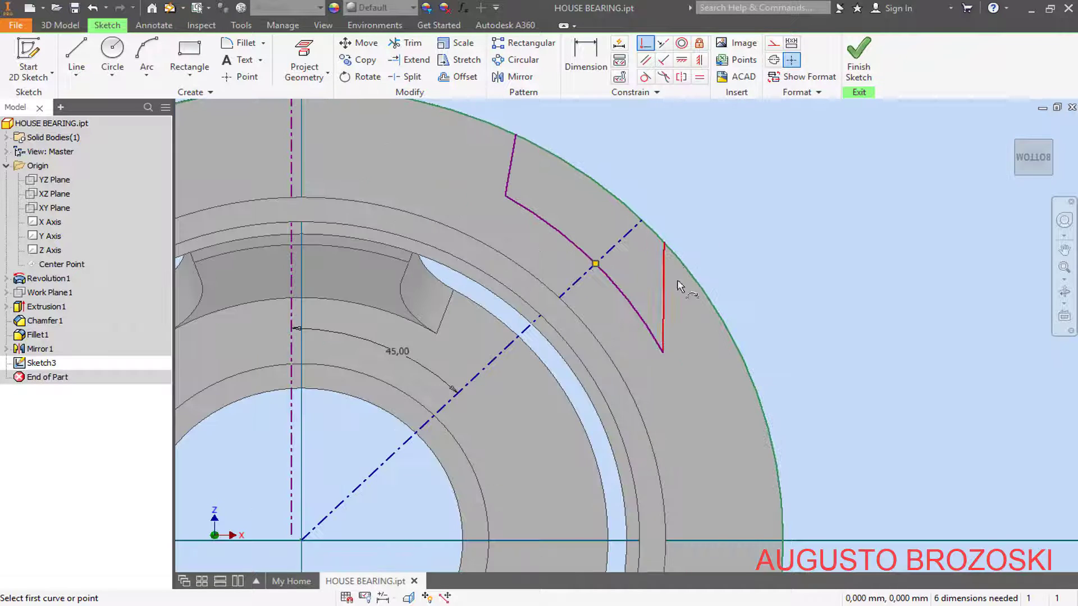
key(Escape)
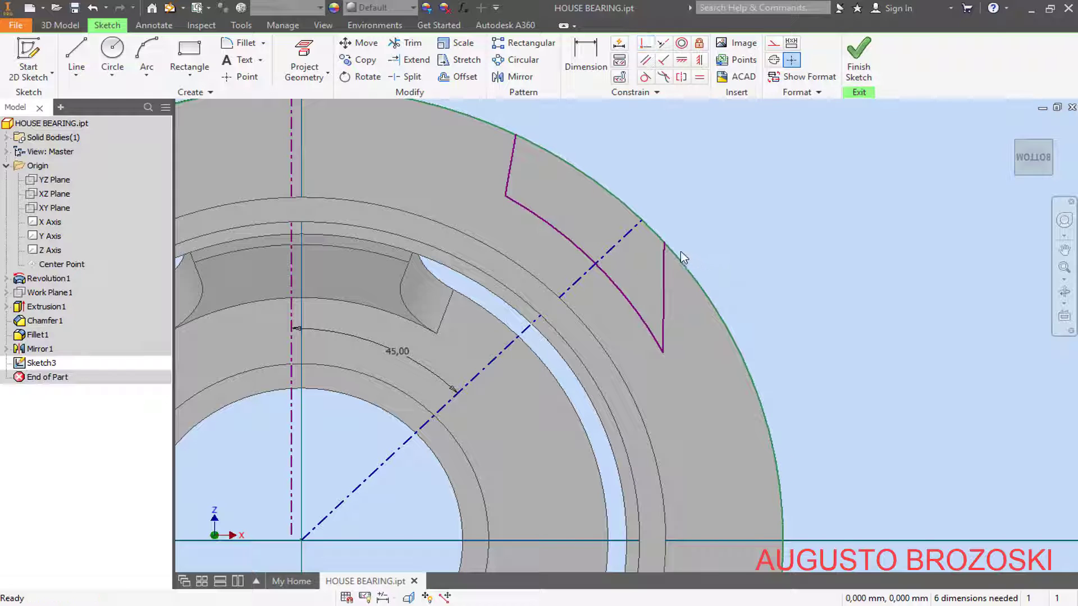
mouse_move(664, 245)
mouse_down()
mouse_move(708, 288)
mouse_move(729, 335)
mouse_up()
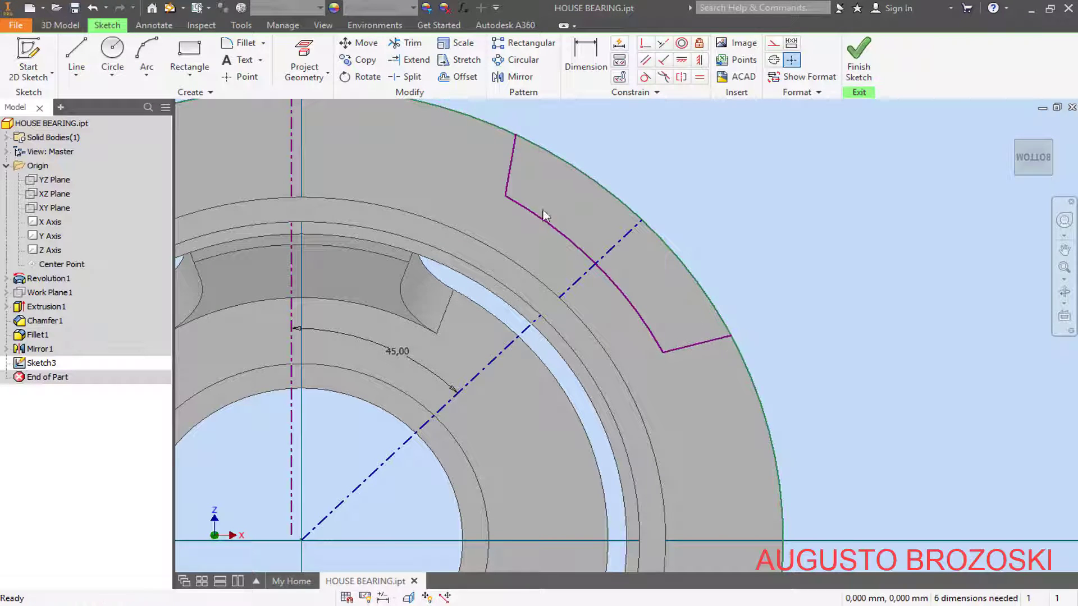
Step: Dimension the angle between the notch's two side lines as 94°, taking the value from section C-C of the PDF drawing
click(586, 63)
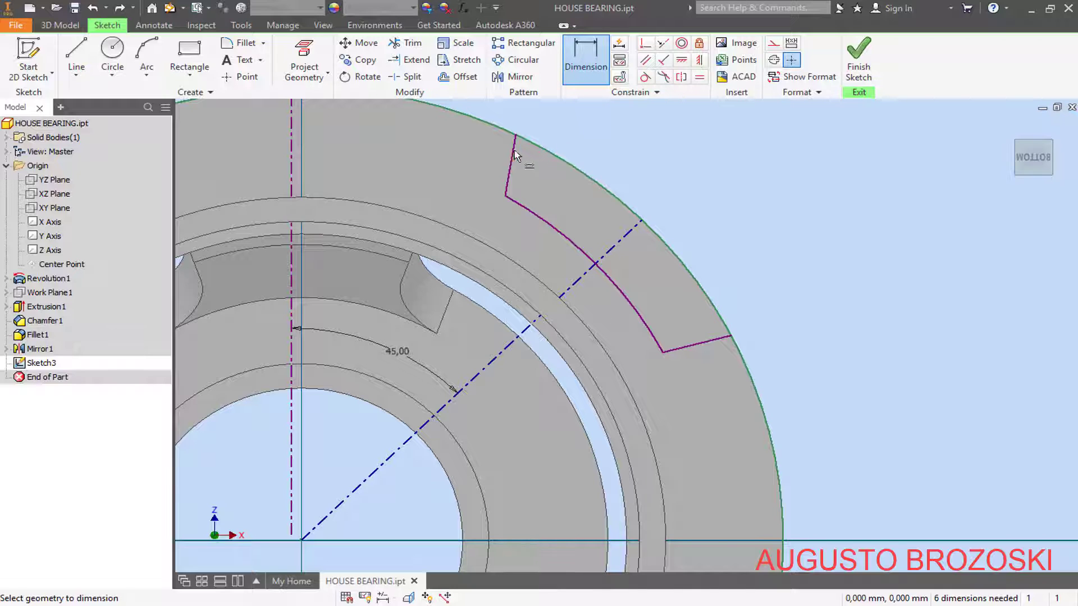
click(519, 167)
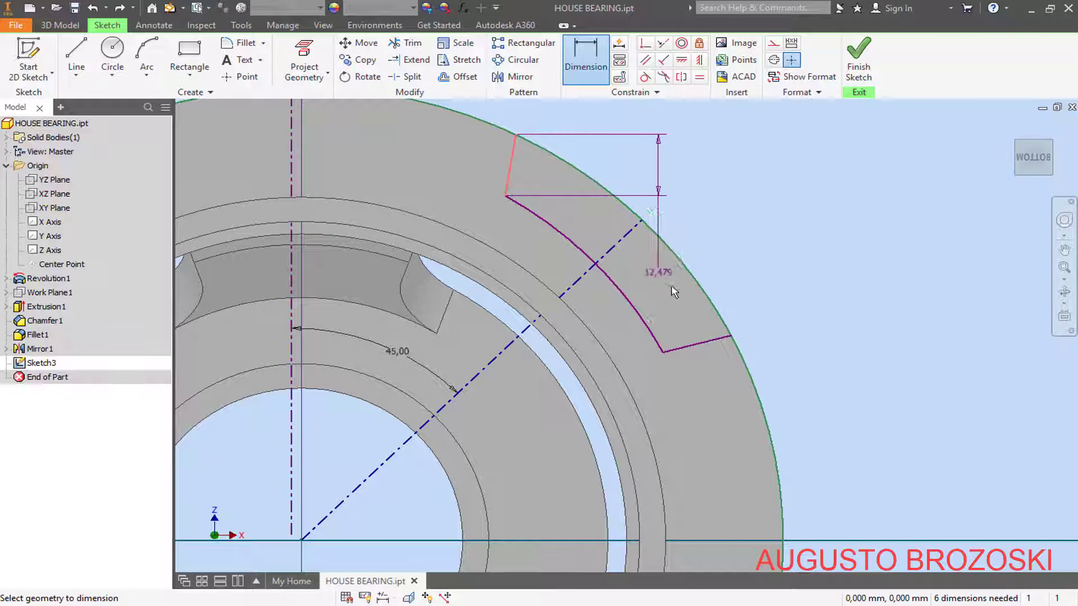
click(703, 326)
click(755, 194)
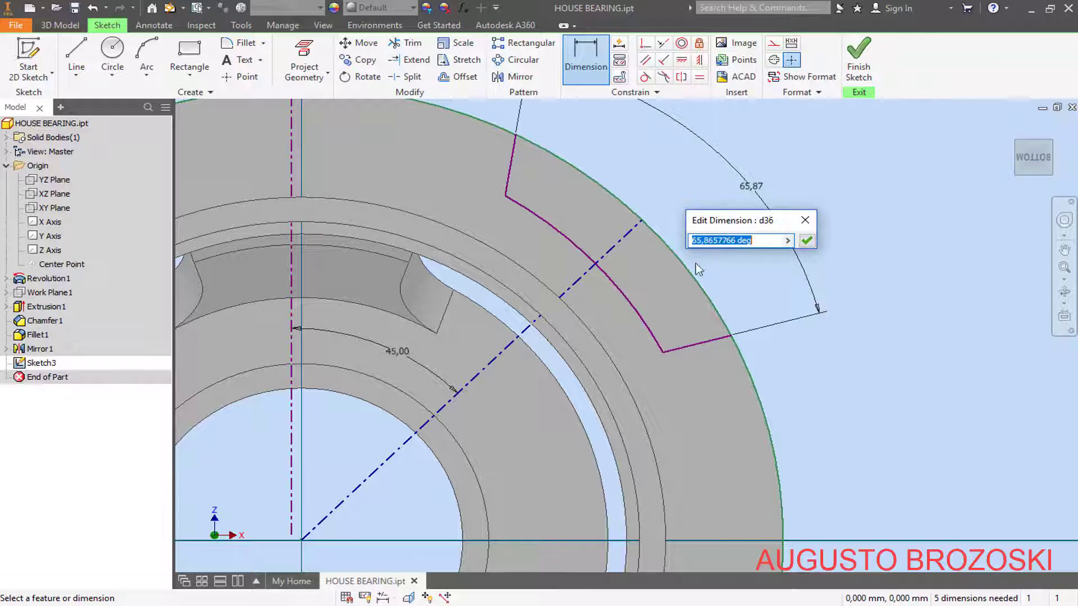
key(alt+Tab)
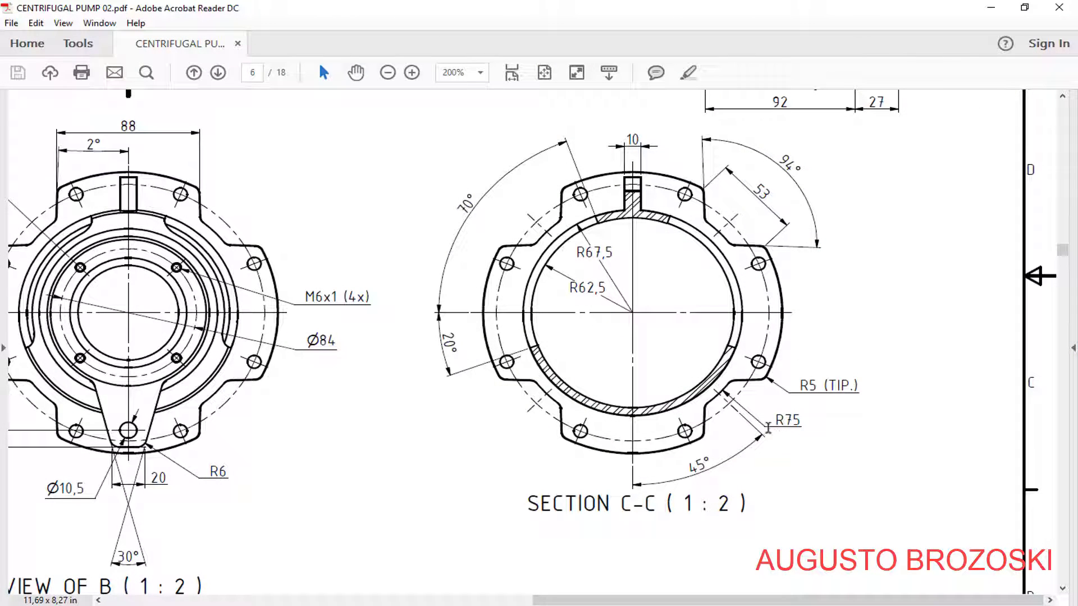
click(989, 9)
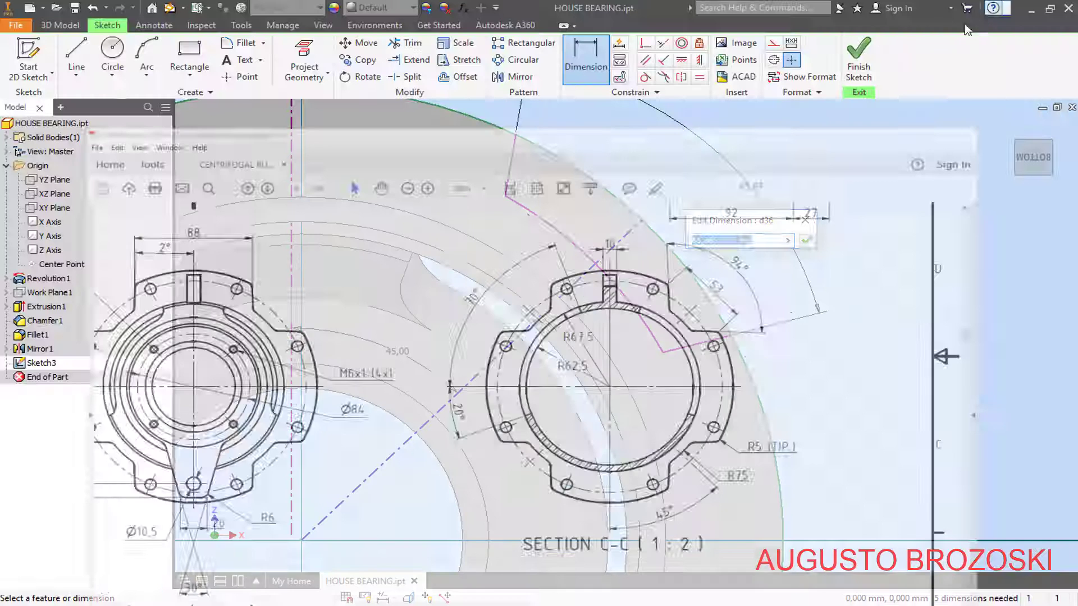
text(94)
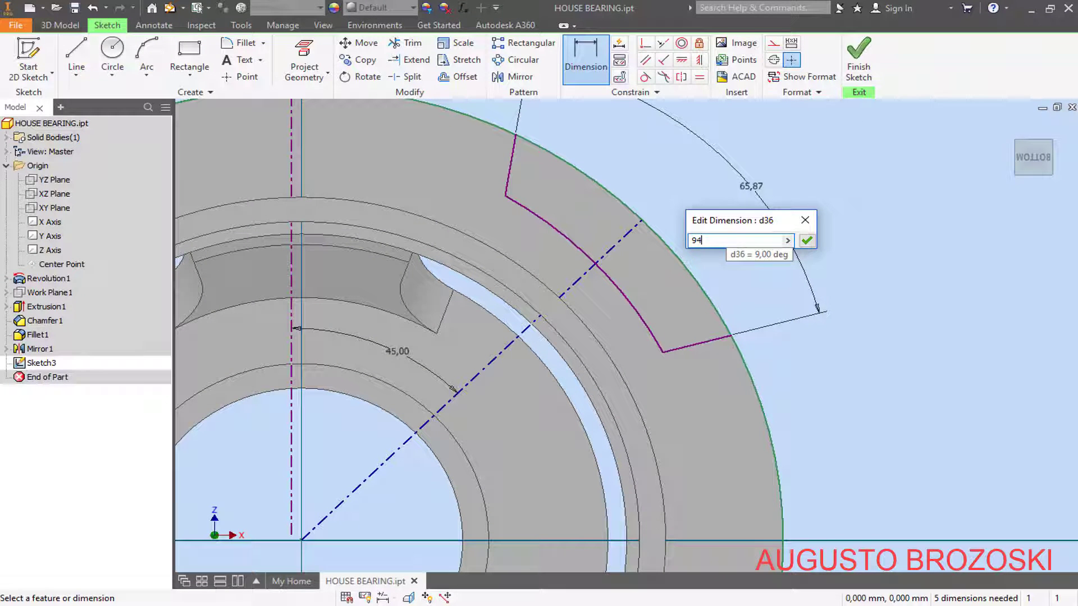
key(Return)
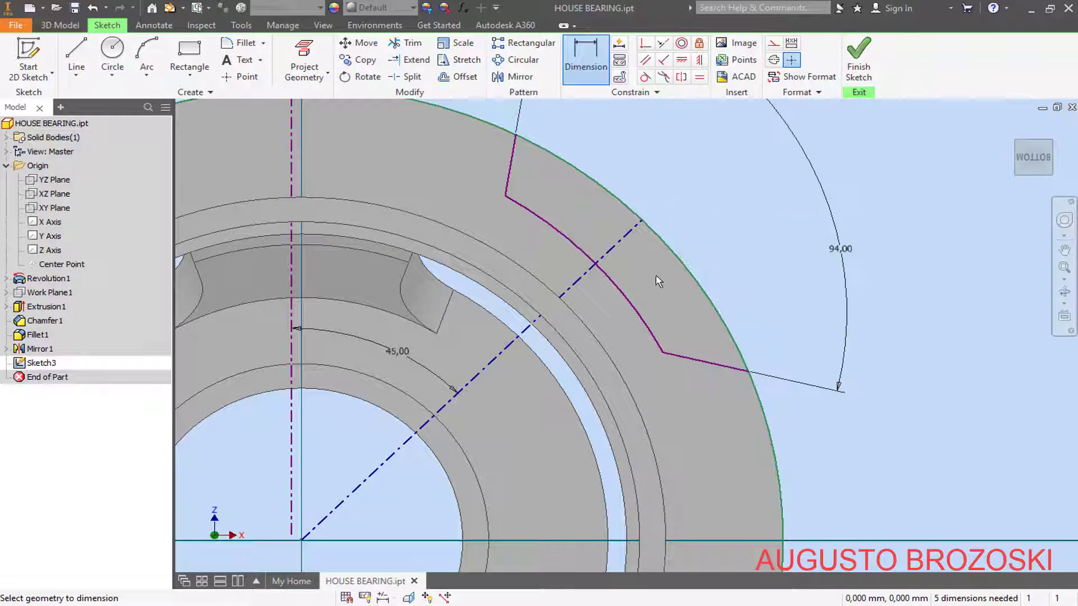
Step: Dimension the notch arc's radius as 75 mm
click(568, 243)
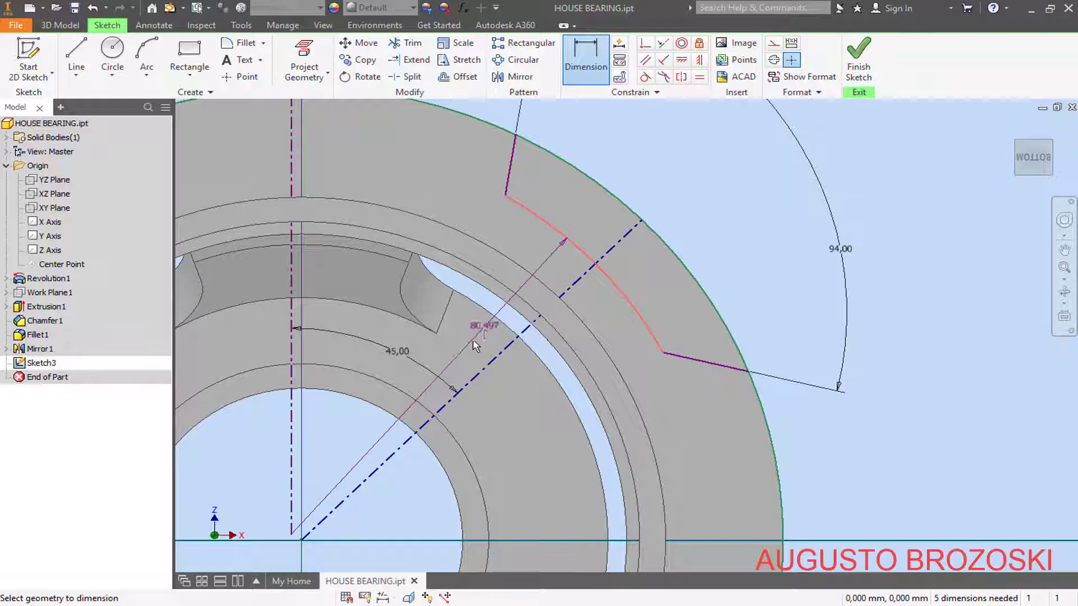
click(469, 349)
text(75)
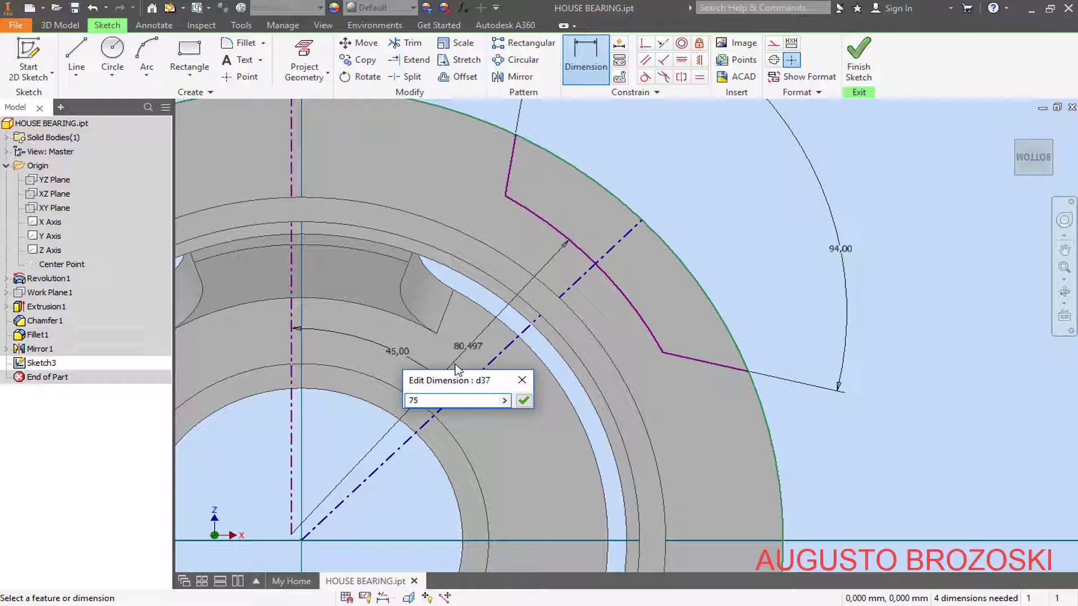
key(Return)
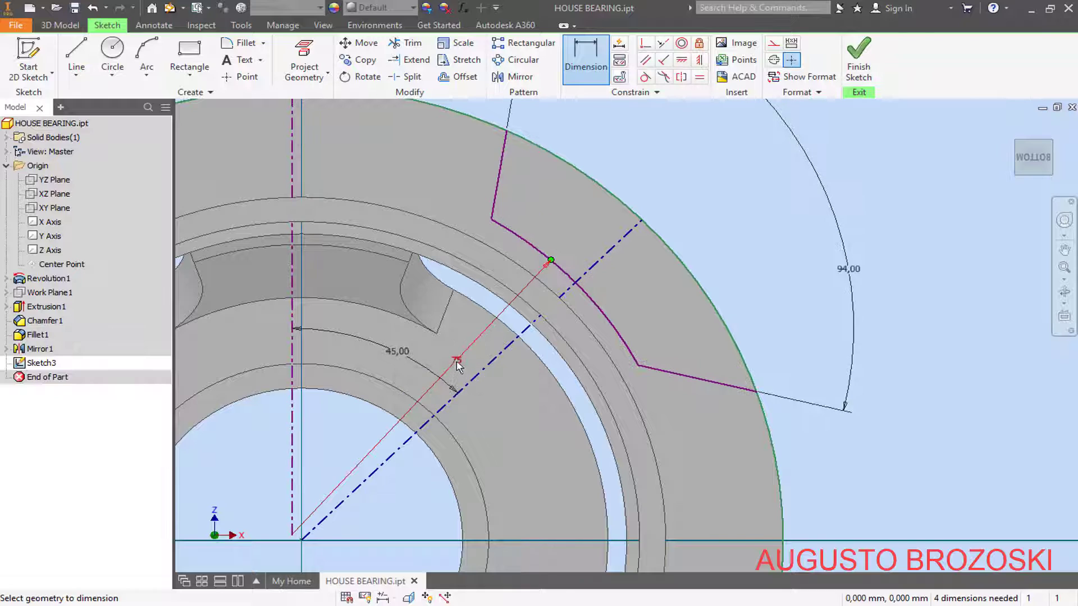
Step: Dimension the aligned distance between the side lines' outer endpoints on the flange edge as 53 mm
click(506, 132)
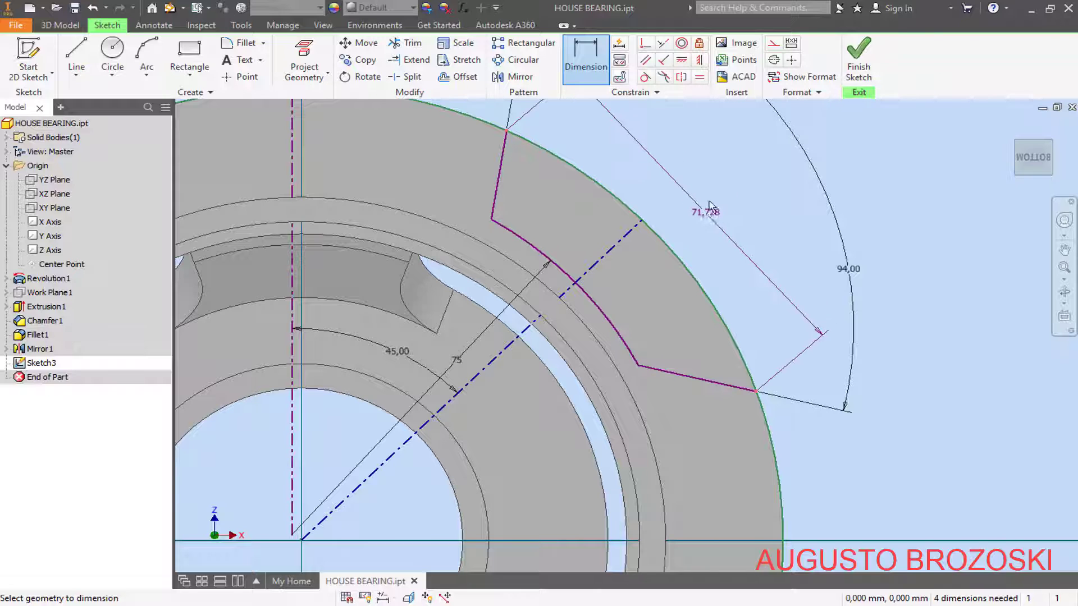
click(709, 200)
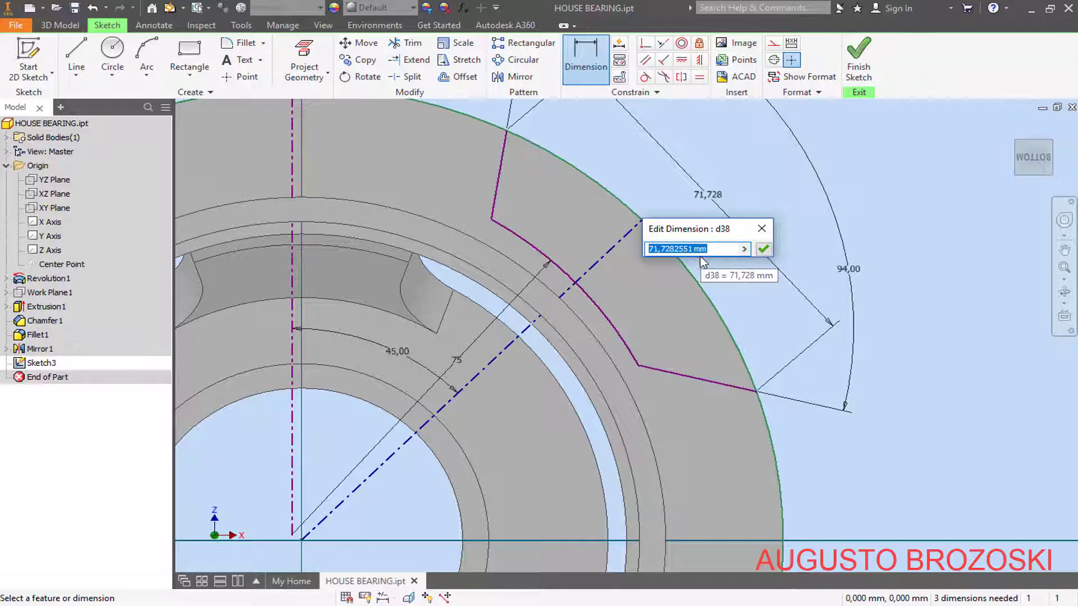
text(53)
key(Return)
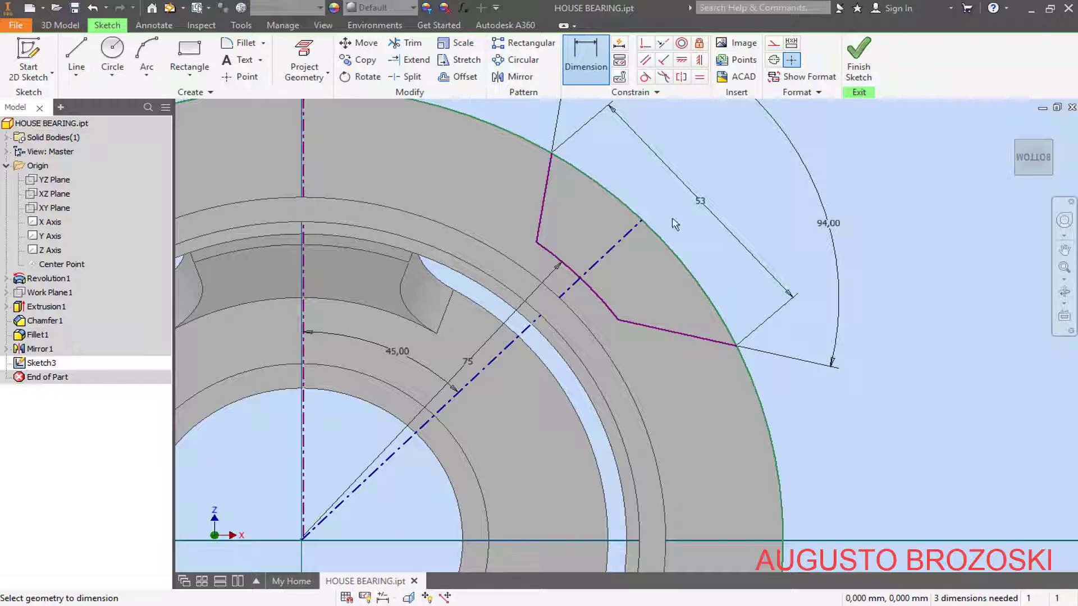
Step: Apply an equal constraint to the notch's two side lines
click(700, 78)
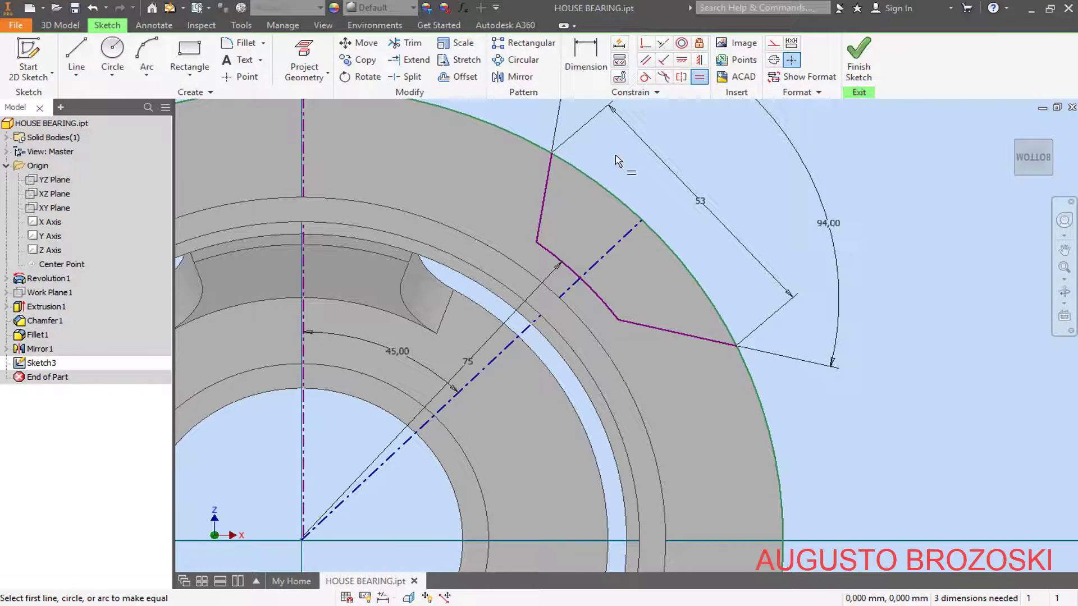
click(547, 185)
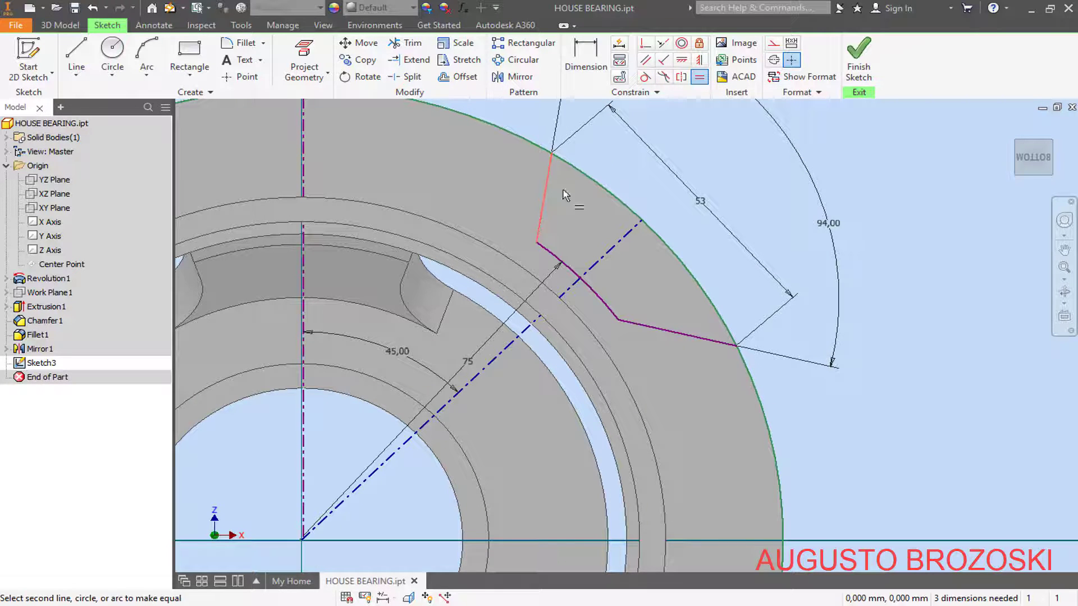
click(688, 337)
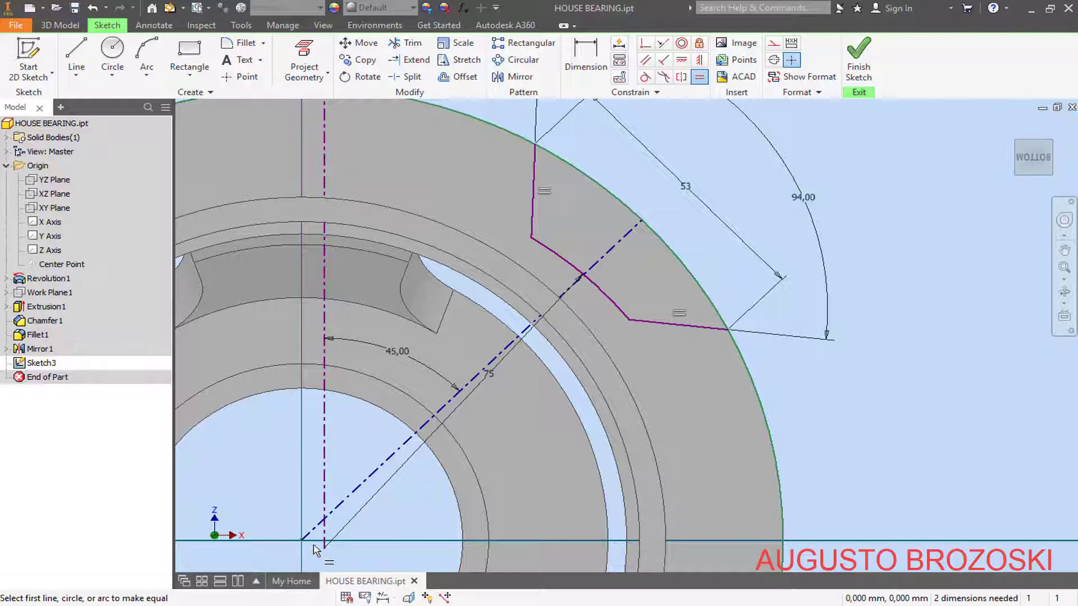
Step: Make the notch arc's centre point coincident with the flange's centre point and finish the sketch
key(Escape)
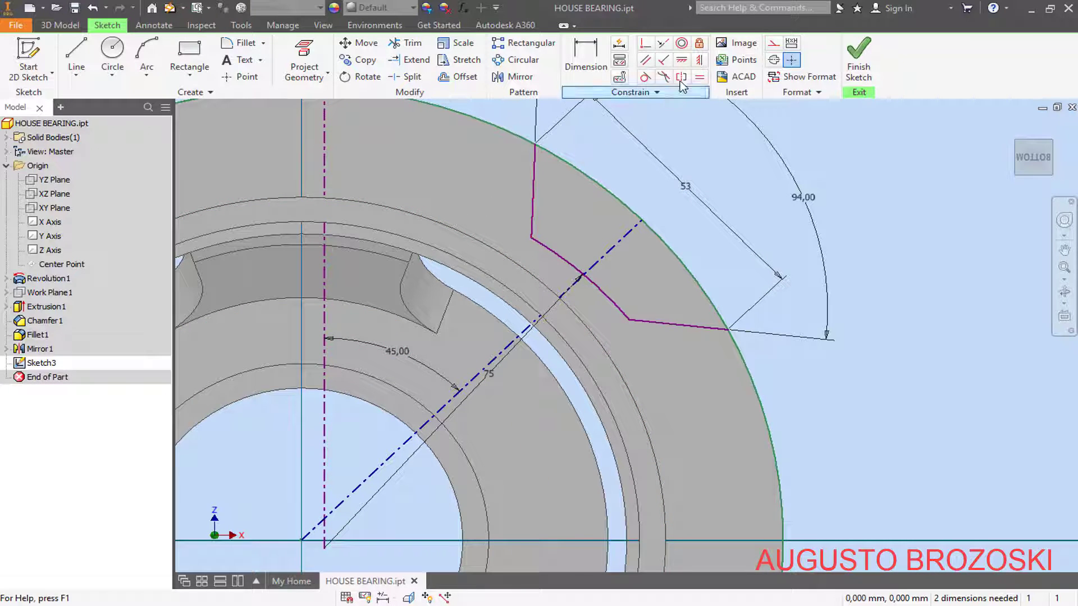
click(645, 44)
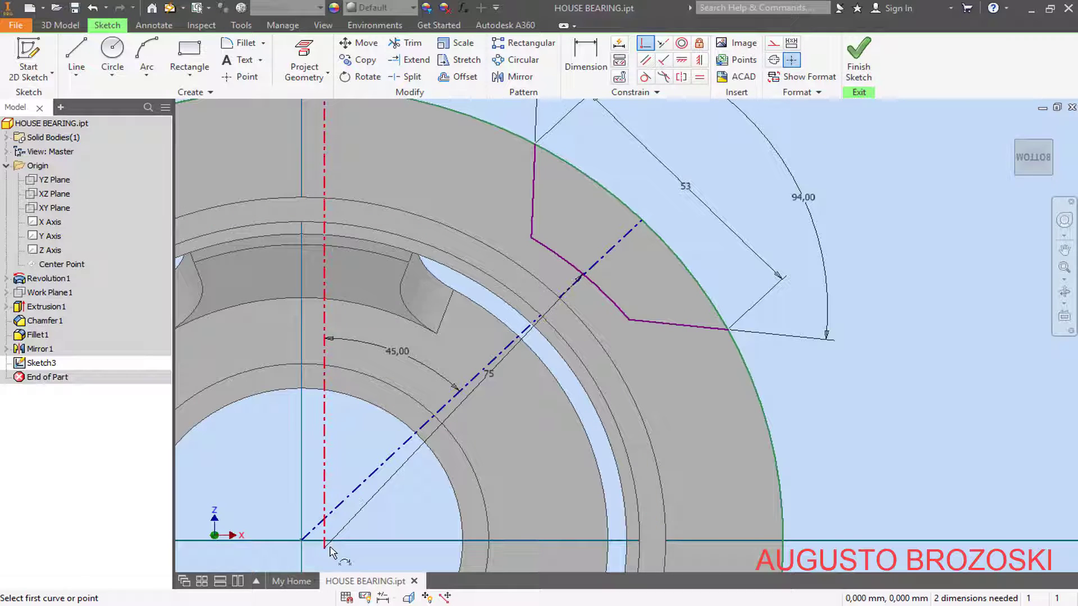
click(326, 549)
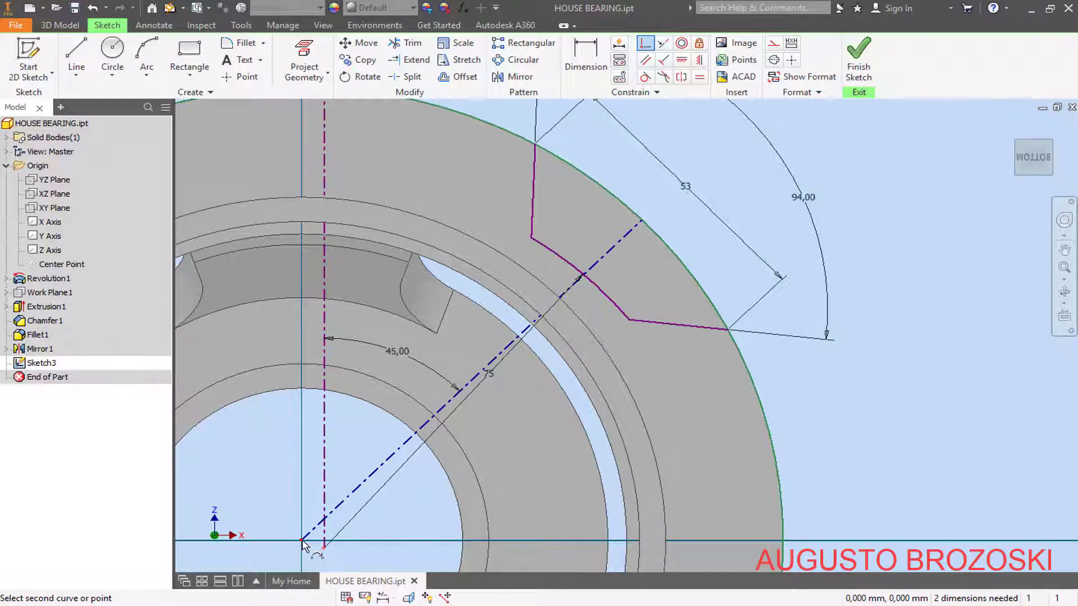
click(302, 542)
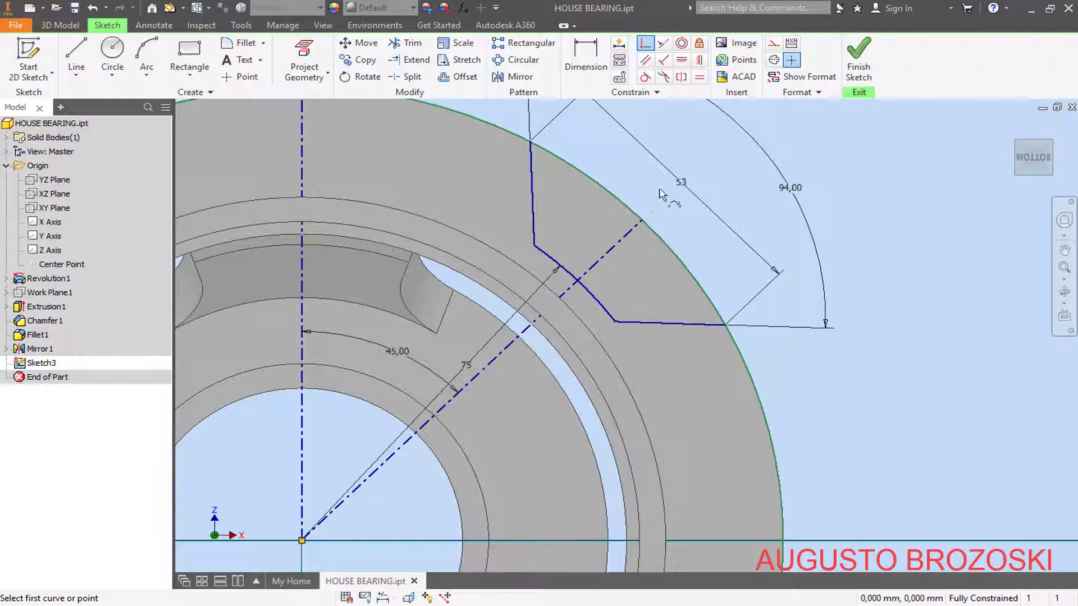
click(858, 61)
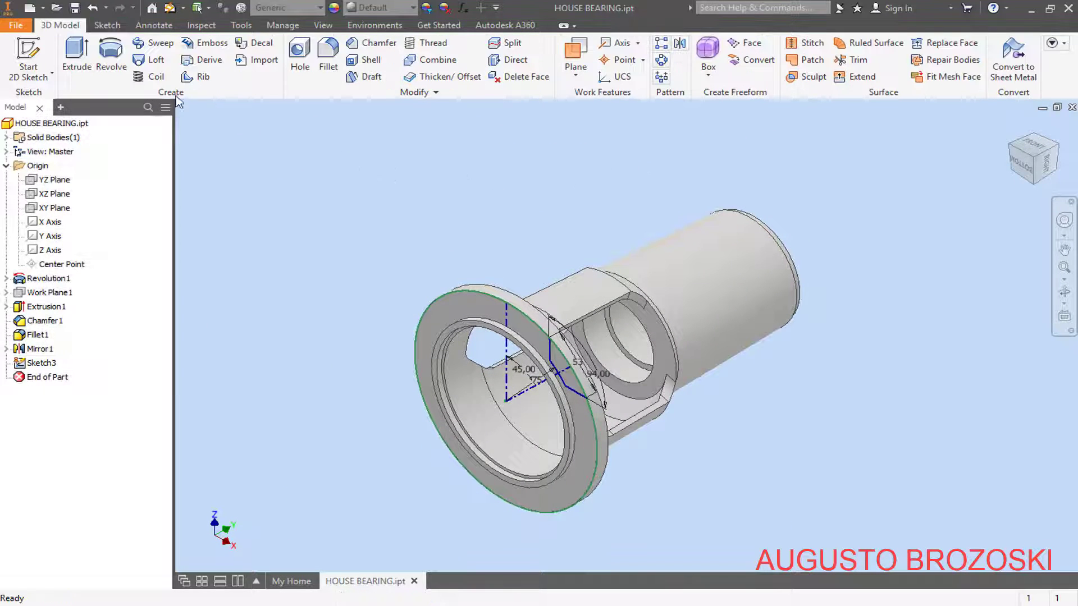
Step: Extrude both halves of the notch profile as a cut through the flange, with the extent set to To Next
click(77, 56)
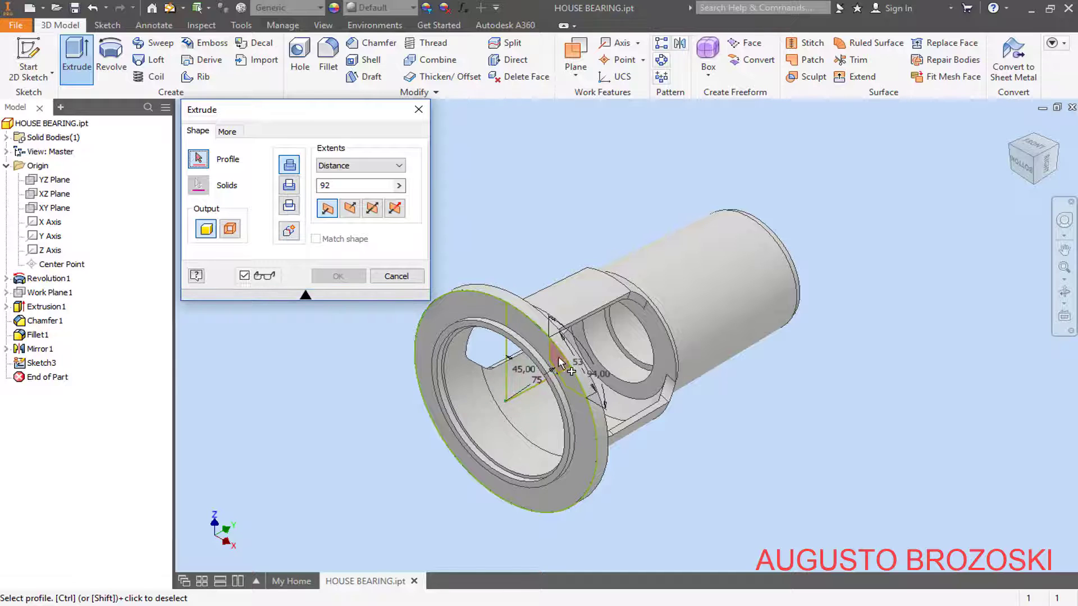
scroll(544, 348, up, 5)
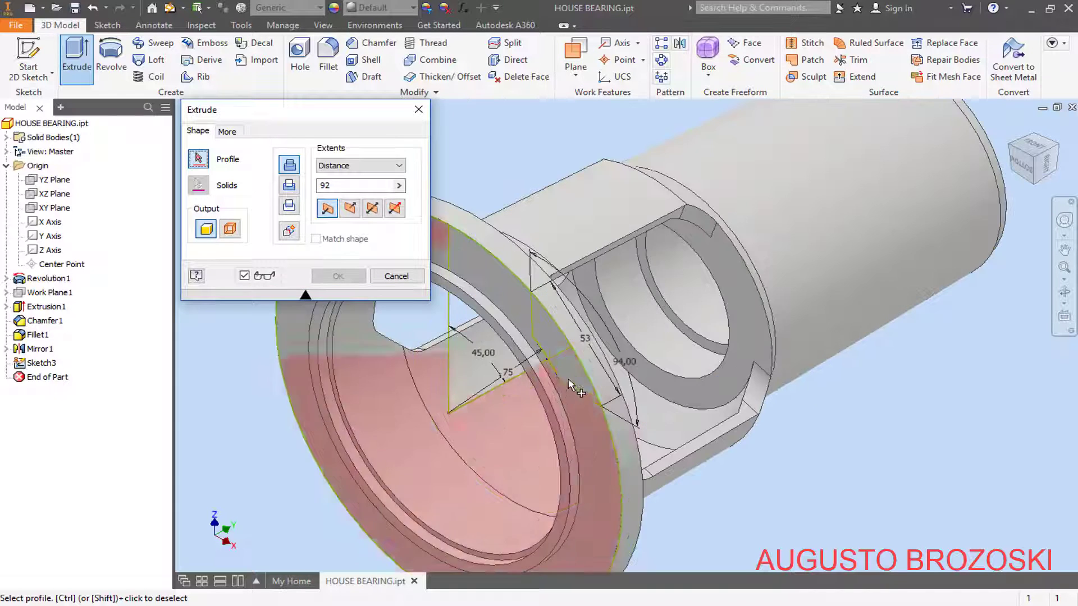
click(538, 305)
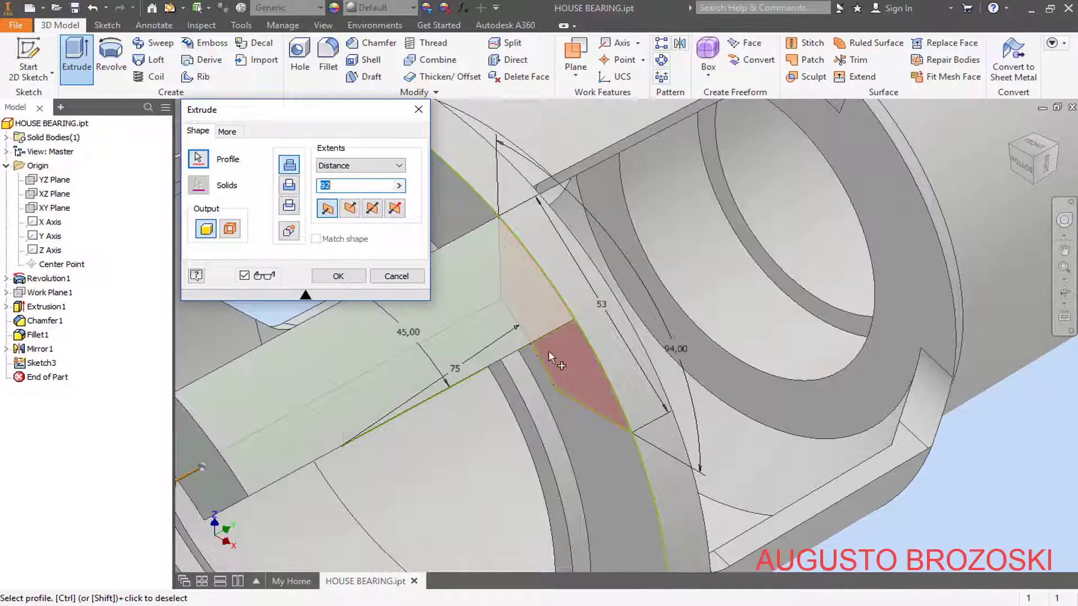
click(535, 371)
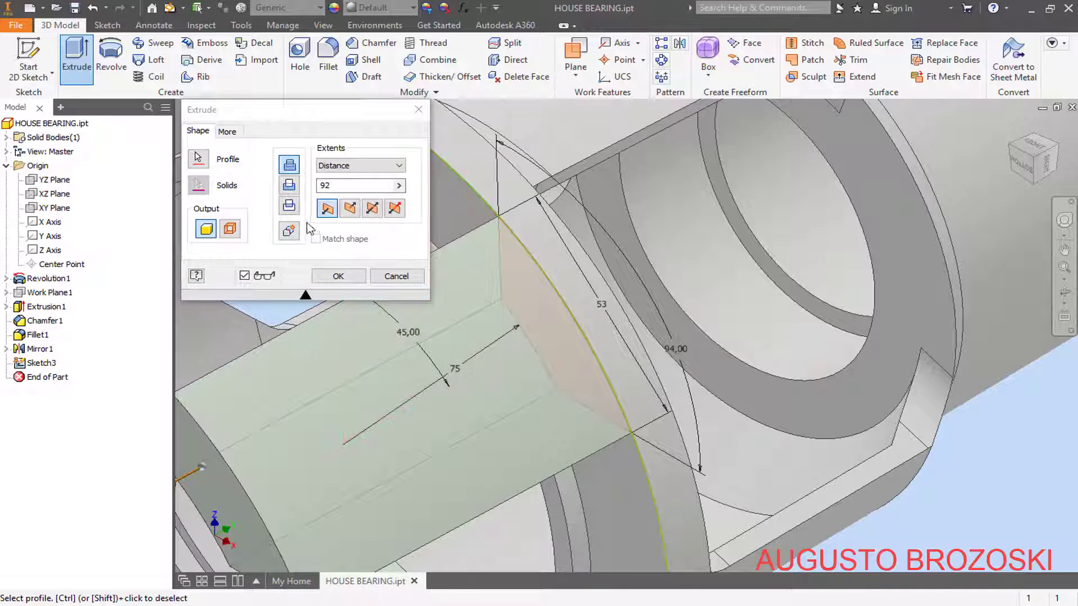
click(289, 186)
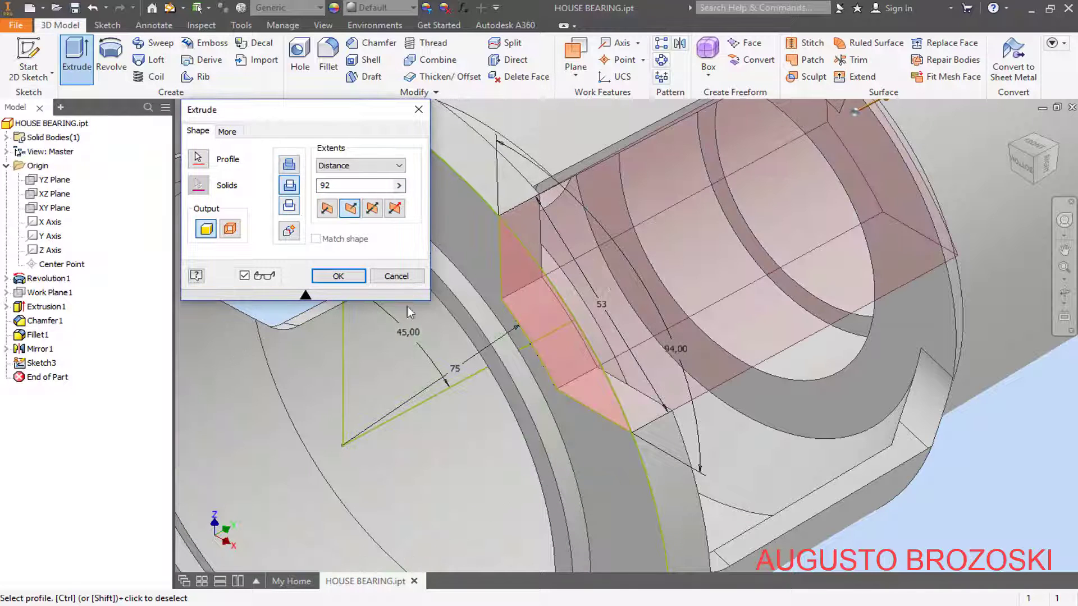
click(395, 166)
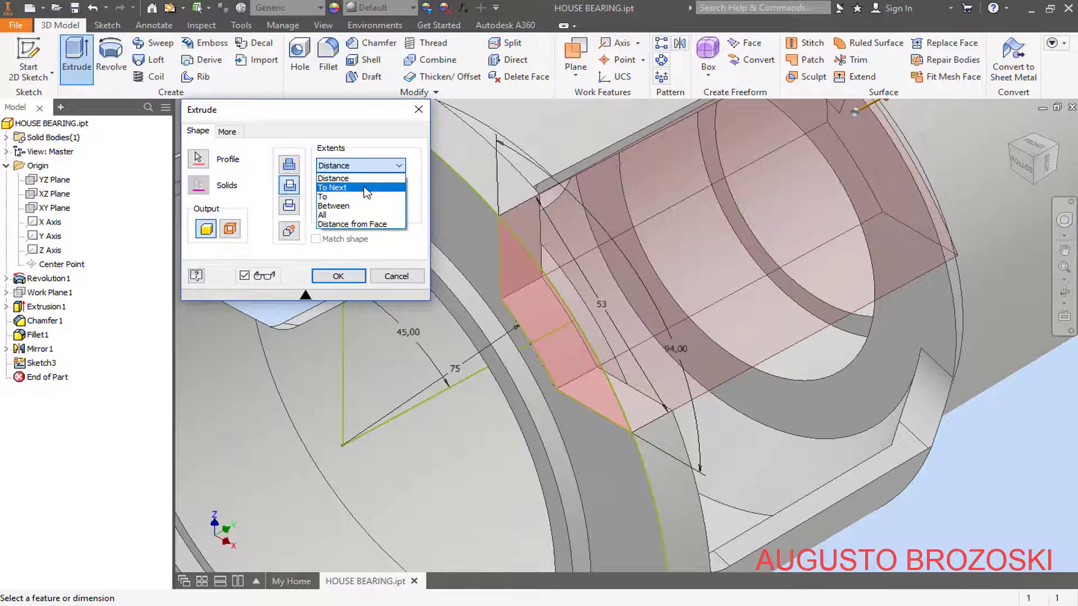
click(366, 188)
scroll(503, 321, down, 5)
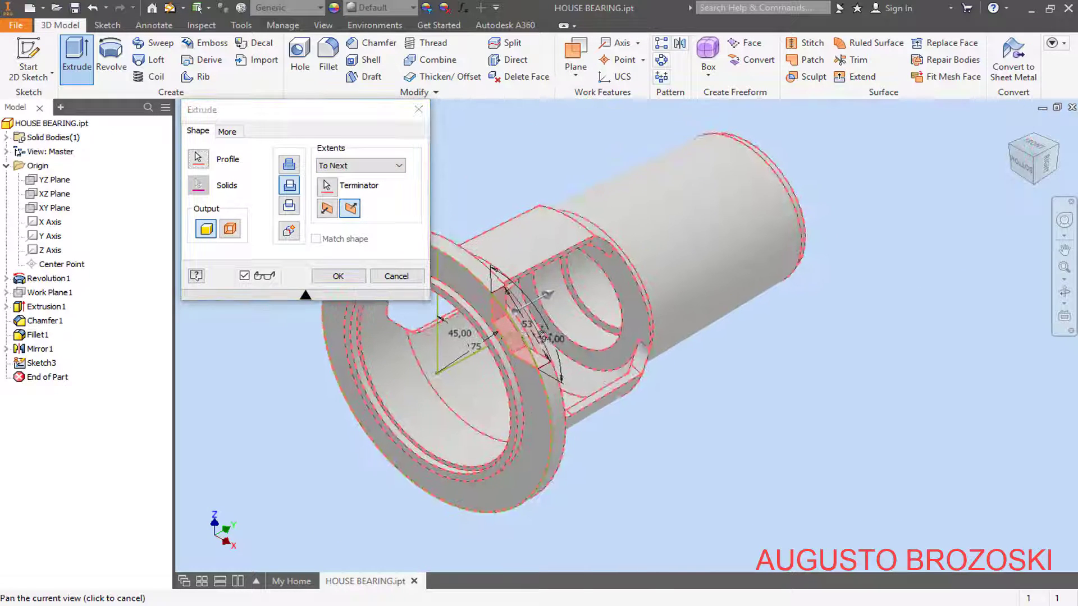
mouse_move(579, 352)
shift+middle_down()
mouse_move(546, 354)
mouse_move(443, 318)
mouse_move(570, 335)
shift+middle_up()
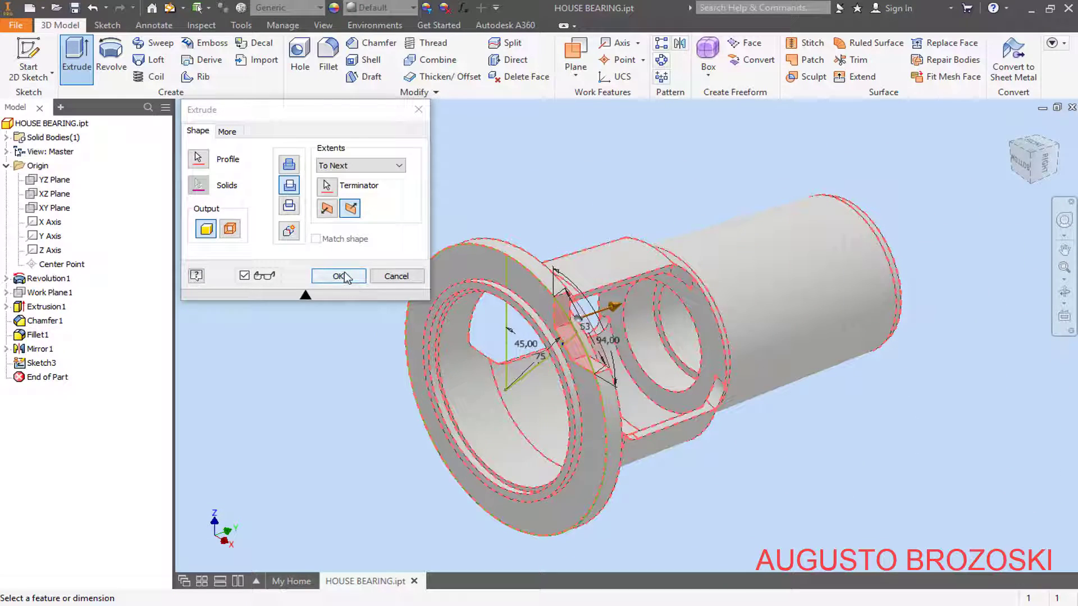
click(338, 276)
scroll(550, 280, up, 5)
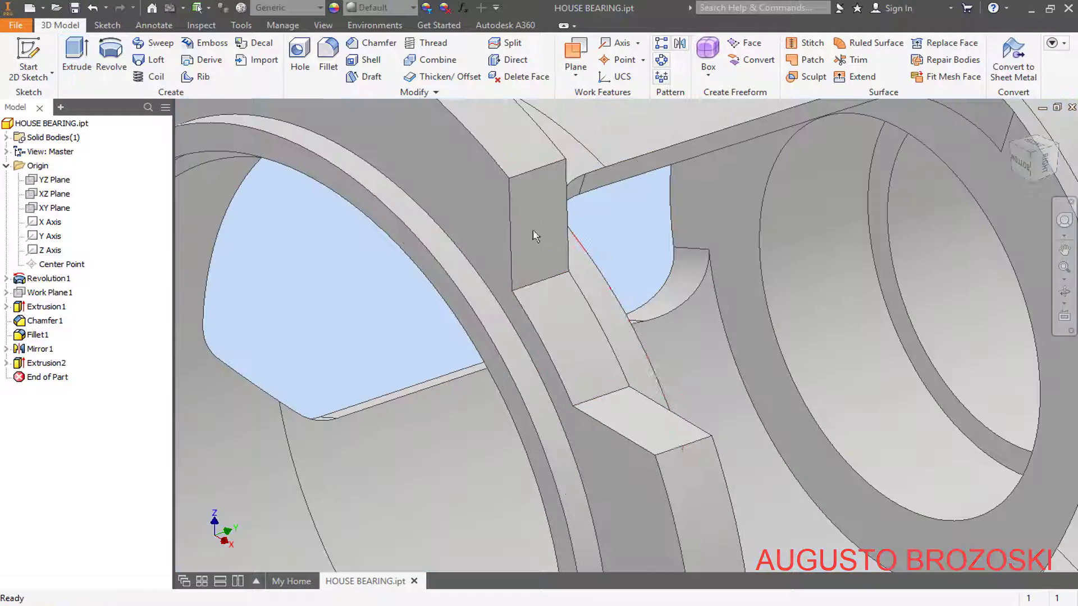
click(1011, 127)
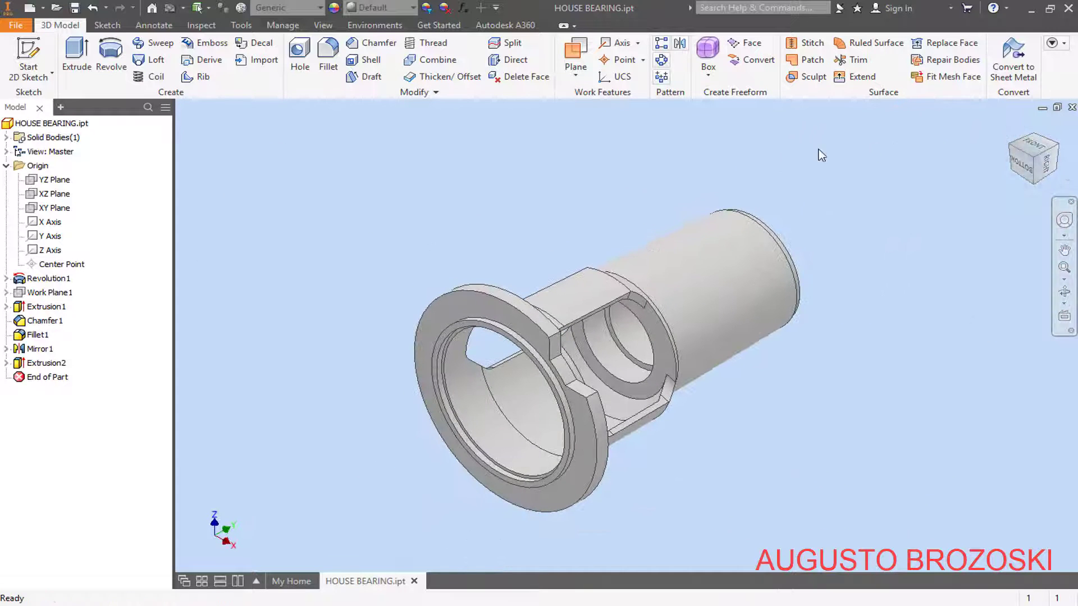
Step: Fillet the notch's two outer and two inner corner edges with a 5 mm radius
click(331, 57)
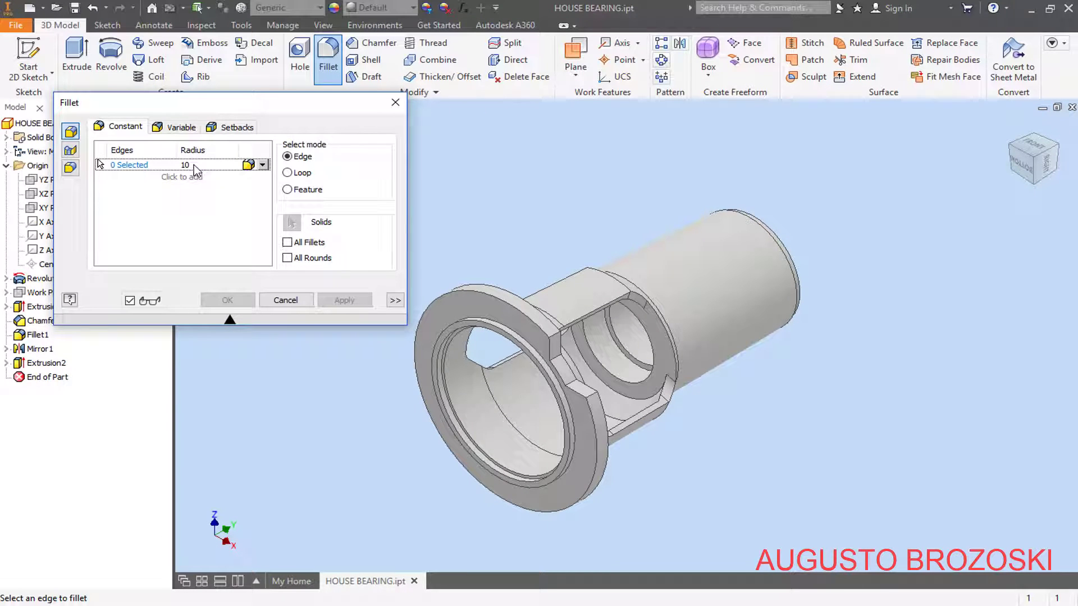
click(196, 165)
text(5)
click(136, 166)
scroll(570, 418, up, 10)
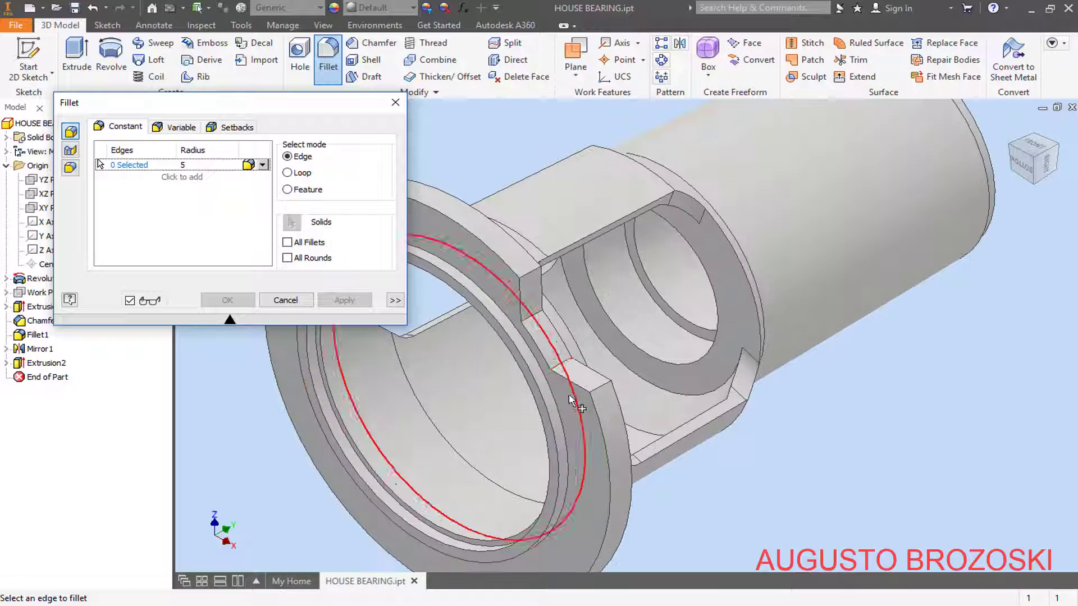
click(502, 182)
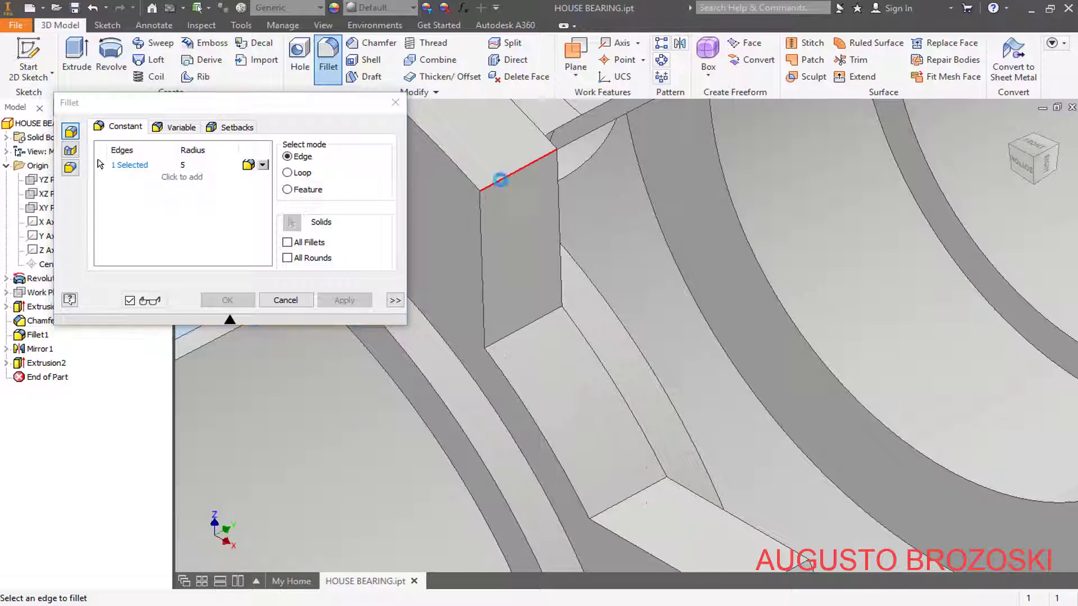
click(514, 335)
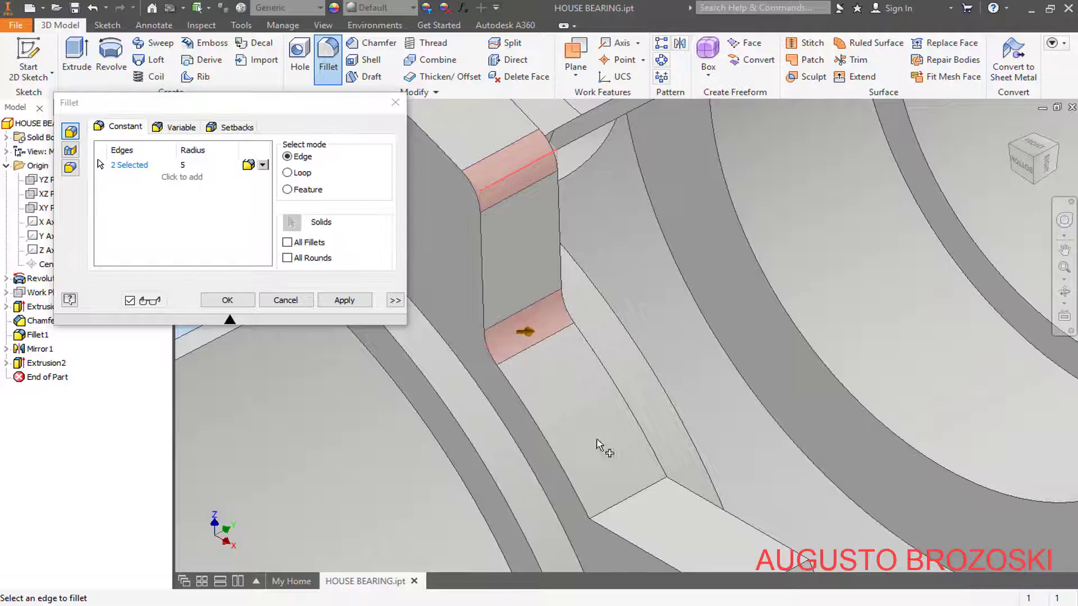
click(645, 484)
scroll(649, 402, down, 5)
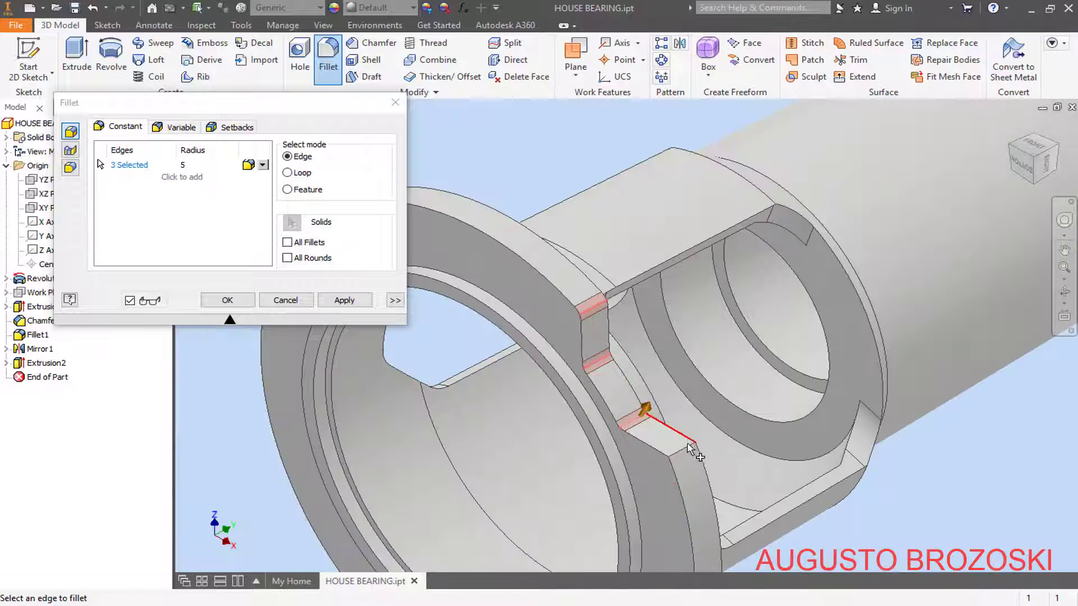
click(686, 451)
click(248, 296)
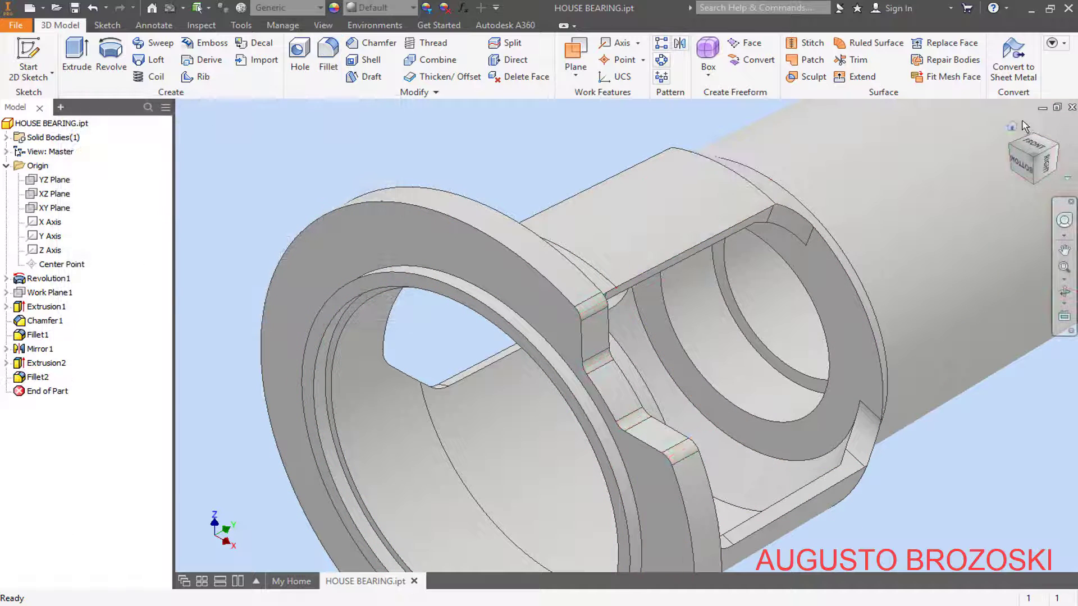
click(1013, 127)
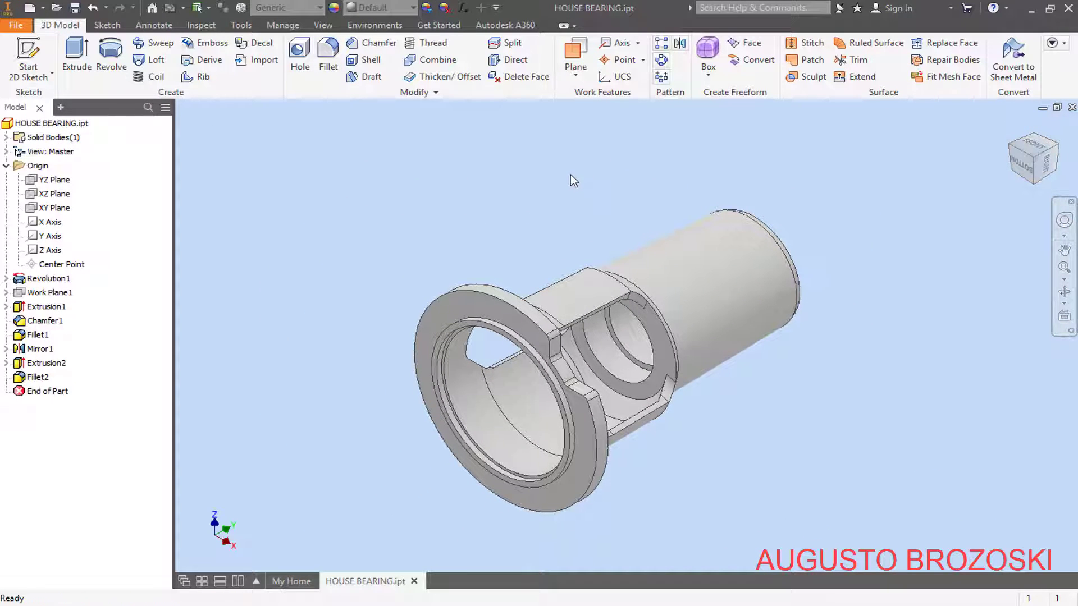
Step: Circular-pattern the notch cut and its fillets around the Y axis with 4 occurrences over 360°, checking section C-C of the PDF drawing
click(660, 60)
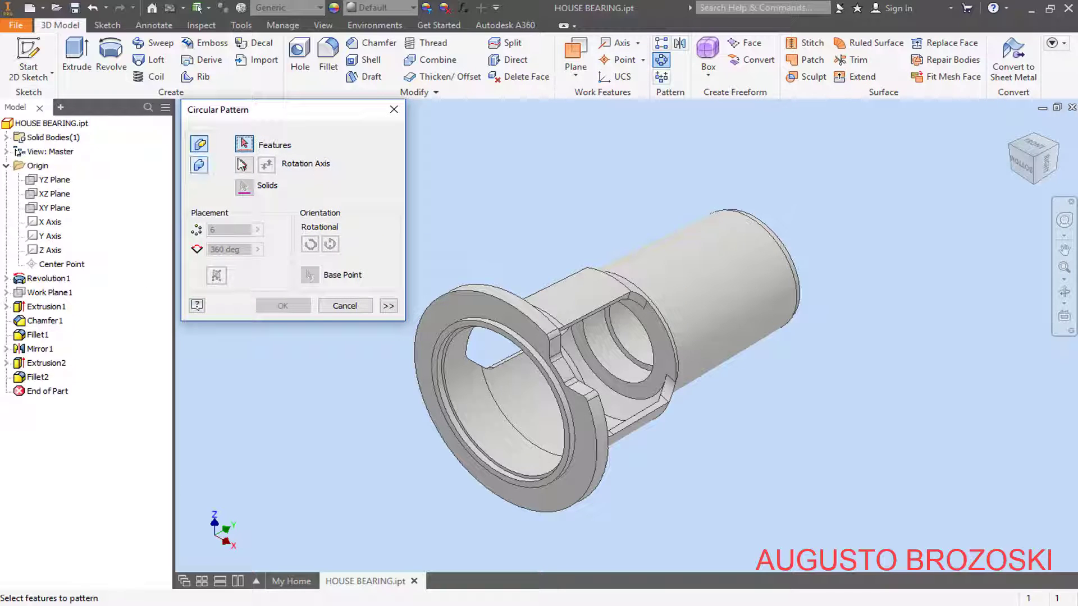
click(47, 364)
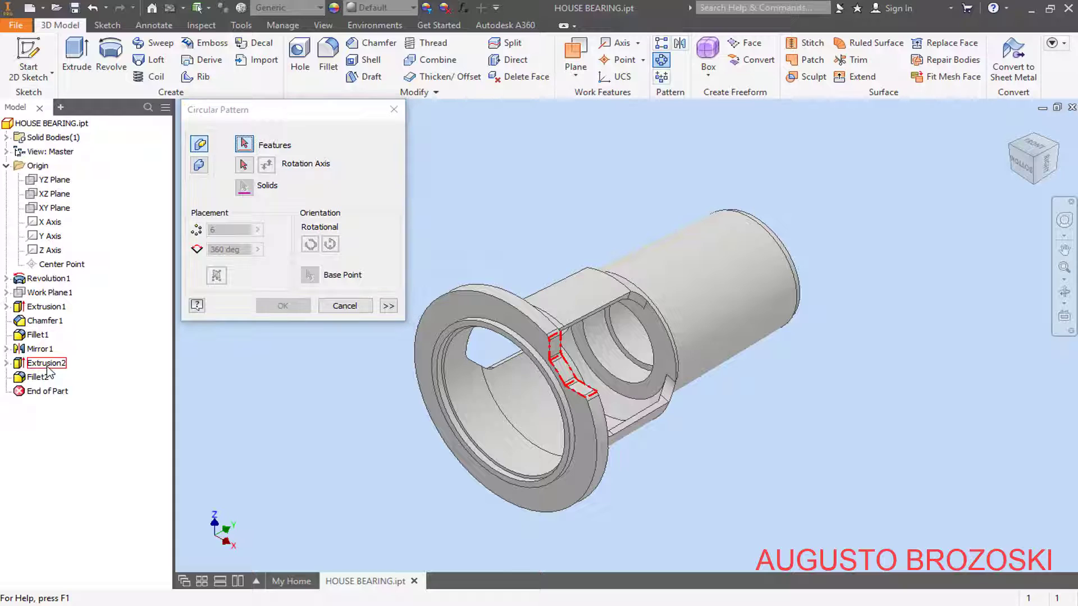
click(39, 377)
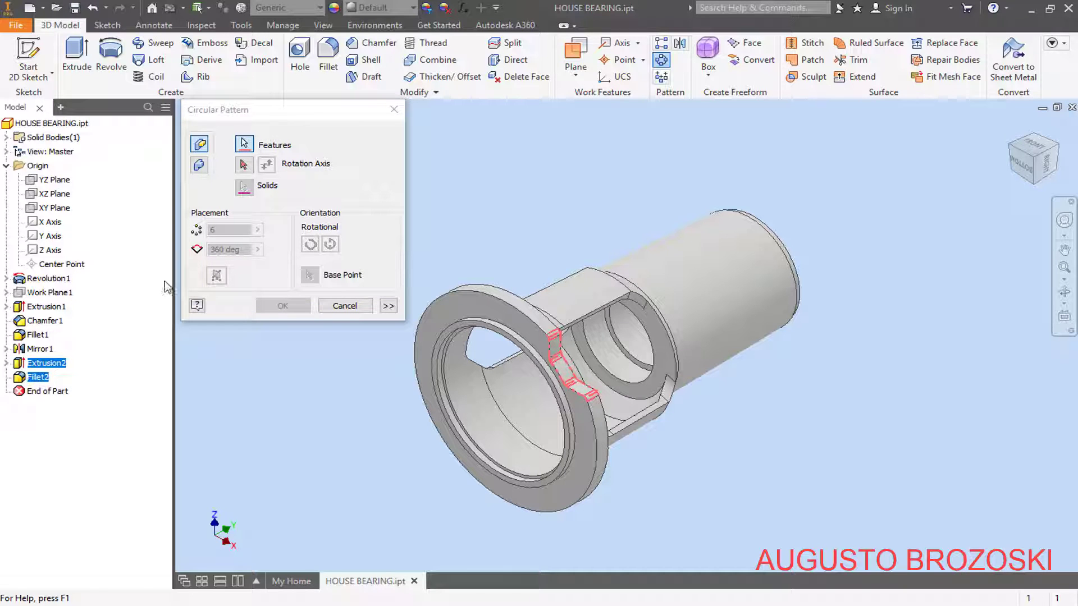
click(243, 165)
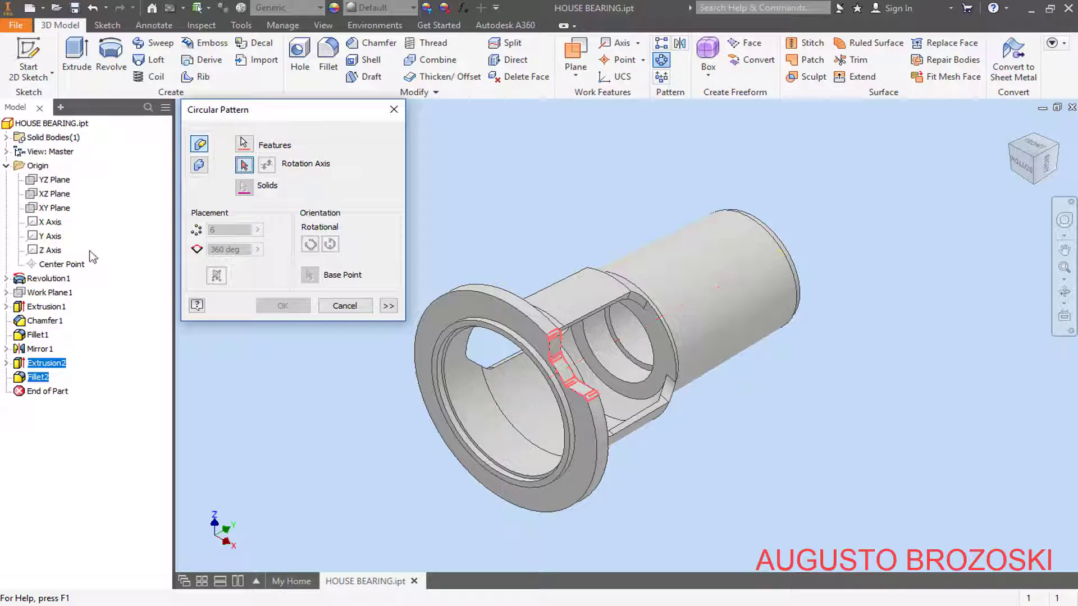
click(52, 237)
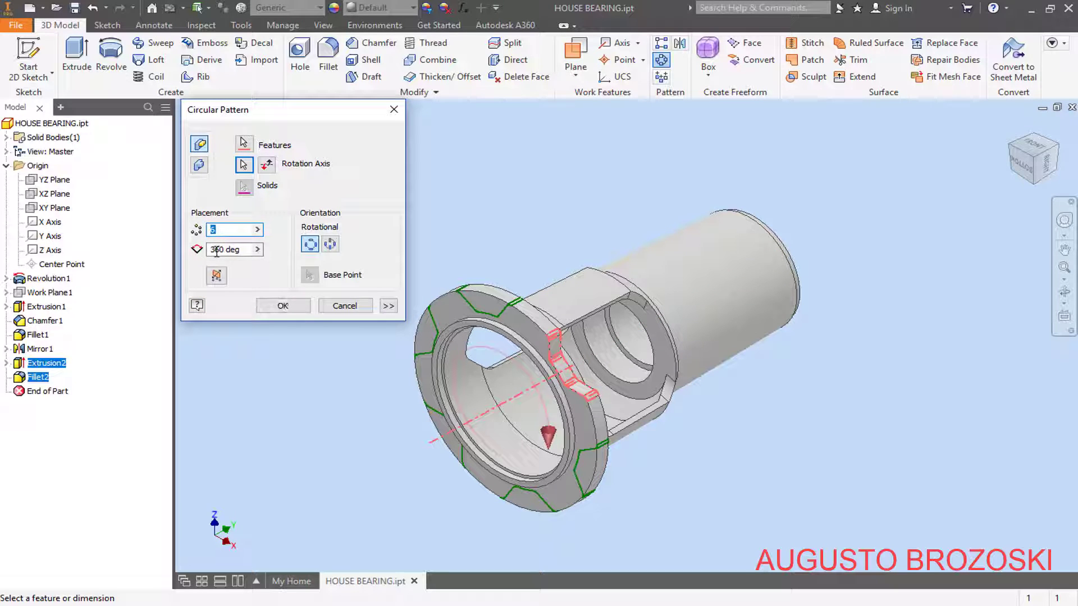
key(alt+Tab)
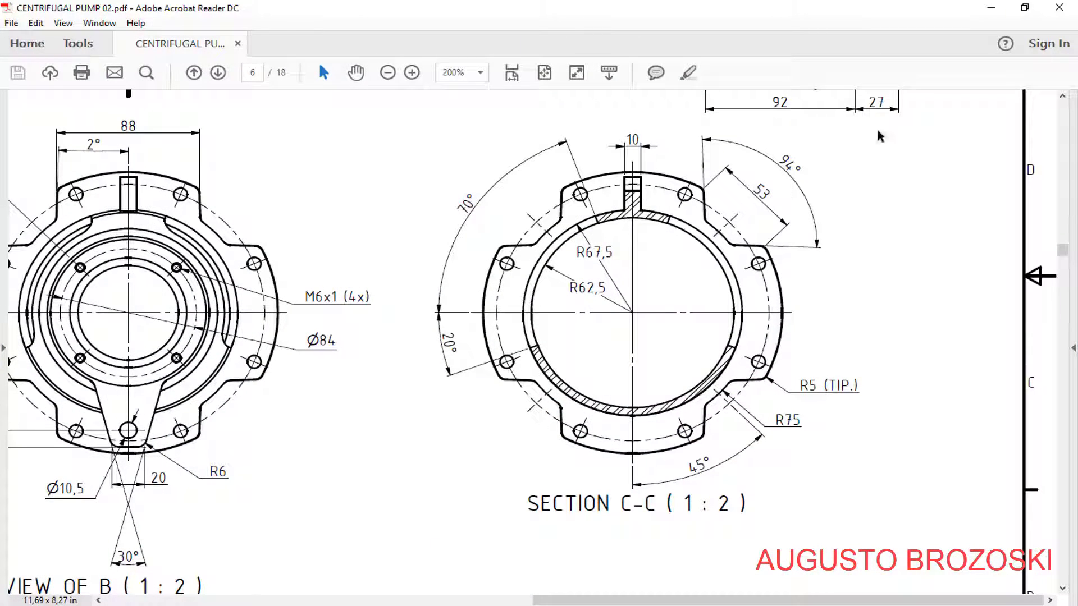
click(990, 8)
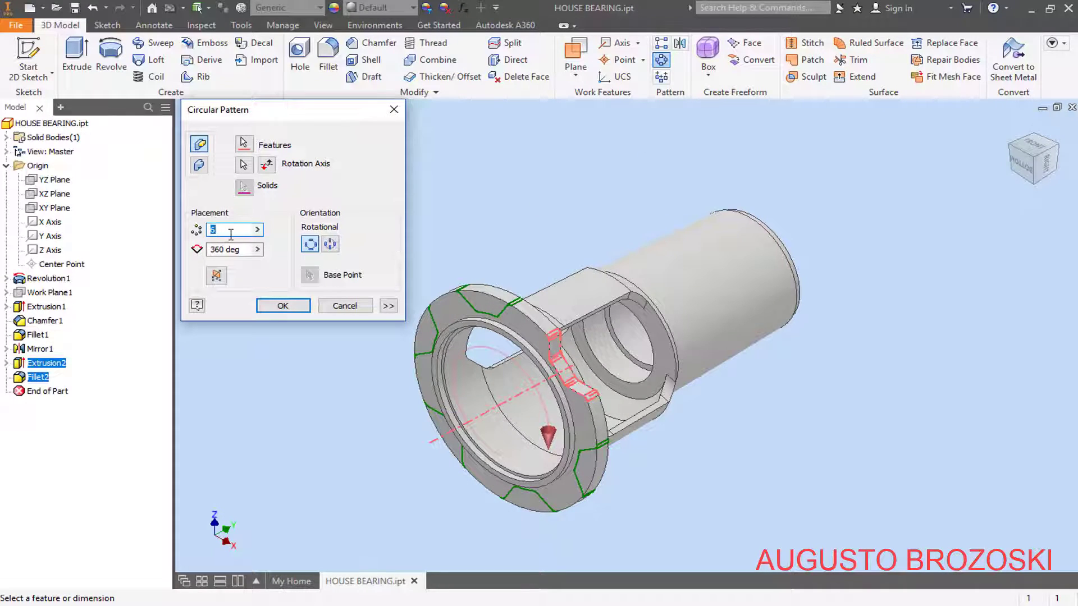
text(4)
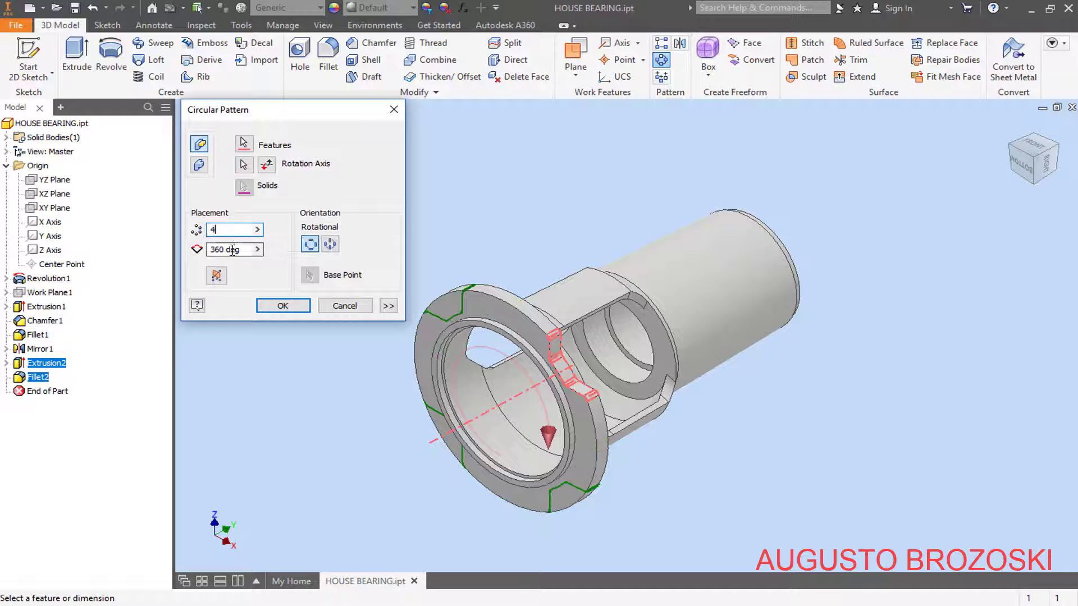
click(243, 251)
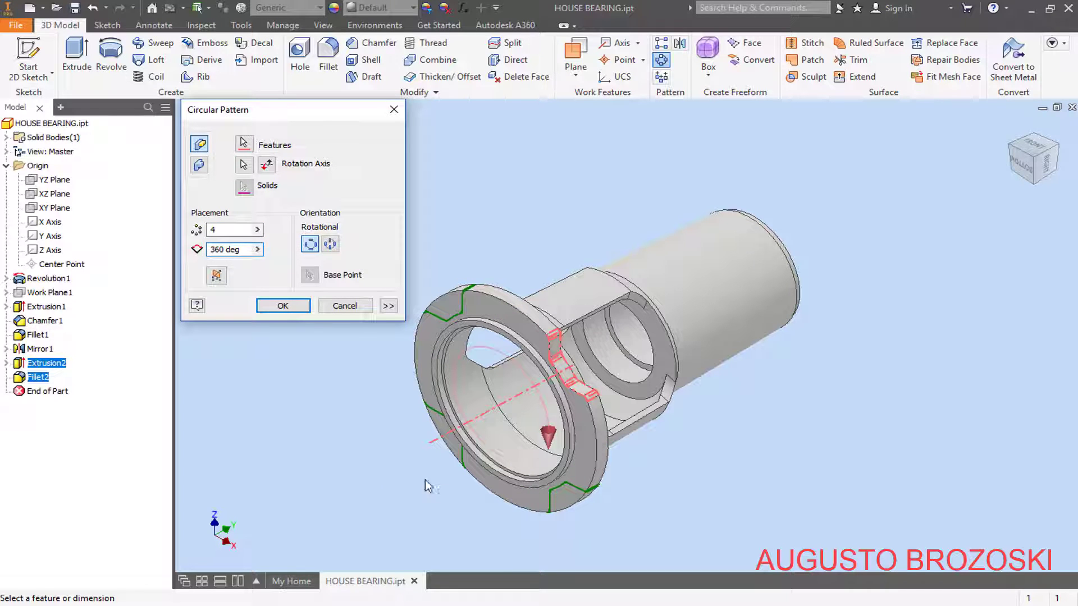
click(283, 306)
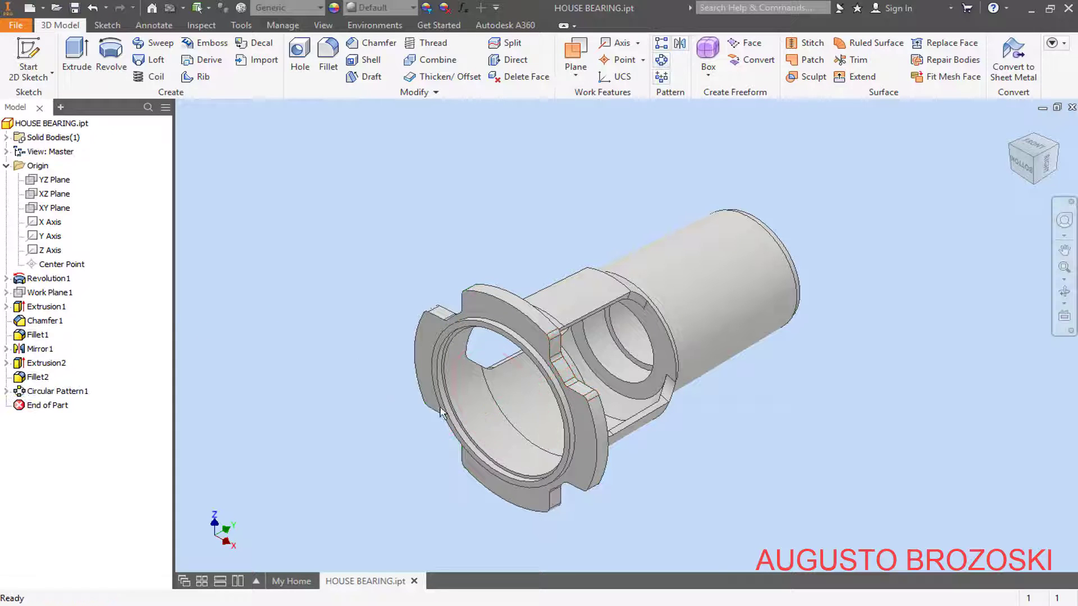
Step: Return the model to the home view and save the part file
scroll(571, 488, down, 5)
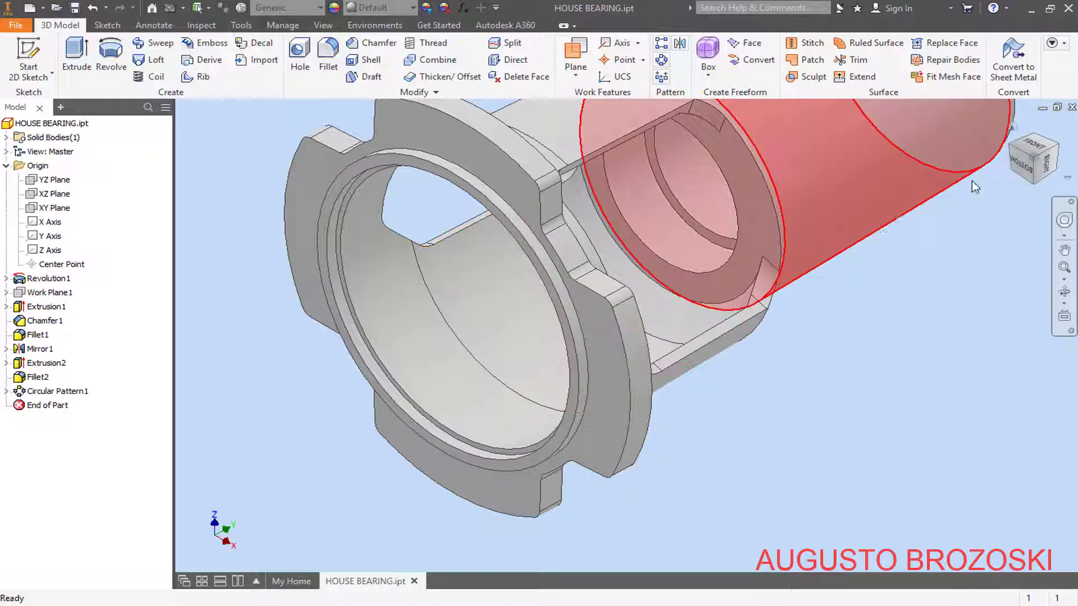
click(1012, 126)
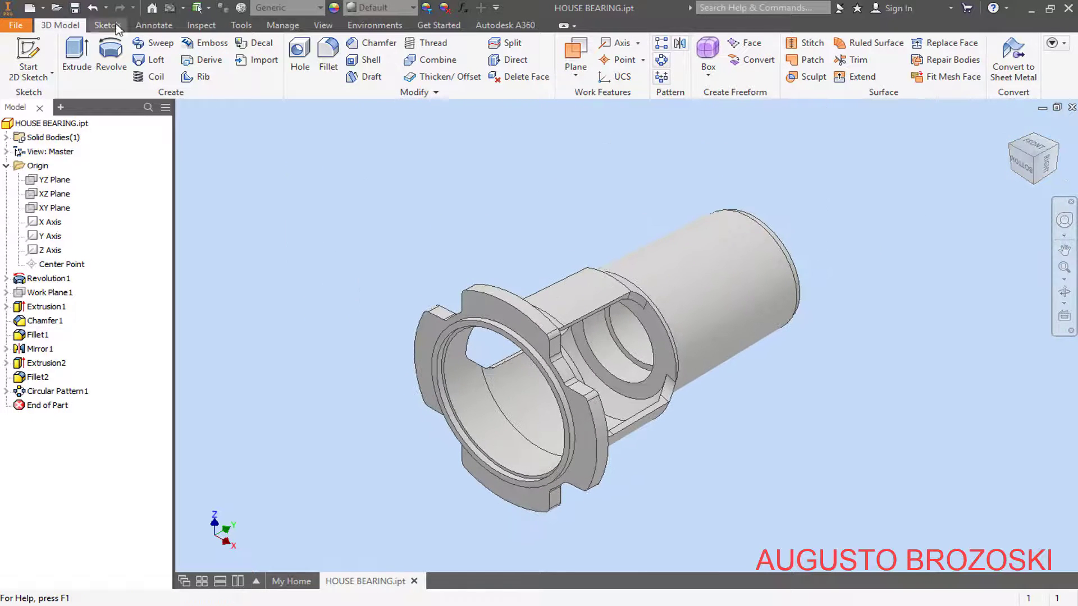
click(74, 8)
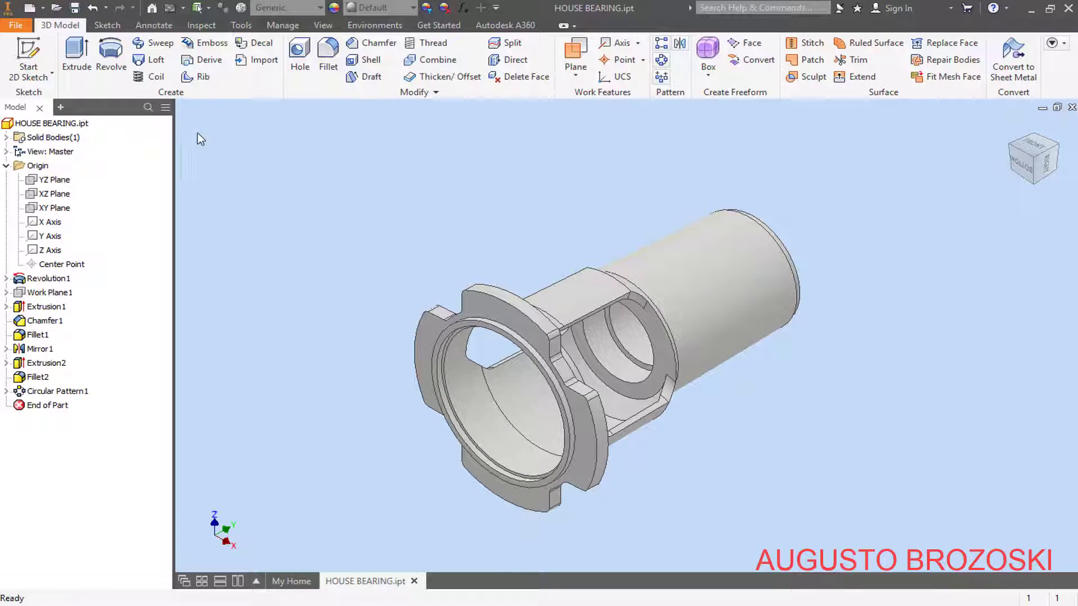
Step: Check the flange holes in the PDF drawing, then sketch on the flange's front face and place a point at about X -30.7, Y 73.2 mm
key(alt+Tab)
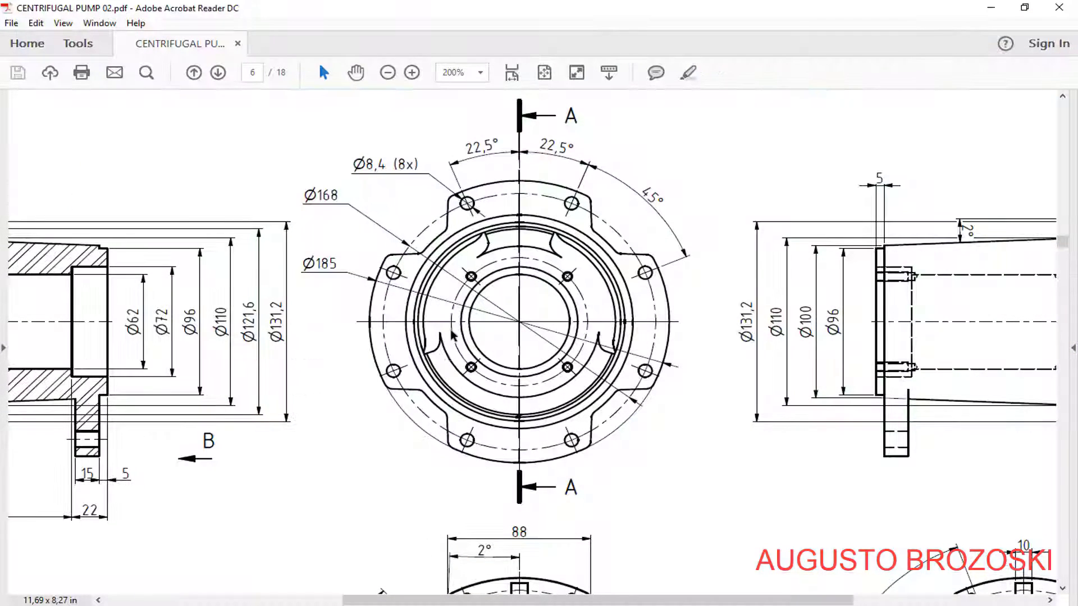
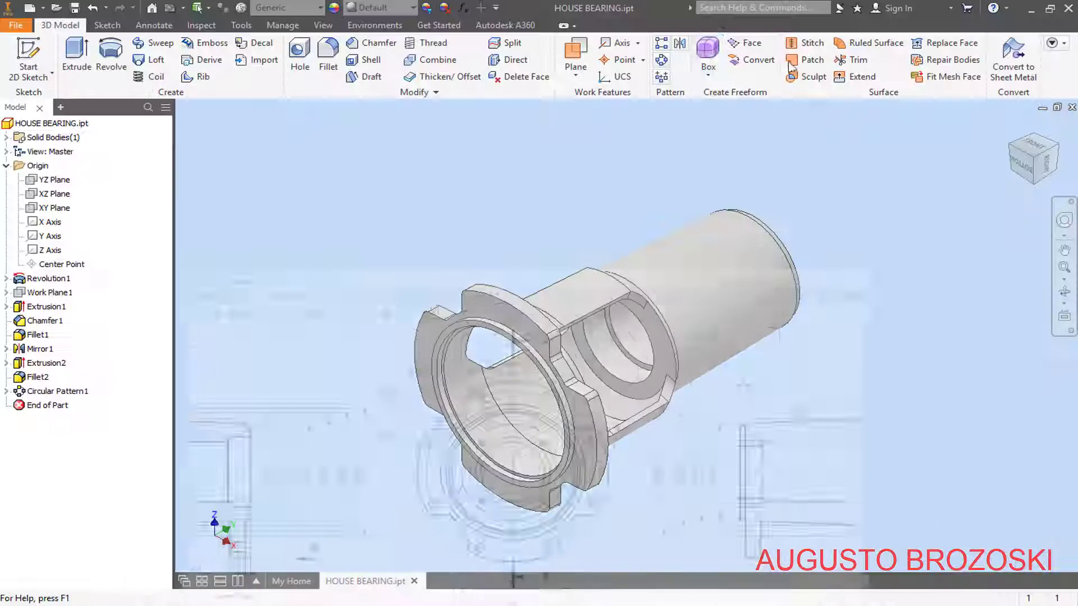
click(26, 58)
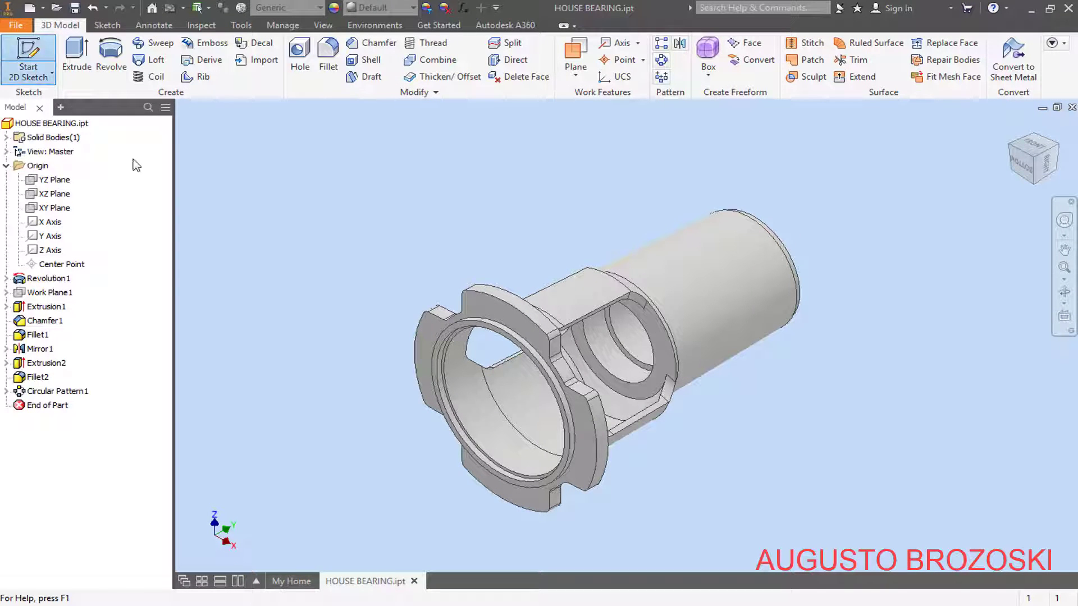
click(506, 315)
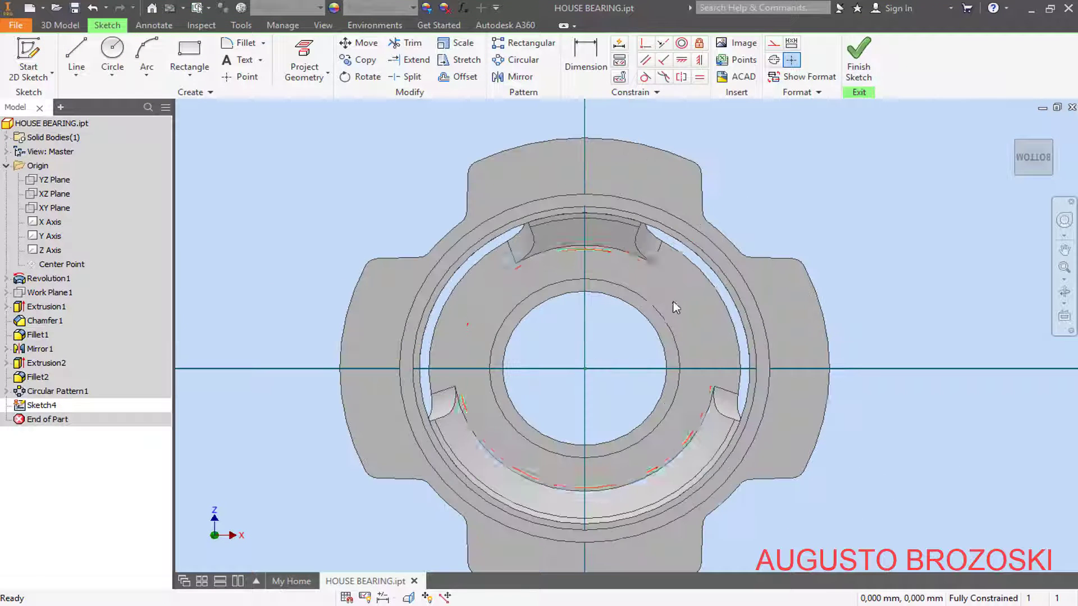
click(241, 77)
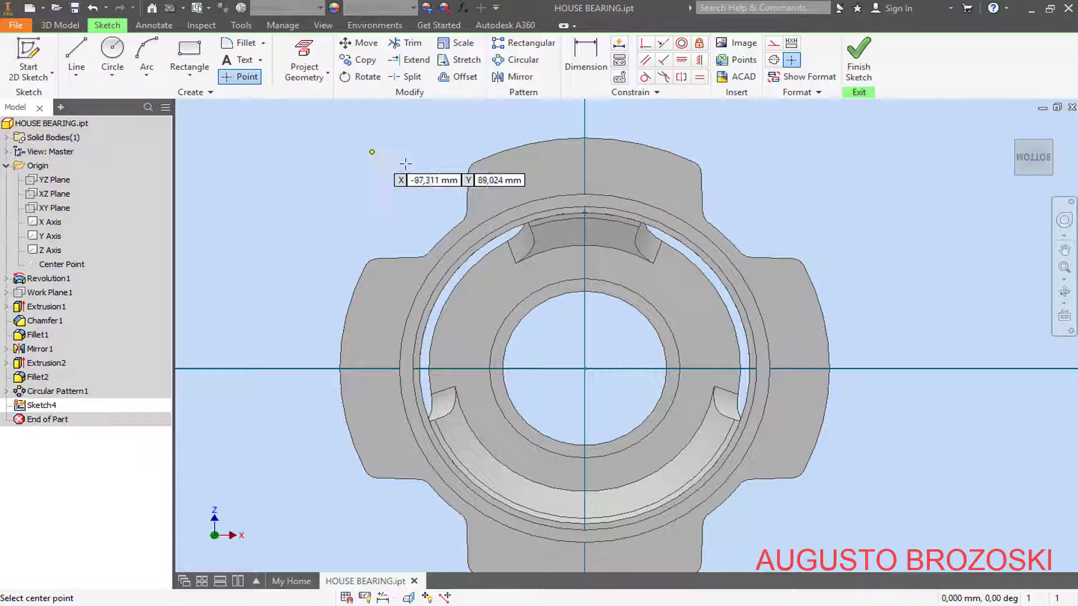
click(503, 186)
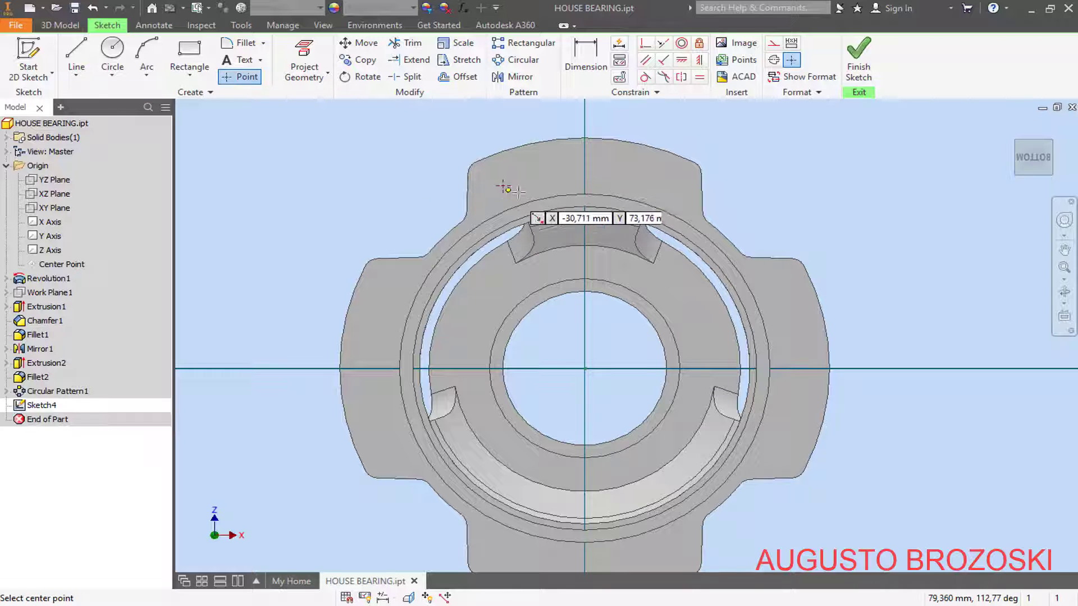
Step: Draw a slanted line from the hole-centre point to the origin and a vertical line from the origin up to the flange's inner ring edge
click(77, 56)
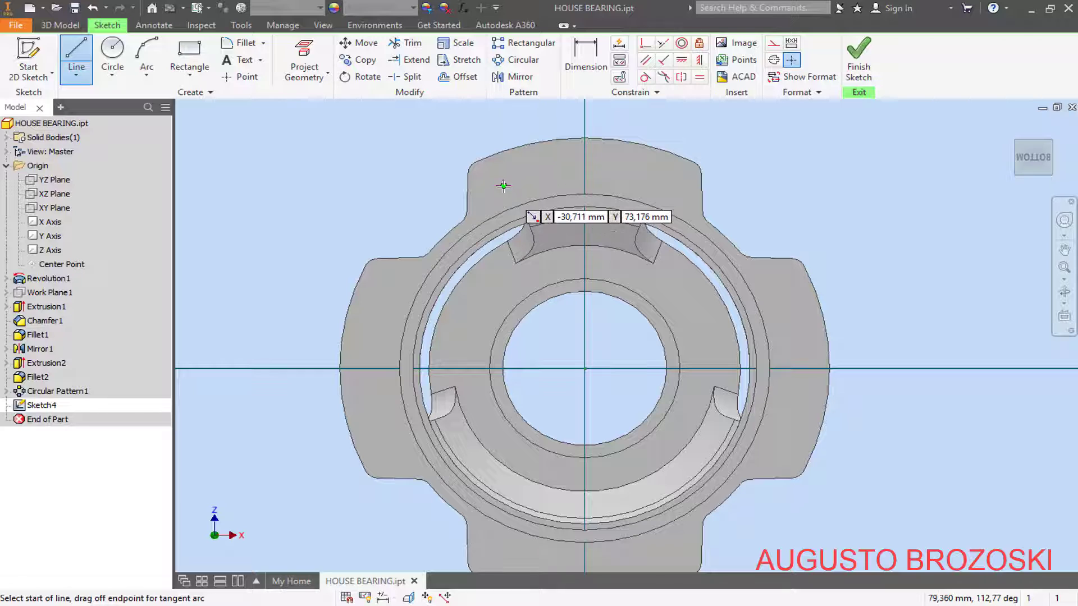
click(503, 185)
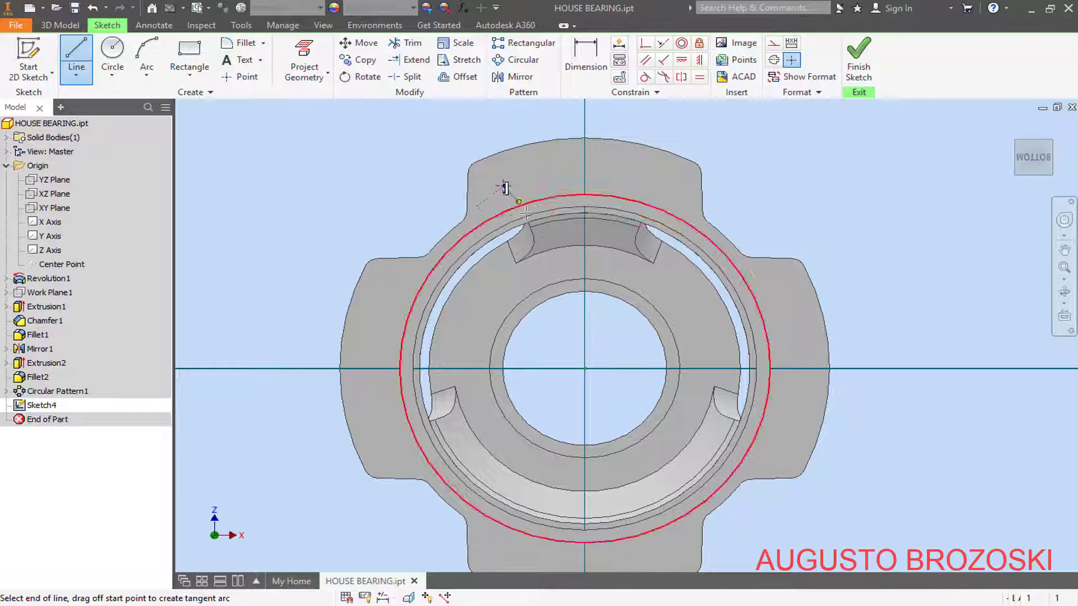
click(585, 368)
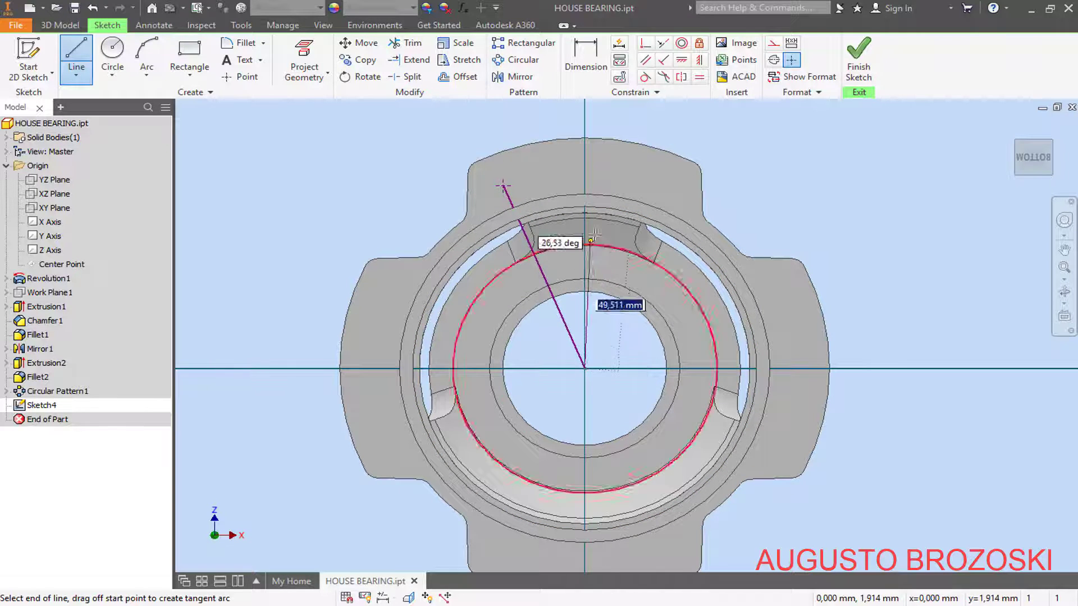
double_click(585, 194)
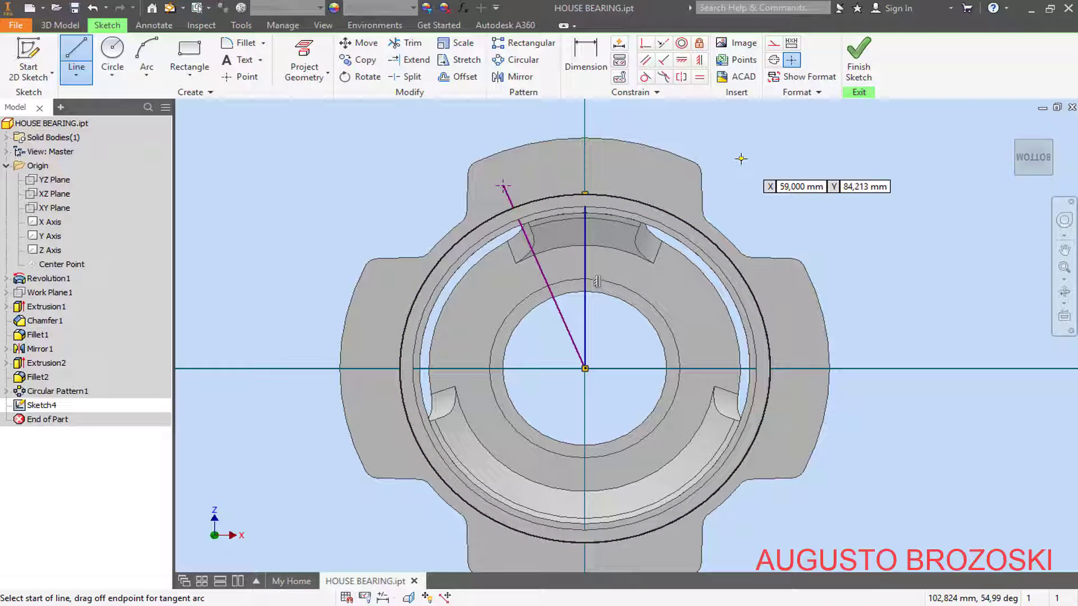
key(Escape)
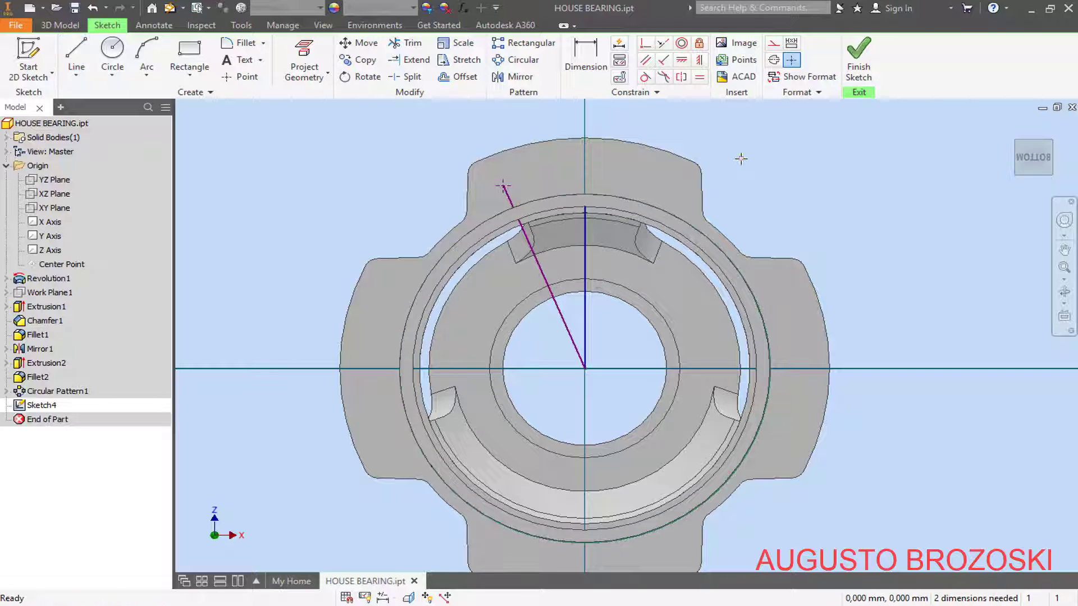
Step: Dimension the angle between the slanted and vertical lines as 22.5°
click(586, 65)
click(507, 191)
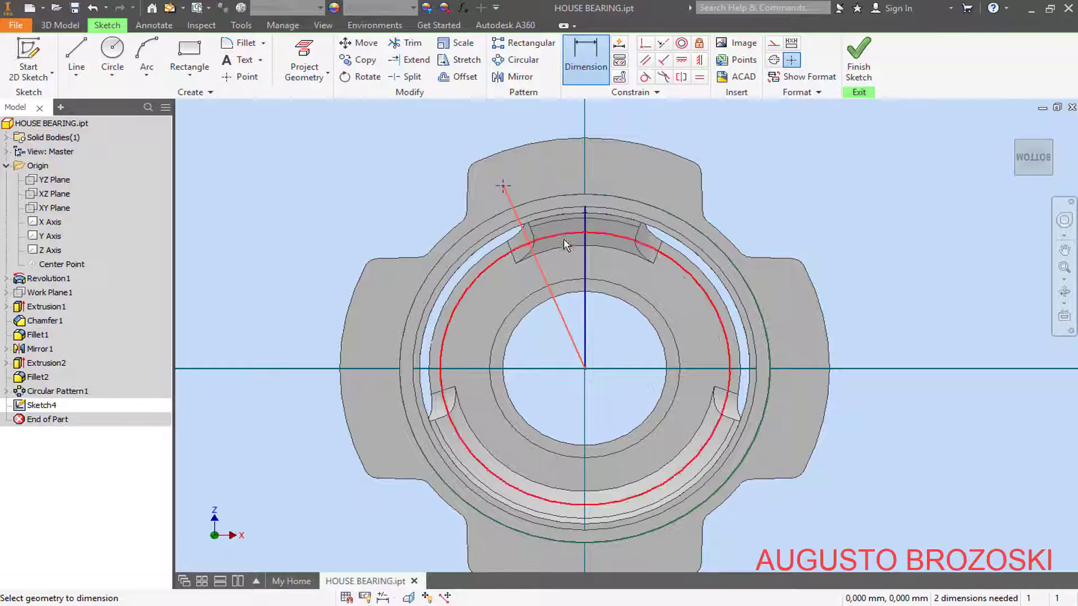
click(584, 254)
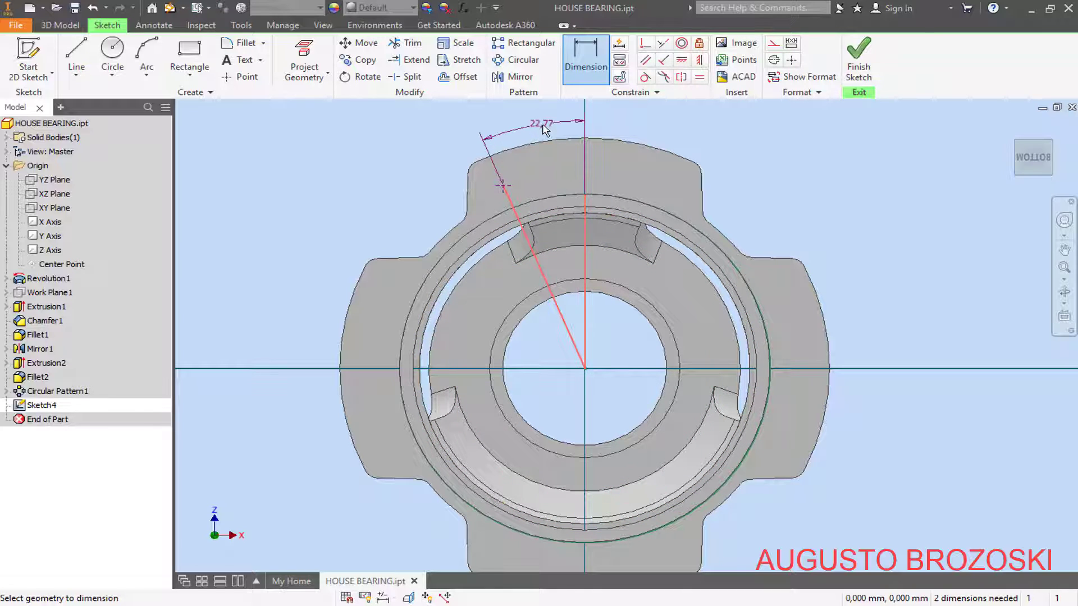
click(542, 127)
text(22,5)
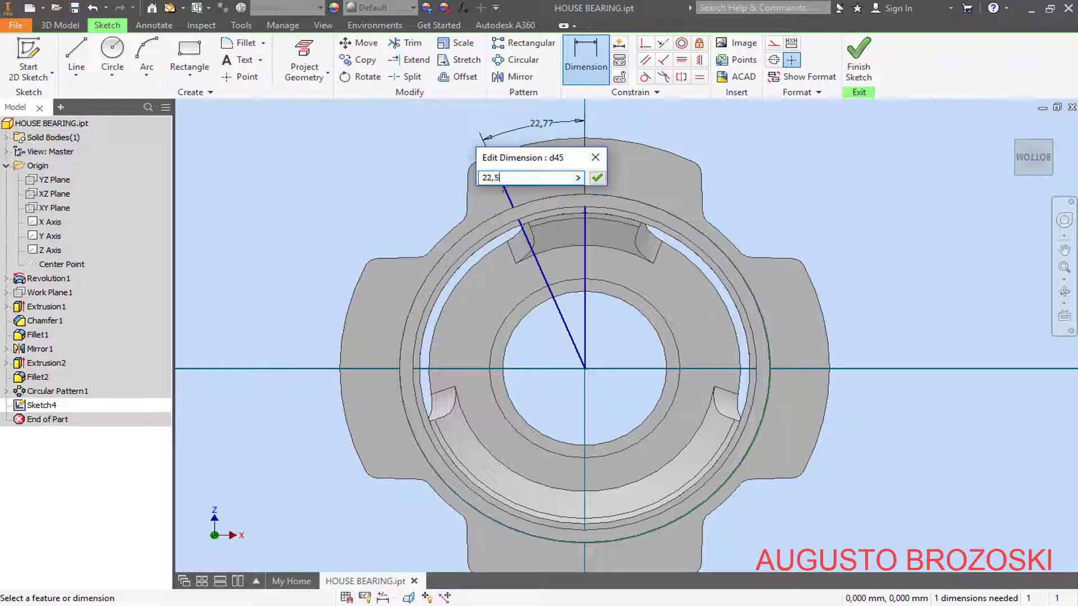
key(Return)
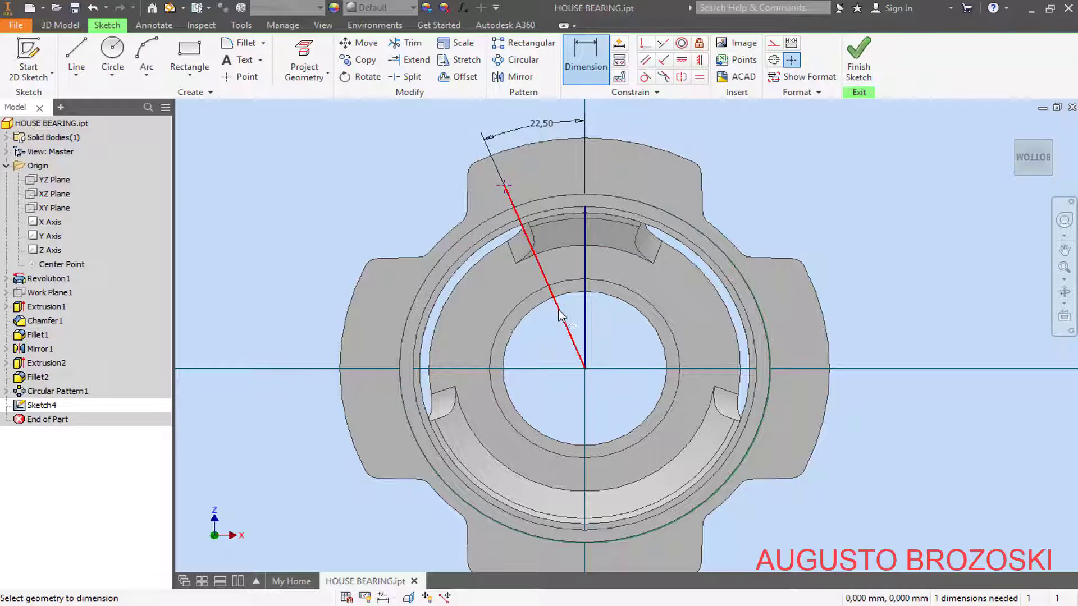
Step: Dimension the slanted line's length as 168/2 mm, based on the hole-circle diameter in the PDF drawing, and finish the sketch
click(548, 325)
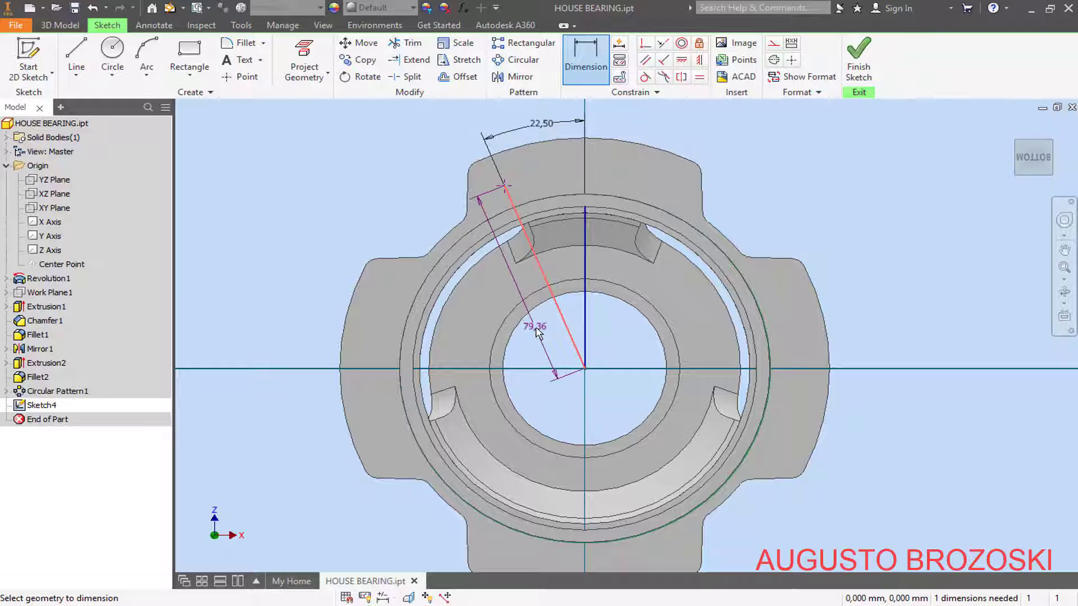
click(531, 331)
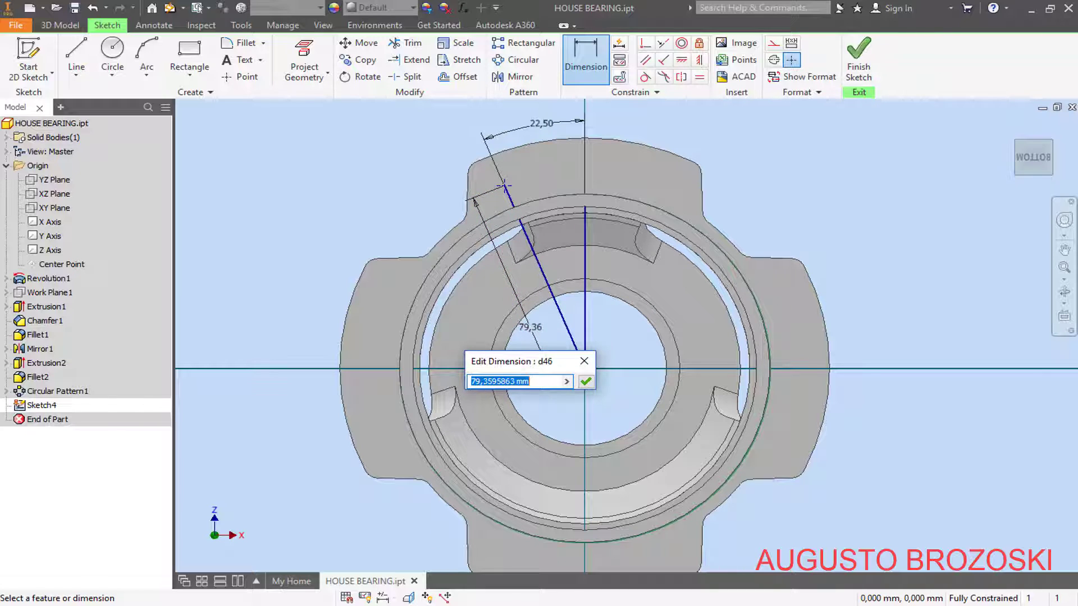
key(alt+Tab)
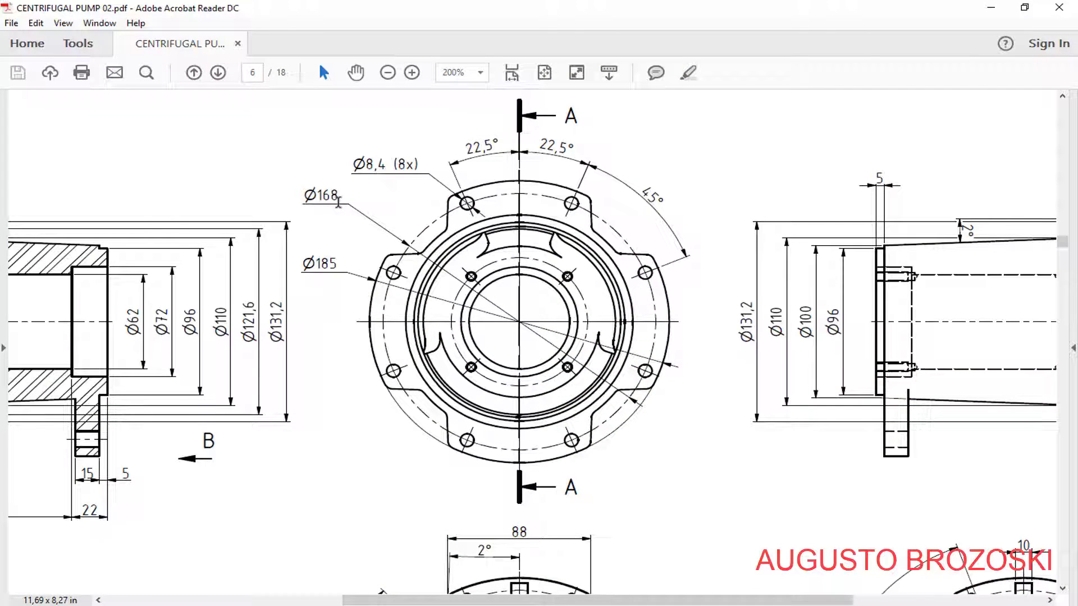
click(990, 7)
text(1)
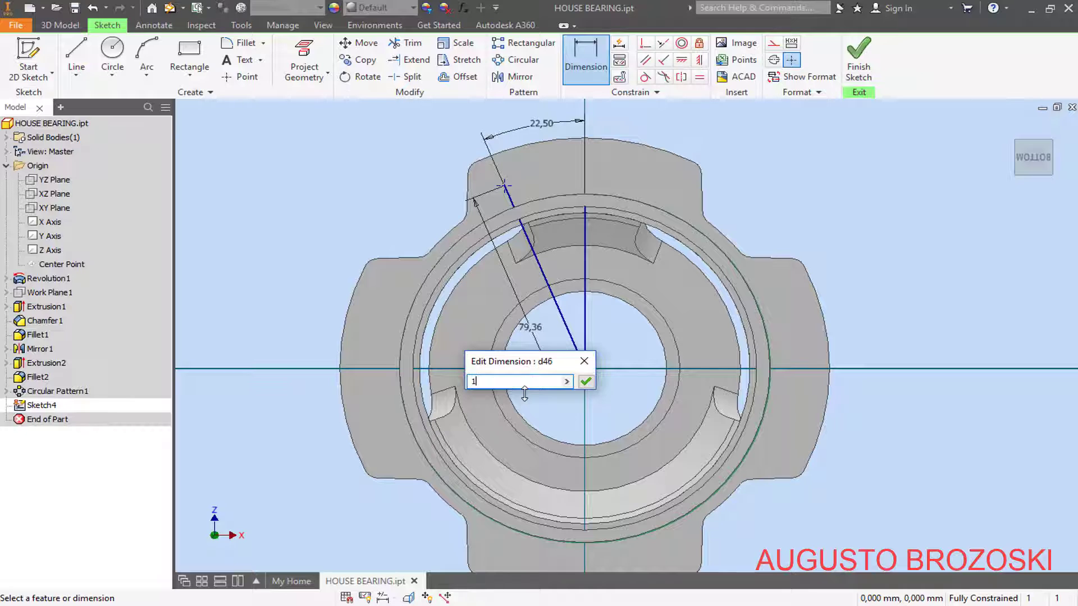
text(68/2)
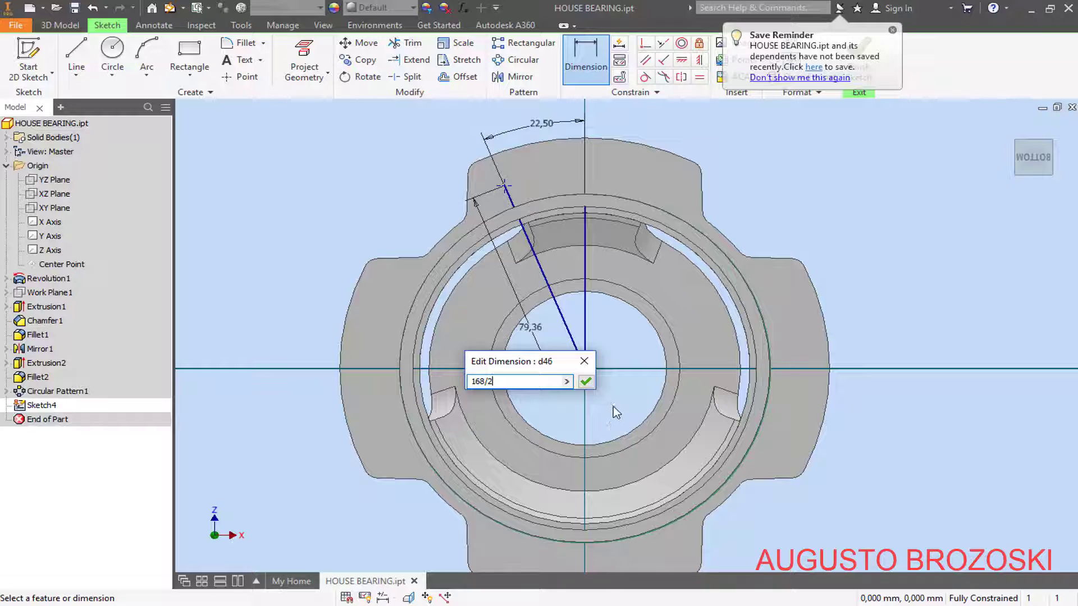
key(Return)
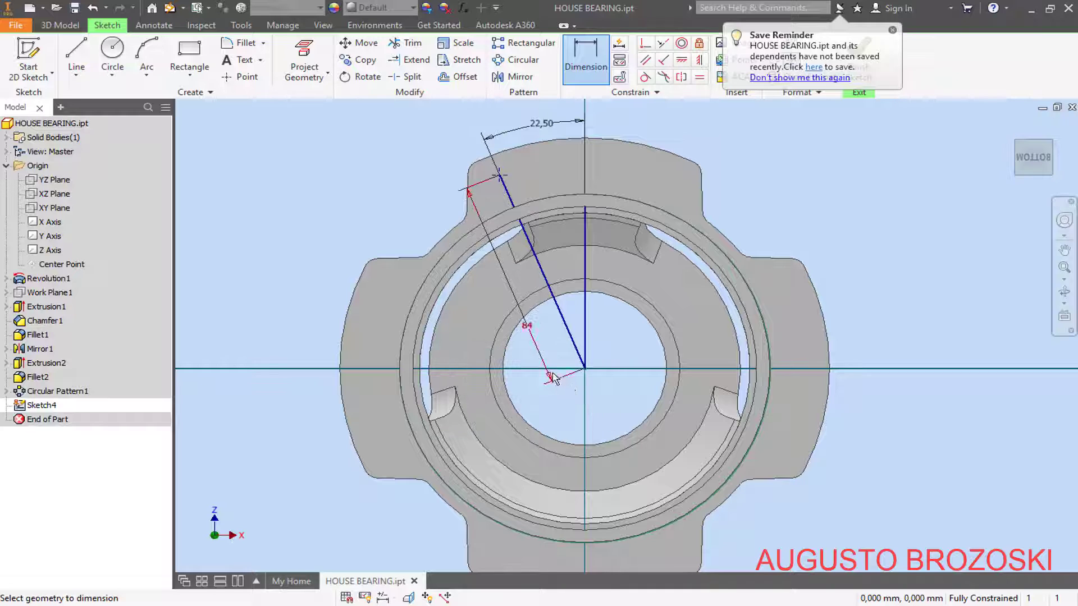
double_click(527, 327)
click(509, 378)
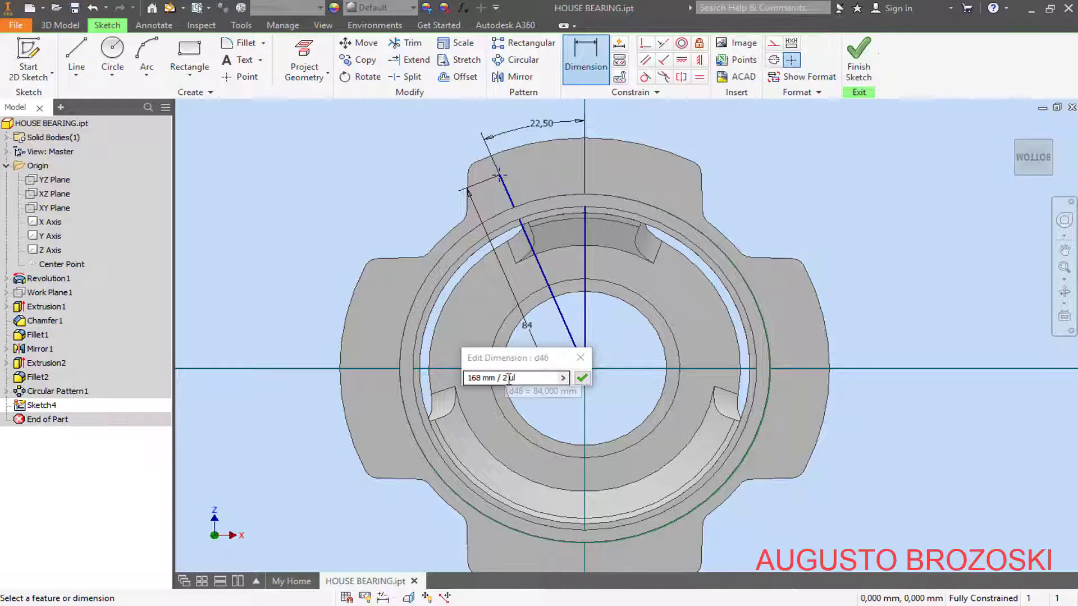
click(583, 377)
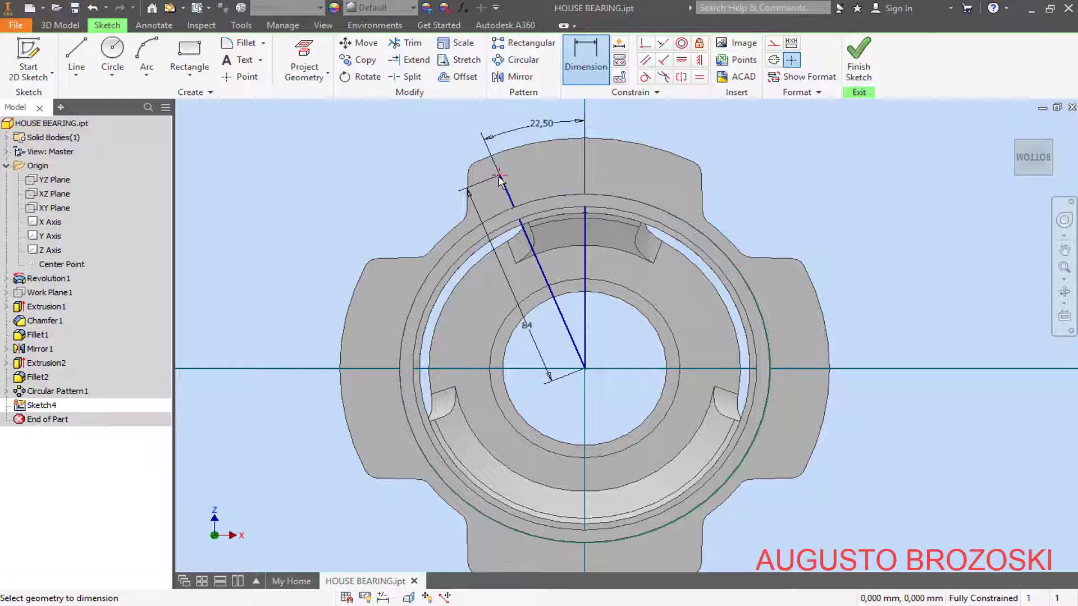
click(862, 69)
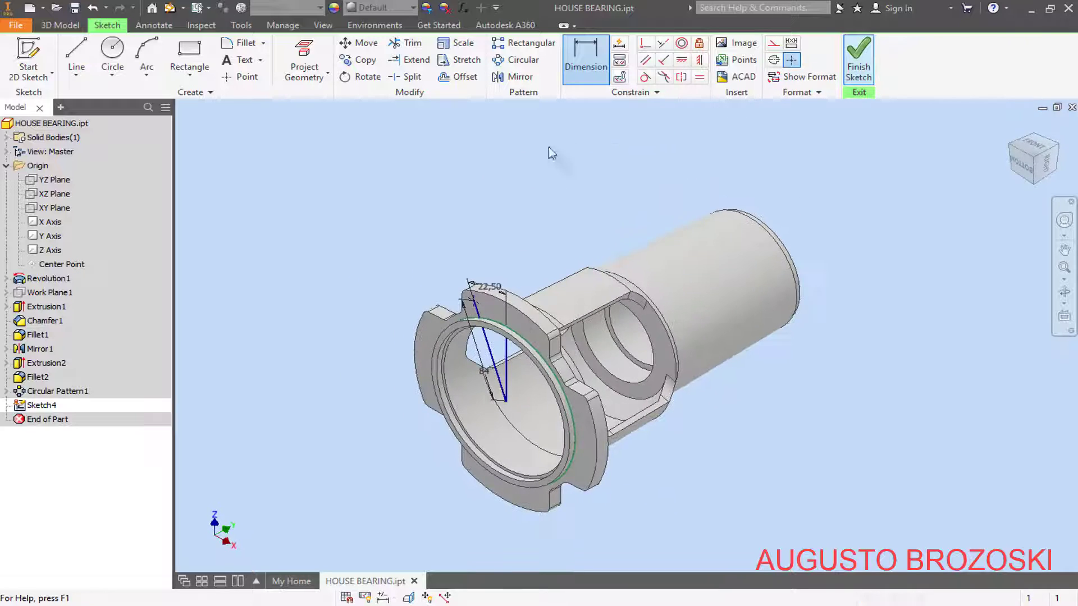
Step: Set up a clearance hole at the sketched point for an Ansi Metric M Profile hex head bolt, size M8, with Close fit
click(297, 56)
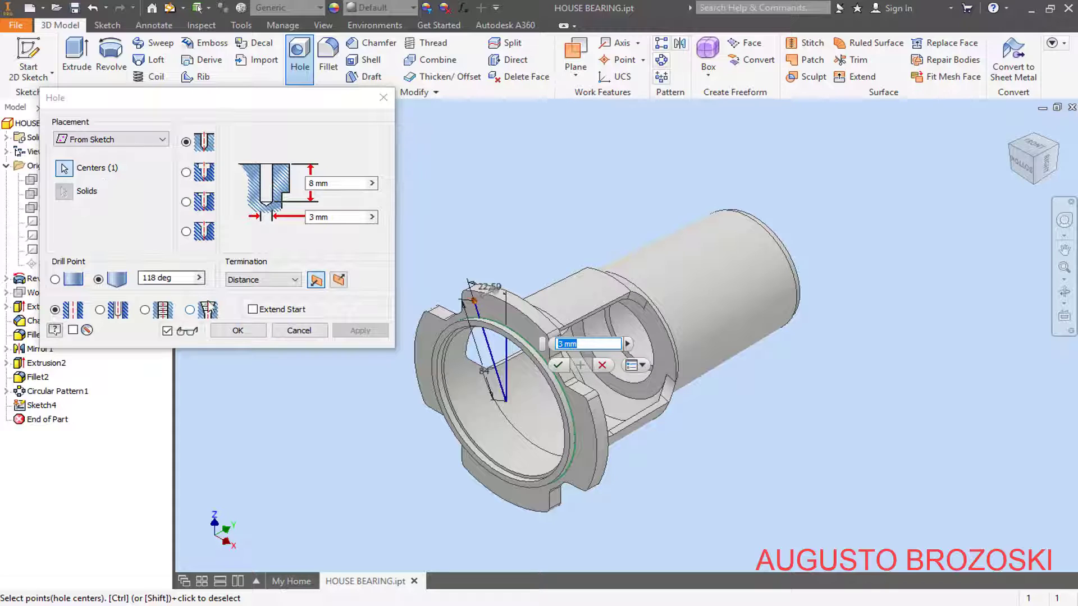
click(100, 310)
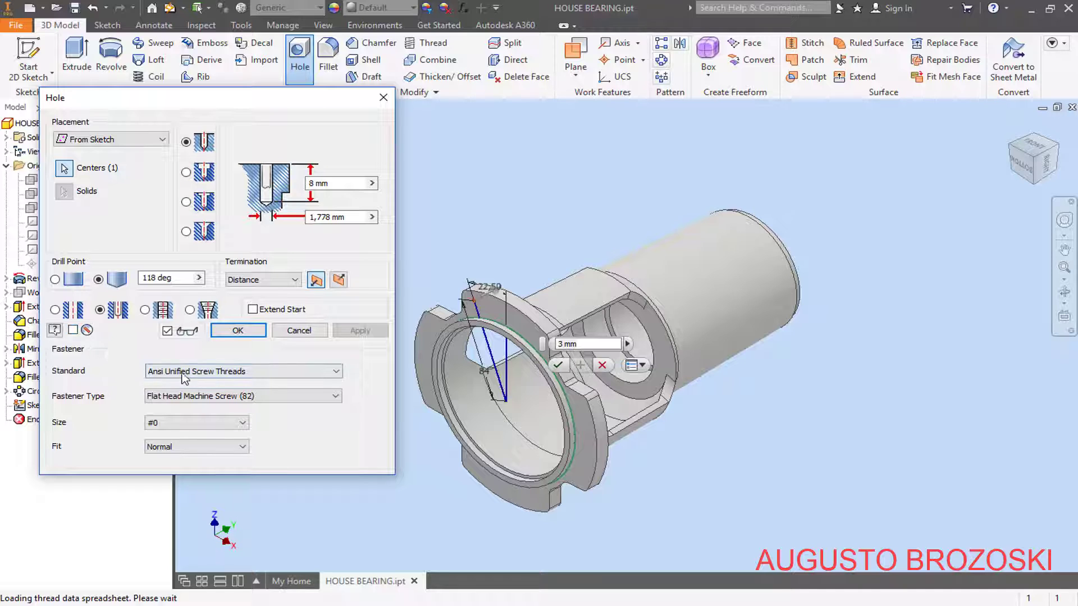
click(336, 372)
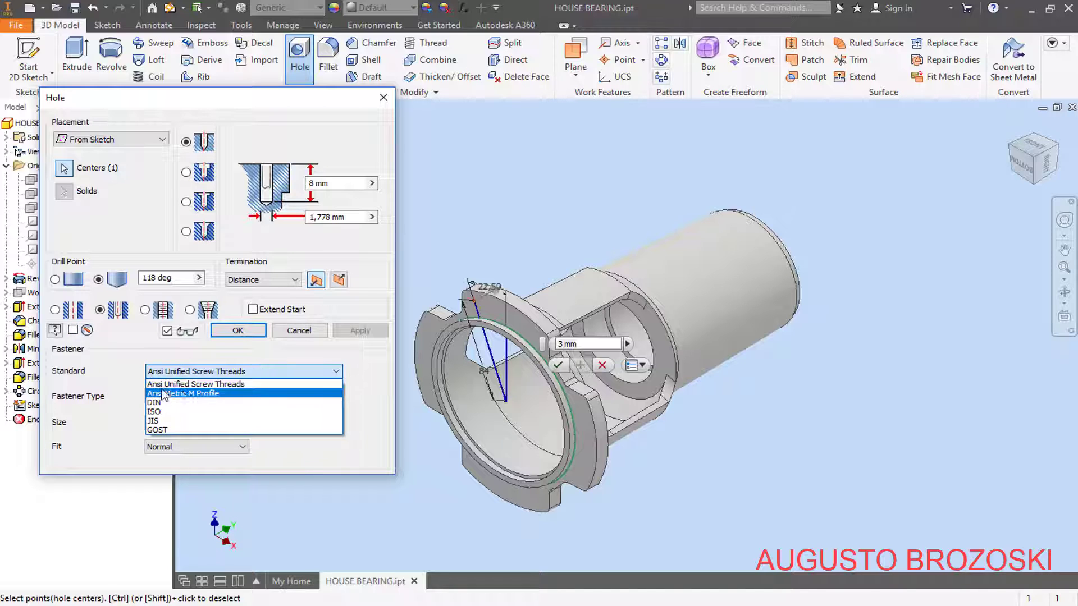
click(189, 395)
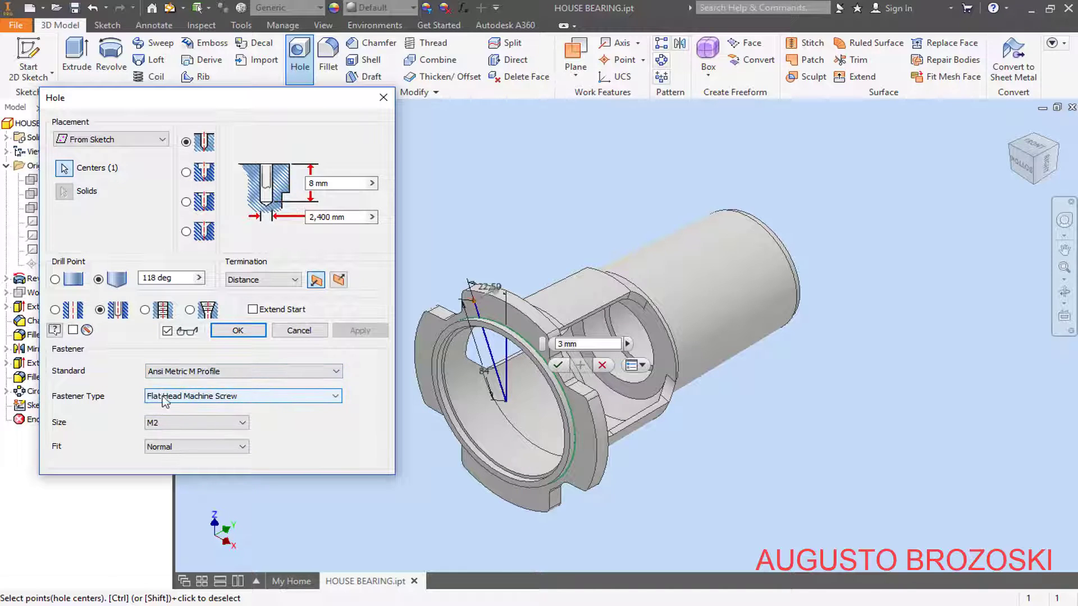
click(291, 399)
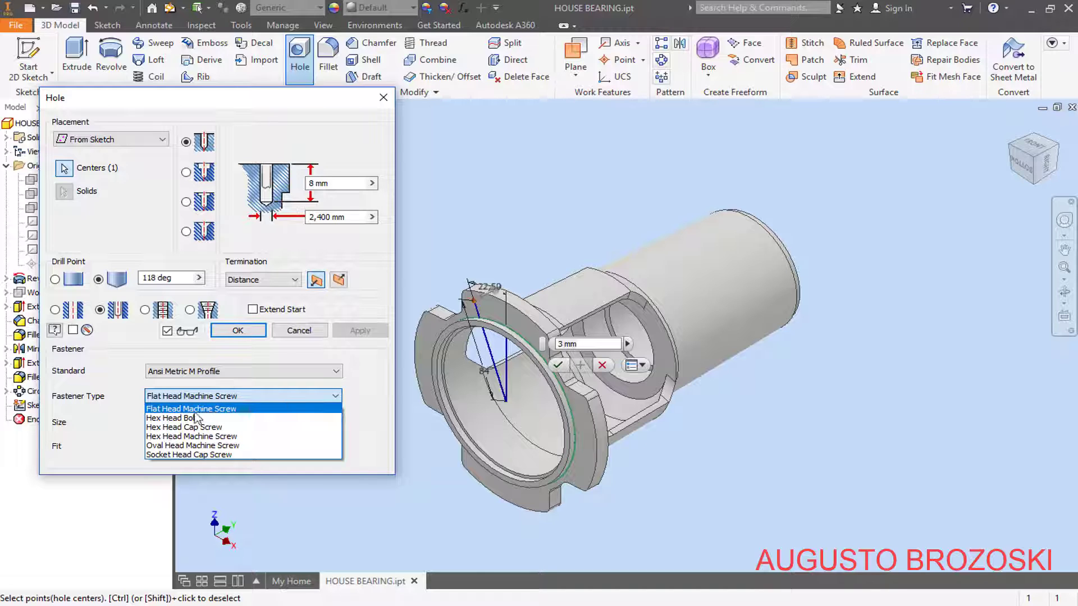
click(178, 421)
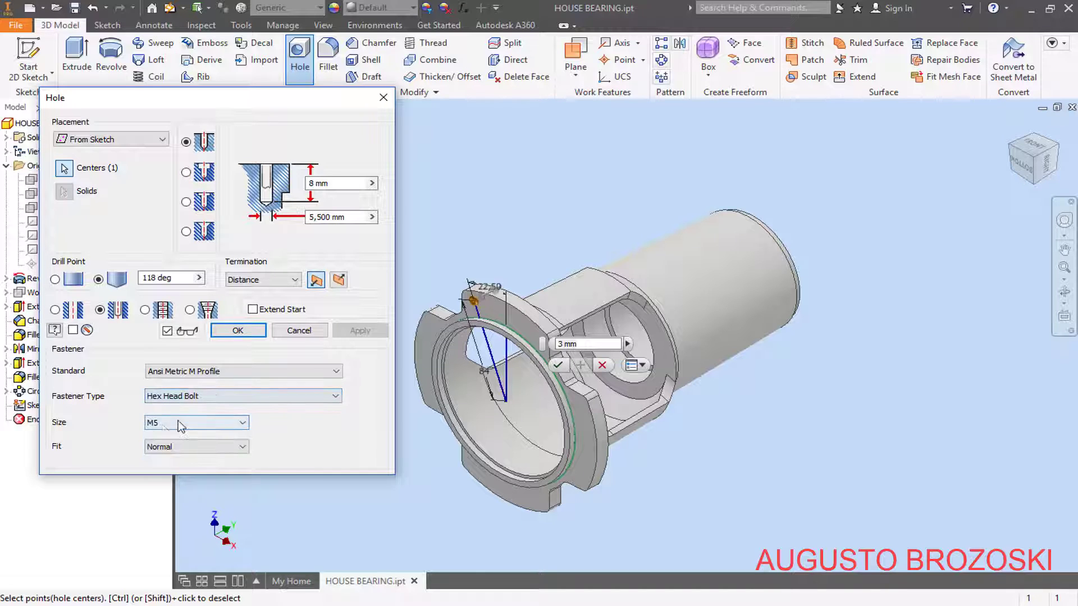
click(241, 427)
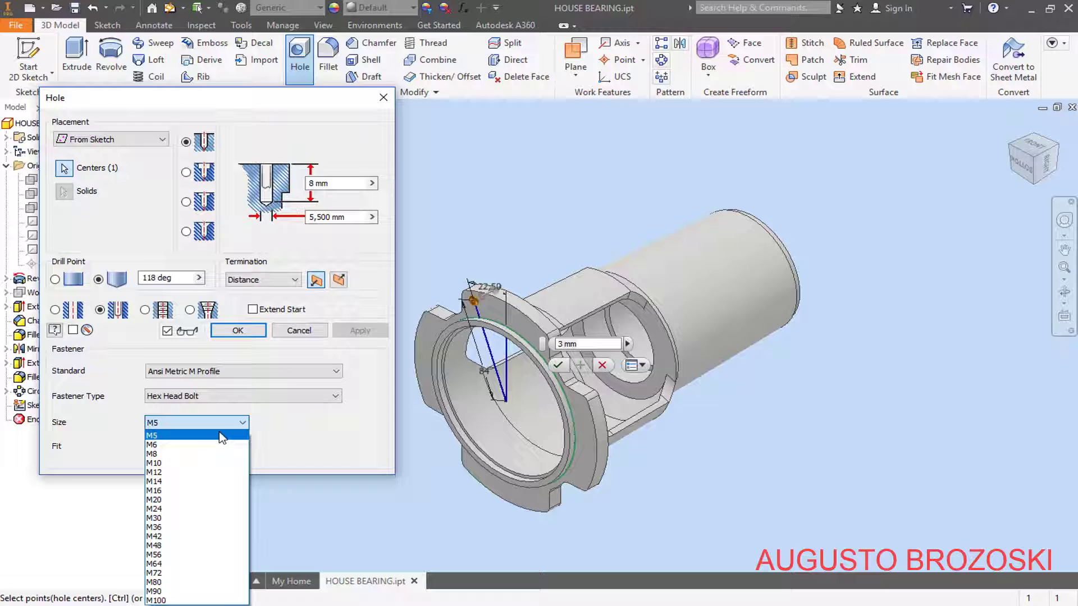
click(194, 454)
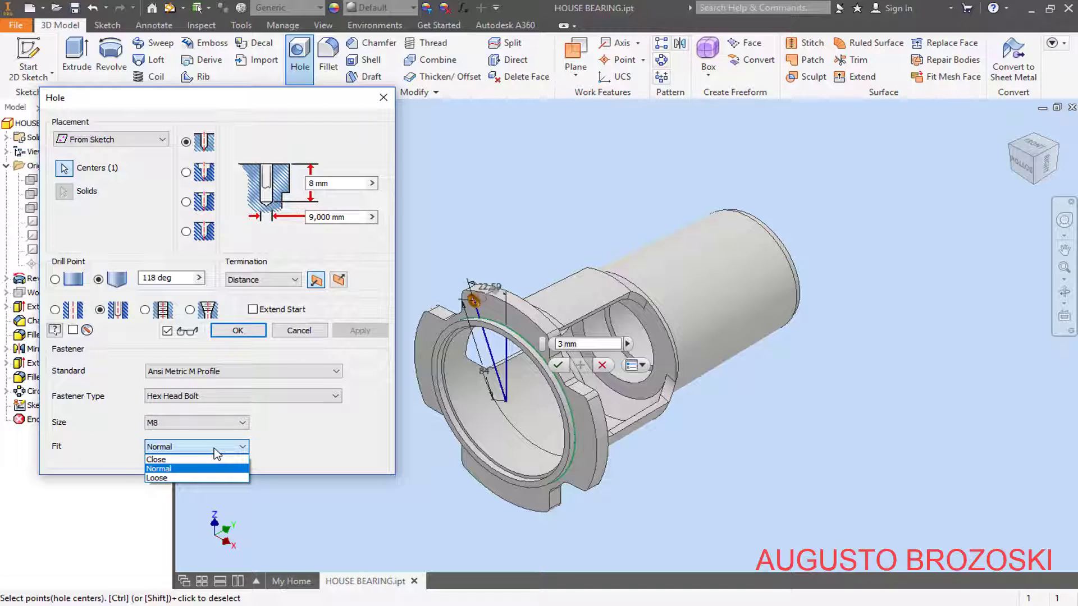
click(194, 461)
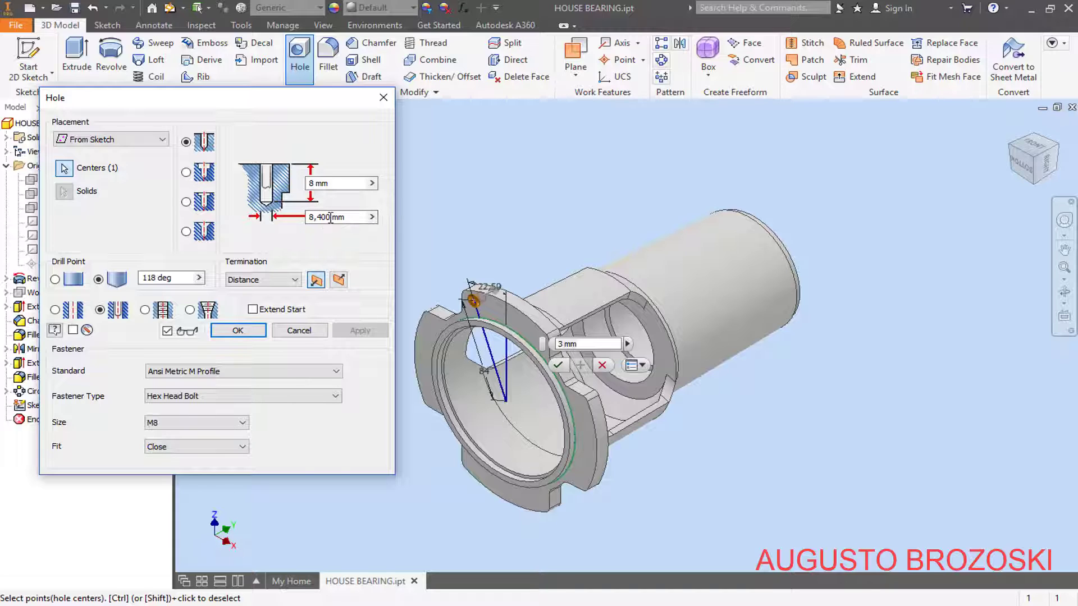
Step: Try the Loose fit for the M8 clearance hole and return it to Close
click(238, 447)
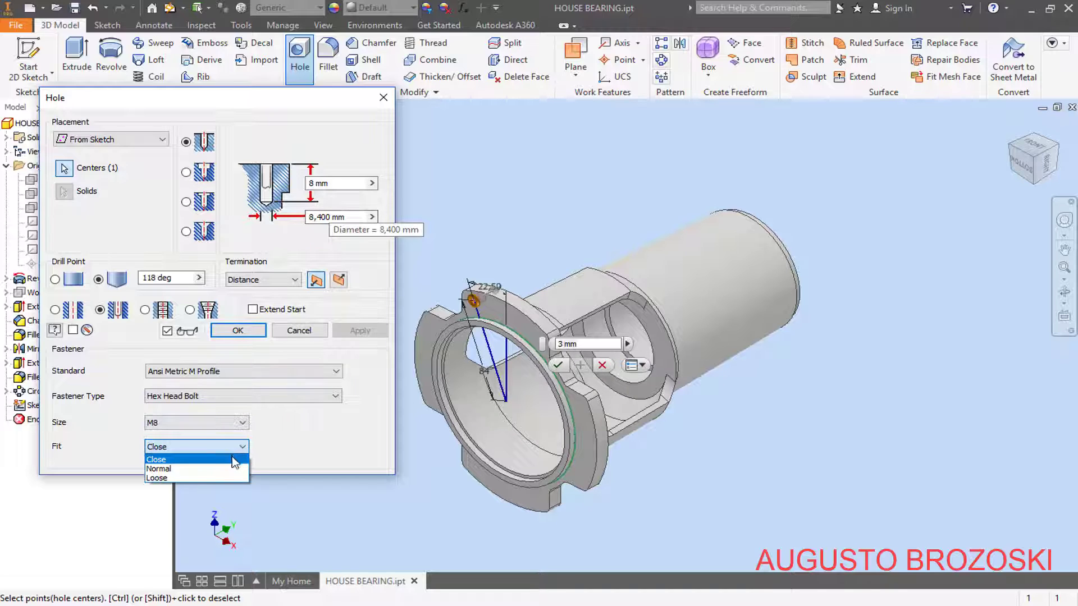
click(200, 478)
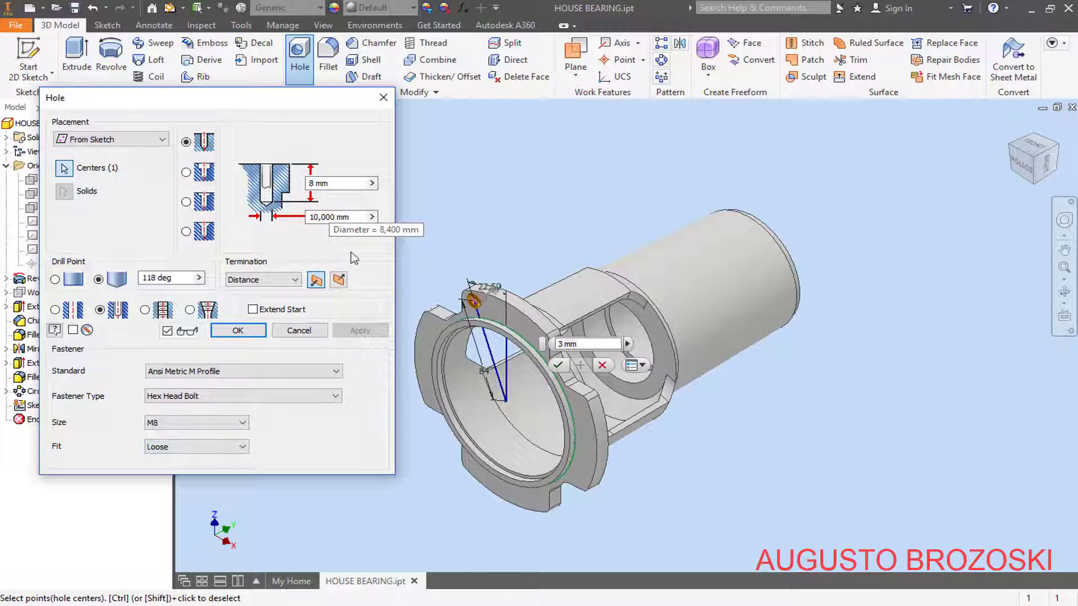
click(243, 448)
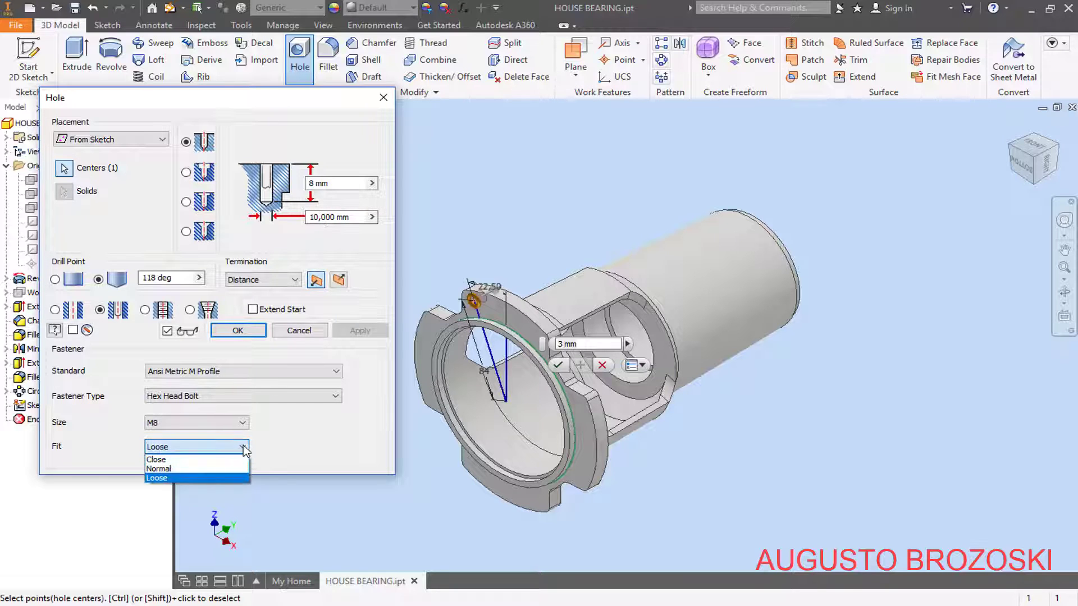
click(194, 459)
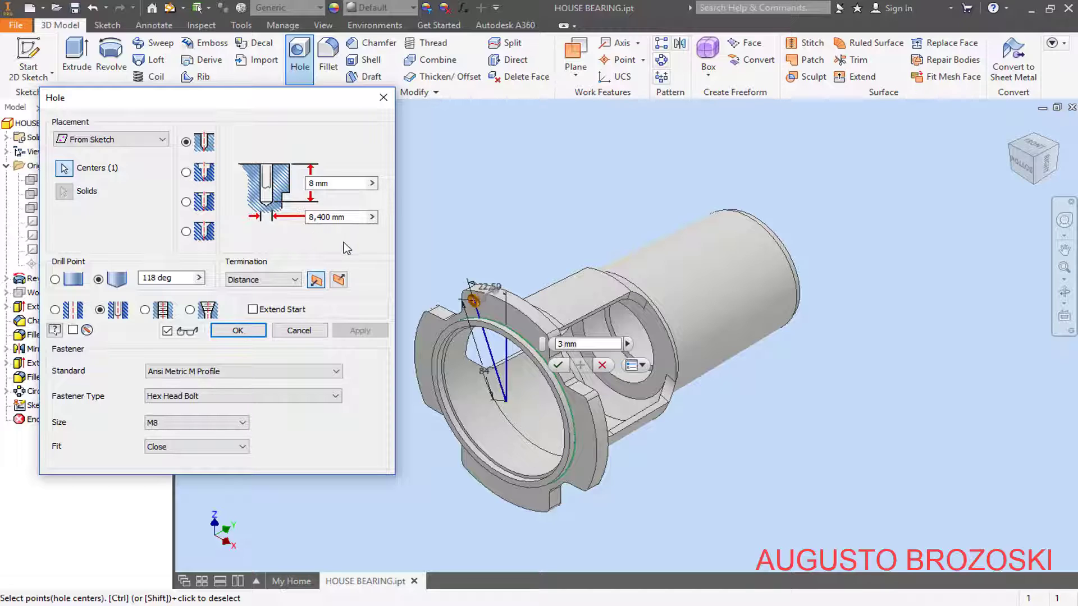
Step: Set the clearance hole's termination to Through All and inspect its preview on the flange
click(288, 280)
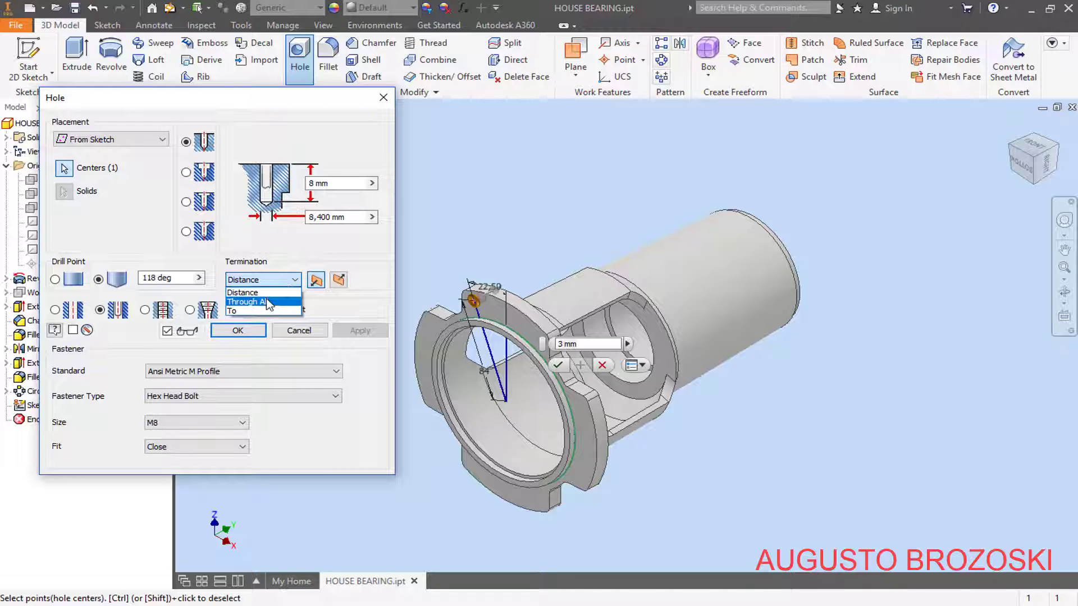
click(268, 305)
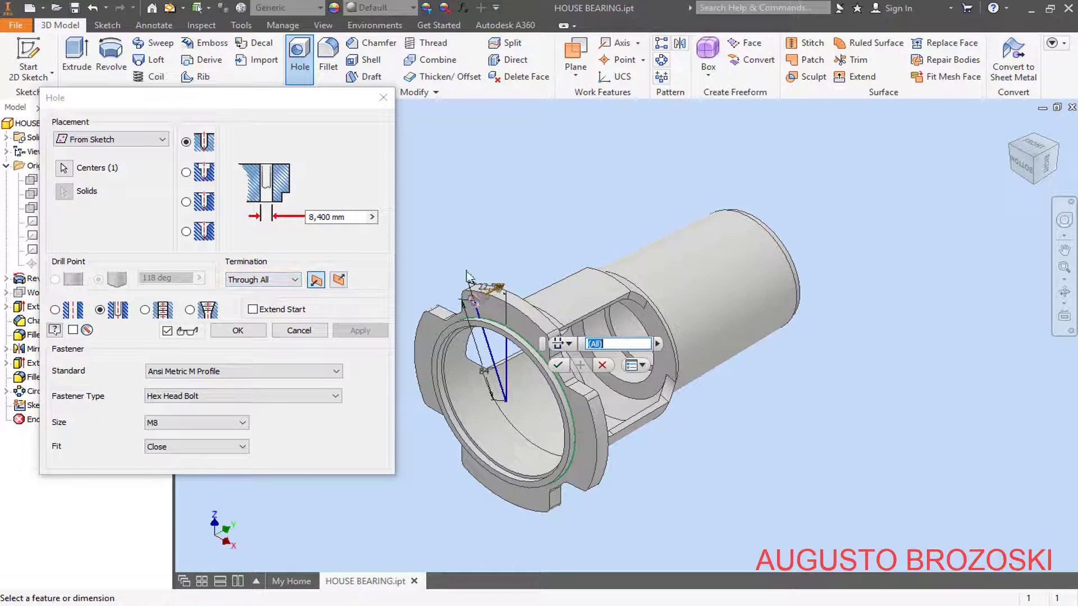
scroll(478, 311, up, 5)
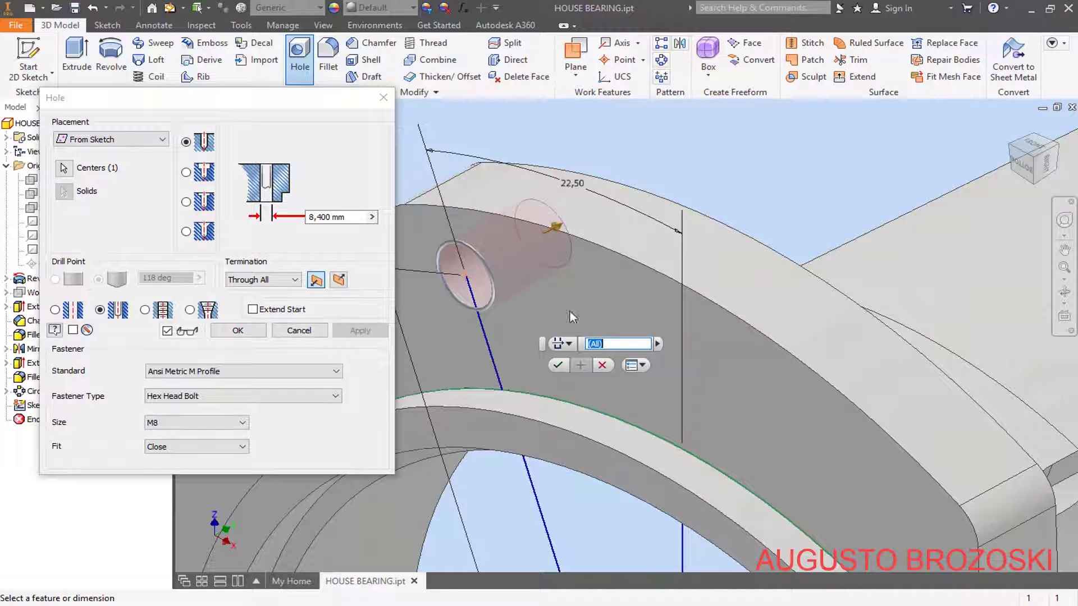
Step: Create the 8.4 mm through-all clearance hole for a close-fit M8 hex head bolt at the sketched point on the flange
click(239, 332)
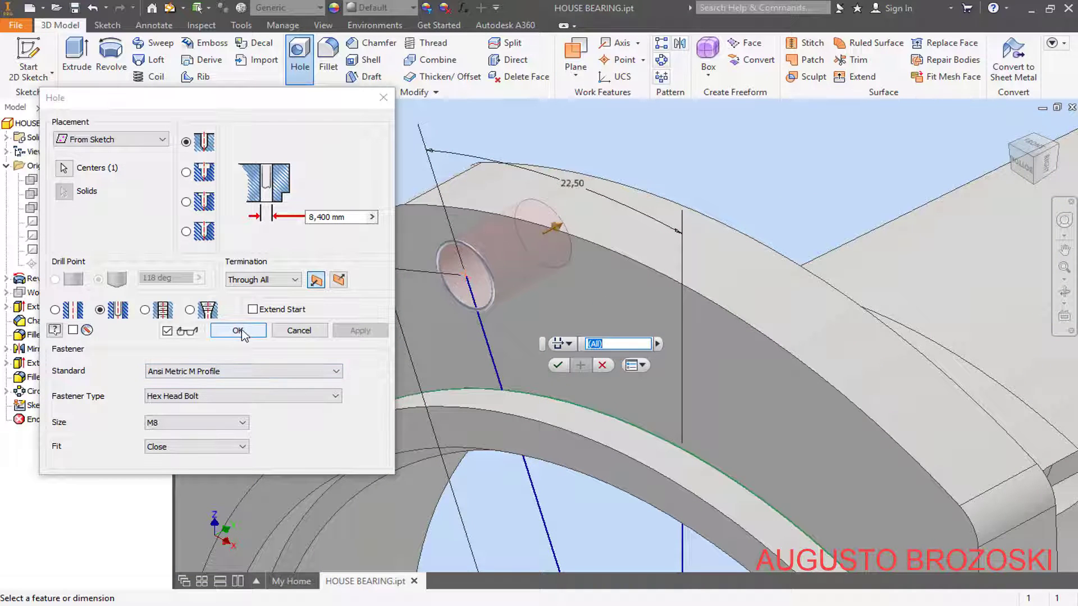
scroll(458, 276, down, 5)
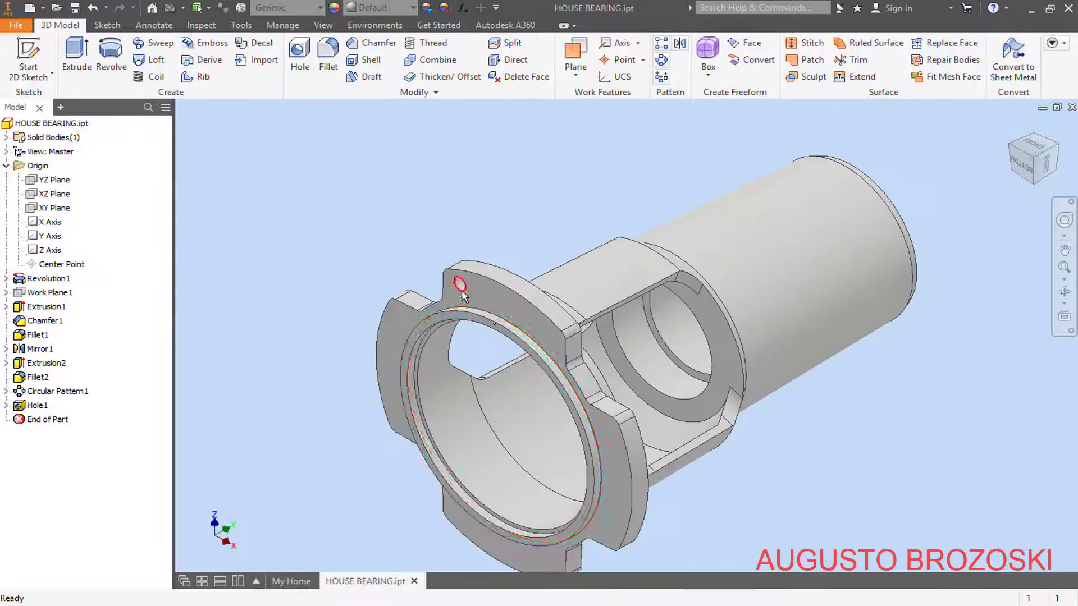
scroll(450, 307, up, 4)
shift+middle_drag(448, 272, 477, 270)
scroll(522, 262, down, 3)
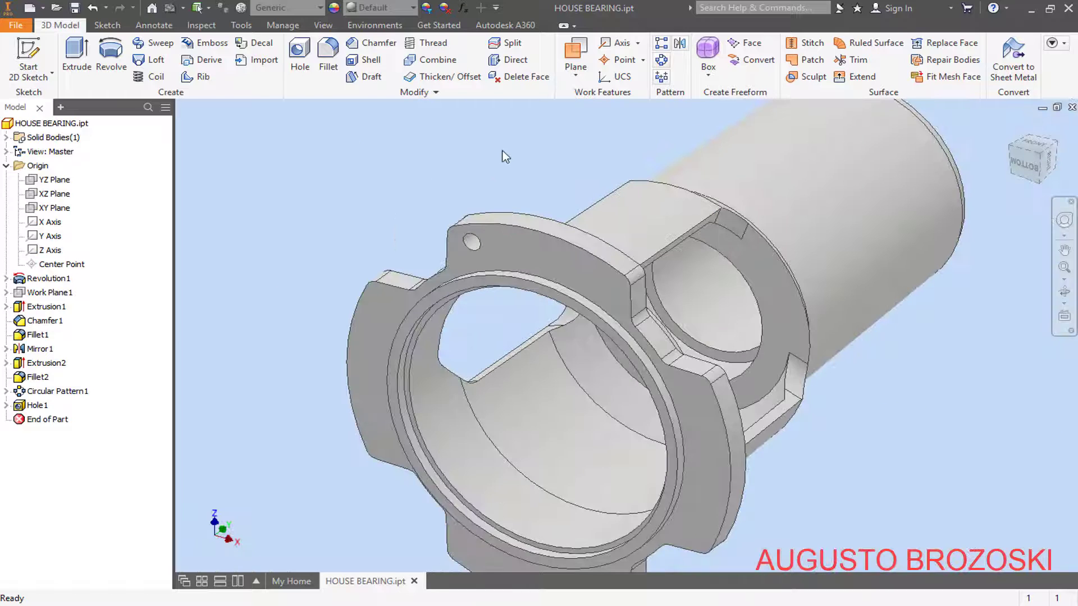
Step: Circular-pattern the flange bolt hole about the Y axis with 8 occurrences over 360°, checking the count in the PDF drawing
click(662, 60)
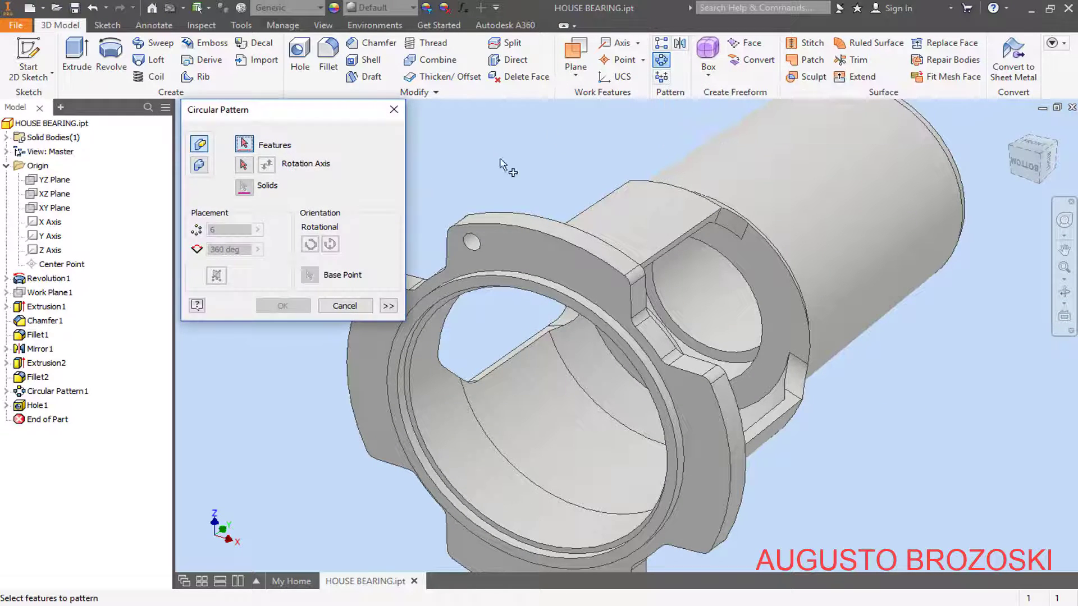
click(38, 406)
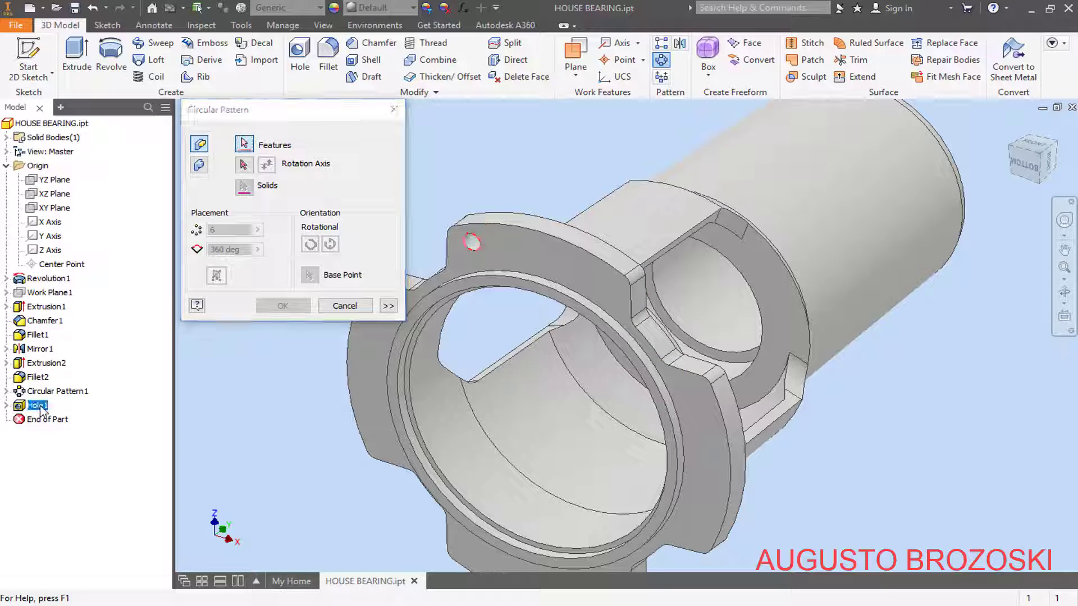
click(244, 165)
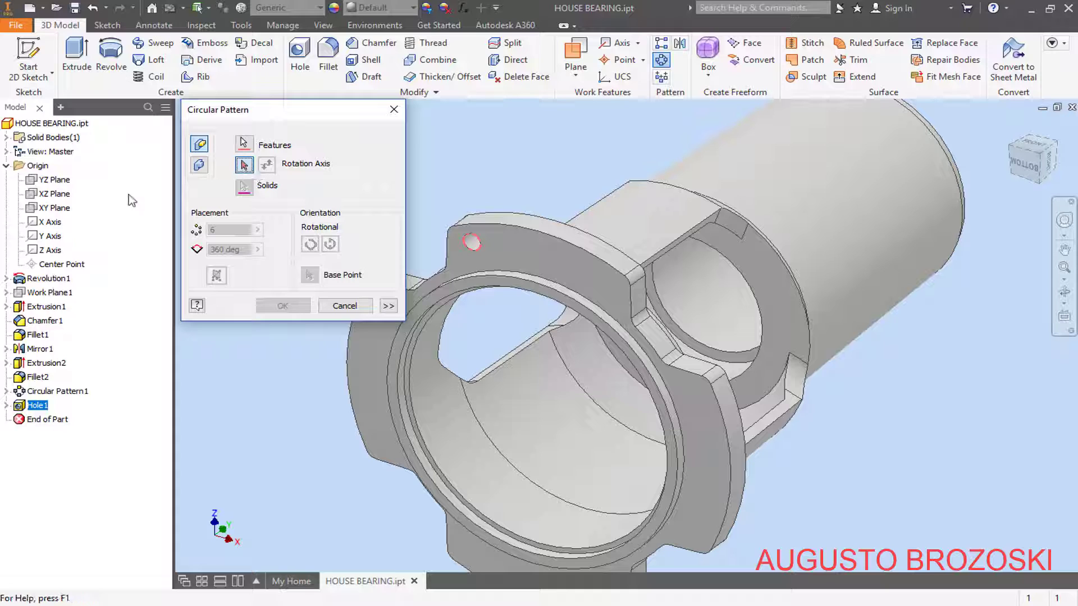
click(45, 237)
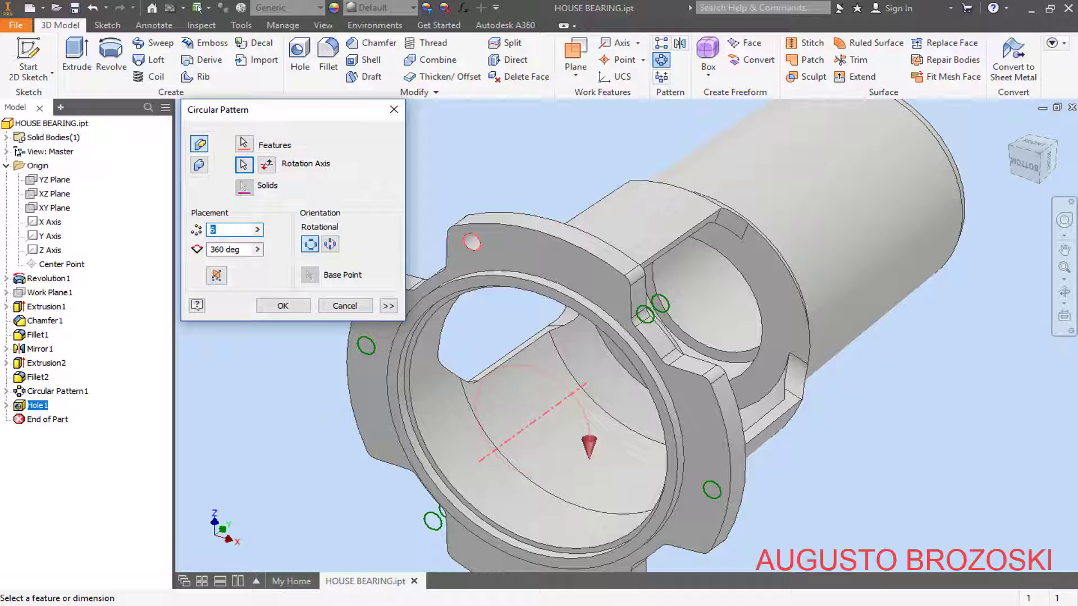
key(alt+Tab)
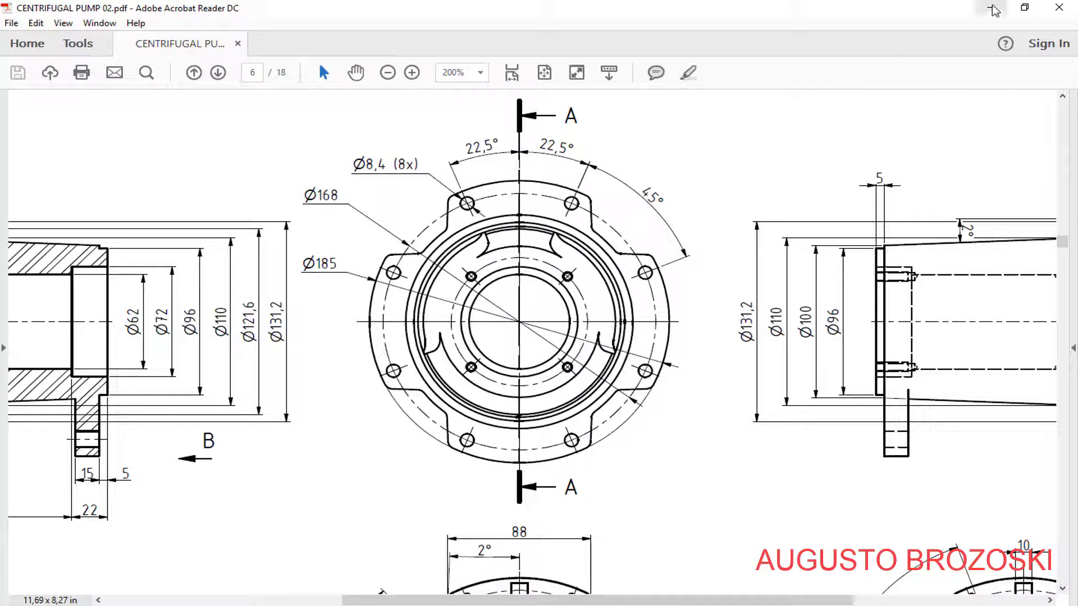
key(alt+Tab)
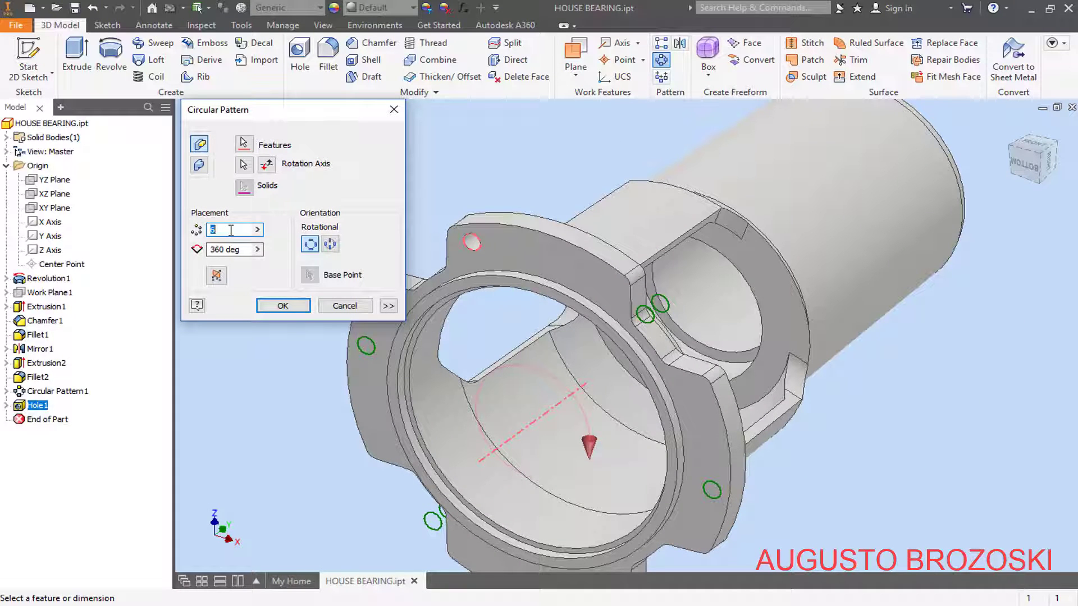
text(8)
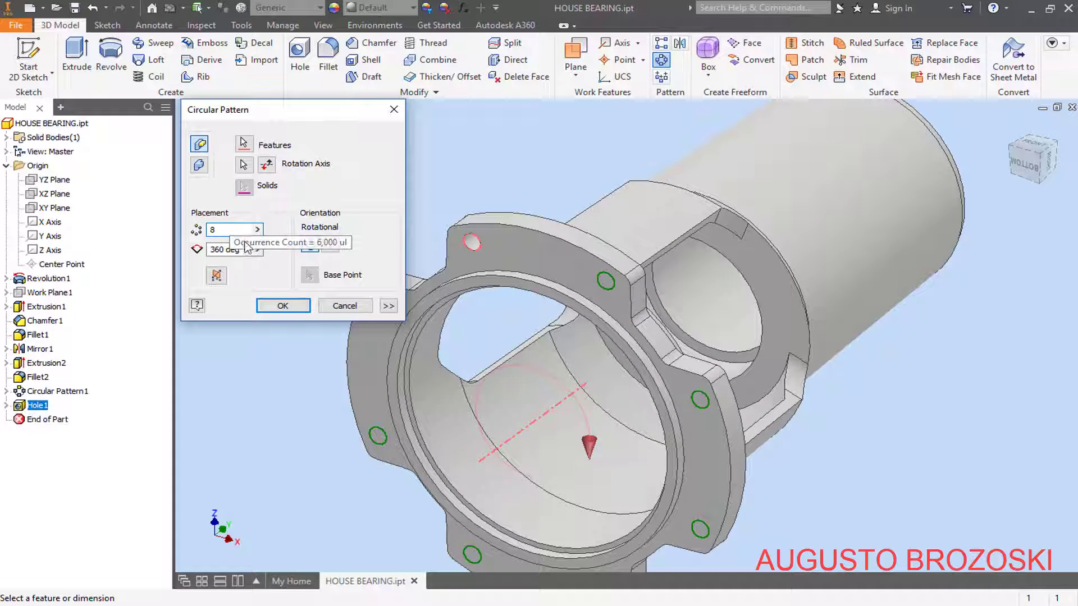
click(212, 249)
scroll(606, 349, up, 3)
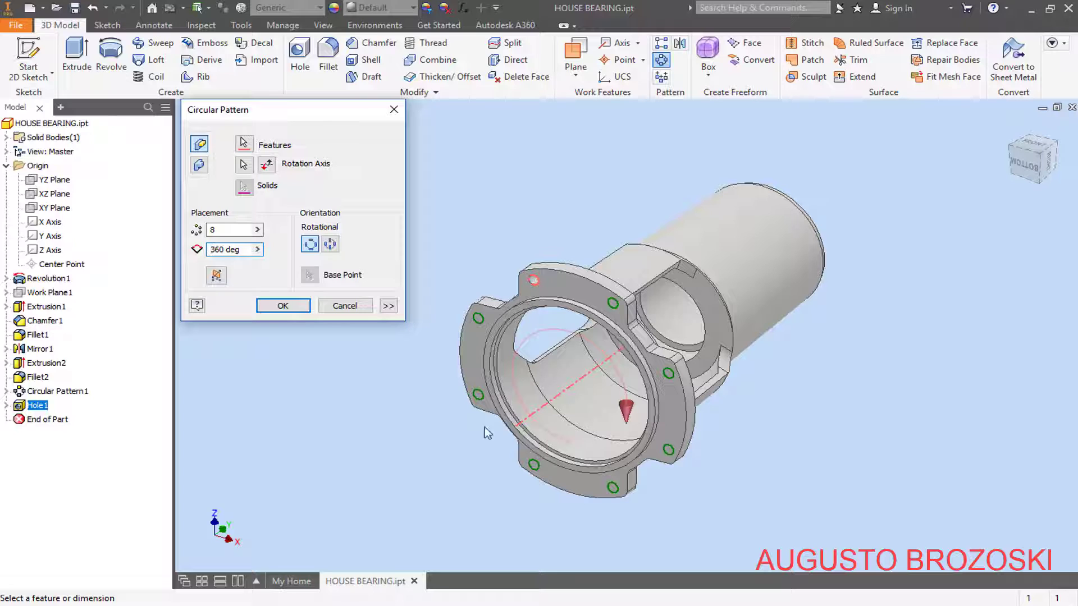
click(282, 305)
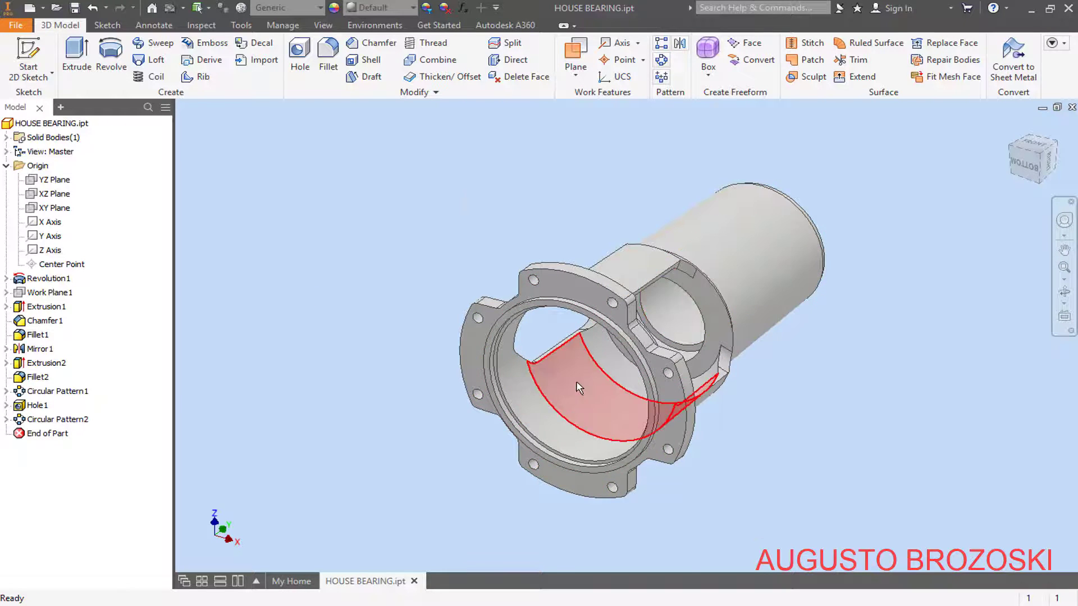
Step: Check the M6x1 hole layout in the PDF drawing and start a sketch on the inner annular face with sliced graphics
scroll(575, 381, down, 3)
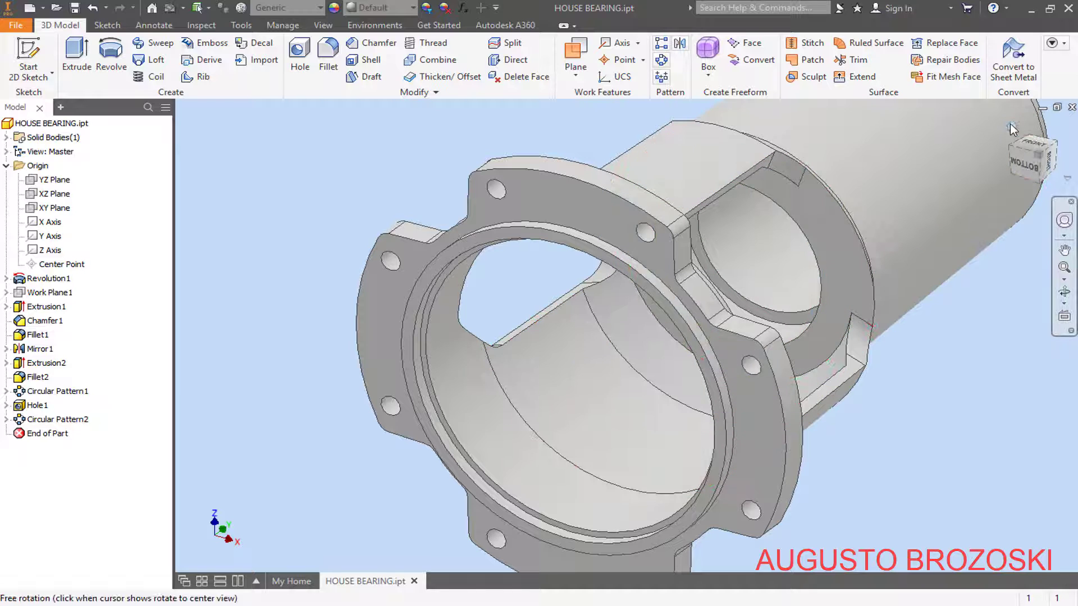
click(1012, 126)
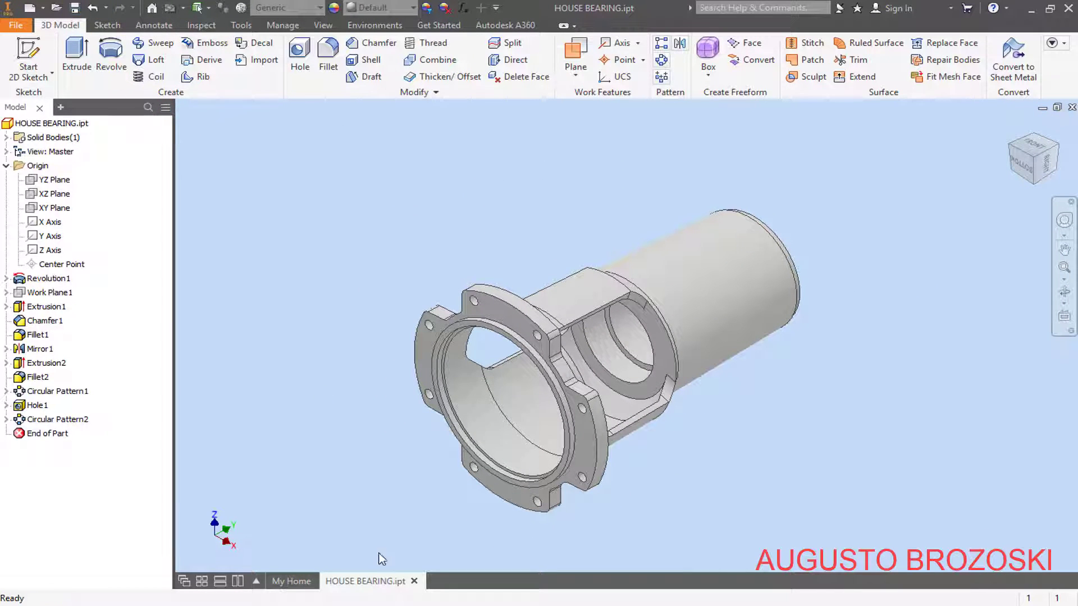
click(393, 600)
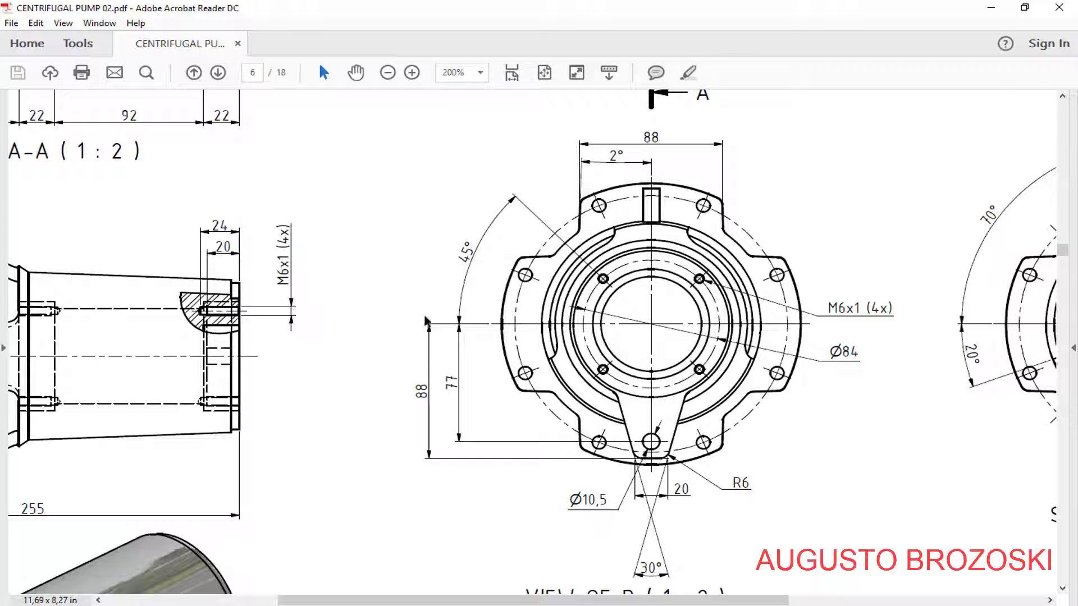
drag(563, 600, 499, 600)
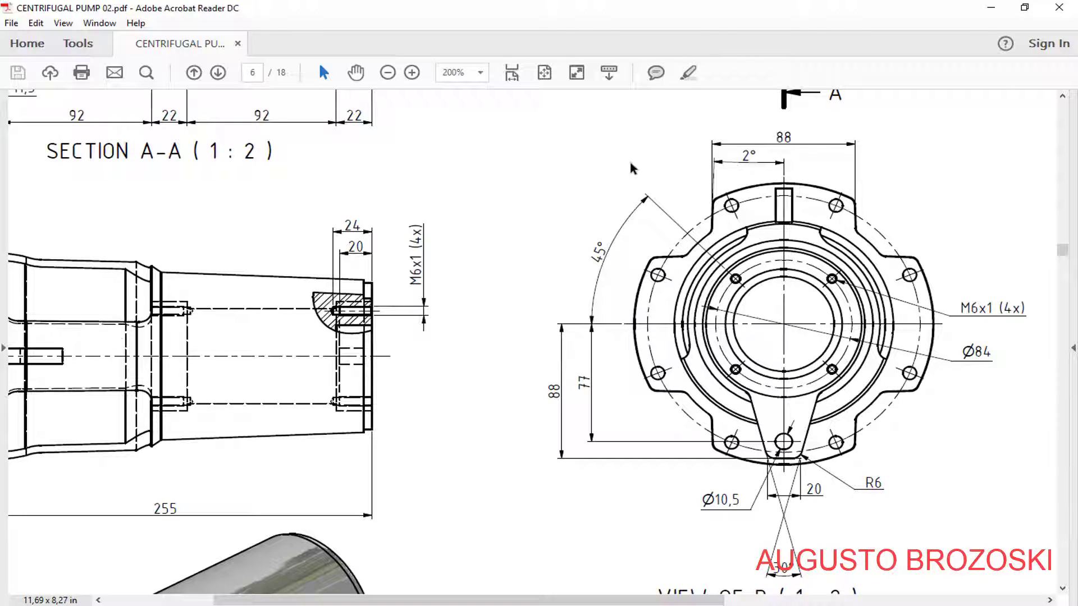
click(990, 8)
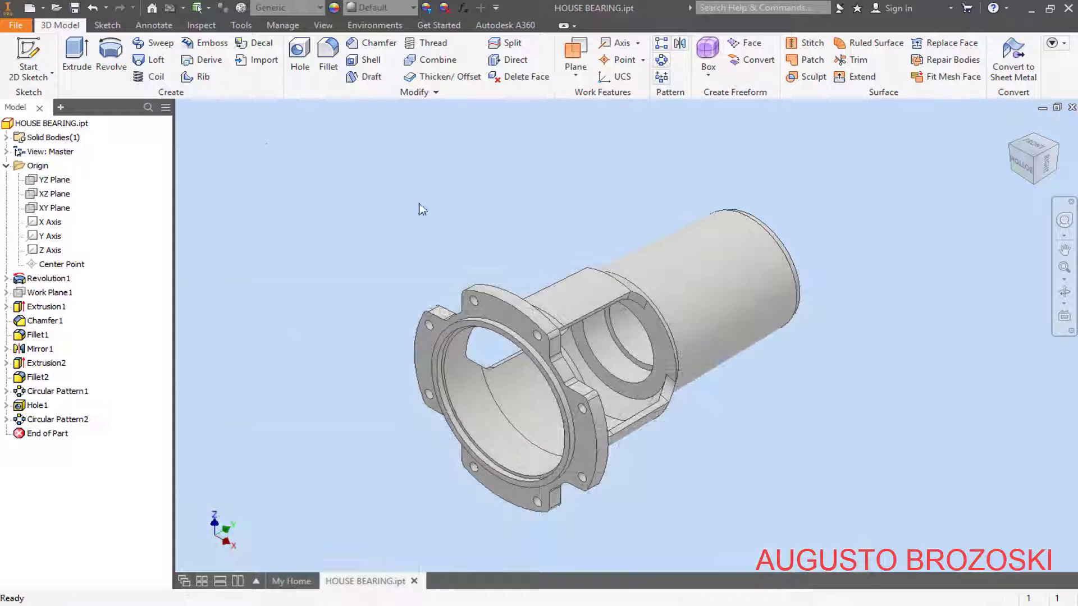
click(32, 49)
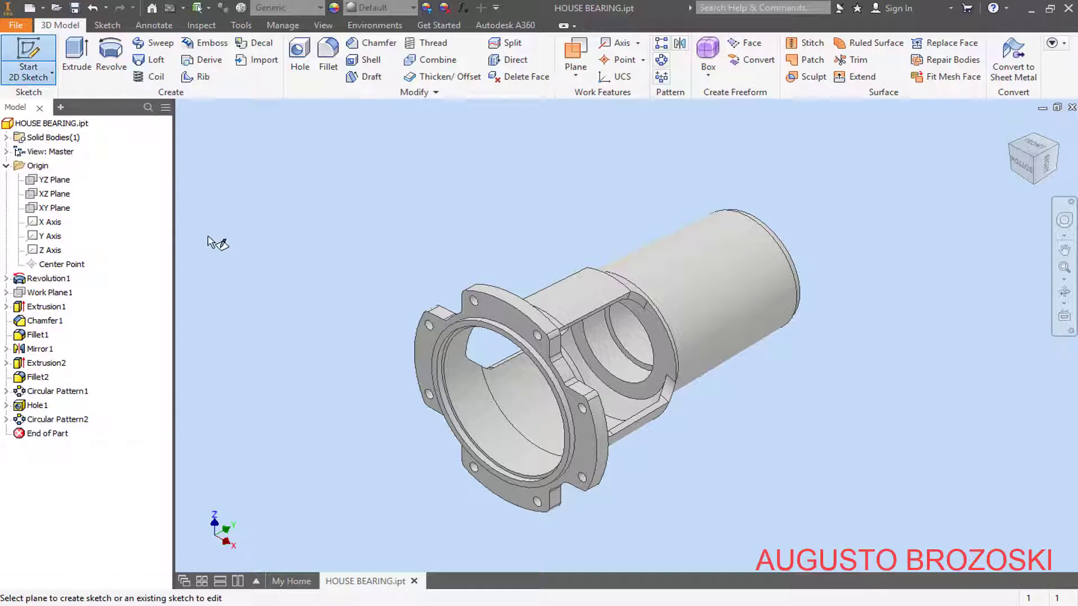
click(658, 341)
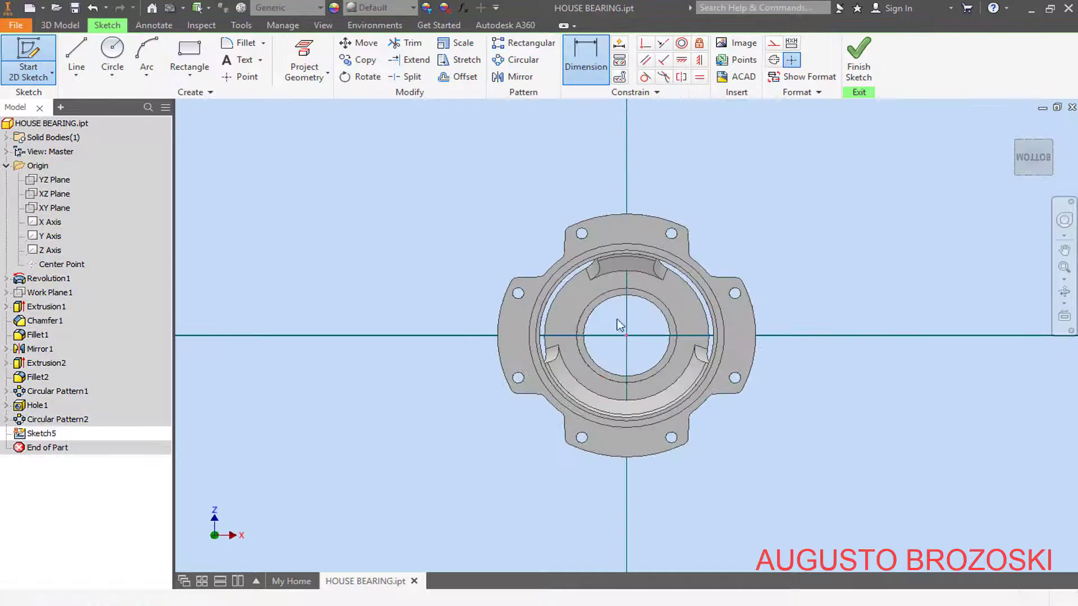
right_click(425, 220)
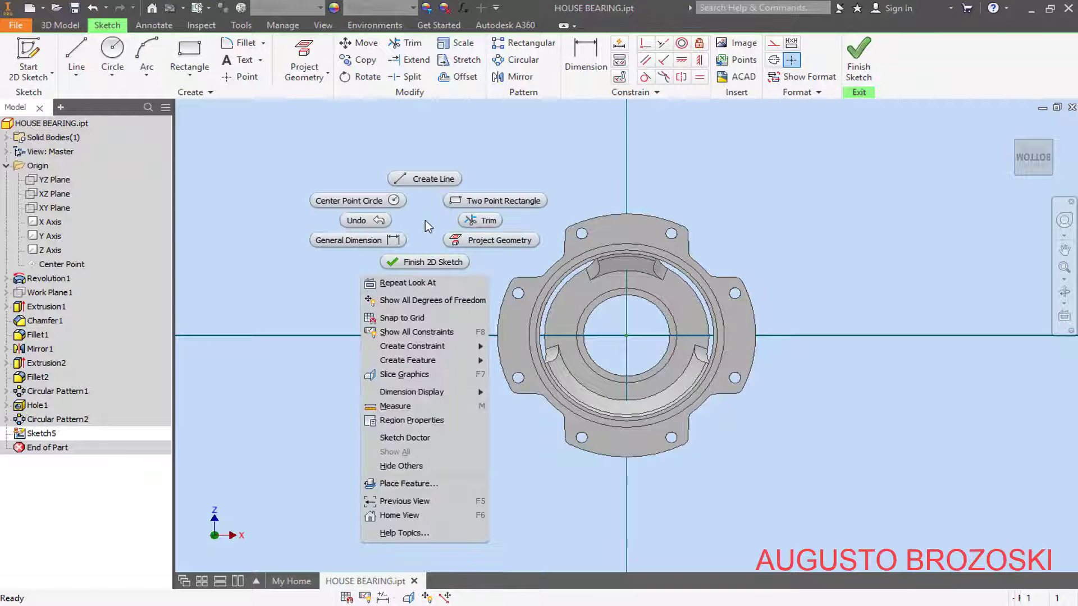
click(415, 375)
scroll(737, 345, down, 3)
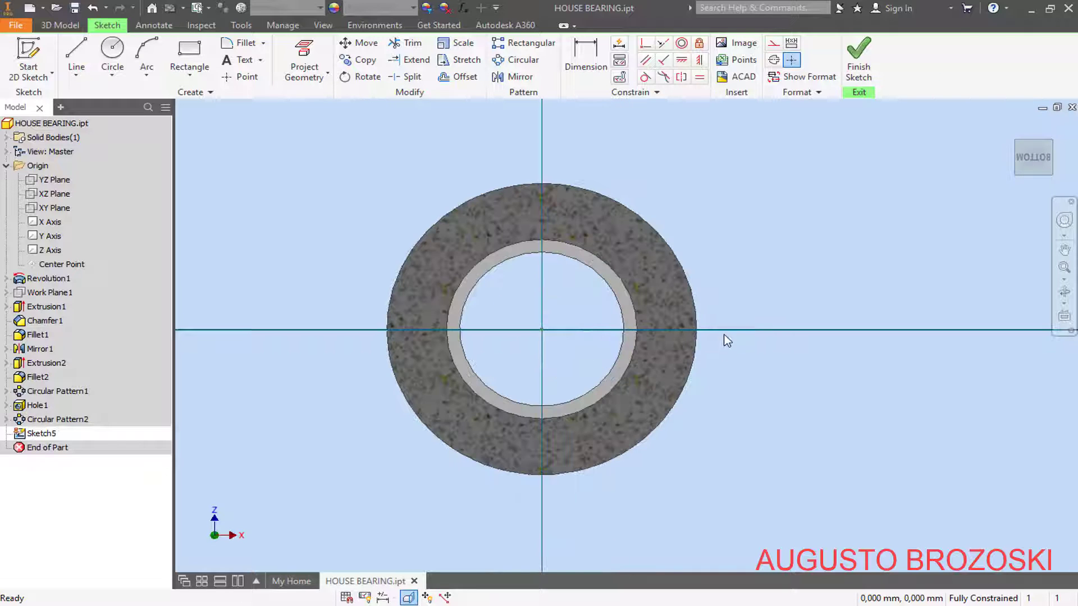
Step: Sketch a slanted line about 46 mm long up-left from the origin and a vertical line from the origin to the inner ring's outer edge
click(76, 56)
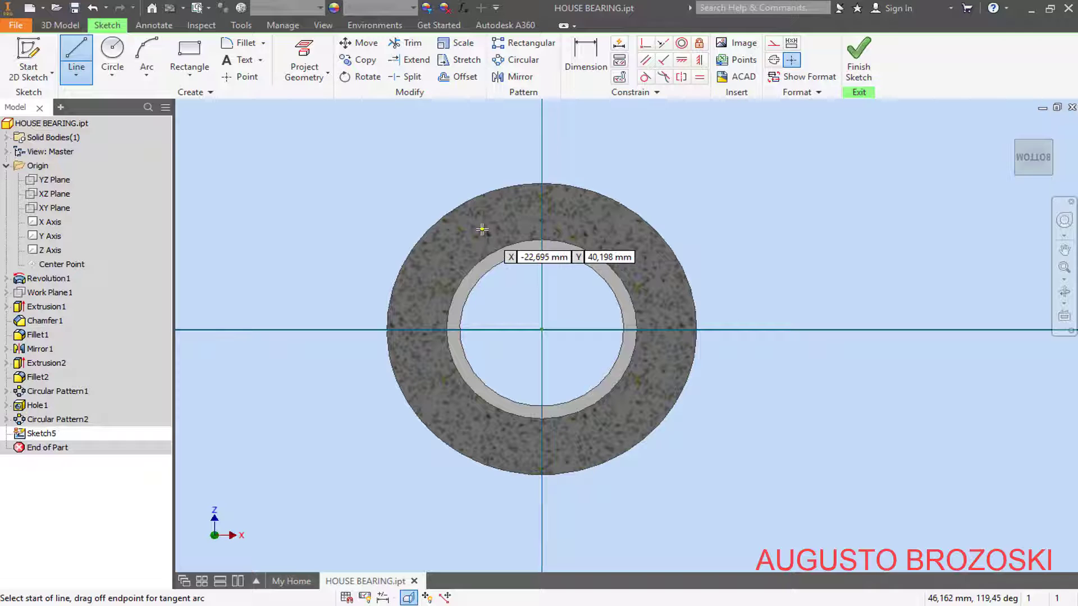
click(489, 245)
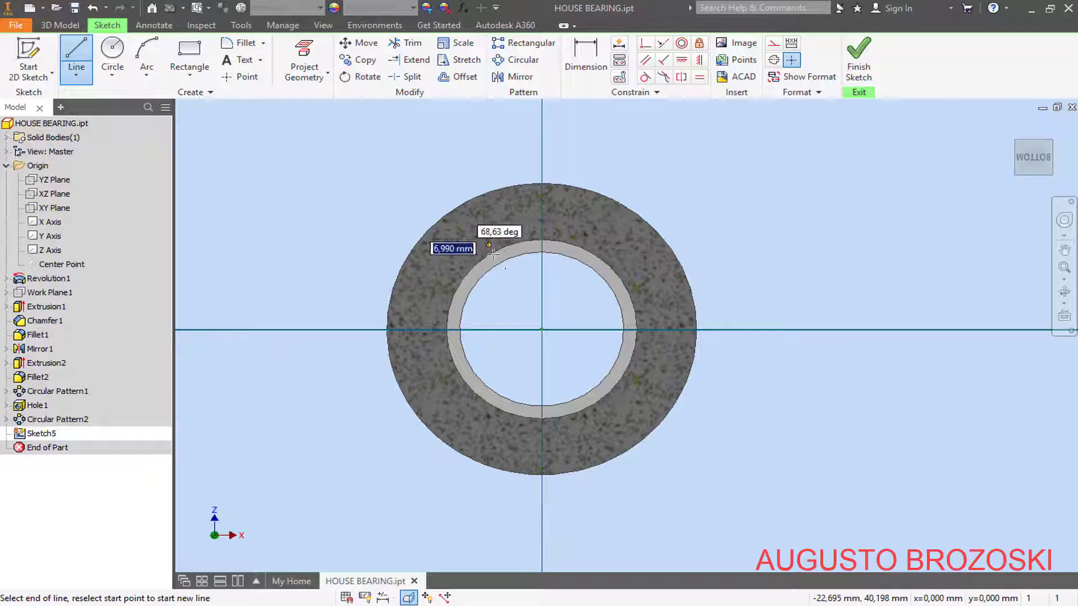
click(543, 327)
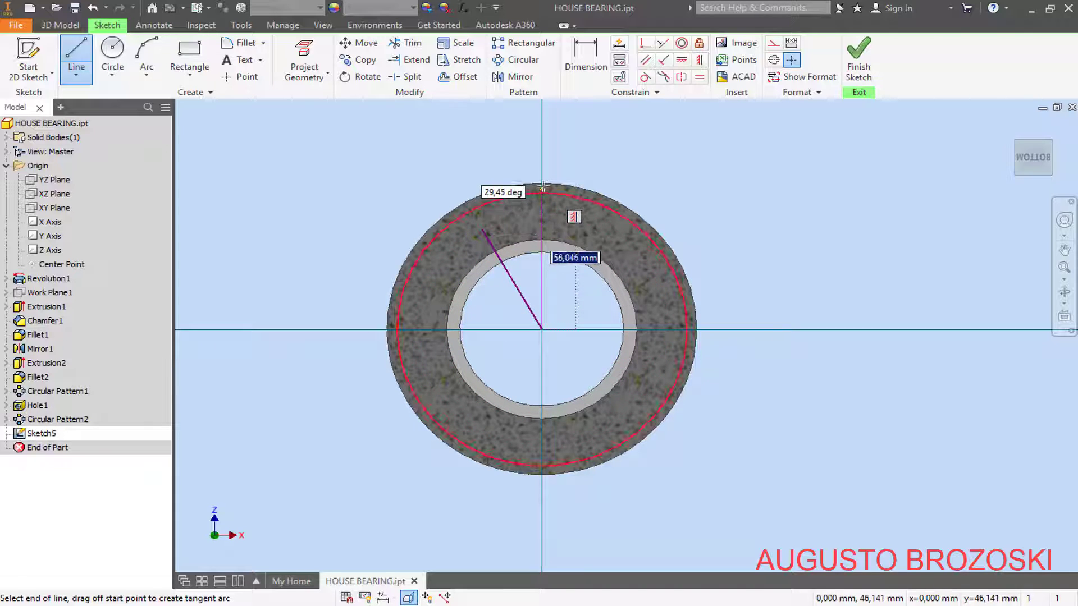
double_click(541, 242)
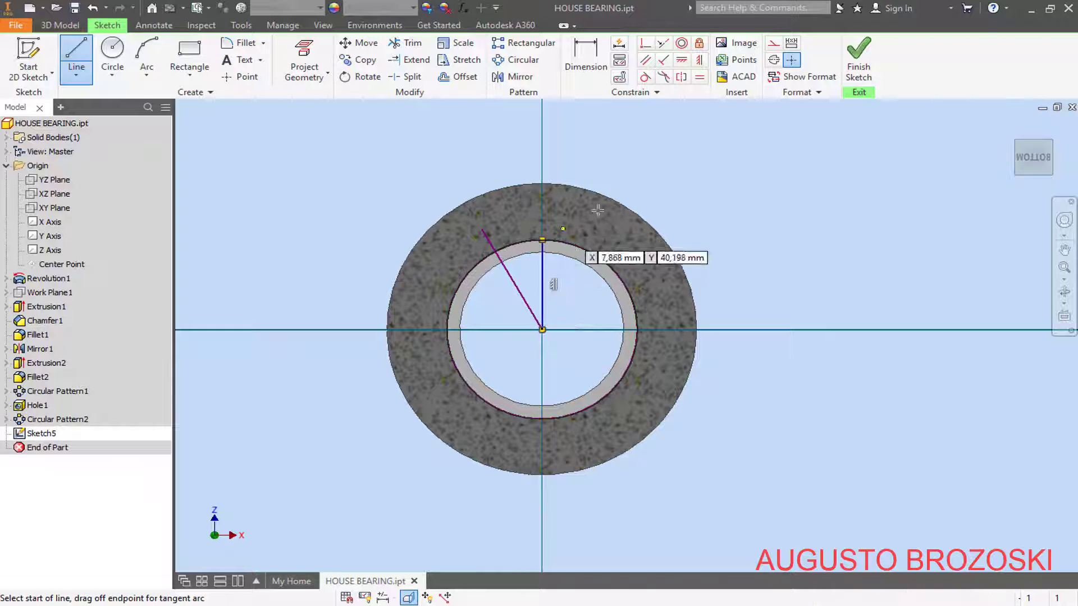
key(Escape)
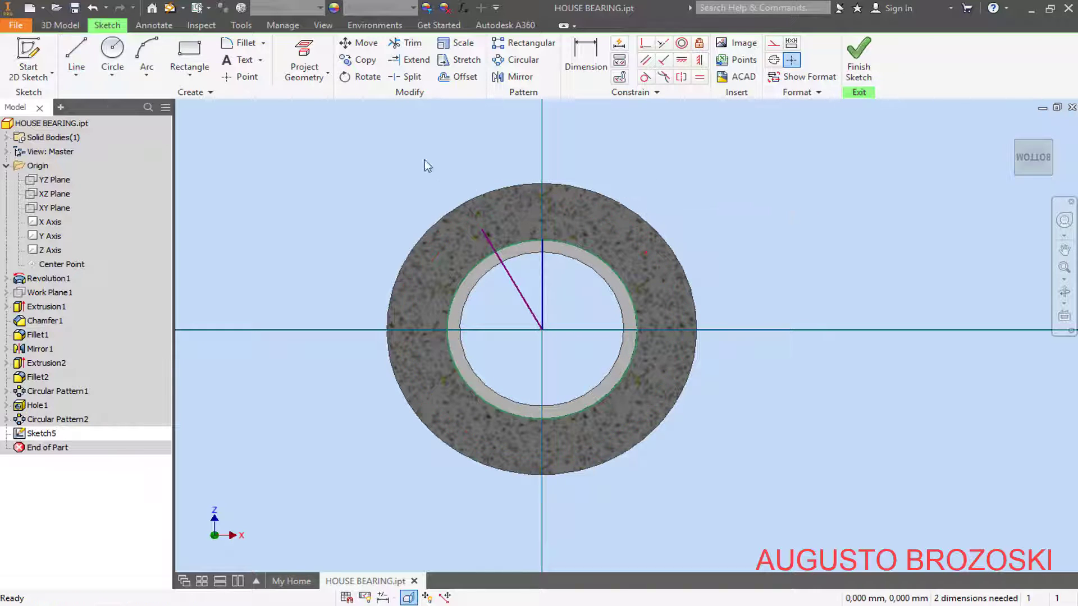
Step: Place a sketch point on the free end of the slanted line as the hole centre
click(240, 77)
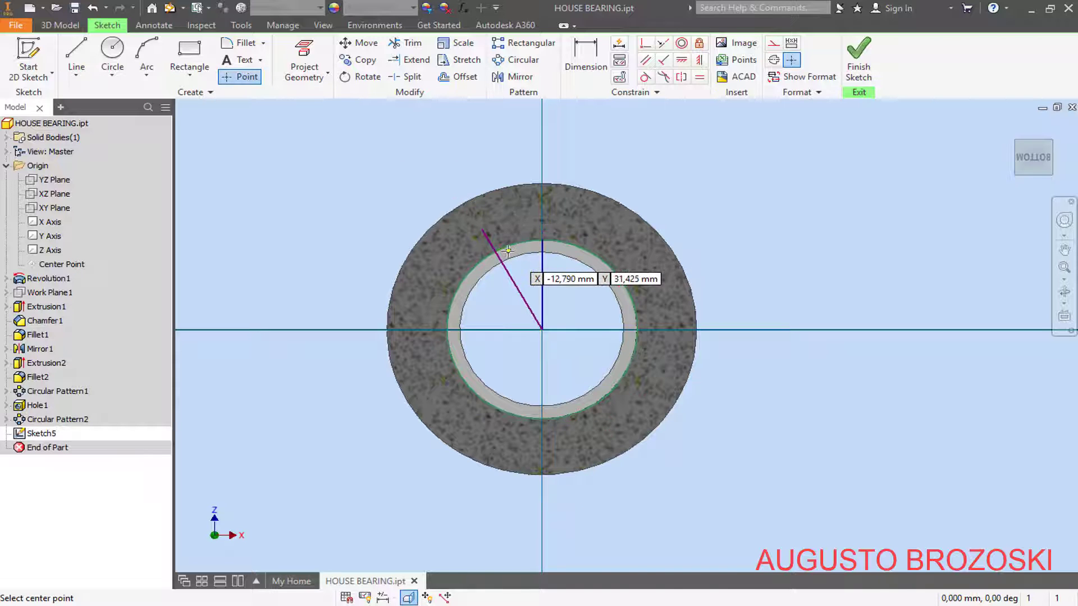
scroll(502, 247, up, 3)
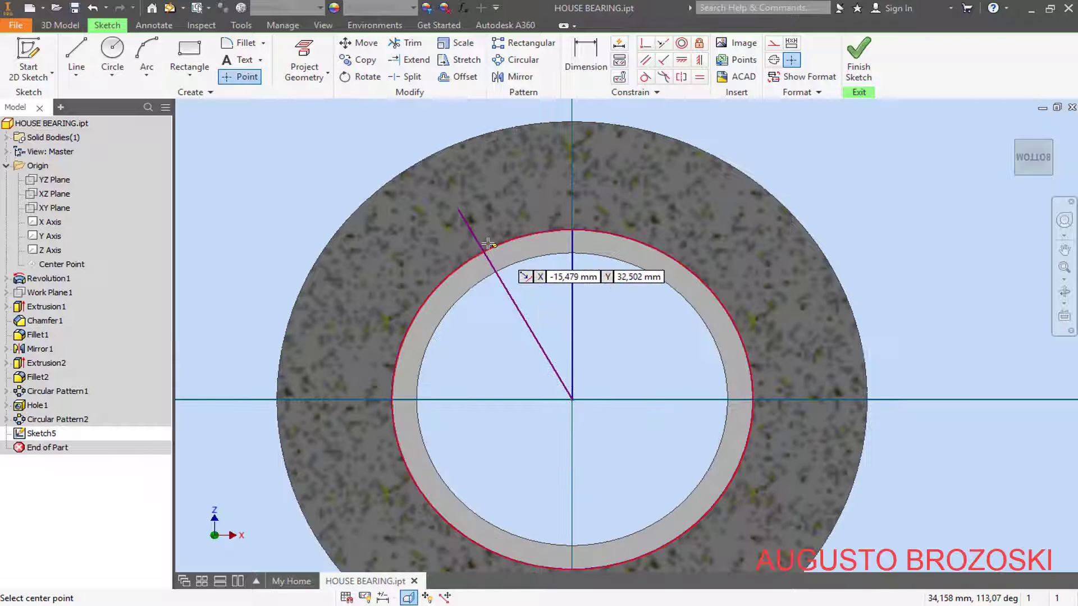
click(457, 211)
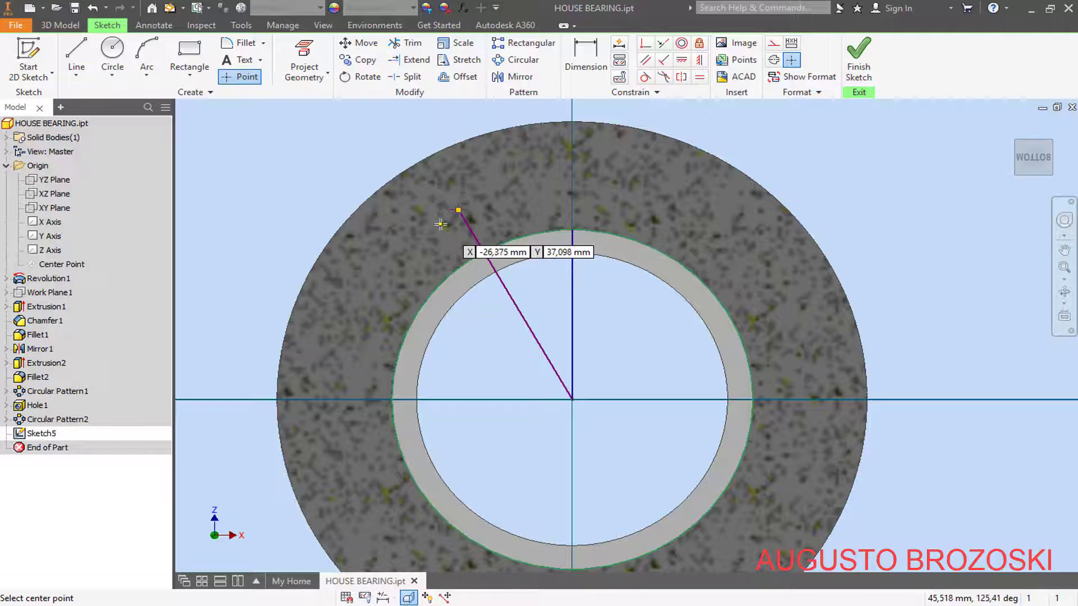
key(Escape)
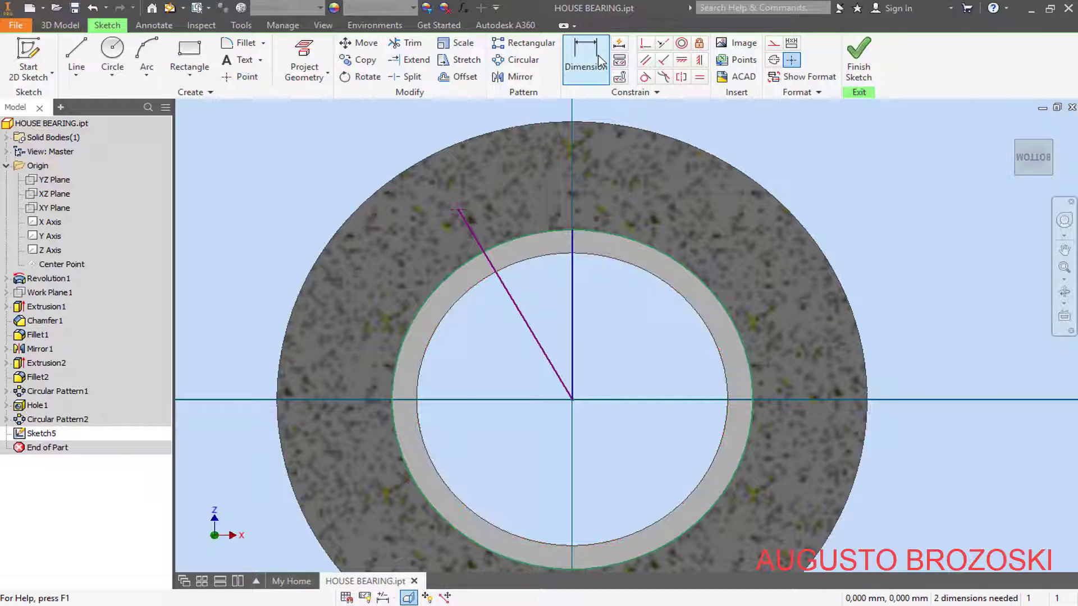
Step: Dimension the angle between the slanted and vertical lines as 45°, checking the value in the PDF drawing
click(589, 74)
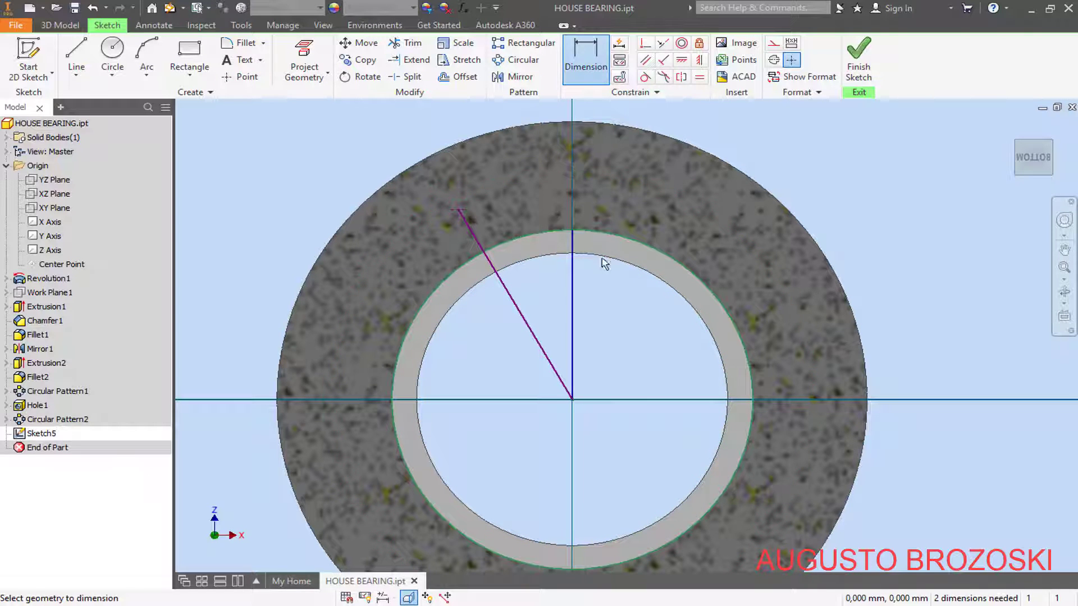
click(572, 281)
click(509, 294)
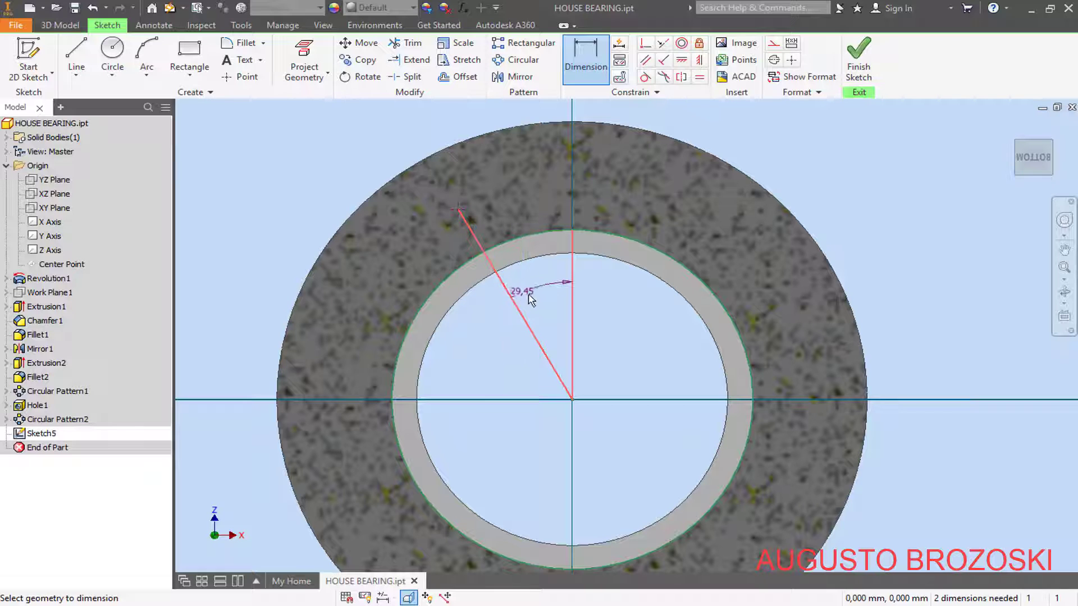
click(540, 303)
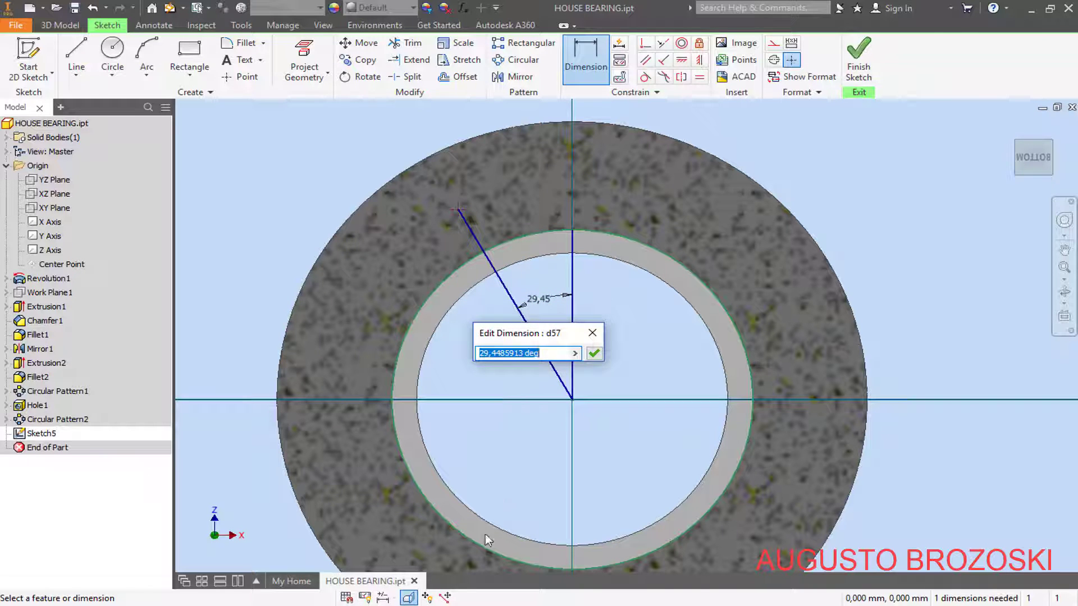
key(alt+Tab)
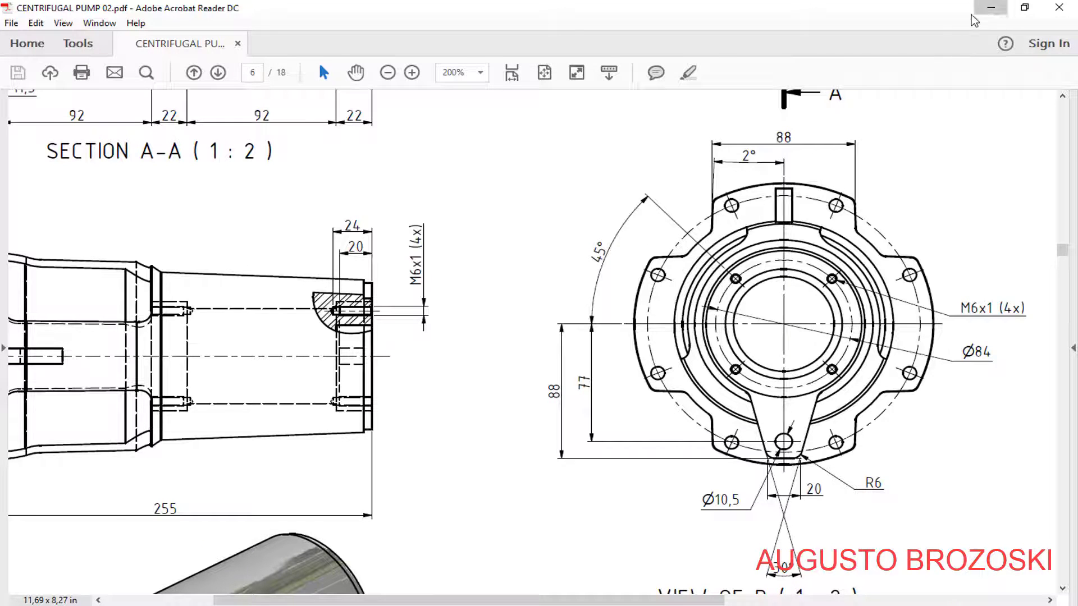
key(alt+Tab)
text(45)
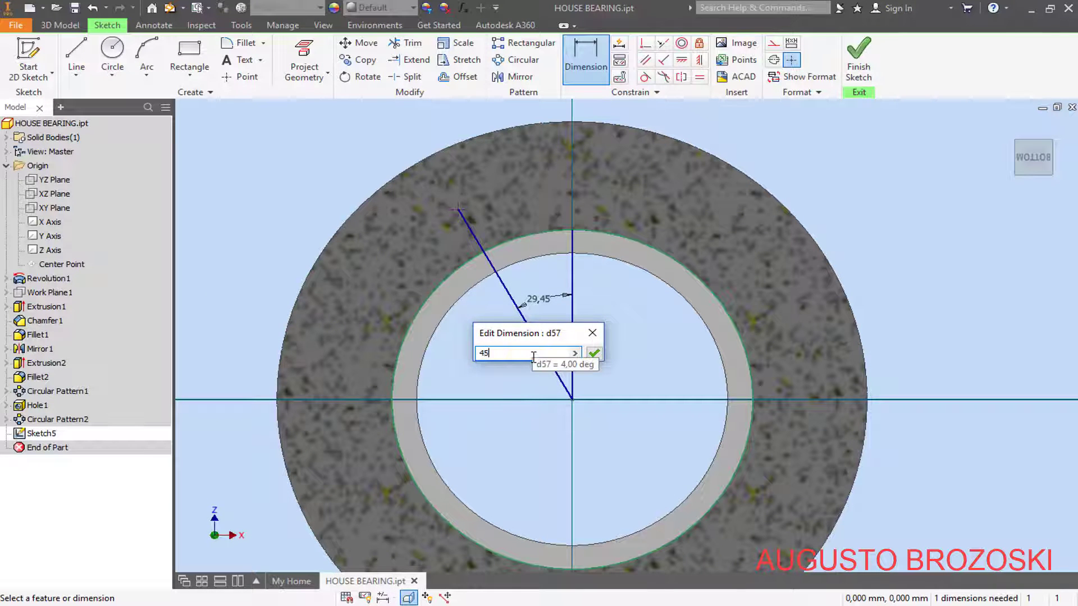
key(Return)
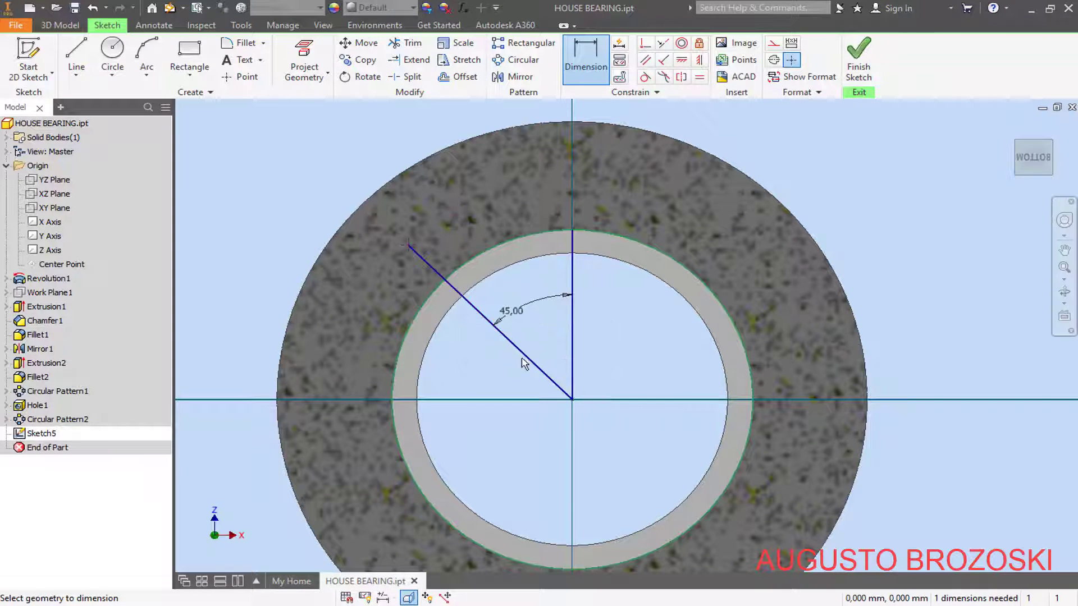
Step: Dimension the slanted line's length as 42 mm from the Ø84 circle in the PDF drawing and finish the sketch
click(475, 321)
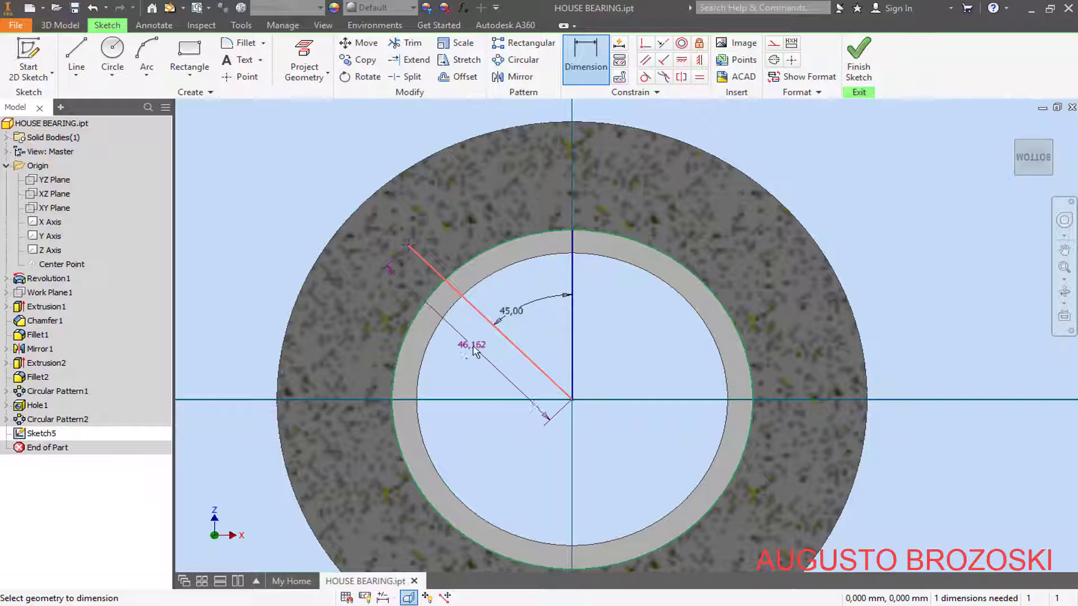
click(473, 356)
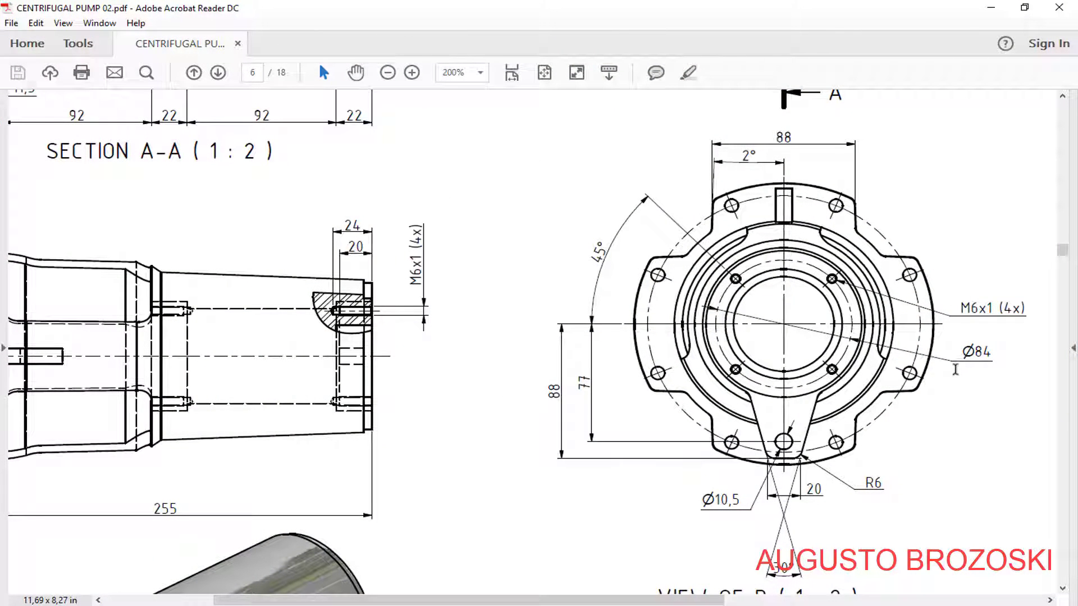
click(990, 7)
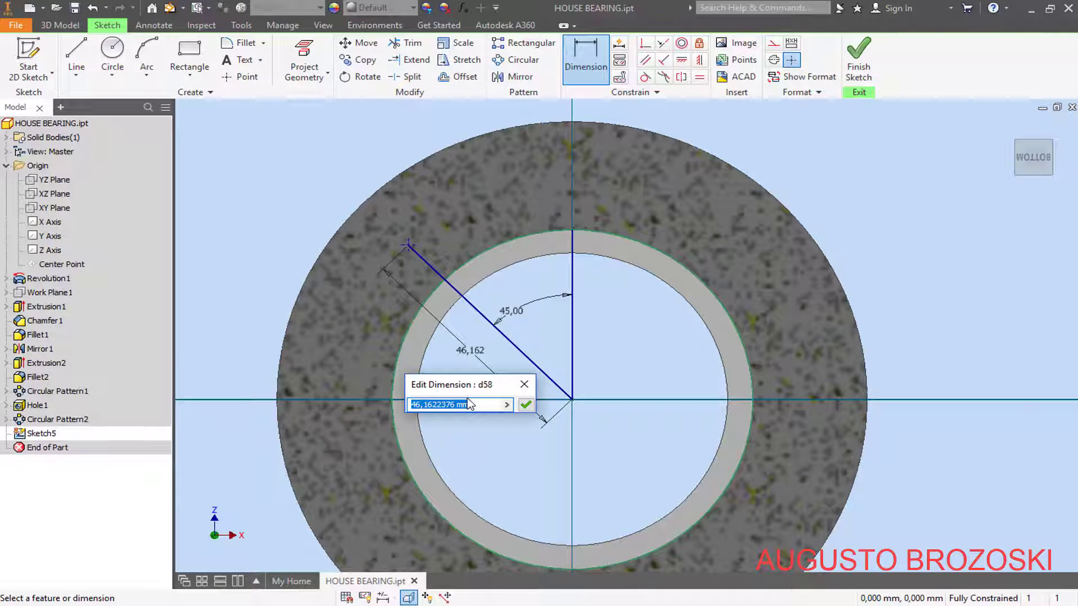
text(42)
key(Return)
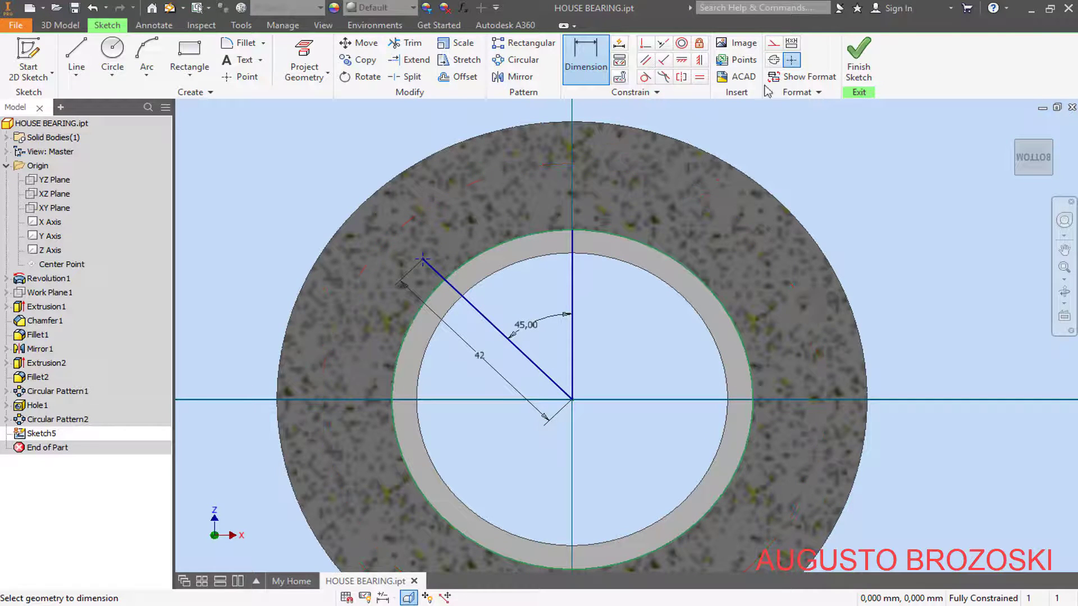
click(852, 64)
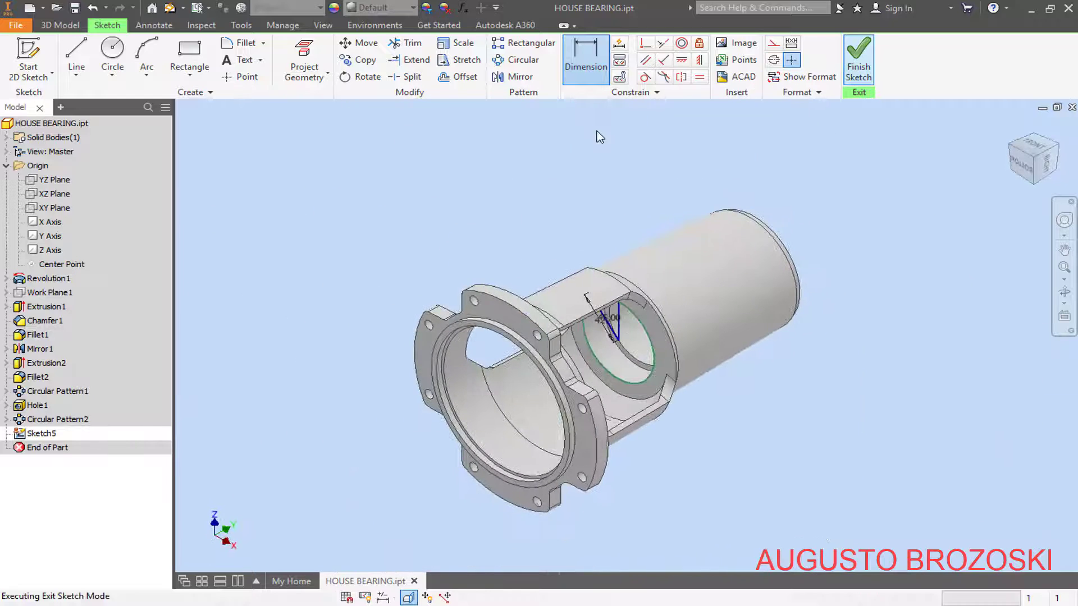
Step: Start a tapped hole on the sketch point using the ANSI Metric M Profile thread type
click(300, 56)
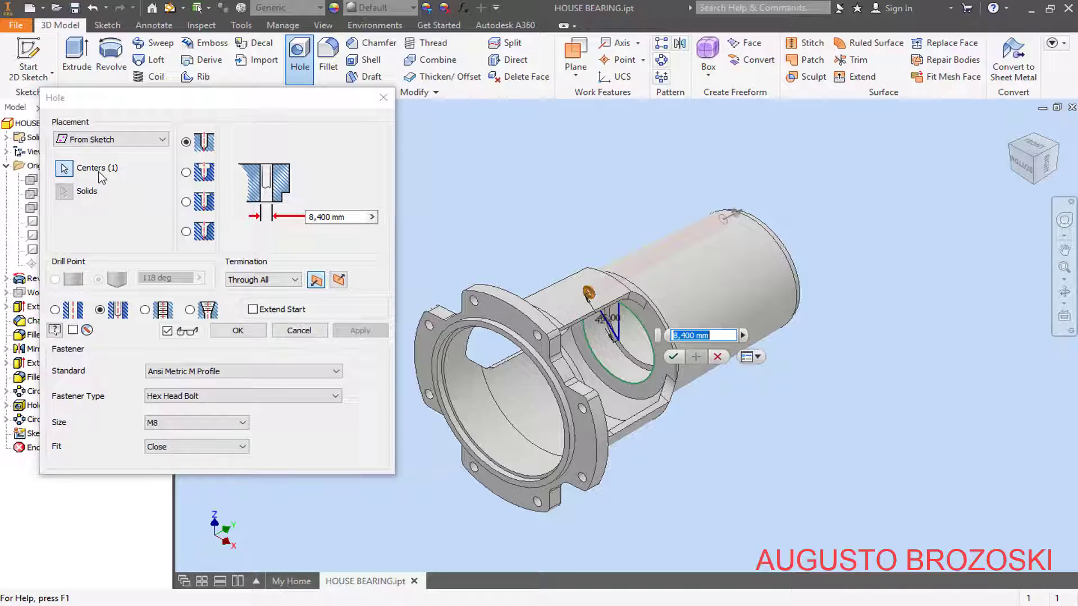
click(145, 310)
click(145, 310)
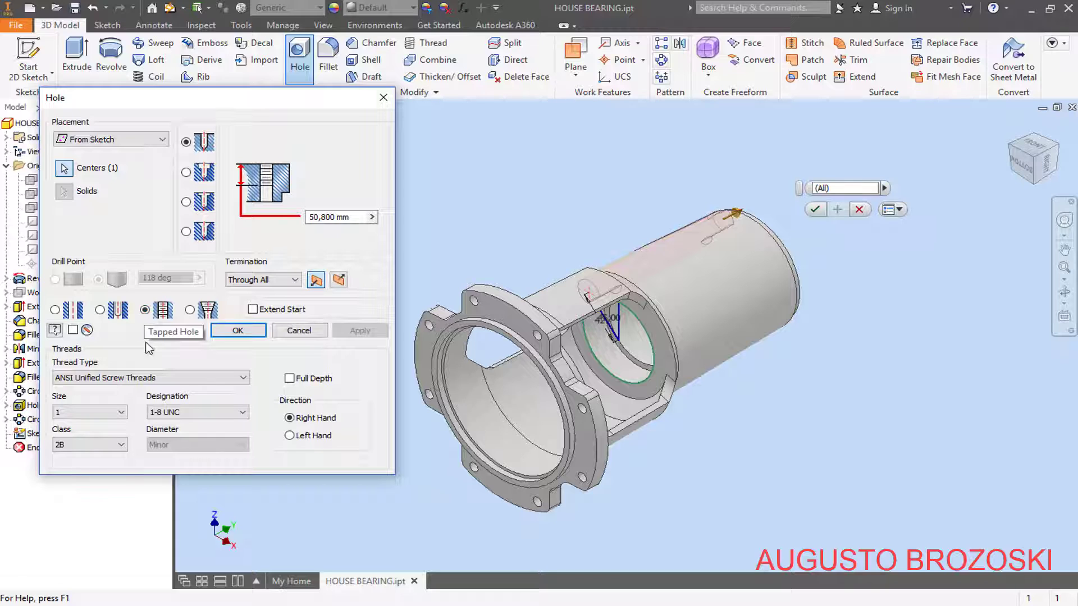
click(150, 379)
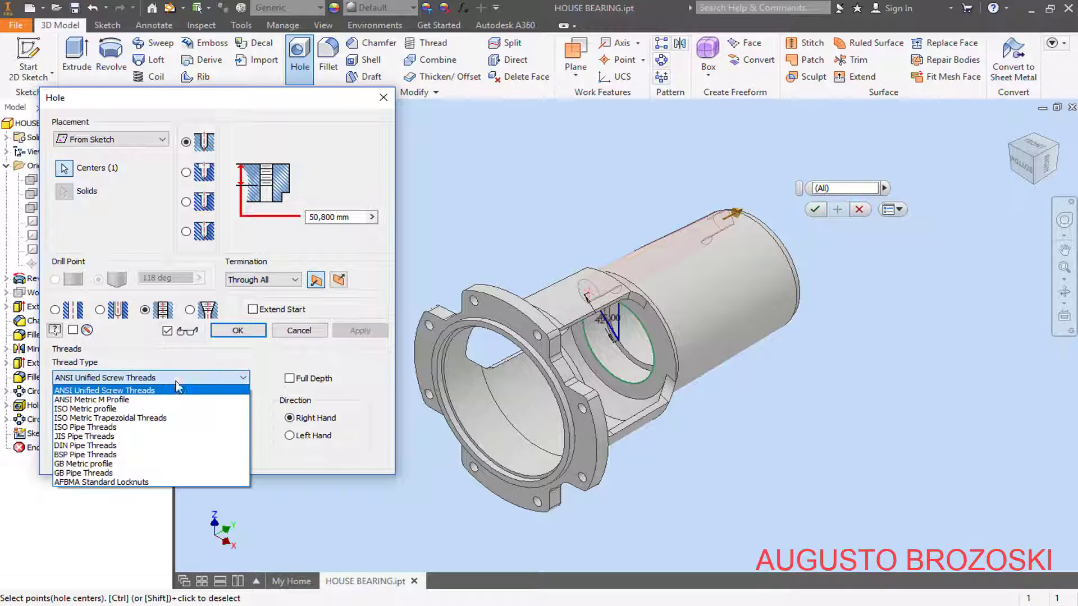
click(104, 400)
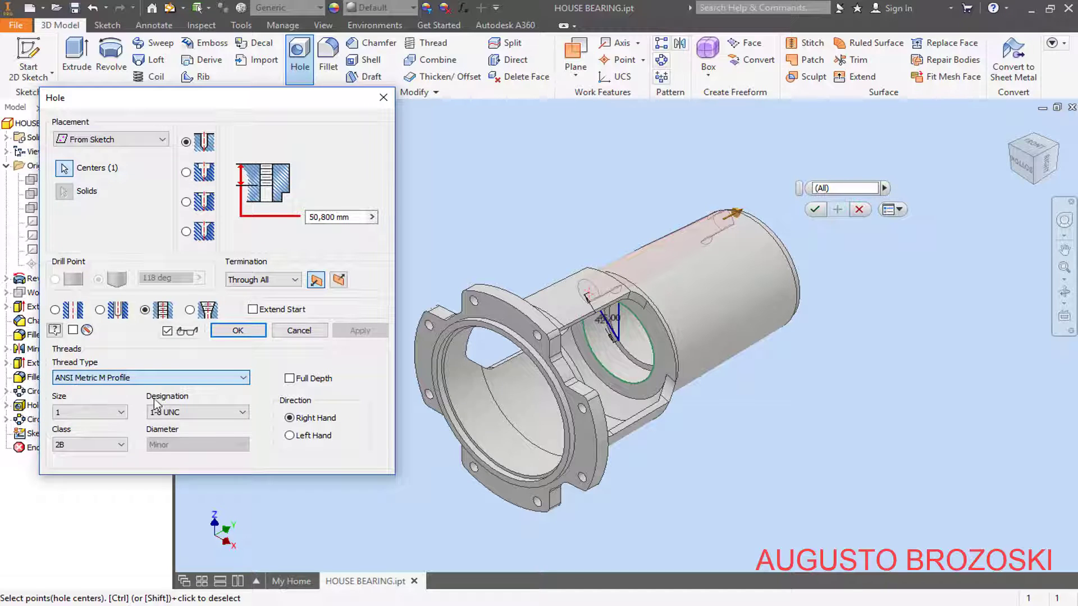
Step: Set the tapped hole's thread size to 8 with the M8x1 designation
click(122, 414)
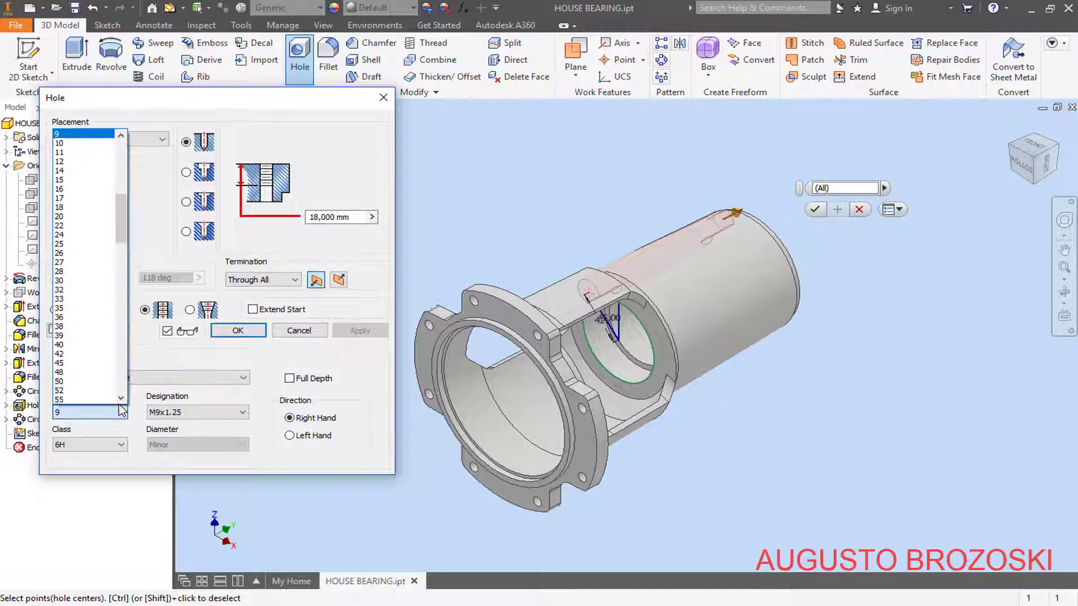
scroll(85, 270, up, 2)
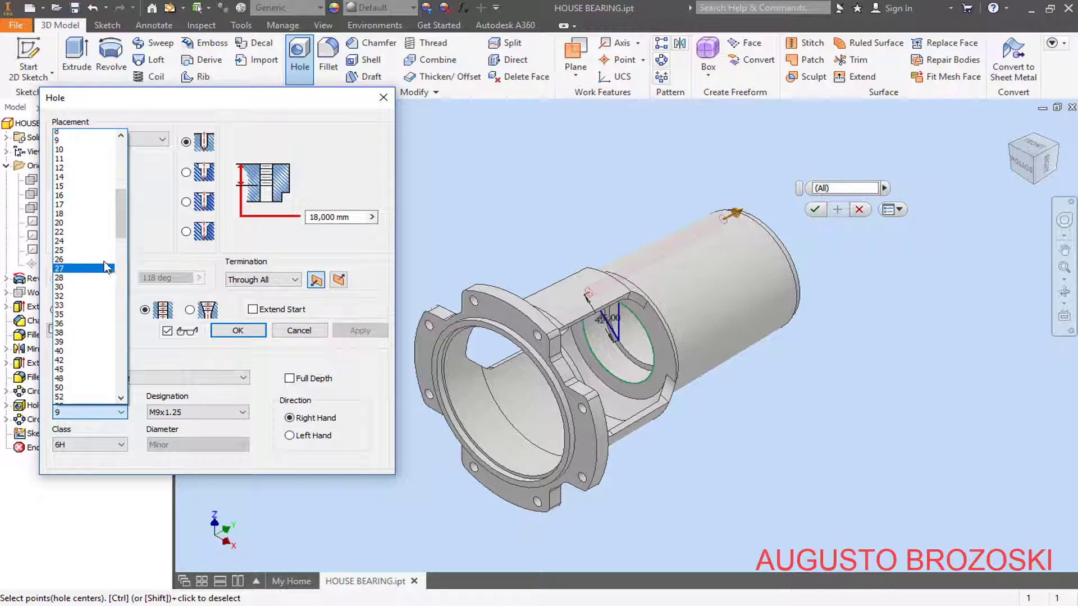
click(96, 207)
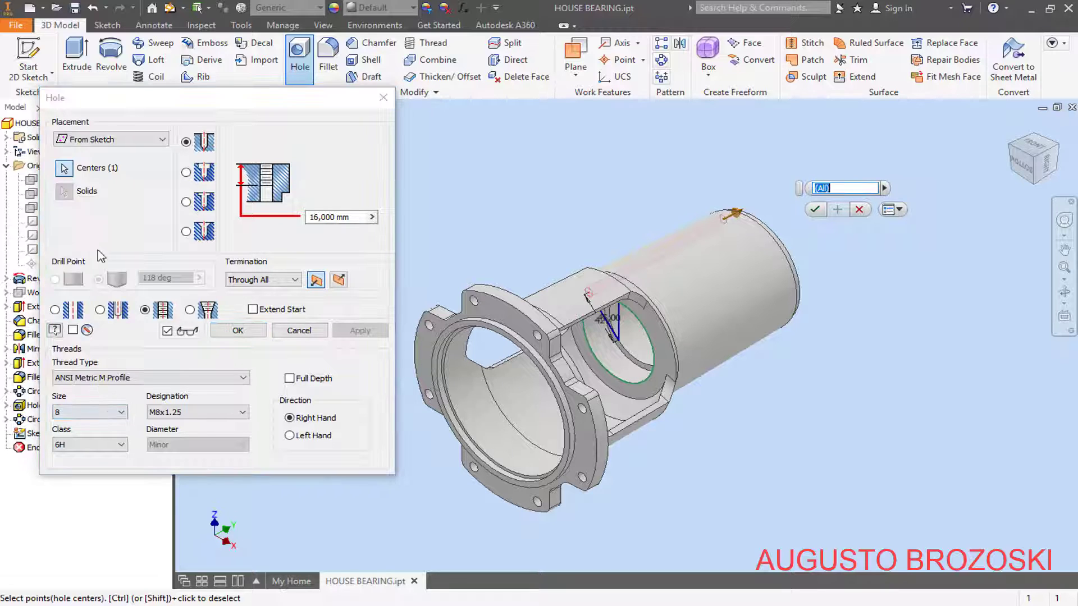
click(243, 414)
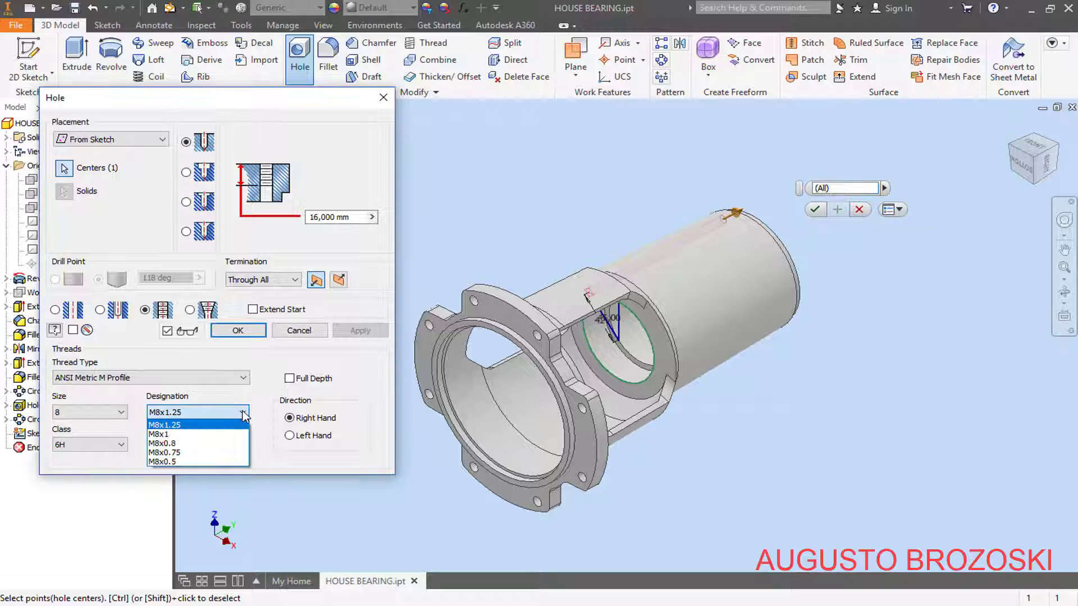
click(177, 434)
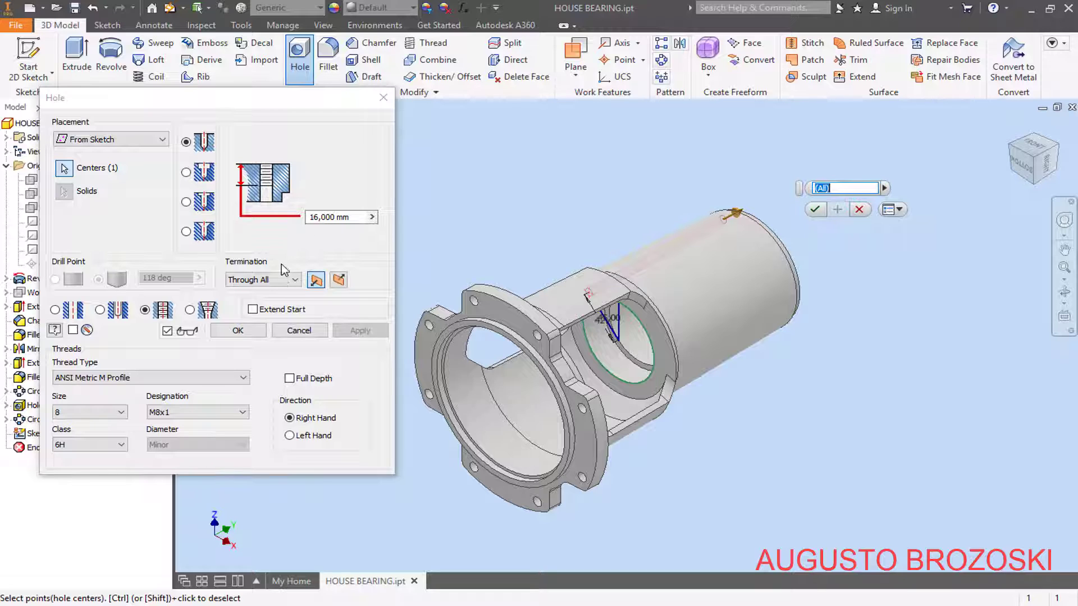
Step: Set the hole termination to Distance and the thread size to 6 for M6x1, checking the callout in the PDF drawing
click(288, 282)
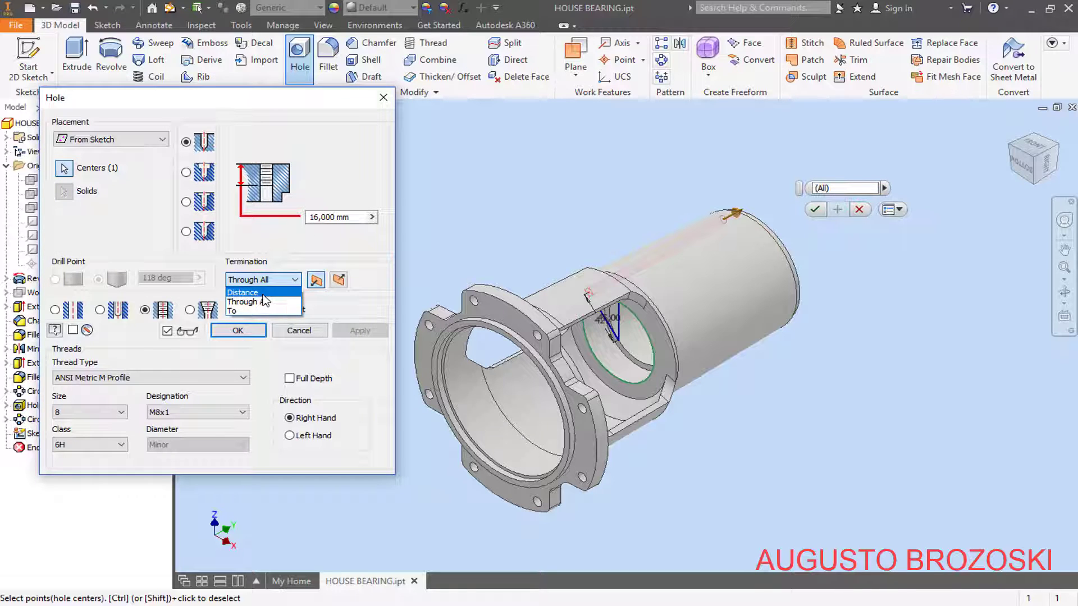
click(263, 293)
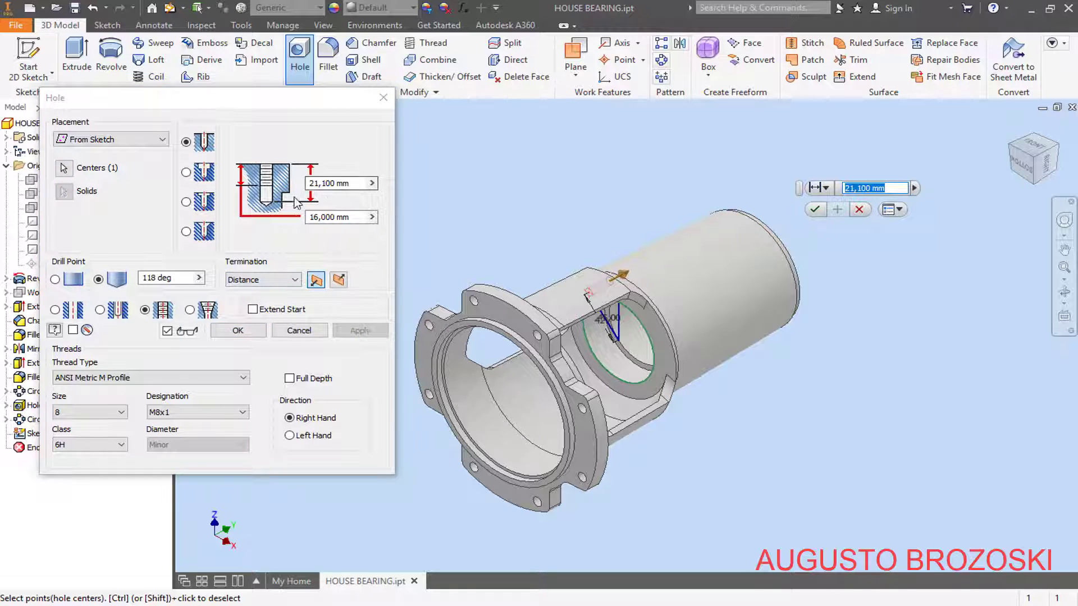
click(431, 604)
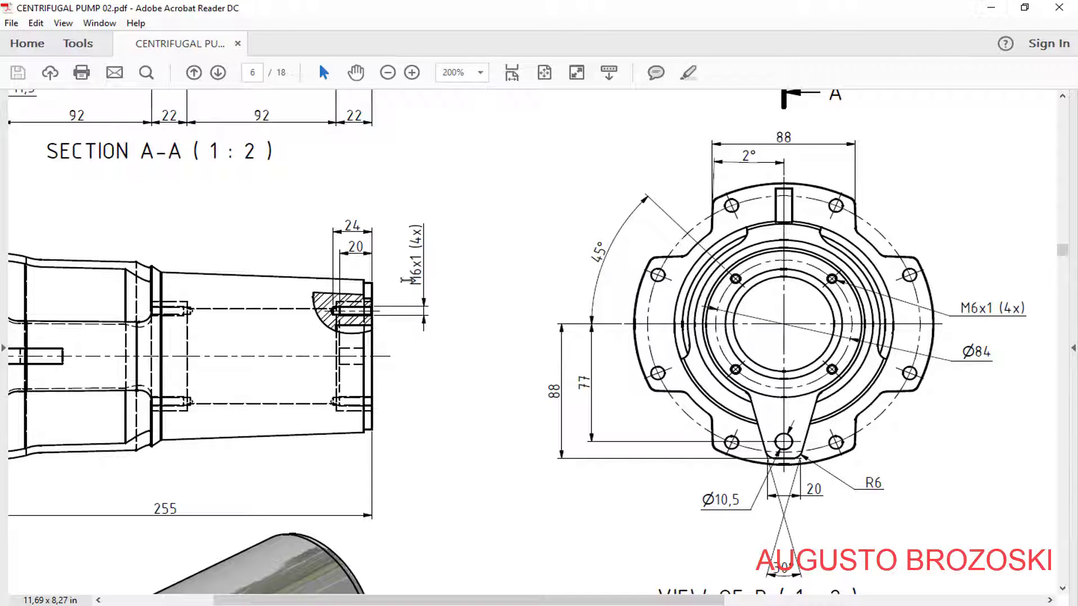
click(991, 7)
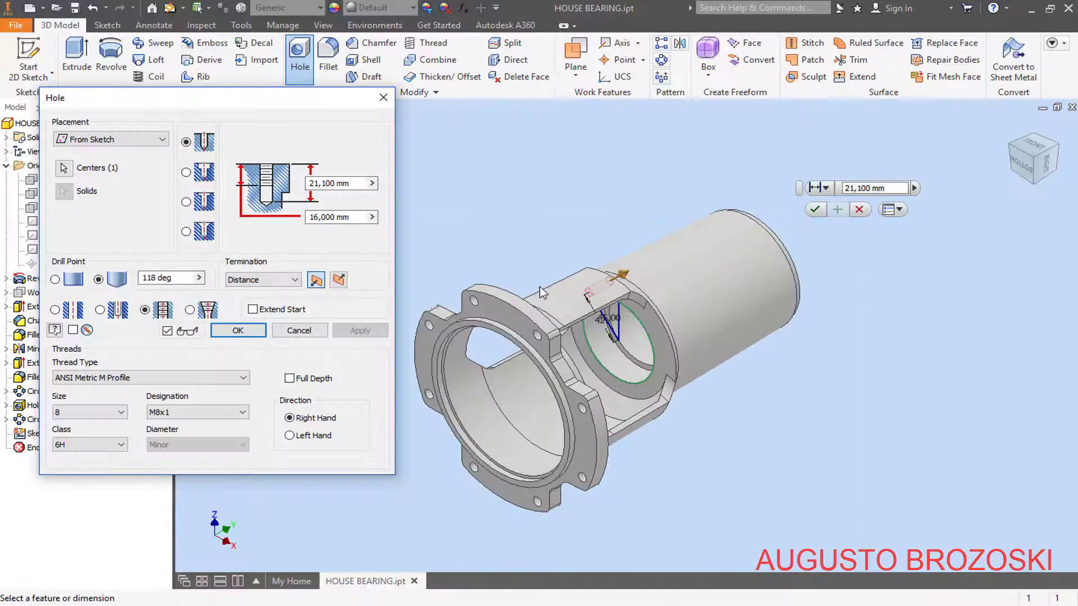
click(112, 414)
scroll(100, 234, up, 3)
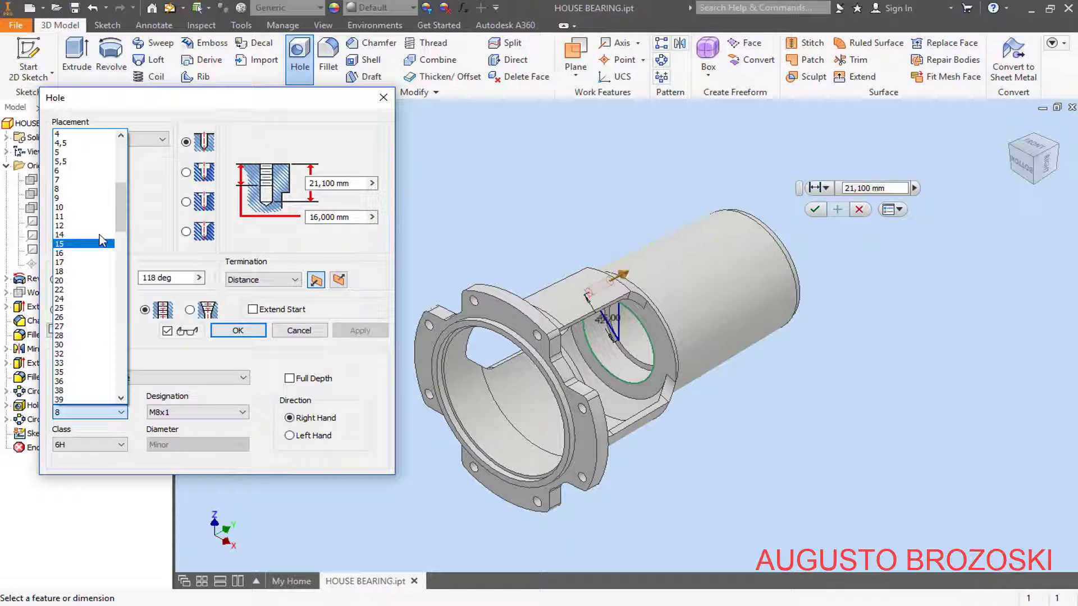
click(85, 170)
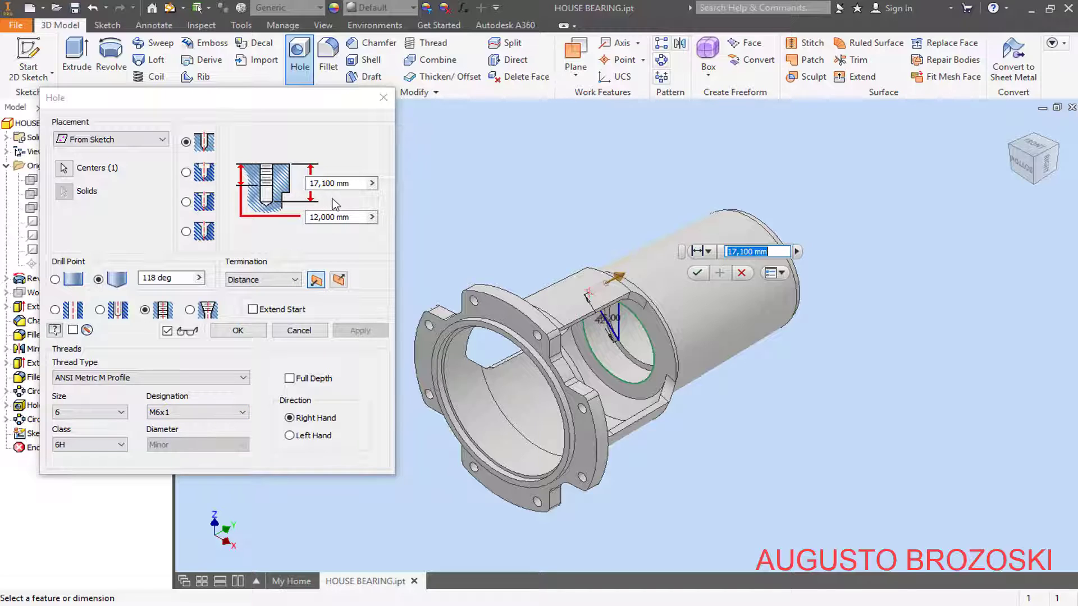
Step: Set the hole depth to 24 mm and the thread depth to 20 mm, and create the tapped hole
click(328, 184)
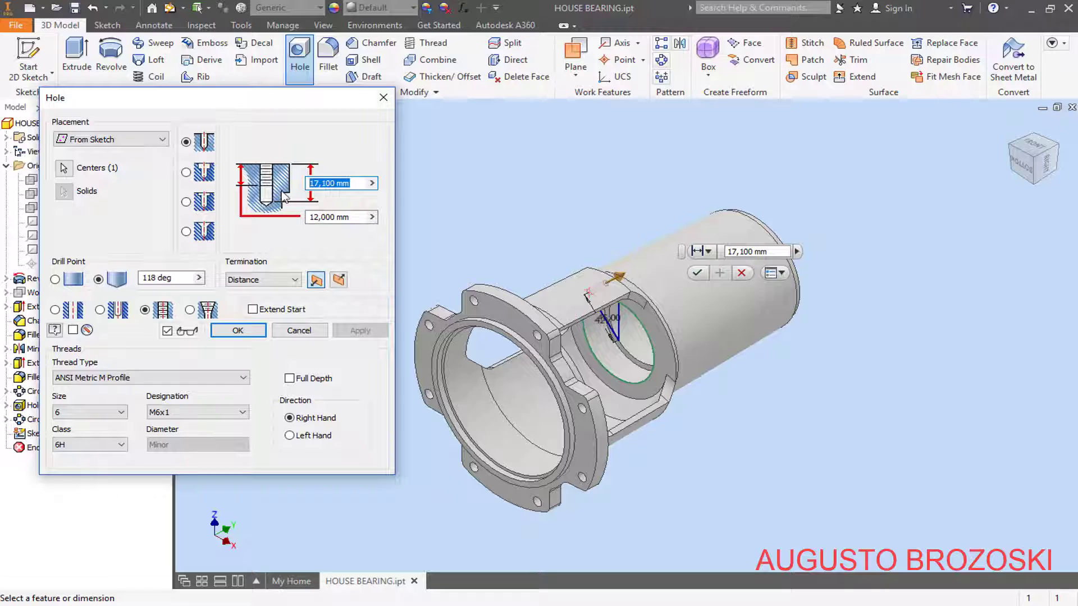
text(24)
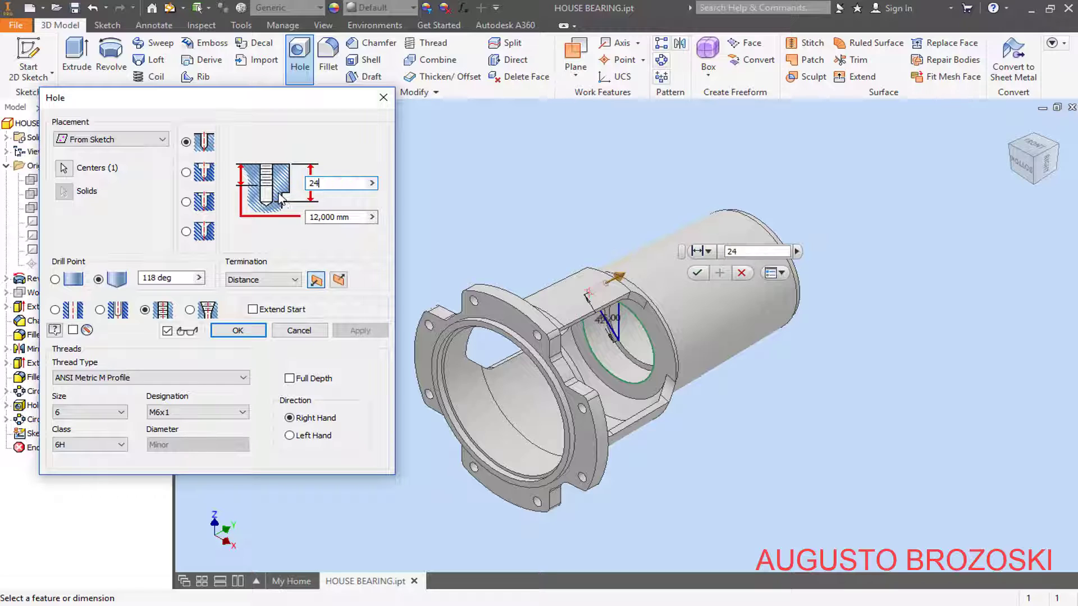
click(347, 216)
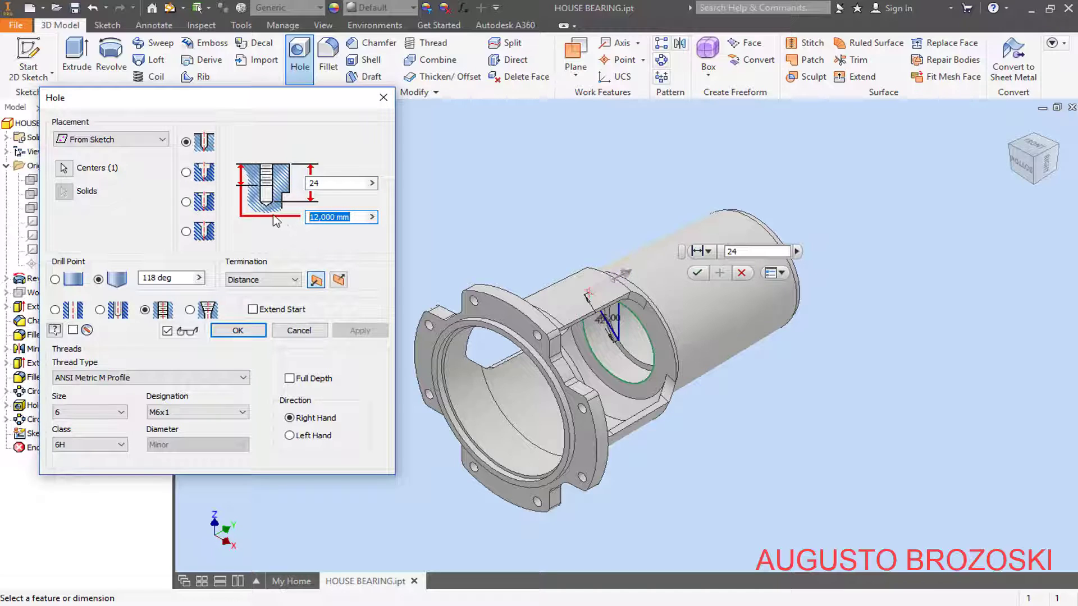
text(20)
click(243, 332)
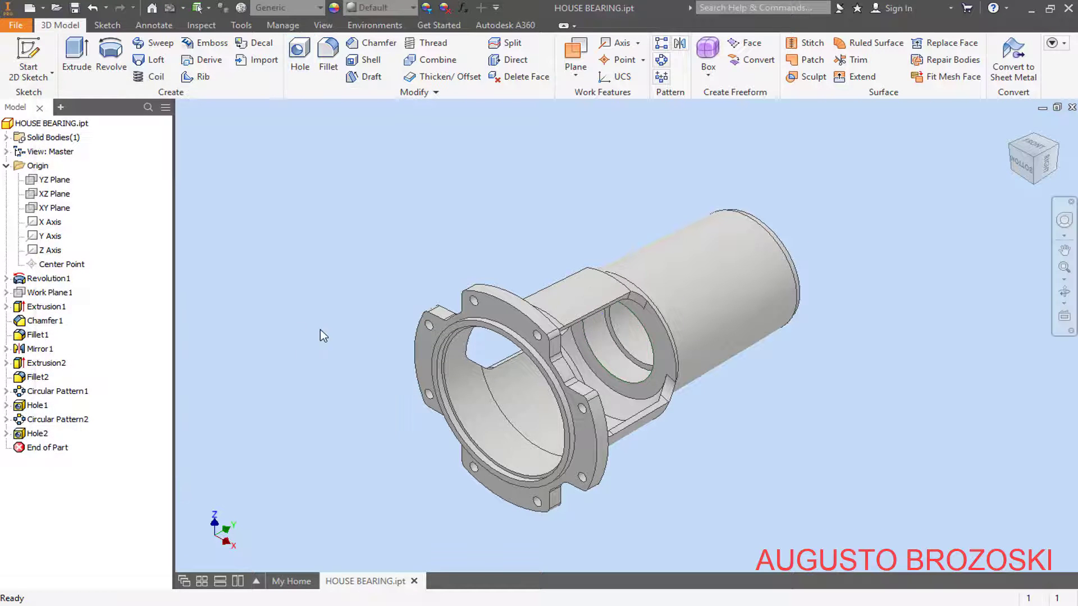
Step: Inspect the new tapped hole on the inner annular face and check the M6x1 hole layout in the PDF drawing
shift+middle_drag(609, 323, 633, 302)
scroll(595, 304, up, 8)
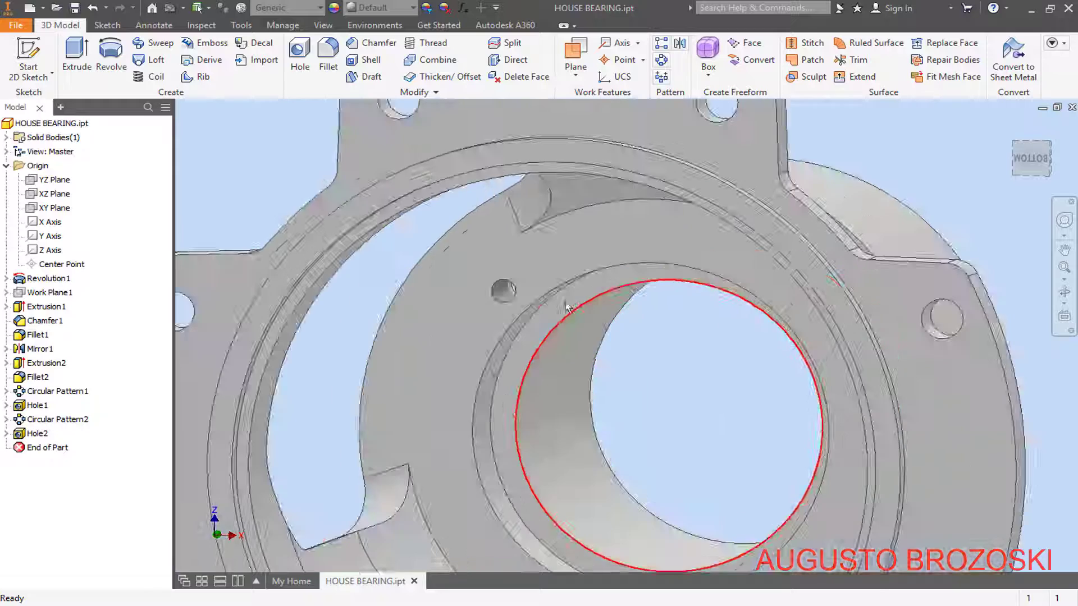
shift+middle_drag(371, 299, 422, 297)
scroll(421, 293, down, 8)
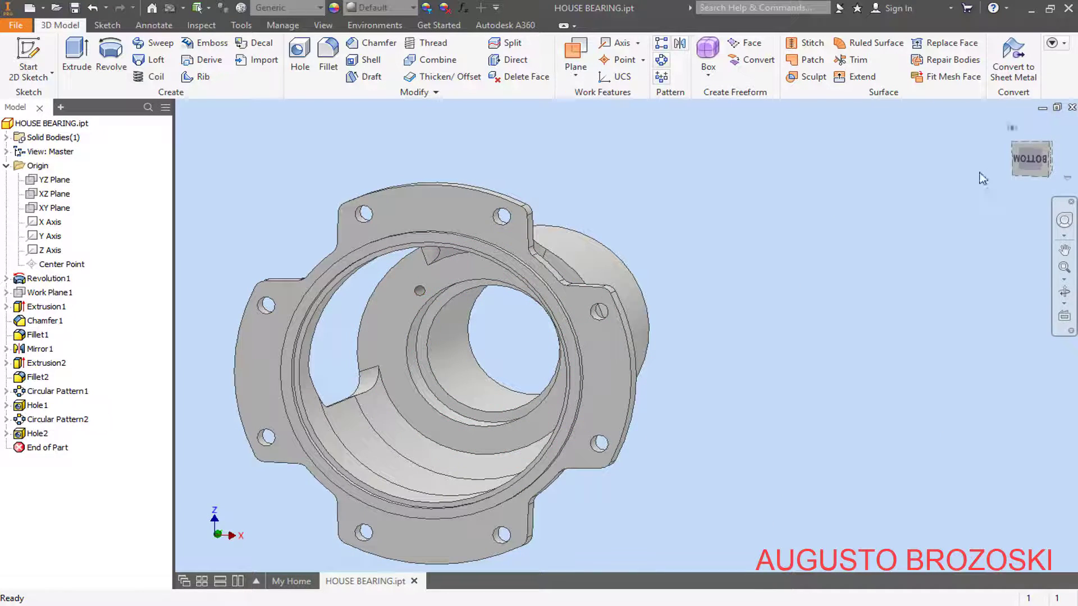
shift+middle_drag(984, 173, 904, 169)
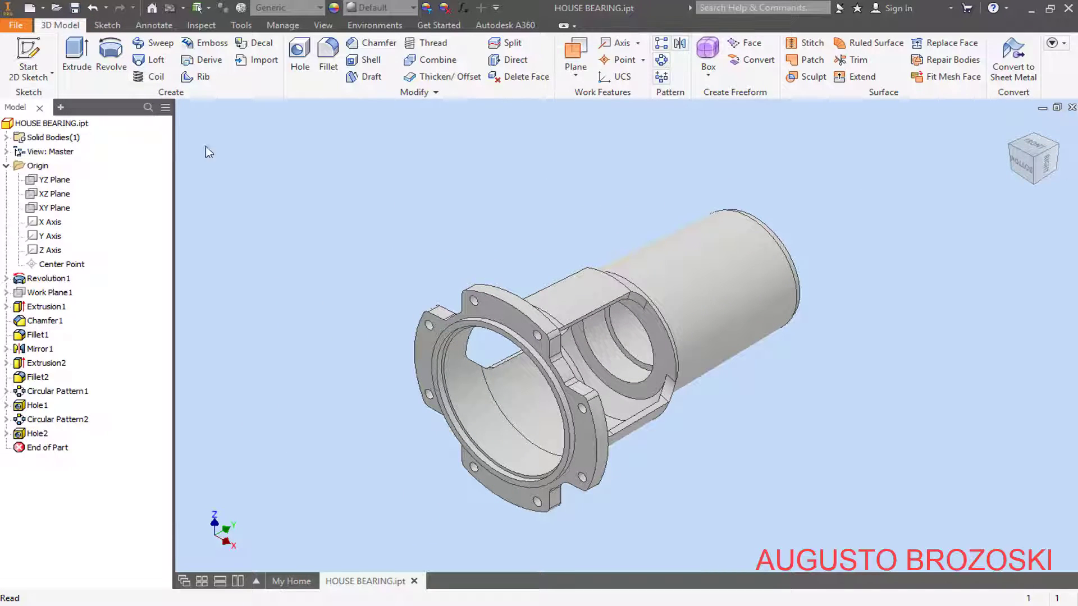
key(alt+Tab)
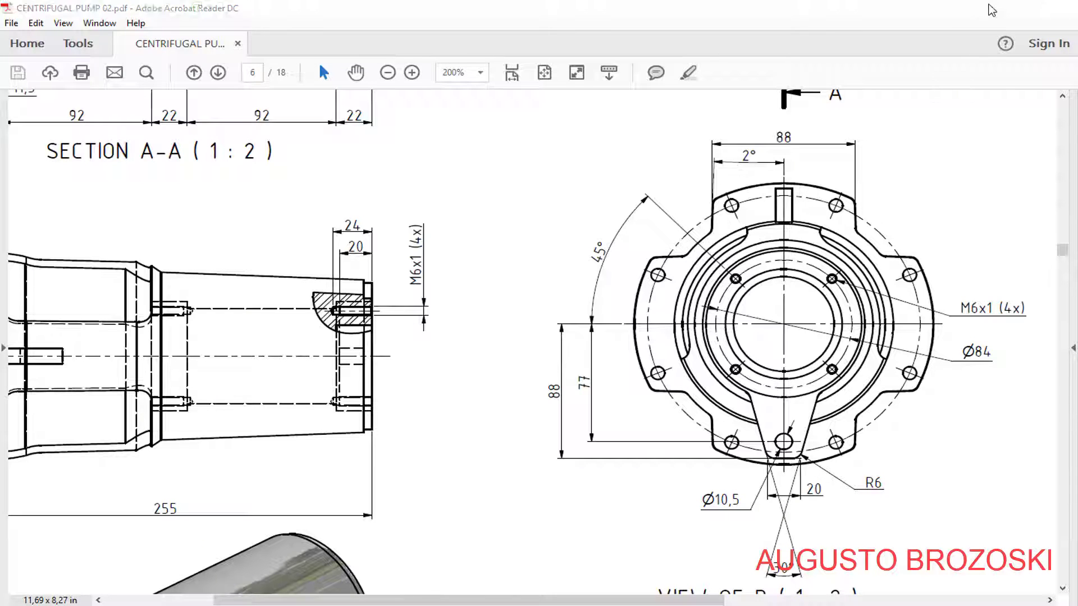
key(alt+Tab)
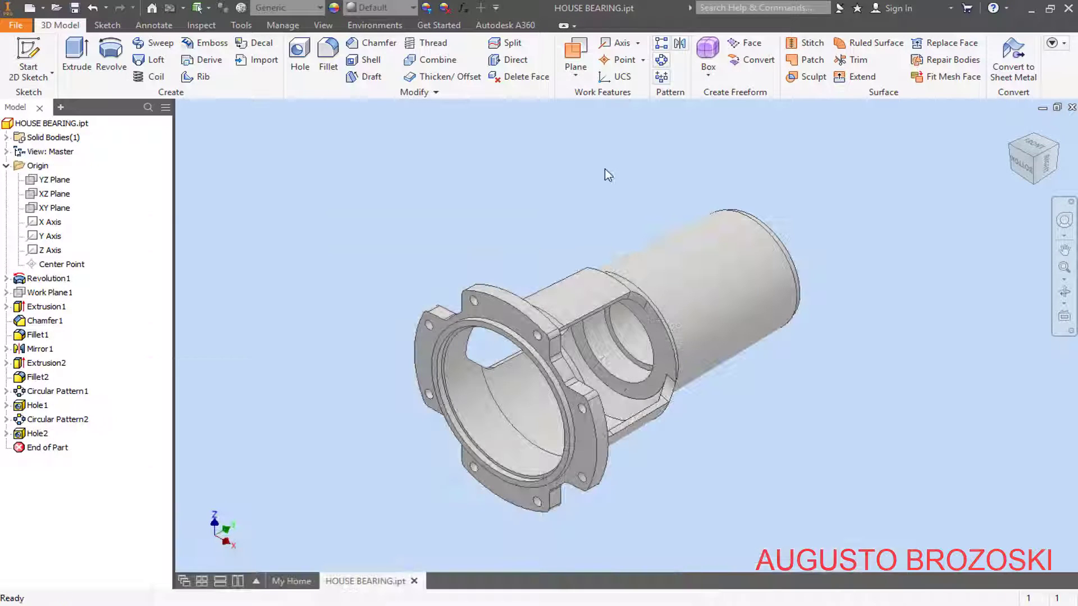
Step: Start a 2D sketch on the annular end face of the housing's narrow cylindrical end
click(1062, 150)
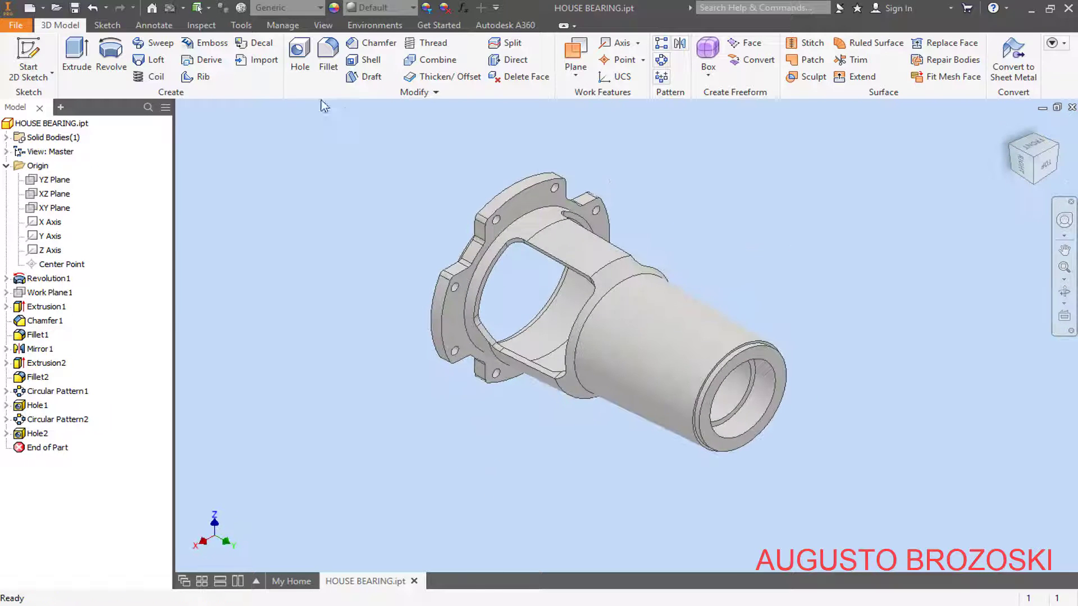
click(28, 59)
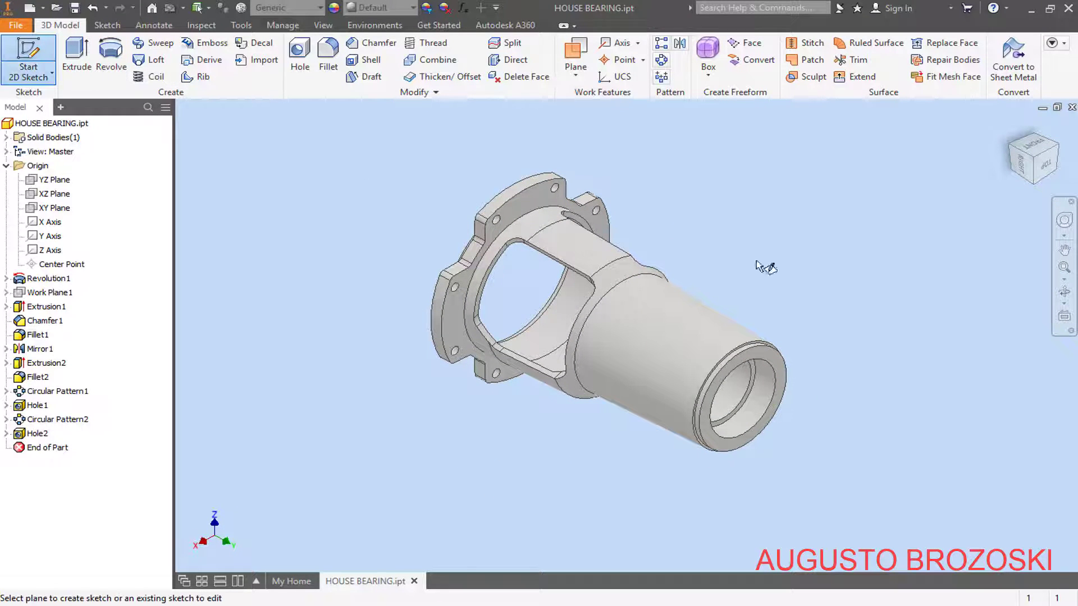
click(773, 361)
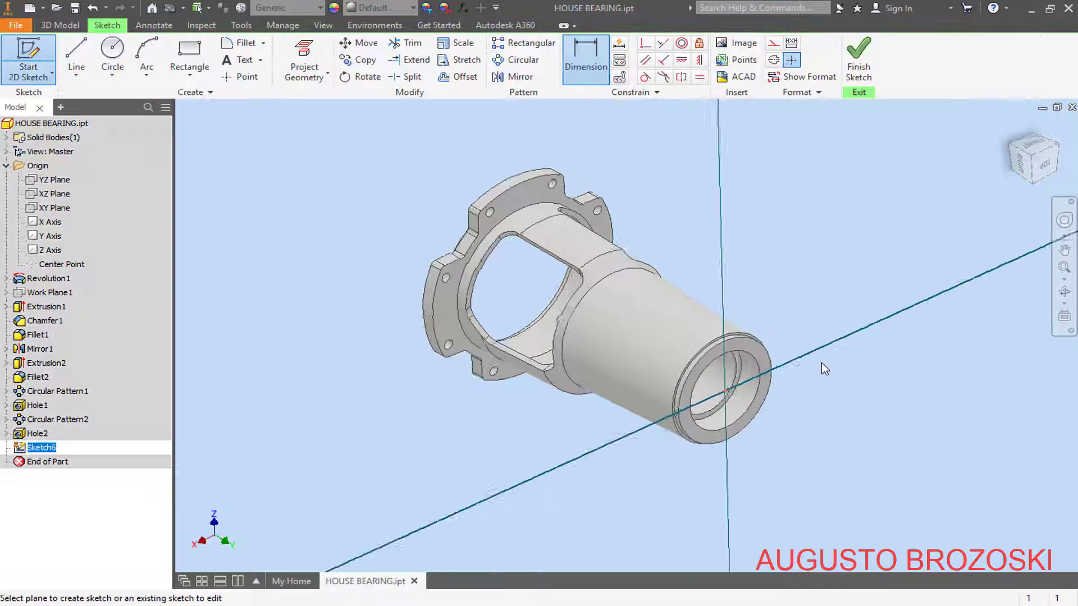
scroll(717, 338, up, 5)
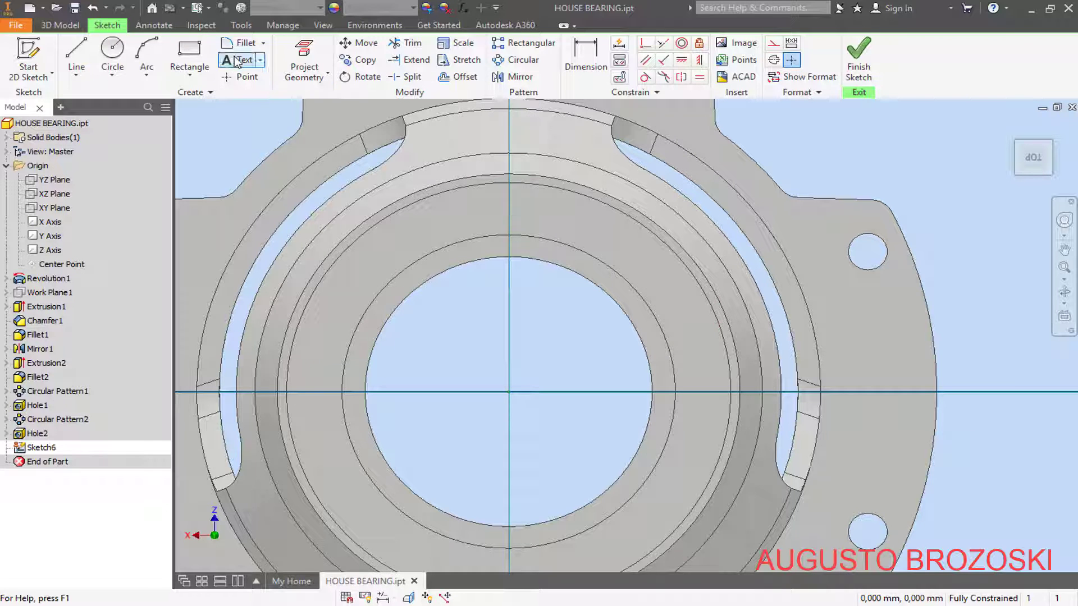
Step: Check the inner tapped hole's position behind the sketch face in Wireframe display, and restore Shaded with Edges
click(323, 25)
click(191, 58)
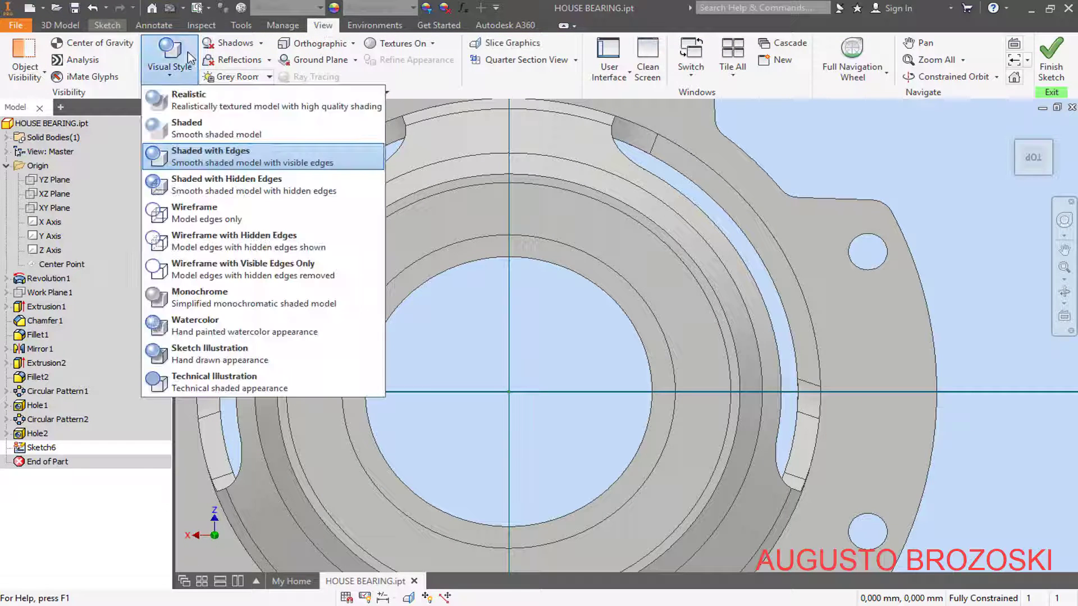
click(215, 219)
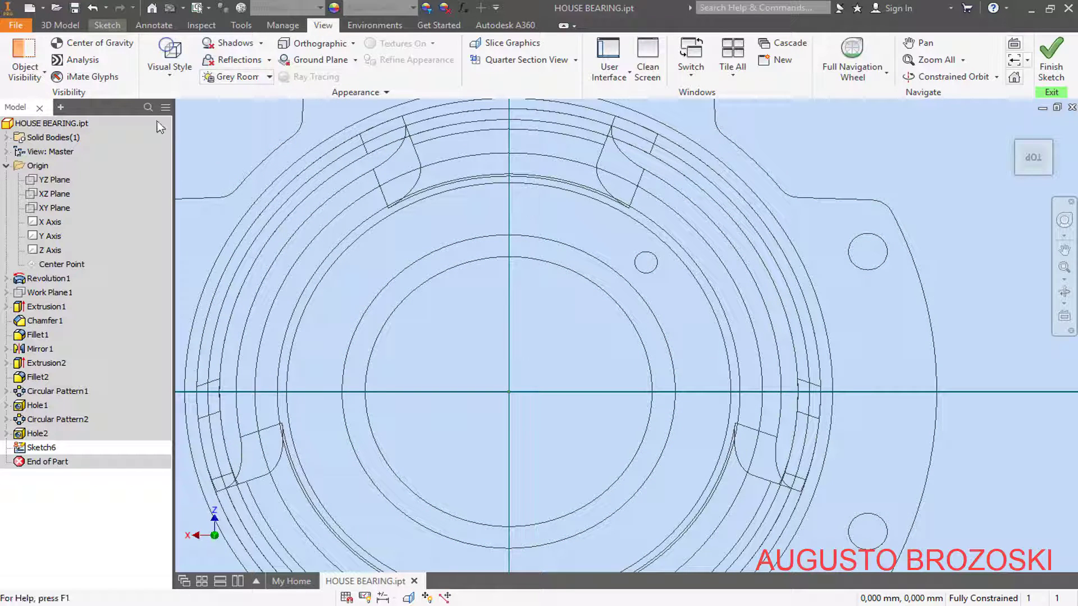
click(169, 56)
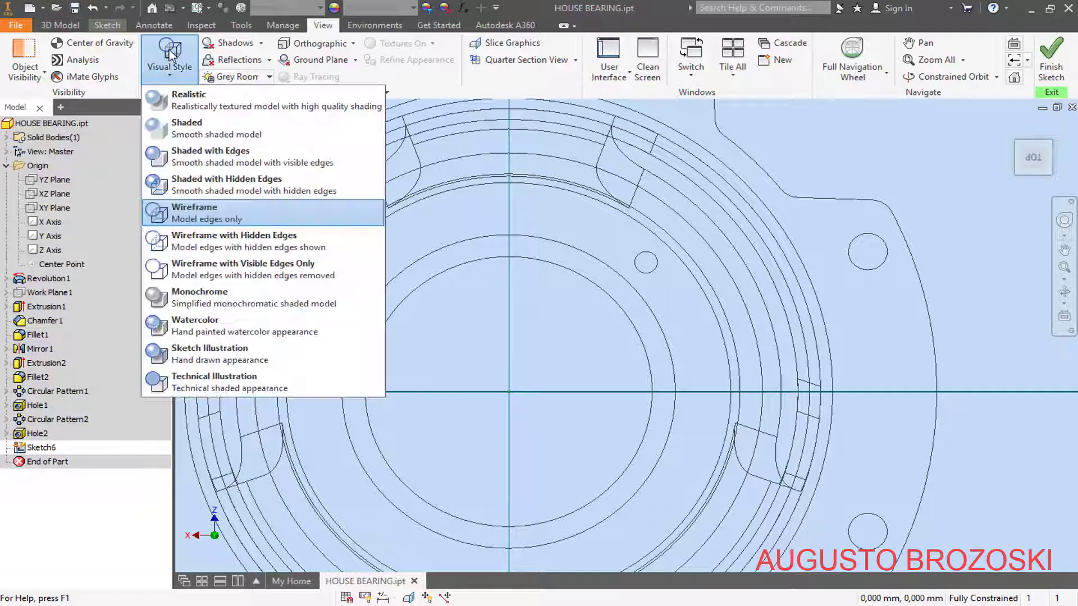
click(207, 156)
click(60, 25)
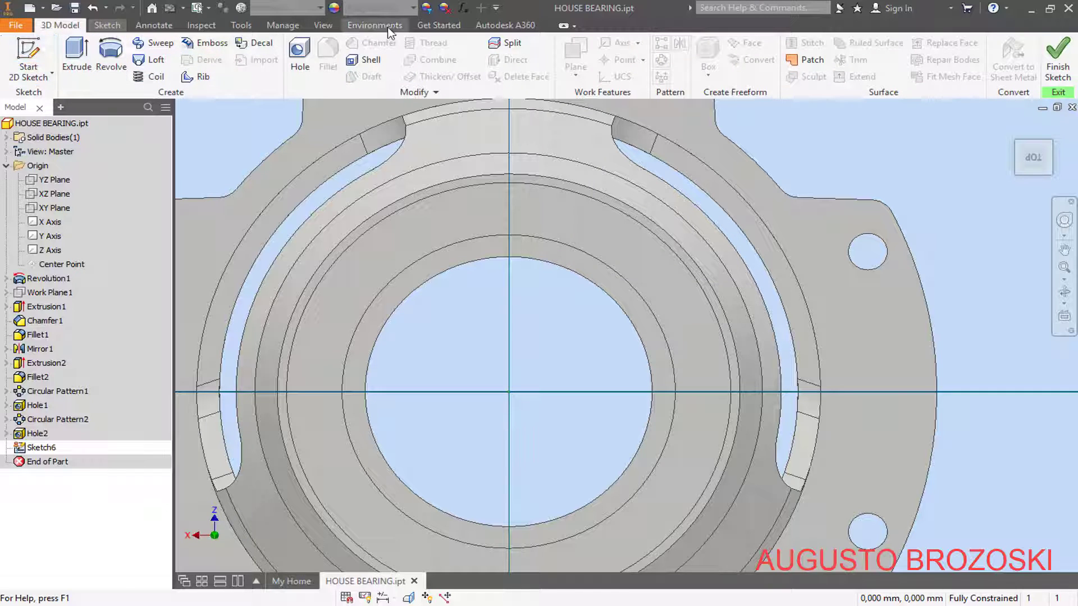
click(108, 25)
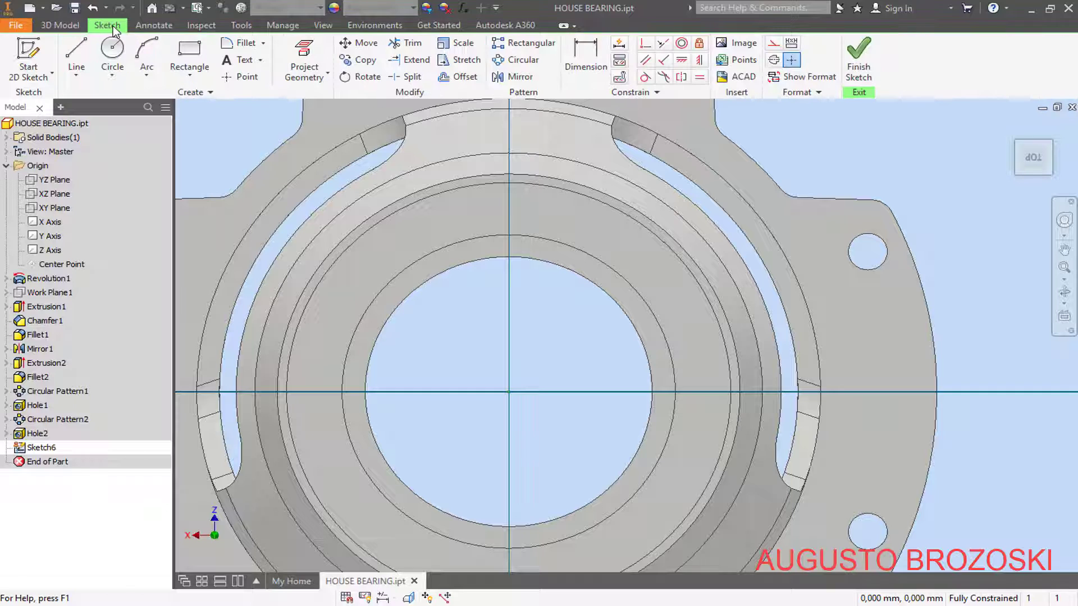
Step: Sketch an angled line about 42 mm long and a vertical line from the bore centre, with a point at the angled line's outer end
click(77, 59)
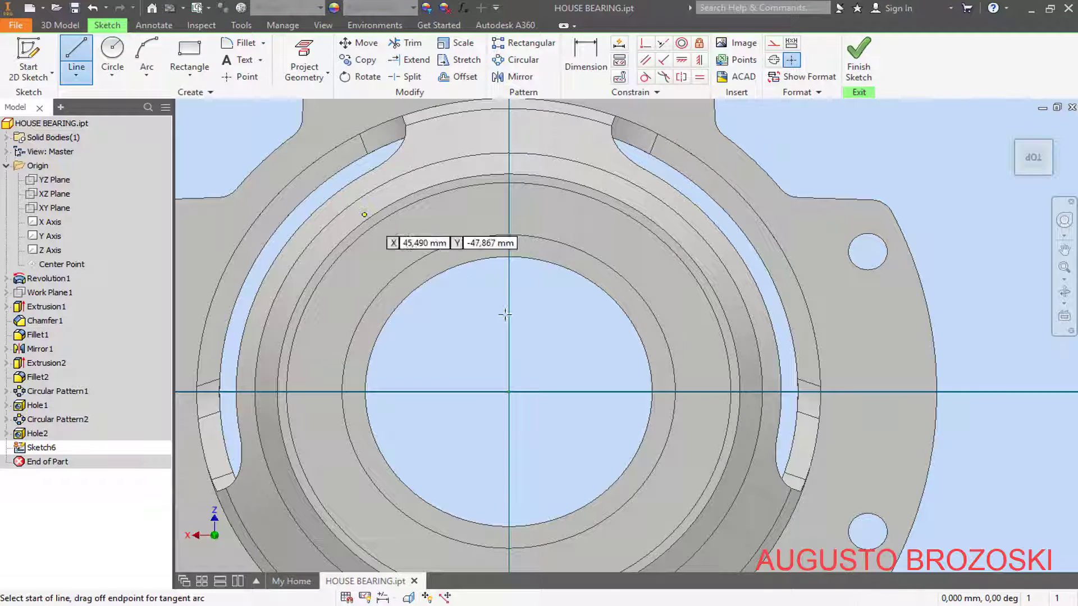
click(624, 246)
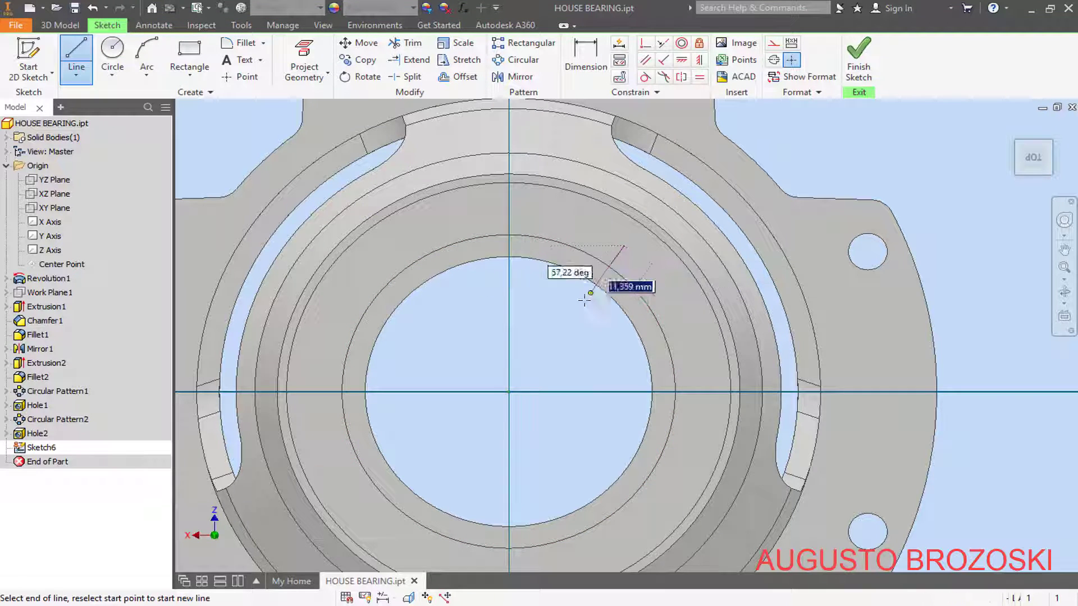
click(508, 391)
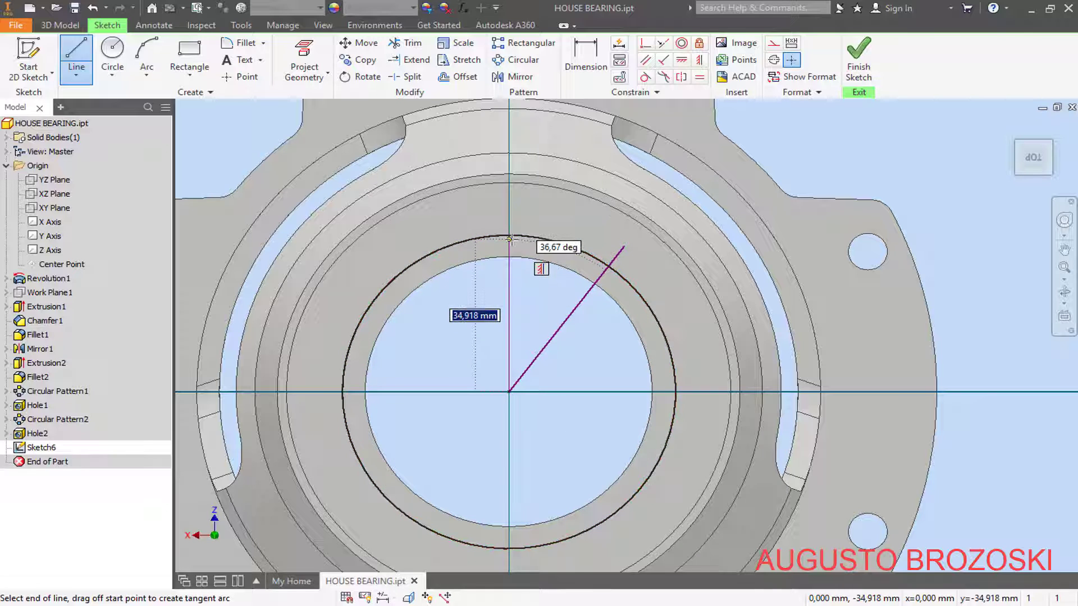
double_click(509, 236)
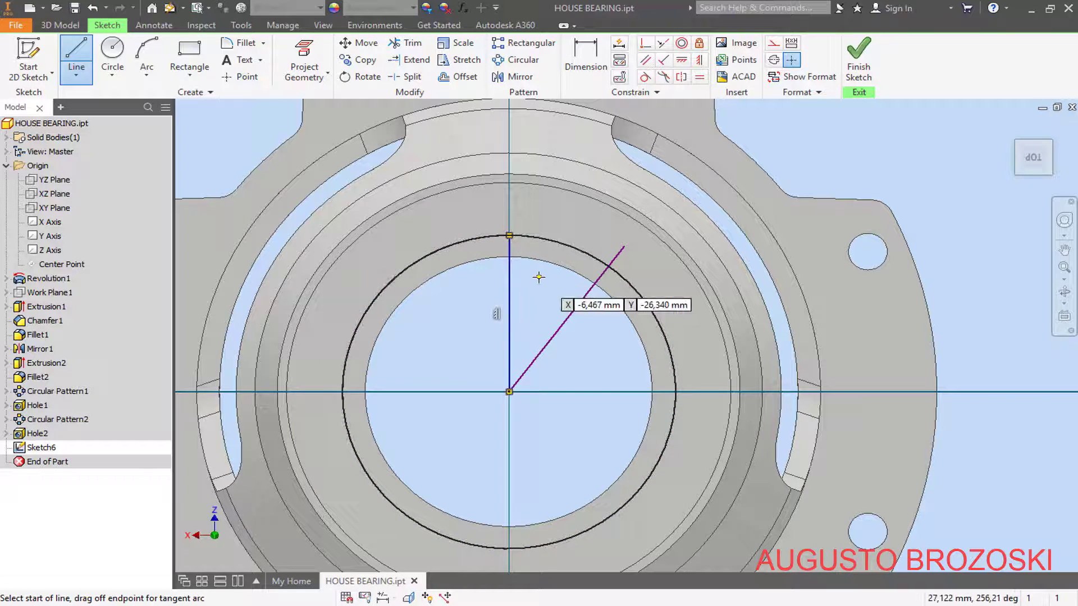
key(Escape)
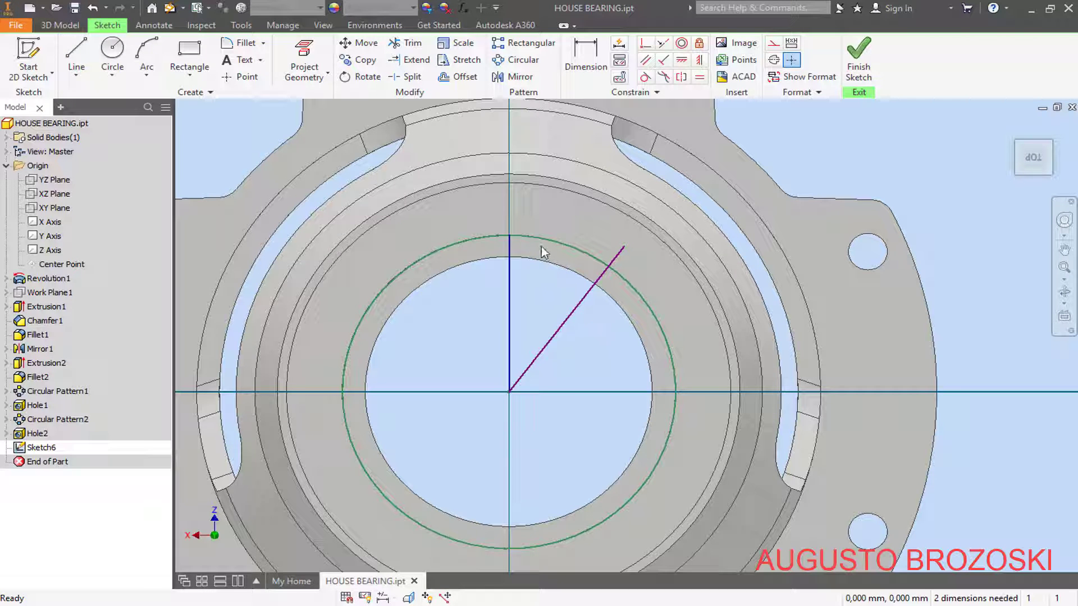
click(255, 78)
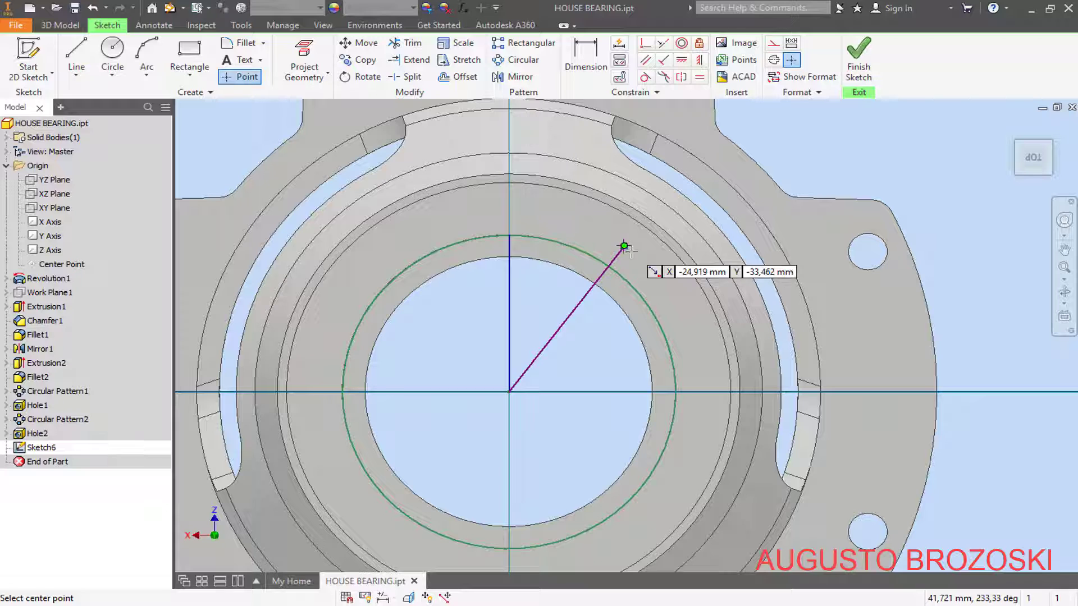
click(624, 247)
Step: Dimension the angle between the vertical line and the angled line as 45 degrees
click(585, 62)
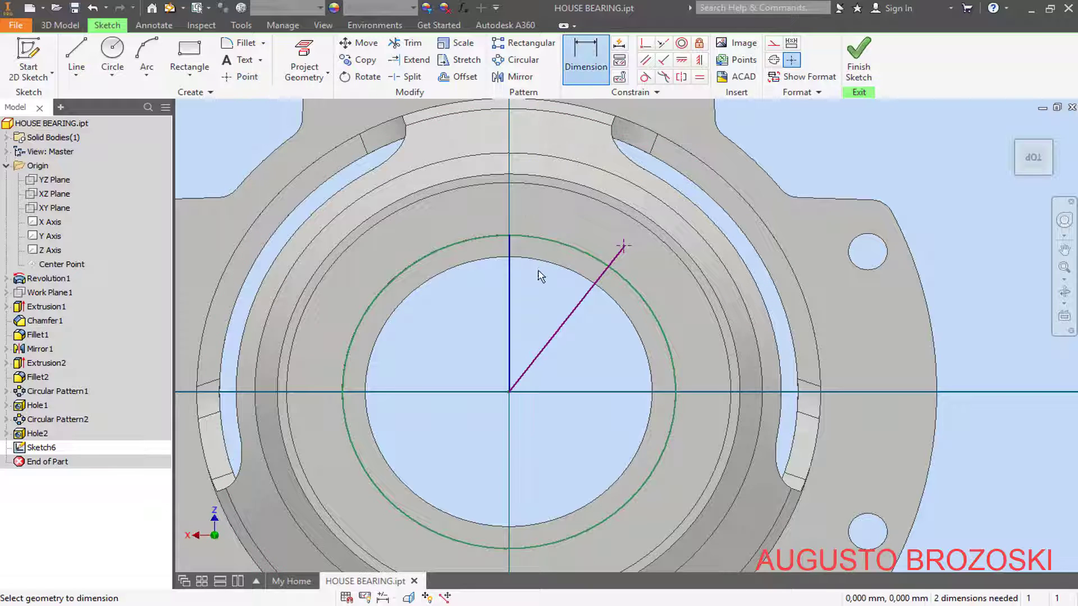
click(511, 290)
click(563, 322)
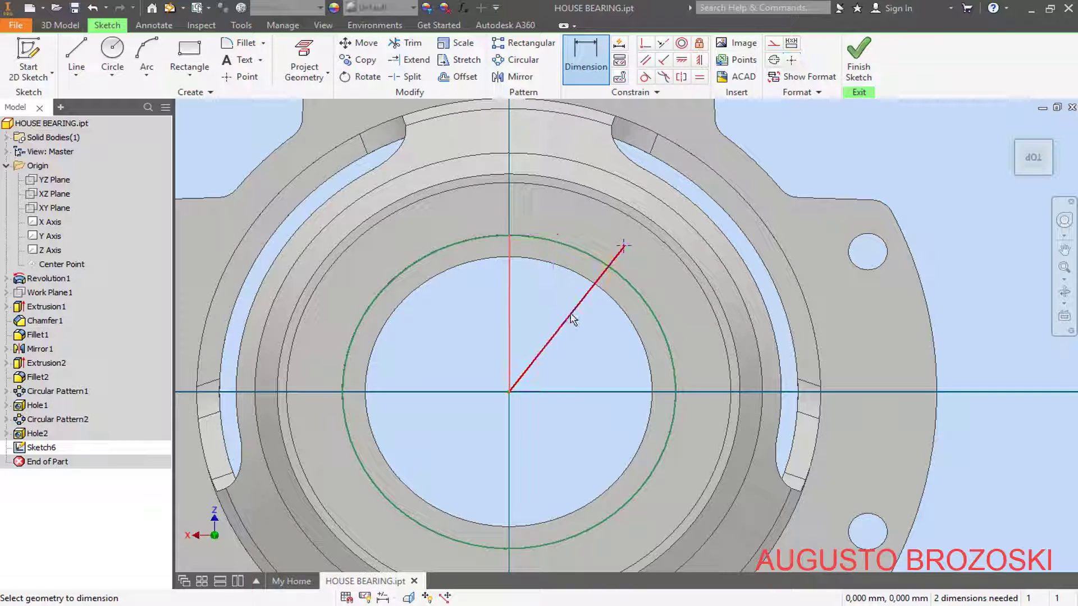
click(548, 309)
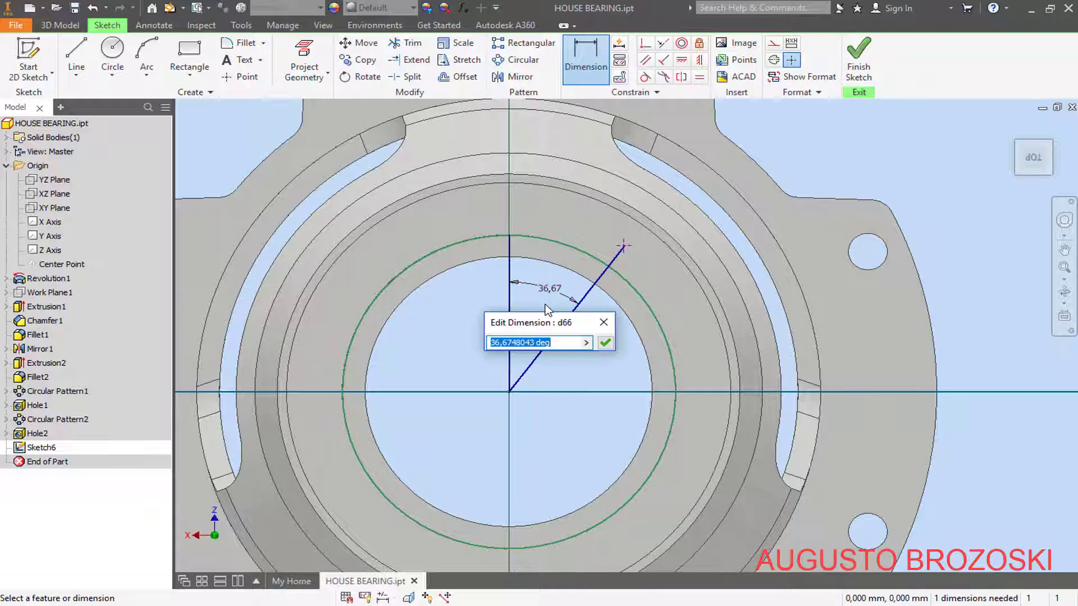
text(45)
key(Return)
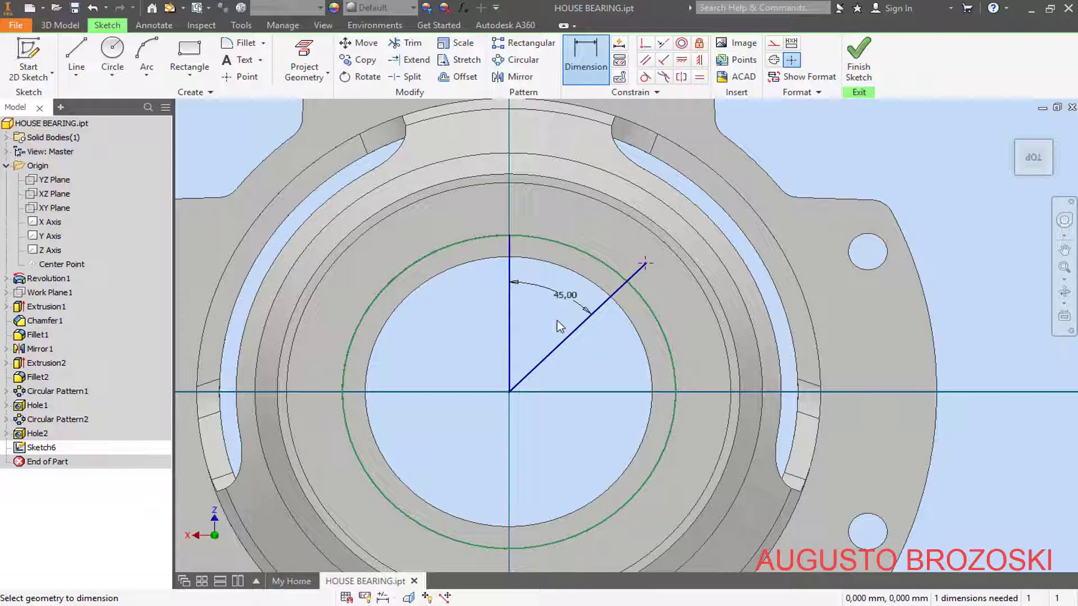
Step: Set the angled line's length to 42 mm, checking the bolt circle diameter in the PDF drawing, and finish the sketch
click(604, 340)
click(607, 348)
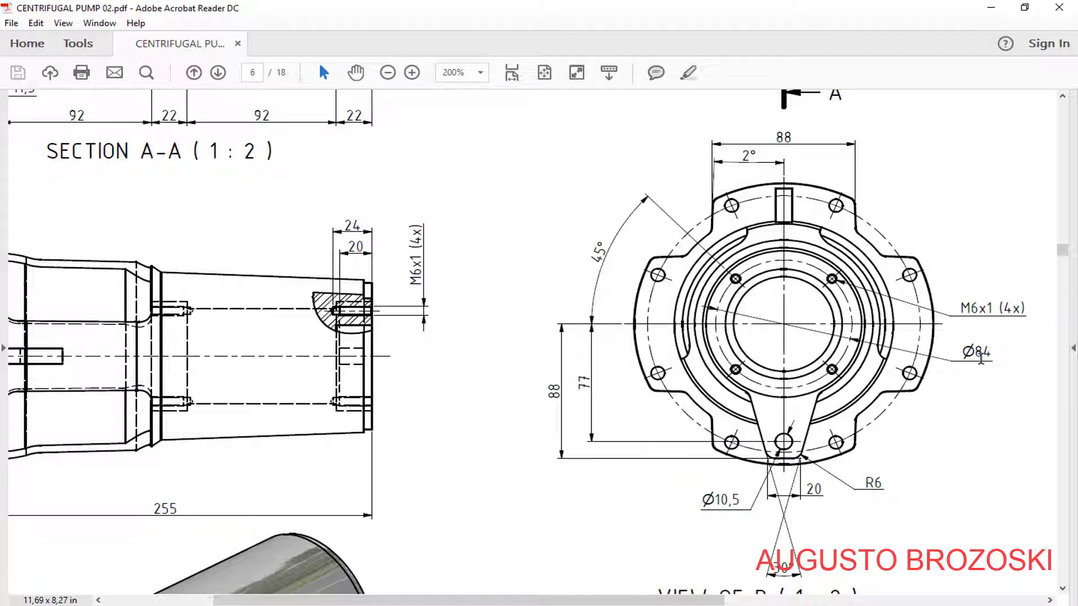
click(991, 7)
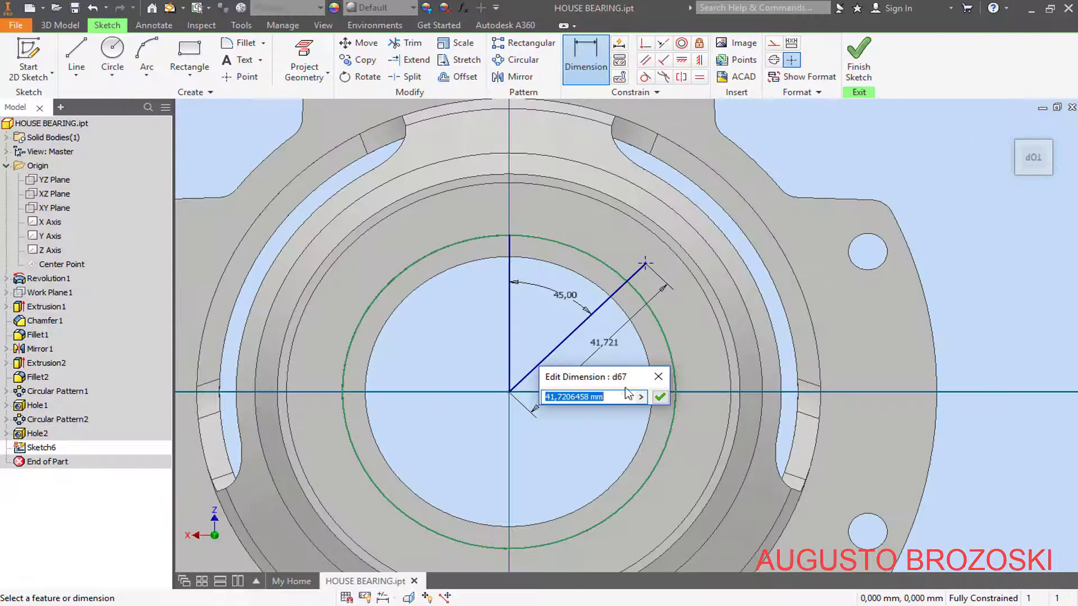
text(42)
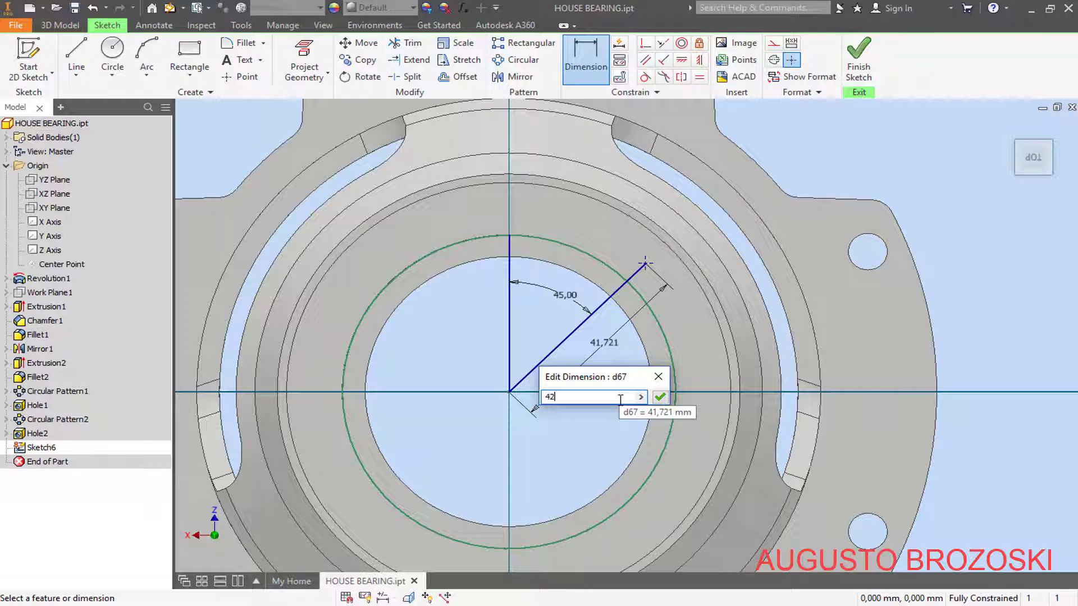
key(Return)
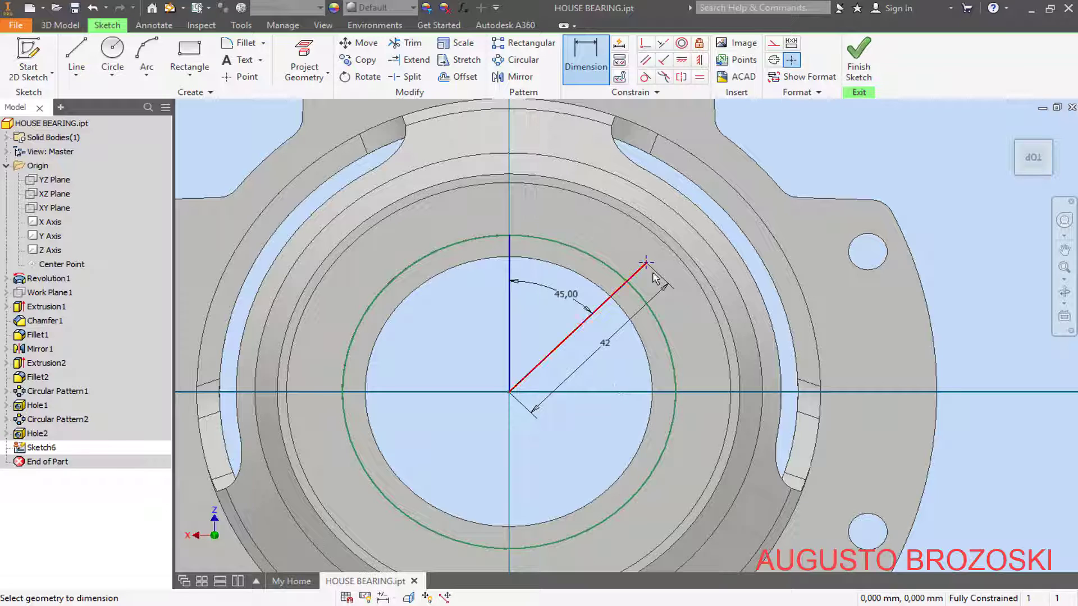
click(855, 69)
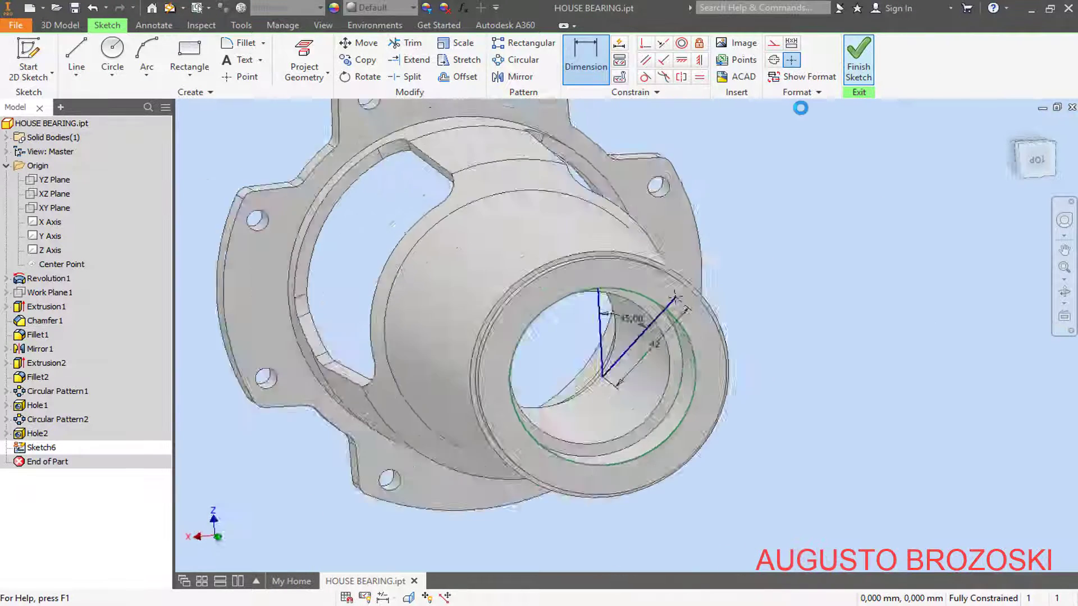
Step: Create an M6x1 tapped hole at the sketched point, 24 mm deep with a 20 mm thread depth
click(301, 63)
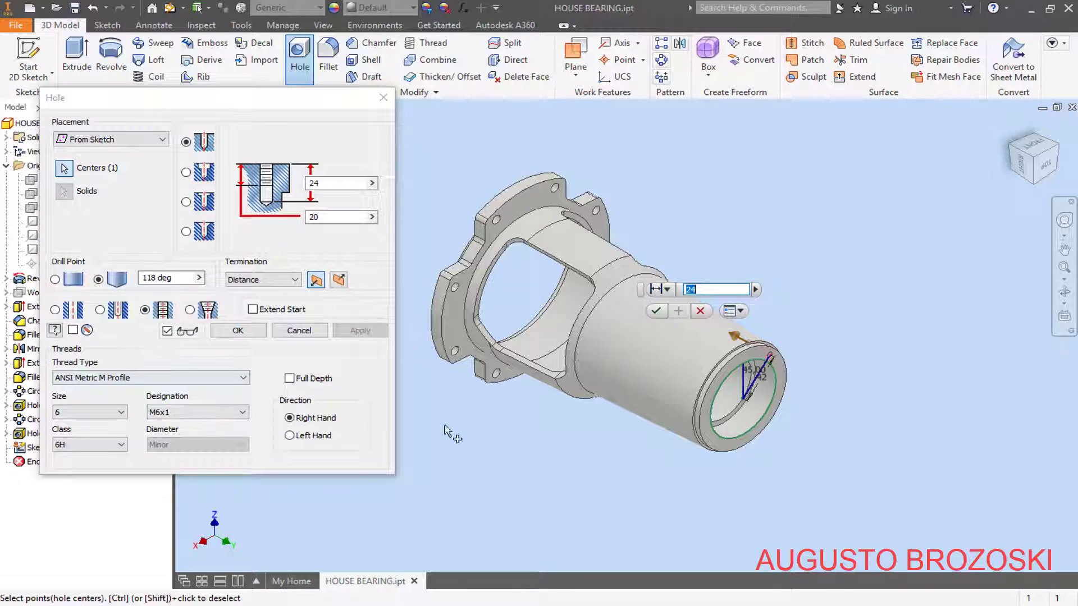
scroll(772, 373, up, 5)
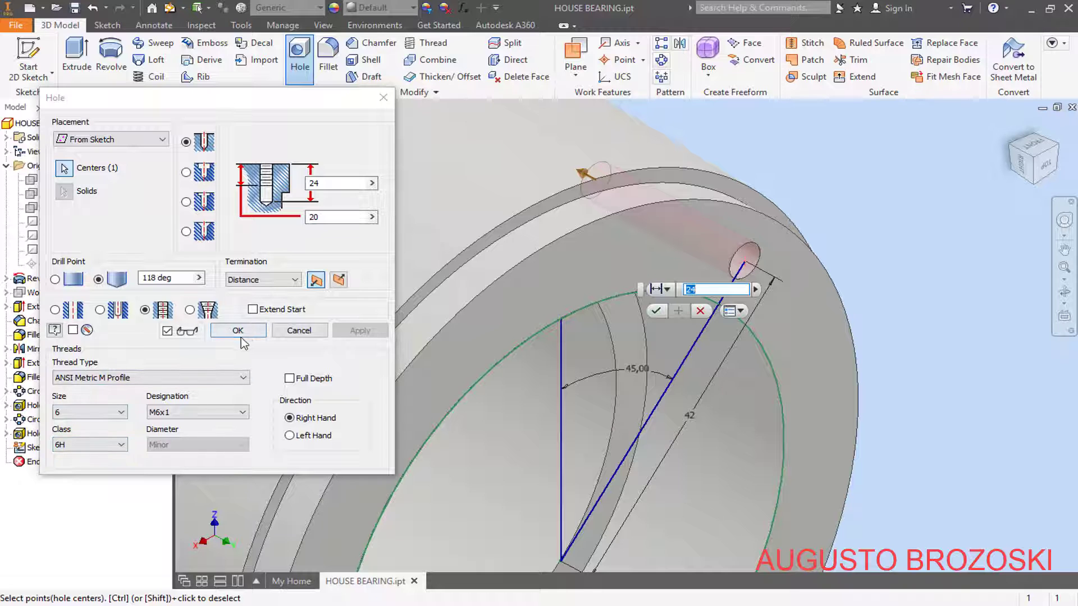
click(255, 329)
scroll(534, 335, down, 10)
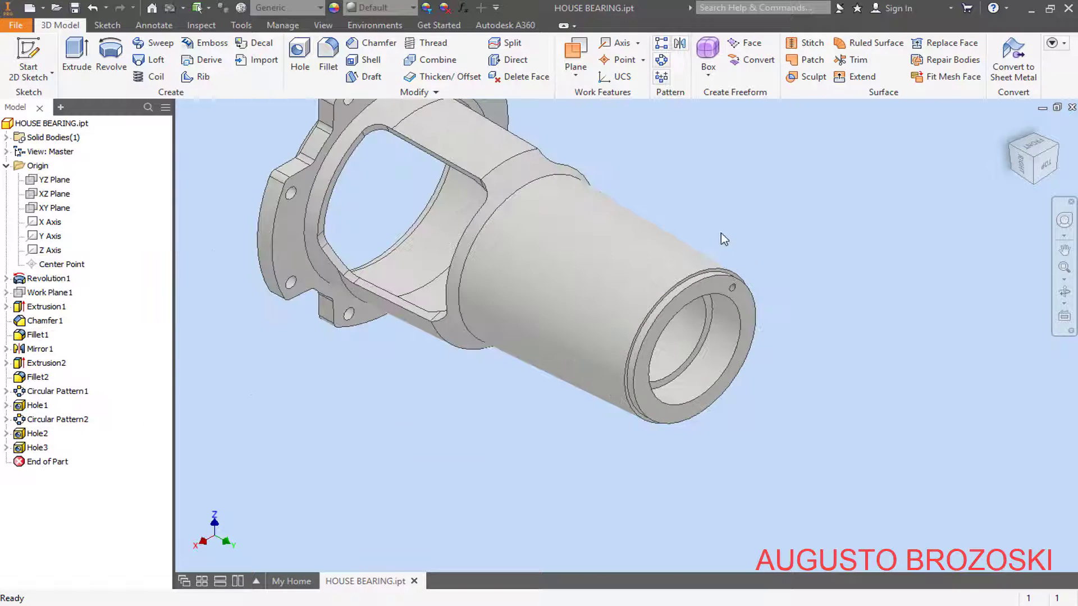
Step: Pattern both M6x1 tapped holes circularly about the Y axis with 4 occurrences over 360 degrees
click(661, 60)
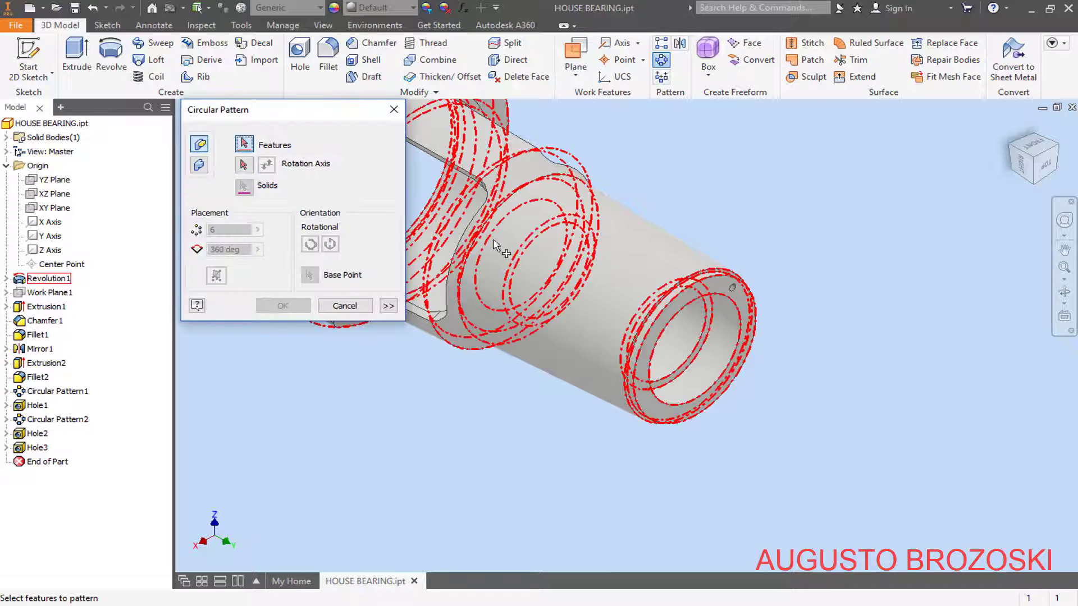
click(38, 434)
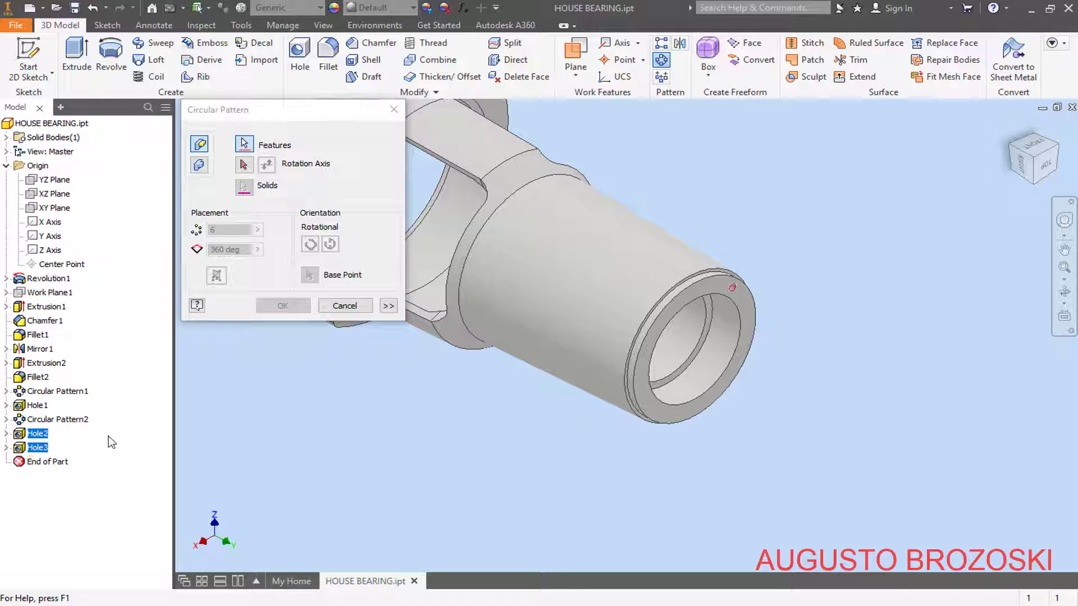
click(245, 165)
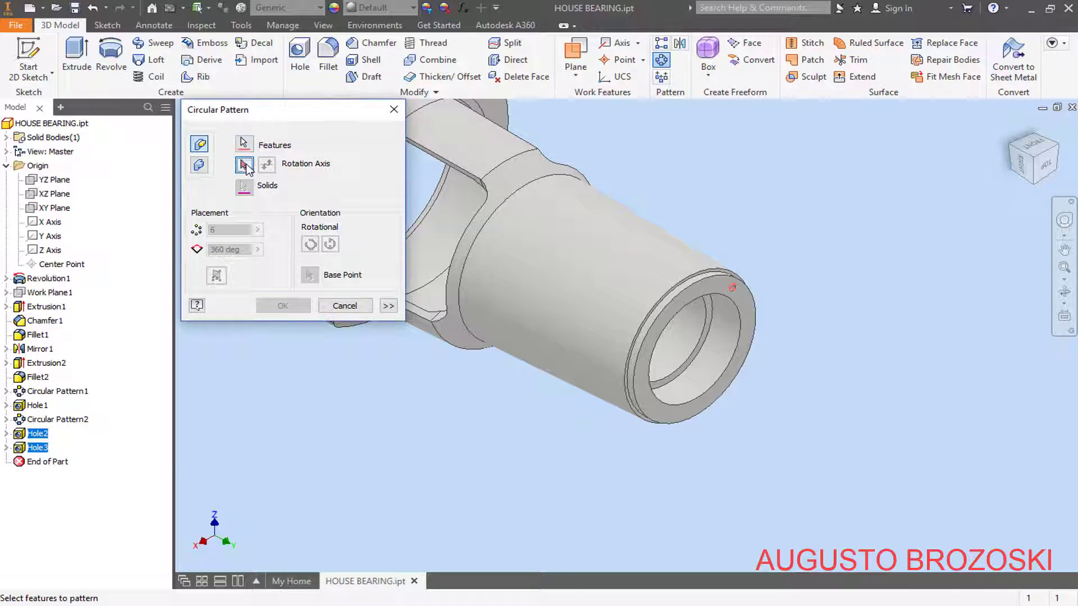
click(50, 236)
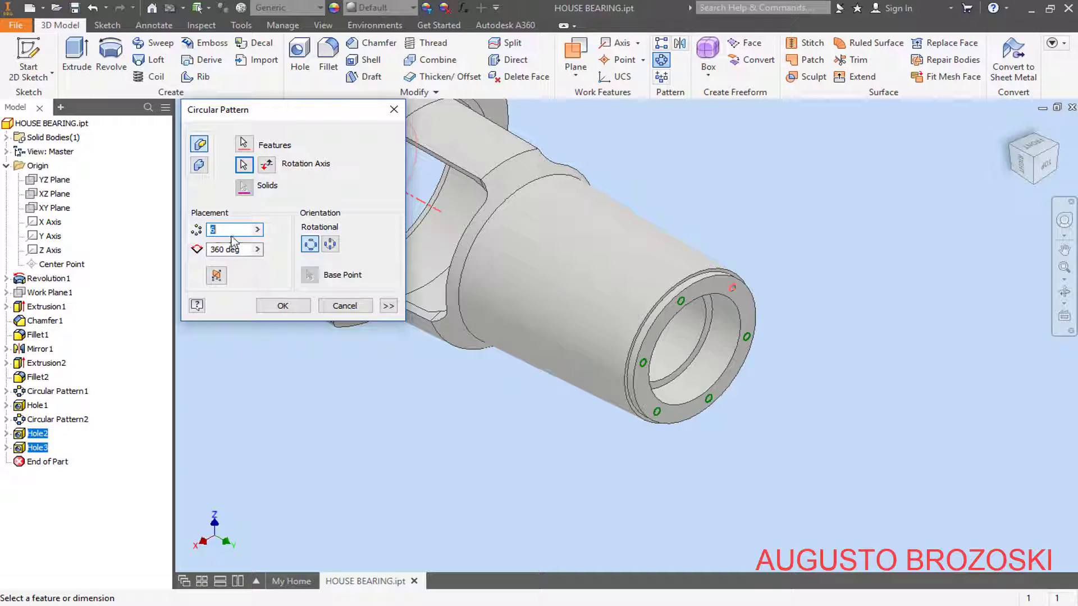
text(4)
key(Return)
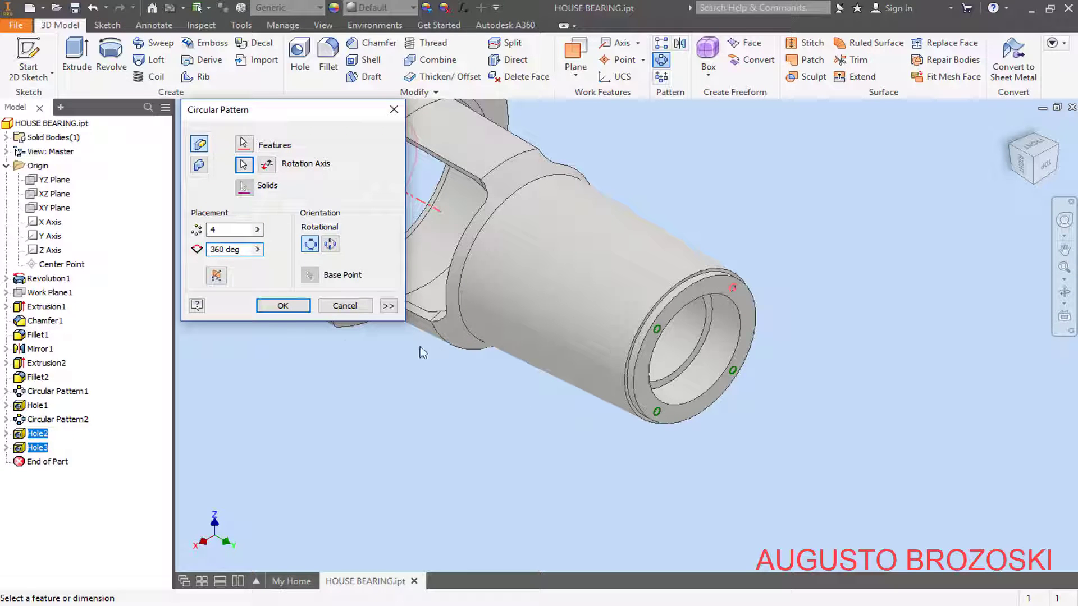
click(283, 306)
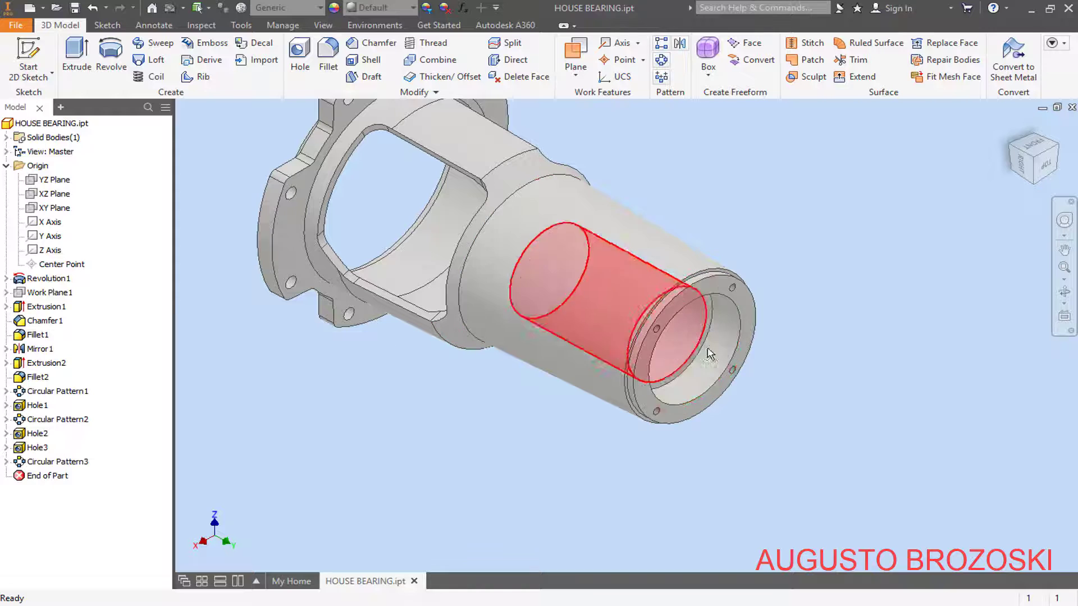
Step: Inspect the patterned threaded holes on the outer end face and on the inner annular face
scroll(710, 353, up, 4)
scroll(696, 373, down, 3)
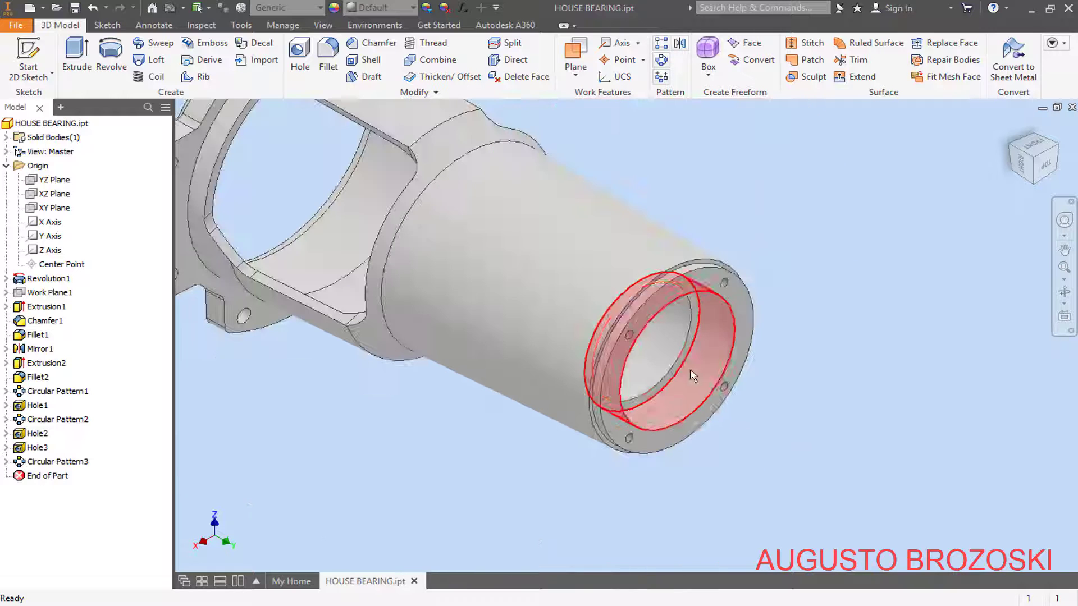
shift+middle_drag(462, 271, 566, 304)
scroll(559, 356, down, 5)
middle_drag(545, 384, 530, 335)
scroll(568, 340, up, 5)
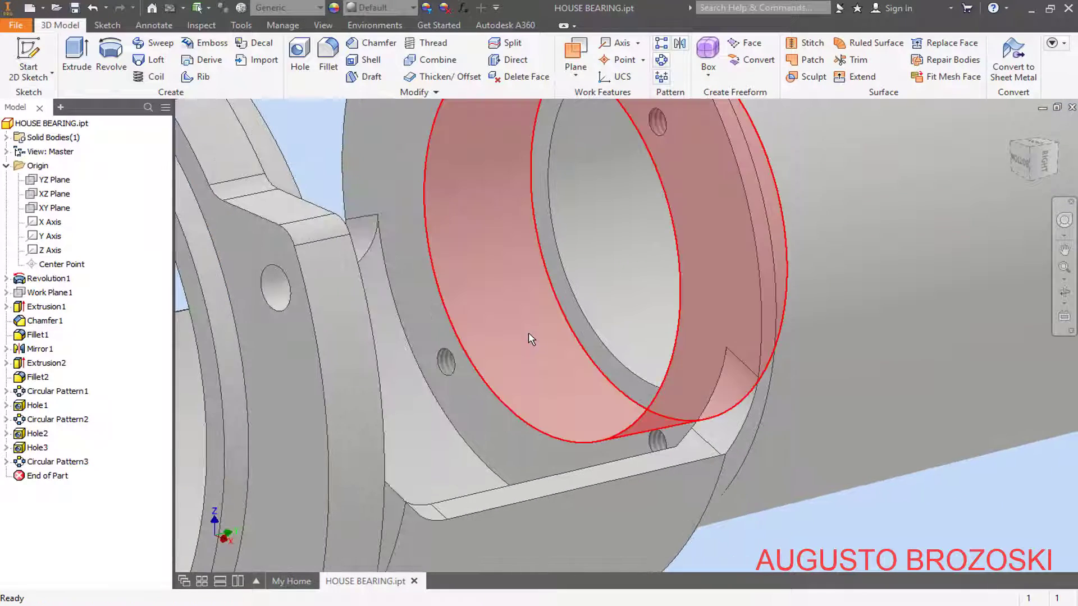
Step: Return the bearing housing to its home view and save the part
scroll(530, 338, down, 3)
click(1010, 128)
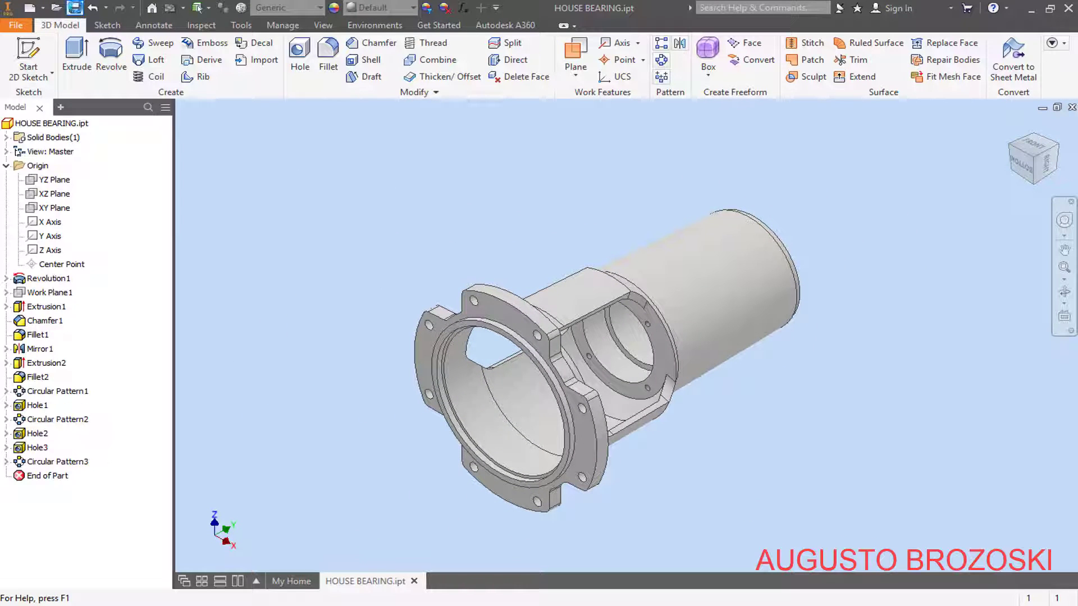
click(75, 8)
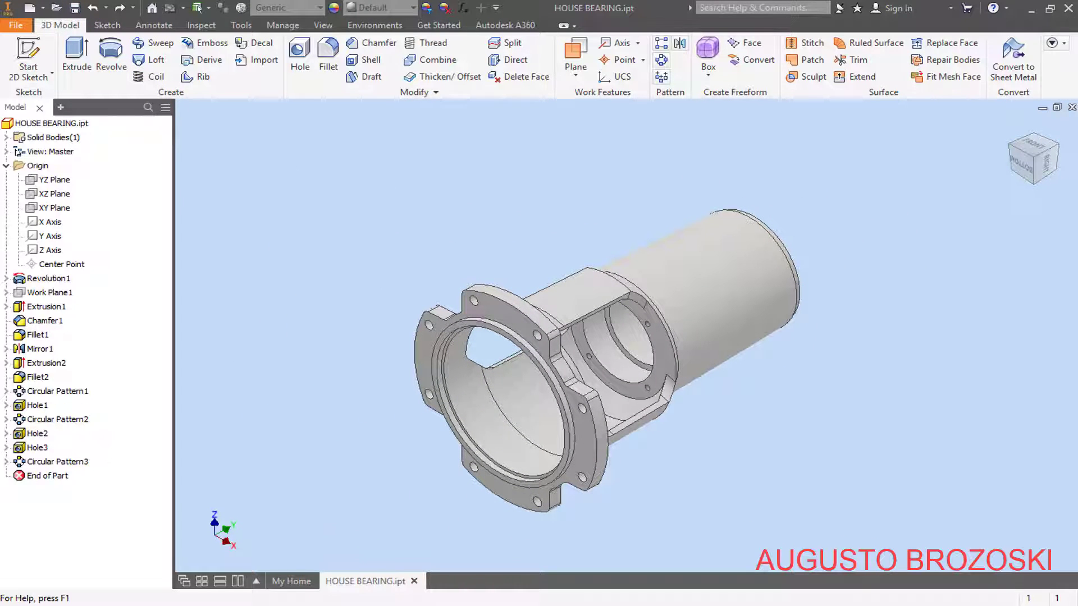
Step: Check the support foot's dimensions in the PDF drawing, then start a sketch on the narrow annular shoulder behind the housing's small end face
key(alt+Tab)
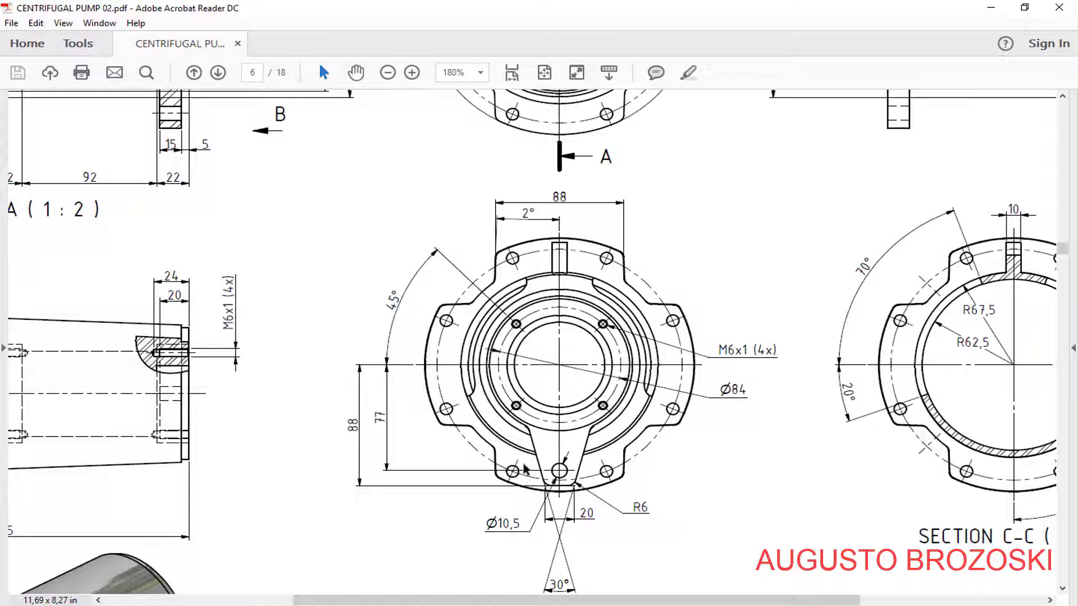
scroll(557, 450, up, 2)
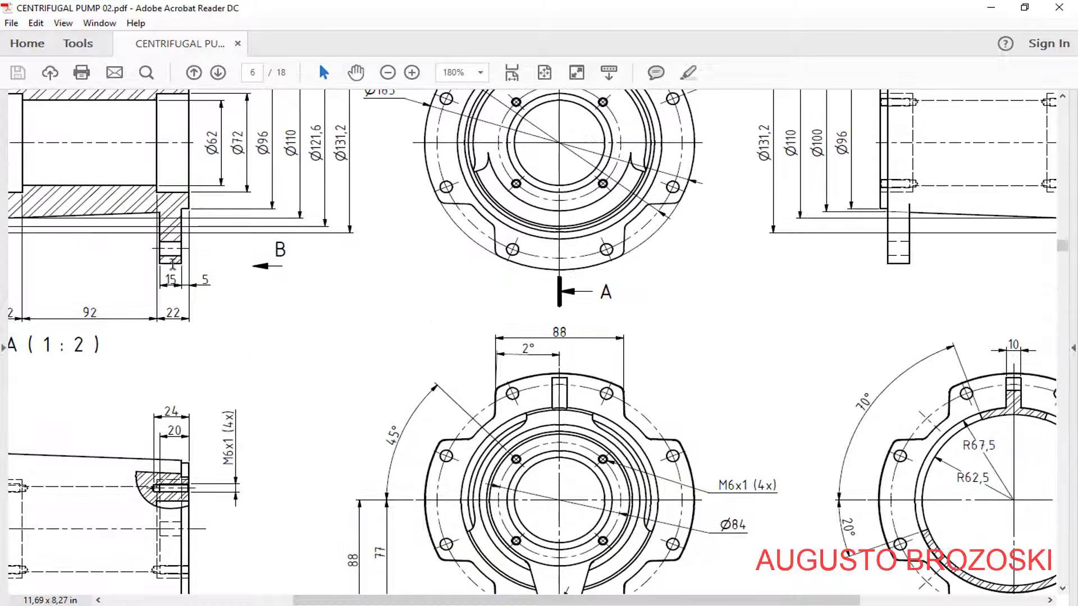
scroll(175, 270, up, 2)
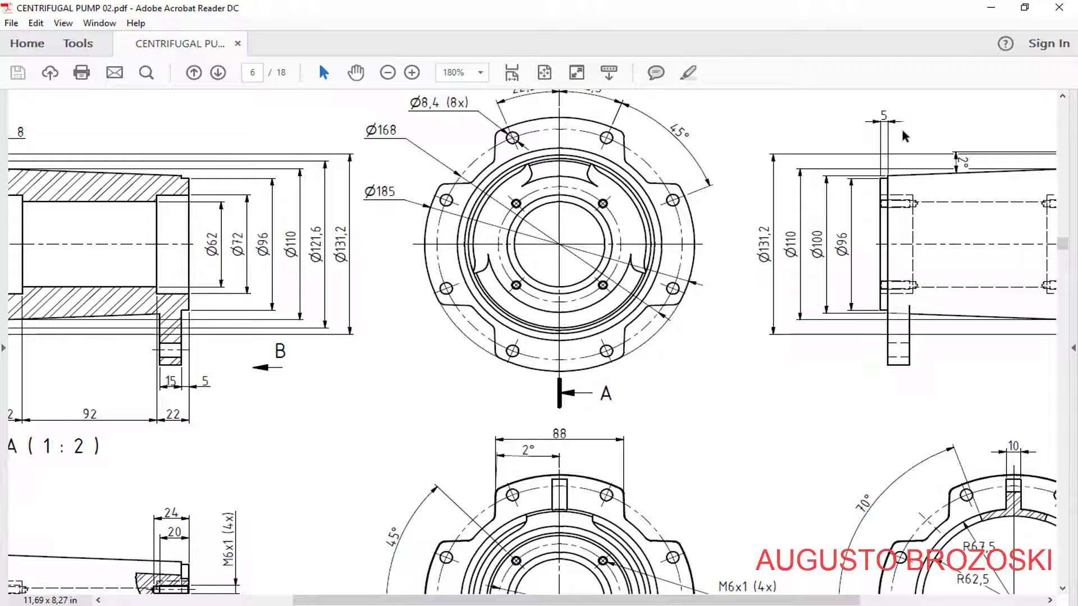
scroll(754, 209, down, 4)
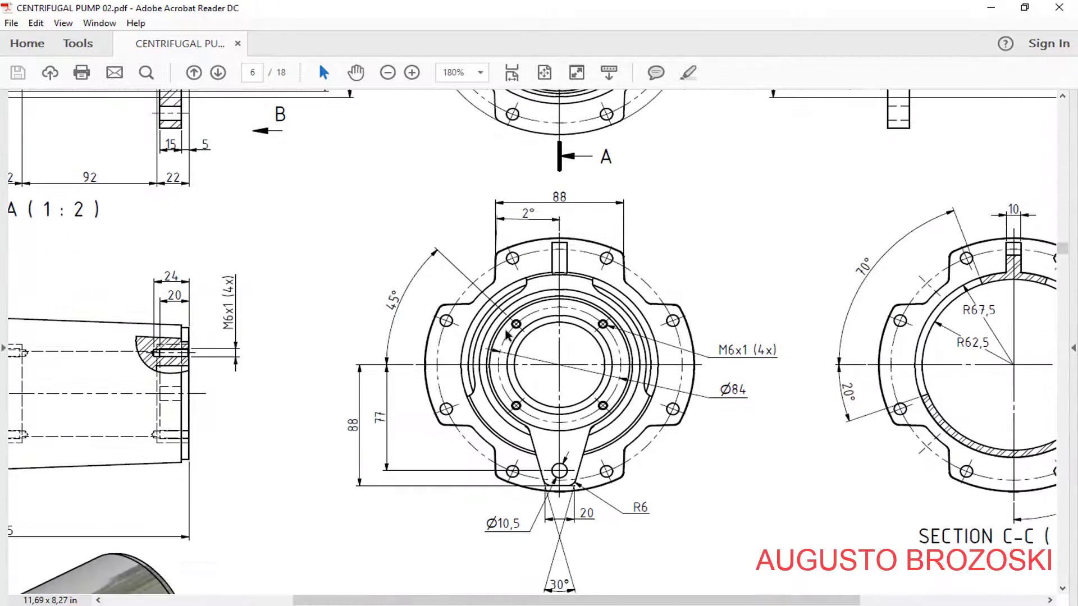
click(991, 7)
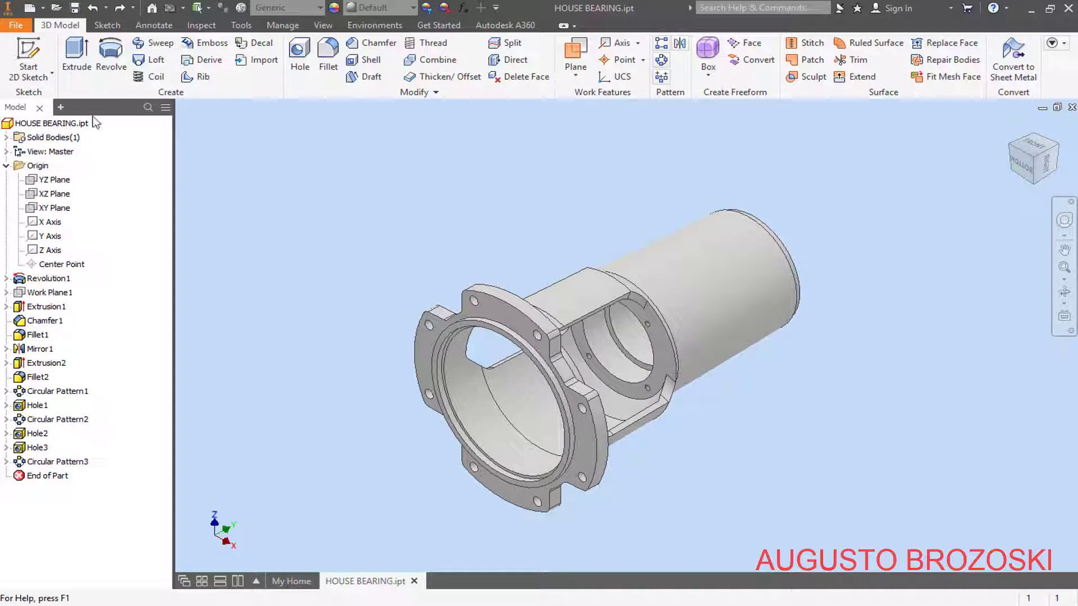
click(38, 66)
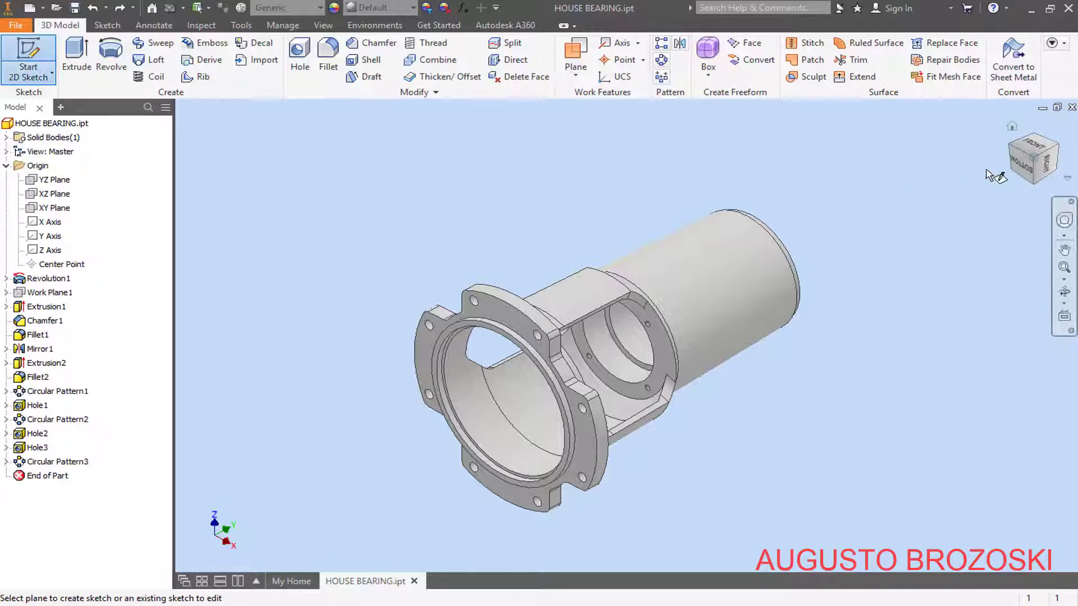
click(1057, 147)
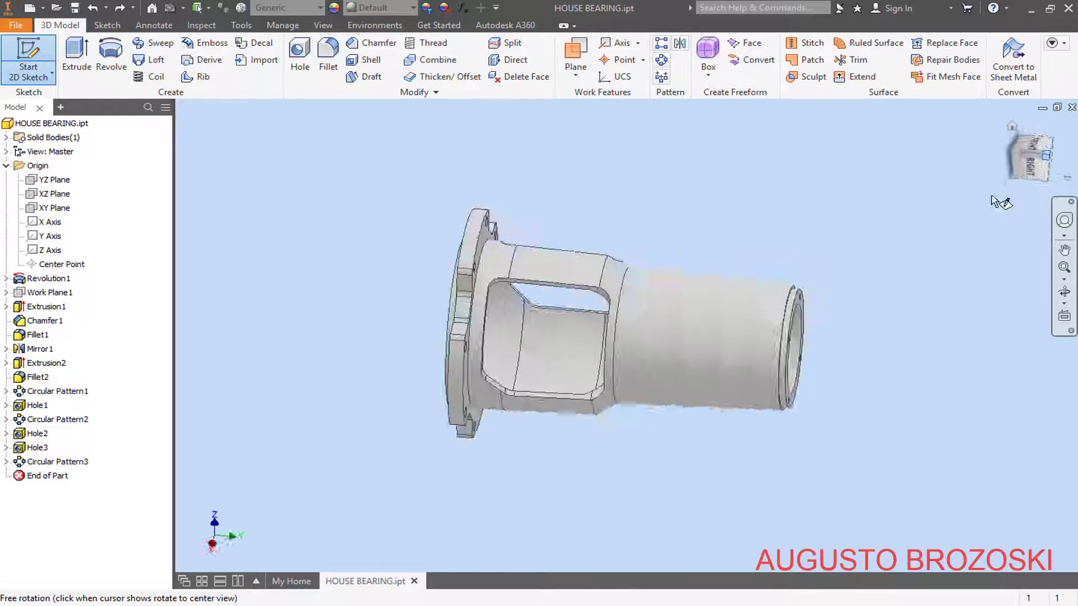
scroll(715, 519, down, 5)
scroll(528, 495, down, 3)
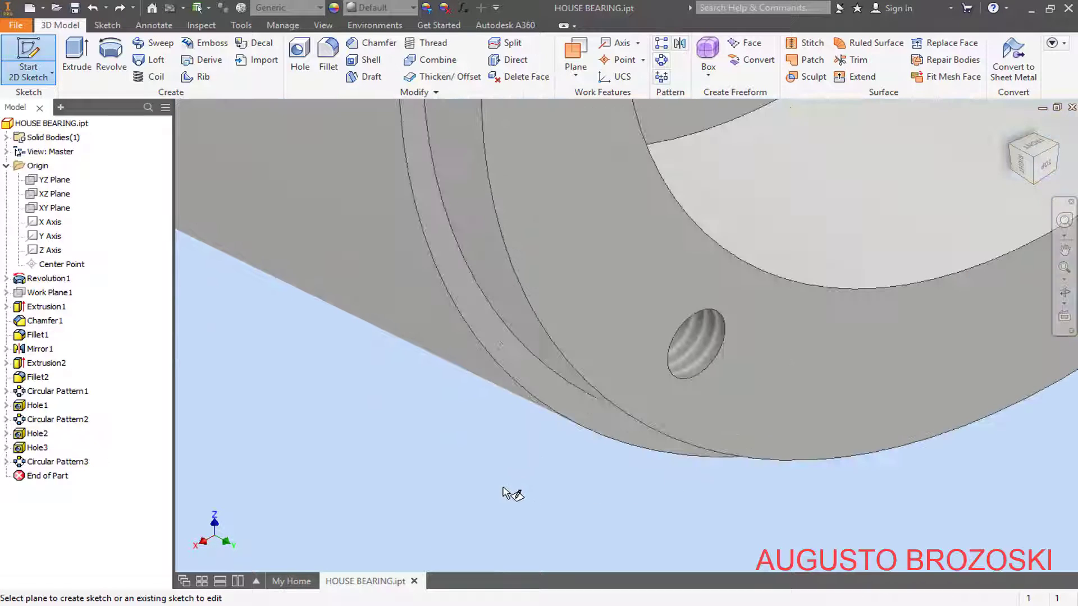
scroll(535, 404, down, 1)
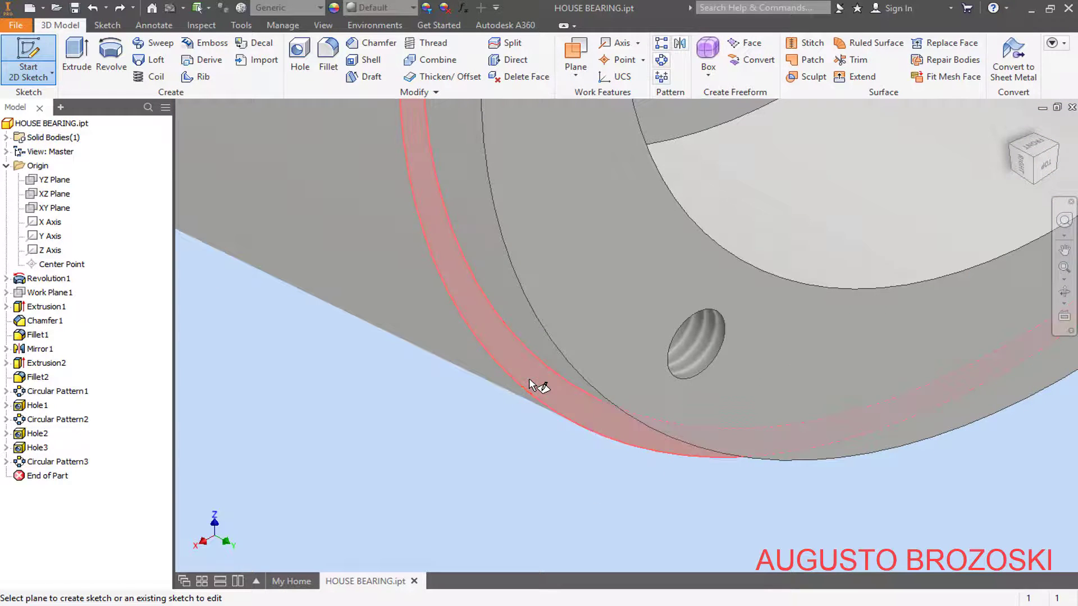
click(532, 384)
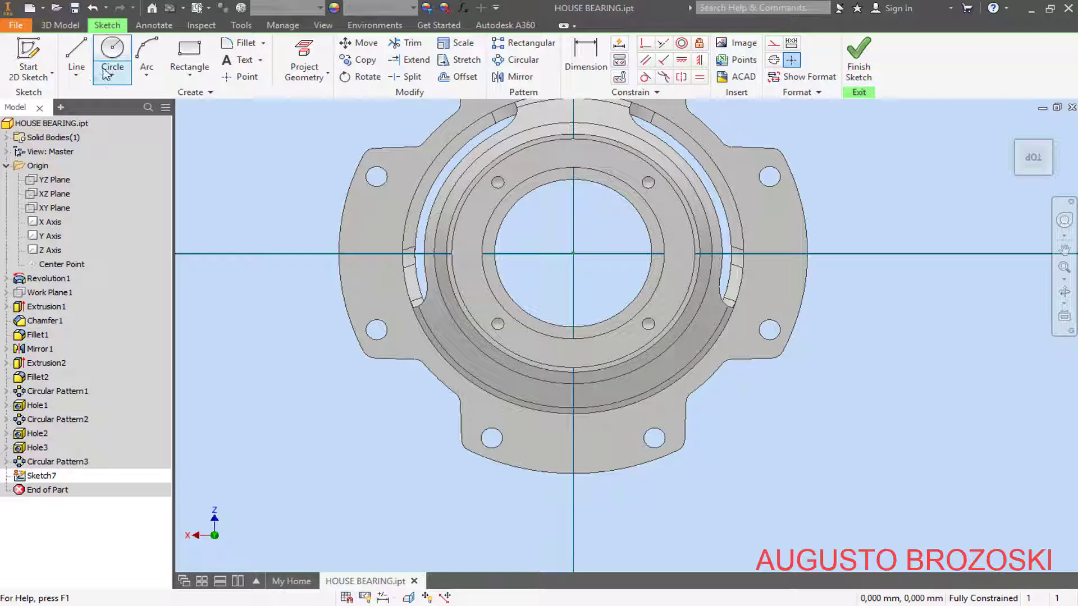
Step: Sketch an open tapered three-line profile below the bore, with a horizontal base about 18 mm wide and about 81 mm below the centre
click(77, 57)
scroll(572, 400, up, 4)
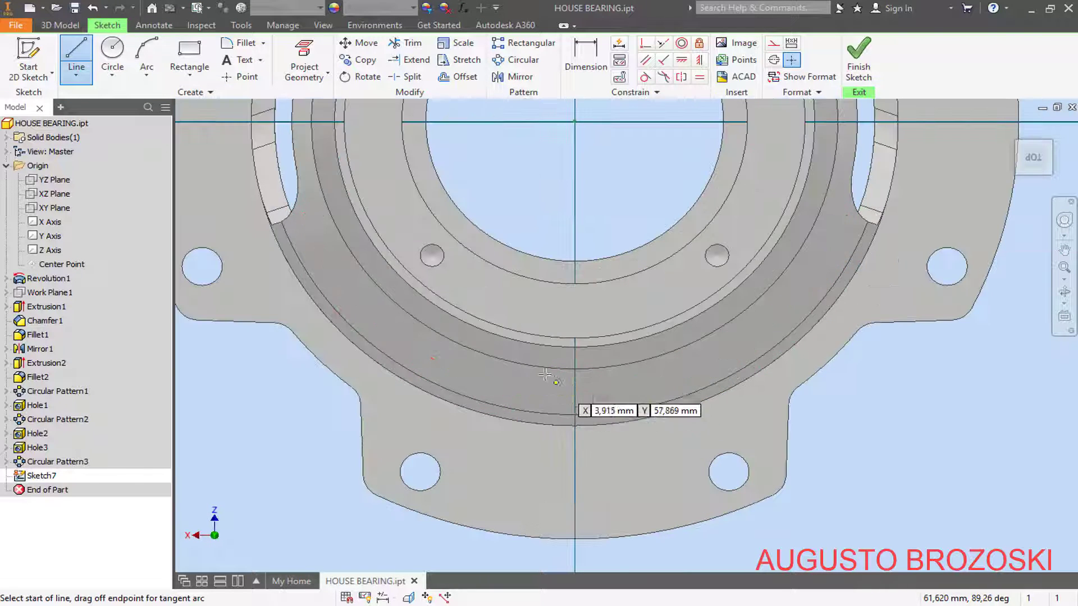
click(503, 338)
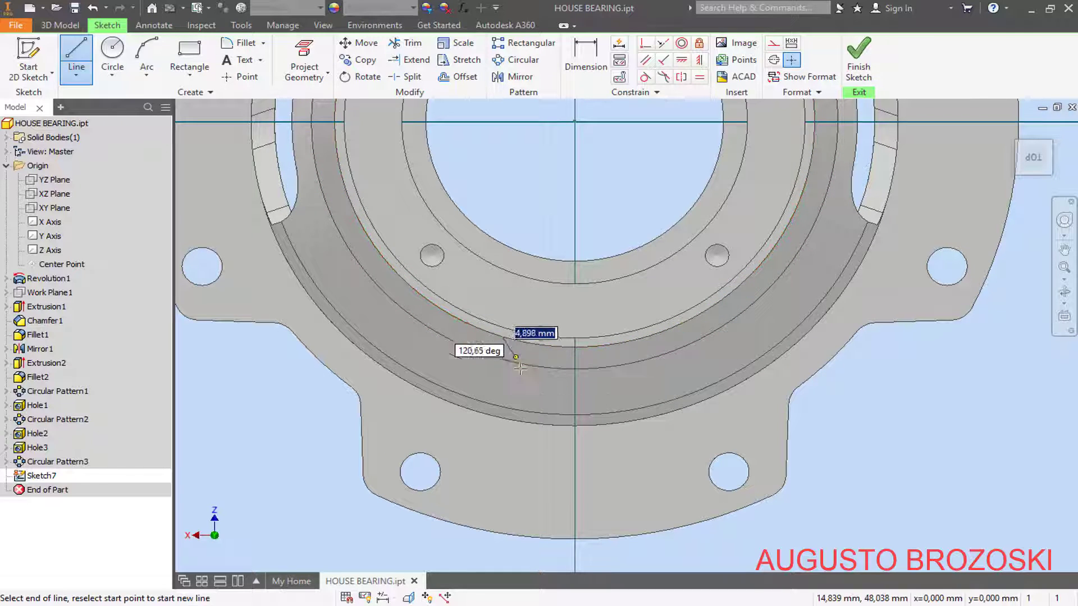
click(531, 487)
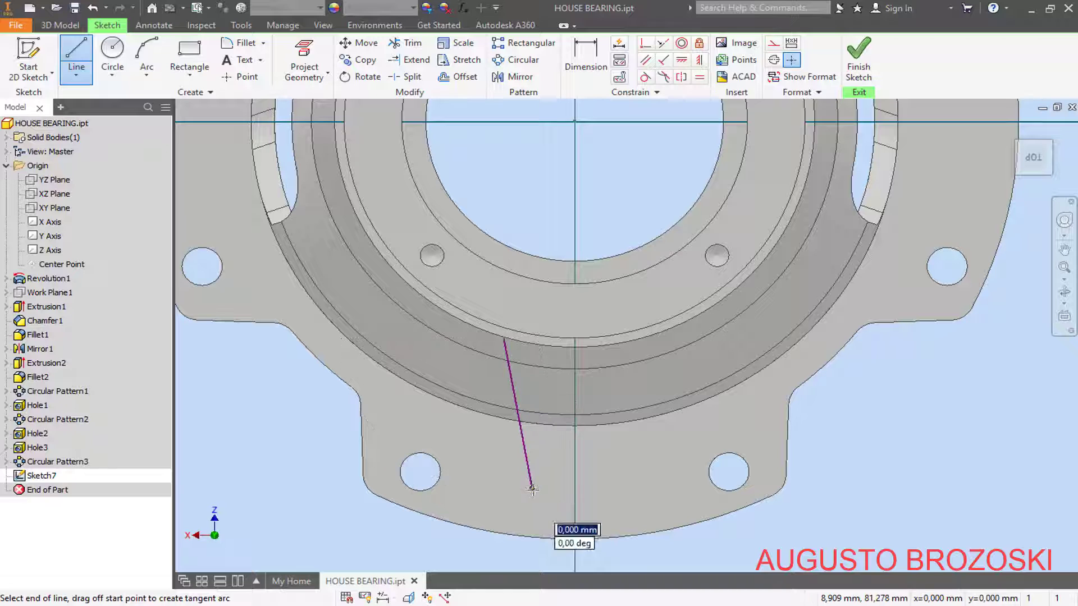
click(616, 488)
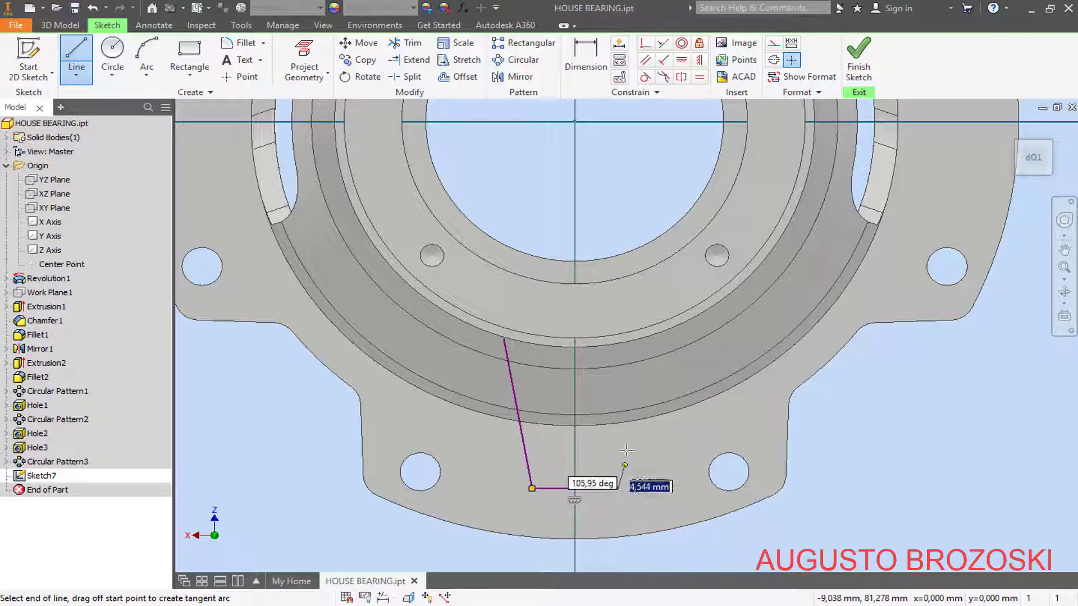
click(649, 337)
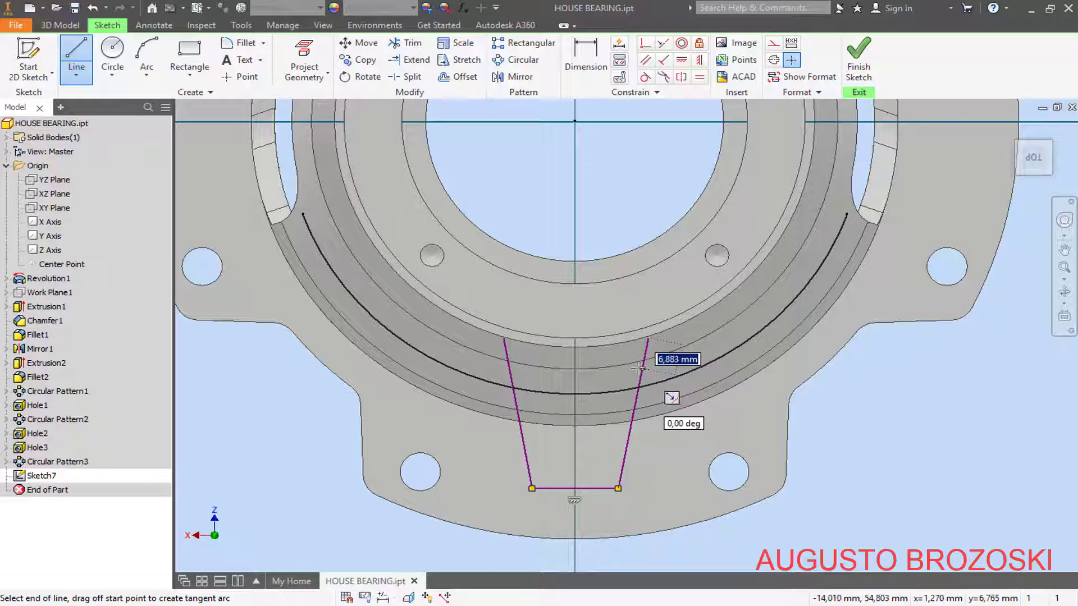
key(Escape)
Step: Project the shoulder's outer circular edge into the sketch at the upper ends of the tapered profile
scroll(621, 365, up, 5)
scroll(672, 364, down, 3)
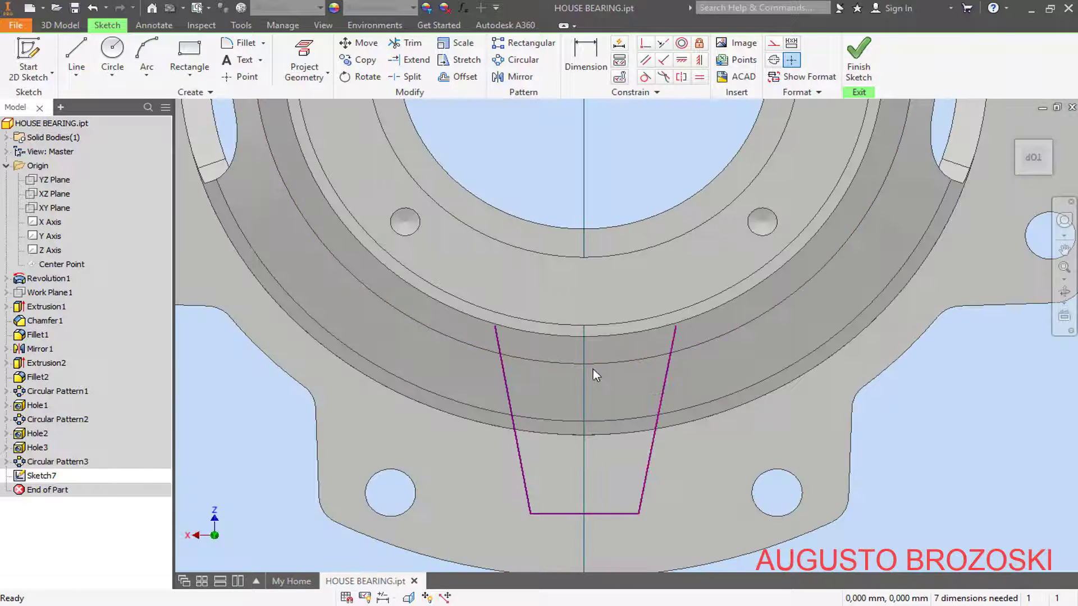
mouse_move(570, 381)
shift+middle_down()
mouse_move(616, 380)
mouse_move(589, 388)
shift+middle_up()
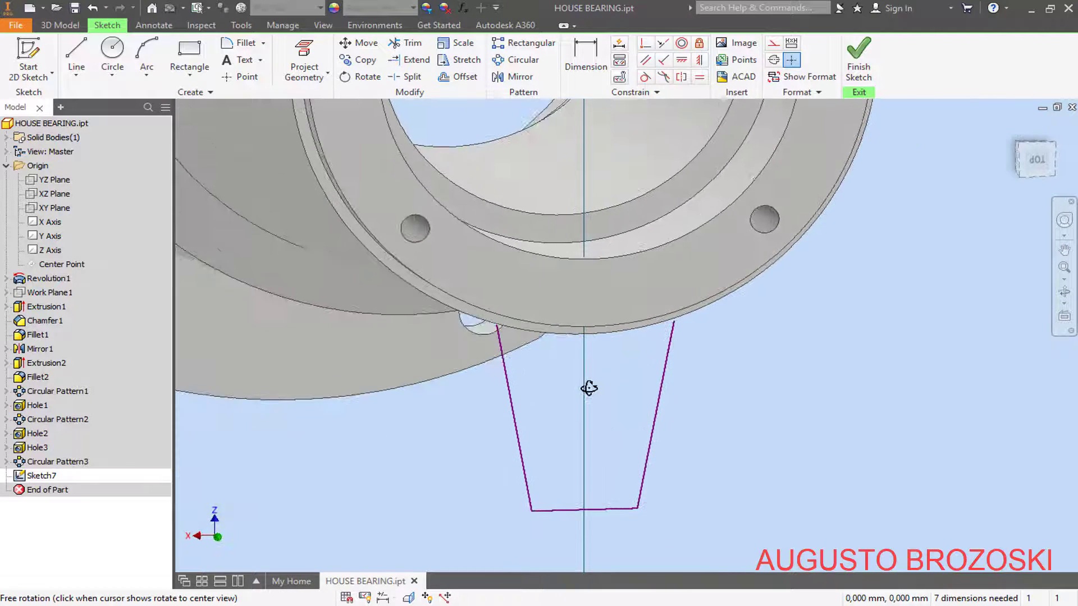
click(1037, 162)
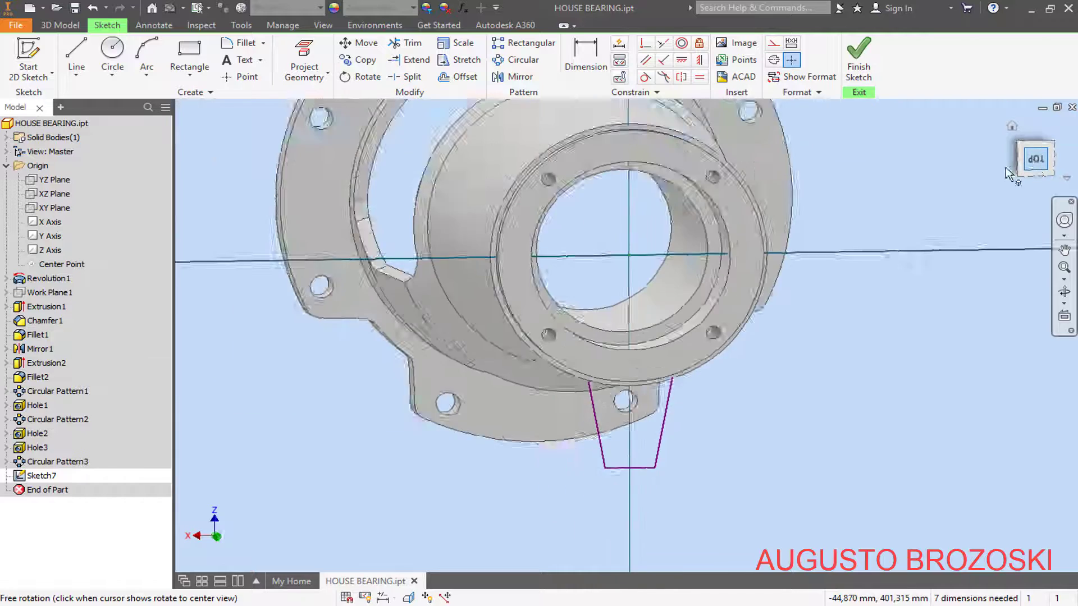
scroll(597, 378, up, 8)
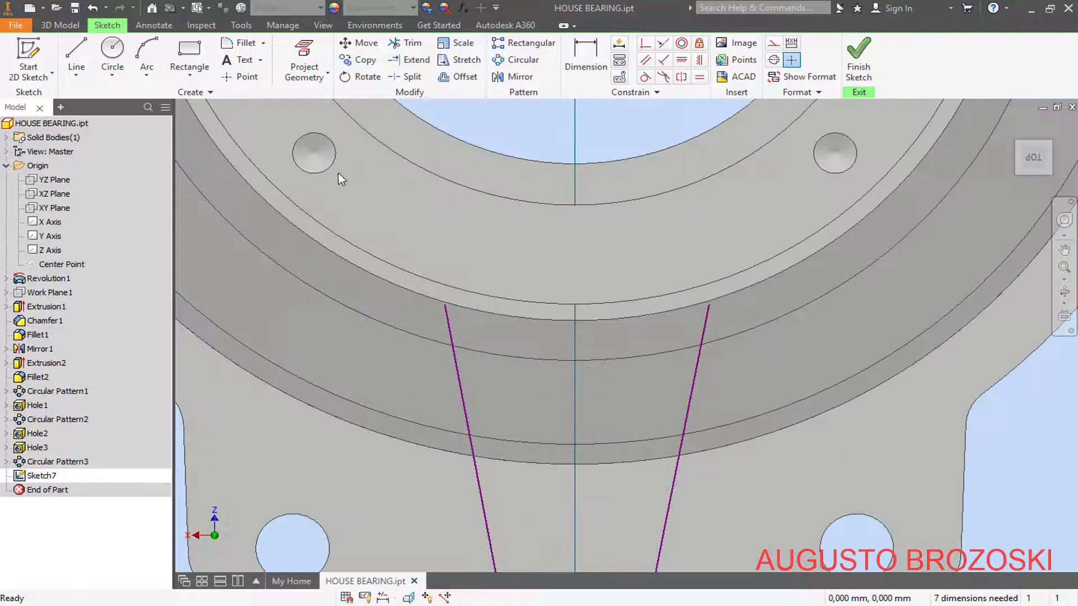
click(306, 55)
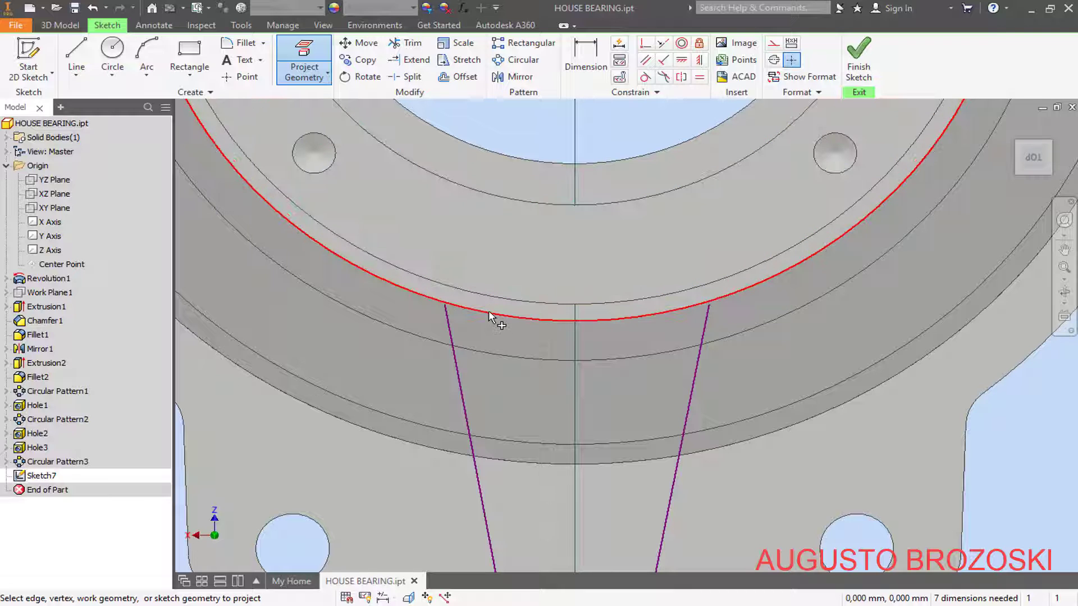
click(489, 318)
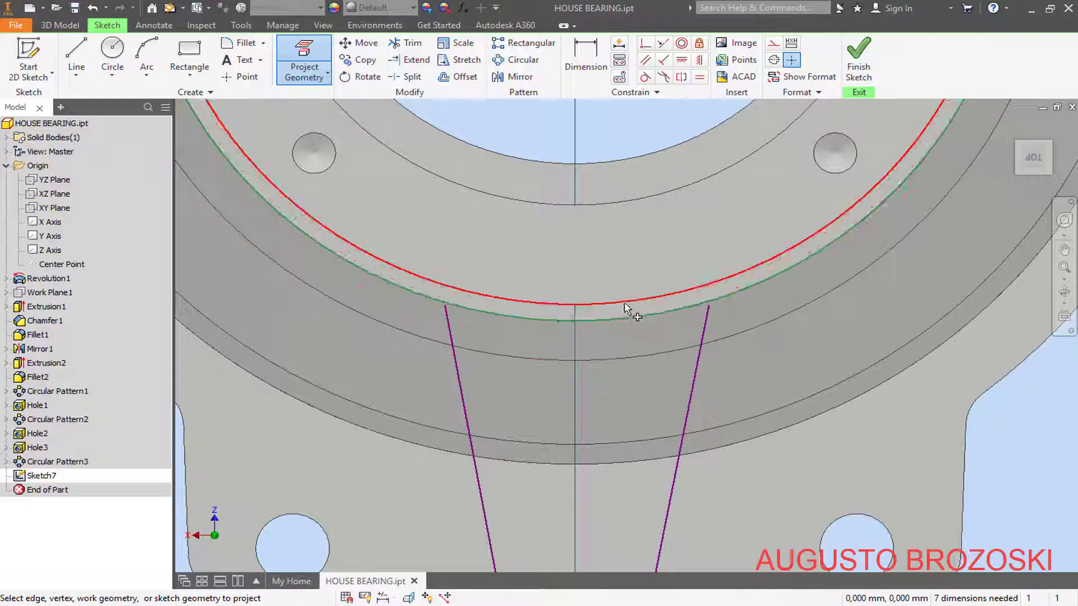
Step: Extend both slanted lines of the tapered profile to the projected circular edge
scroll(564, 304, up, 4)
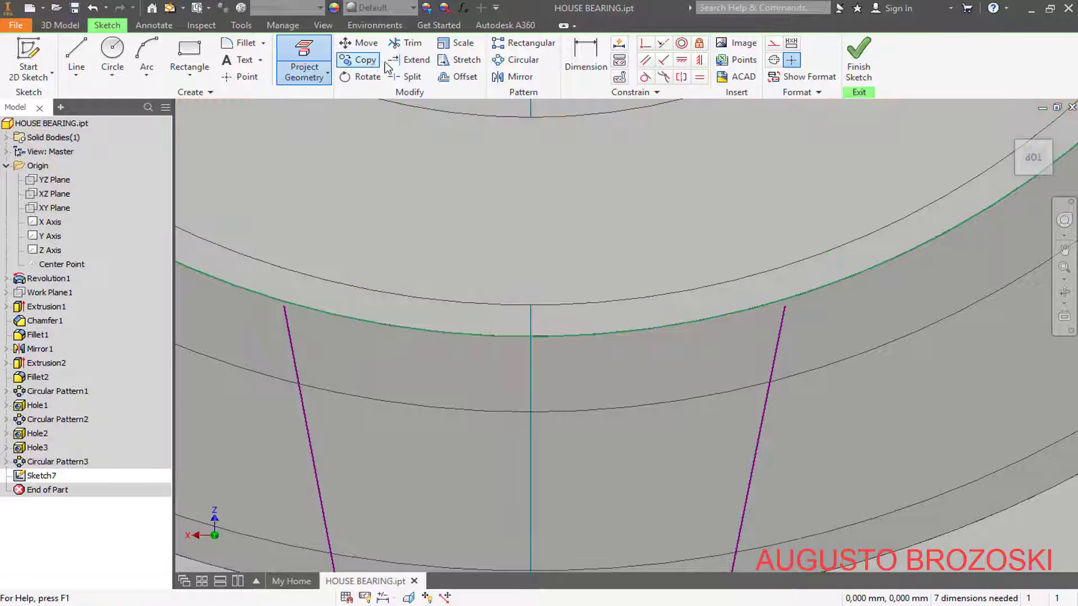
click(409, 60)
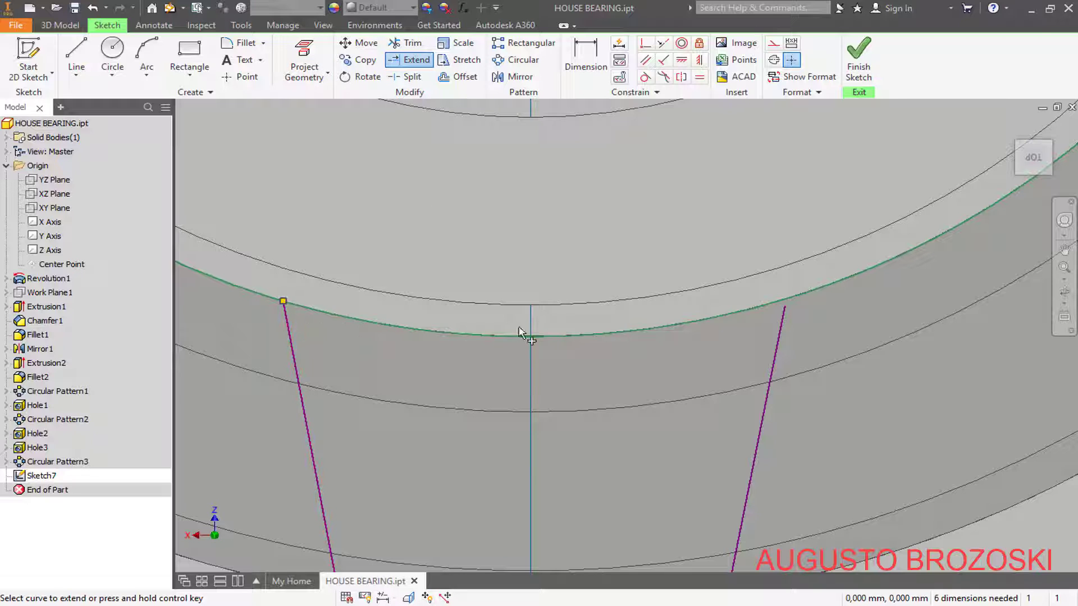
scroll(576, 322, down, 5)
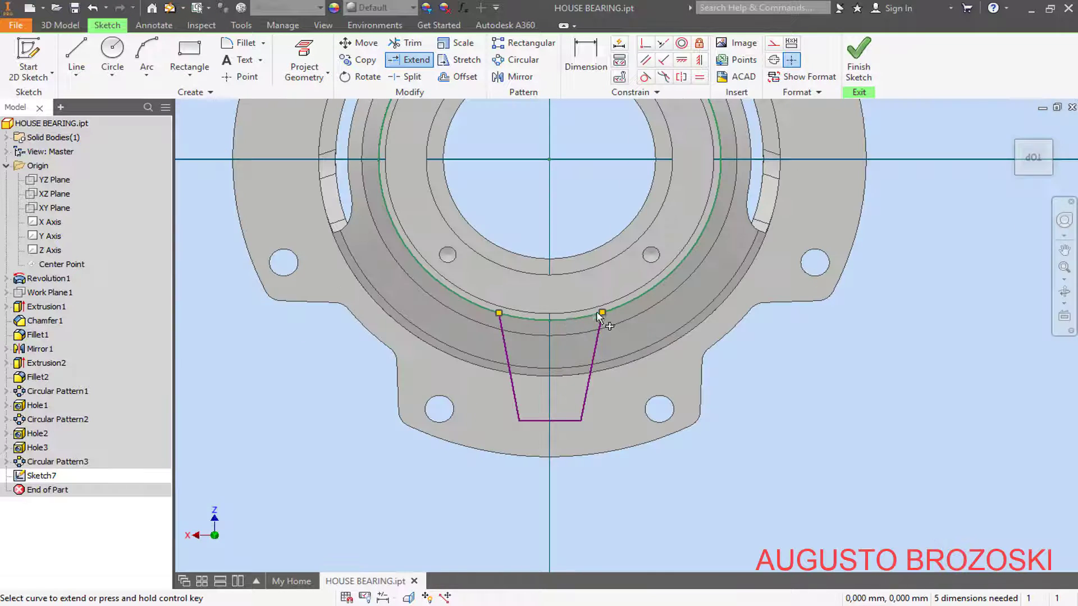
scroll(536, 331, up, 3)
shift+middle_drag(511, 376, 578, 361)
scroll(867, 345, down, 3)
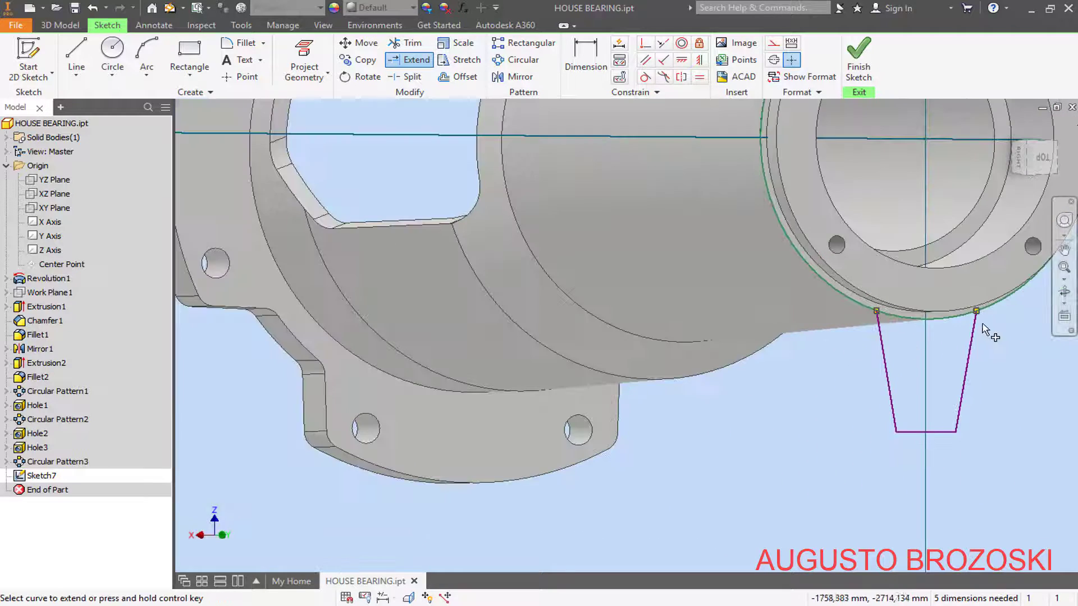
scroll(933, 337, up, 5)
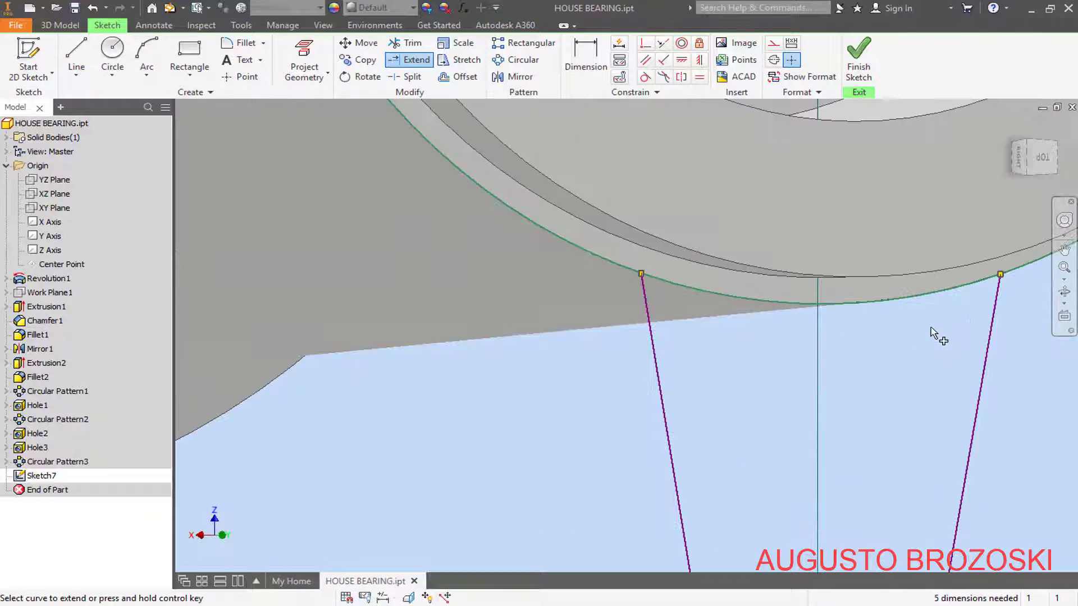
click(1046, 159)
scroll(673, 429, up, 4)
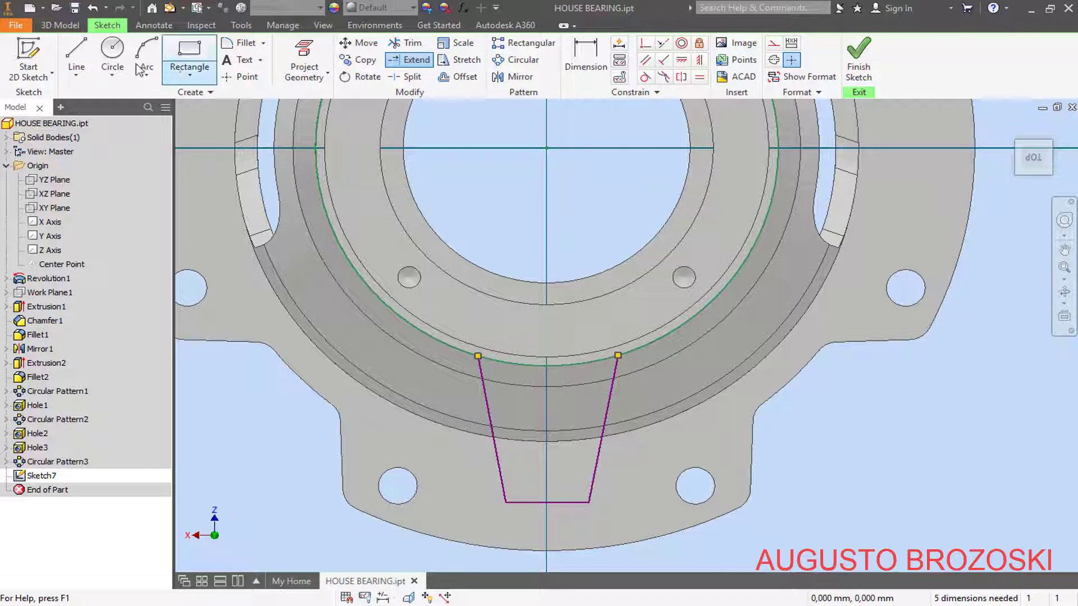
Step: Draw a vertical line about 81 mm long from the midpoint of the profile's base to the bore's centre
click(77, 61)
scroll(553, 495, up, 3)
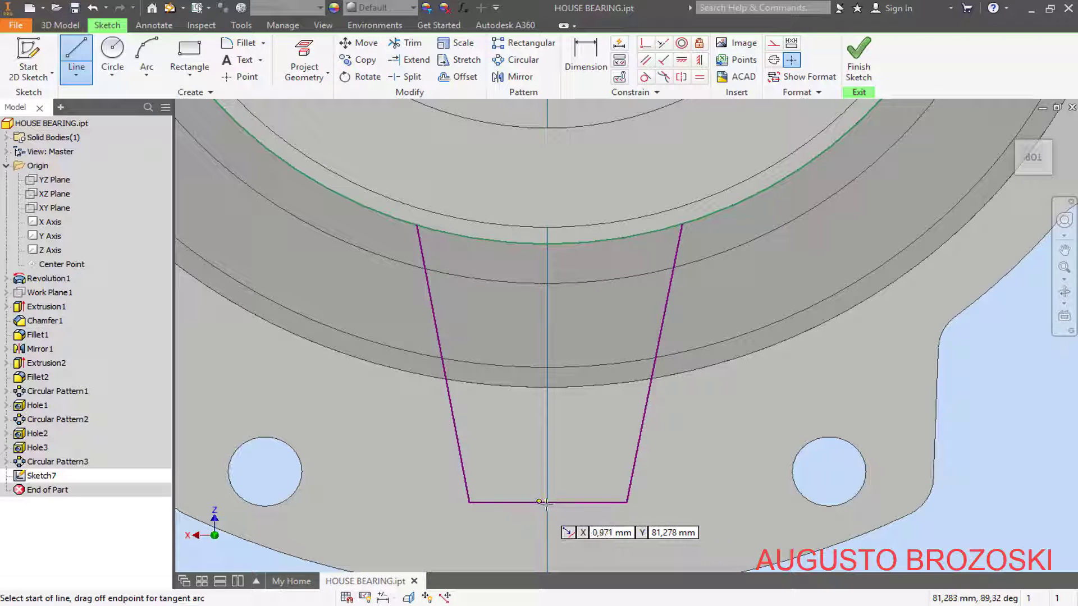
click(548, 503)
scroll(549, 478, up, 2)
scroll(545, 476, down, 6)
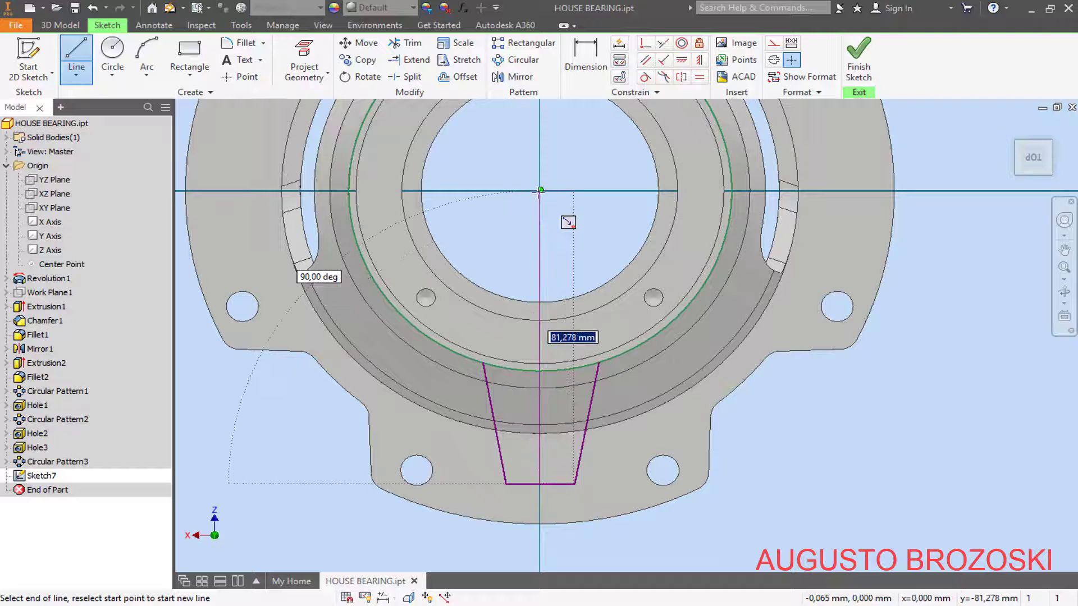
click(540, 191)
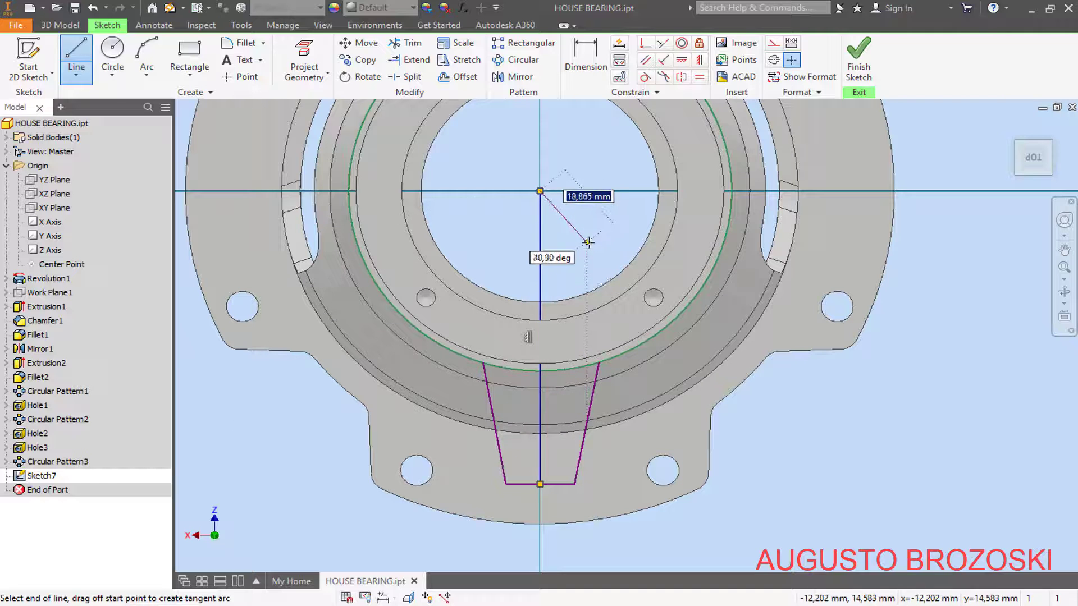
key(Escape)
Step: Dimension the tapered profile's base 88 mm below the bore's centre, as given in the PDF drawing
click(540, 284)
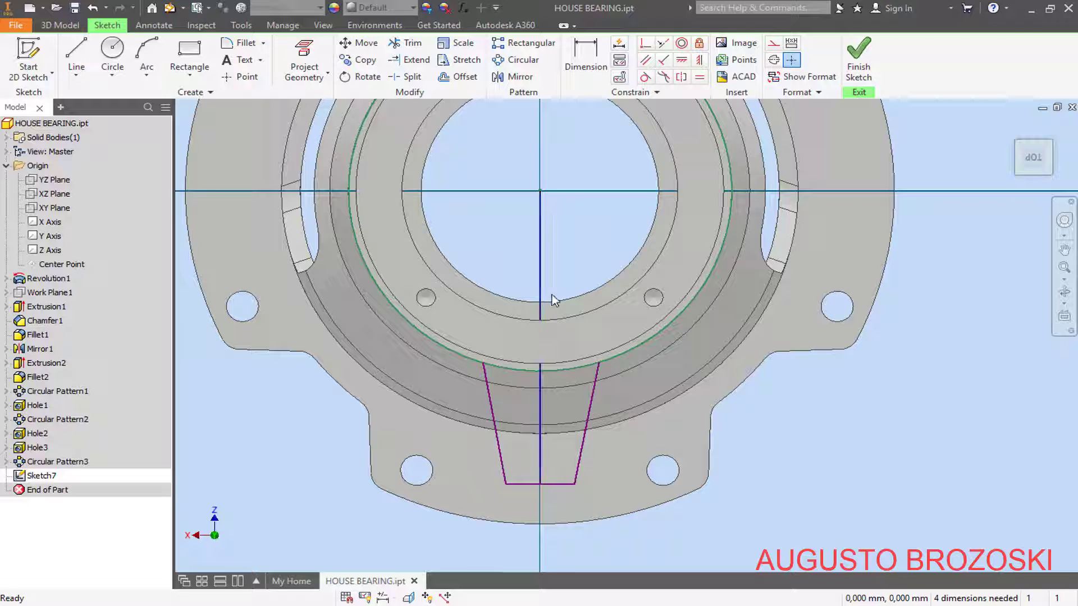
key(d)
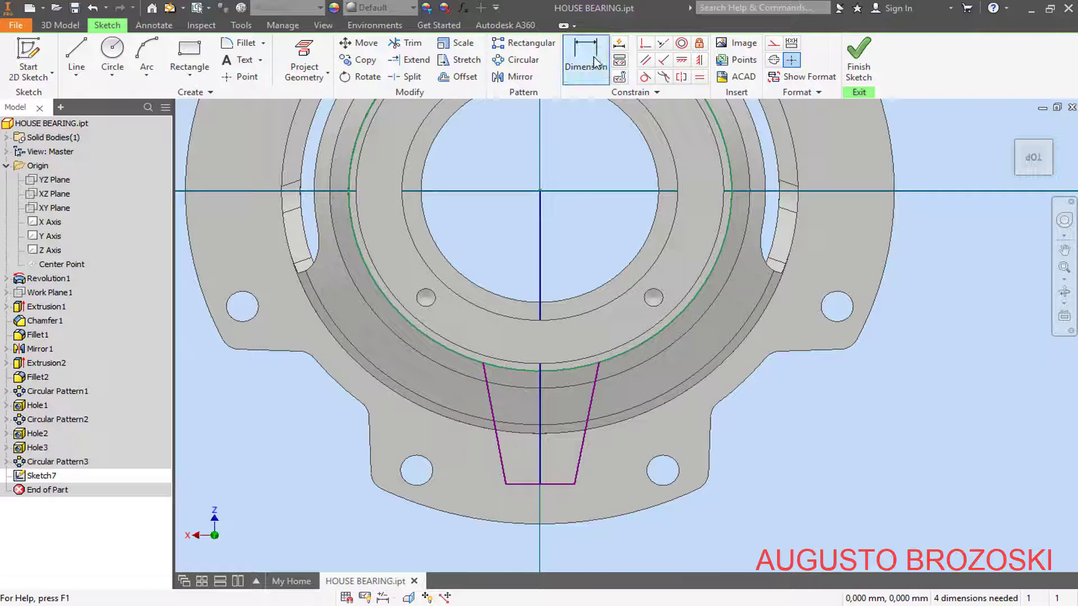
click(541, 191)
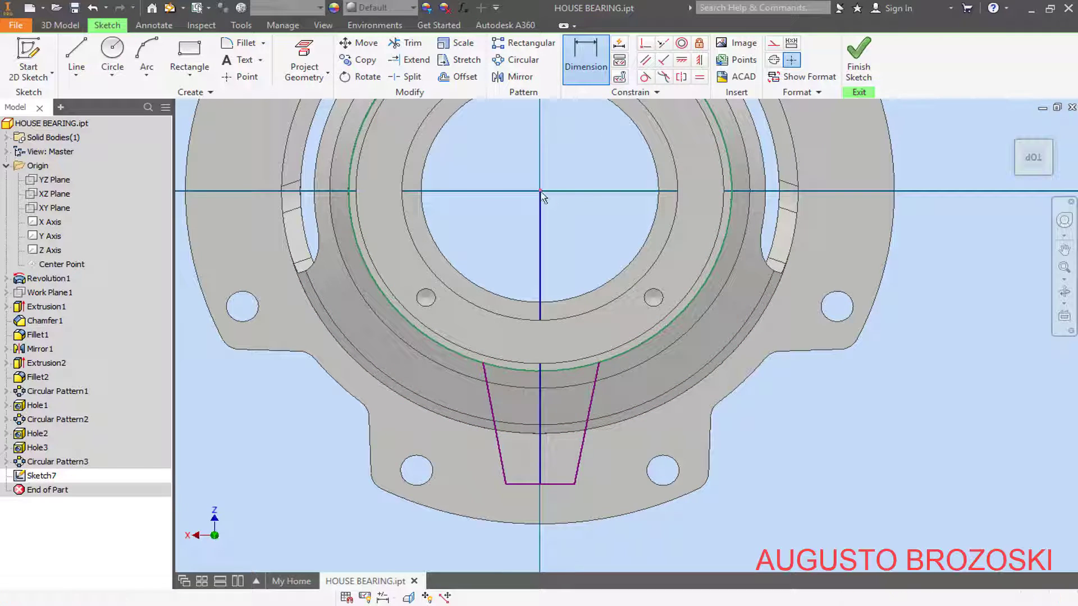
click(571, 484)
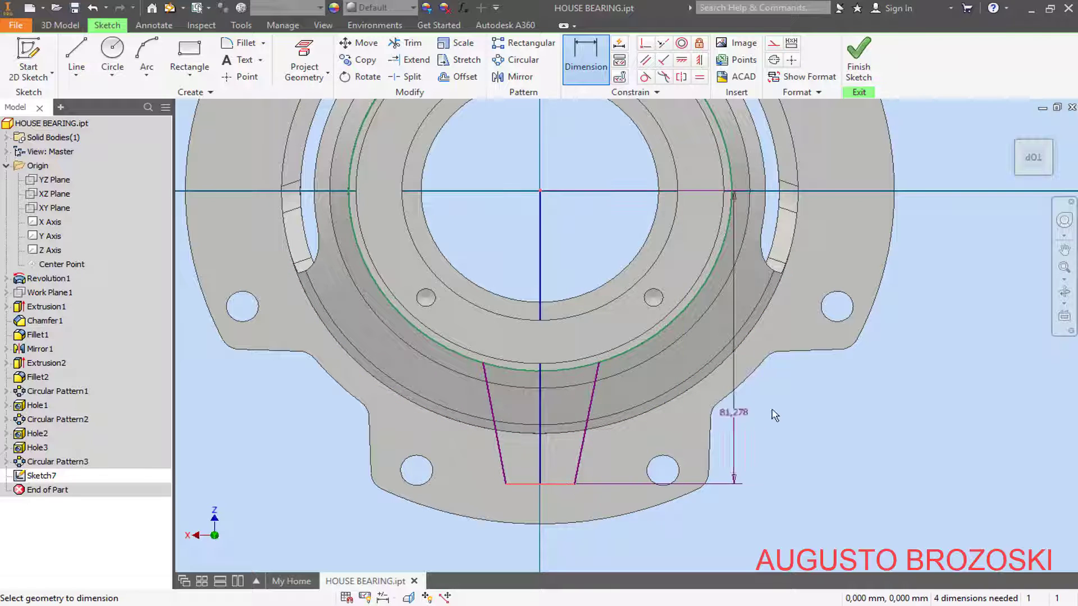
click(804, 407)
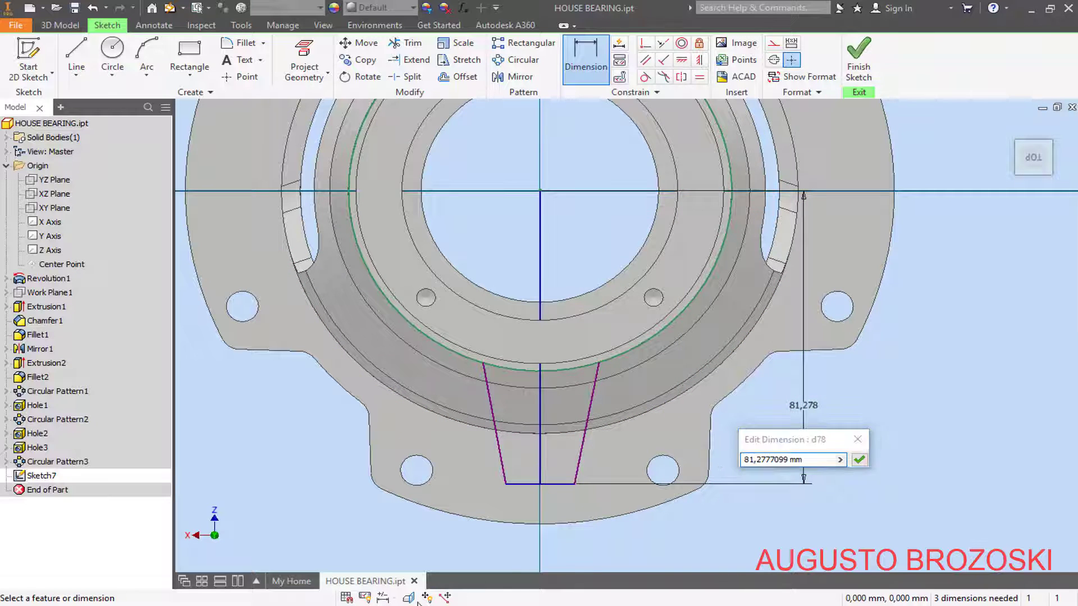
key(alt+Tab)
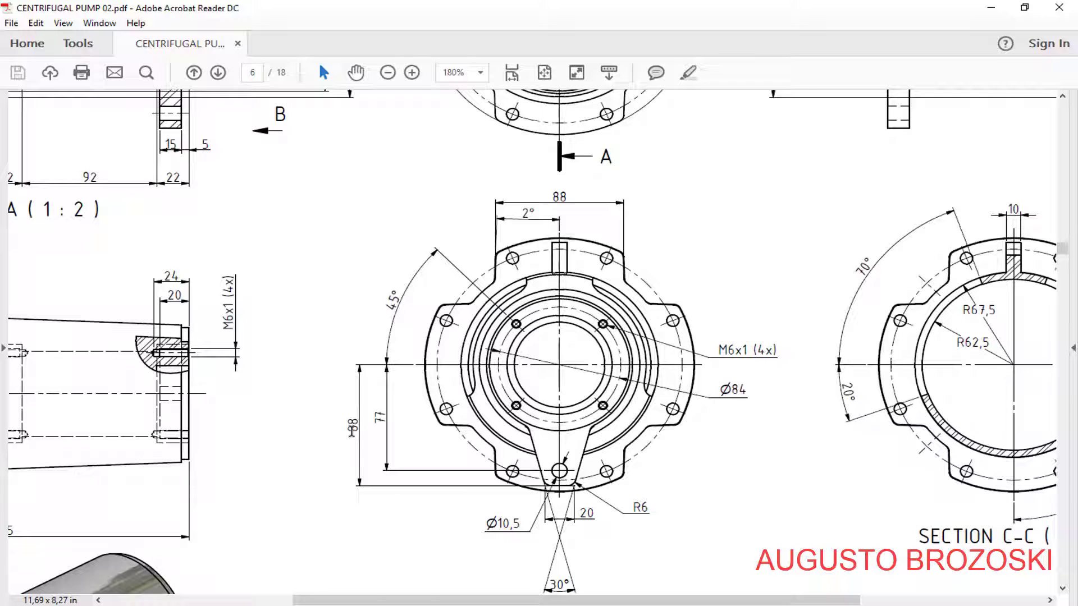
click(991, 8)
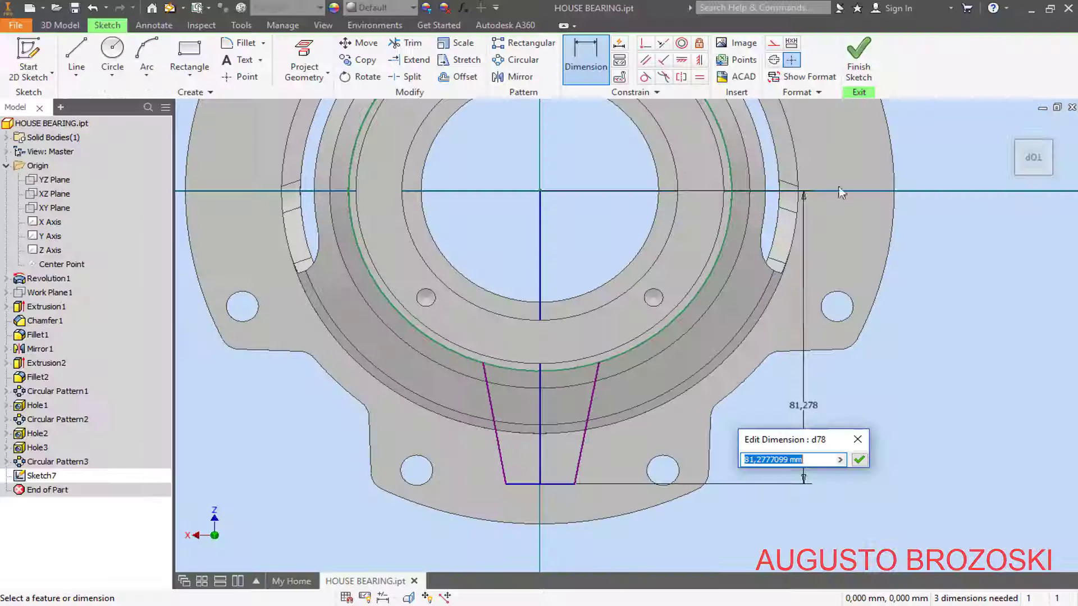
text(88)
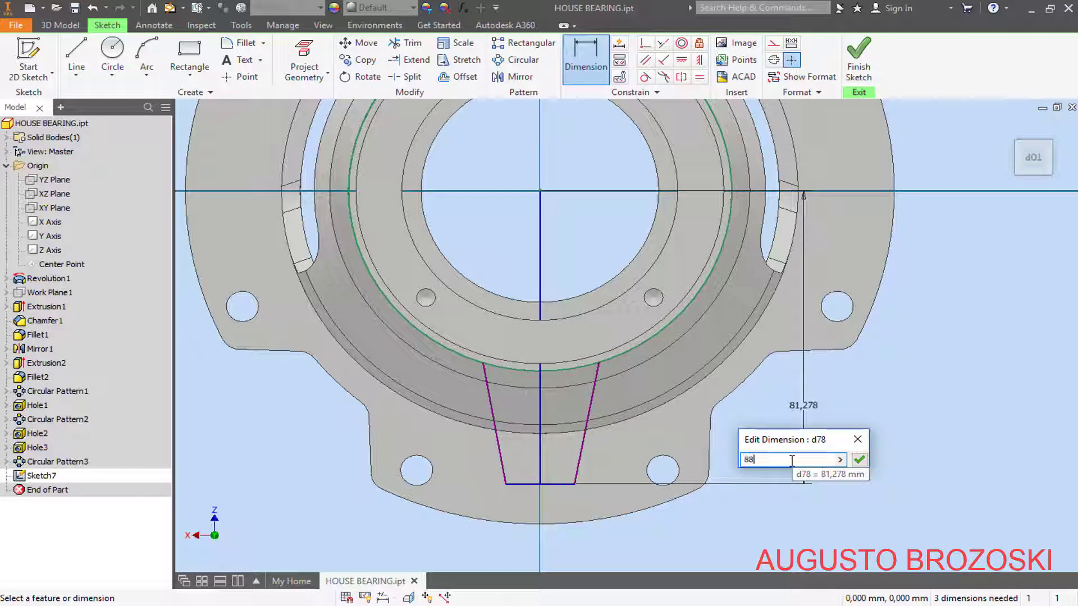
key(Return)
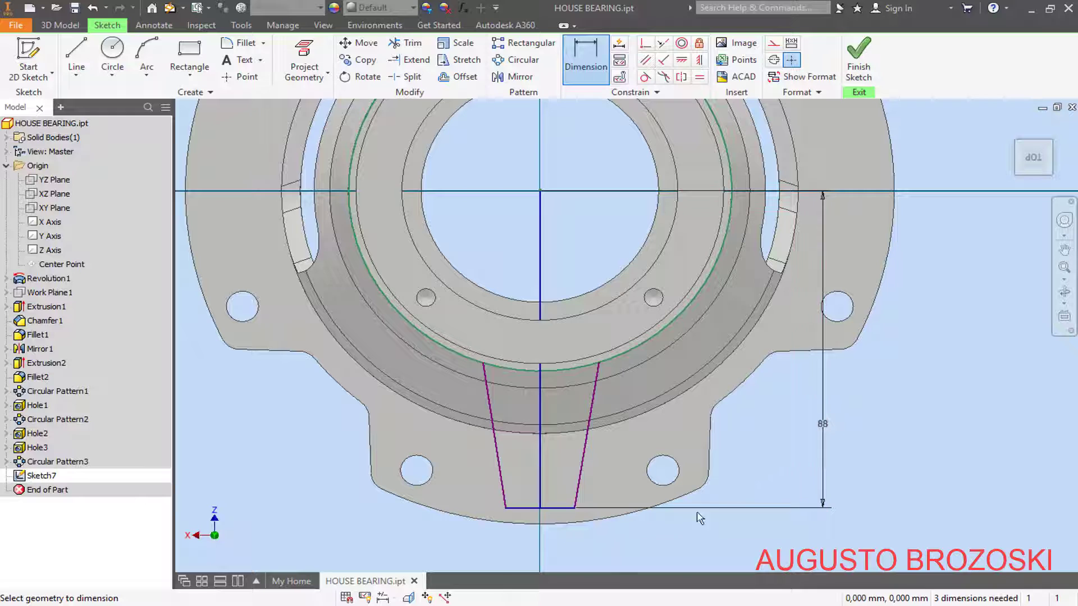
Step: Dimension the width of the tapered profile's horizontal base as 20 mm
click(553, 509)
click(555, 538)
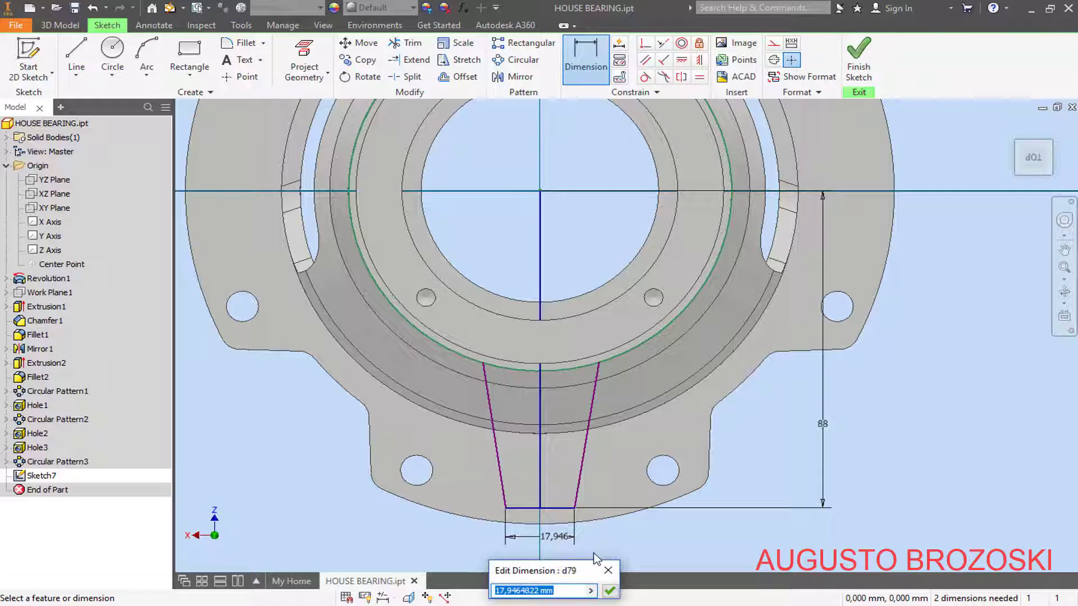
text(20)
key(Return)
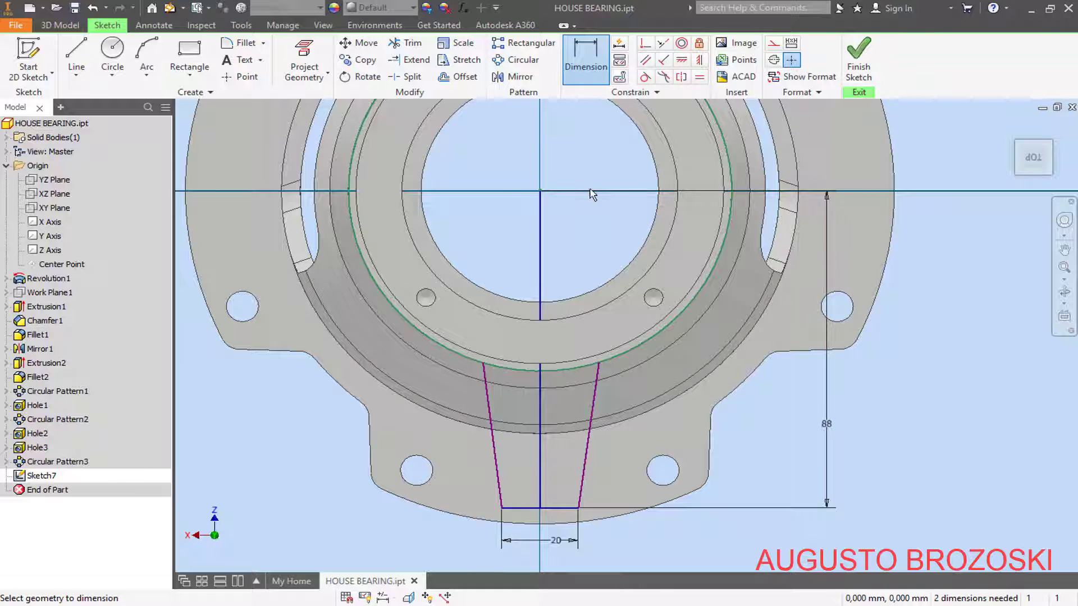
Step: Dimension the angle between the profile's two slanted lines as 30 degrees
click(494, 435)
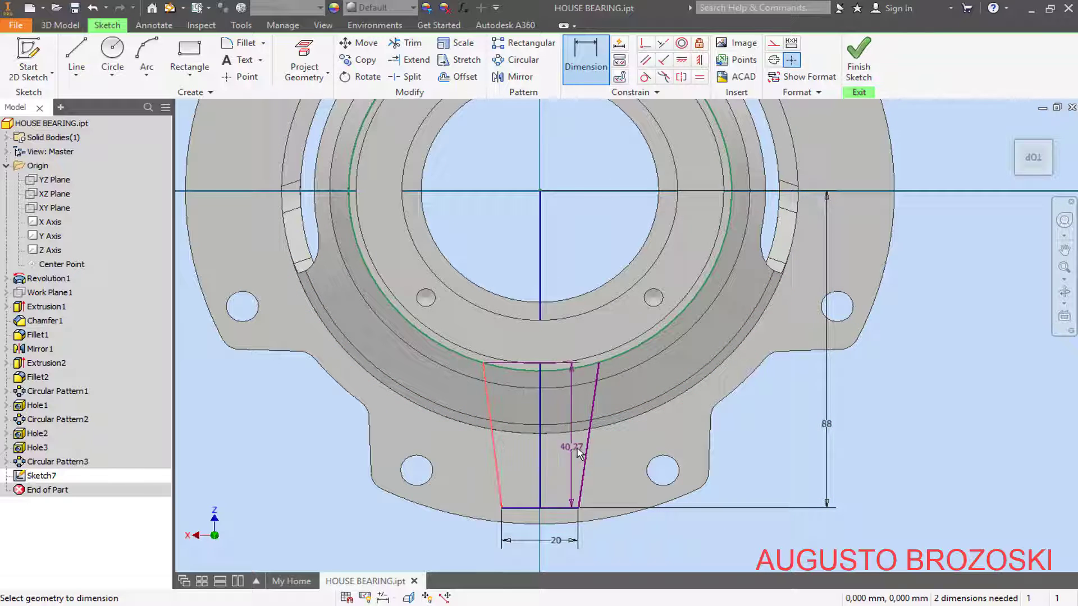
click(585, 457)
click(554, 453)
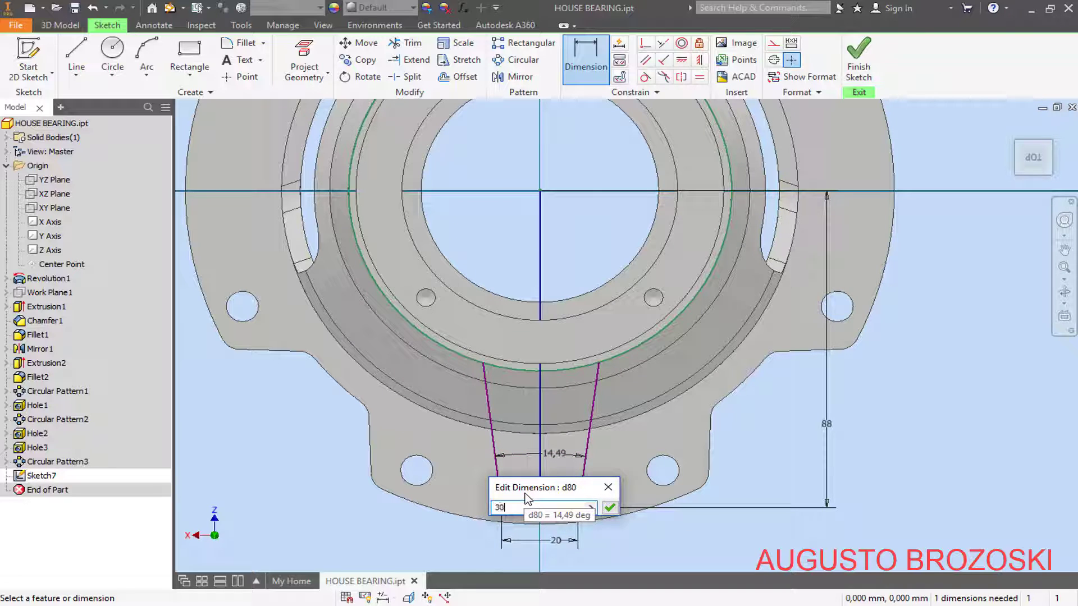
text(30)
key(Return)
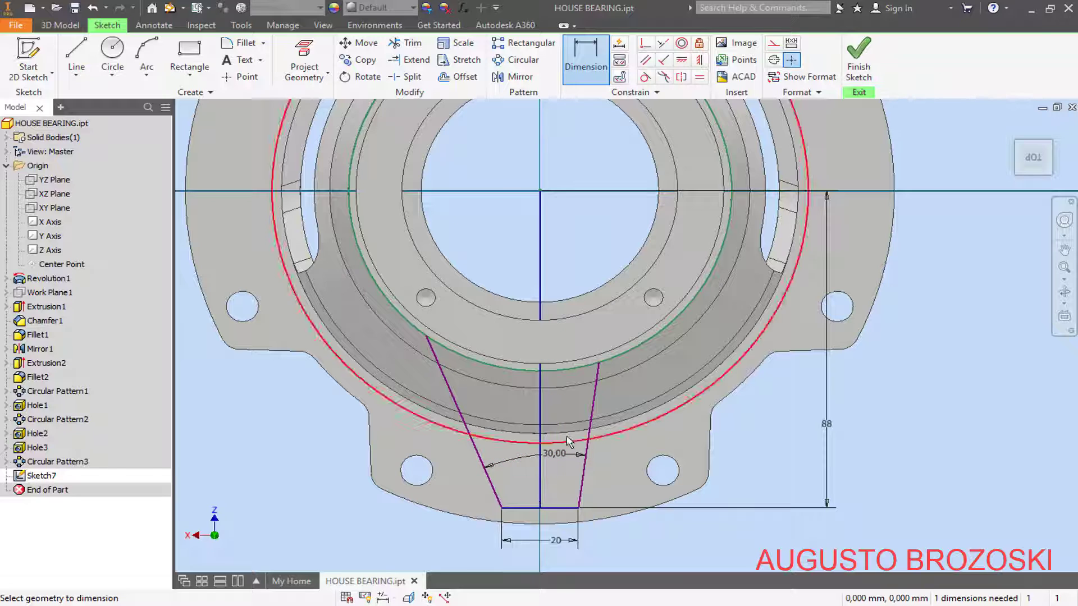
Step: Constrain the two slanted lines of the tapered profile to equal length and finish the sketch
click(699, 79)
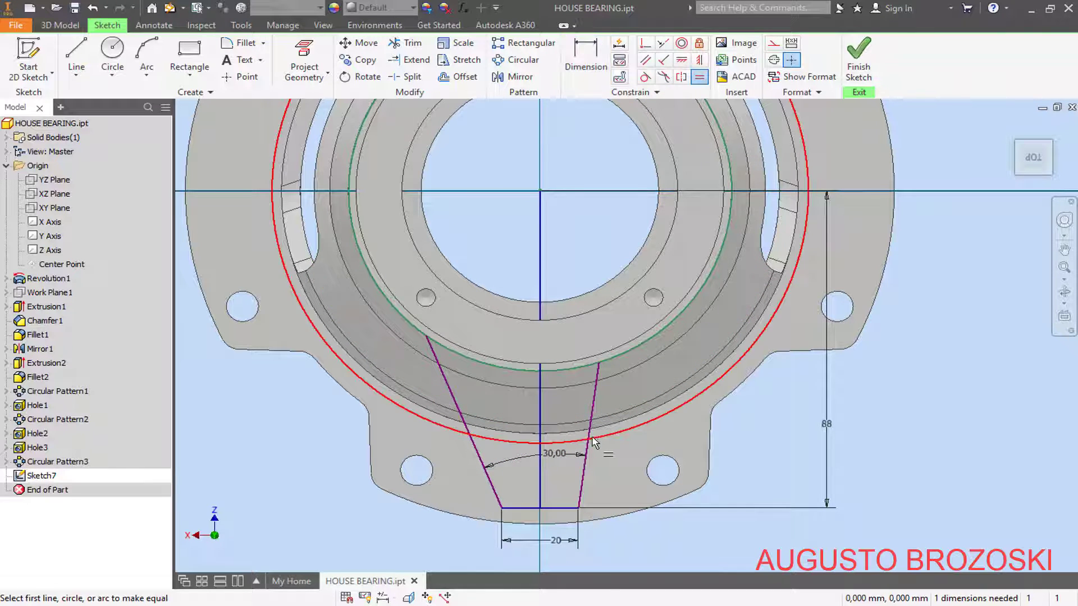
click(593, 443)
click(476, 452)
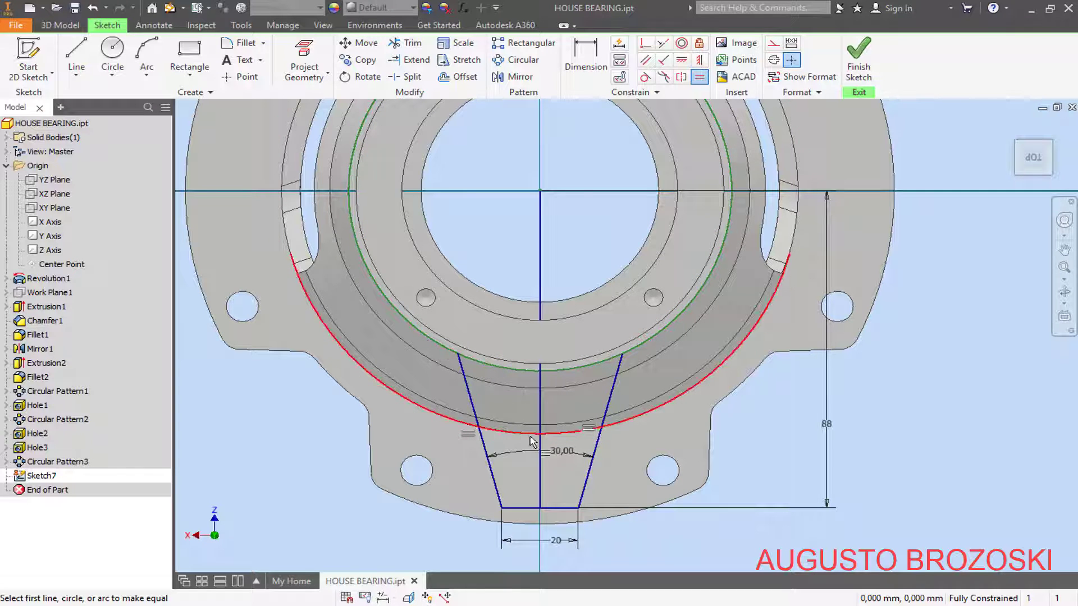
click(530, 436)
click(566, 356)
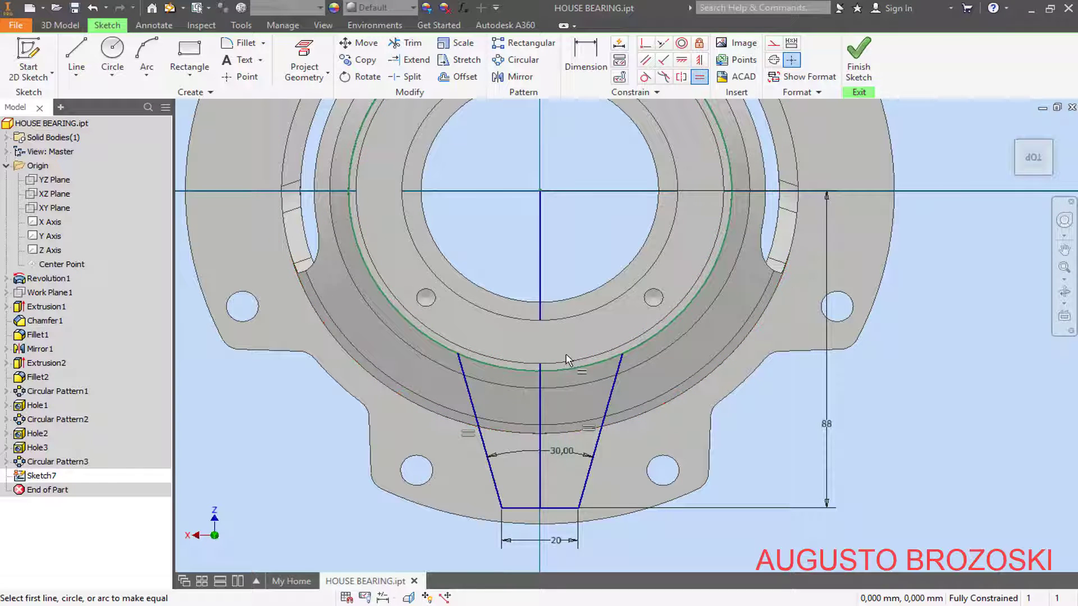
click(864, 59)
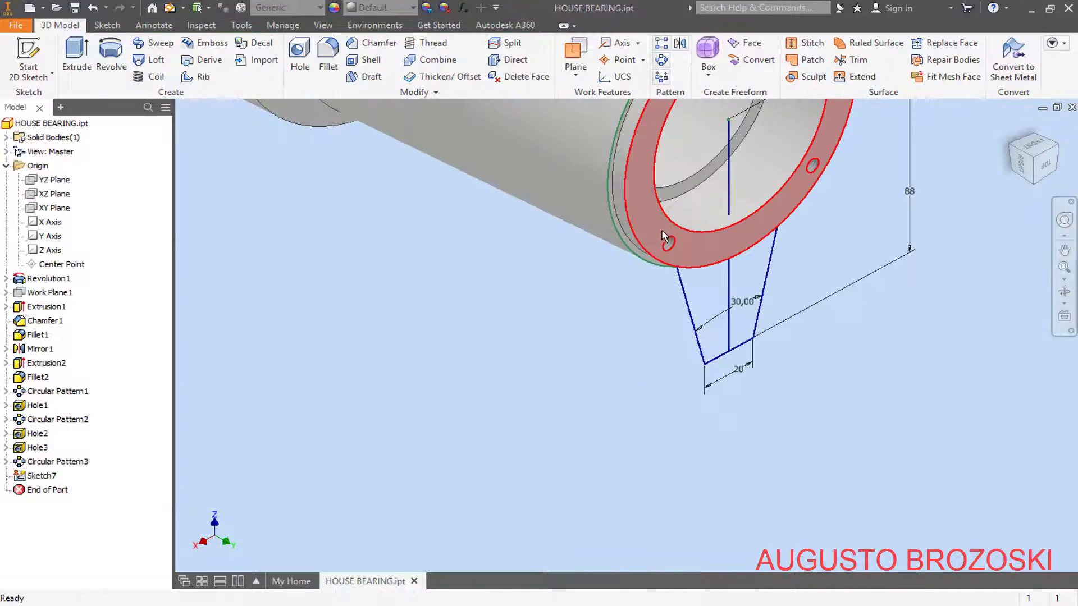
Step: Extrude the tapered foot profile 15 mm back along the housing body, joined to it, taking the thickness from the PDF drawing
click(77, 57)
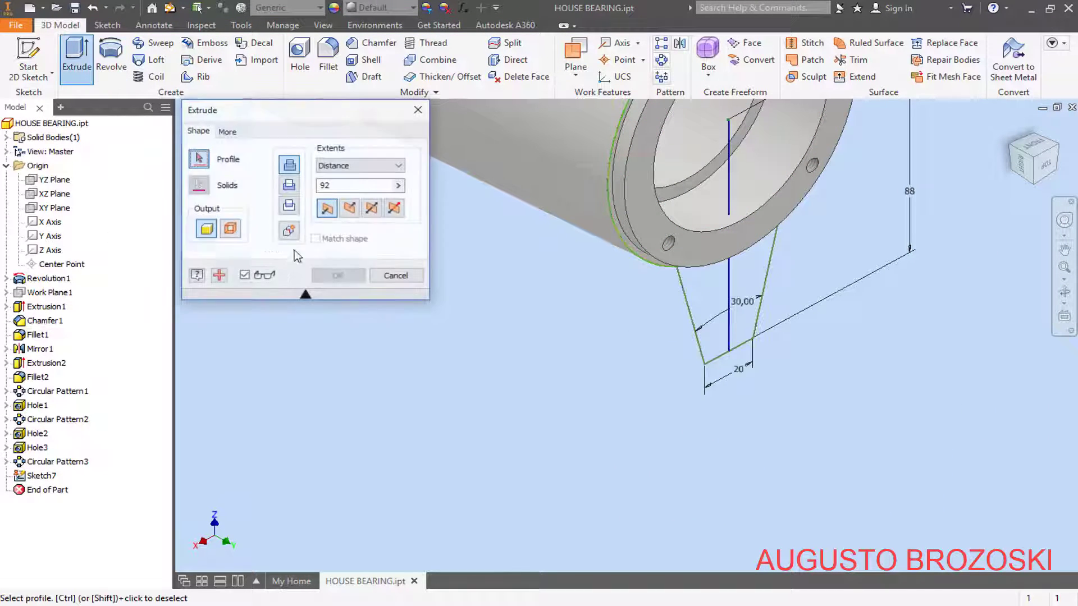
click(709, 302)
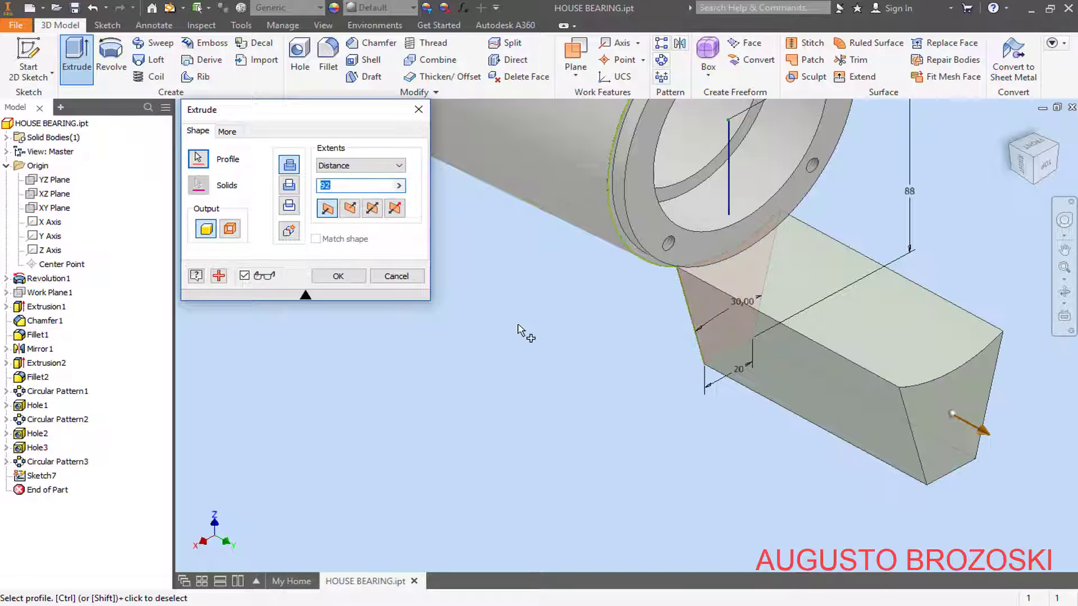
click(349, 210)
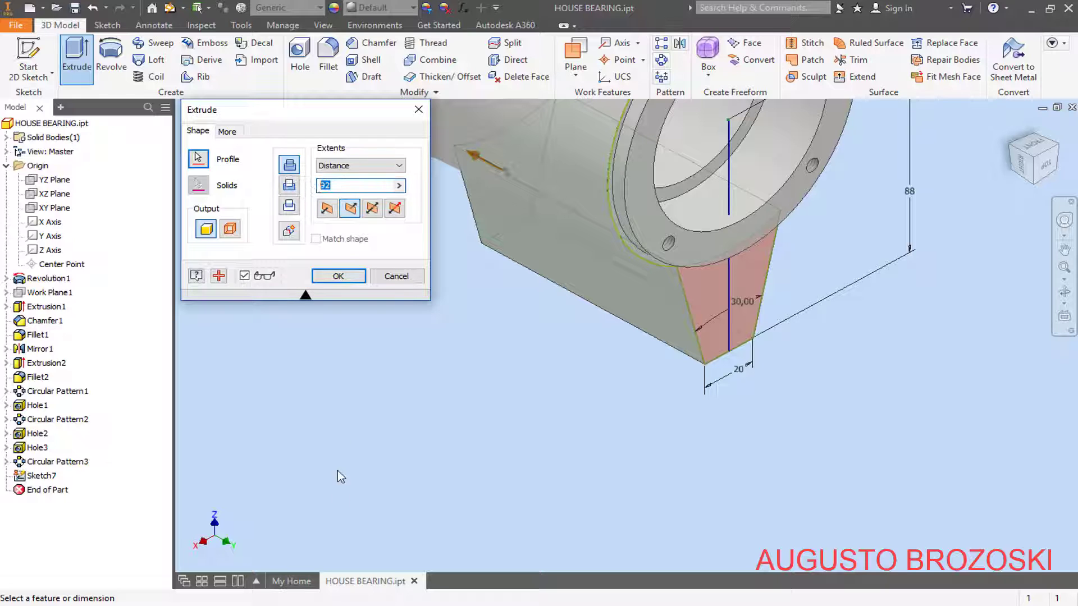
click(411, 605)
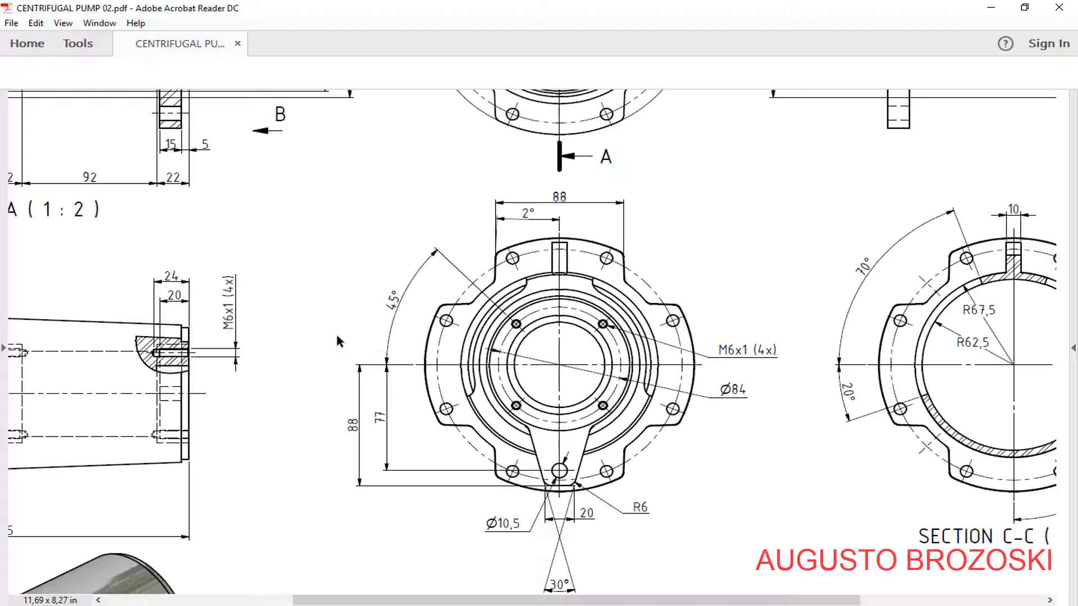
scroll(189, 252, up, 3)
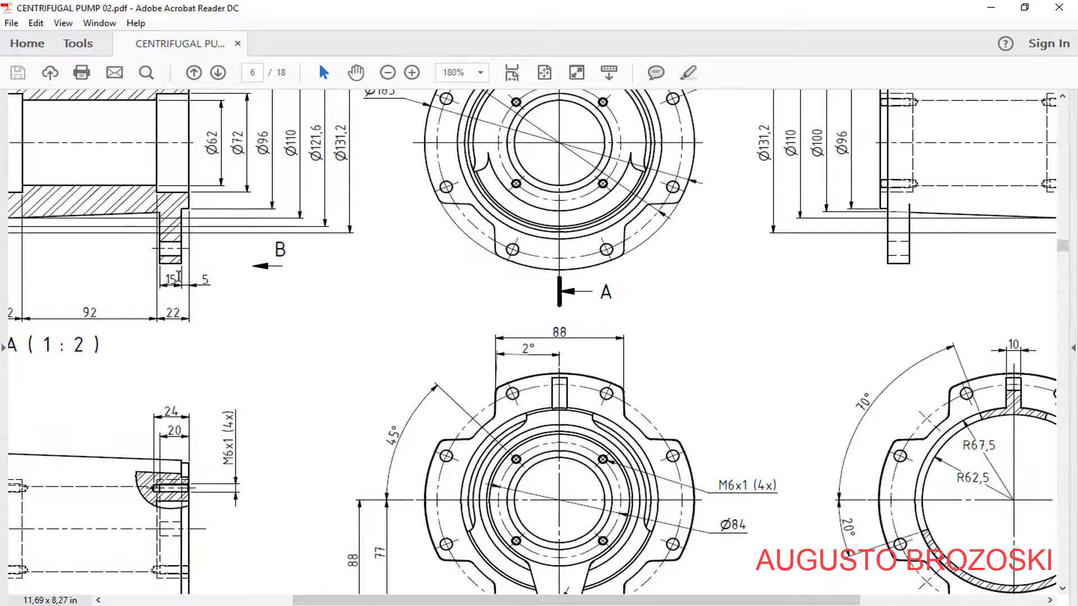
click(990, 8)
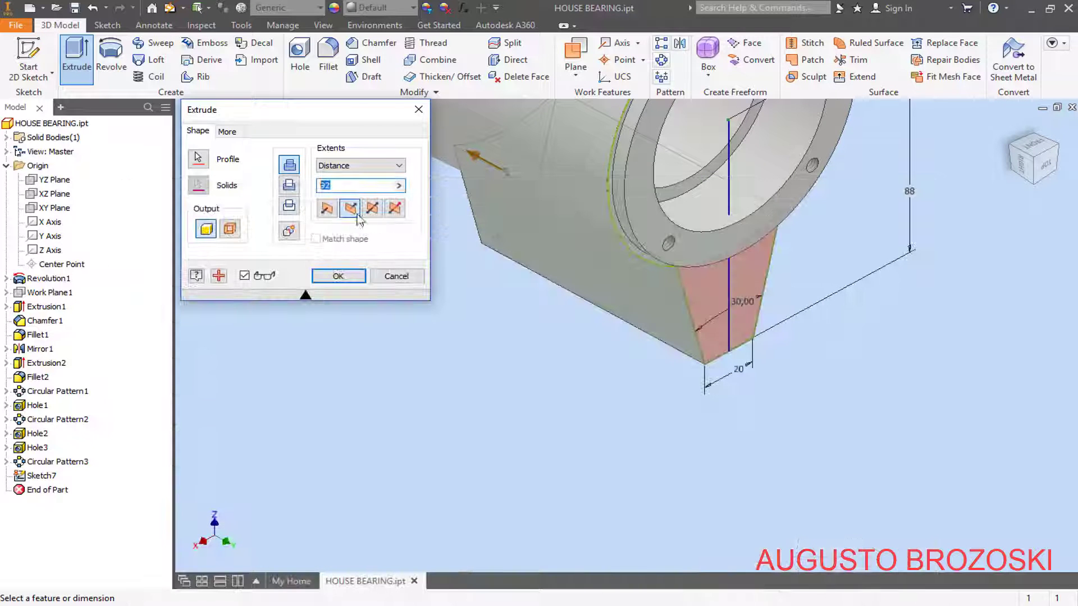
click(347, 183)
text(15)
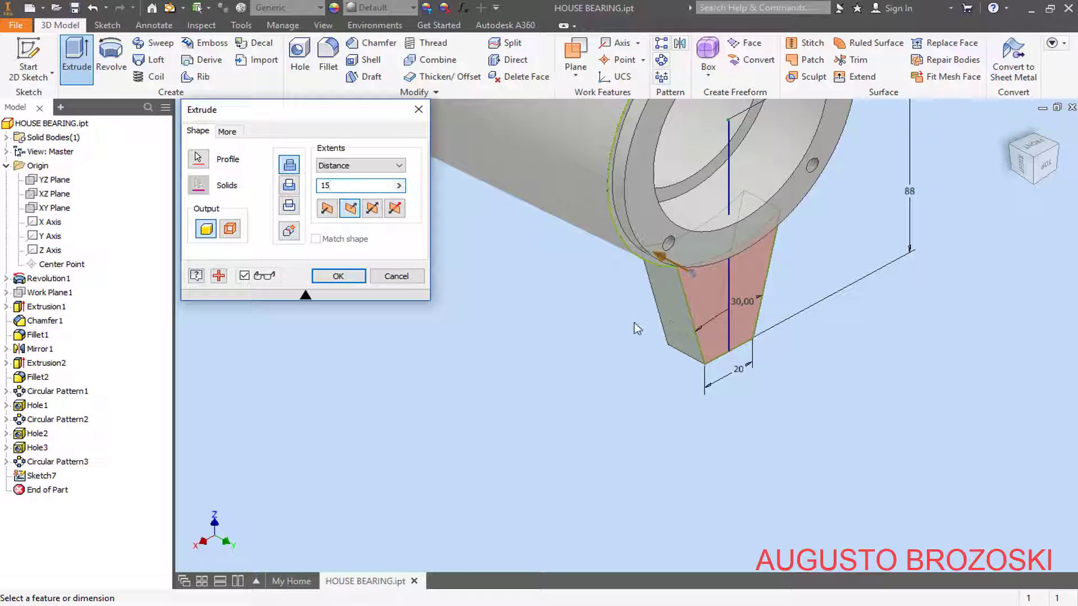
shift+middle_drag(647, 312, 665, 287)
scroll(680, 288, down, 5)
scroll(716, 295, up, 4)
scroll(665, 283, up, 5)
scroll(687, 231, down, 4)
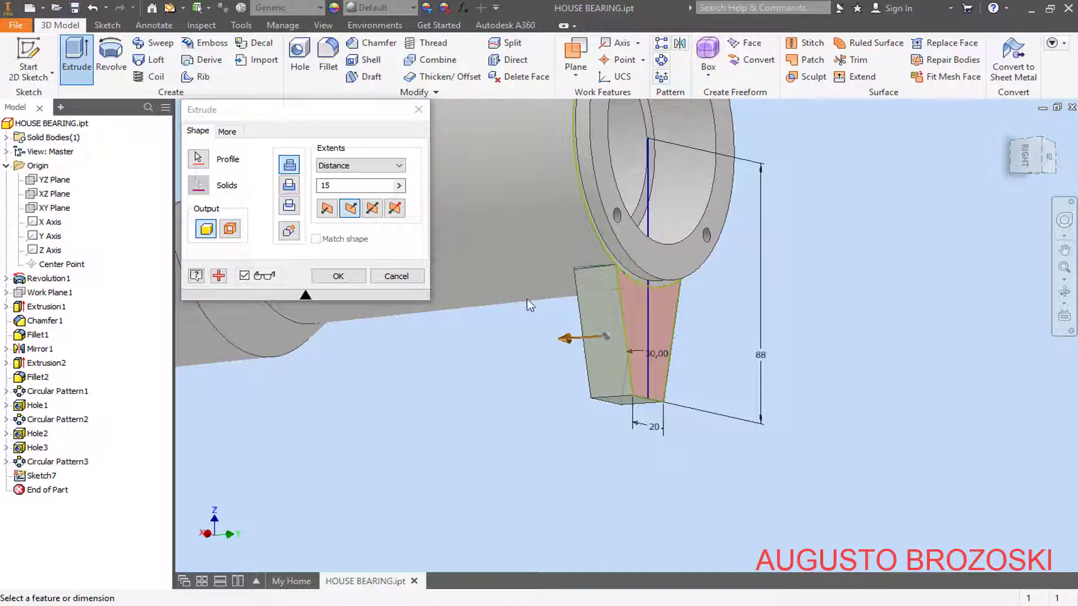
click(343, 277)
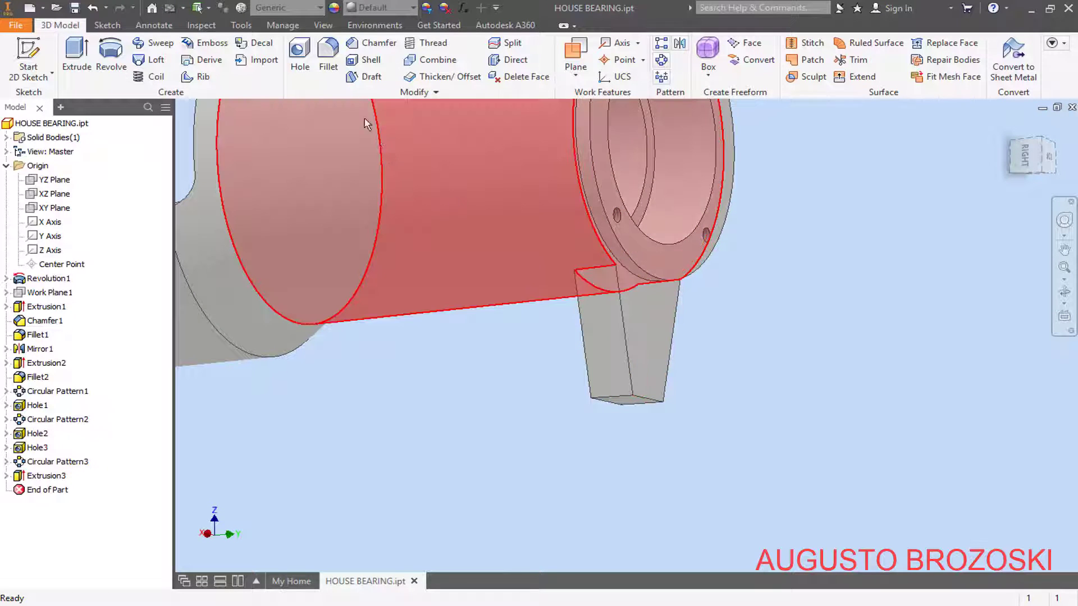
Step: Fillet the foot's two bottom side edges and the two upper edges where its sides meet the housing with a 6 mm radius
click(329, 56)
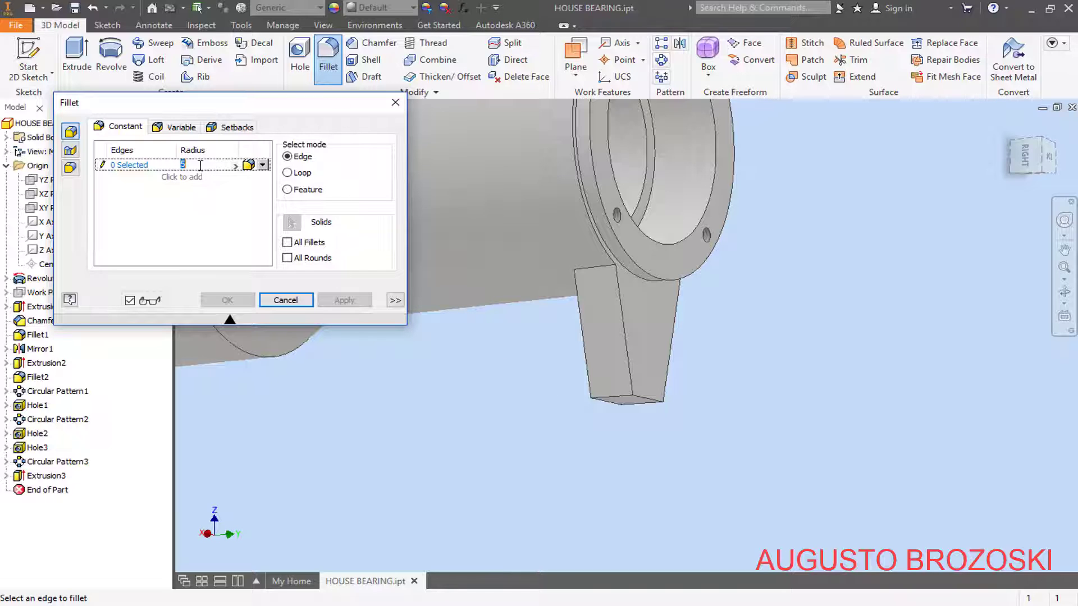
text(6)
scroll(618, 427, up, 3)
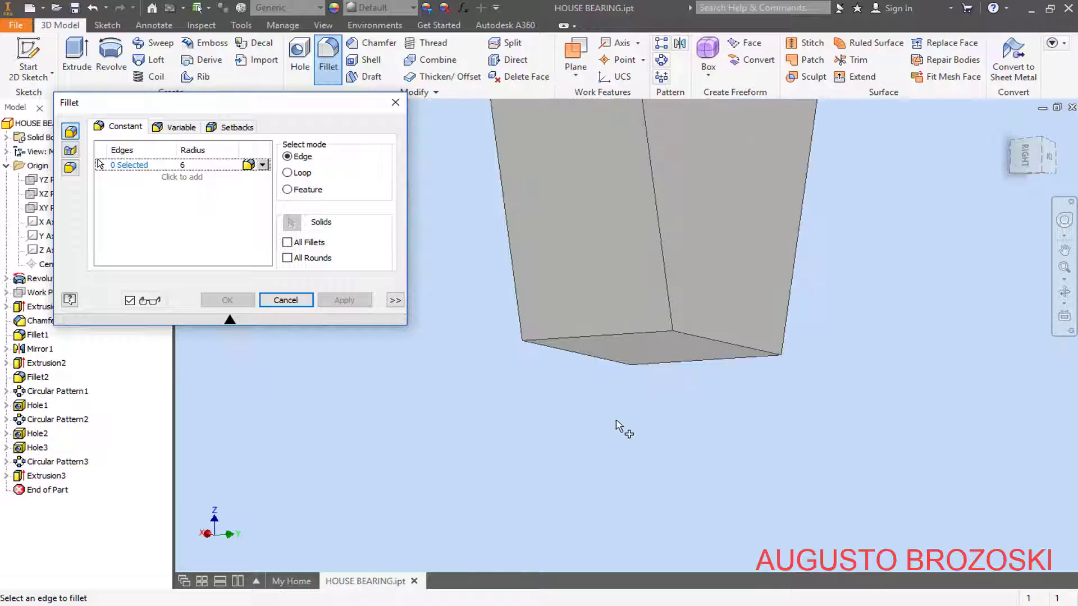
click(616, 352)
scroll(620, 355, down, 3)
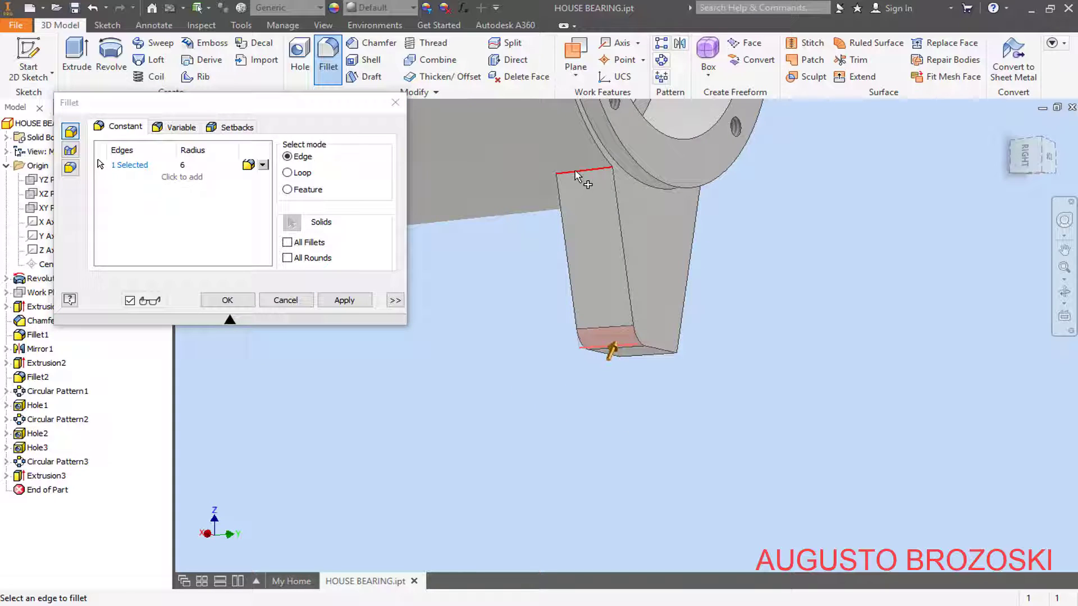
click(578, 179)
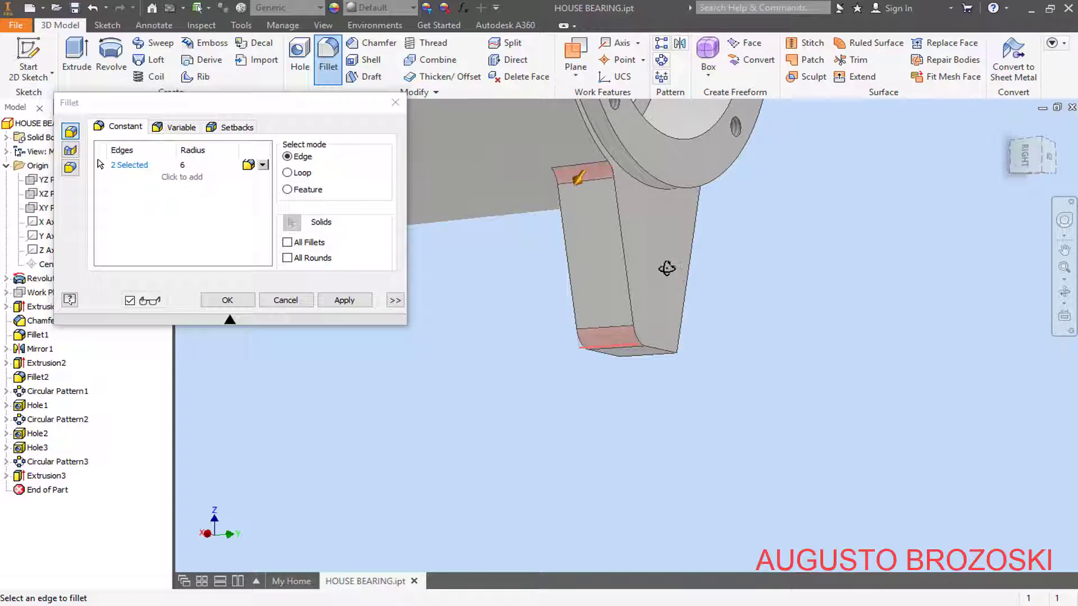
shift+middle_drag(666, 267, 454, 254)
scroll(577, 308, down, 5)
scroll(454, 254, up, 4)
scroll(500, 281, down, 3)
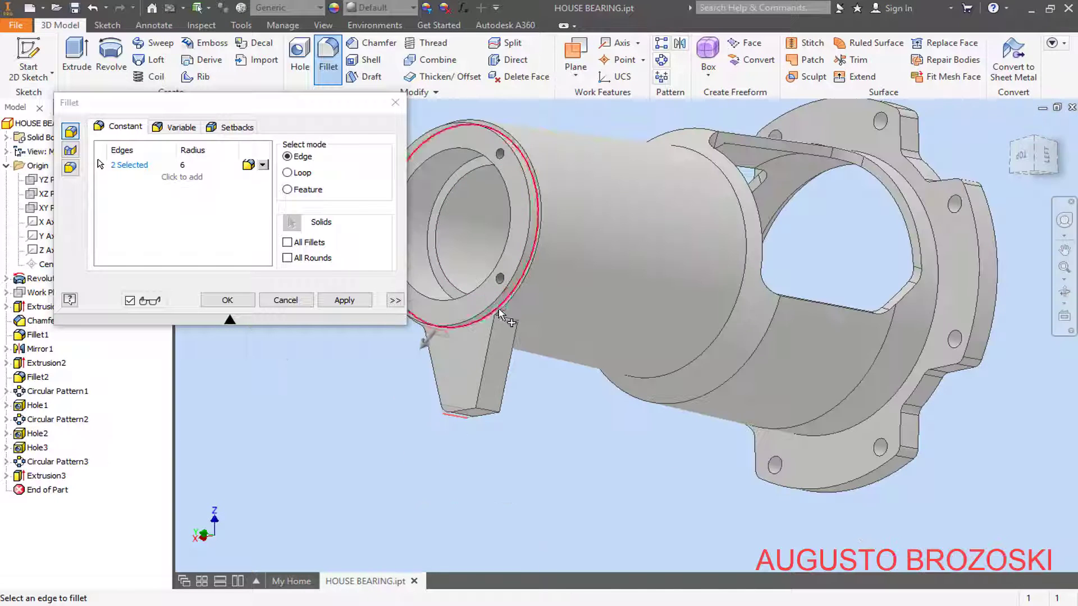
click(486, 411)
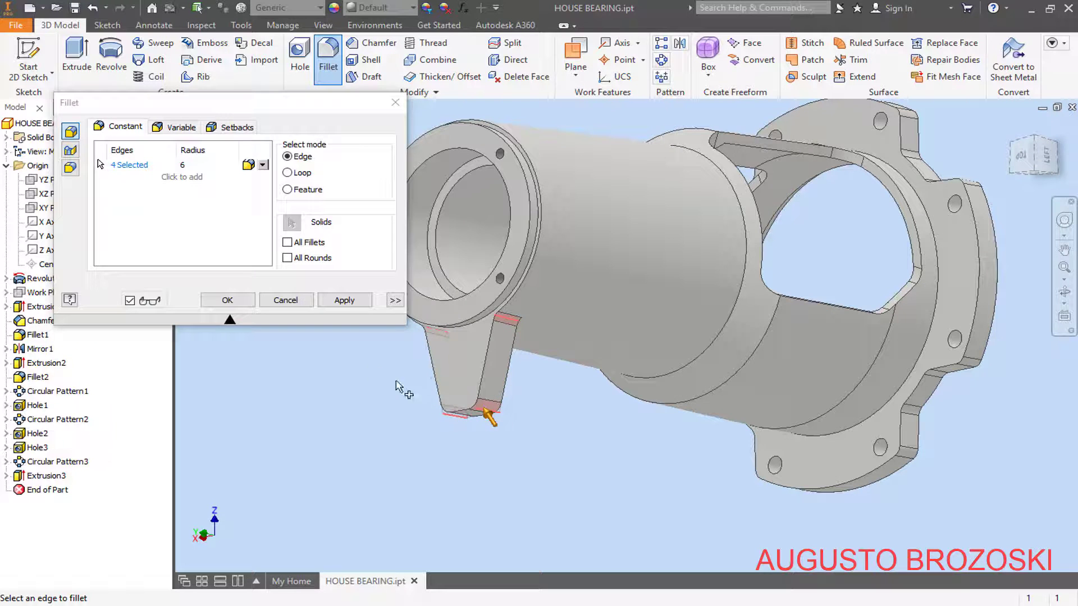
click(227, 300)
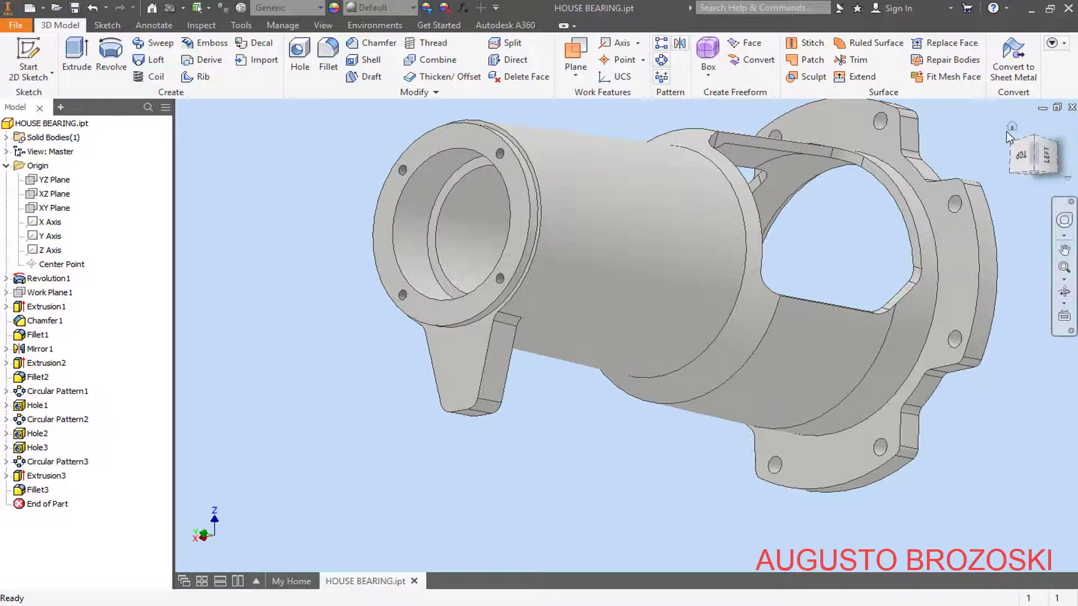
click(1008, 130)
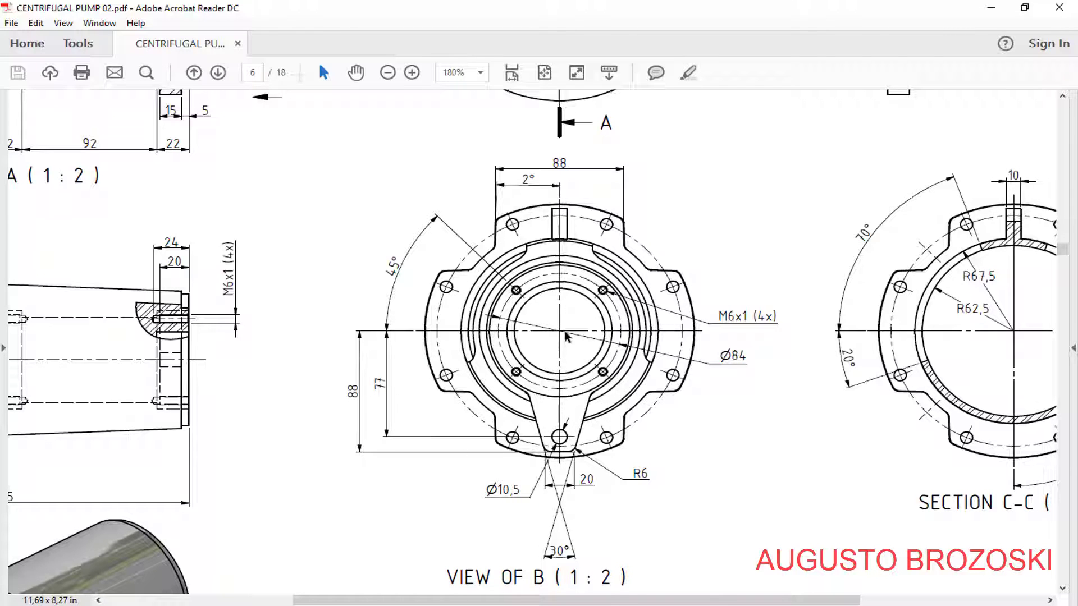
Step: Return to Inventor and start a sketch on the foot's outer end face, placing a point near the foot's lower end
click(990, 9)
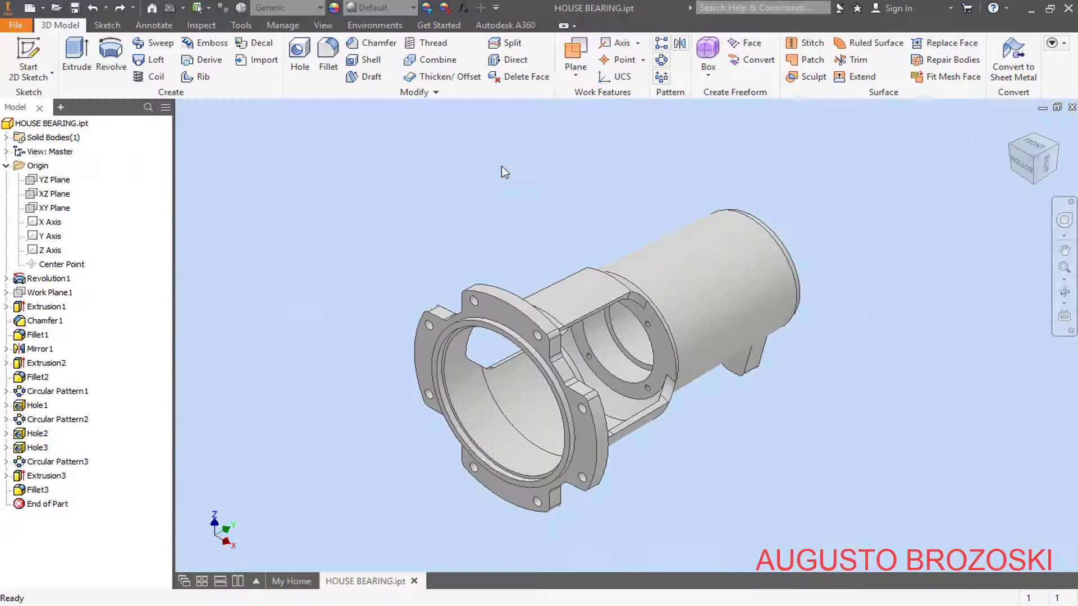
click(28, 54)
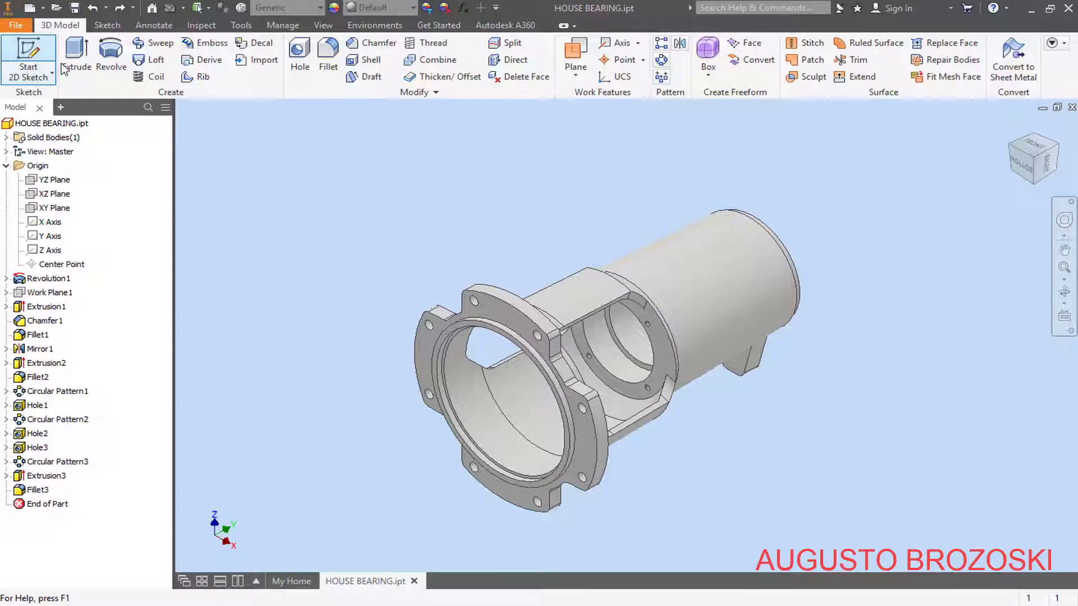
click(1060, 145)
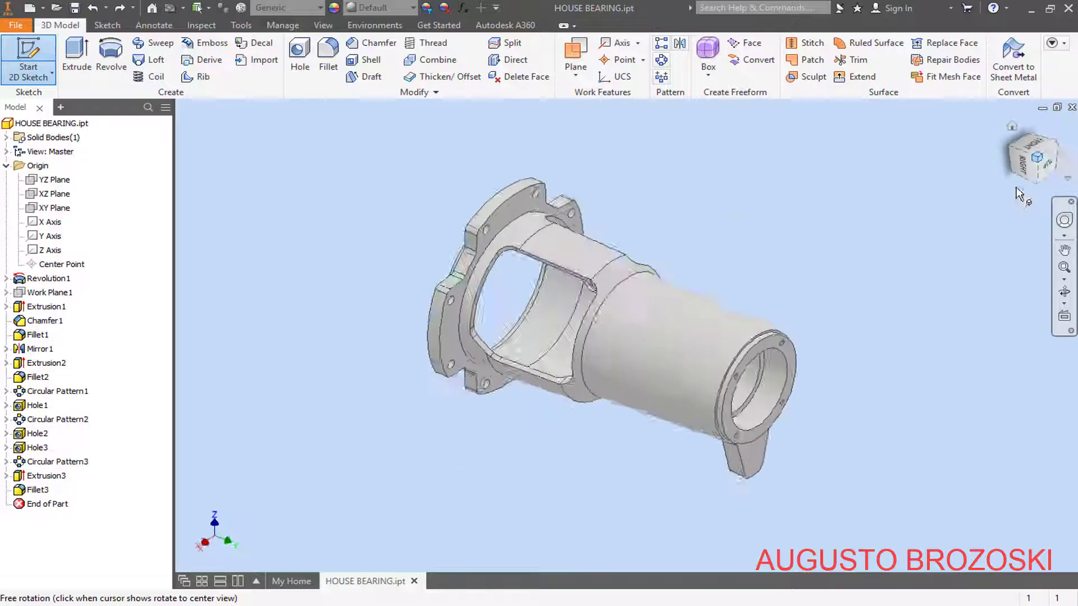
scroll(753, 481, down, 3)
scroll(755, 485, down, 3)
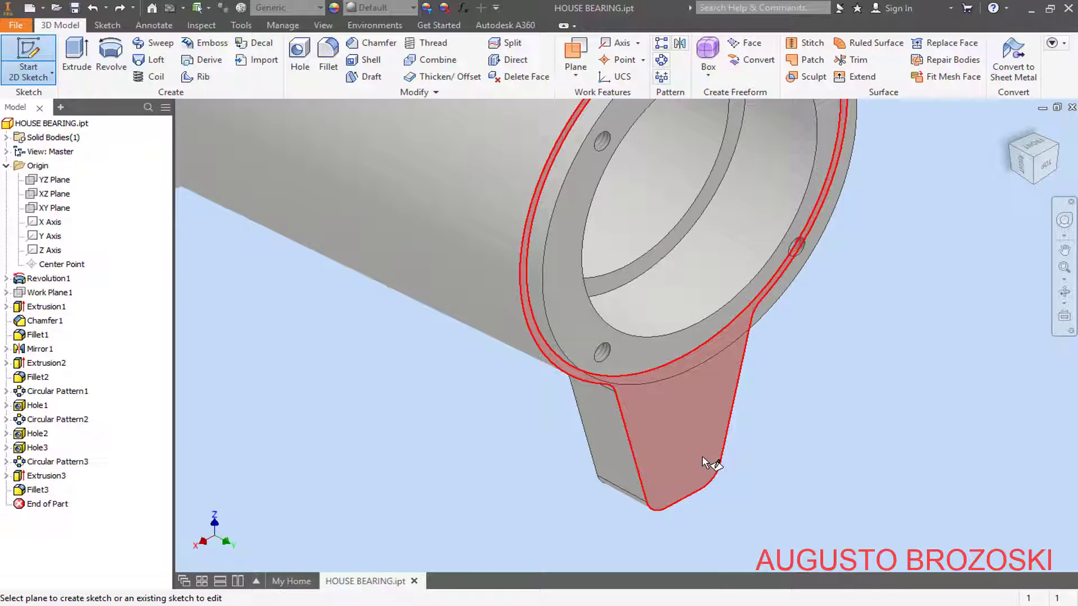
click(680, 428)
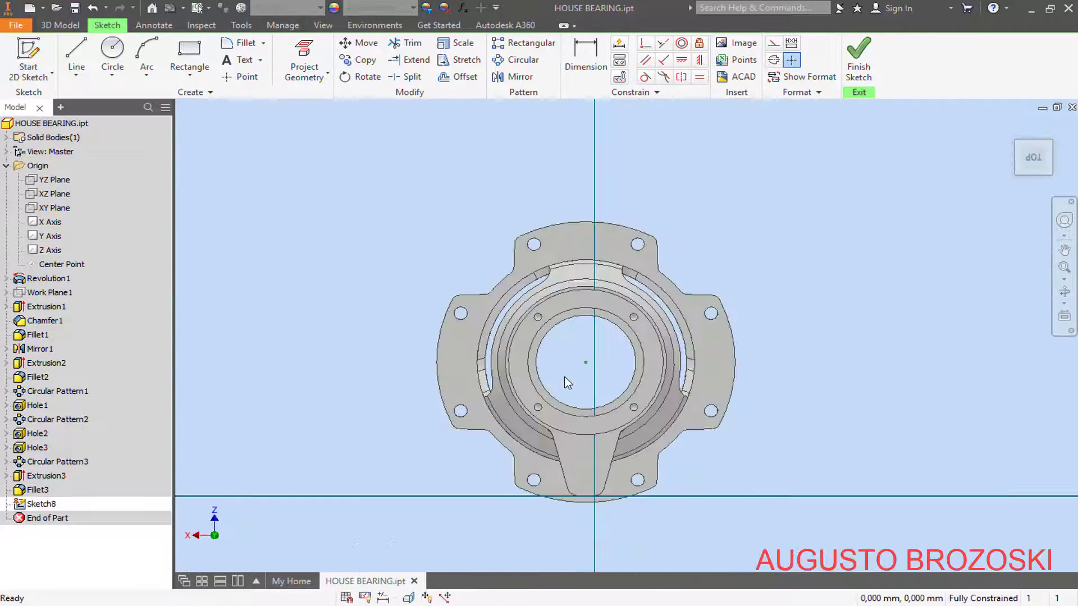
scroll(605, 475, down, 3)
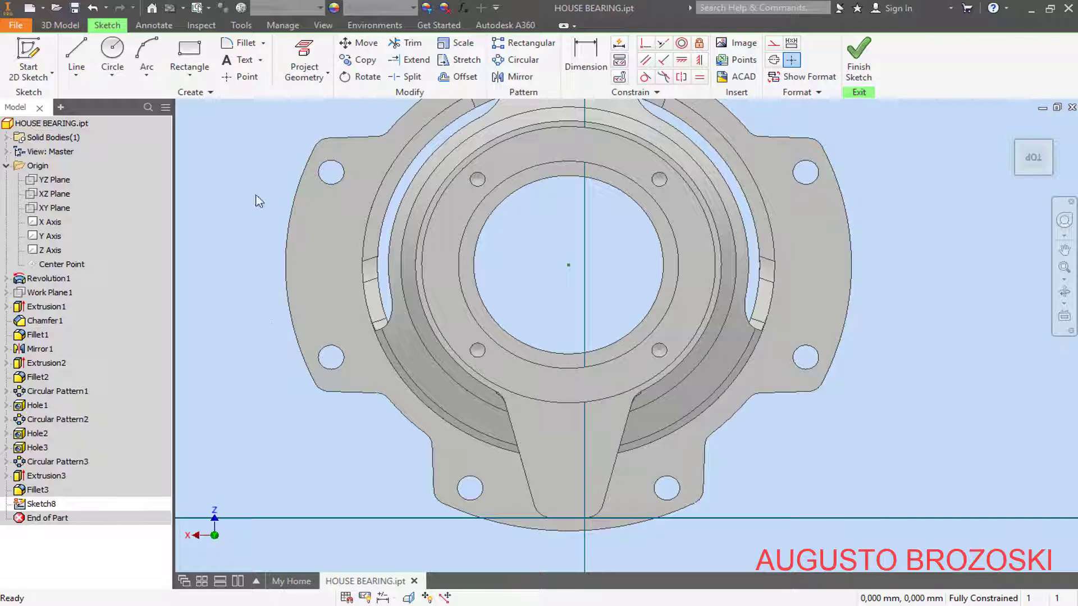
click(242, 79)
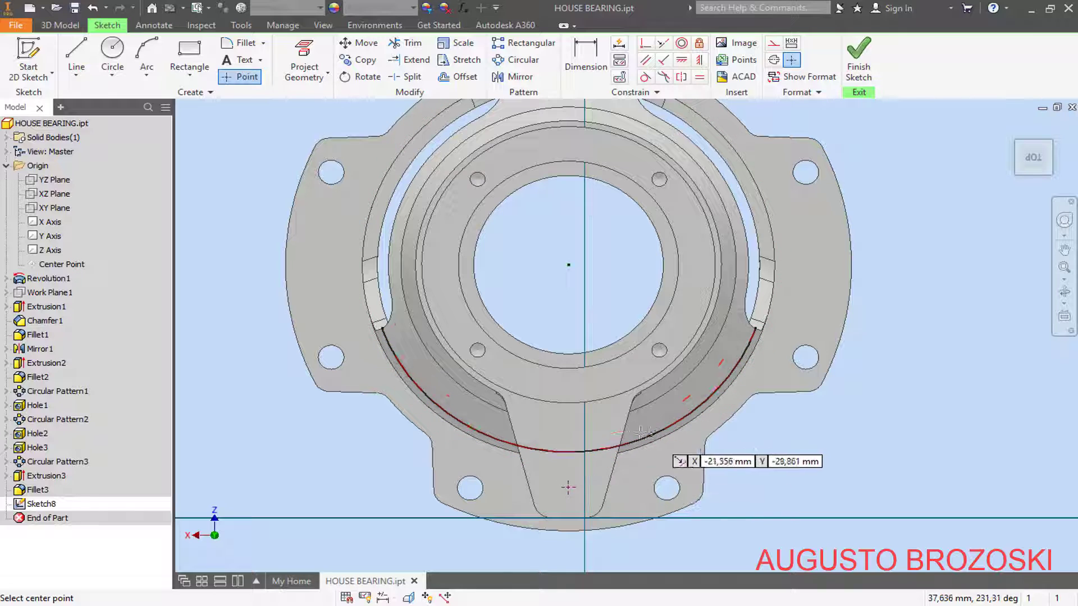
key(Escape)
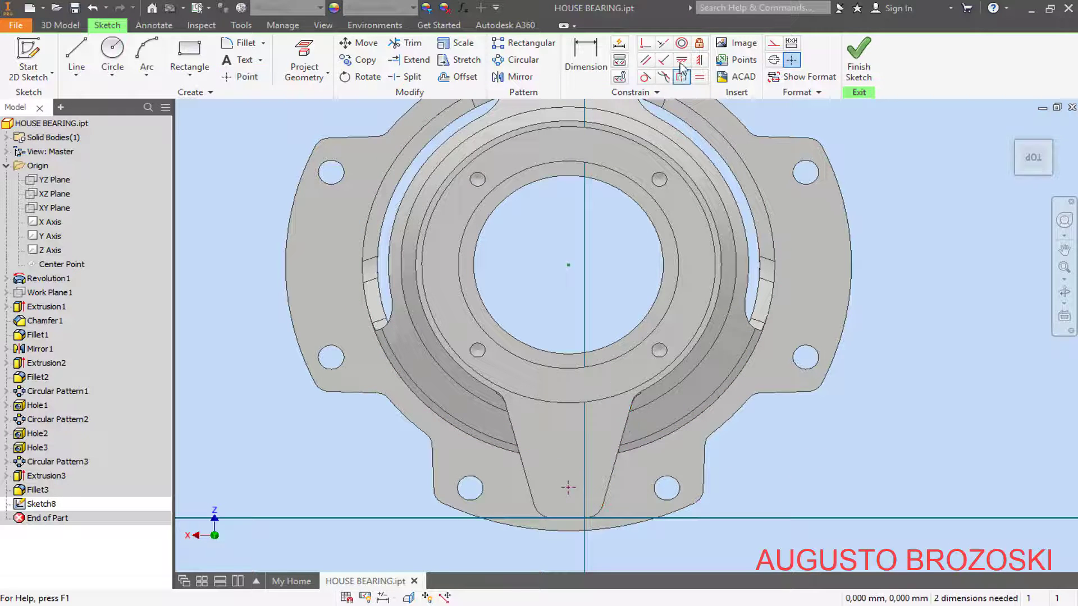
Step: Align the sketch point vertically with the housing's centre, dimension it 77 mm below that centre and finish the sketch
click(699, 60)
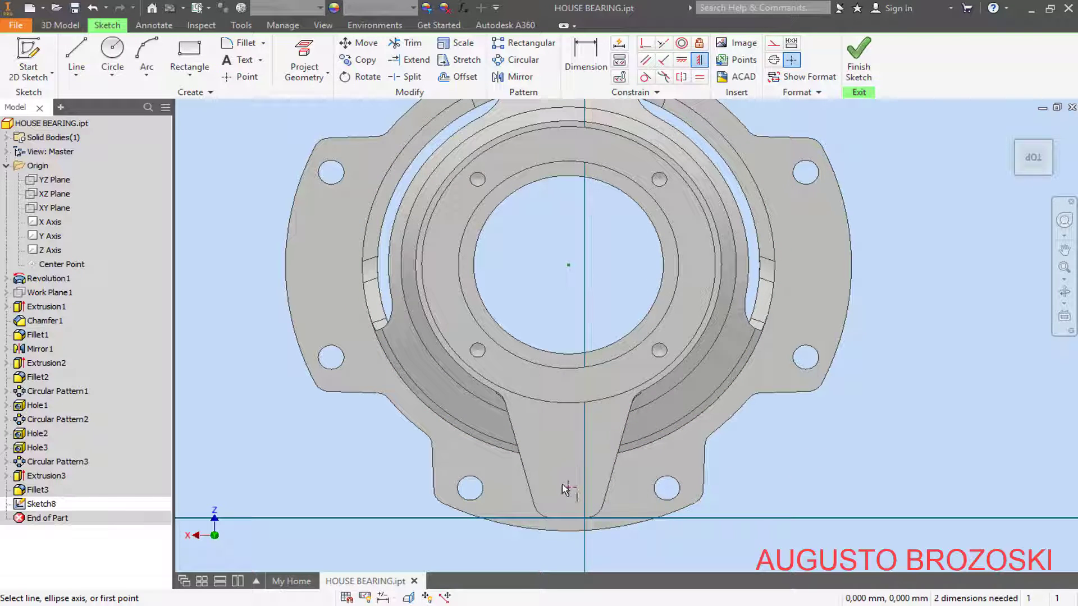
click(568, 488)
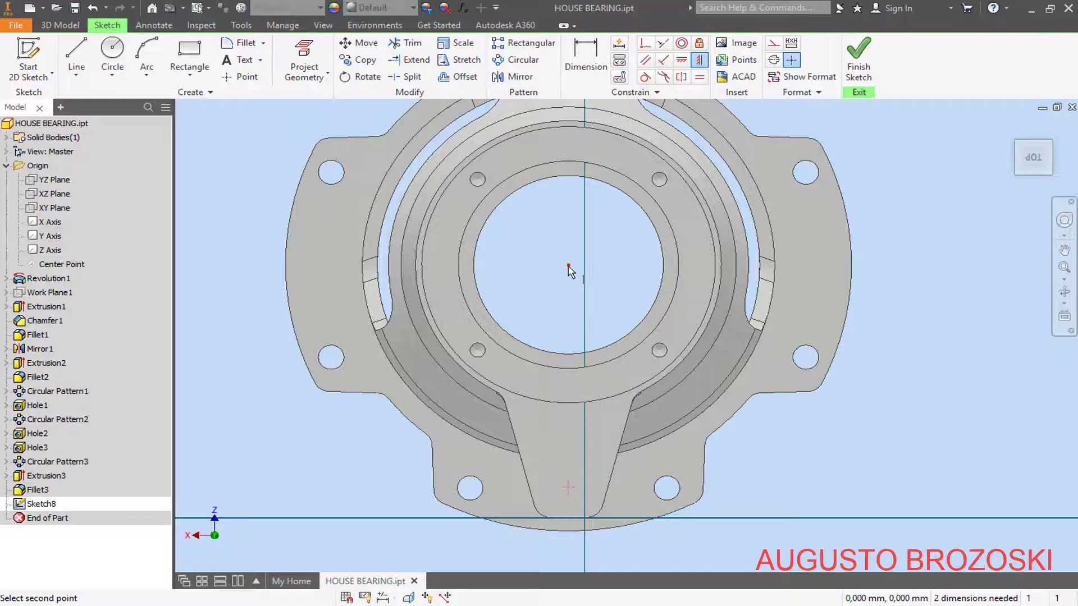
click(568, 266)
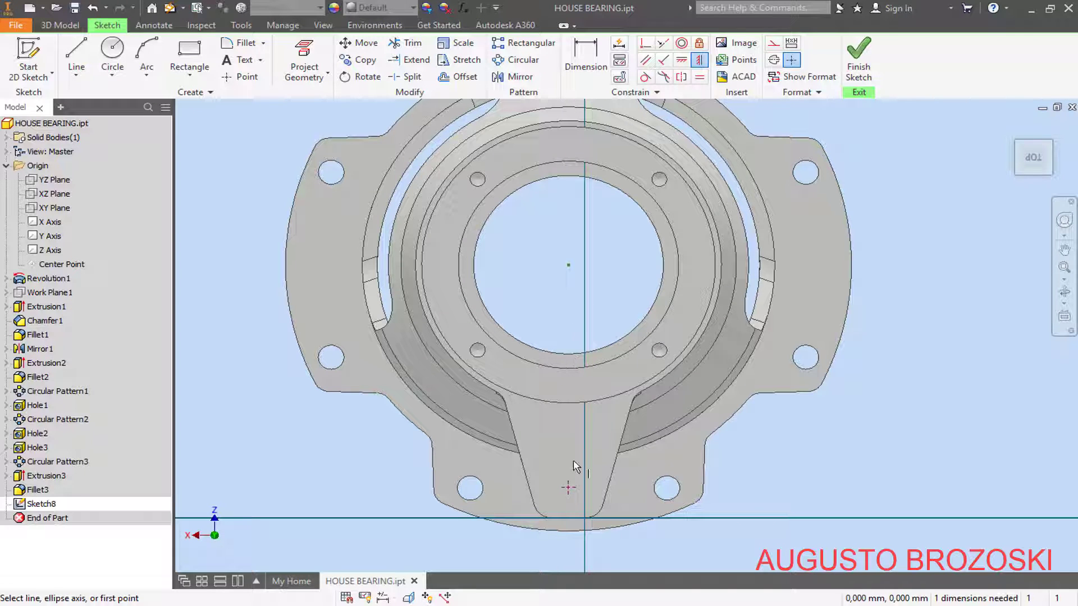
click(567, 66)
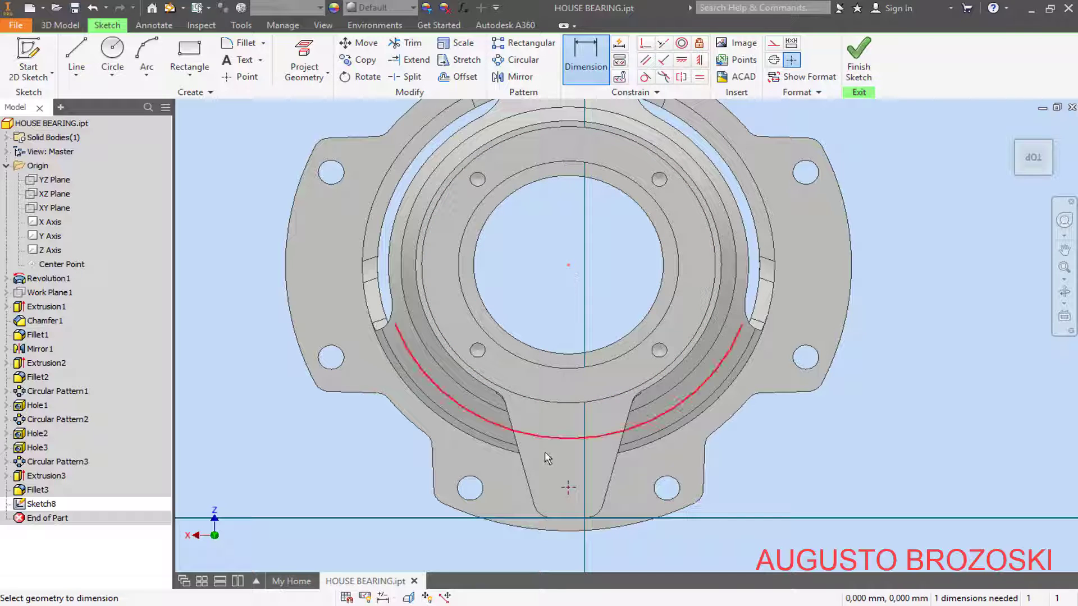
click(559, 487)
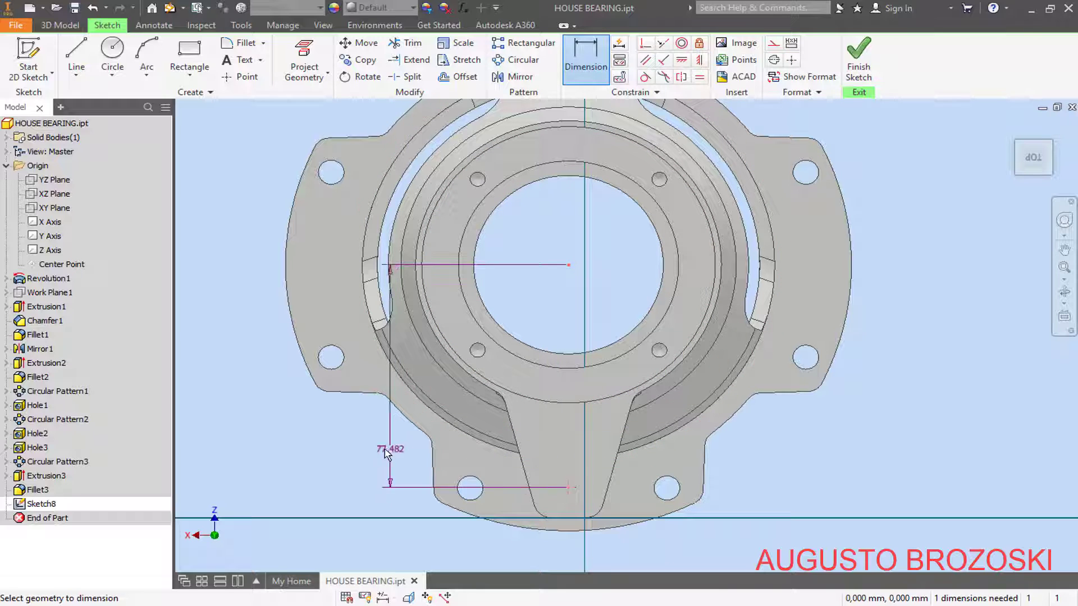
click(373, 446)
text(77)
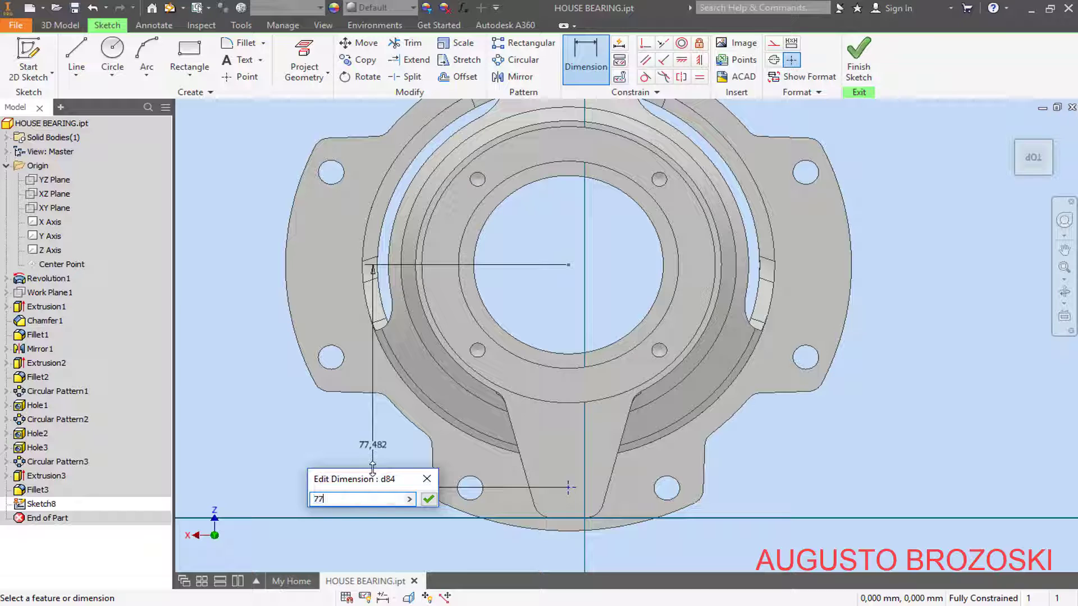
key(Return)
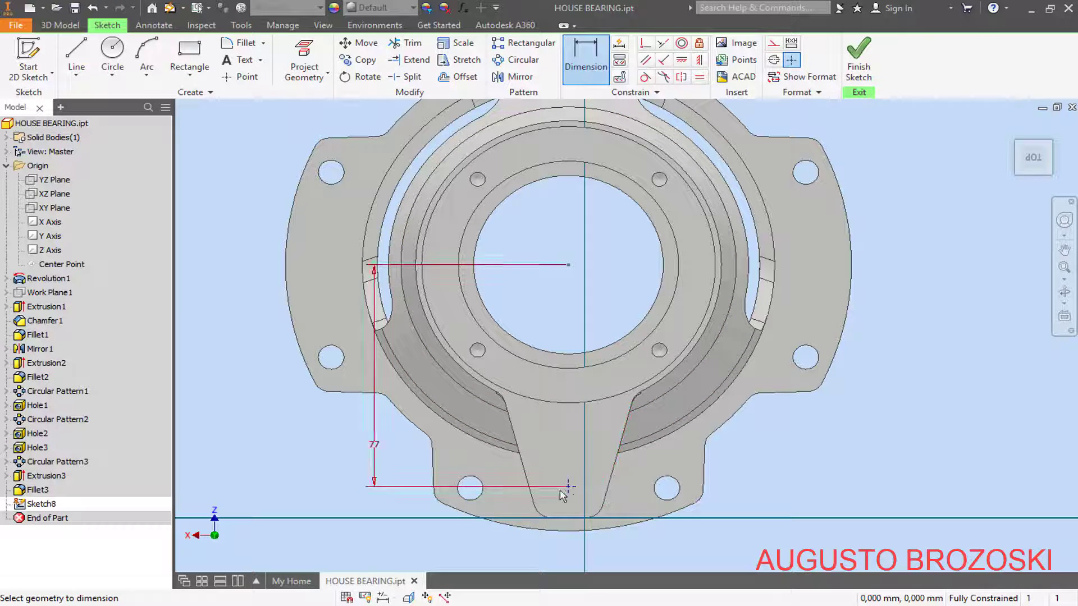
click(858, 62)
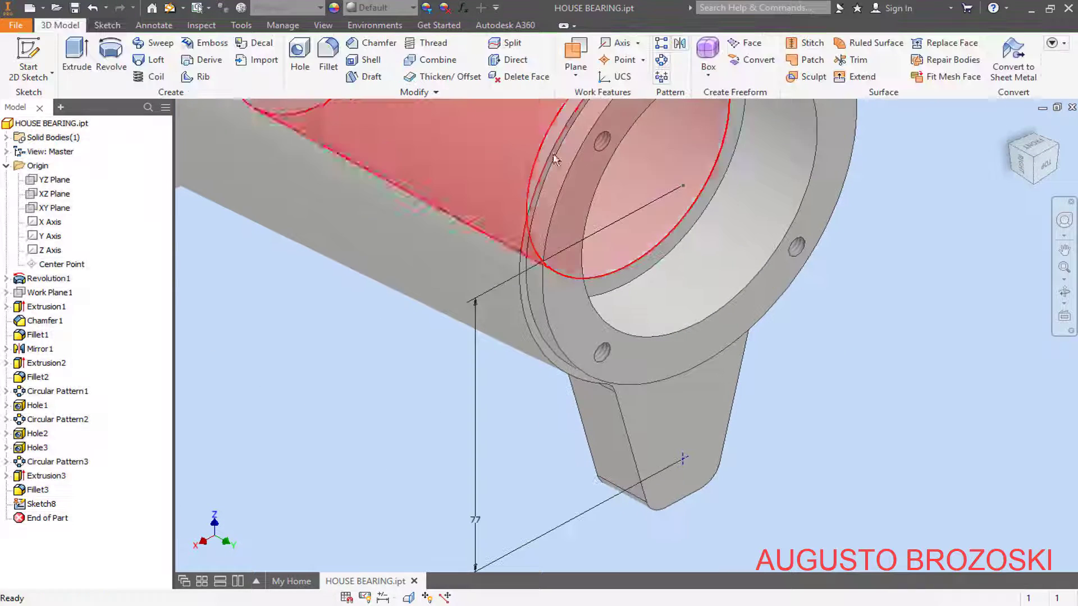
Step: Set up a 10.5 mm clearance hole for an M10 hex head bolt at the foot's sketch point, checking the diameter in the PDF drawing
click(302, 56)
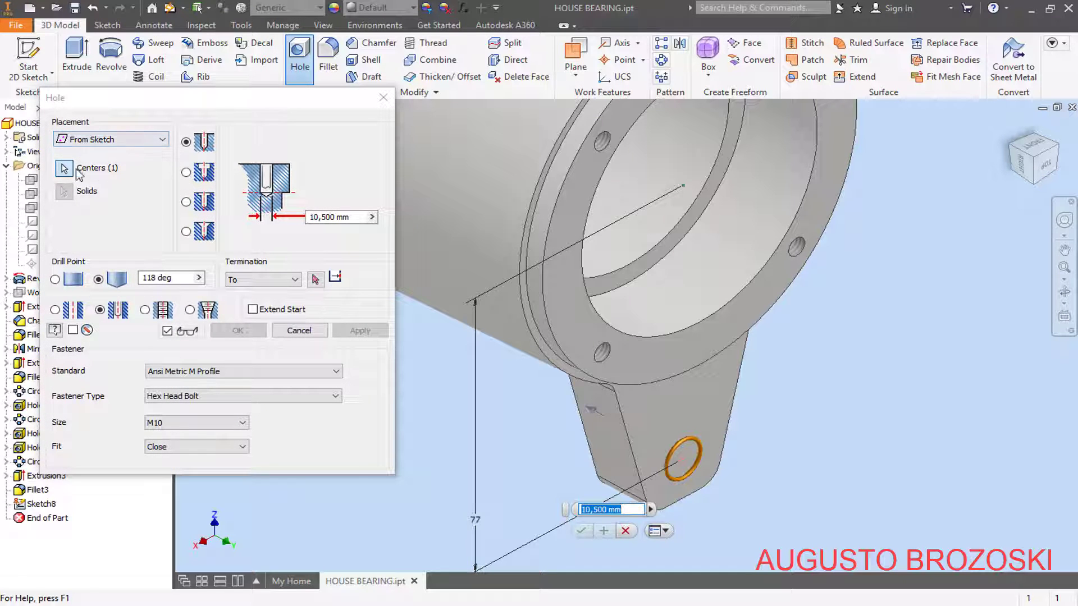
click(104, 311)
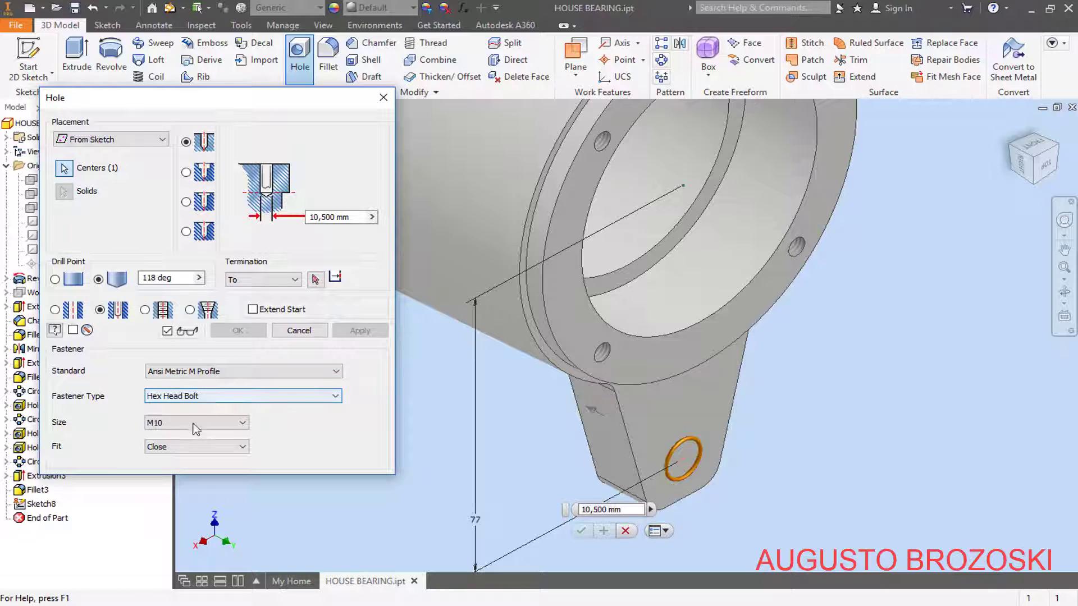
click(394, 605)
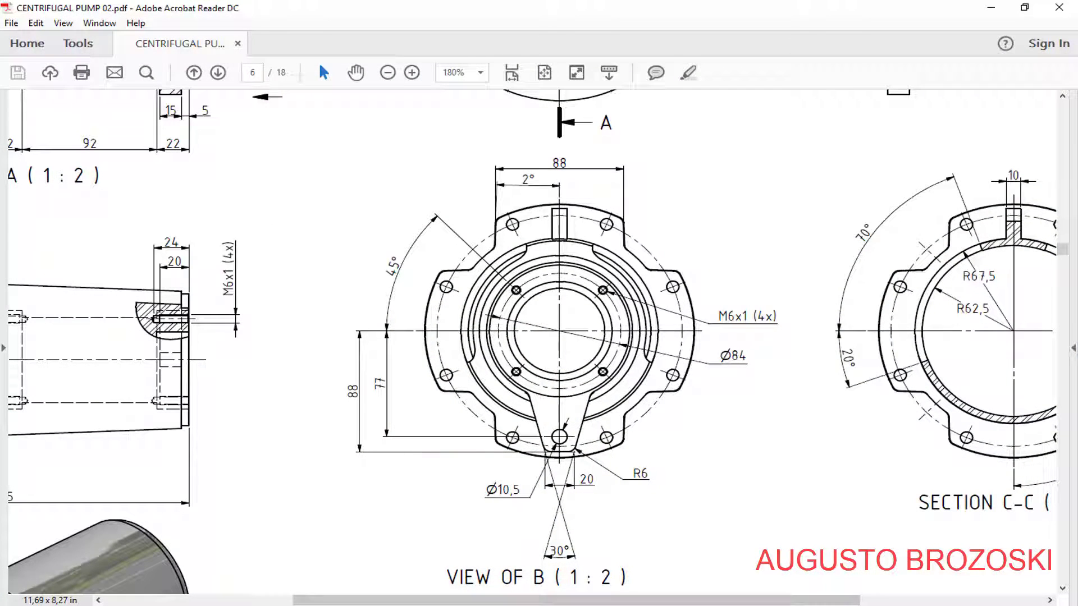
key(alt+Tab)
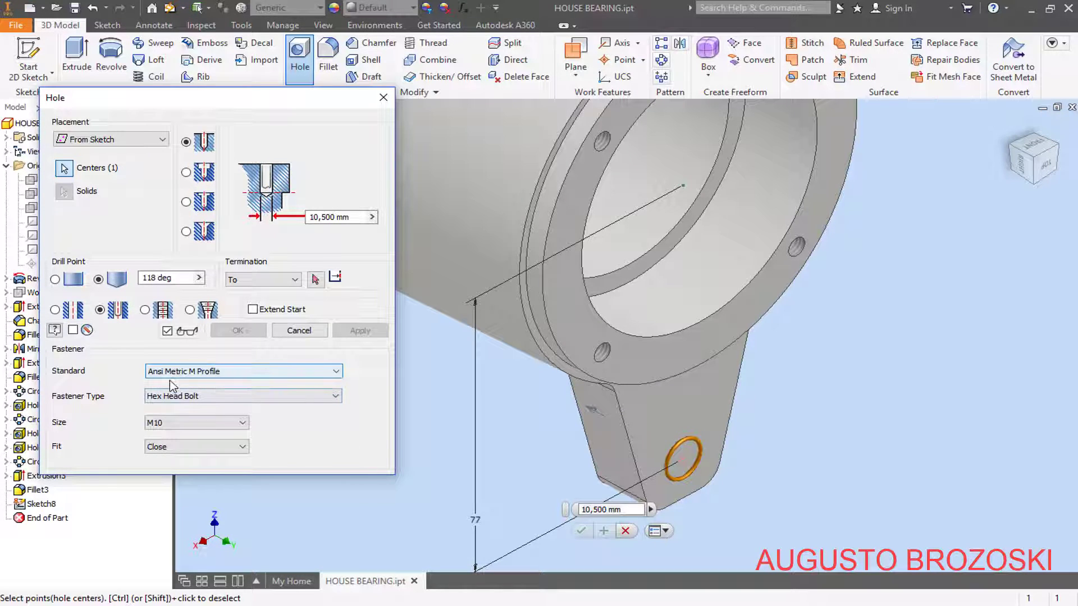
Step: Try the Normal fit for the foot's clearance hole and set it back to Close
click(207, 450)
click(208, 470)
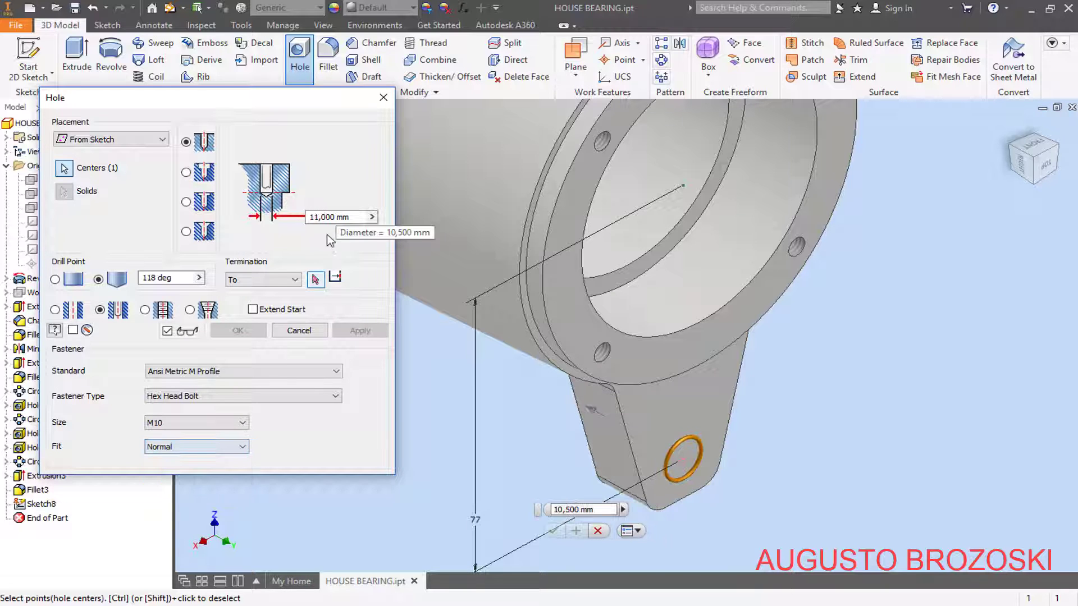
click(230, 447)
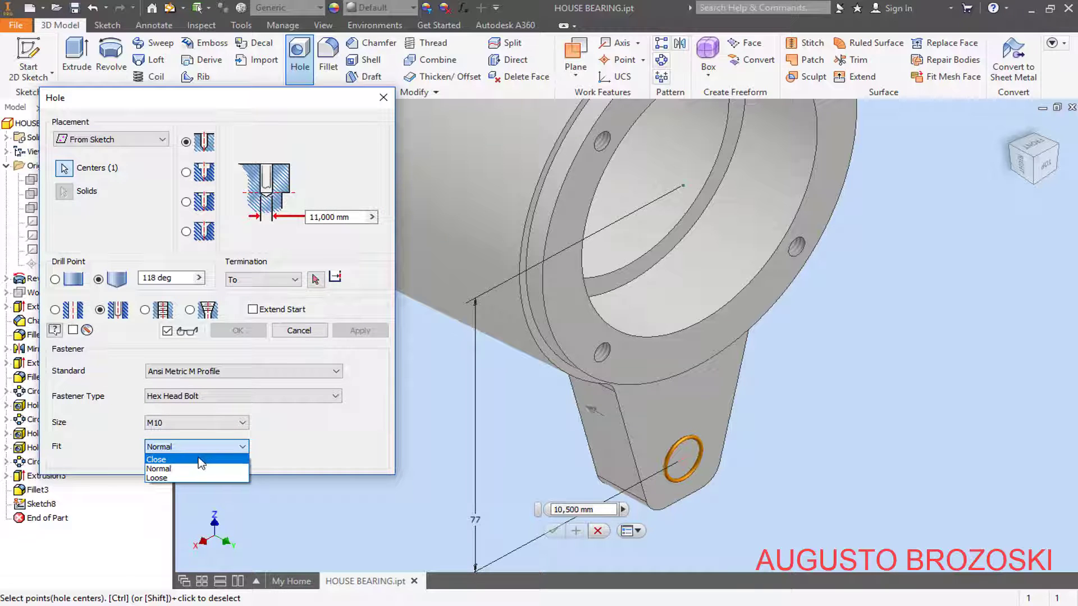
click(201, 460)
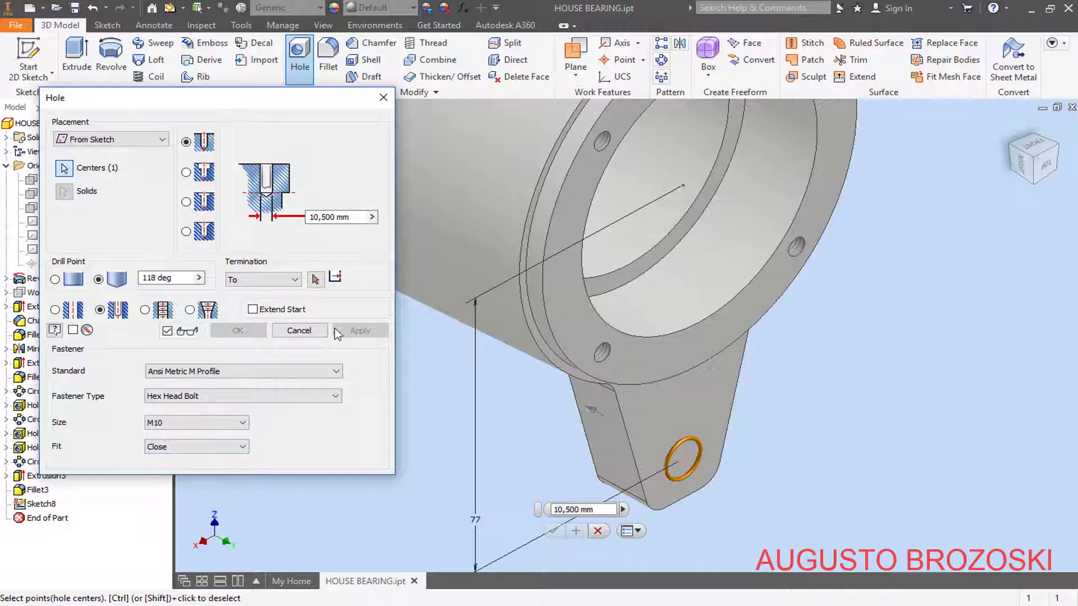
Step: Terminate the foot's 10.5 mm clearance hole at the foot's opposite face and create it
middle_drag(524, 395, 614, 367)
scroll(519, 368, up, 3)
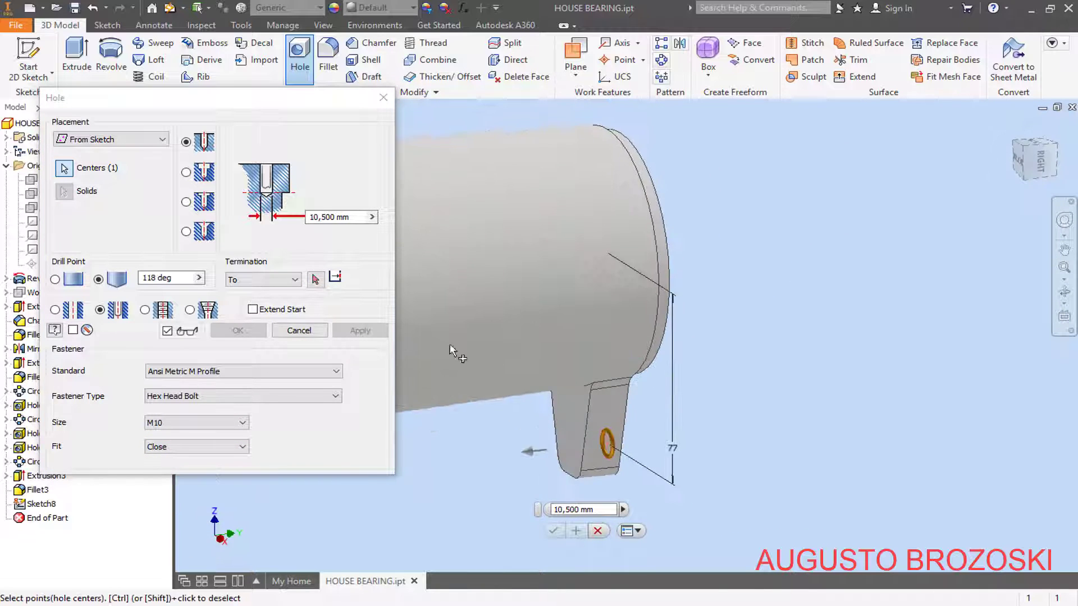
click(279, 285)
click(255, 312)
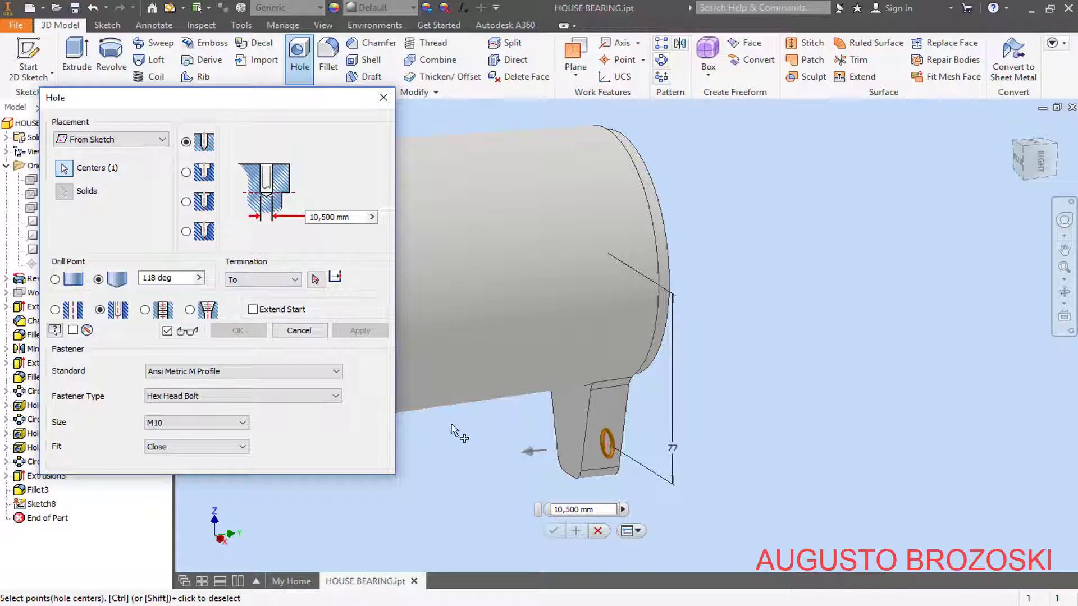
click(316, 279)
click(574, 421)
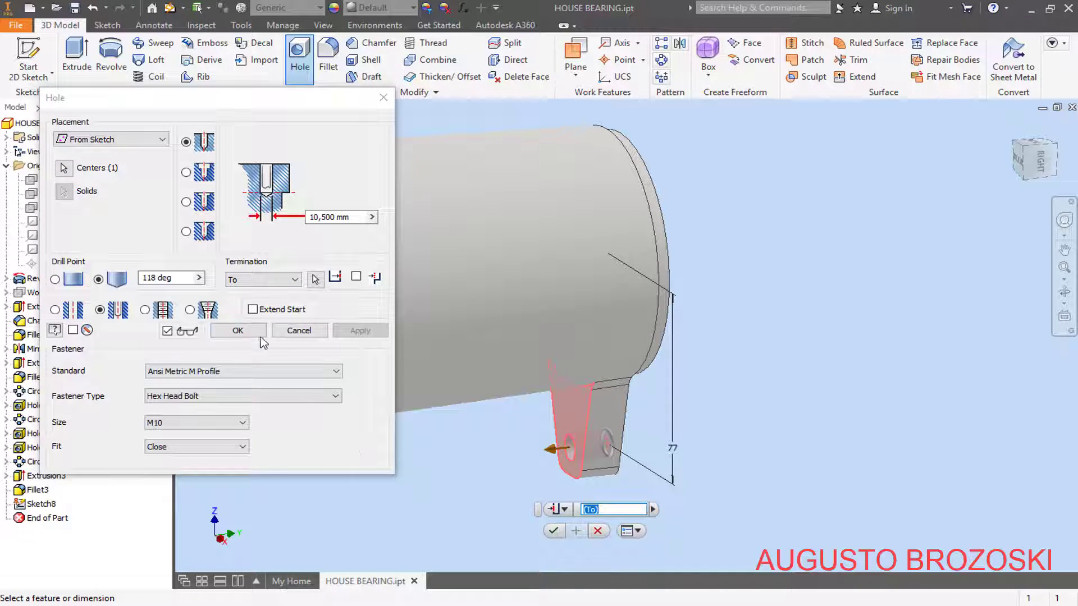
click(245, 336)
Step: Return the bearing housing to its home view and save the part
scroll(563, 400, down, 5)
shift+middle_drag(536, 411, 531, 384)
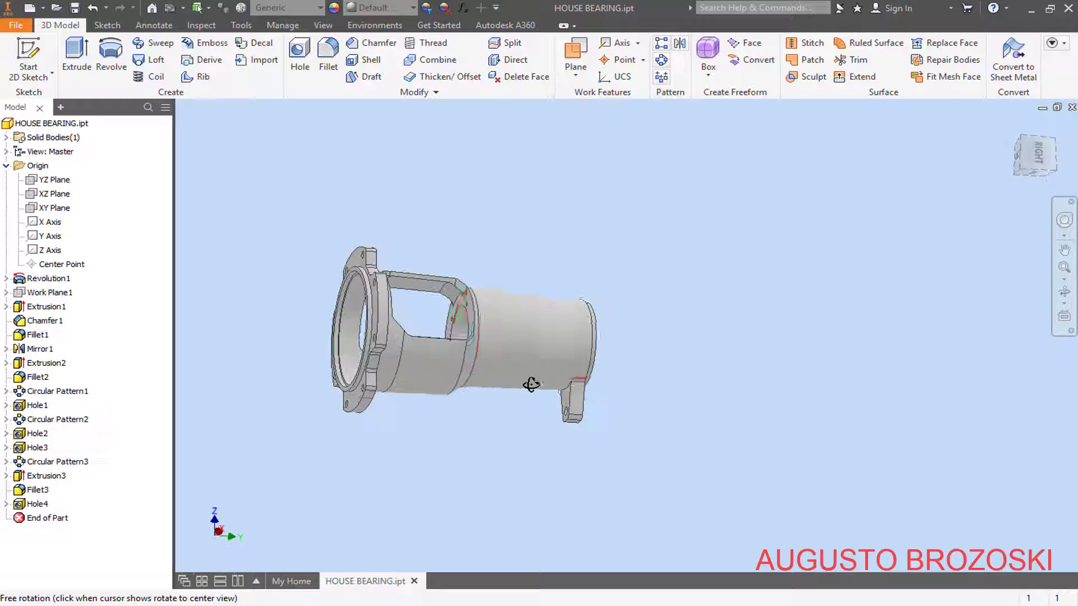
click(1012, 126)
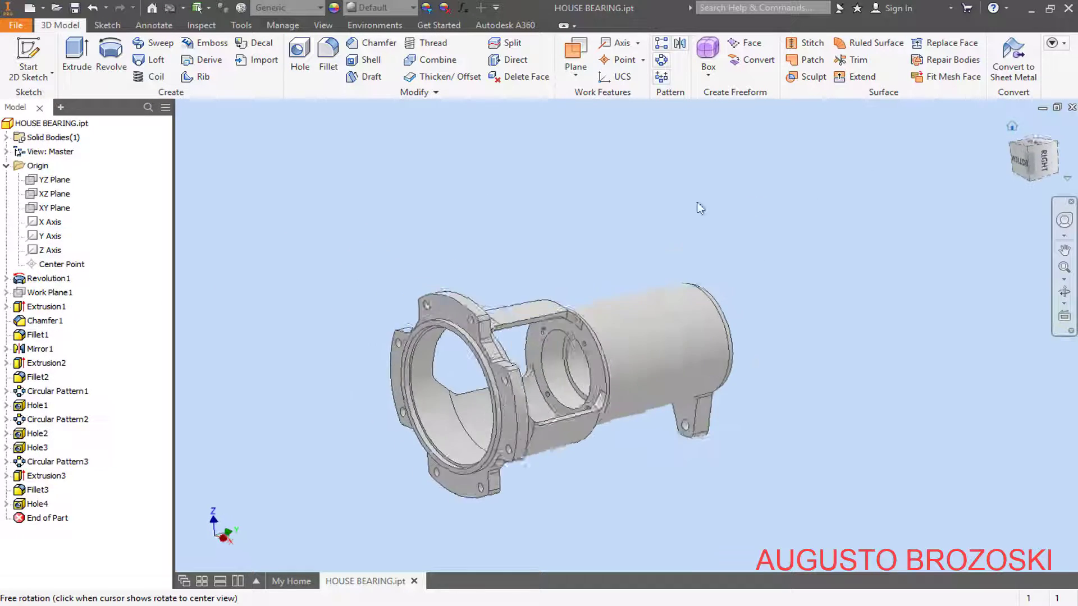
click(75, 8)
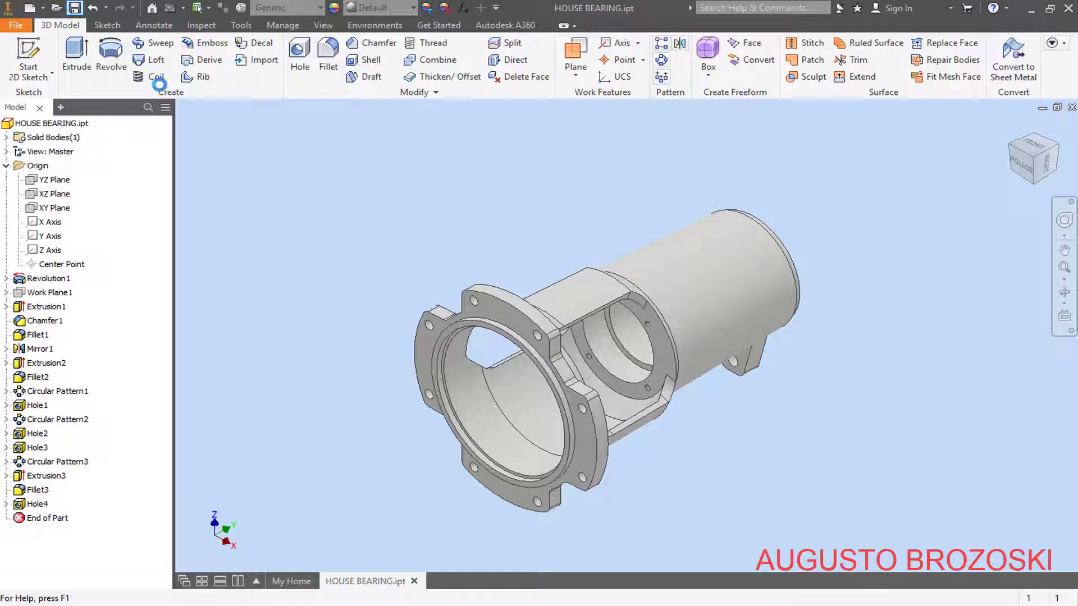
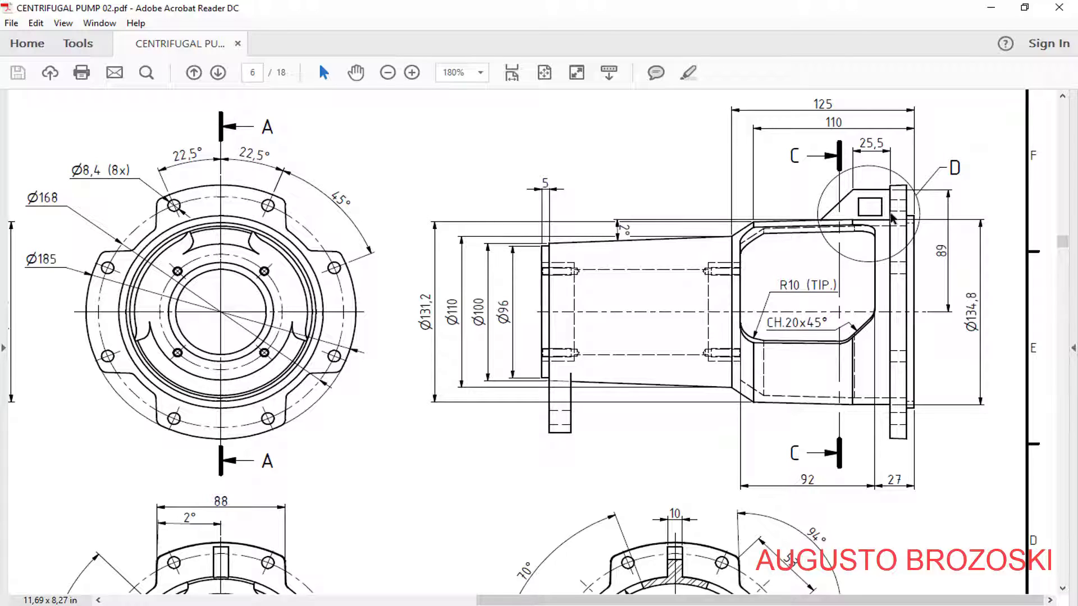
Step: Examine the dimensions of the flange's top rib and its rectangular opening in the PDF's side view, Section C-C and Detail D
scroll(492, 373, down, 10)
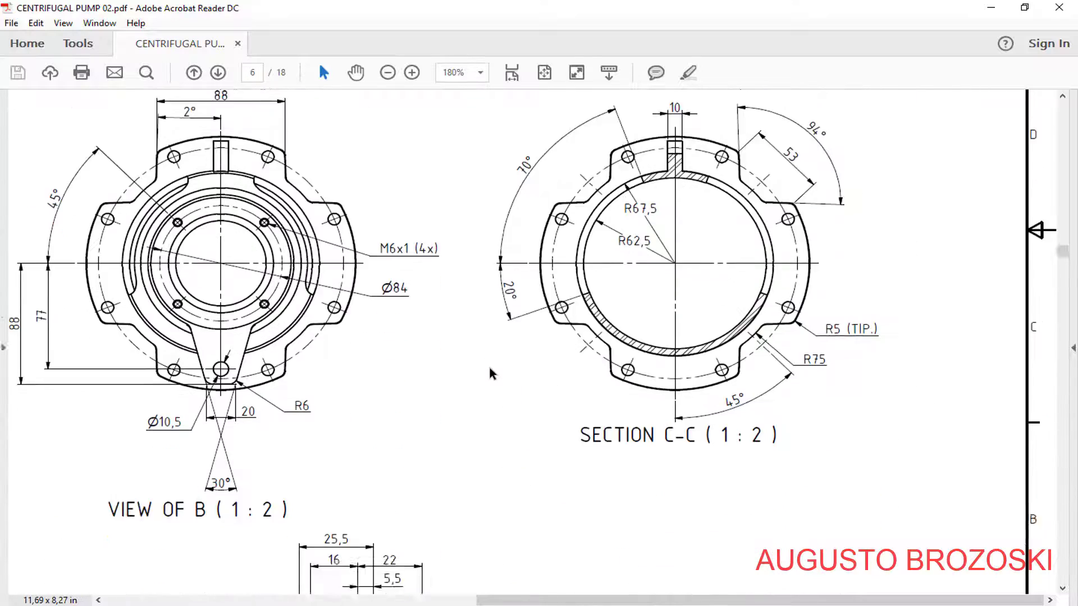
scroll(491, 373, down, 2)
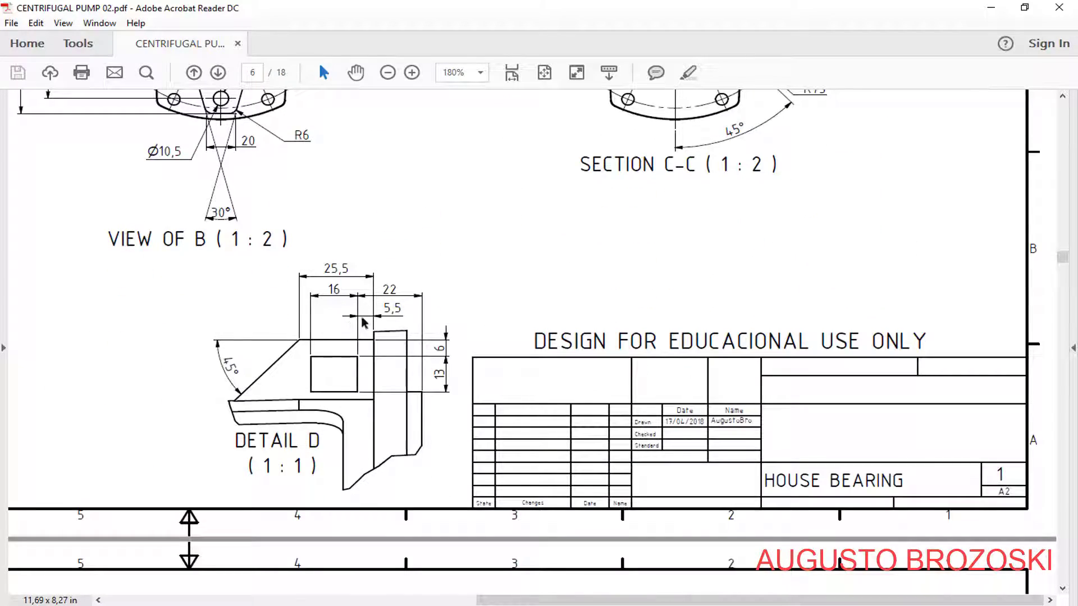
scroll(585, 354, up, 12)
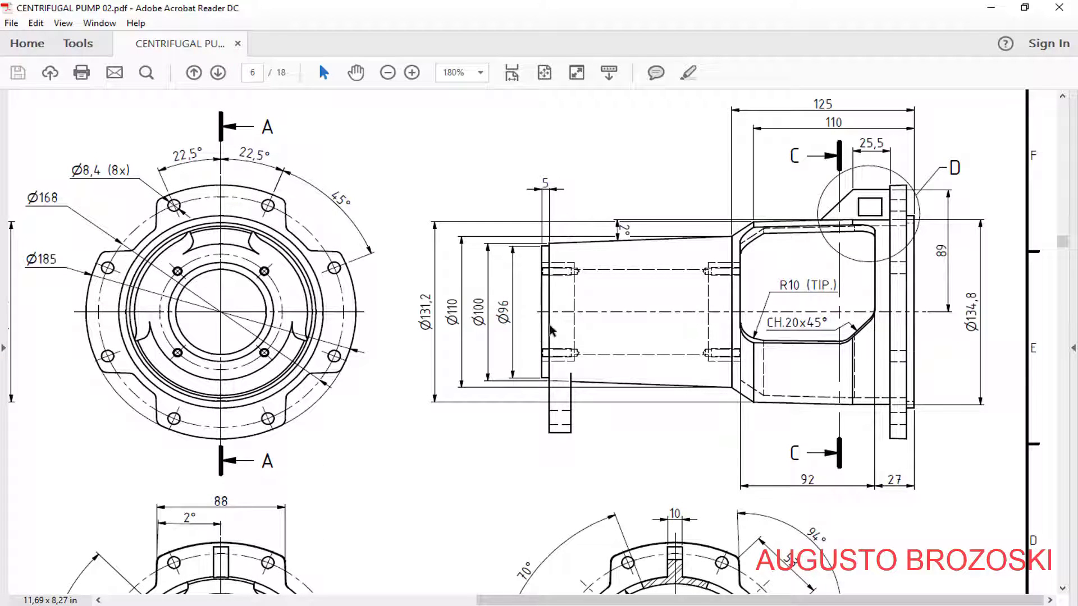
scroll(448, 356, down, 15)
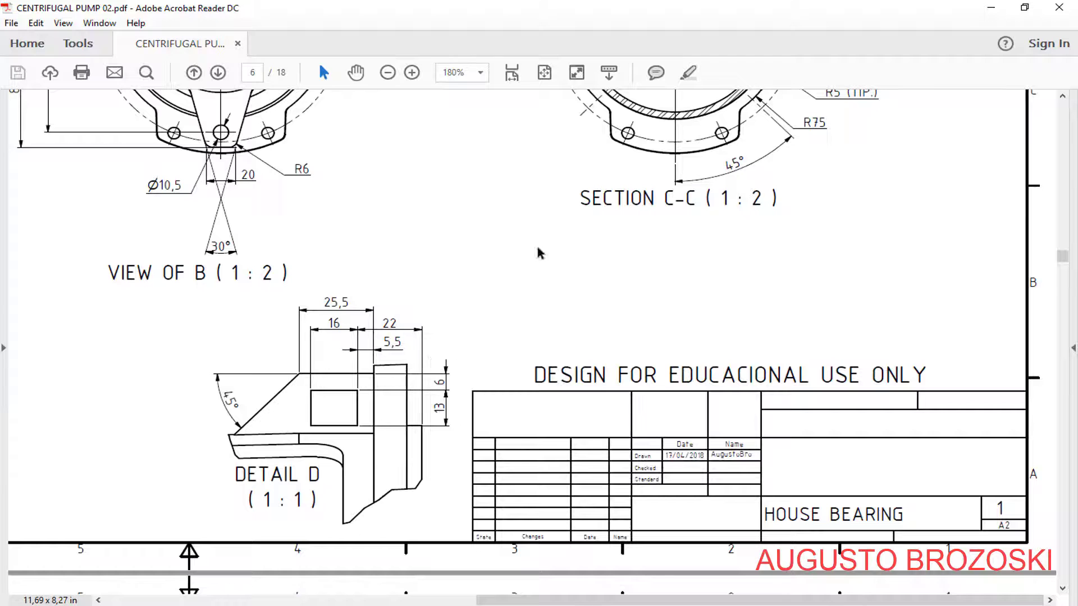
click(991, 7)
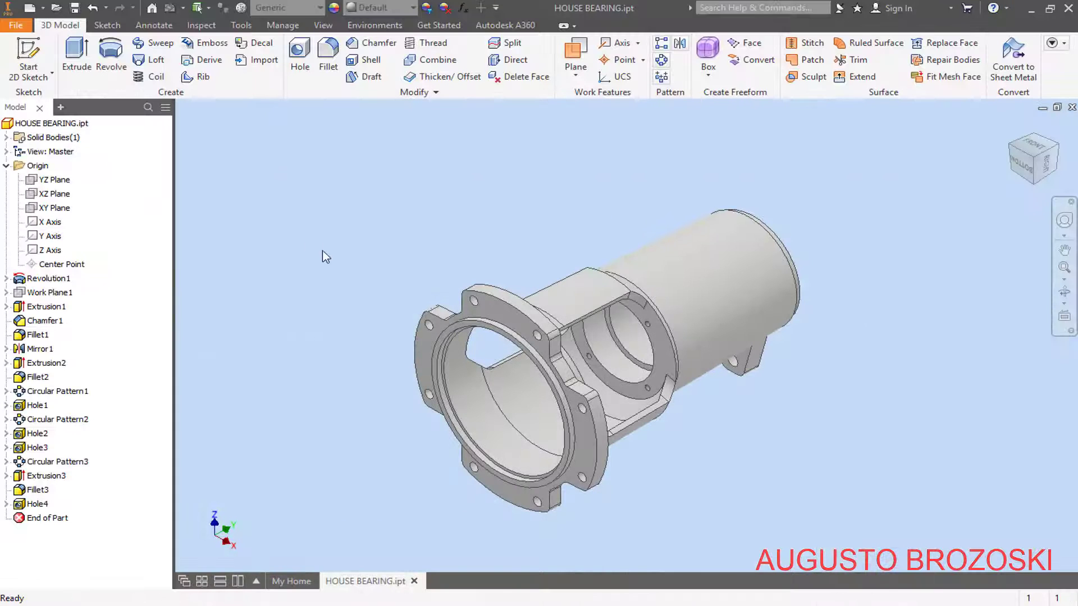
Step: Start a sketch on the YZ plane and slice the model's graphics at the sketch plane
click(40, 51)
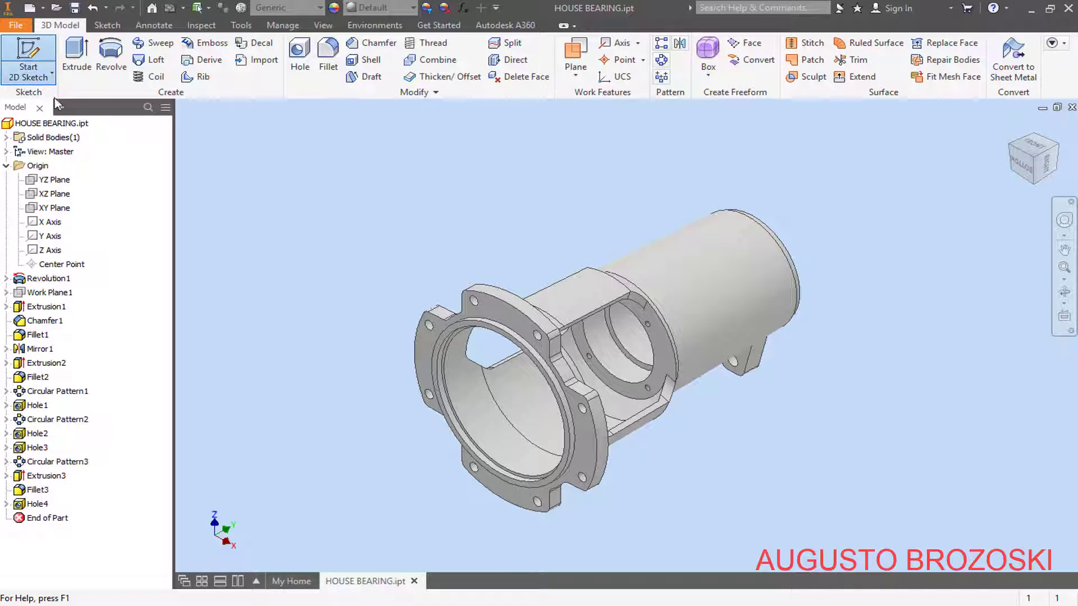
click(56, 181)
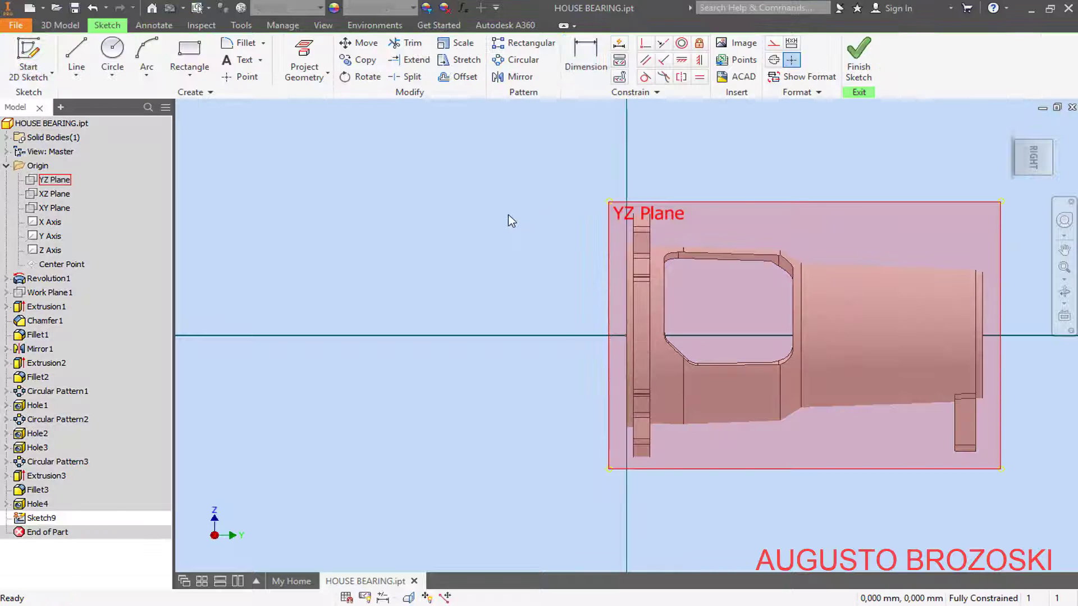
right_click(507, 214)
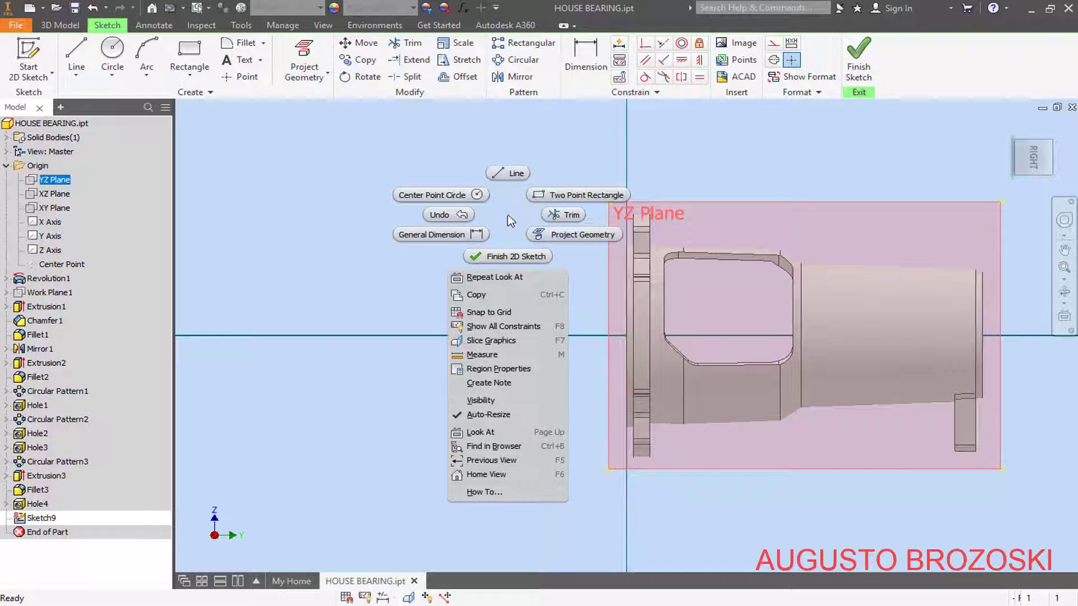
click(508, 342)
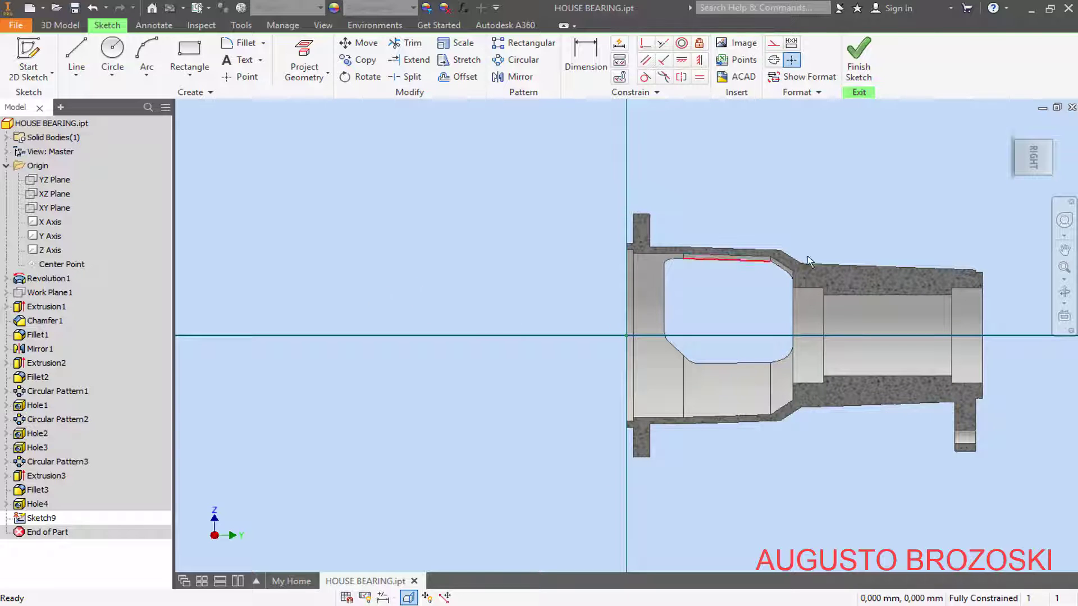
Step: Draw a closed four-sided rib profile against the flange's inner face, with a top edge about 28 mm, a sloped end and a bottom edge about 36 mm
scroll(831, 245, up, 5)
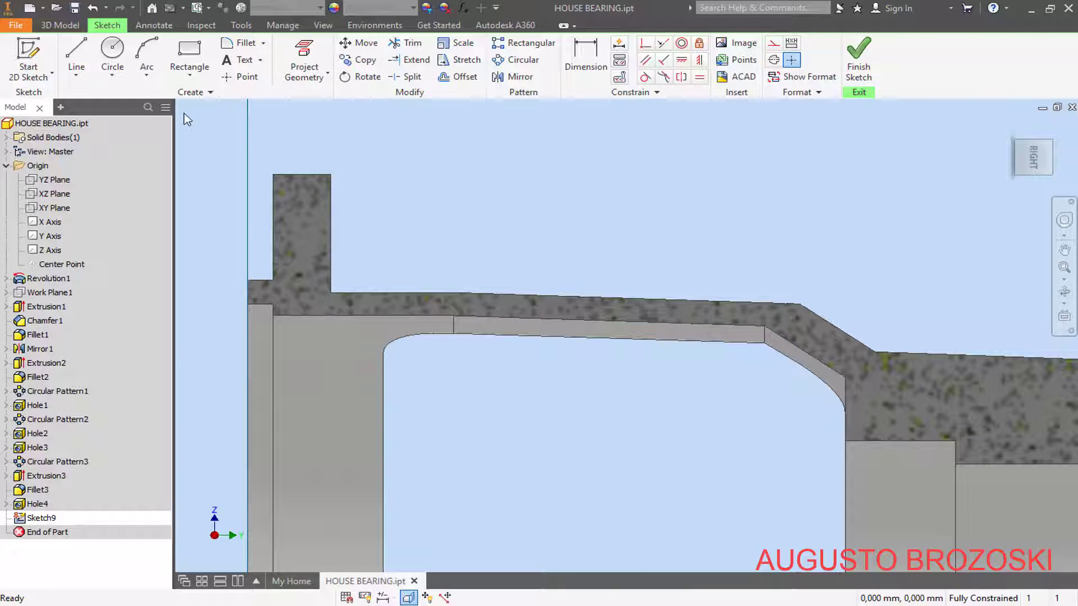
click(76, 56)
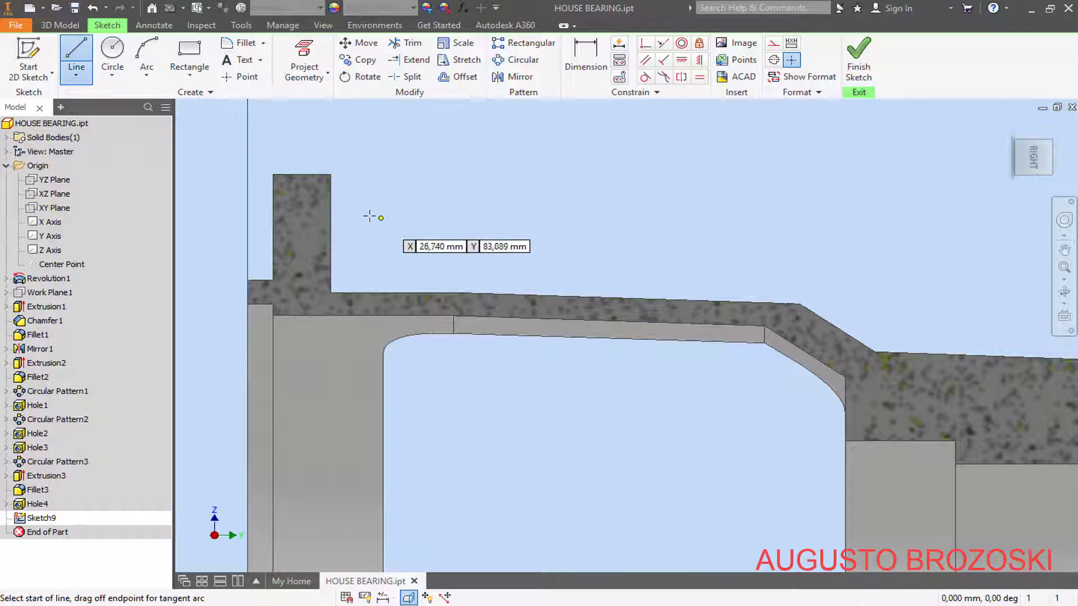
click(332, 205)
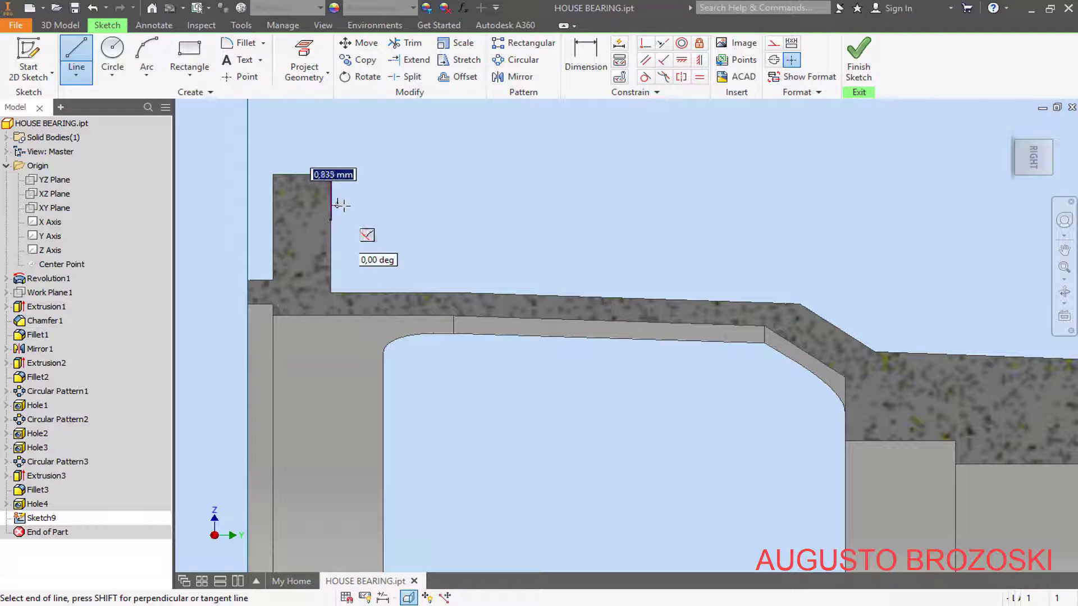
click(471, 205)
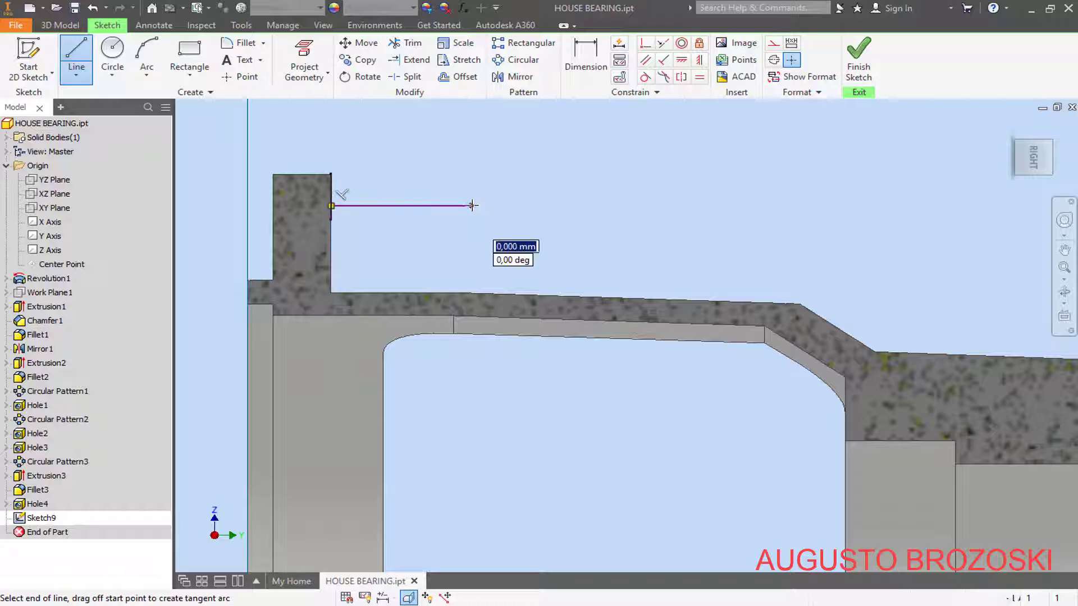
scroll(512, 304, up, 3)
click(511, 304)
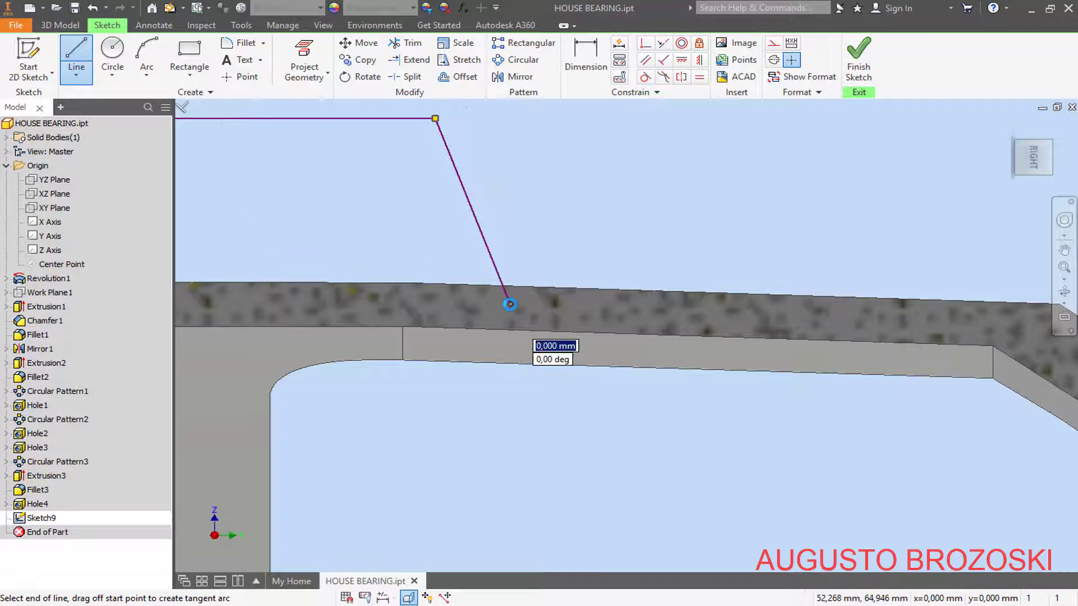
scroll(510, 304, down, 3)
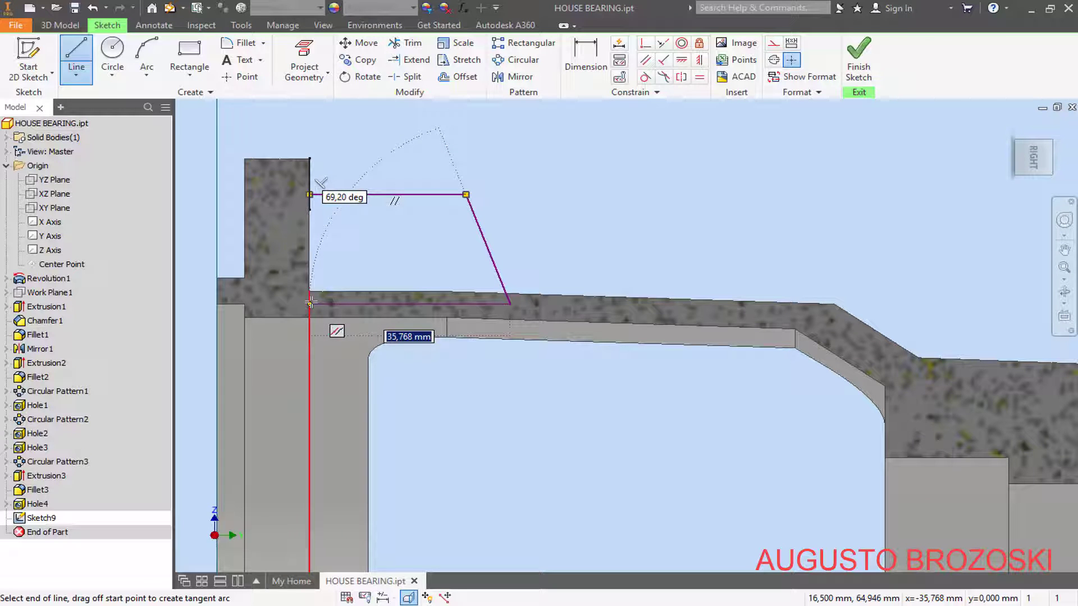
click(310, 304)
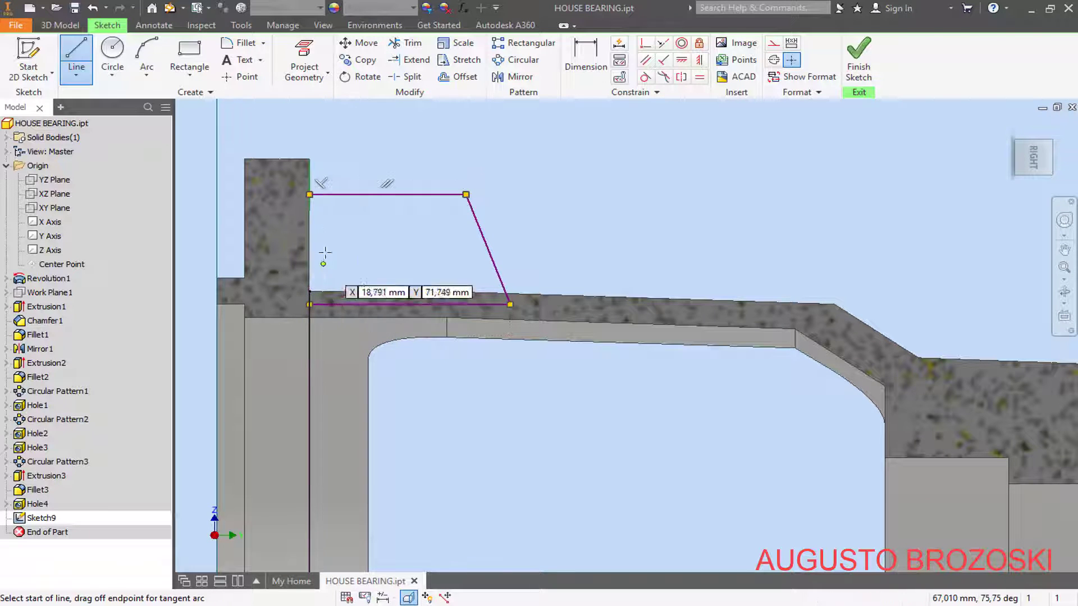
click(310, 305)
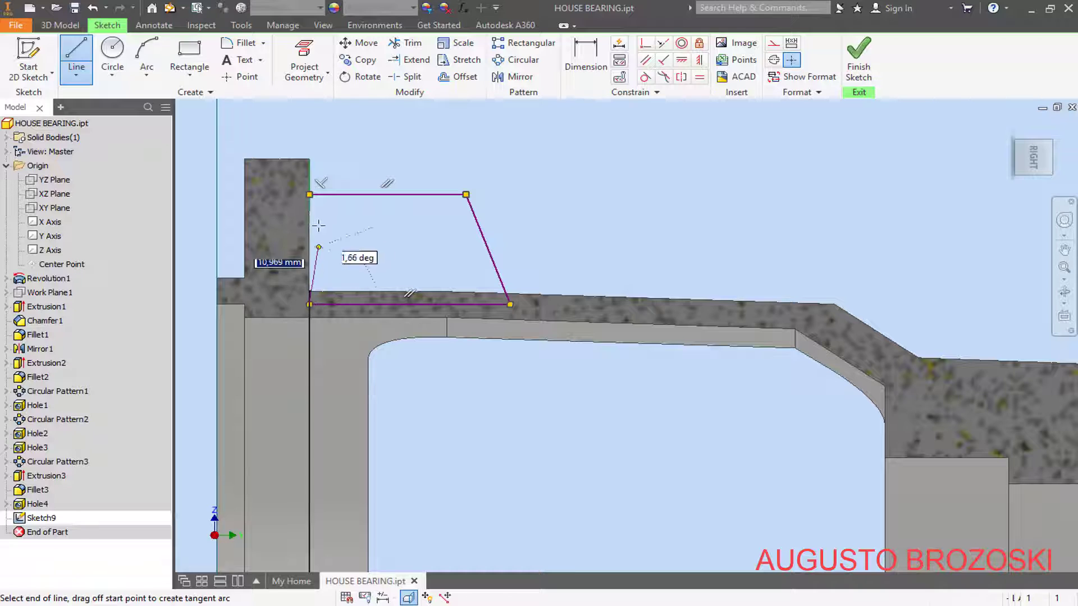
click(309, 194)
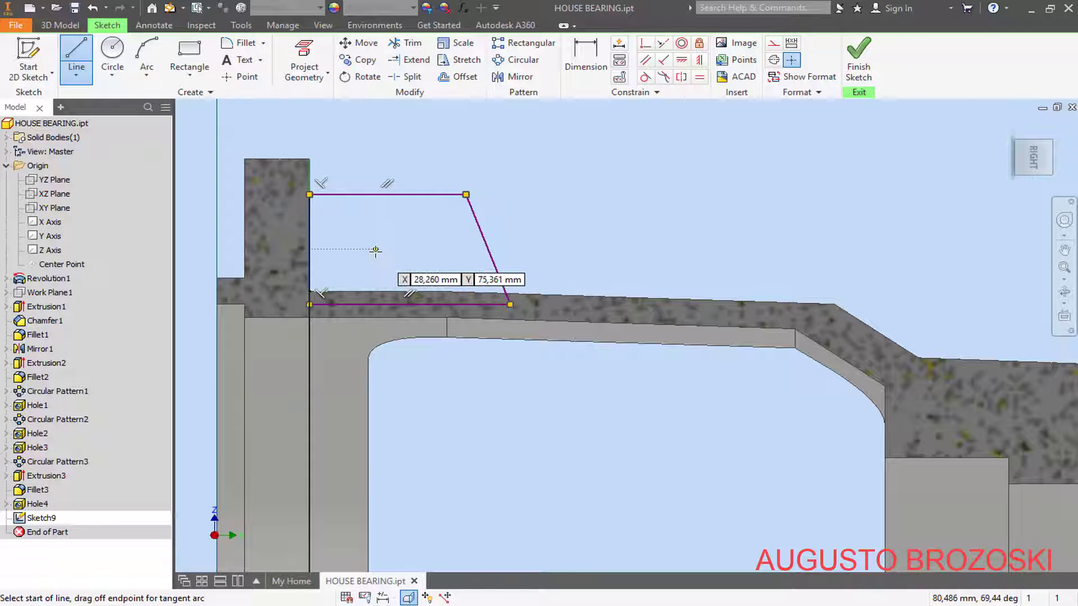
key(Escape)
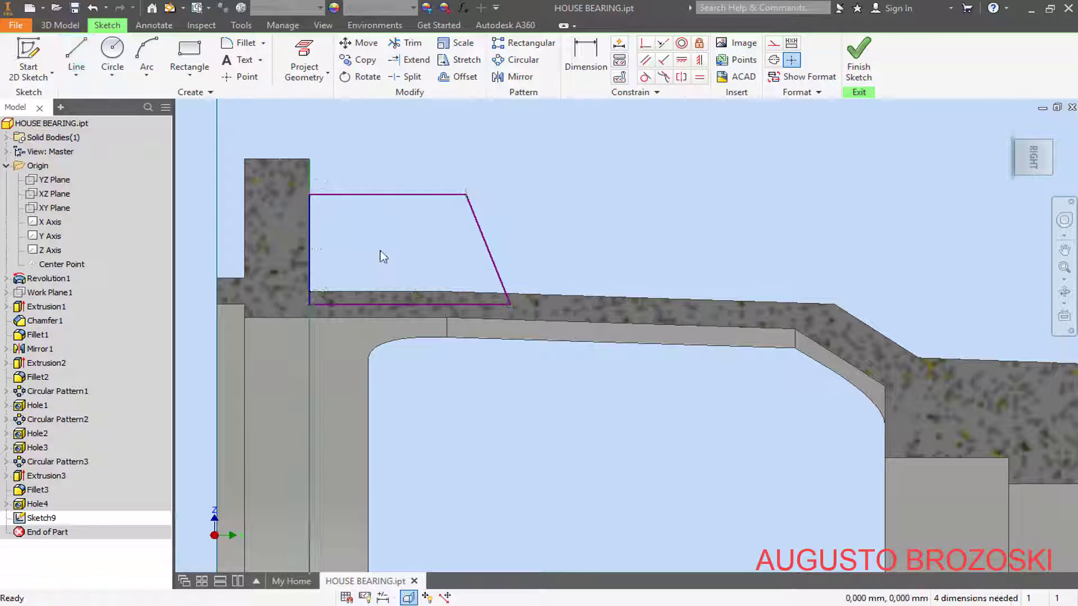
Step: Dimension the rib profile's top edge at 89 mm above the sketch origin
click(599, 56)
scroll(360, 435, down, 2)
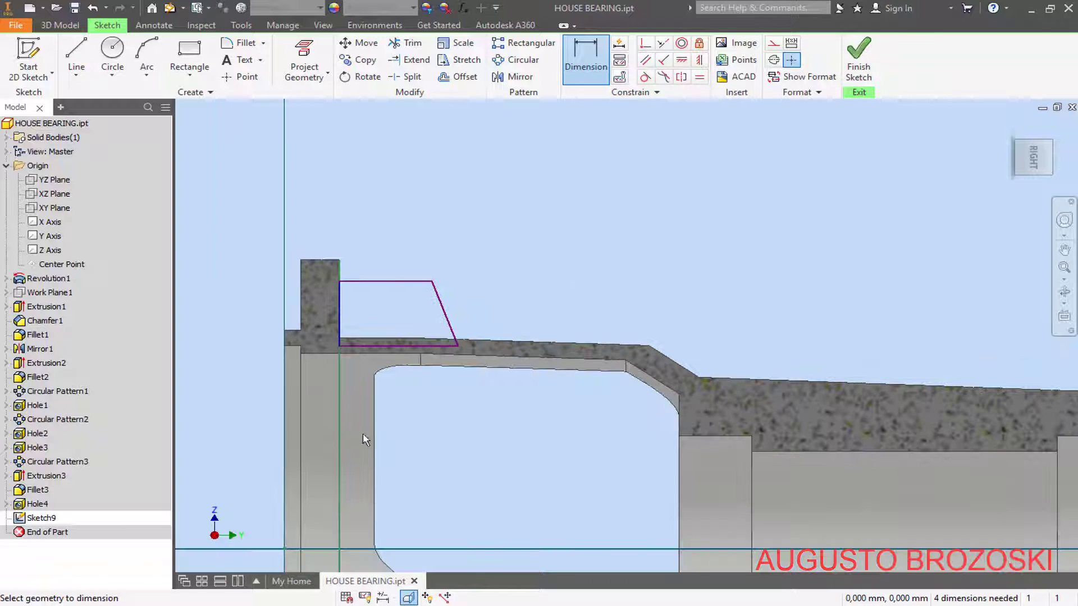
click(284, 550)
click(366, 281)
click(247, 380)
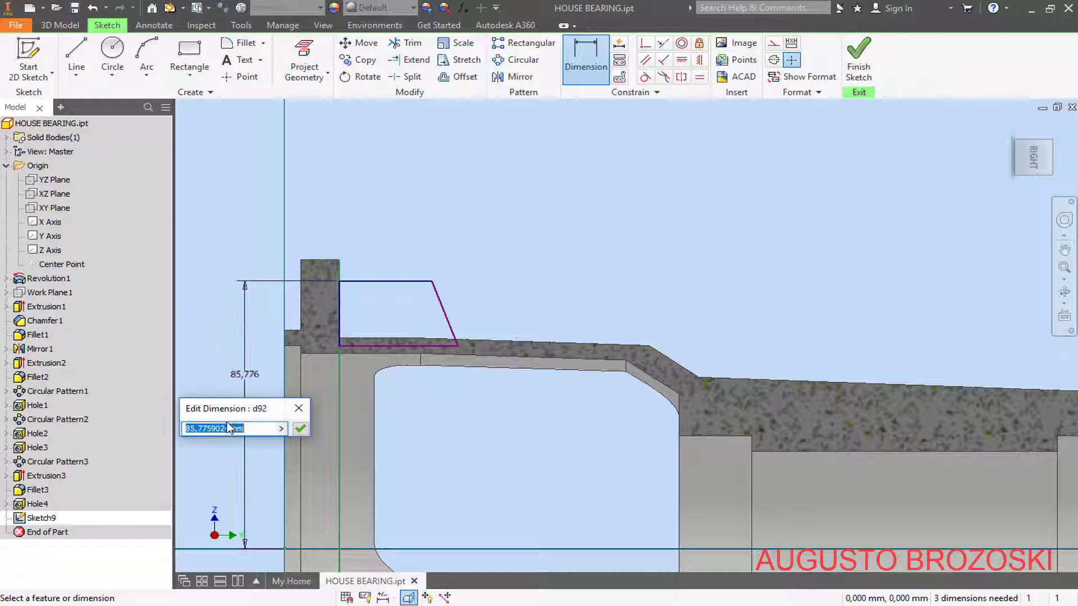
key(Return)
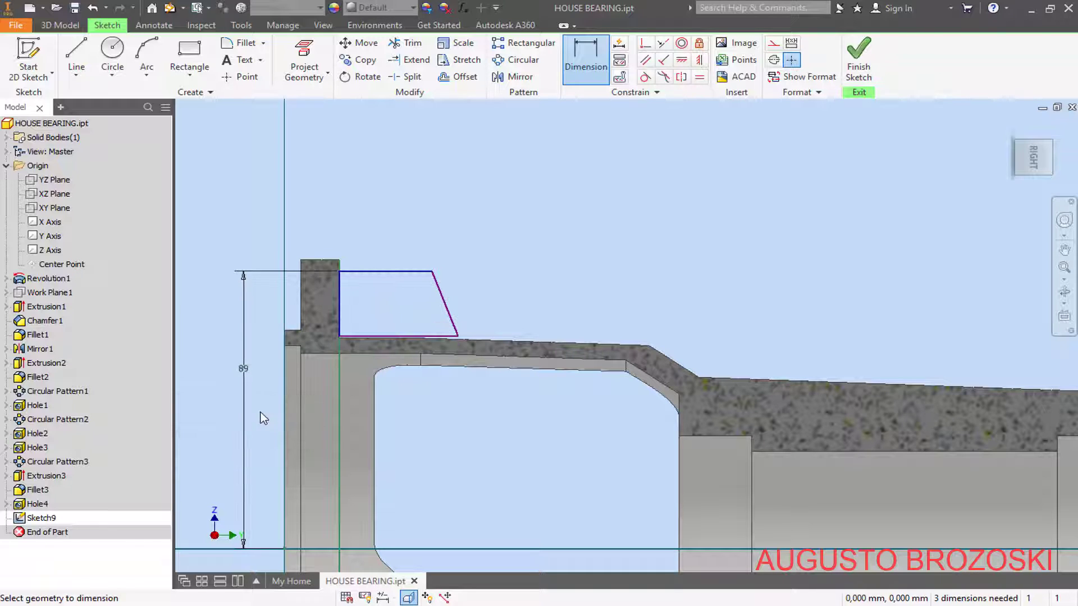
Step: Set the length of the rib profile's top edge to 25,5 mm
click(375, 272)
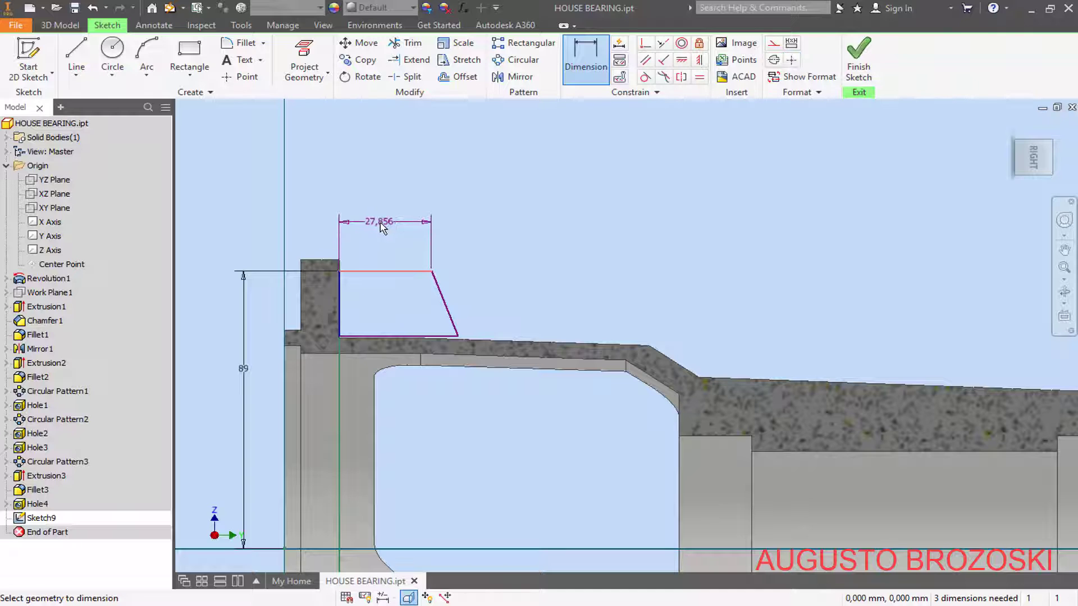
click(382, 228)
text(25,5)
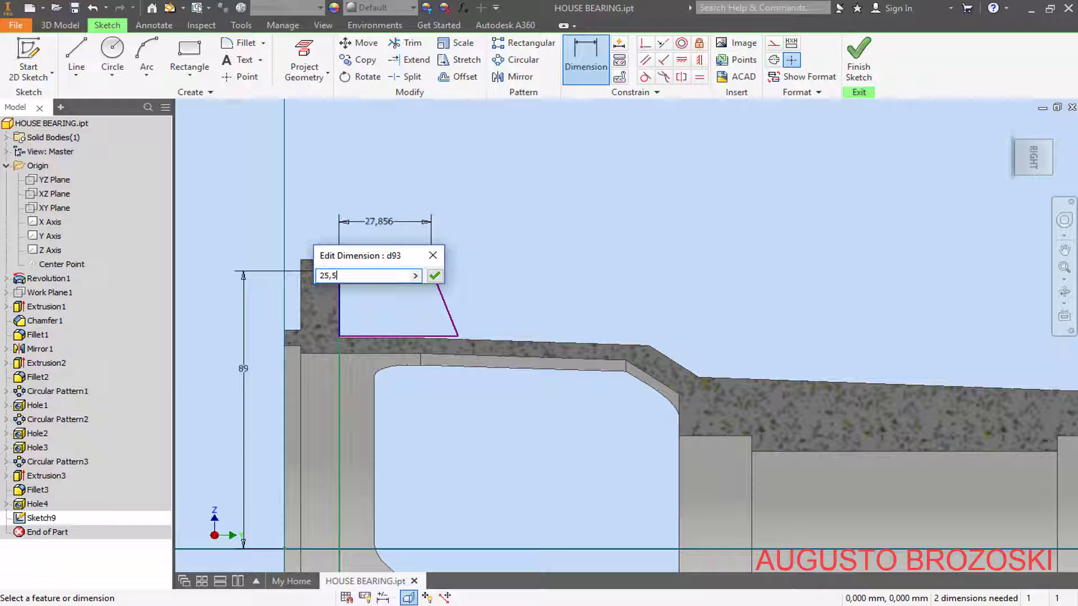
key(Return)
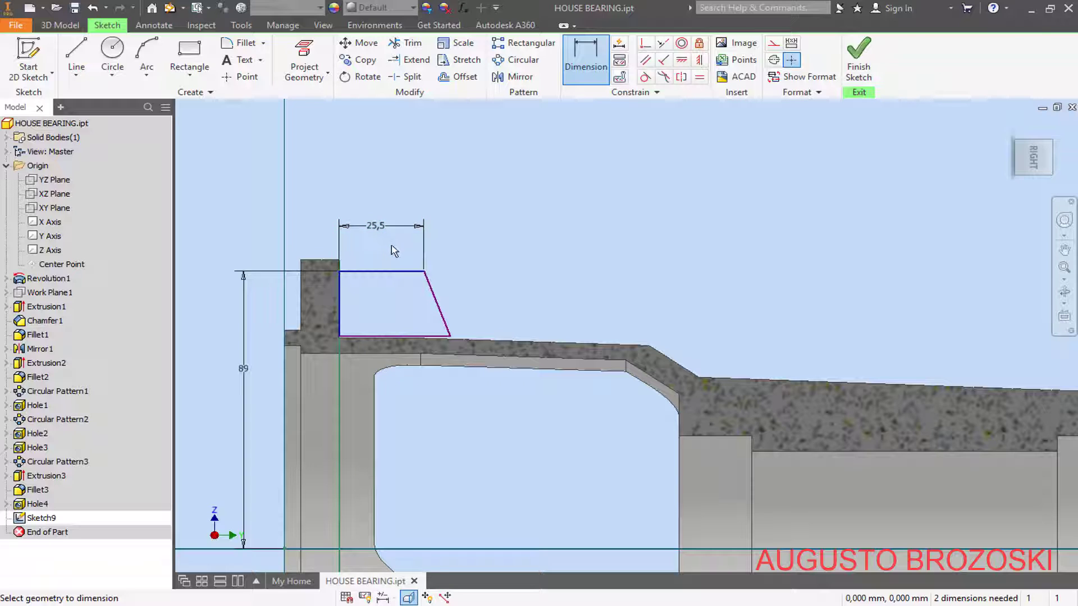
Step: Set the angle between the rib profile's top edge and its sloped end to 45 degrees
click(397, 271)
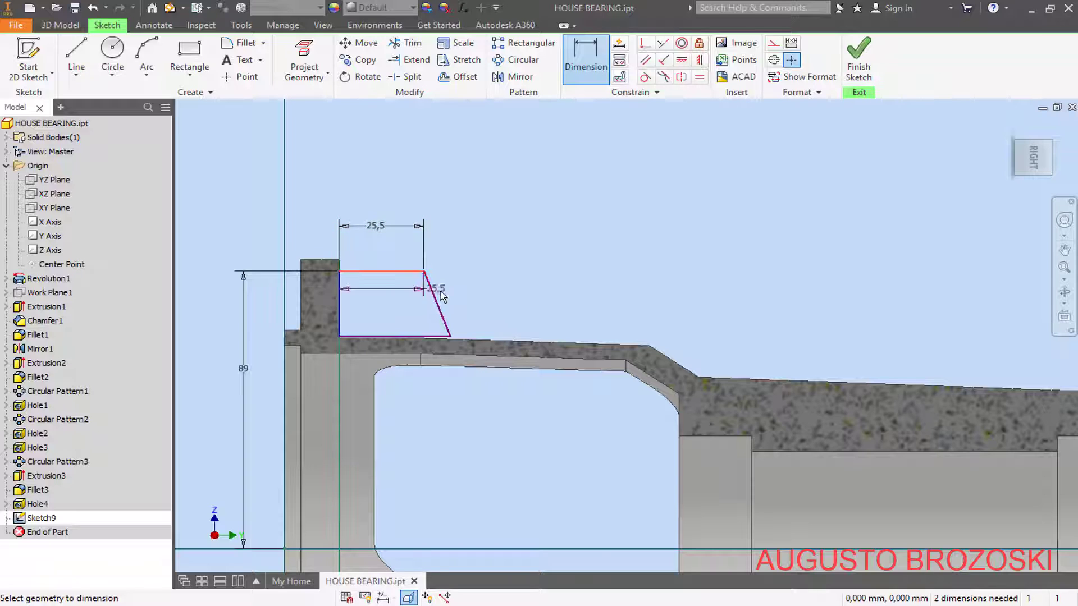
click(441, 304)
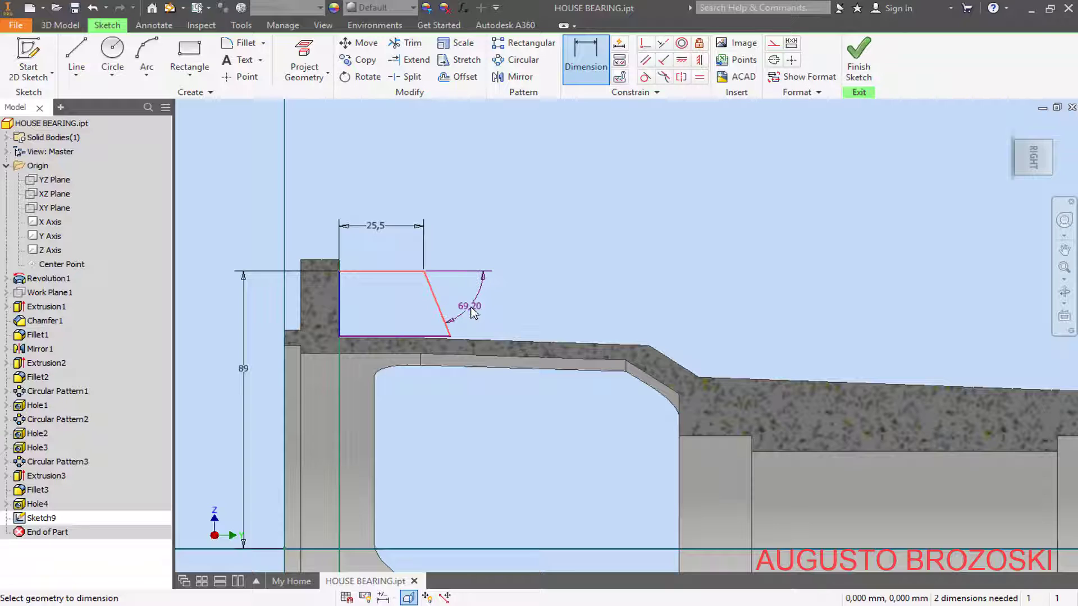
click(505, 312)
text(45)
key(Return)
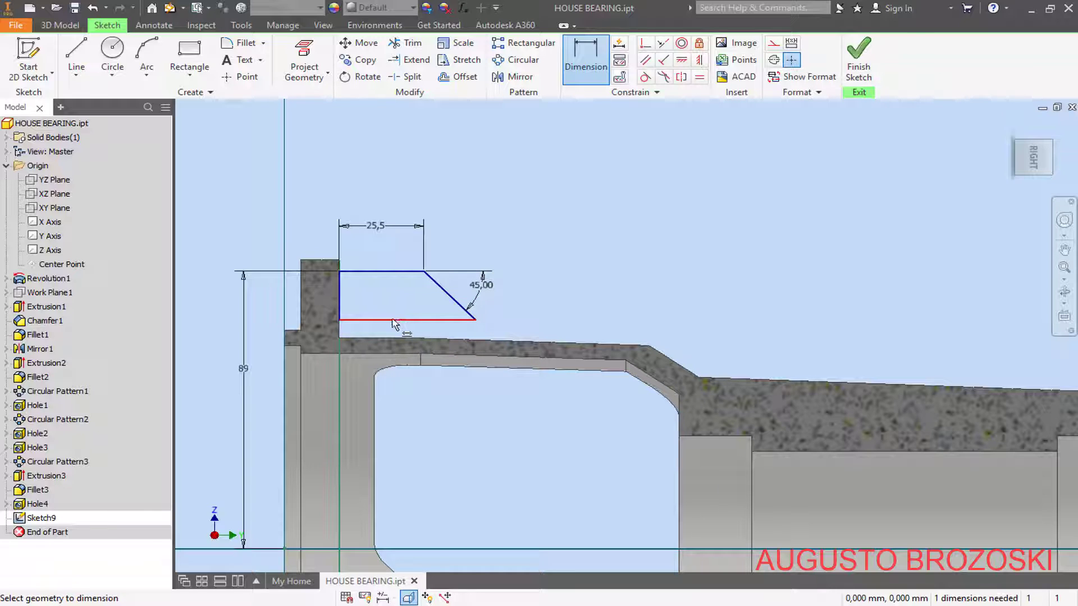
key(Escape)
Step: Move the rib profile's bottom edge down into the housing wall and set the profile's height to 24 mm
scroll(355, 338, up, 3)
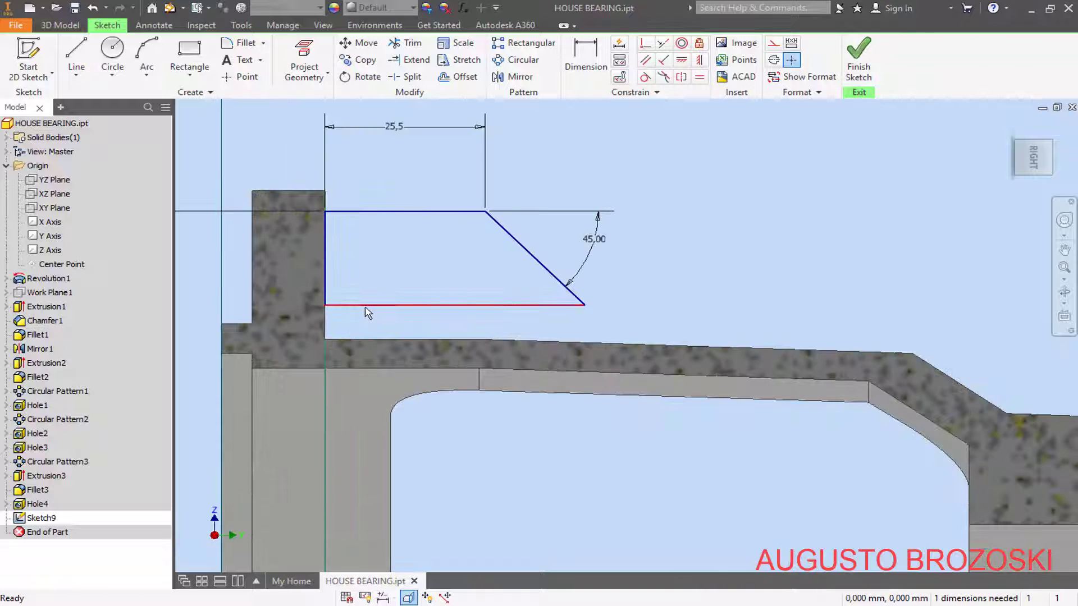
drag(373, 306, 374, 352)
click(597, 76)
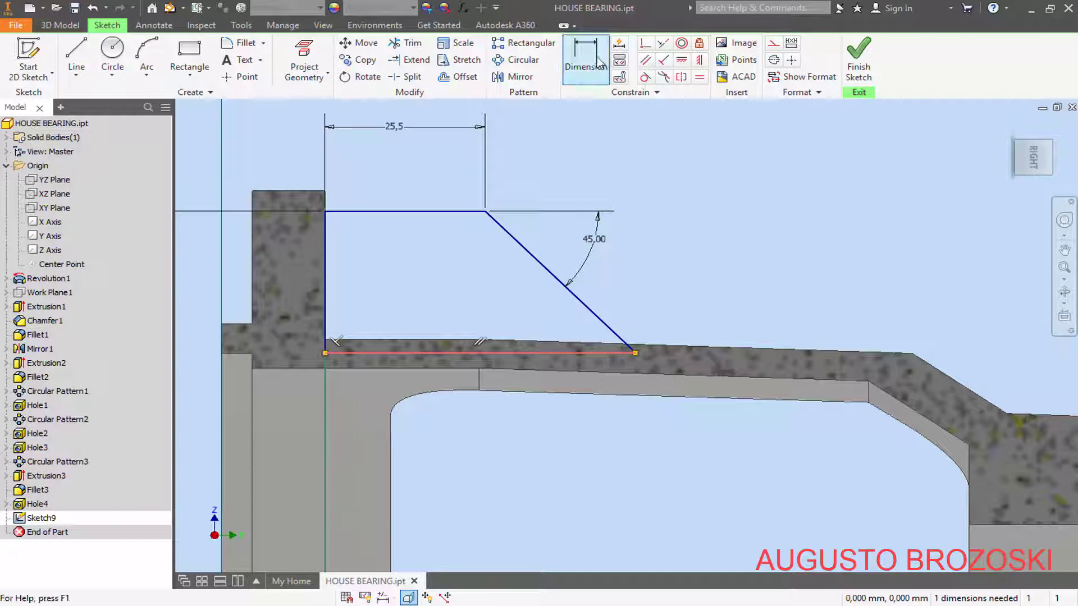
click(325, 280)
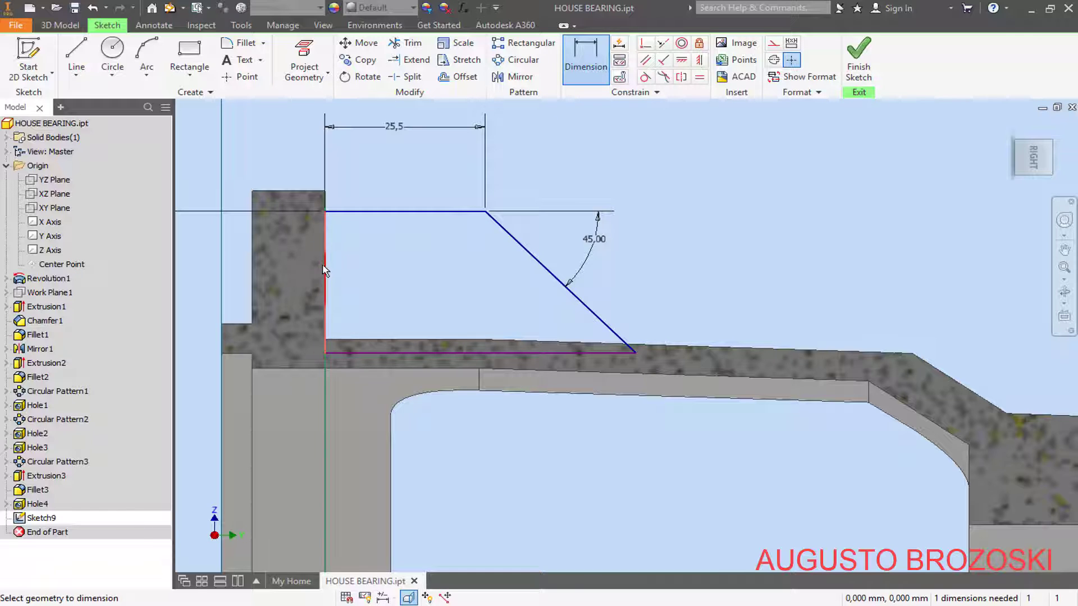
click(293, 267)
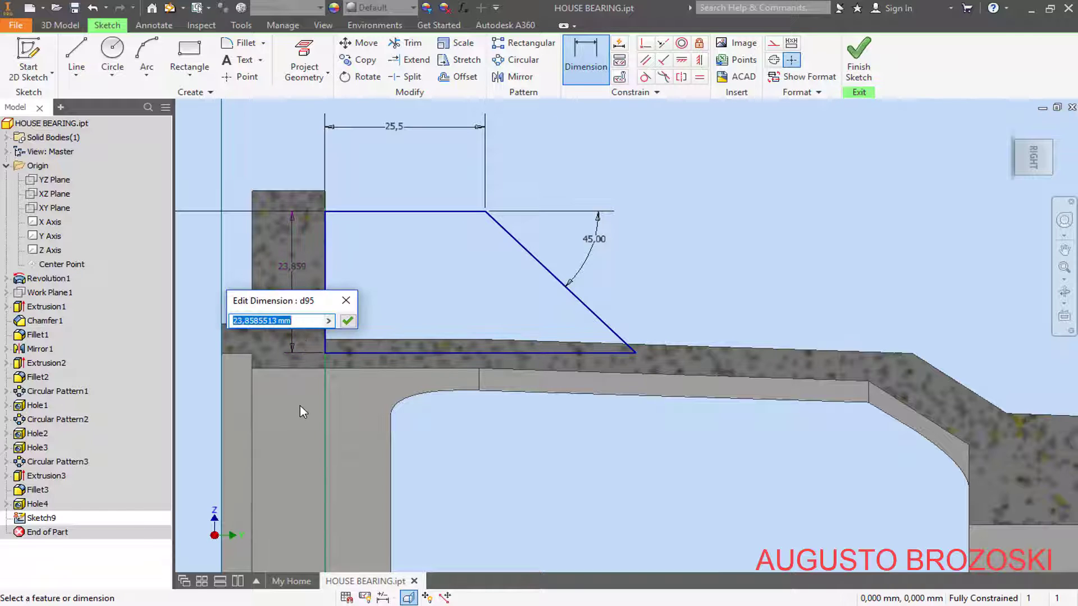
text(24)
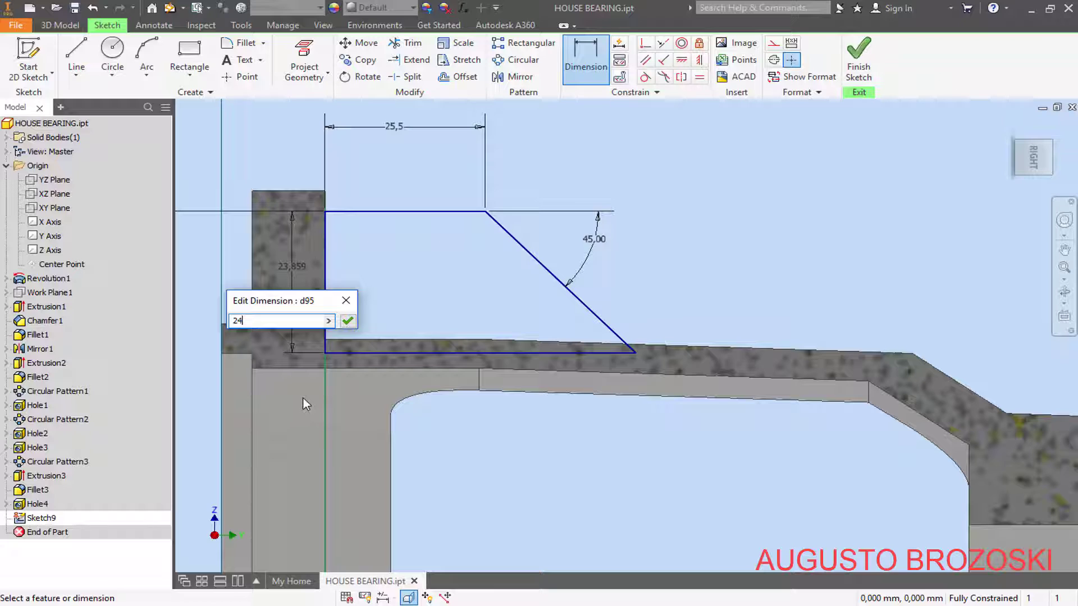
key(Return)
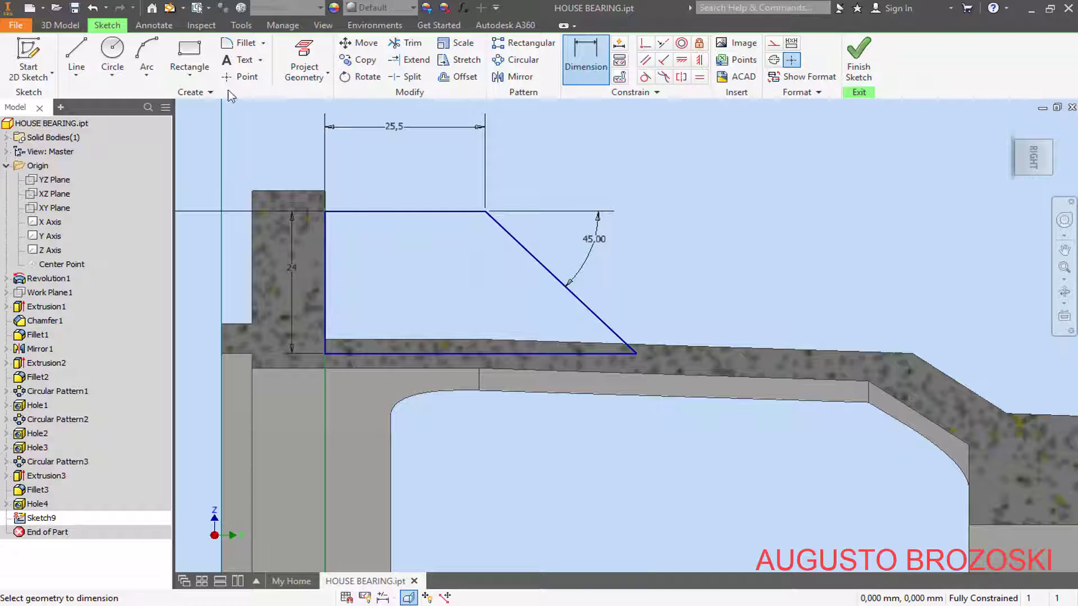
Step: Sketch a rectangle for the opening inside the rib profile, starting about 7 mm from the flange face
click(191, 53)
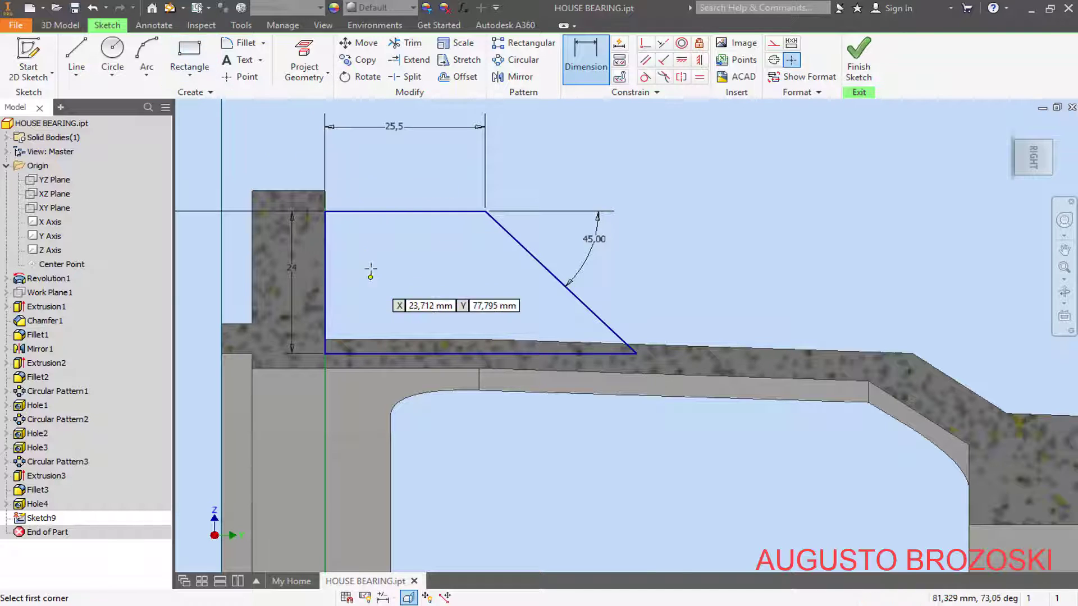
click(368, 248)
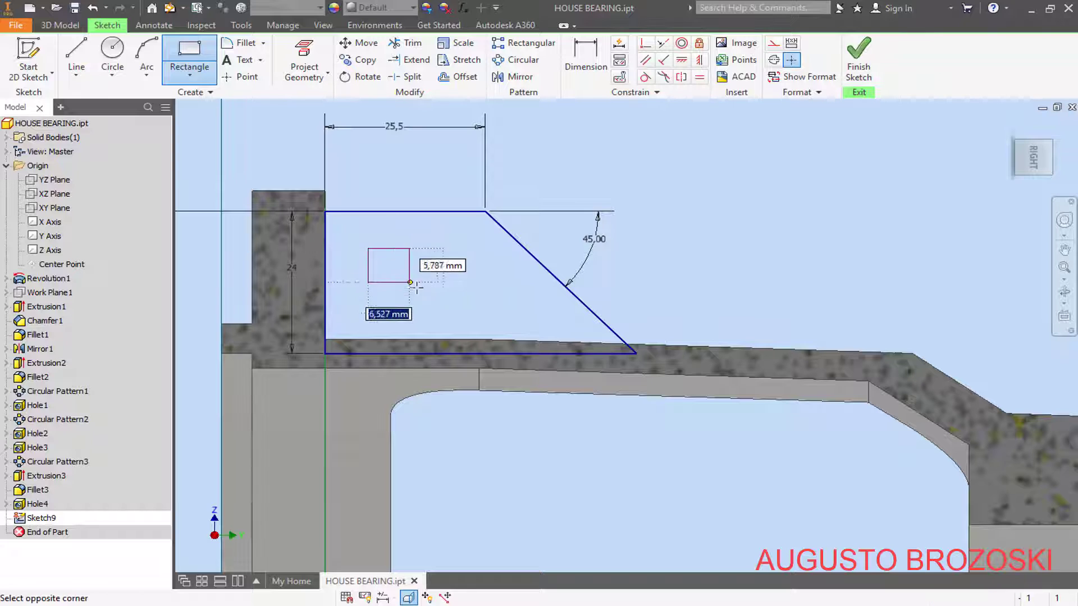
click(472, 310)
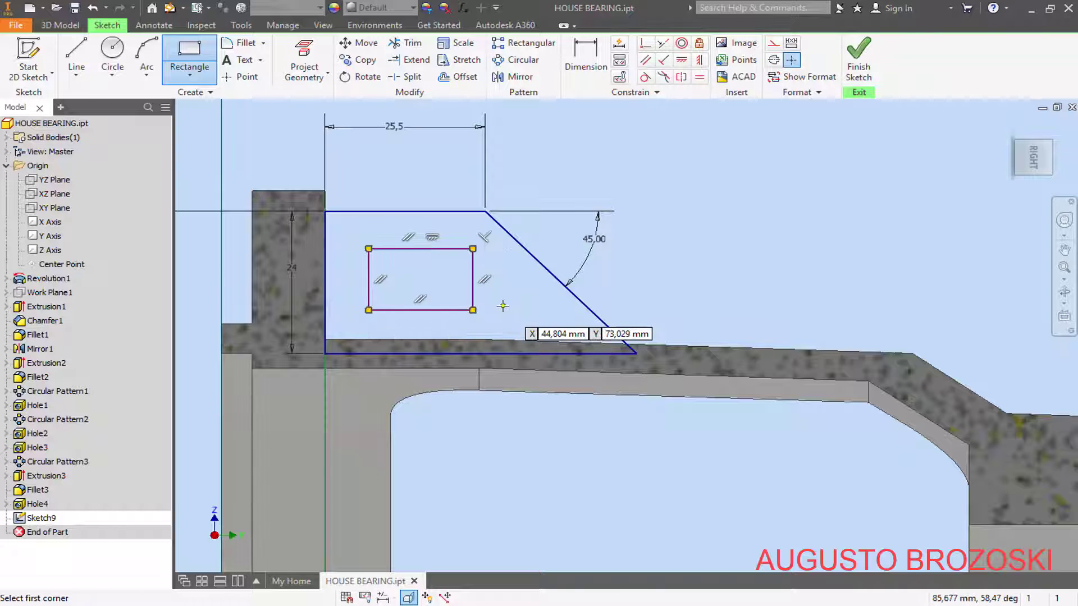
Step: Set the distance from the rib profile's flange-side edge to the rectangular opening to 5,5 mm
click(586, 59)
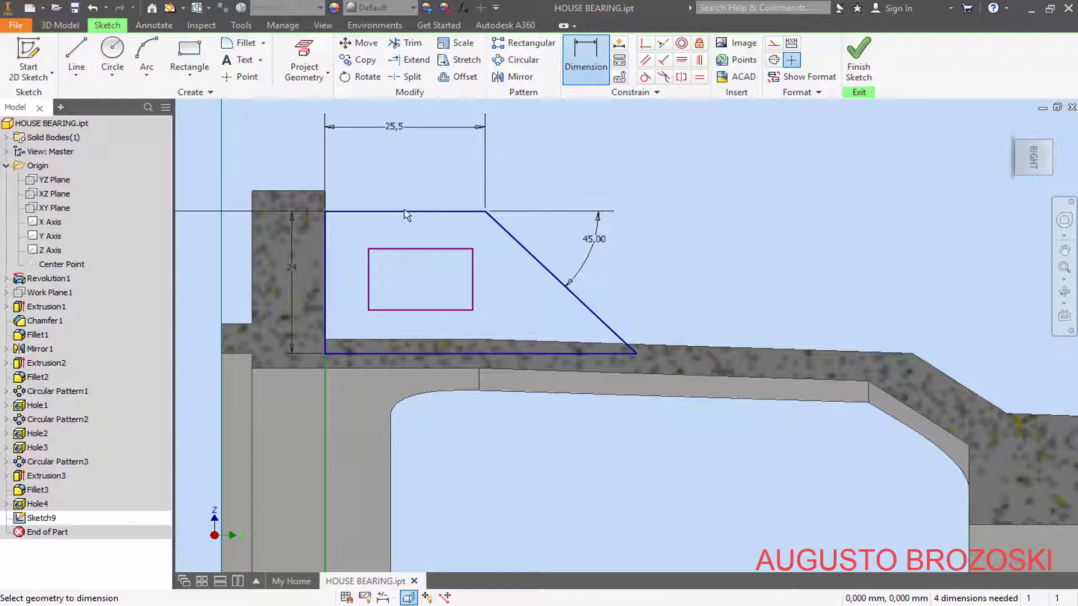
click(326, 227)
click(368, 249)
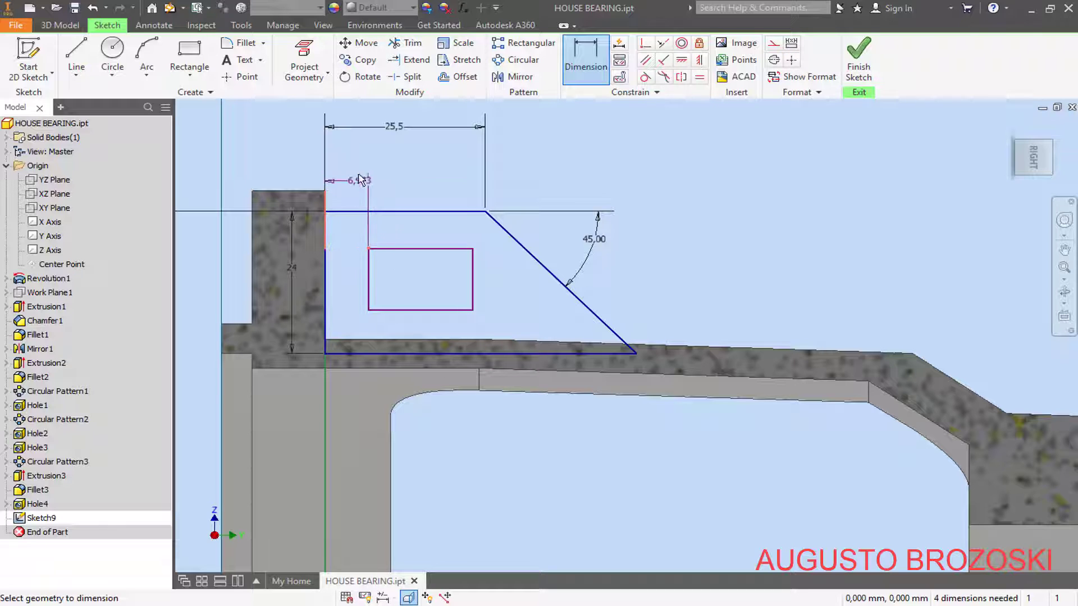
click(358, 169)
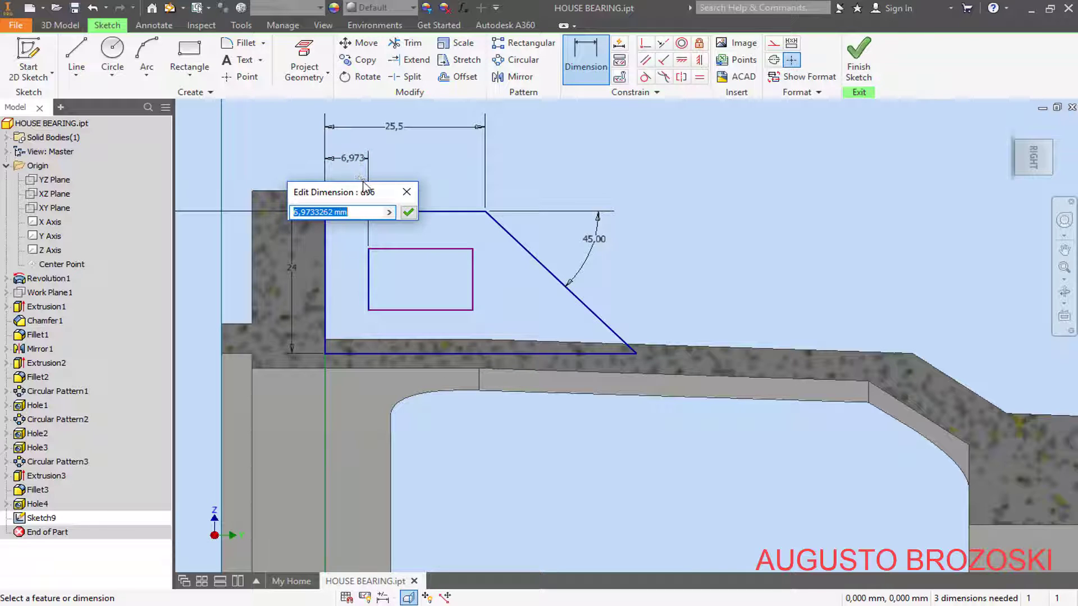
text(5,5)
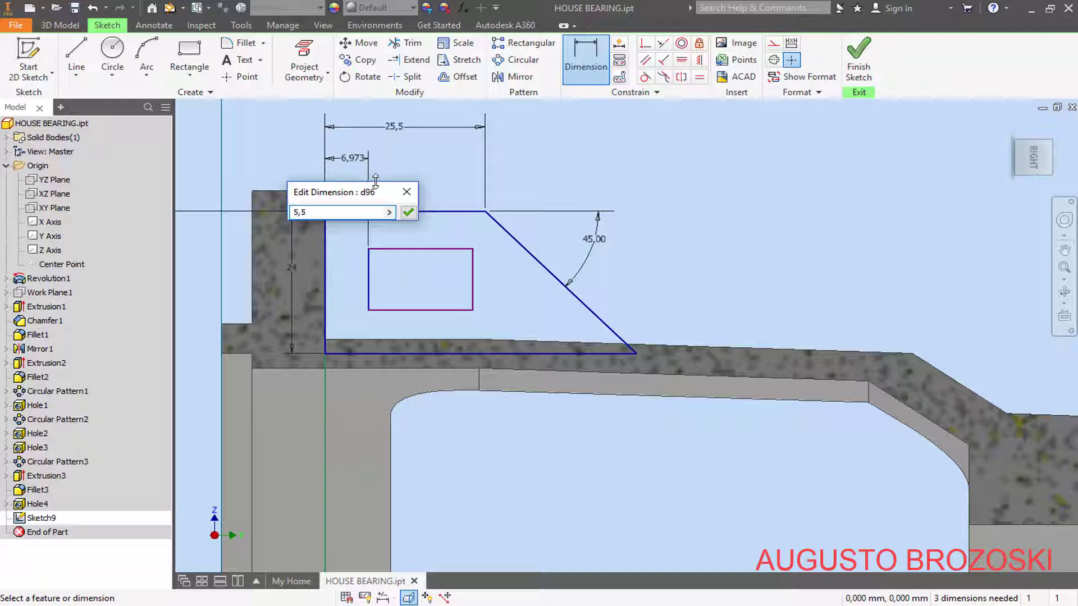
key(Return)
Step: Set the distance between the rib profile's top edge and the opening's top edge to 6 mm
click(399, 211)
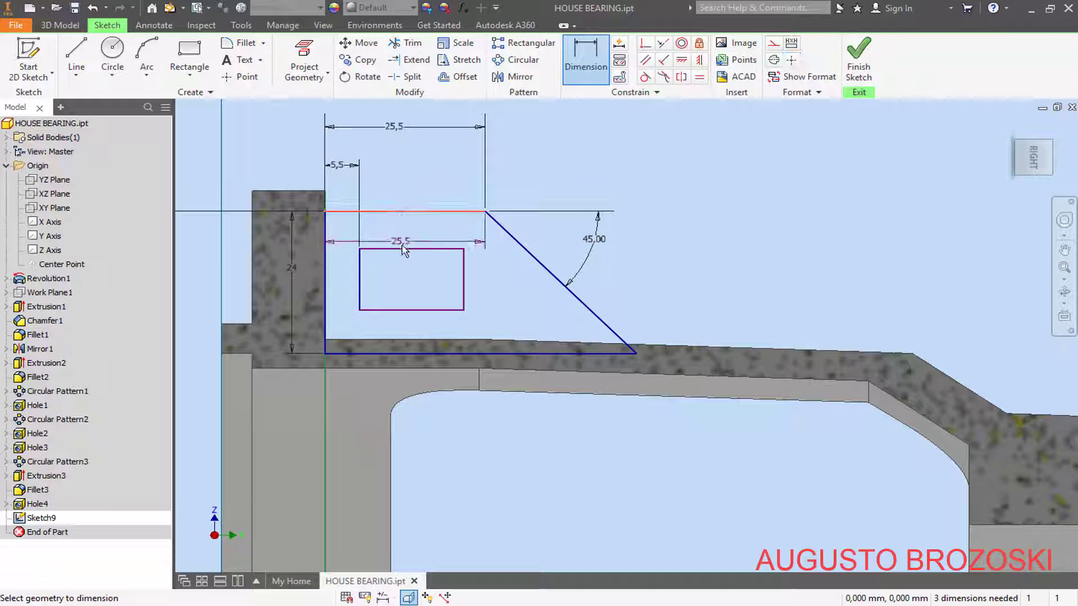
click(390, 249)
click(399, 234)
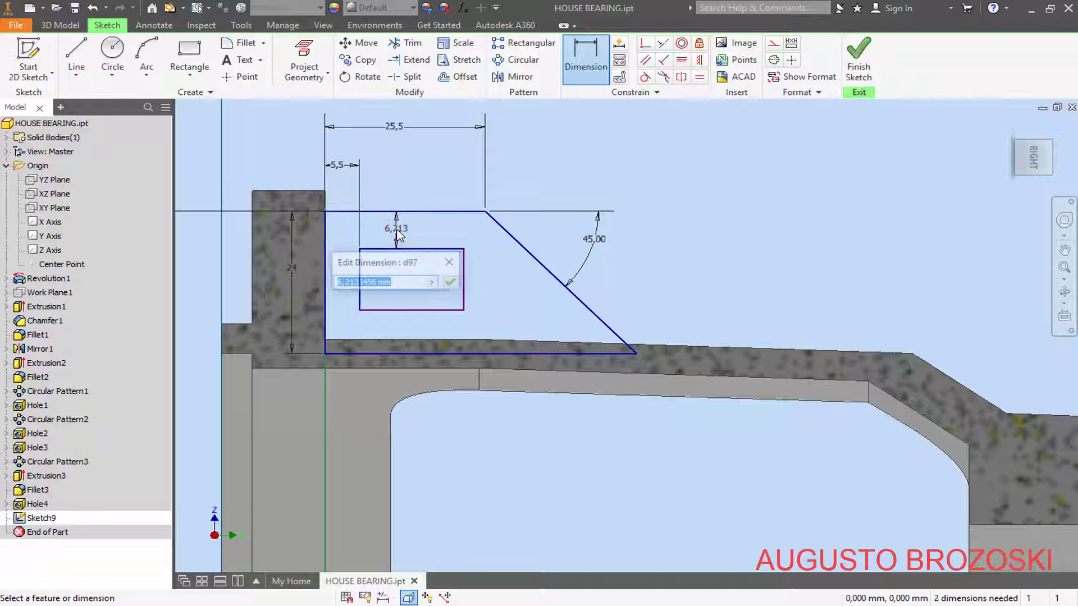
text(6)
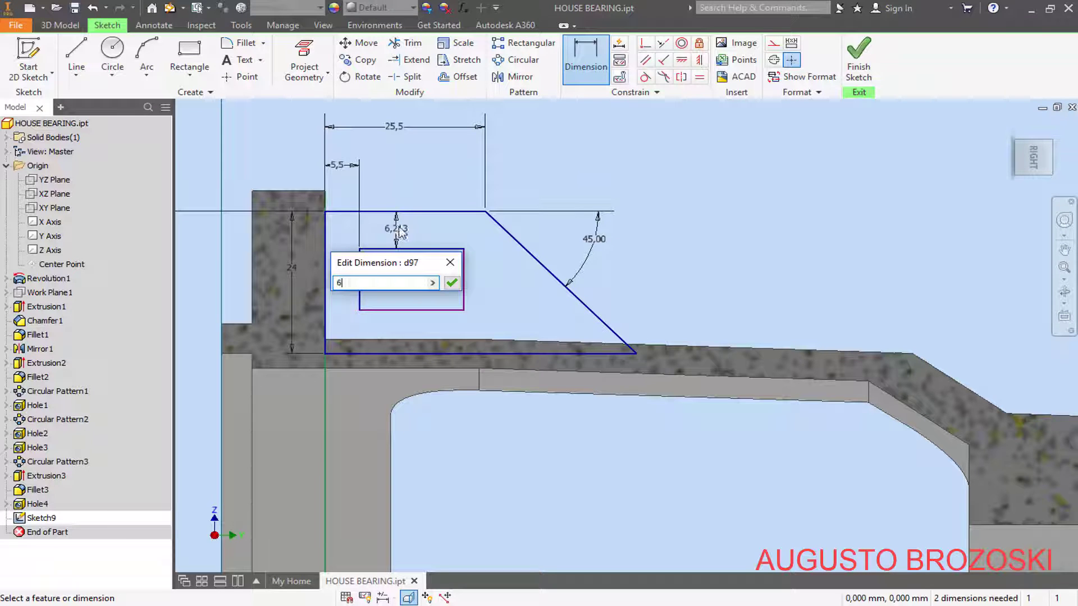
key(Return)
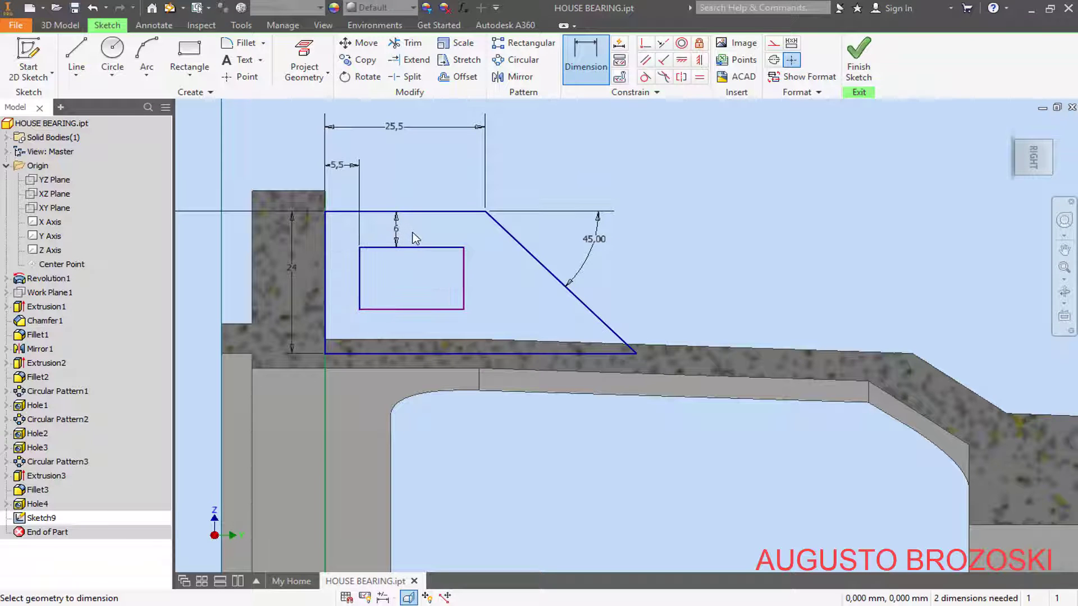
Step: Set the height of the rectangular opening to 13 mm
click(463, 279)
click(494, 278)
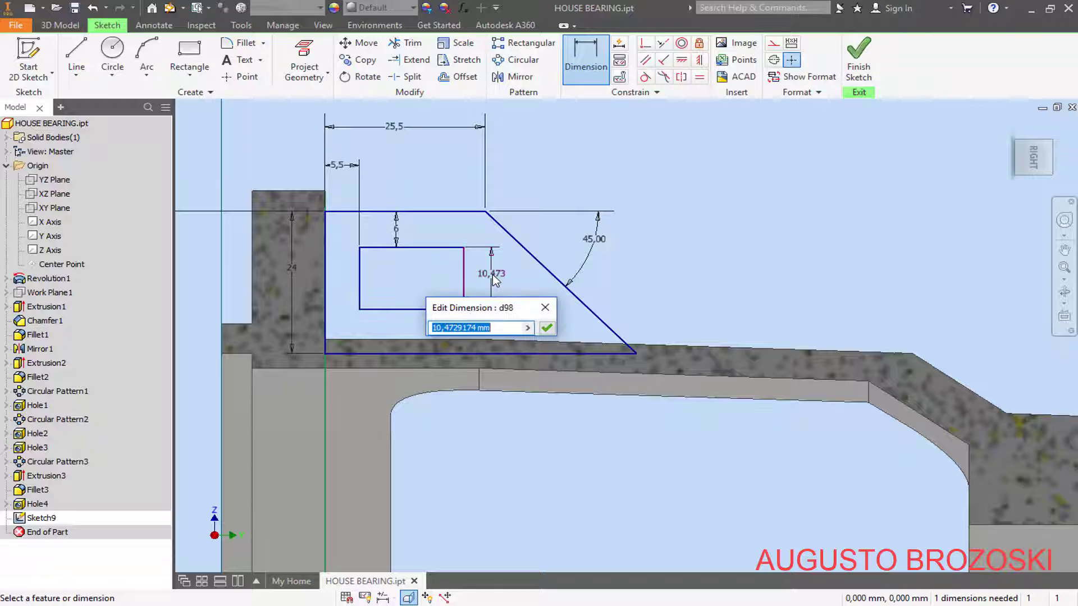
text(1)
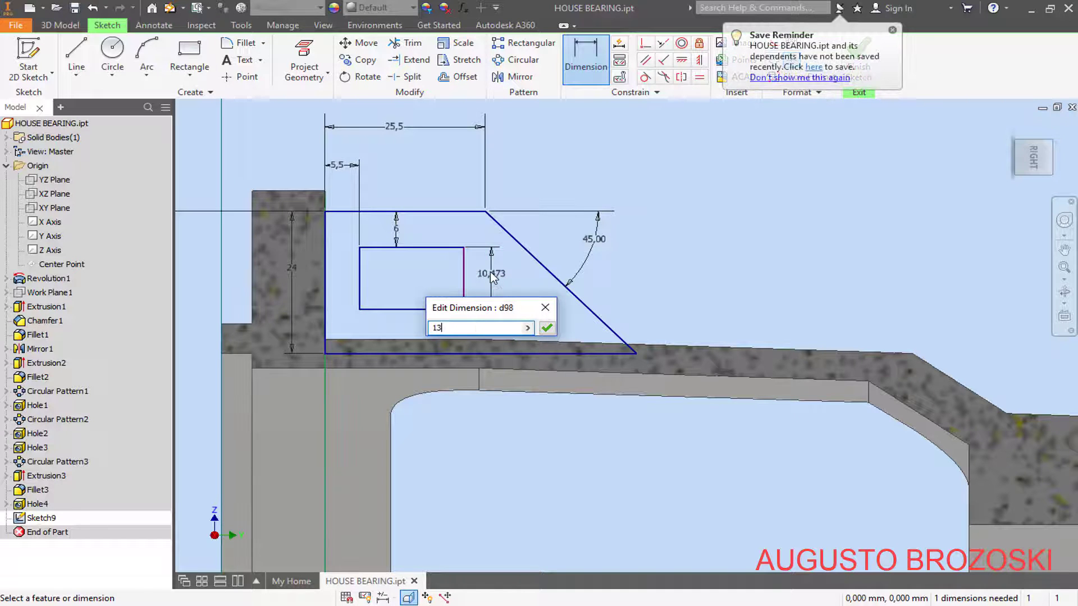
text(3)
key(Return)
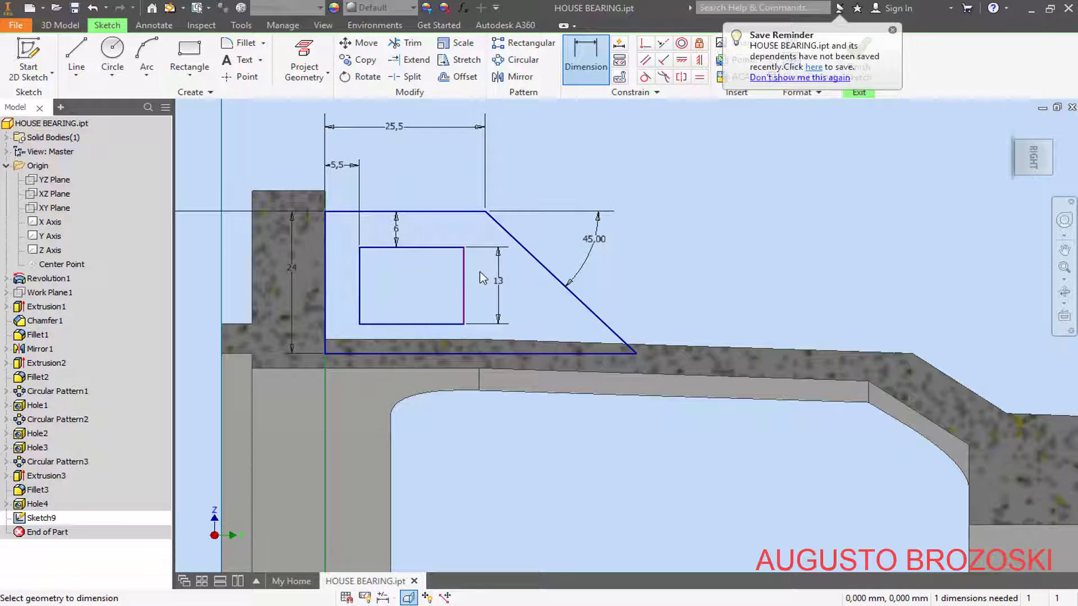
Step: Set the width of the rectangular opening to 16 mm and finish the rib sketch
click(420, 253)
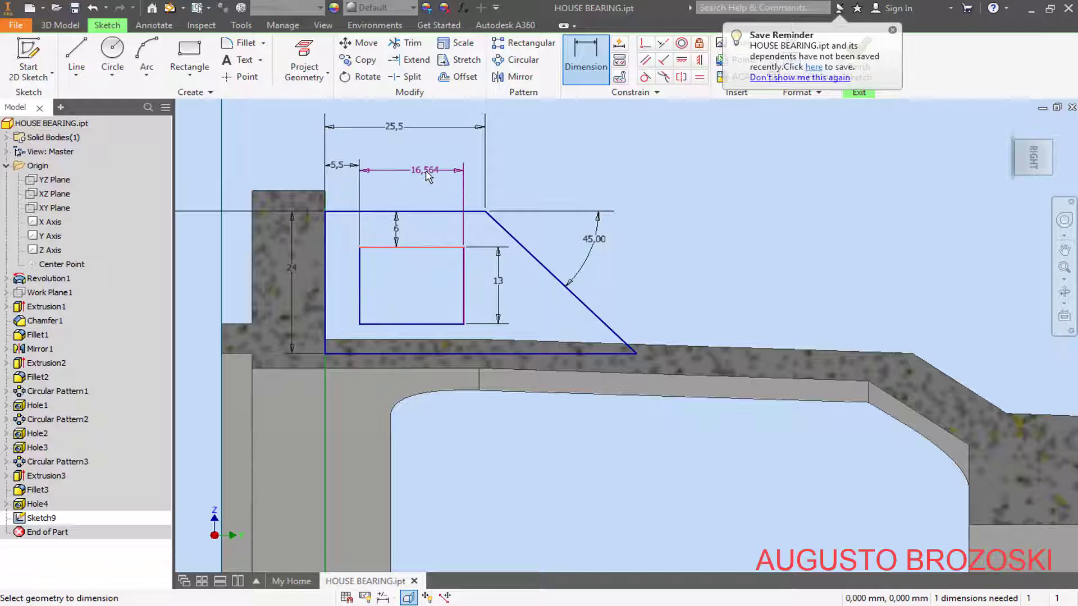
click(426, 170)
text(16)
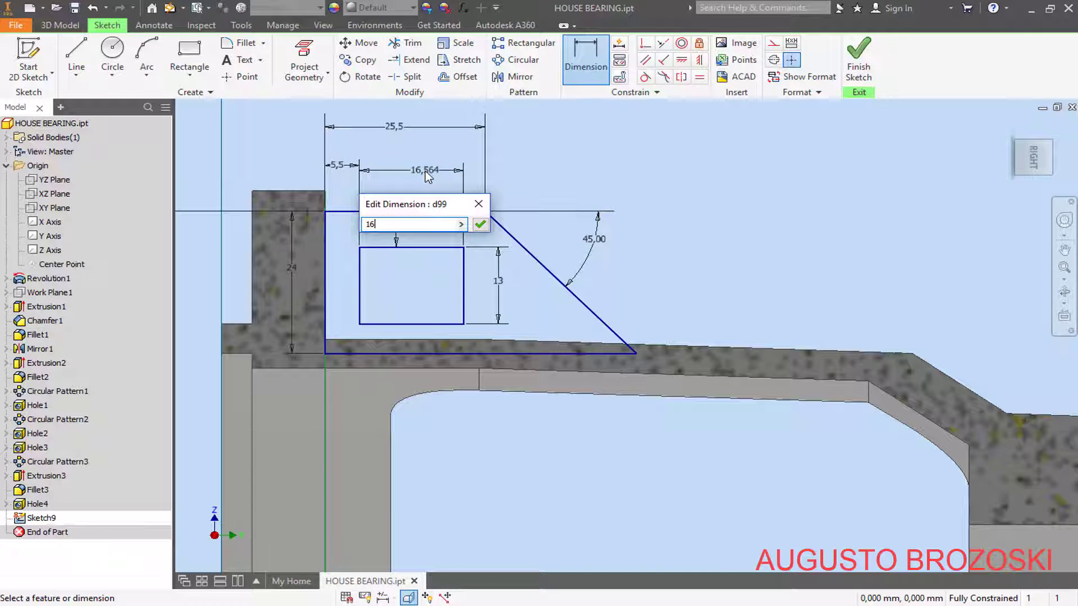
key(Return)
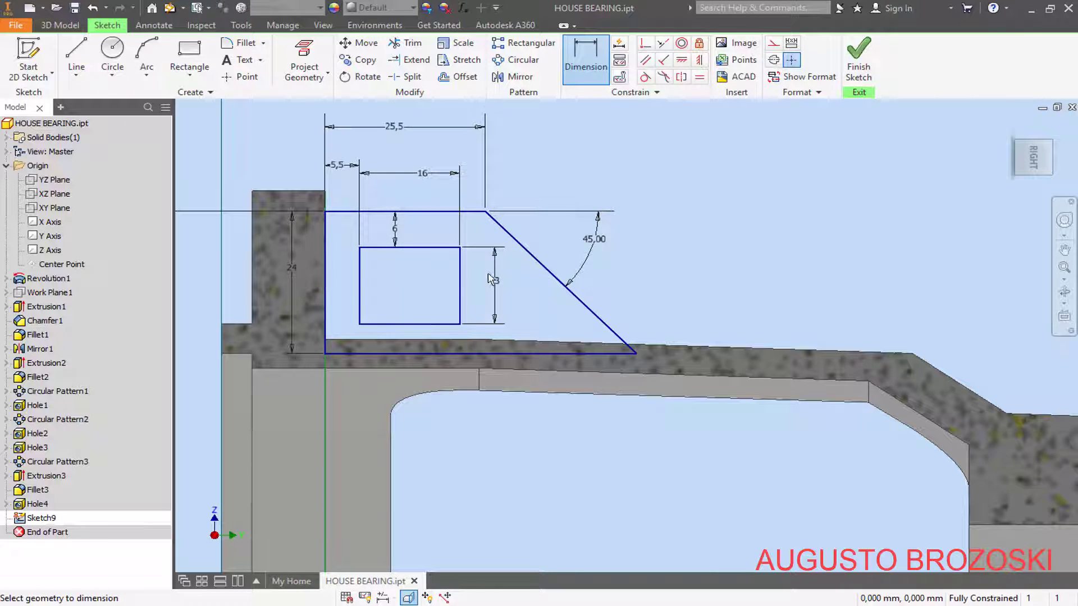
scroll(489, 277, down, 2)
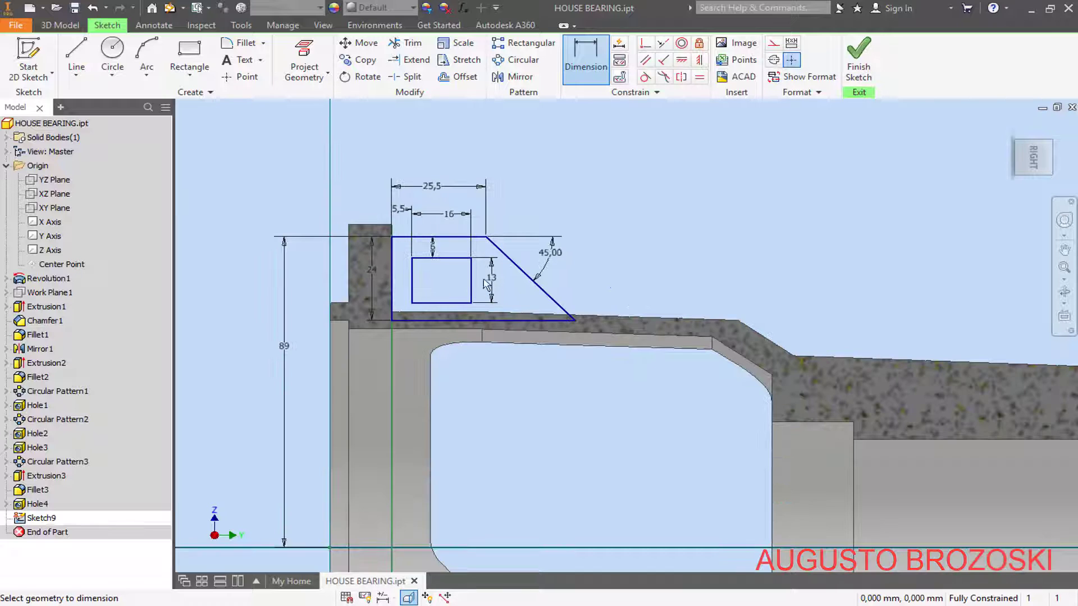
click(858, 62)
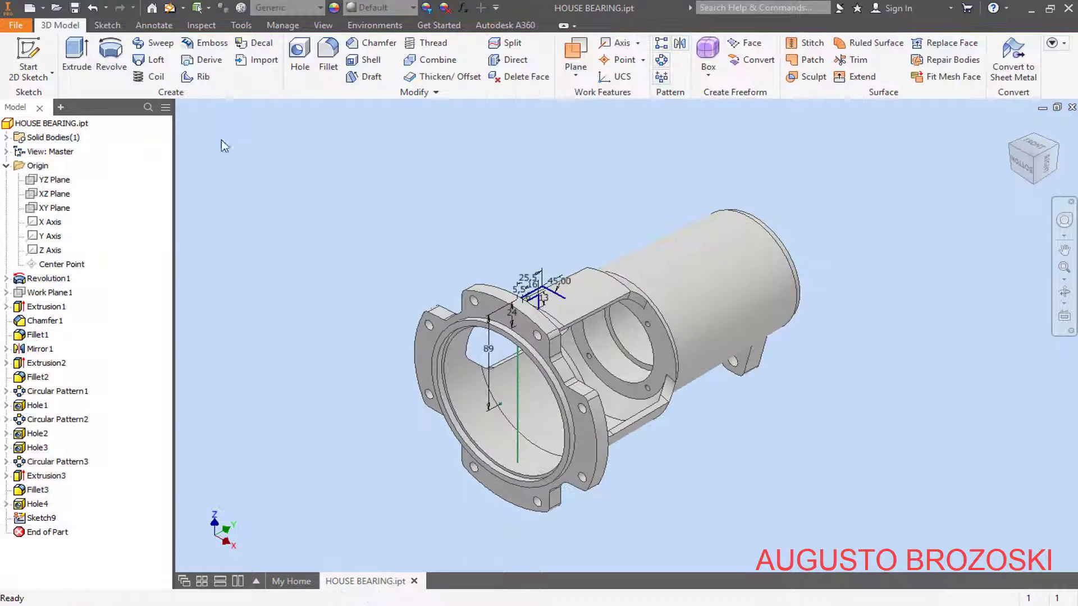
Step: Extrude the rib profile around its opening symmetrically by 10 mm, taking the thickness from Section C-C of the PDF drawing in Adobe Acrobat Reader
click(91, 70)
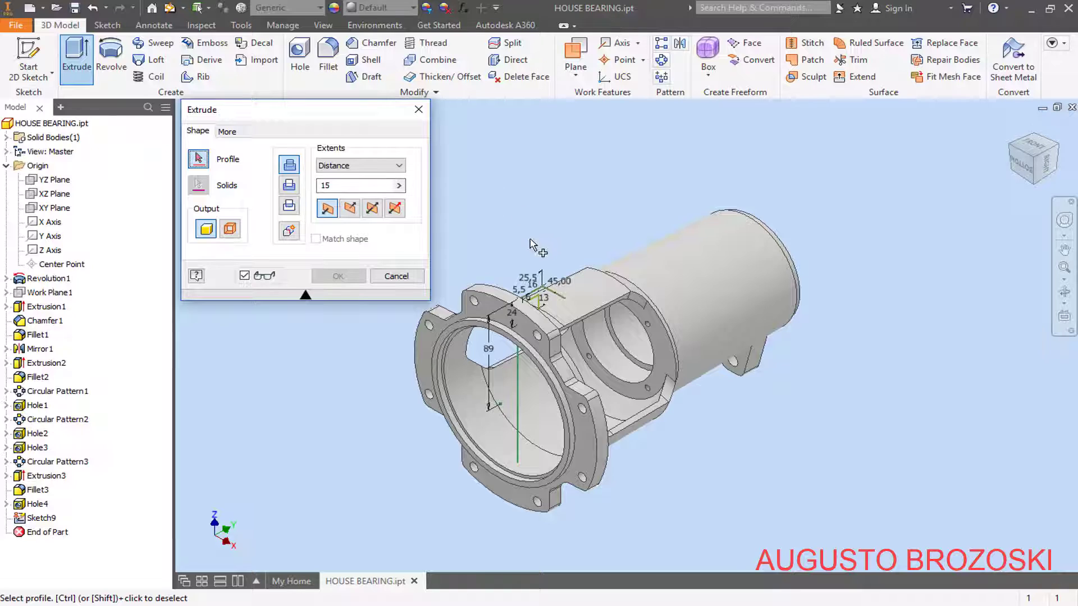
scroll(534, 242, up, 3)
scroll(565, 355, up, 2)
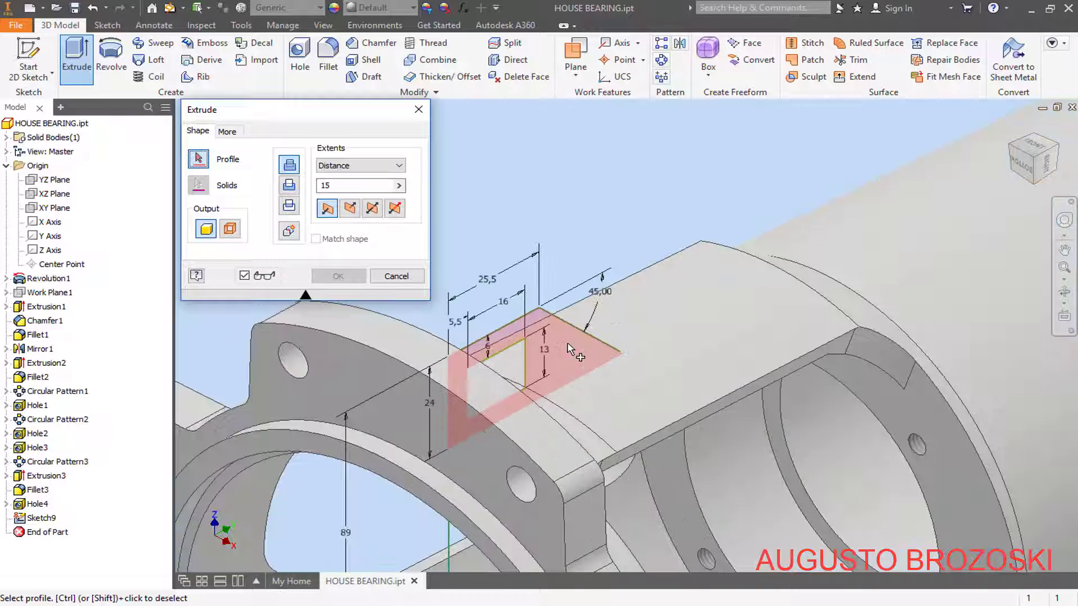
click(566, 350)
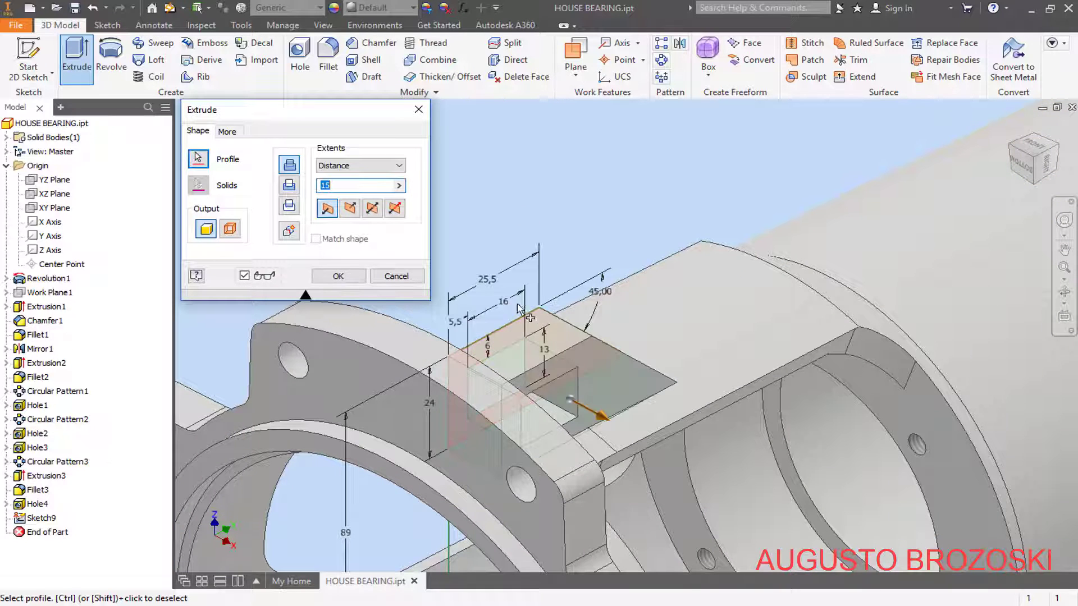
click(372, 209)
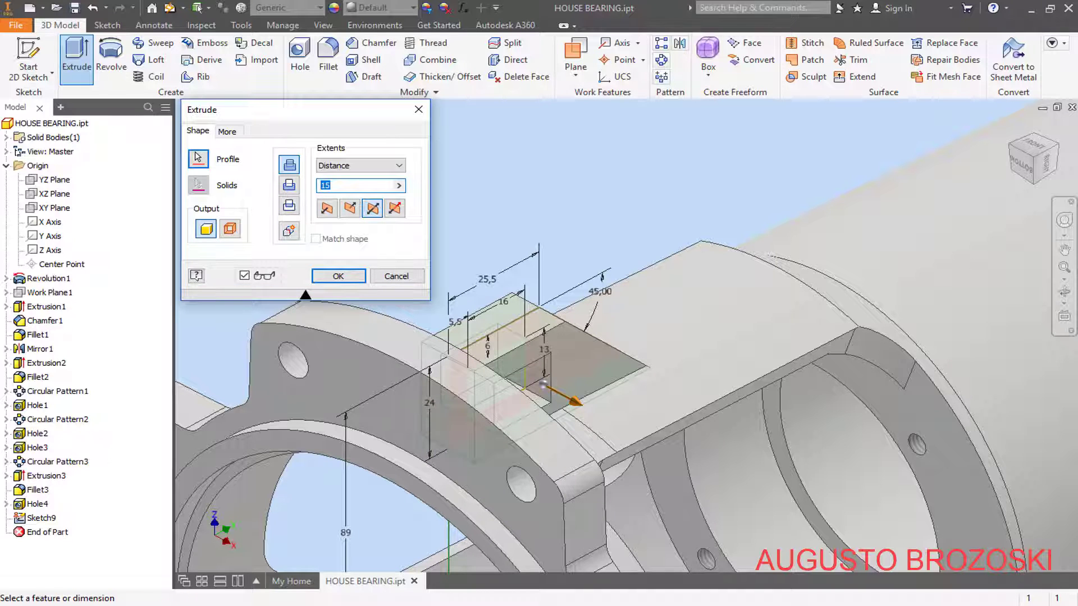
key(alt+Tab)
scroll(554, 353, up, 3)
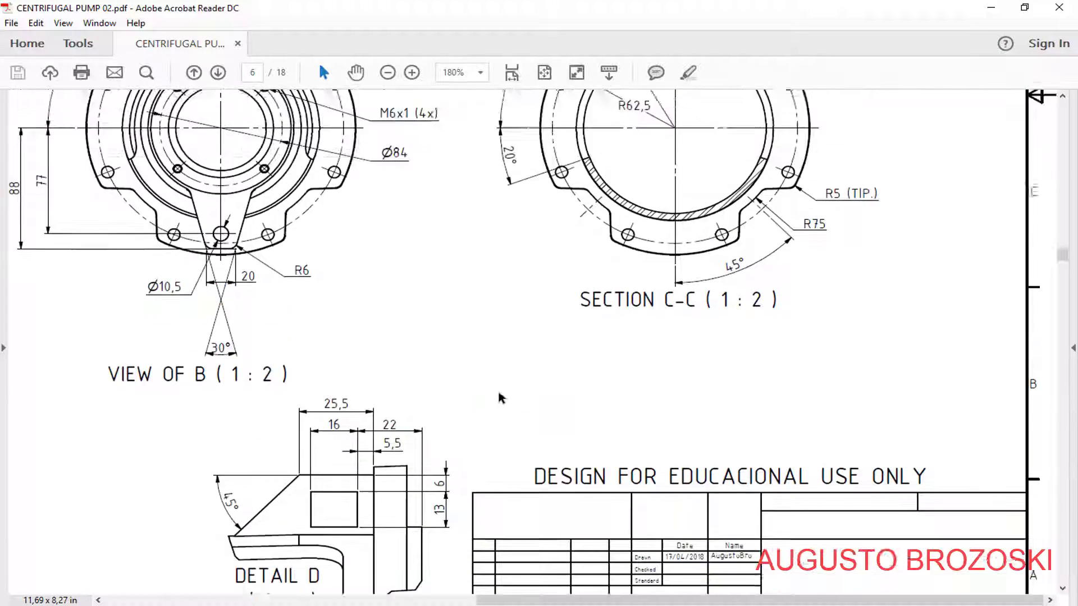
scroll(501, 399, up, 4)
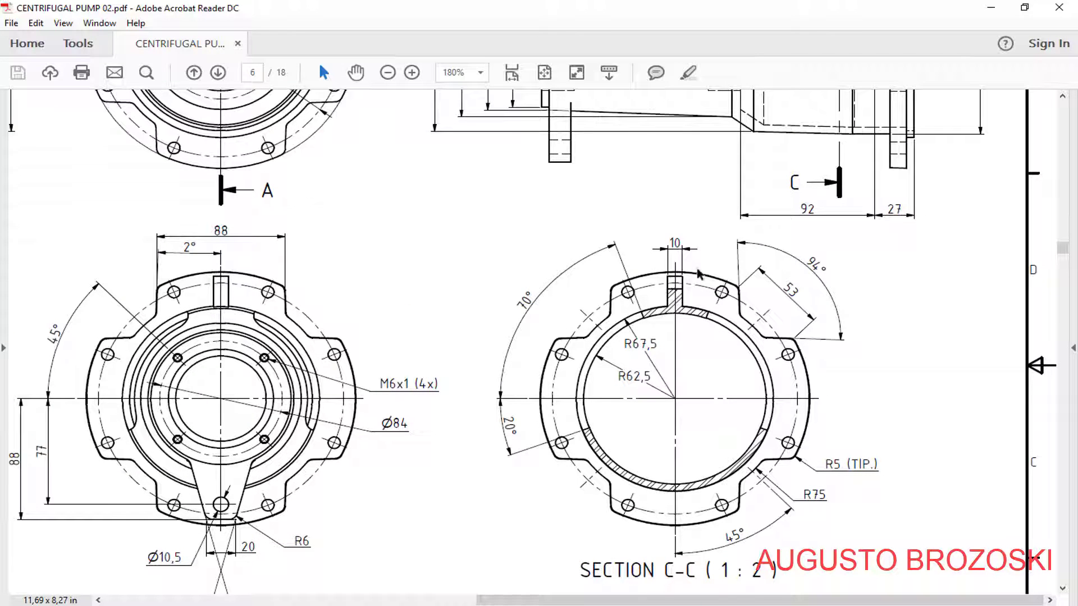
click(992, 7)
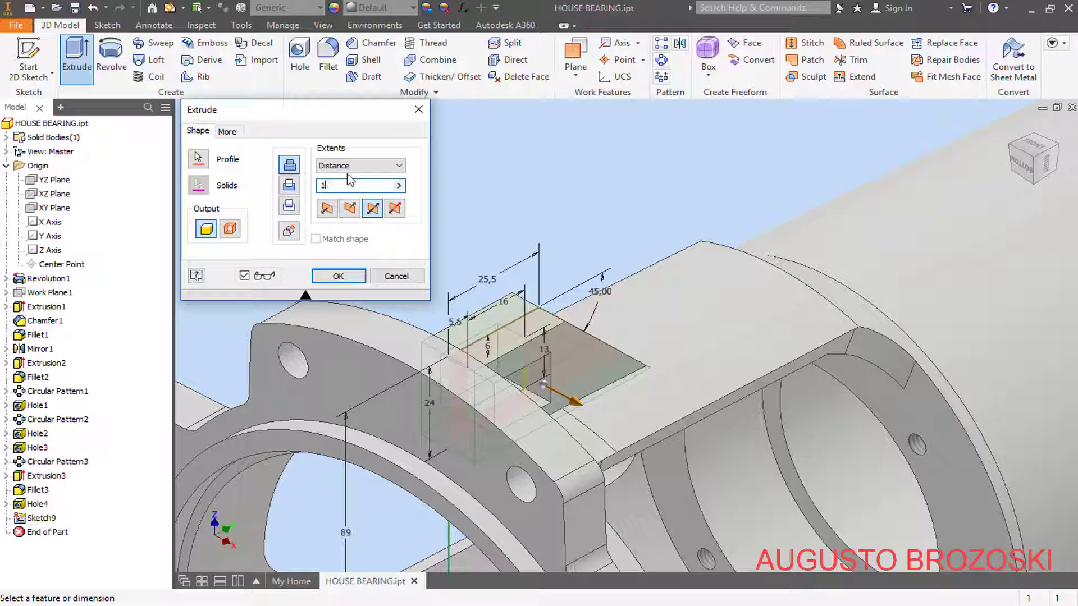
text(10)
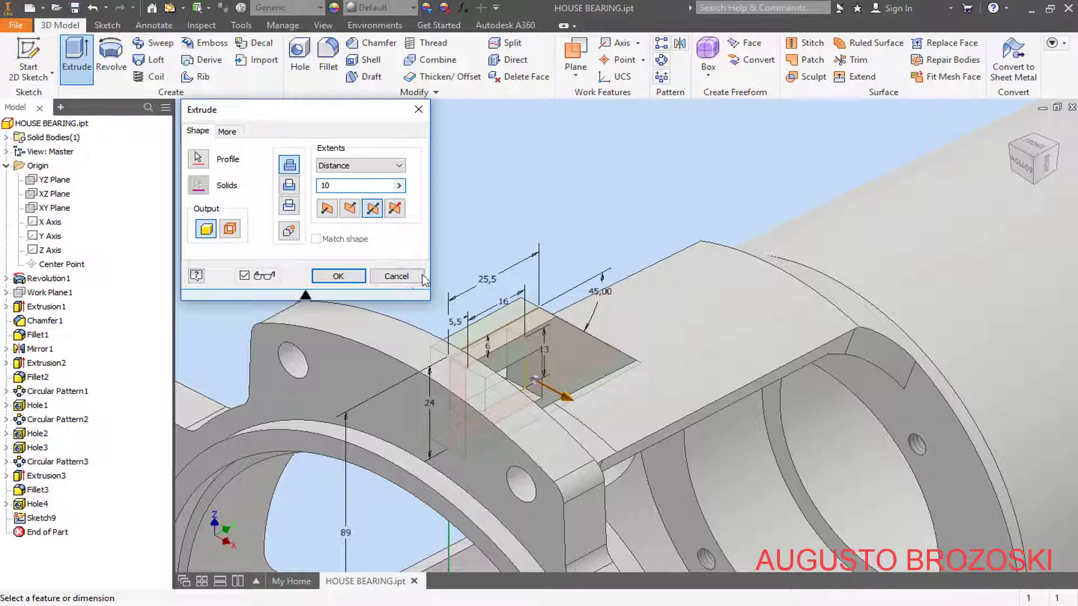
click(336, 276)
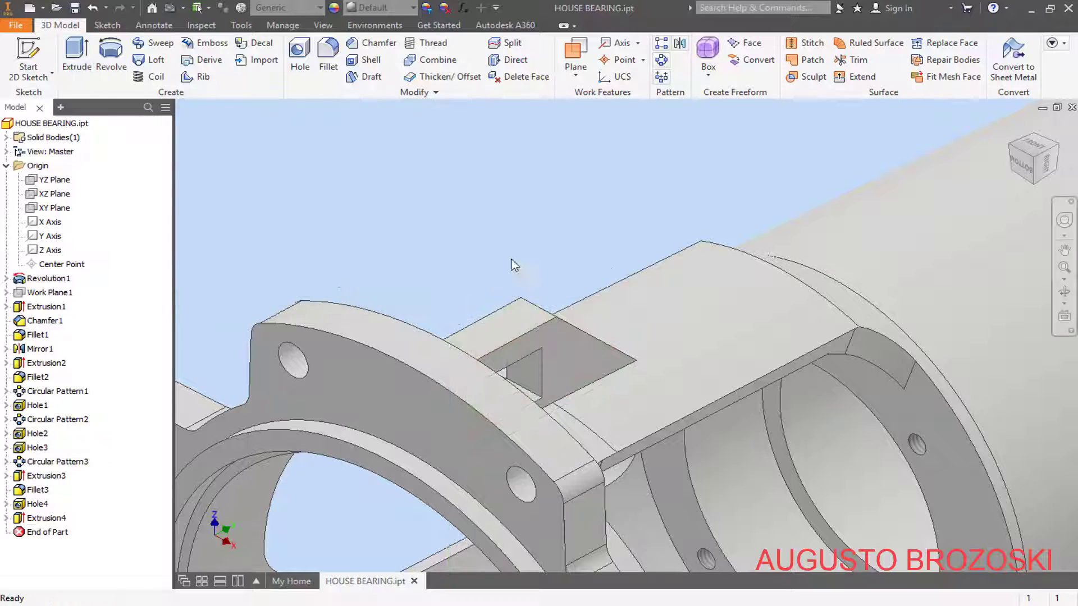
Step: Check the extruded rib behind the flange and save the part in its home view
scroll(522, 307, up, 3)
middle_drag(522, 308, 402, 320)
scroll(511, 332, down, 1)
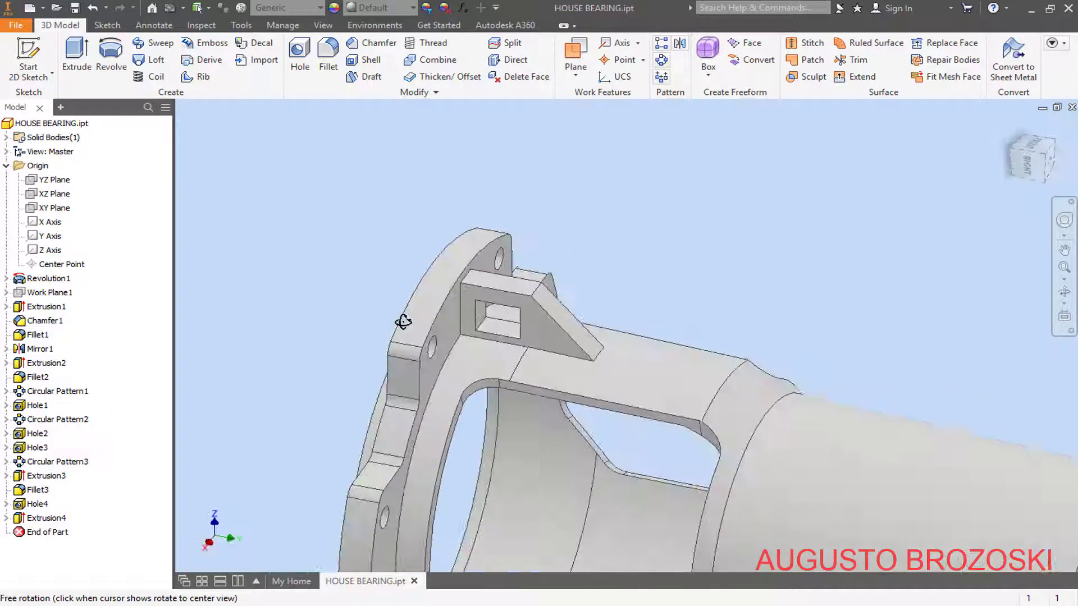
click(1011, 126)
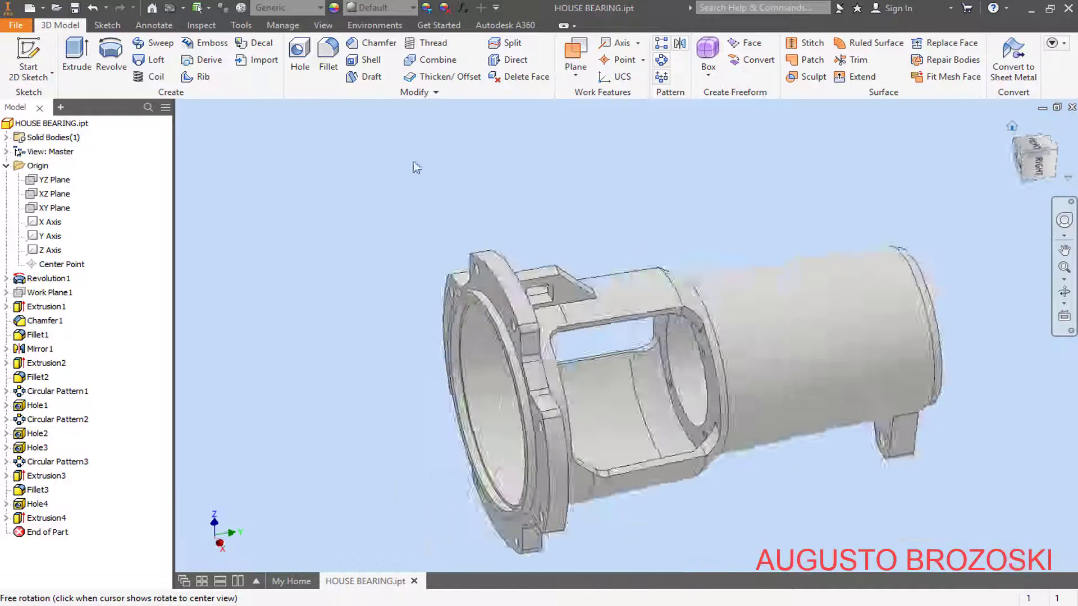
click(76, 7)
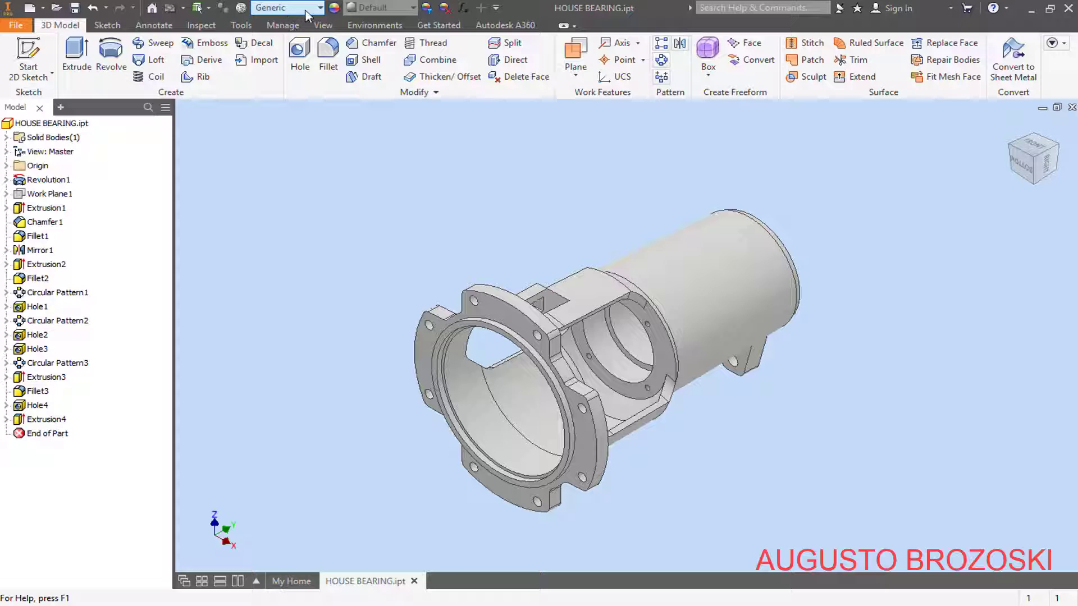
Step: Assign the Stainless Steel material from the Inventor Material Library to the bearing housing
click(319, 9)
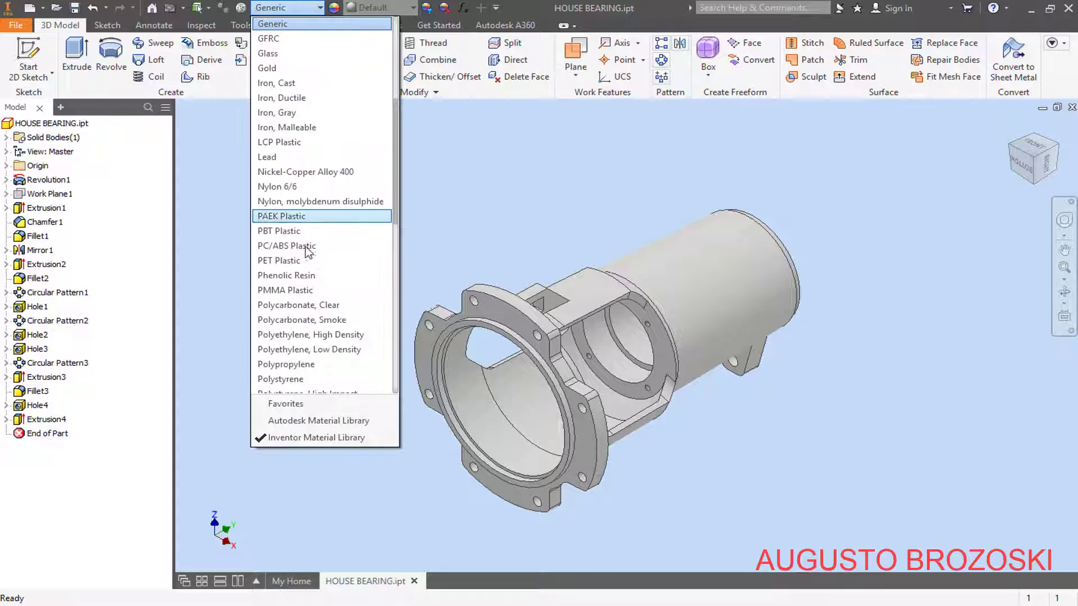
scroll(308, 304, down, 5)
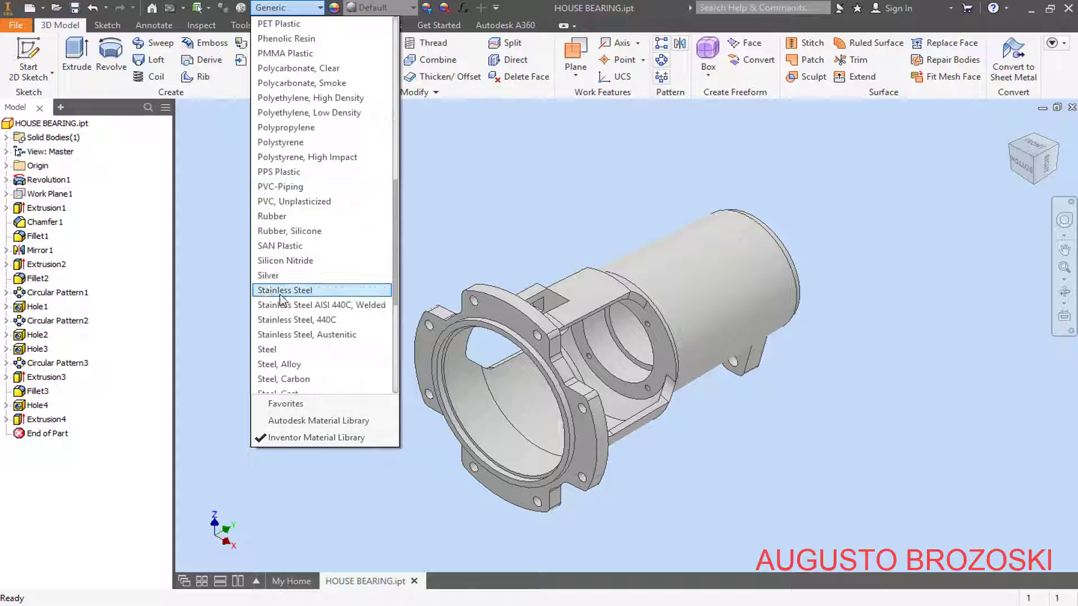
click(296, 291)
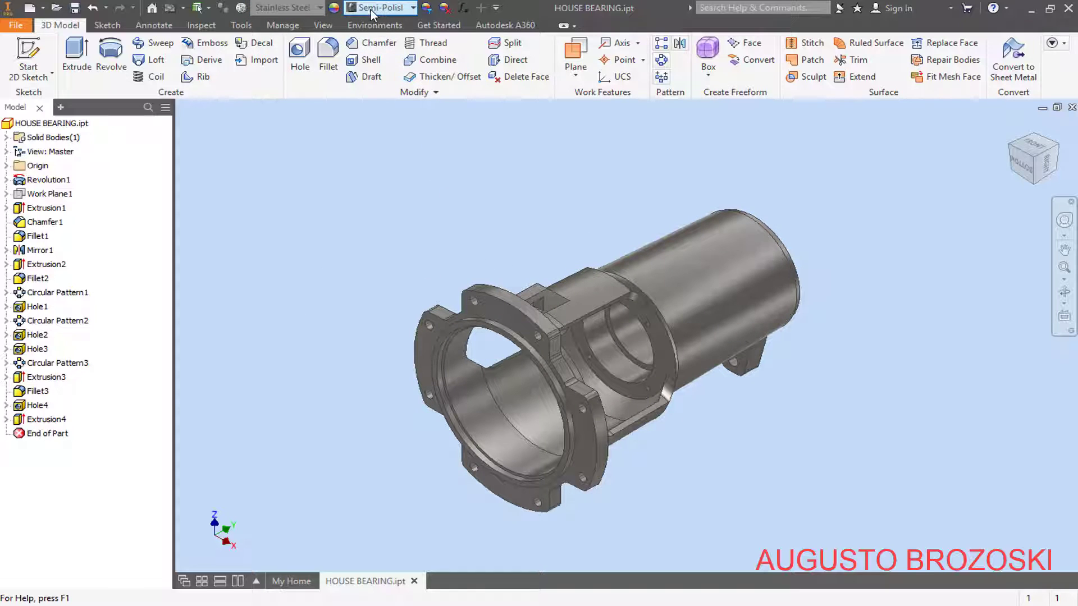
Step: Change the bearing housing's appearance to Honed
click(412, 10)
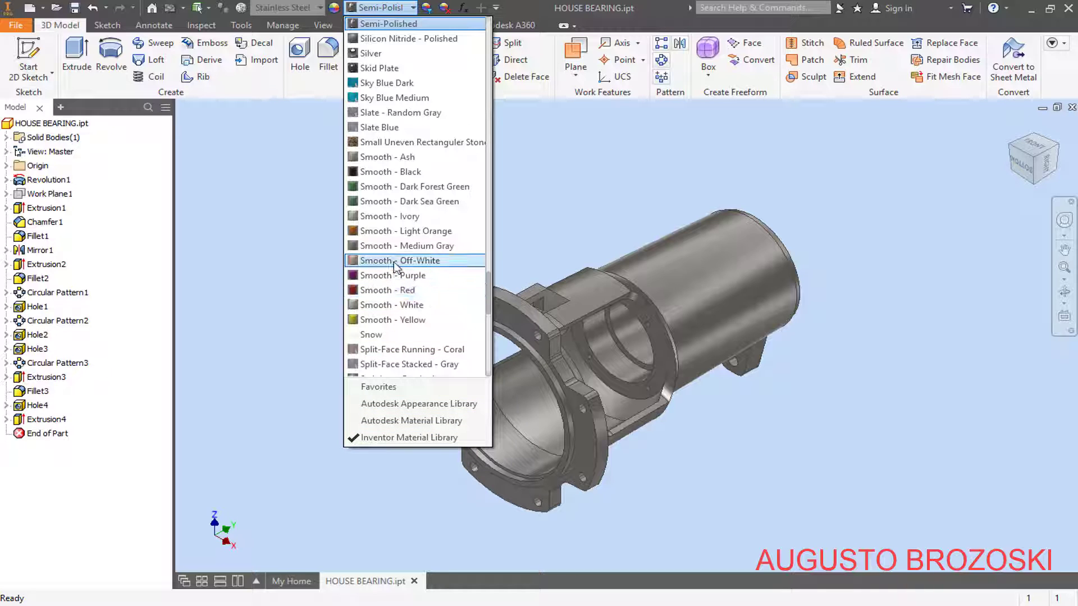
scroll(393, 269, up, 15)
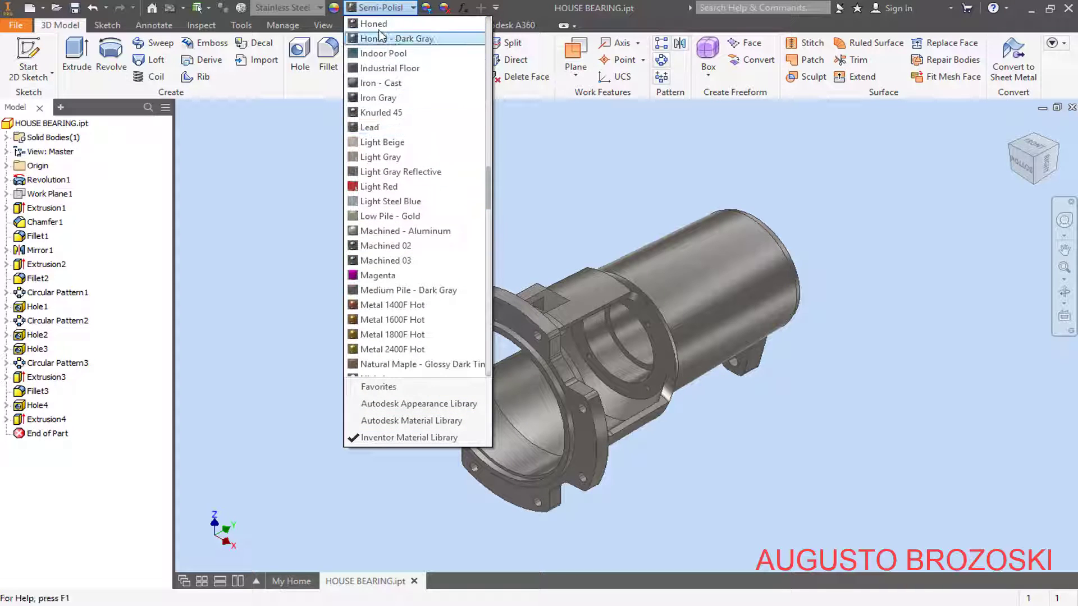
click(384, 24)
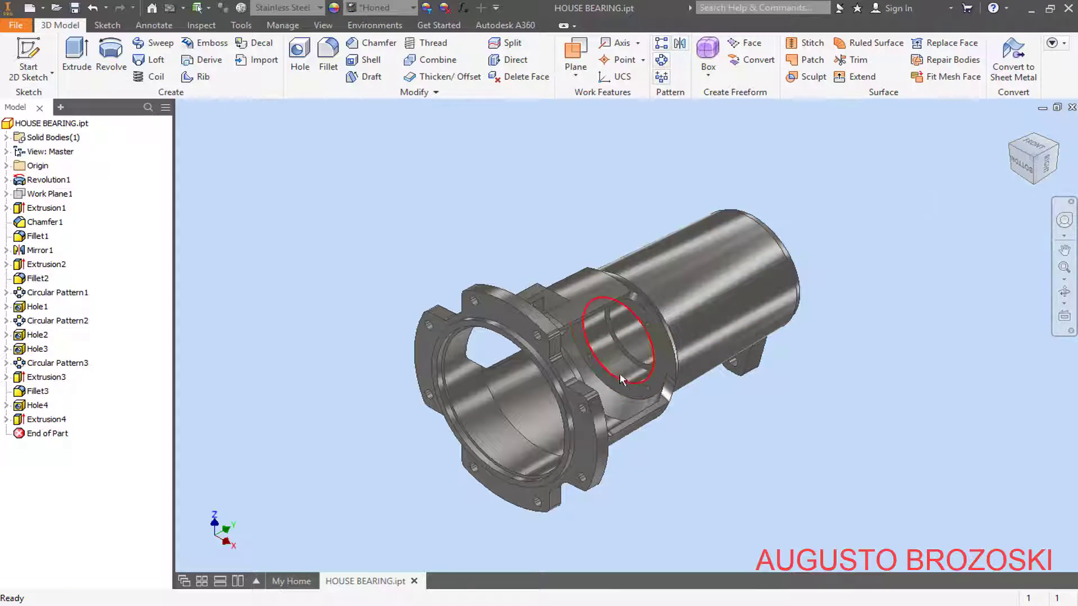
Step: Inspect the new finish on the flange and bore, restore the home view and save the part
scroll(621, 380, up, 5)
scroll(564, 312, down, 4)
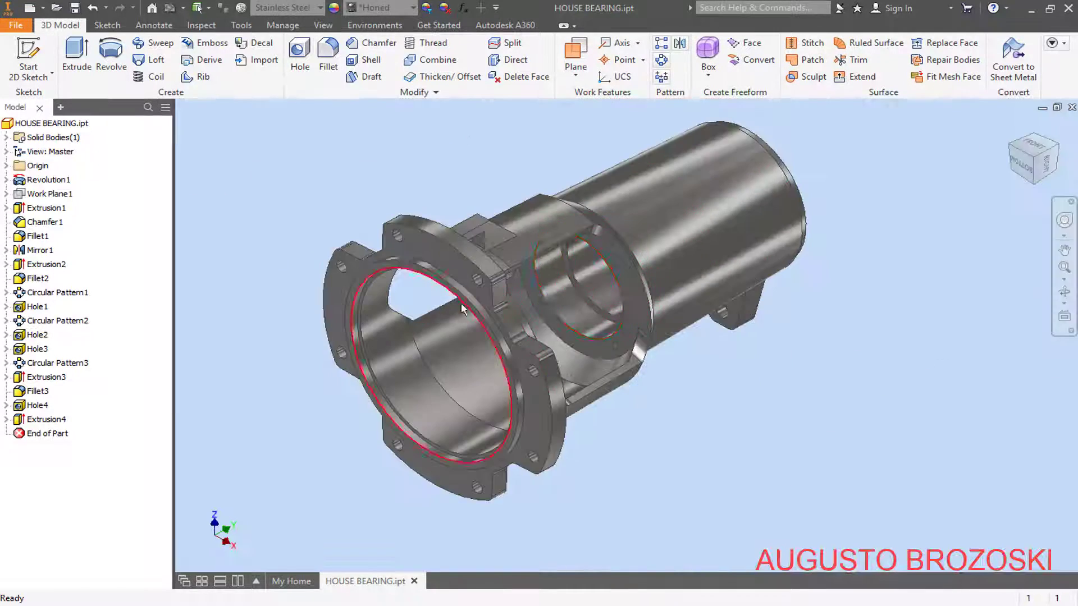
scroll(462, 308, up, 5)
scroll(474, 265, down, 3)
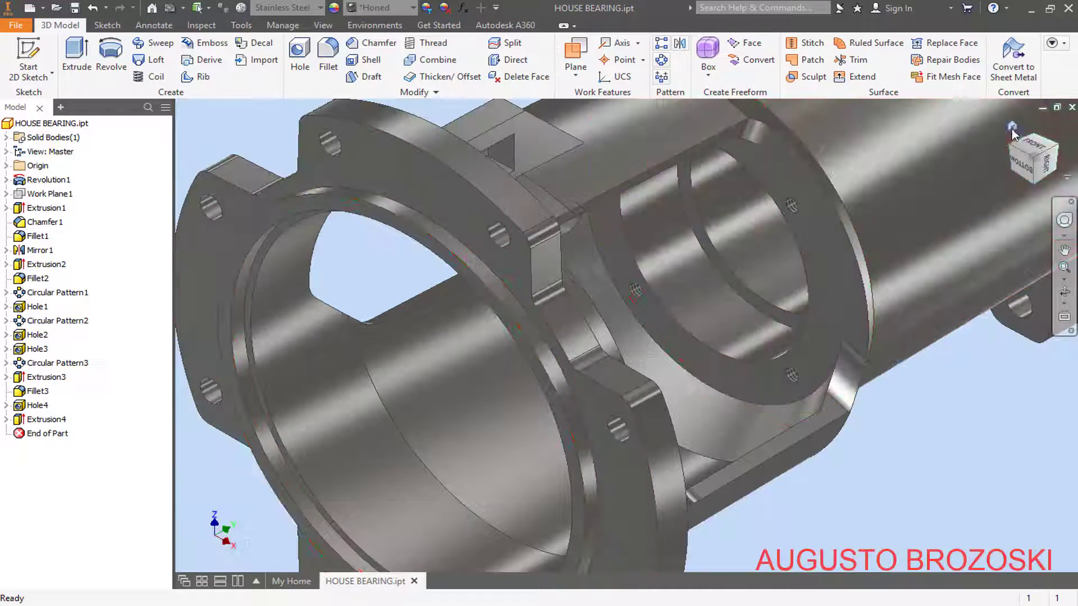
click(1010, 127)
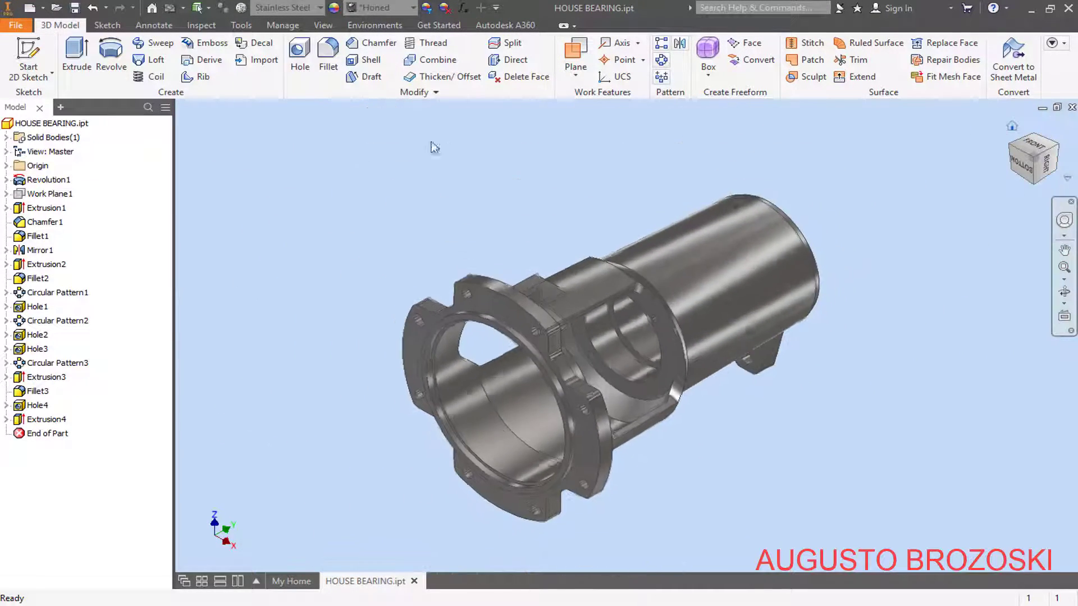
click(74, 8)
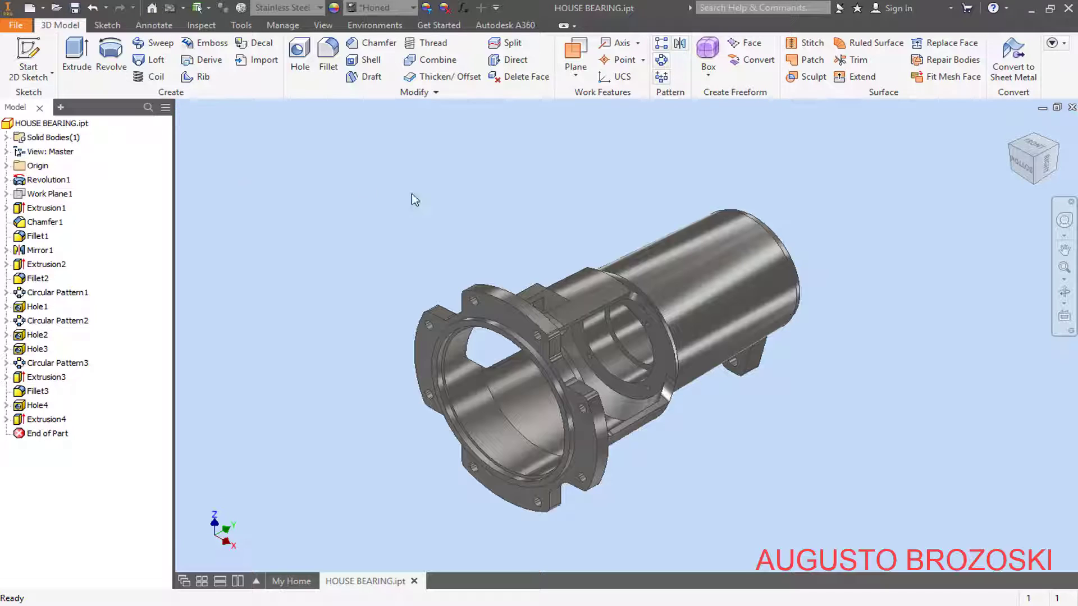
middle_drag(611, 246, 632, 235)
shift+middle_drag(616, 314, 595, 270)
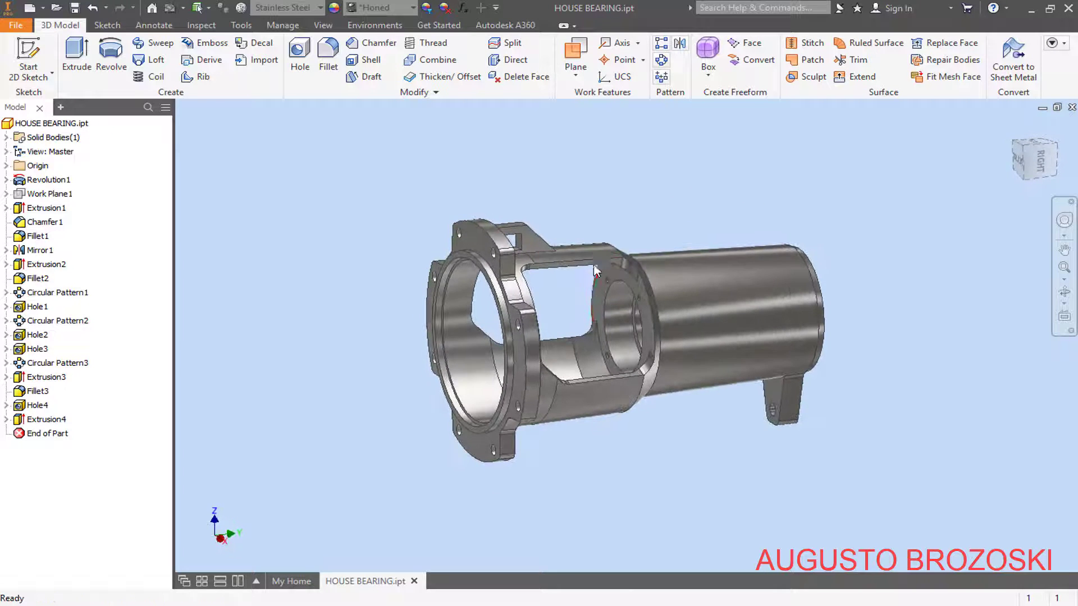
scroll(624, 242, down, 3)
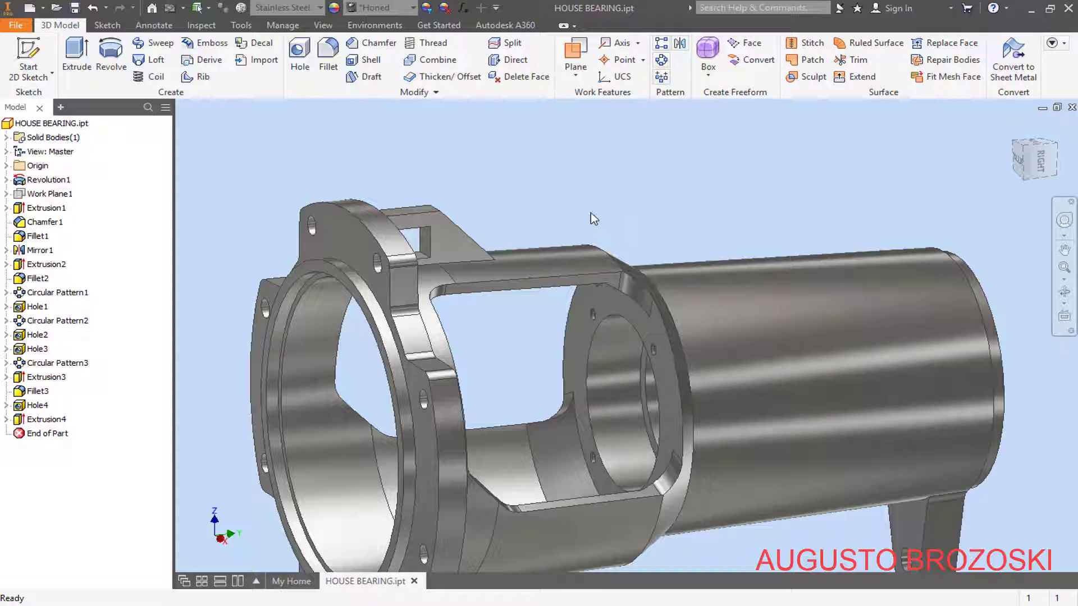